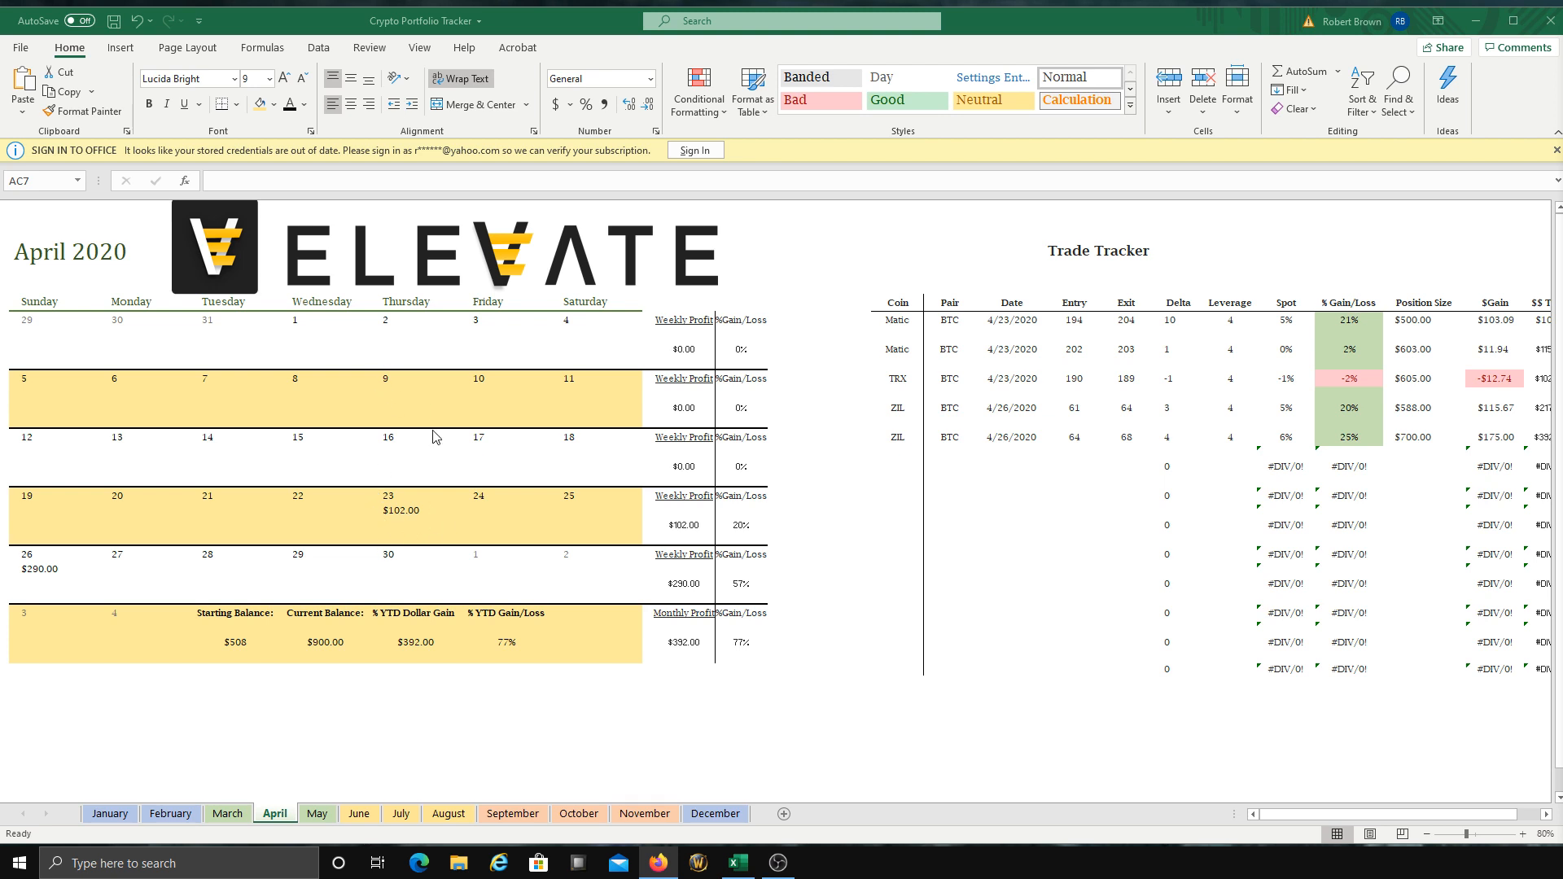
Step: Enter a sample profit of 65 for April 24 in the calendar and clear it again
left_click(509, 521)
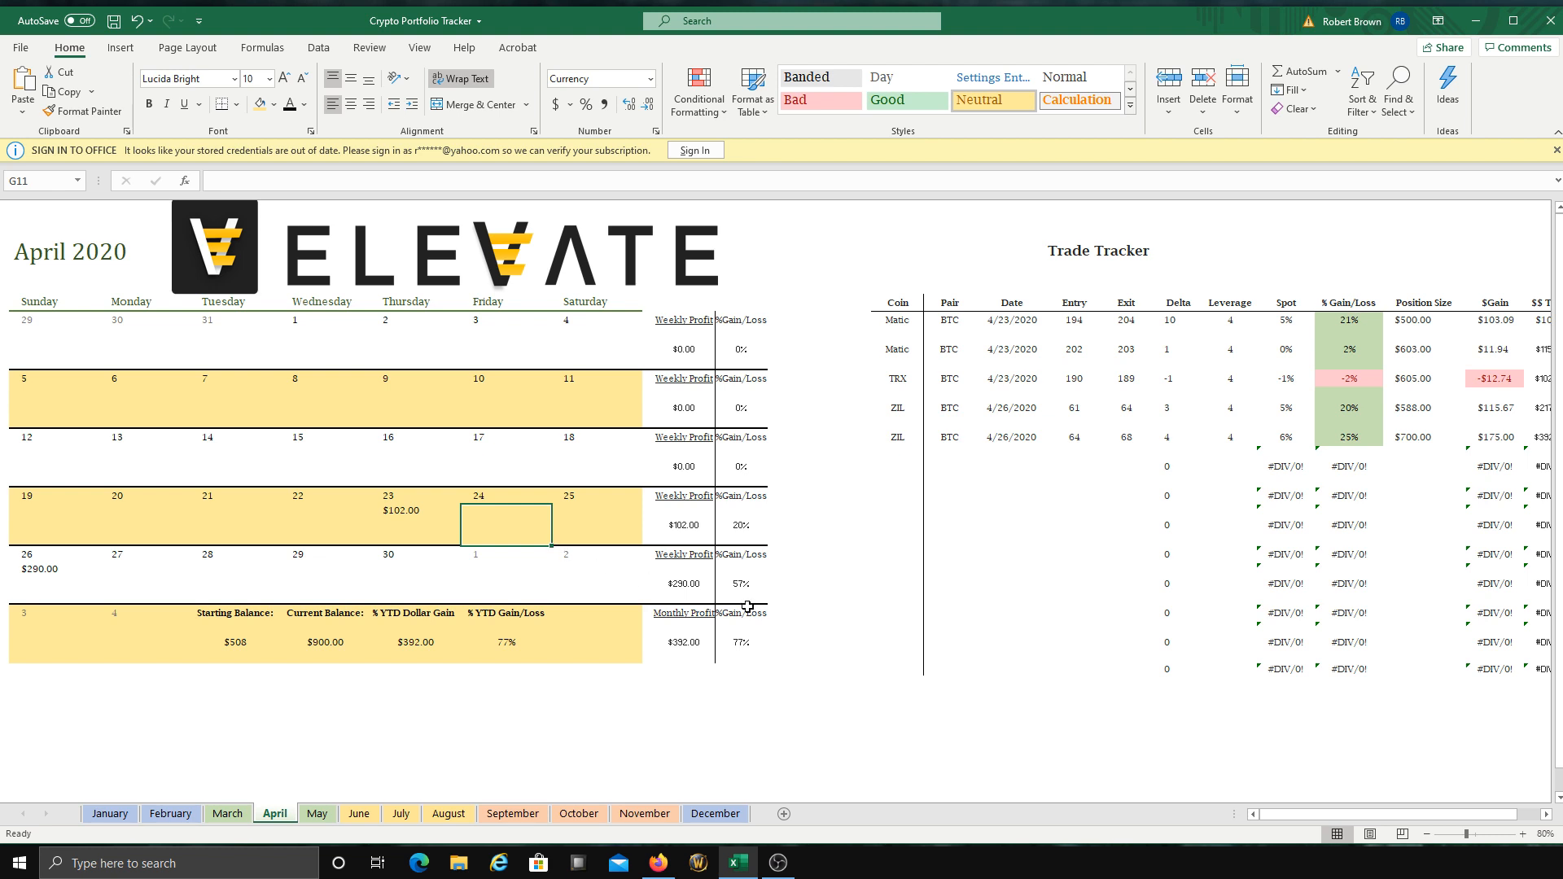
type("65")
left_click(878, 698)
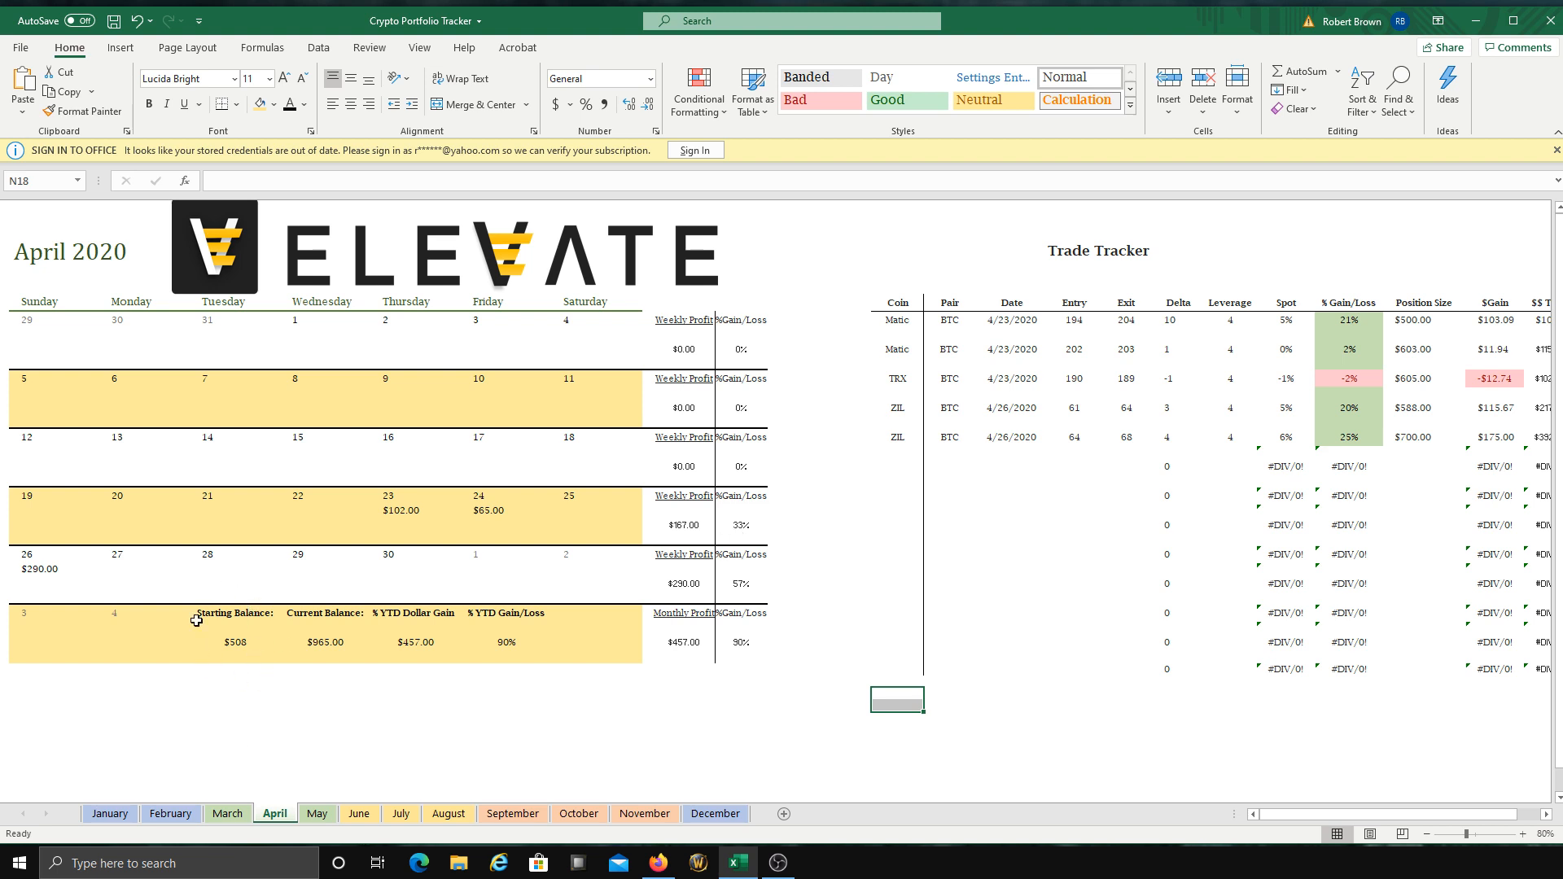
left_click(486, 510)
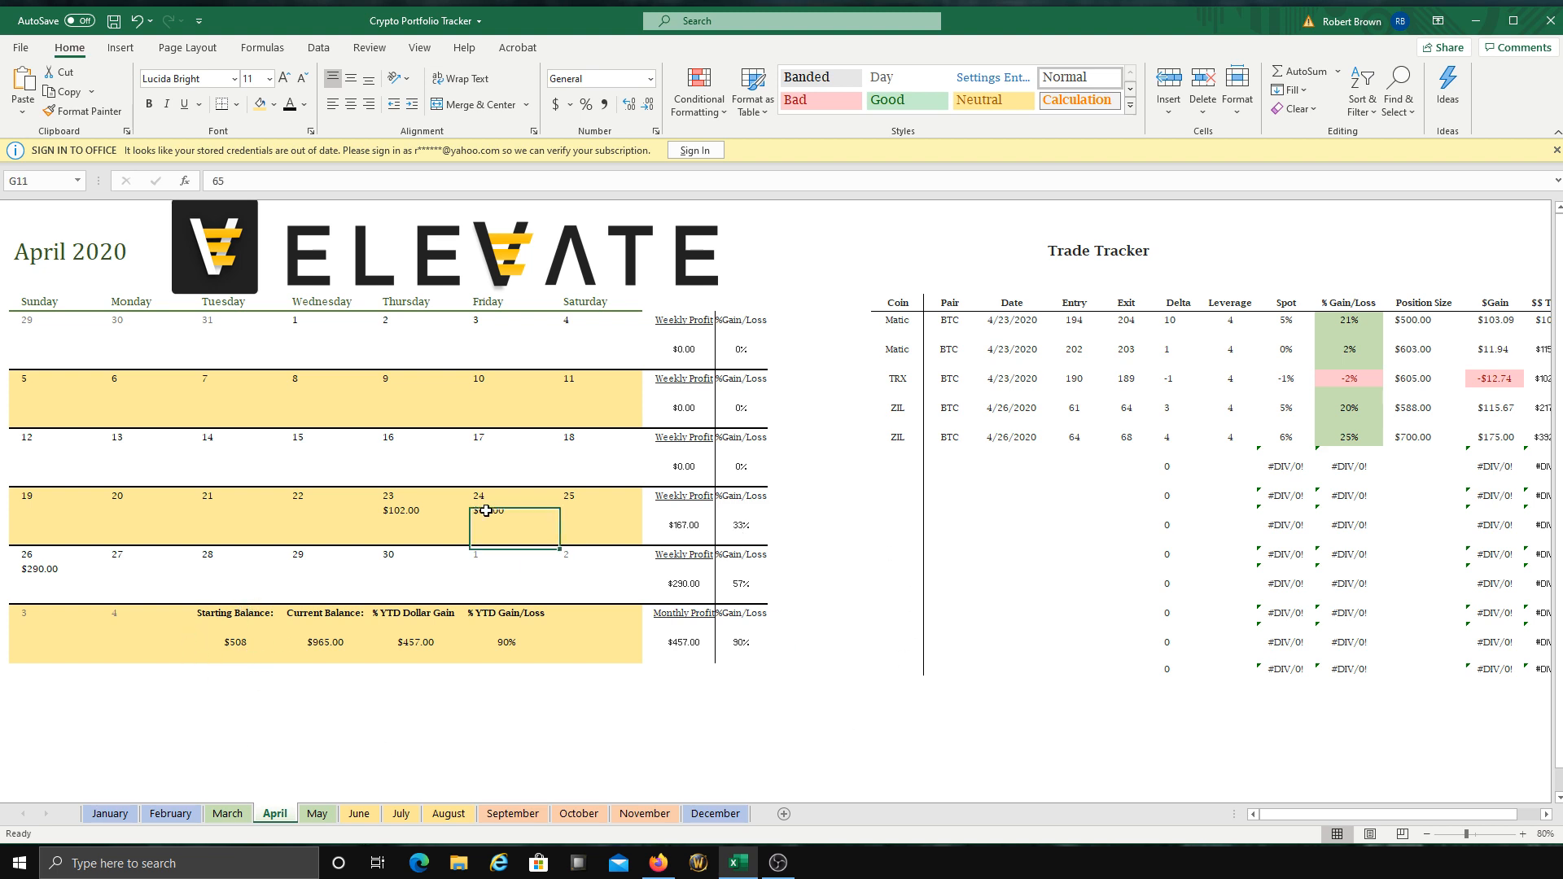
key("Delete")
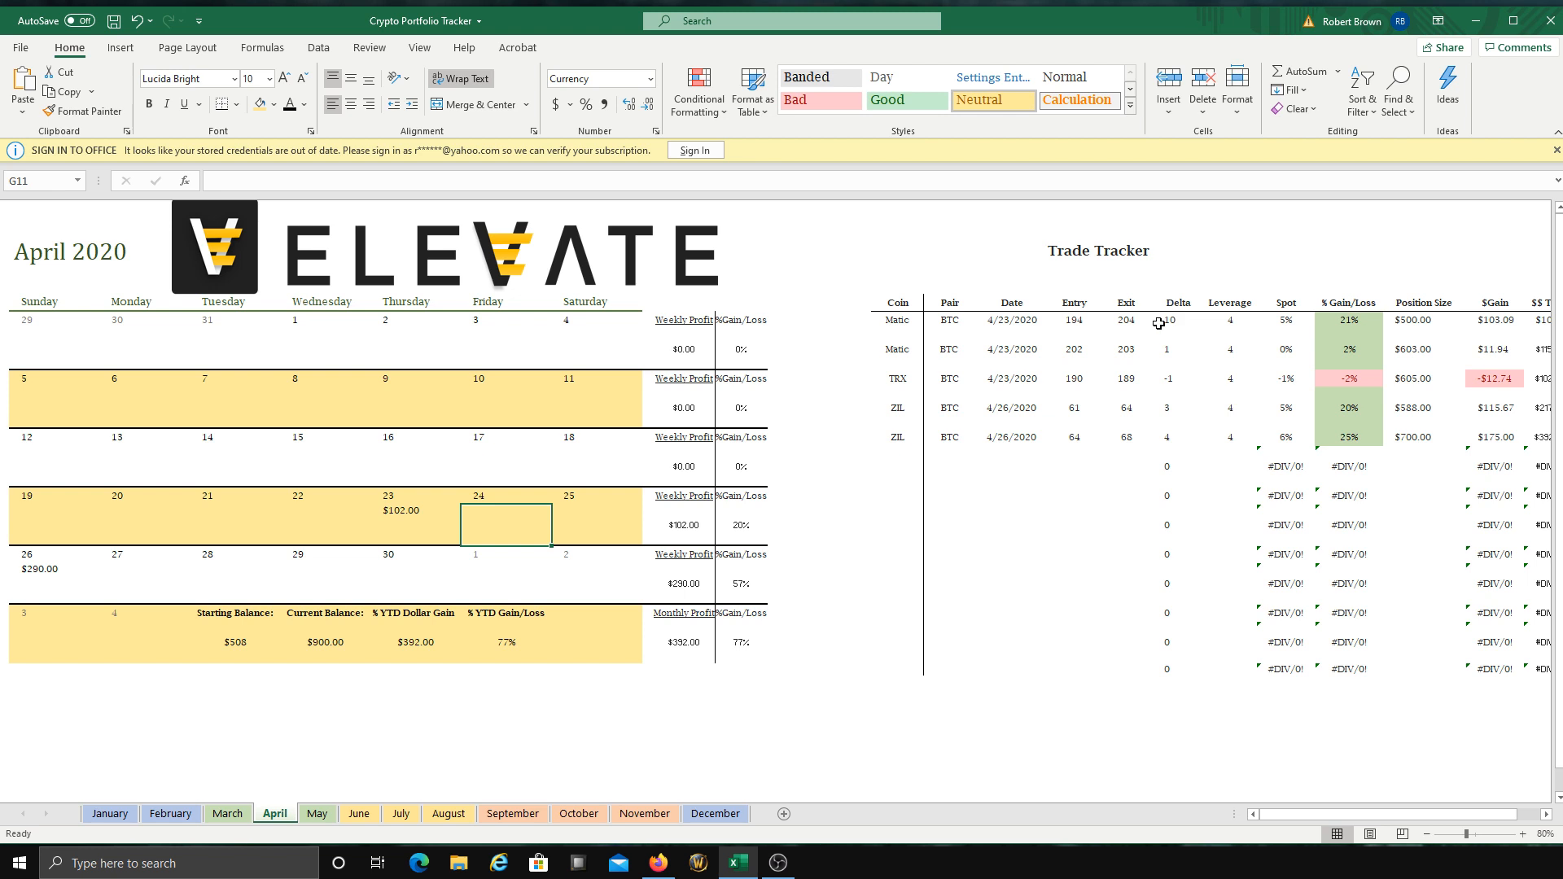
Step: Inspect the Delta column formulas in the filled ZIL rows and the empty rows of the Trade Tracker
left_click(1160, 410)
left_click(1162, 444)
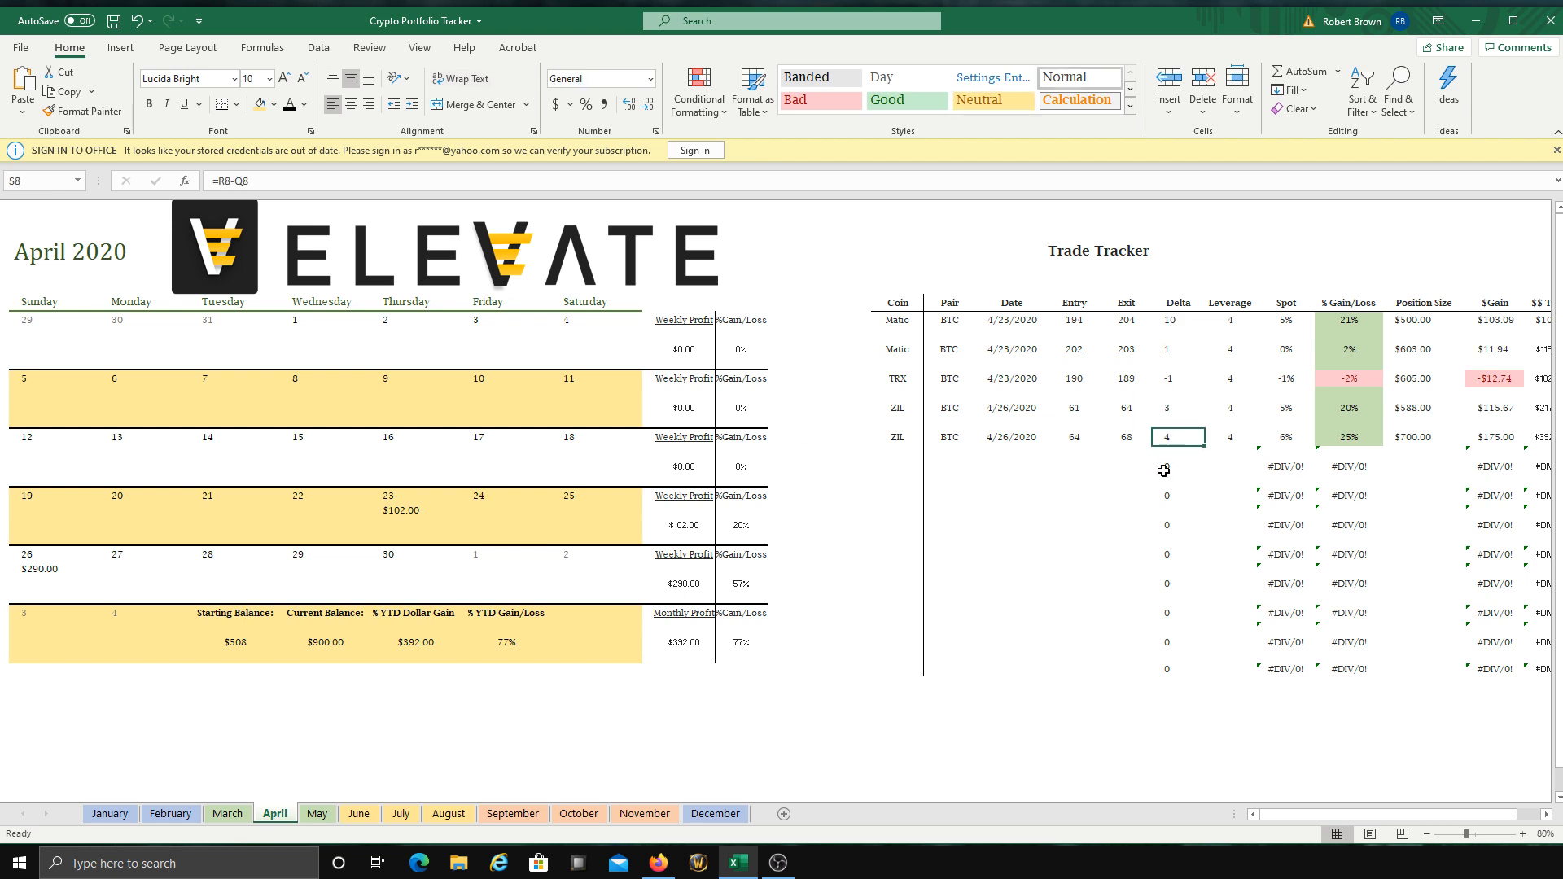
left_click(1164, 471)
left_click(1174, 517)
Step: Examine the first Matic trade's delta, entry, exit, leverage, % gain/loss, position size and $ gain cells
left_click(1170, 315)
left_click(1065, 324)
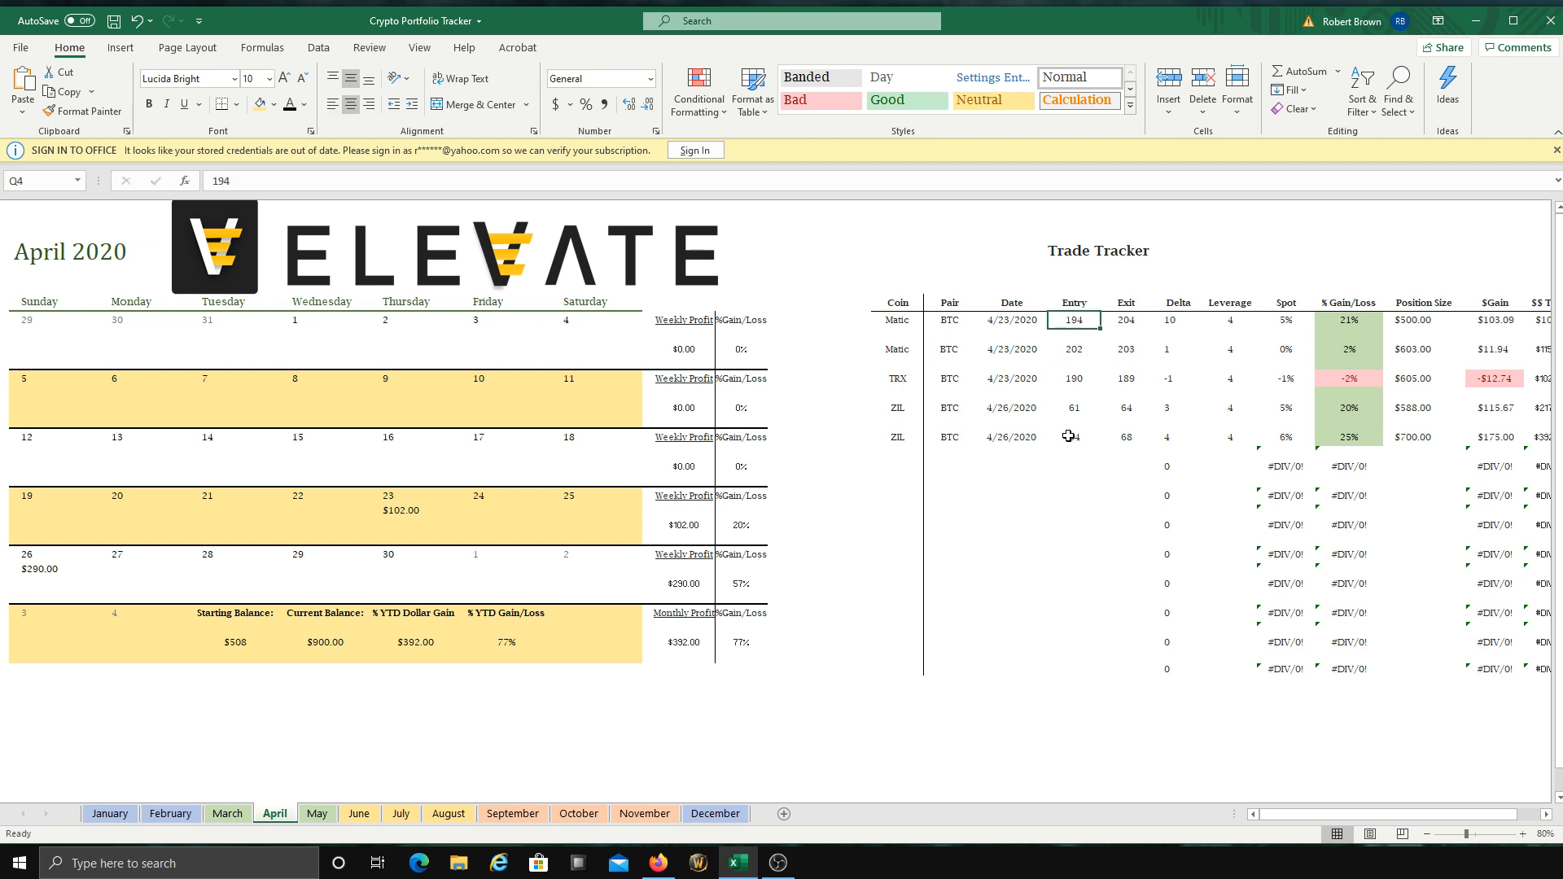
left_click(1112, 315)
left_click(1230, 317)
left_click(1356, 322)
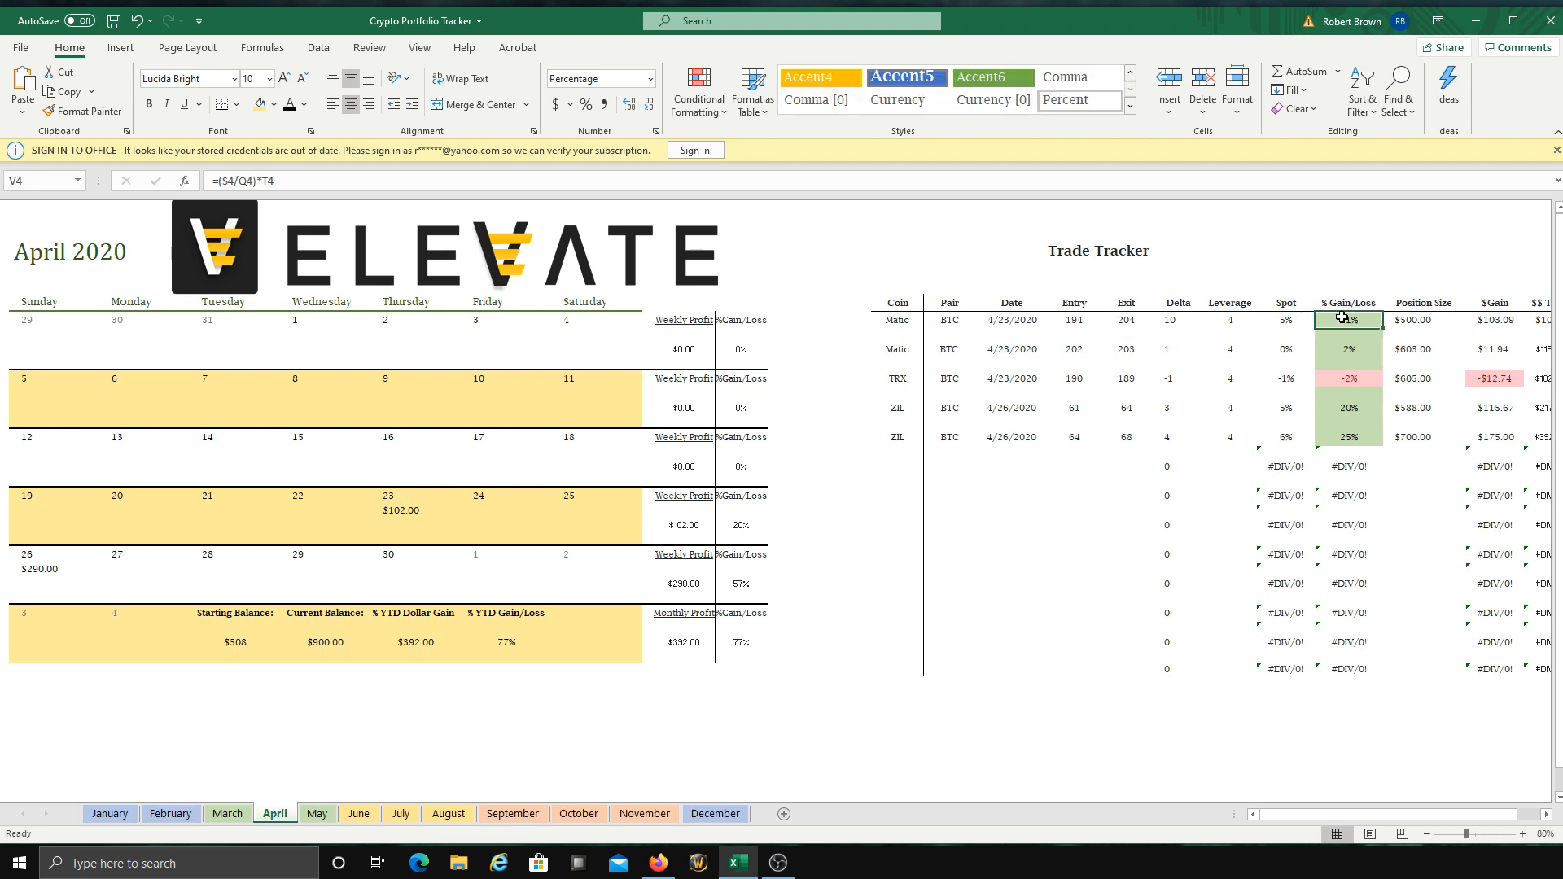
left_click(1547, 815)
left_click(1547, 814)
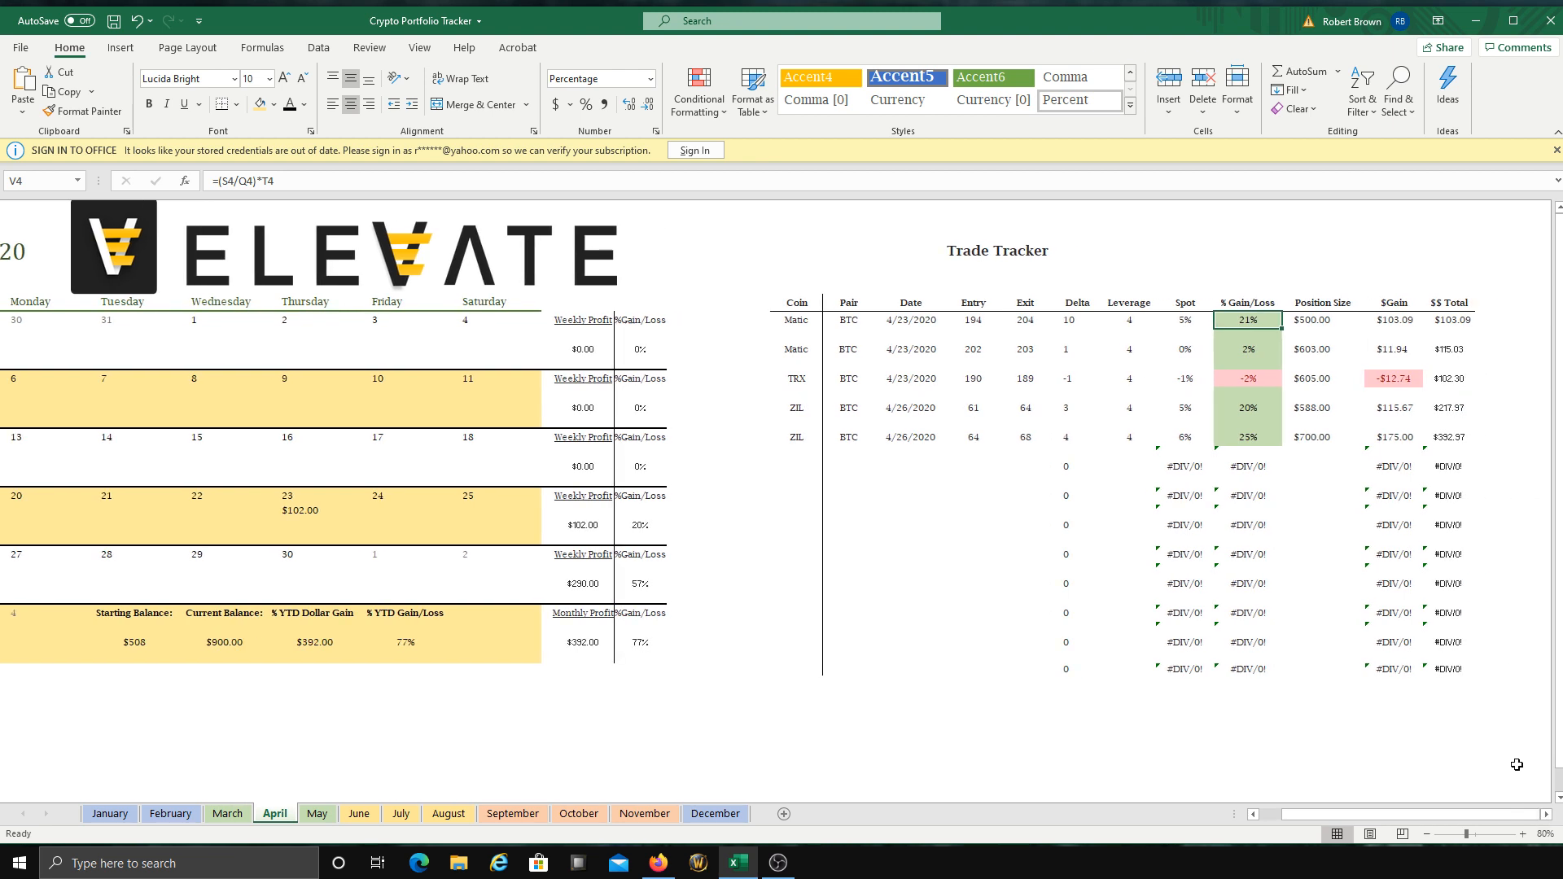
left_click(1339, 322)
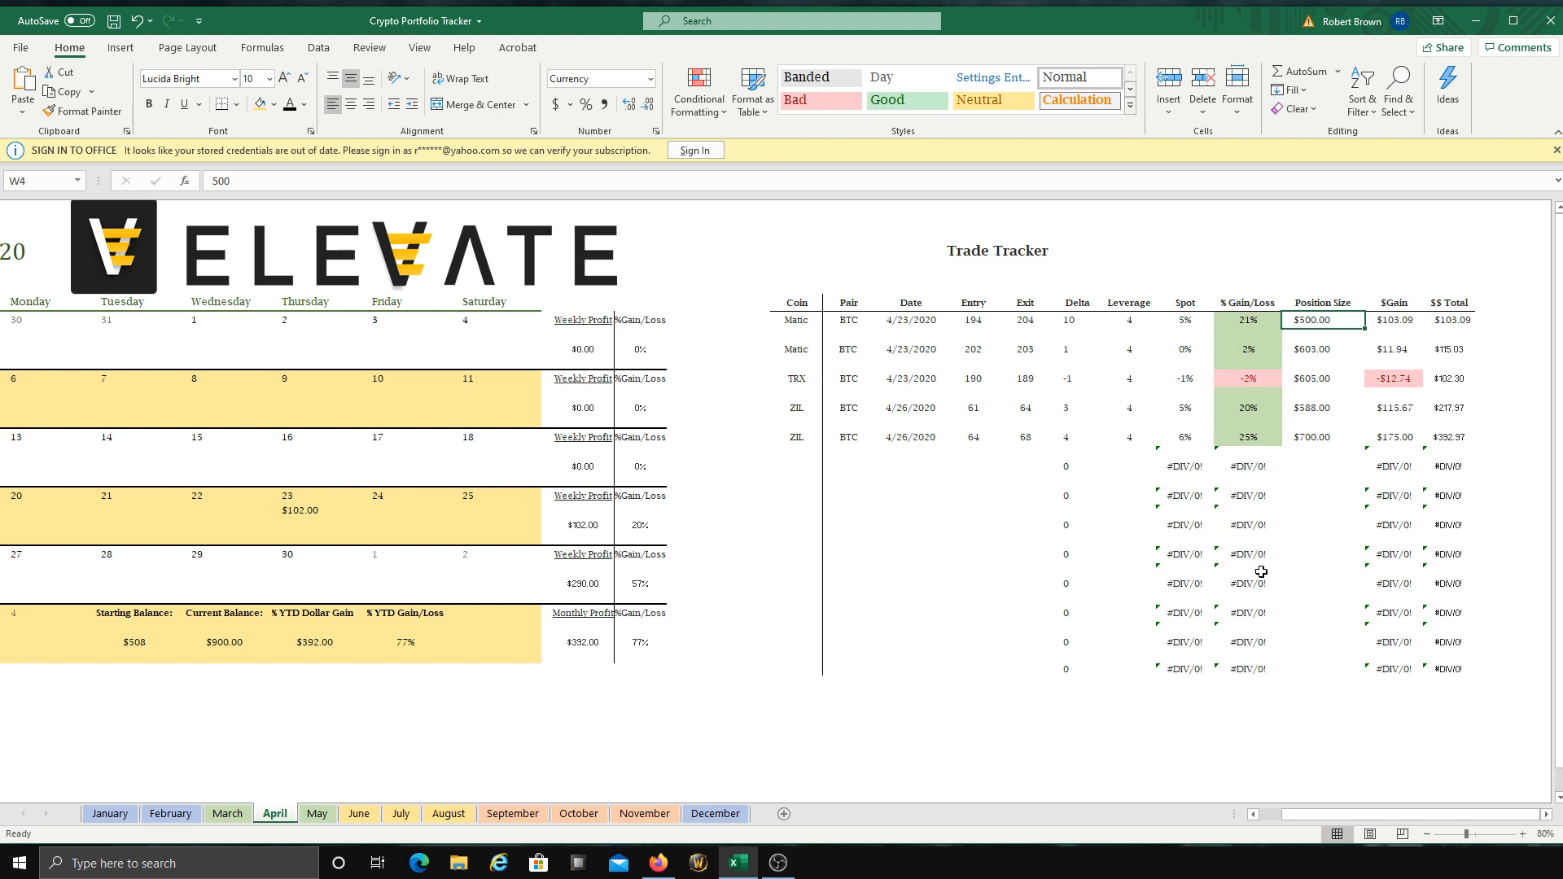
left_click(1385, 320)
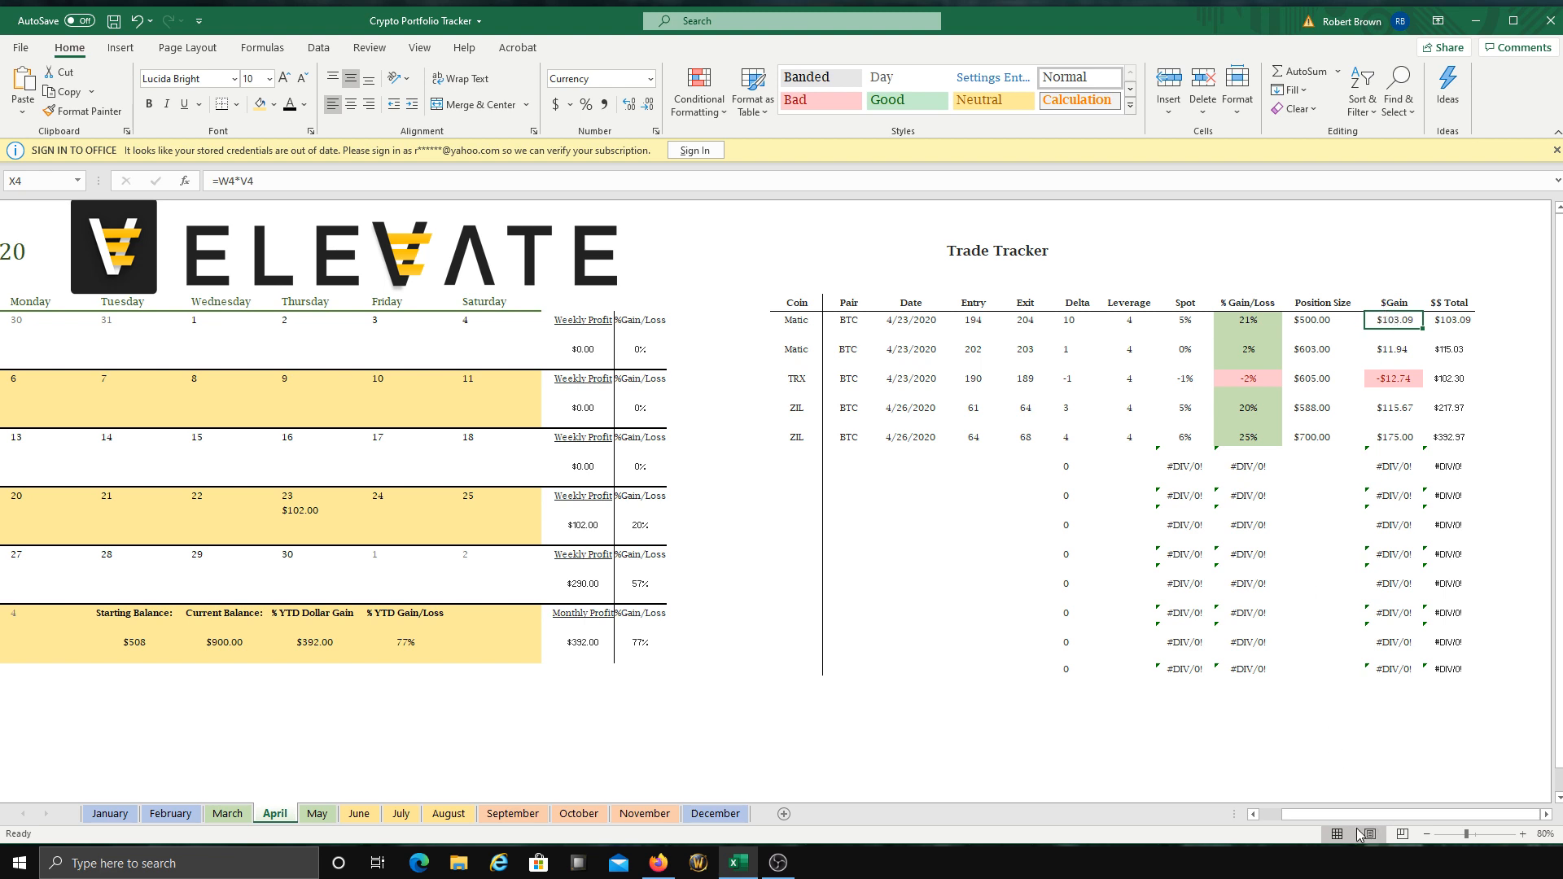
left_click_drag(1351, 816, 1326, 818)
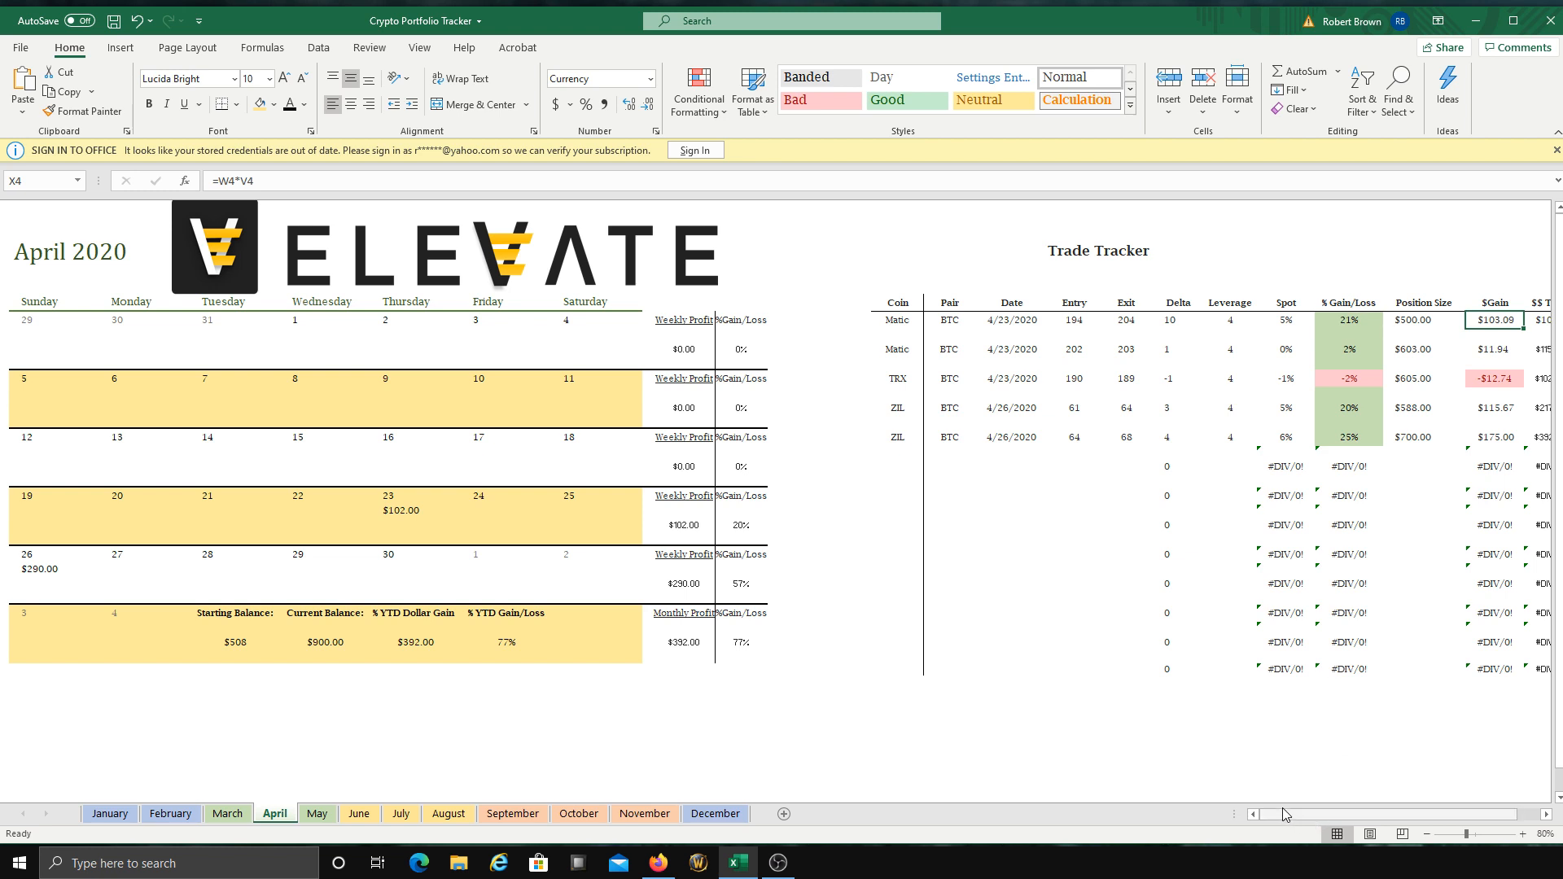
Step: Review the calendar's daily profit cells for April 23 through April 26
left_click(392, 507)
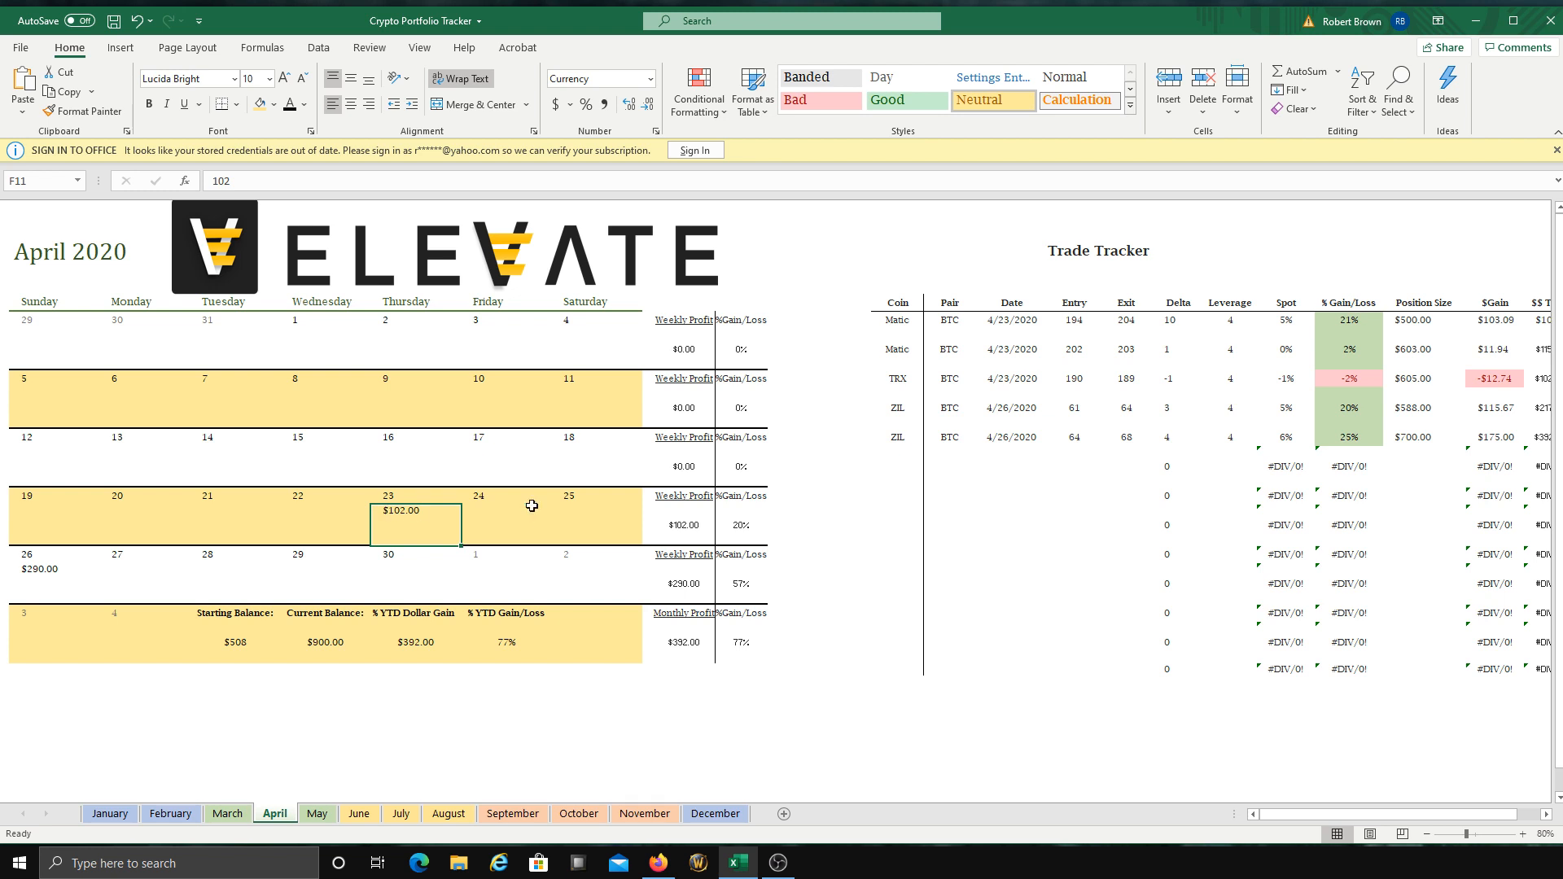
left_click(38, 579)
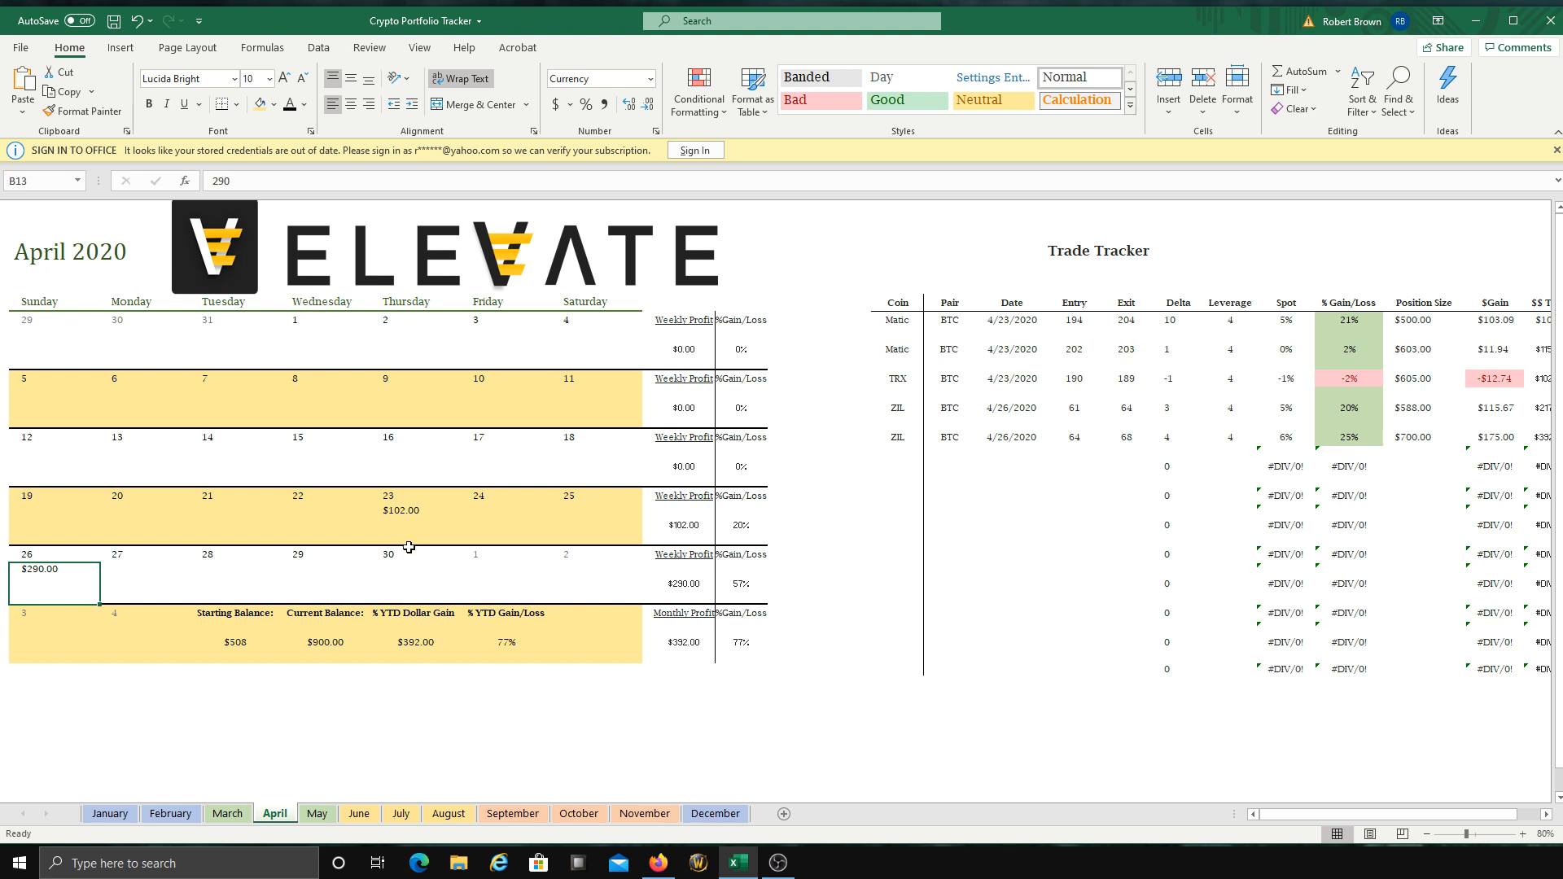
left_click(479, 508)
left_click(597, 532)
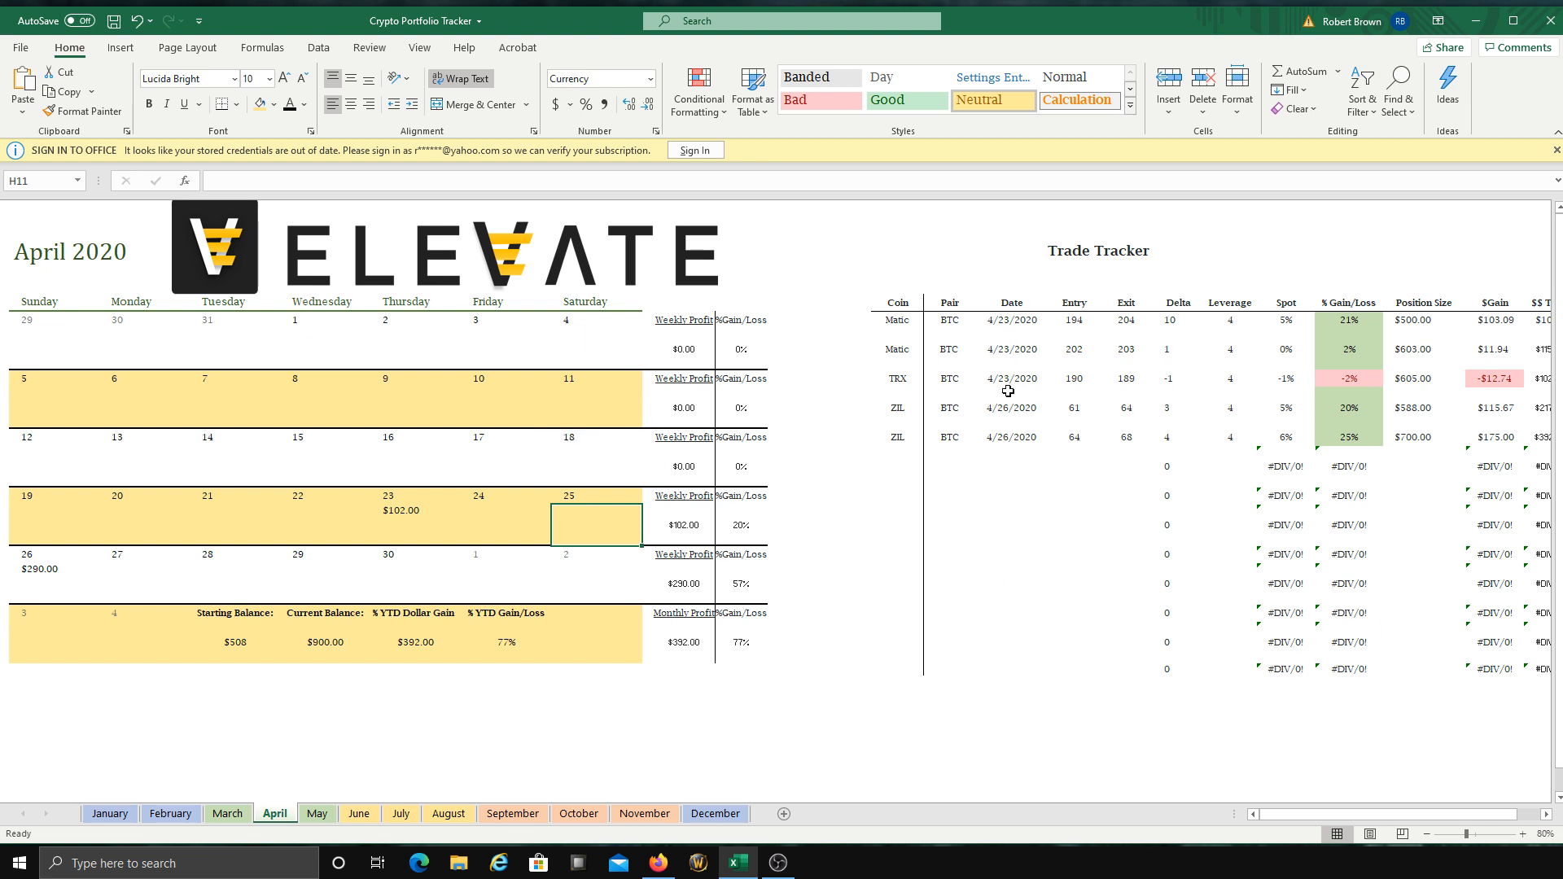
Step: Examine the TRX trade's coin, entry and exit cells and the rest of its row in the Trade Tracker
left_click(897, 380)
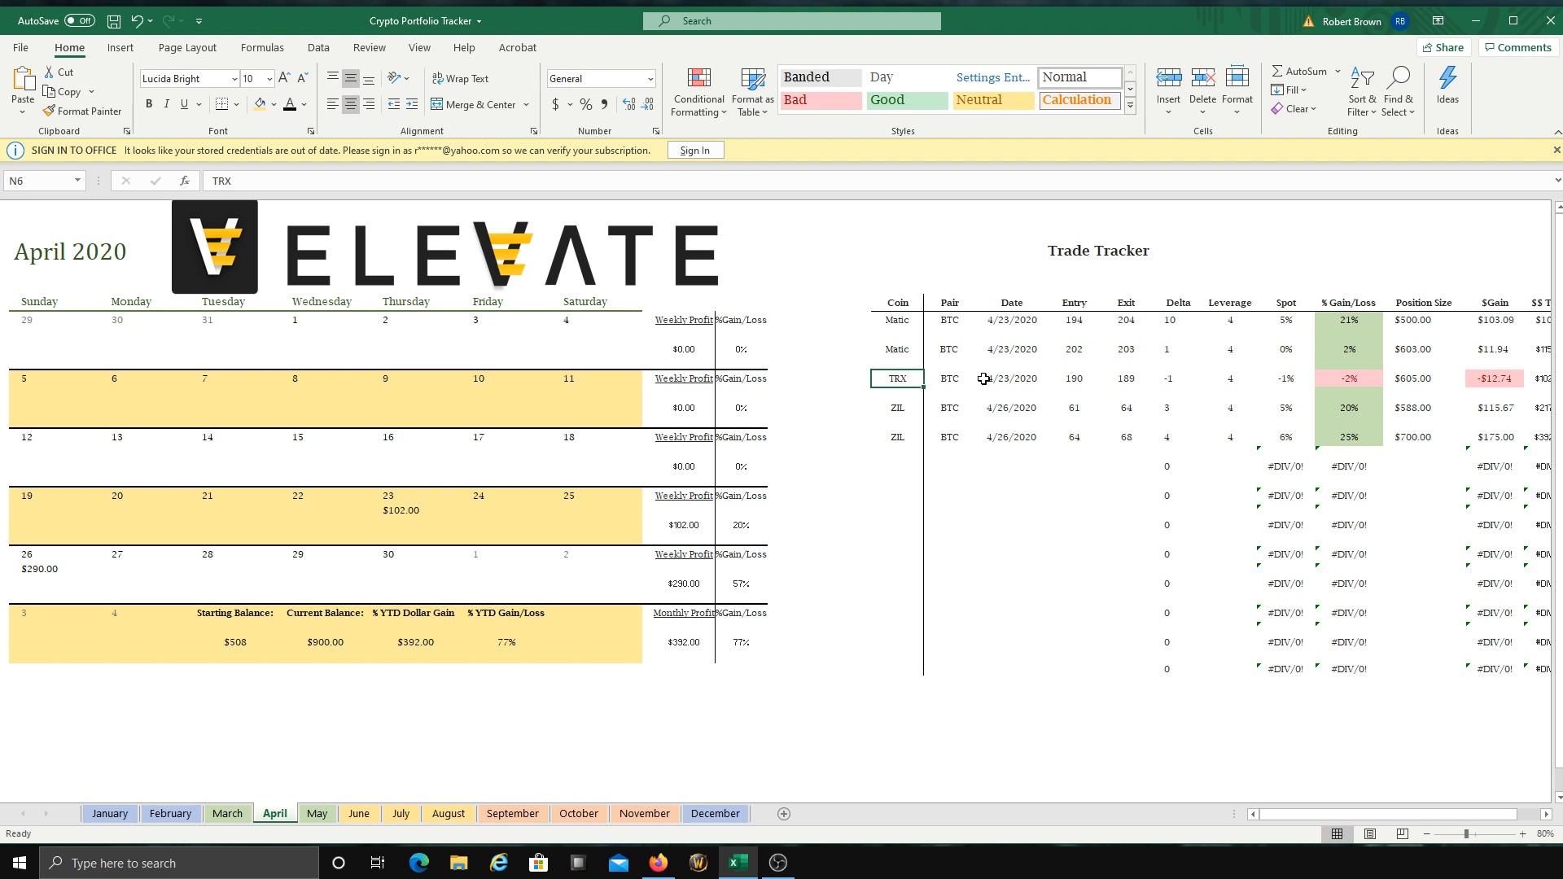
left_click(1074, 382)
key("Right")
left_click_drag(1414, 815, 1441, 815)
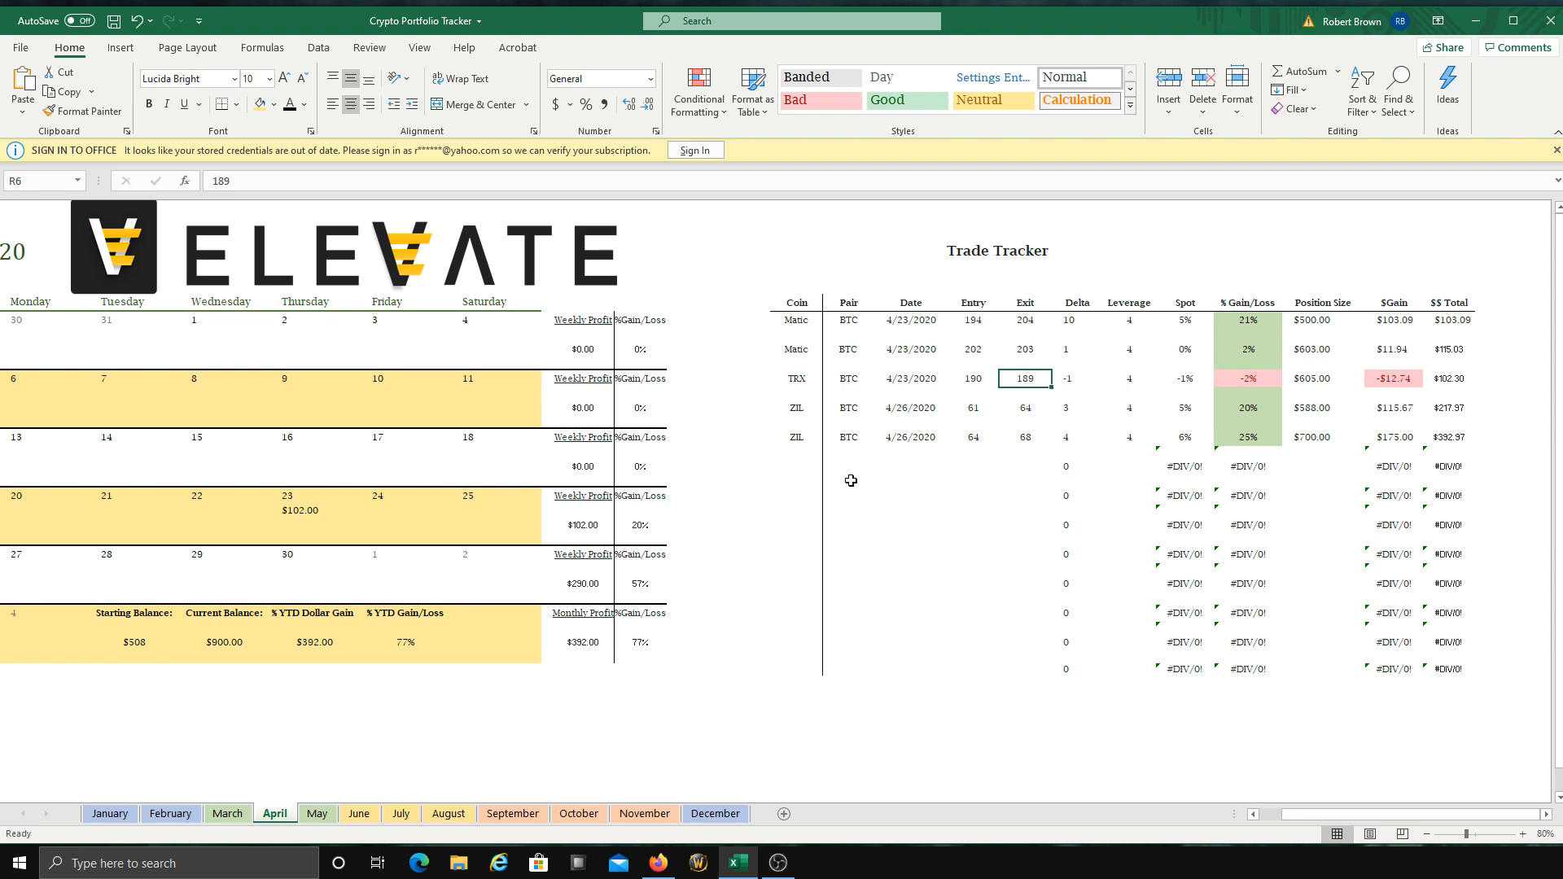
Step: Check the coin and date cells of the first ZIL trade, leaving the date unedited
left_click(810, 410)
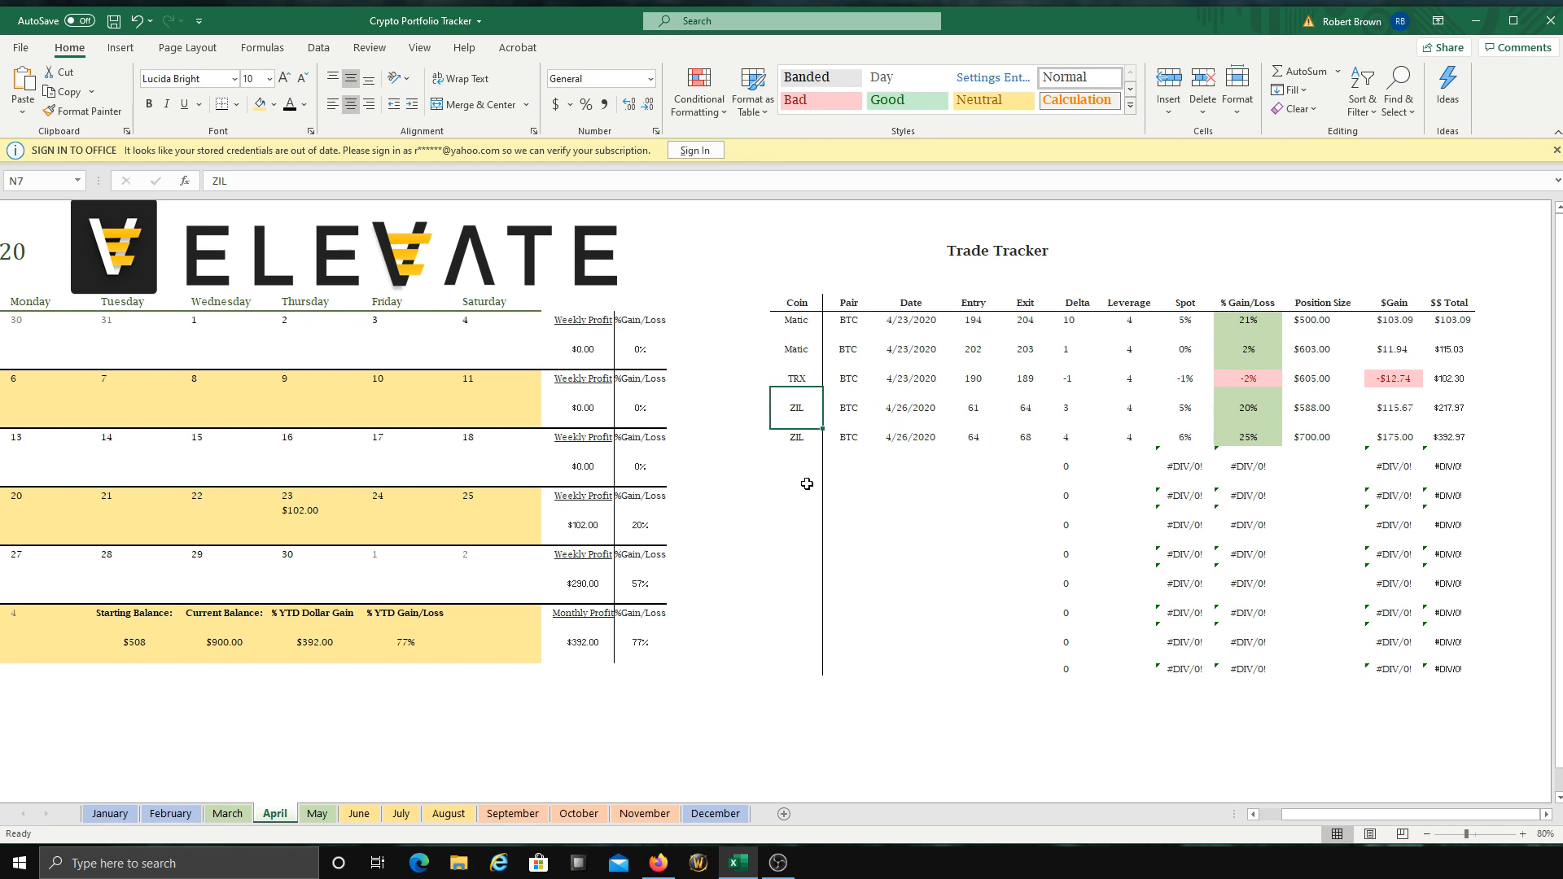
double_click(906, 405)
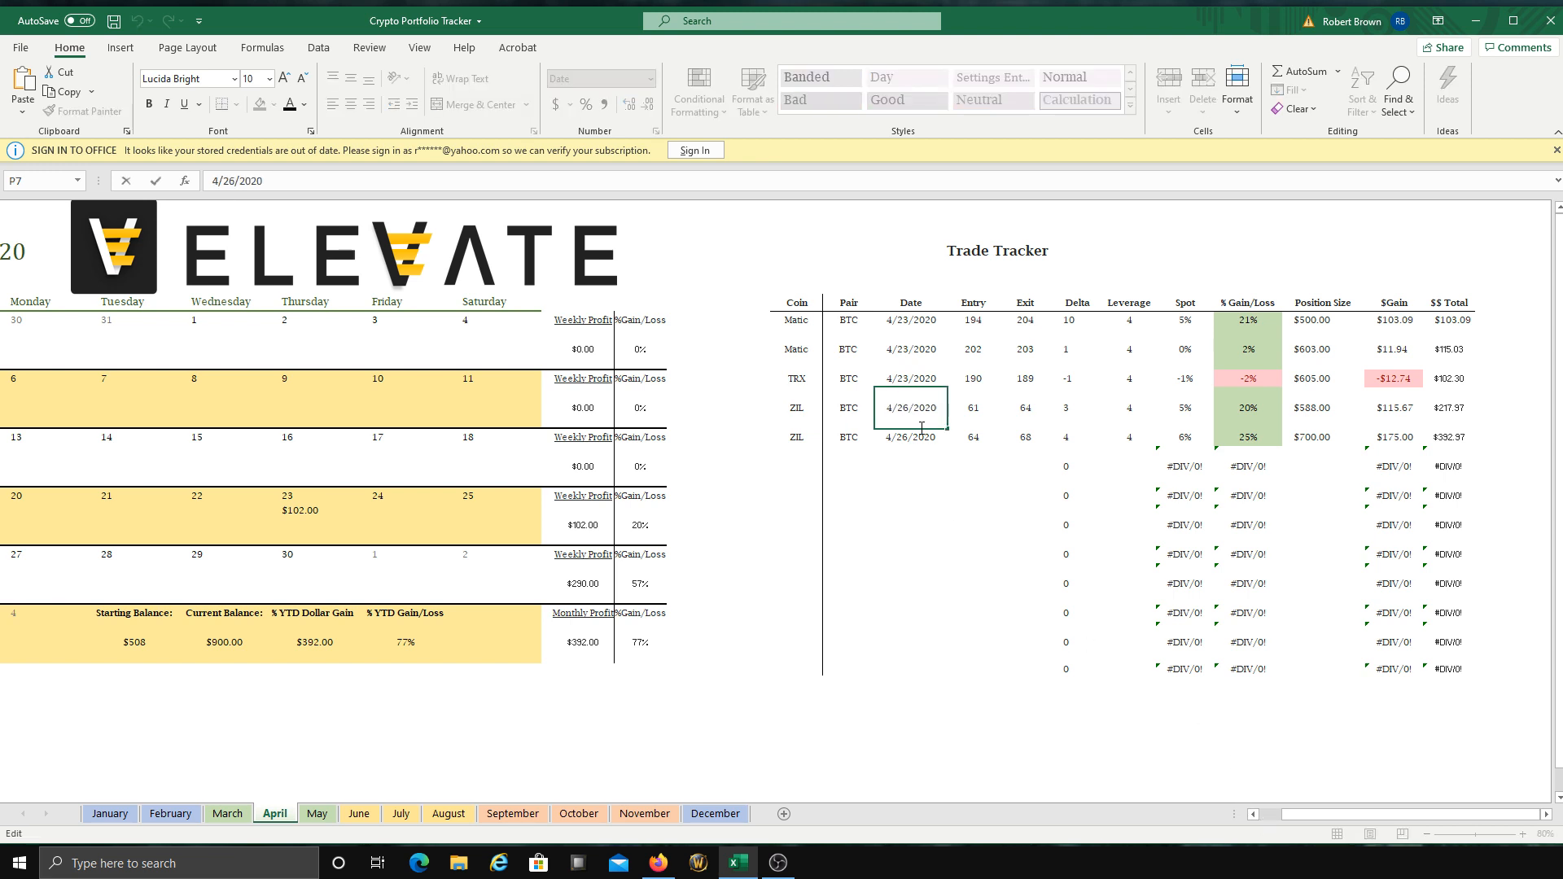
key("Delete")
key("Escape")
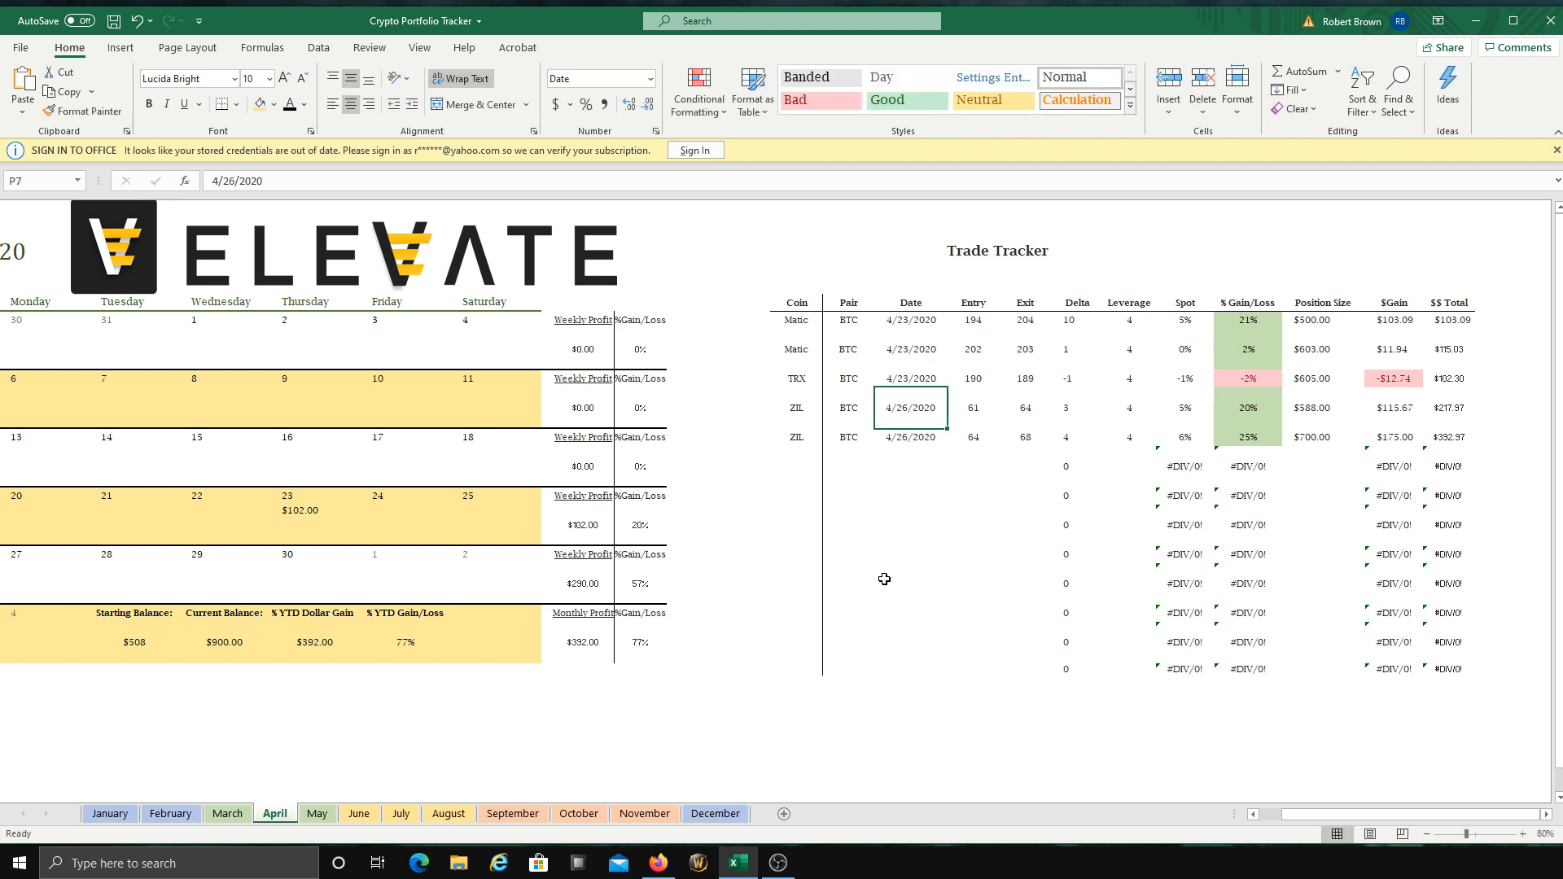
left_click(884, 579)
Step: Examine the first ZIL trade's entry, exit, leverage, spot, % gain/loss and $ gain cells and their formulas
left_click(1254, 817)
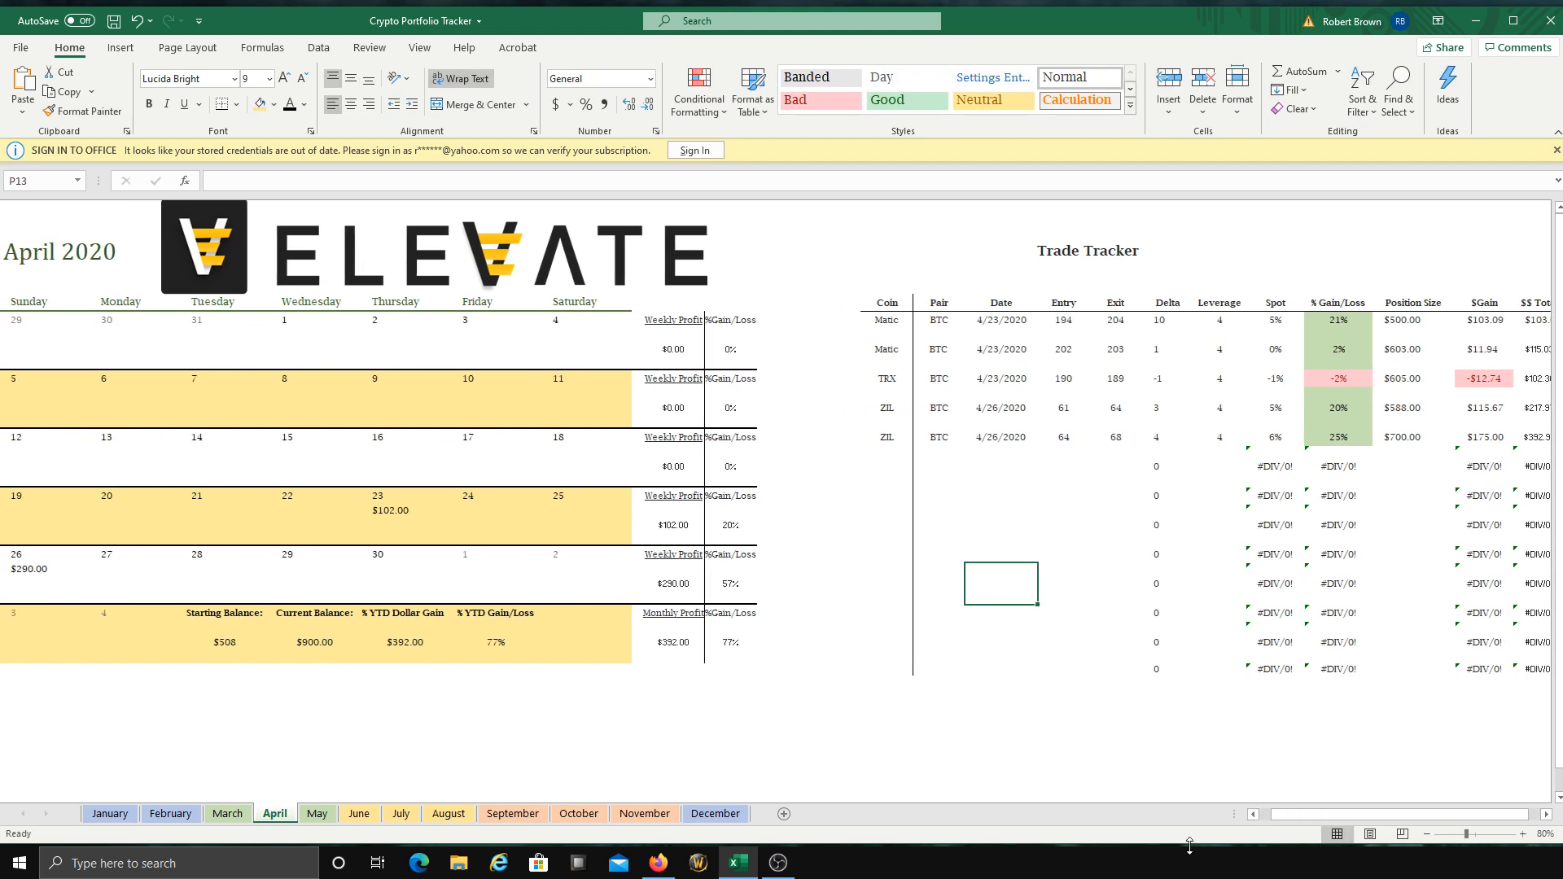
left_click(1064, 409)
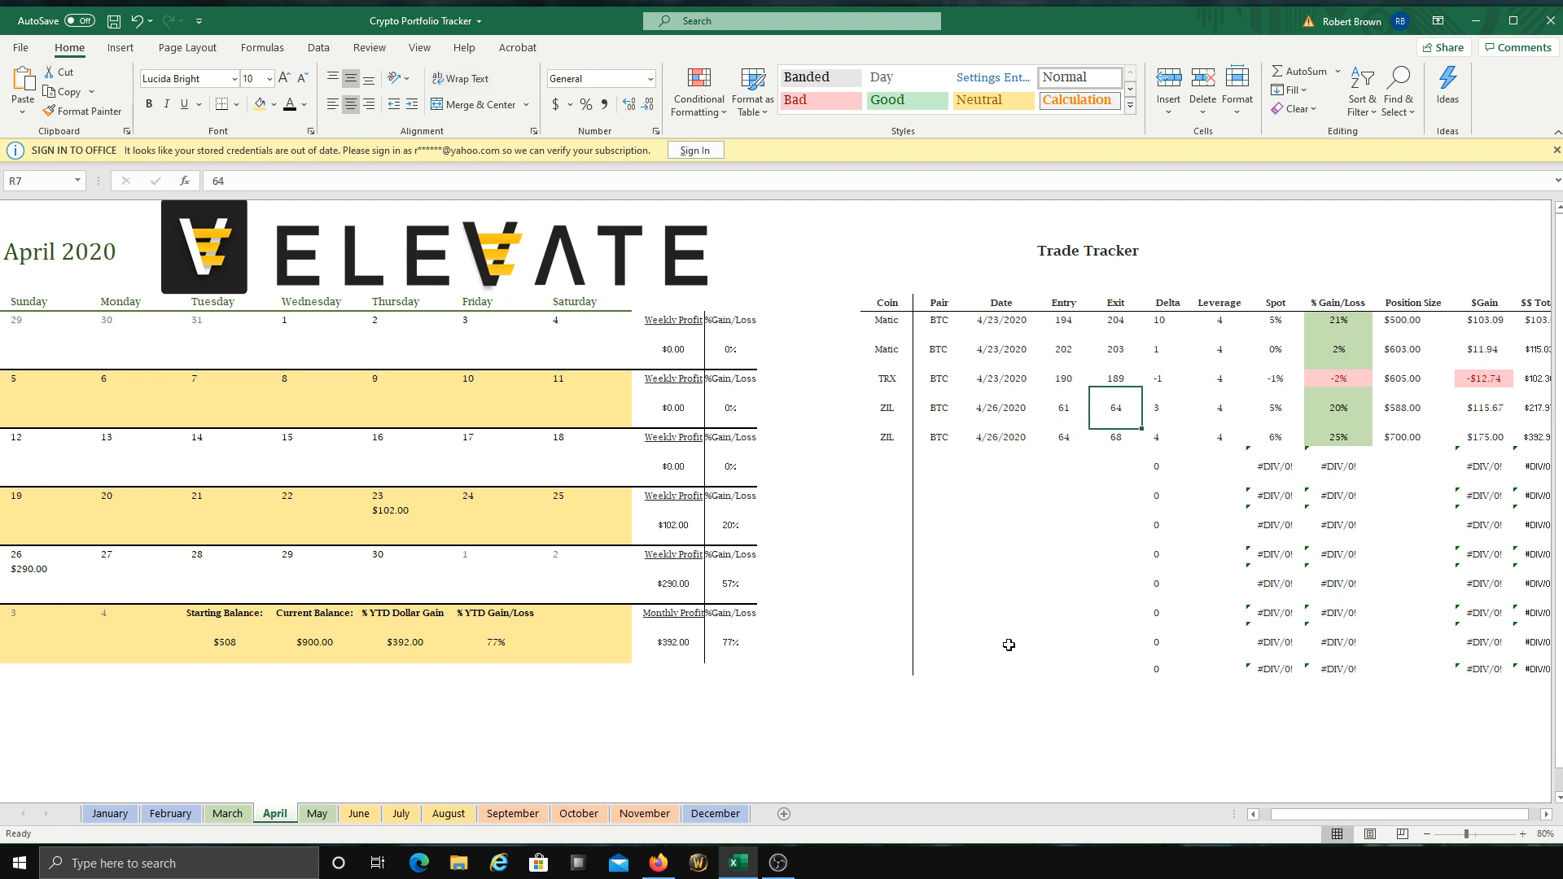
left_click(1115, 411)
left_click_drag(1349, 818, 1364, 819)
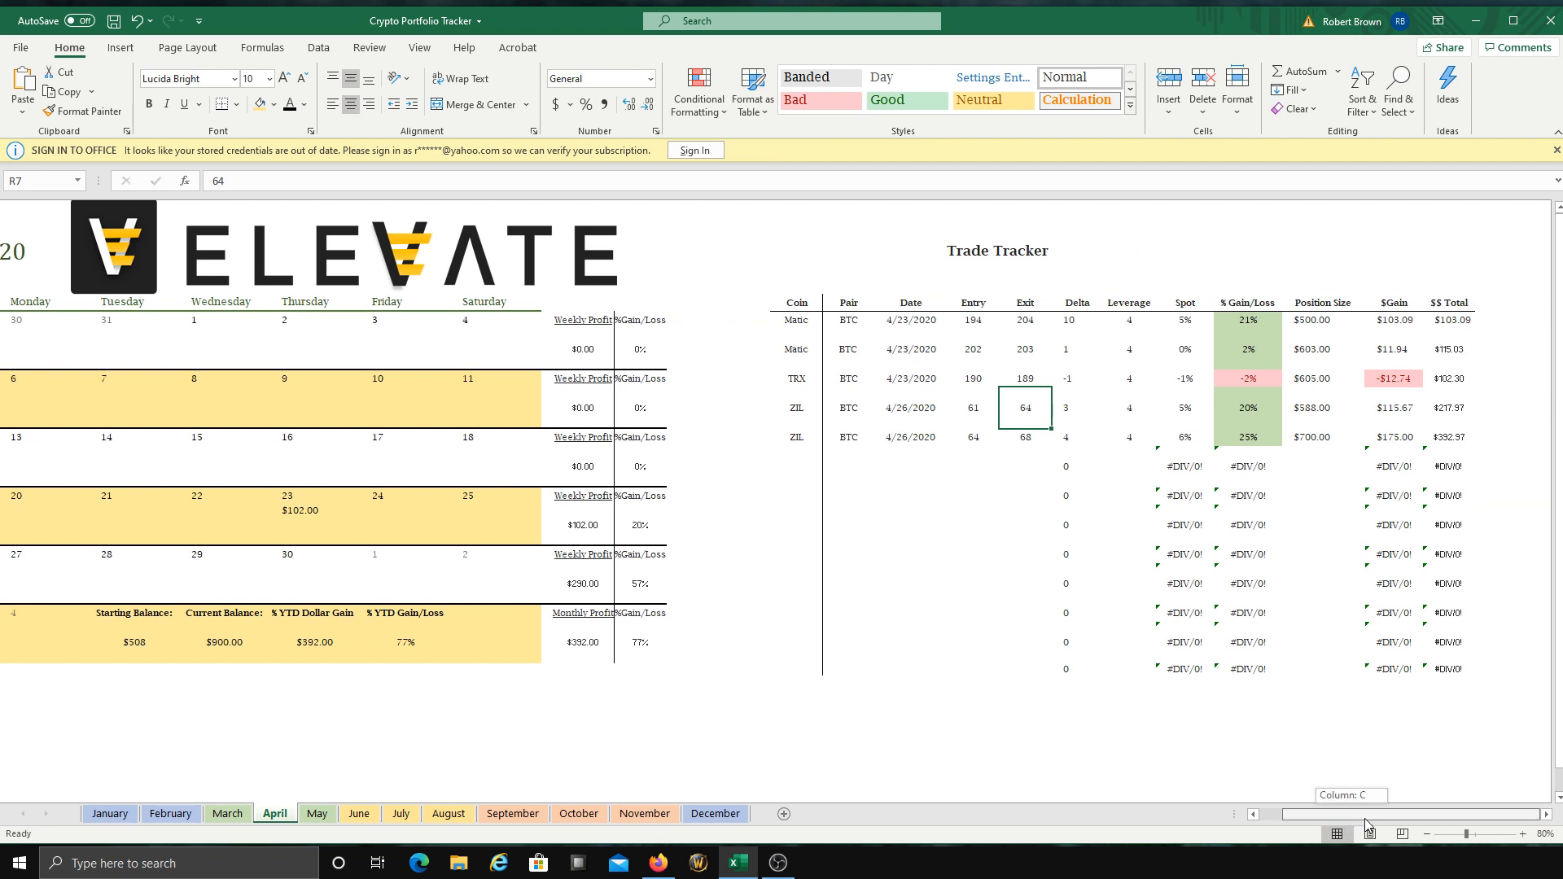
left_click(1136, 414)
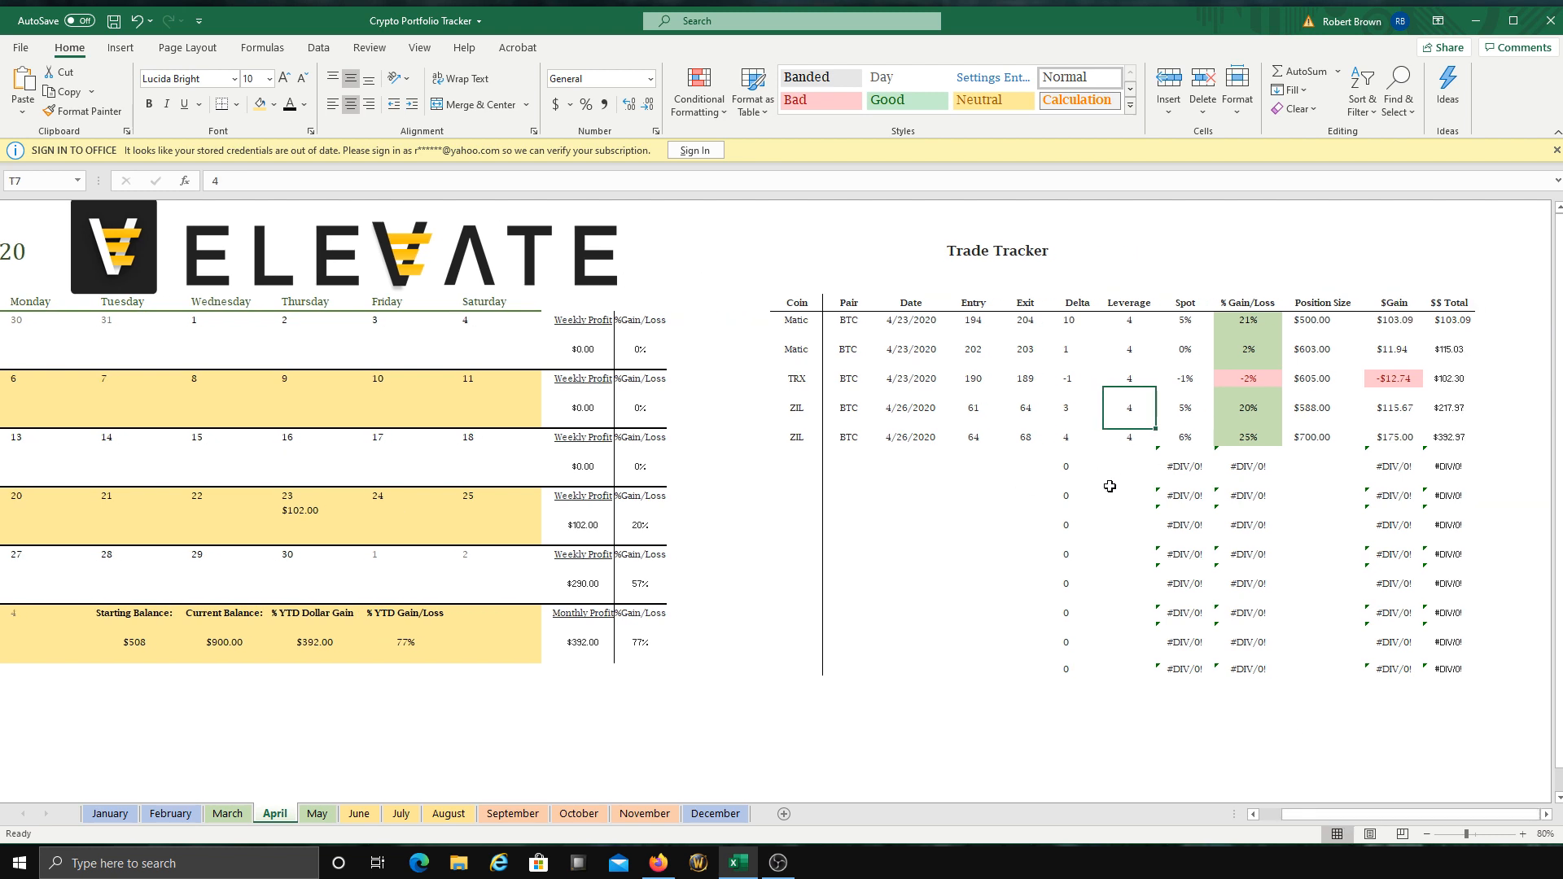
left_click(1189, 403)
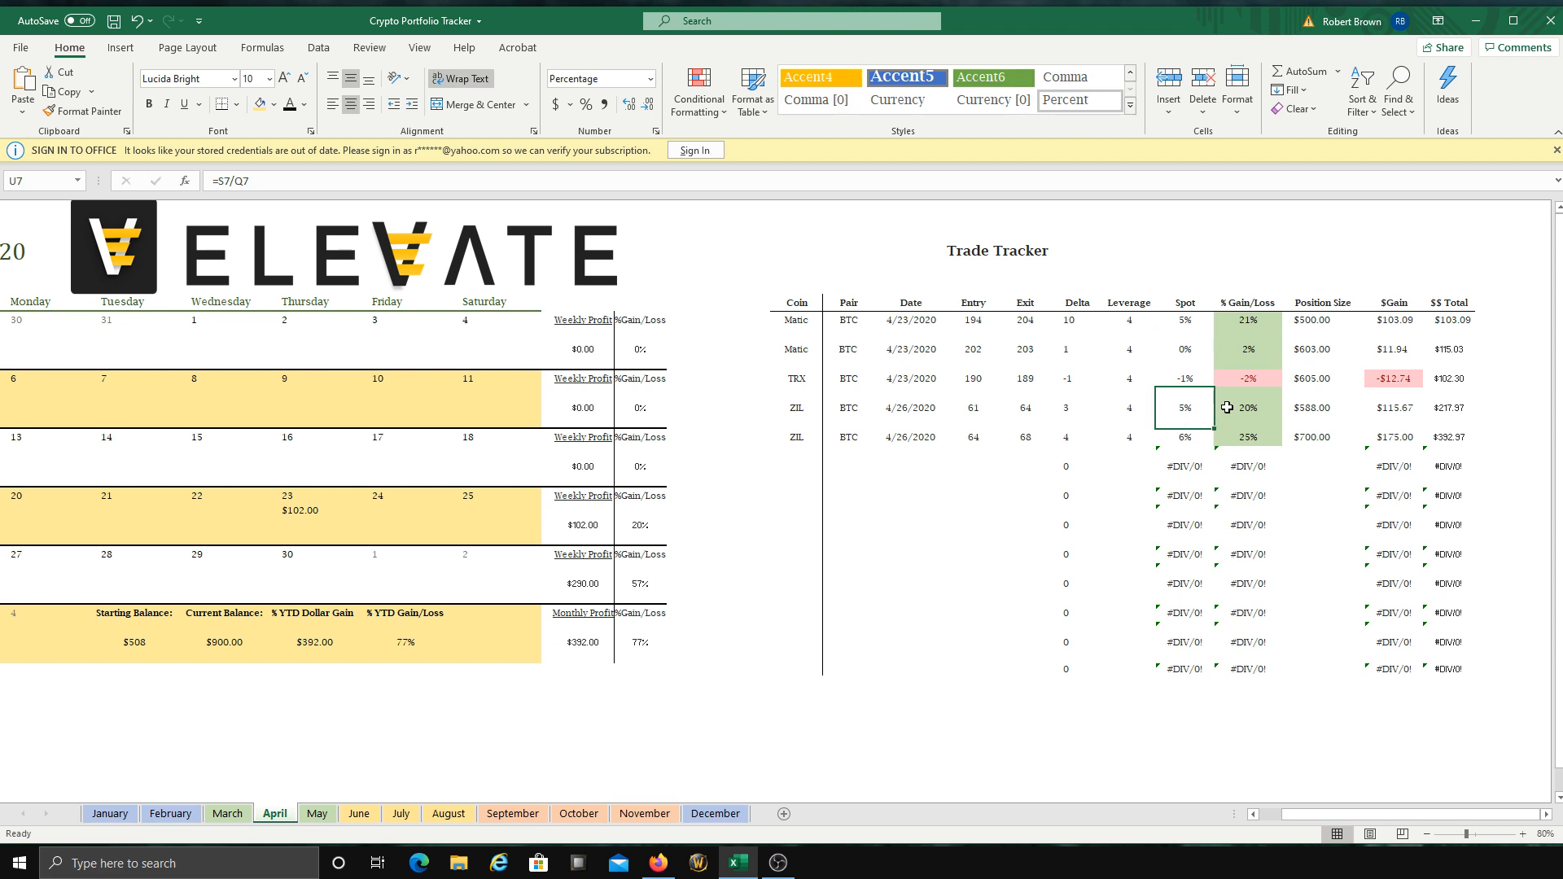
left_click(1229, 411)
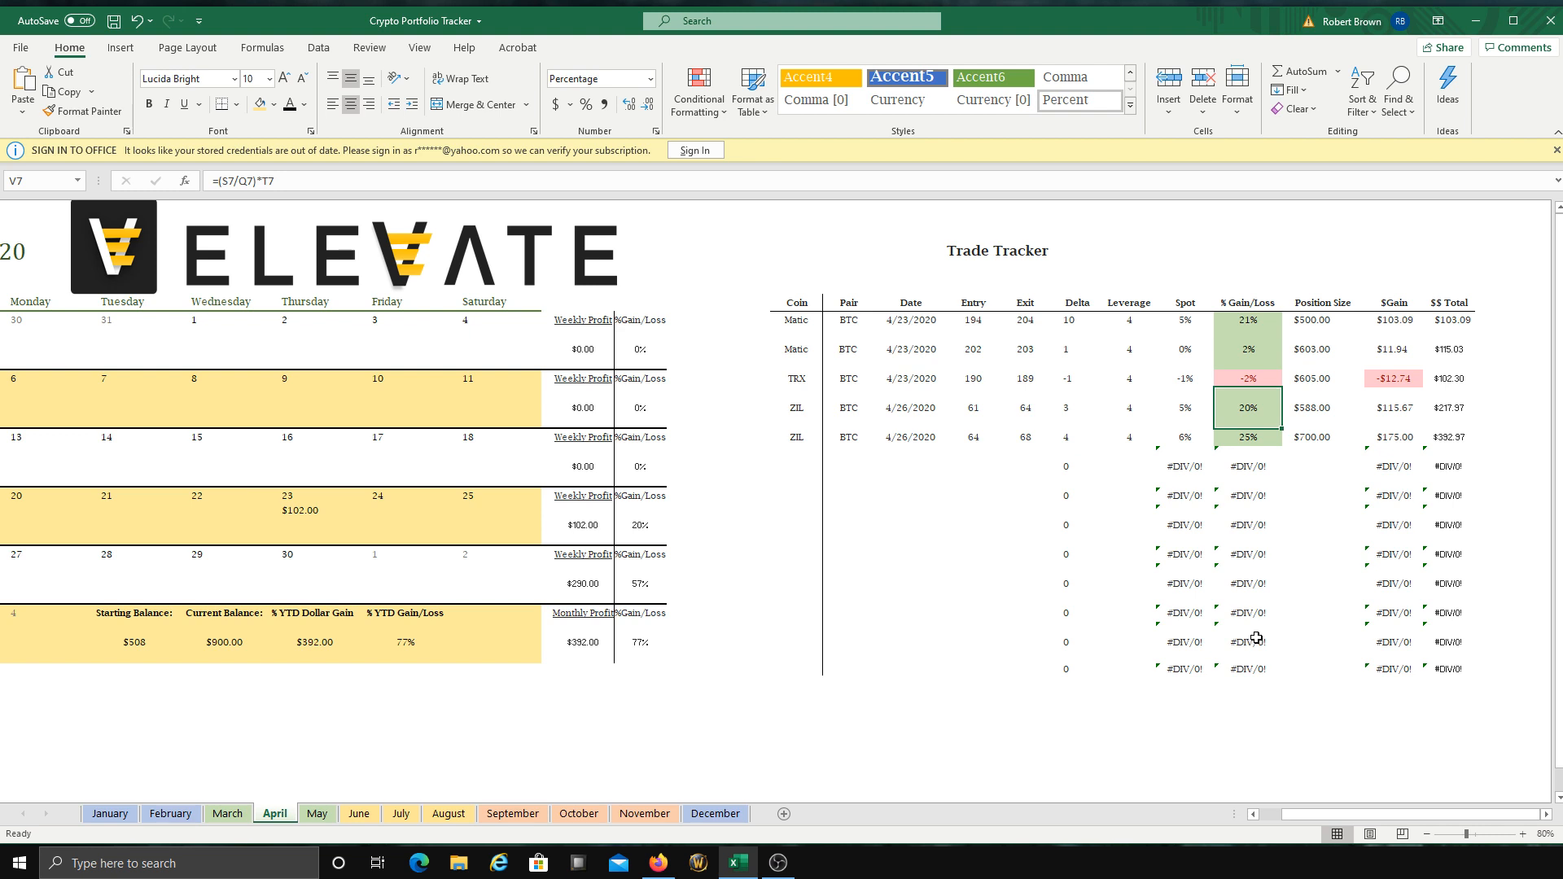
left_click(1419, 417)
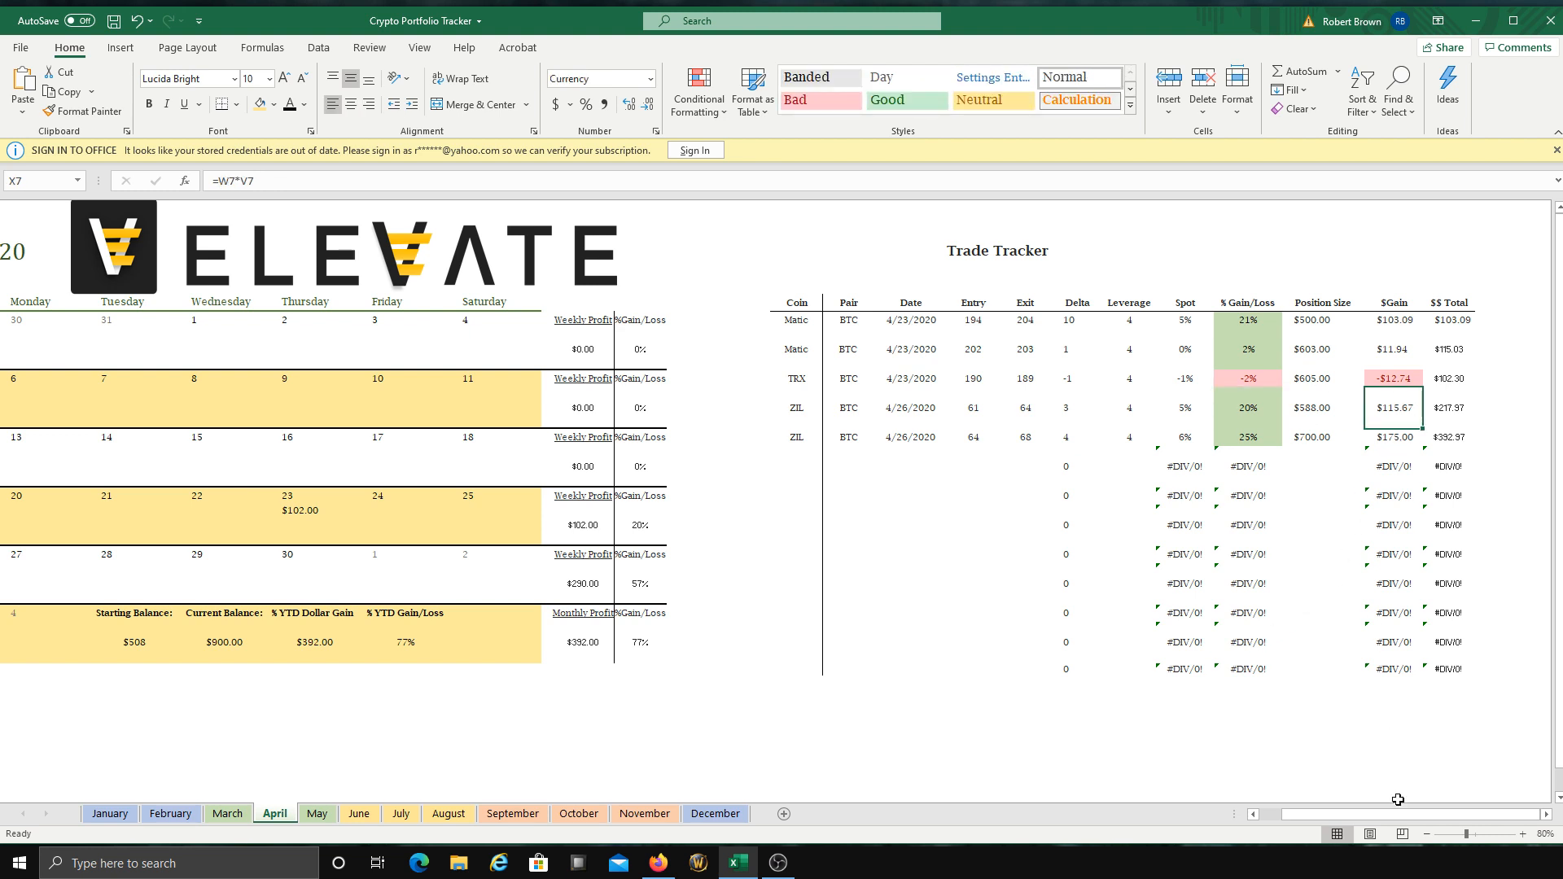
Step: Compare the April 26 calendar profit cell with the second ZIL trade's coin, pair and date
left_click_drag(1397, 814, 1374, 814)
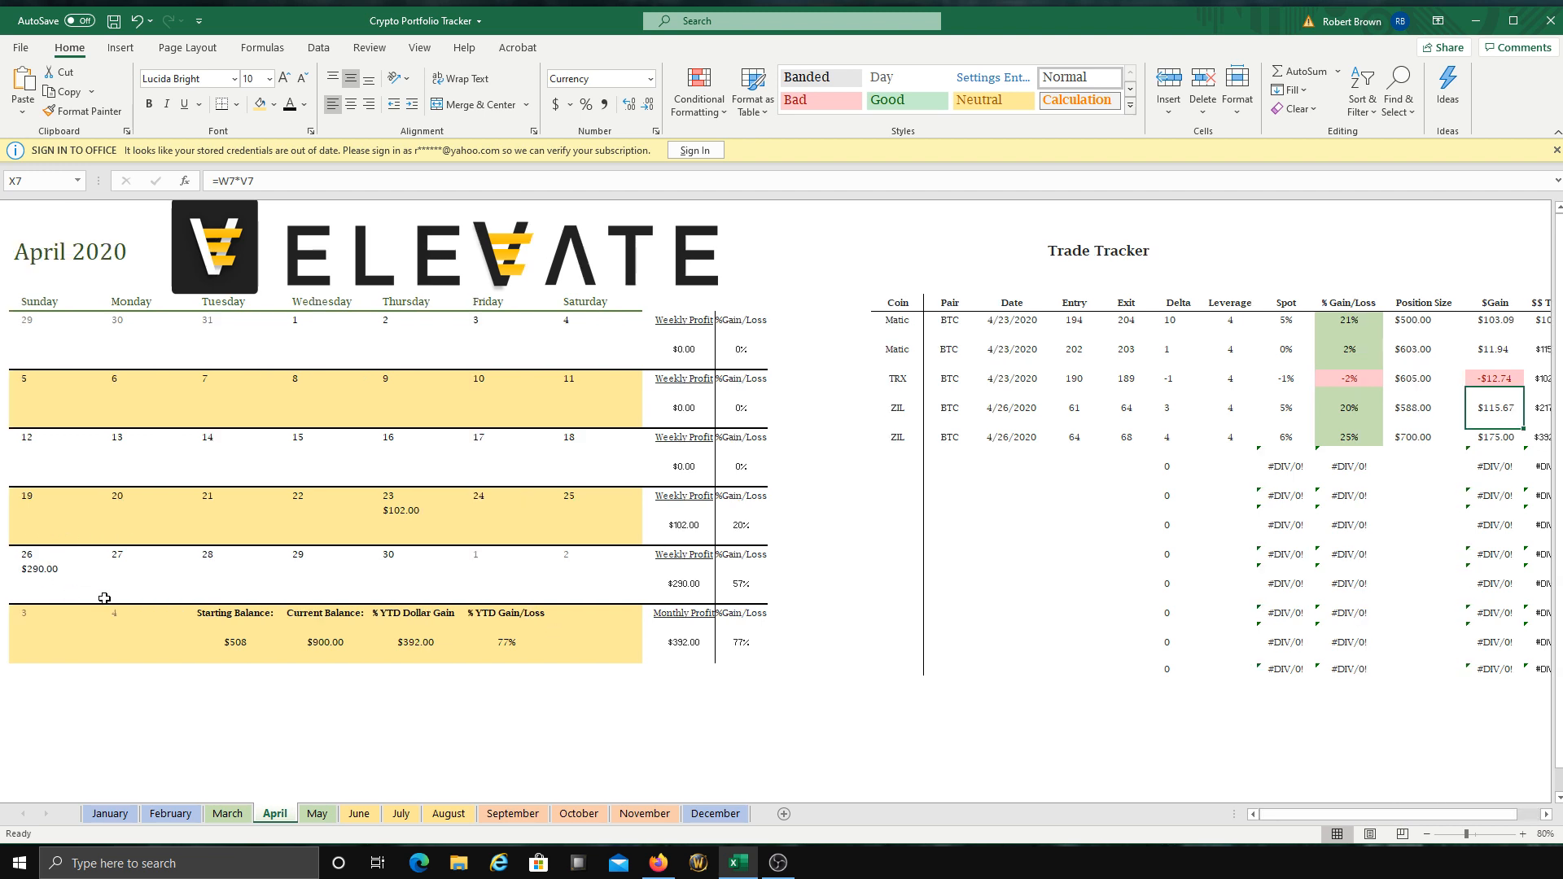
left_click(30, 580)
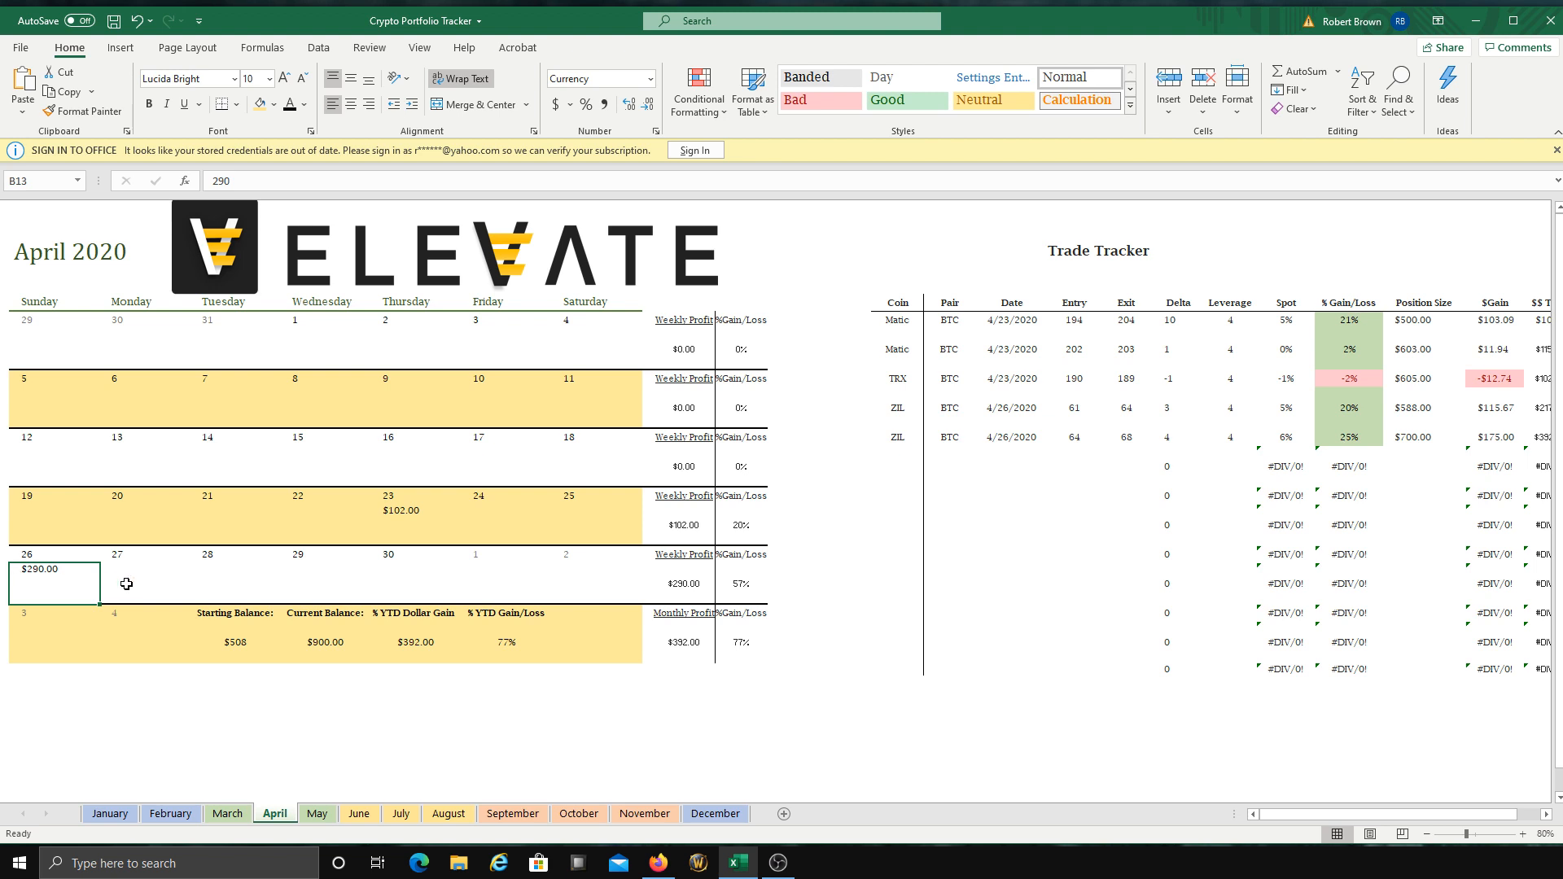
left_click_drag(892, 444, 1038, 439)
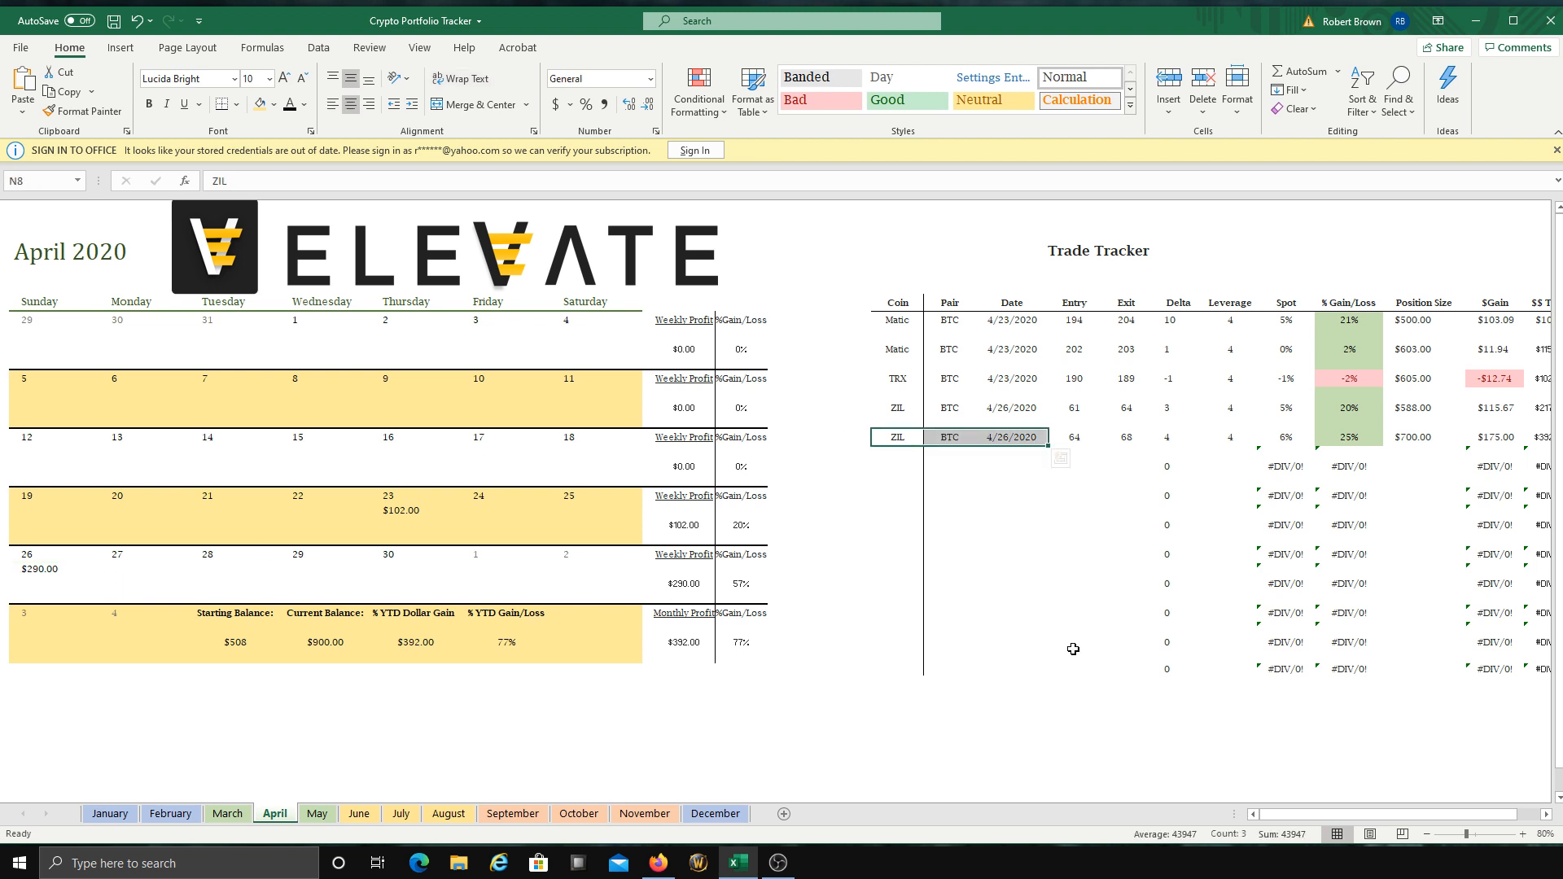
left_click(1074, 588)
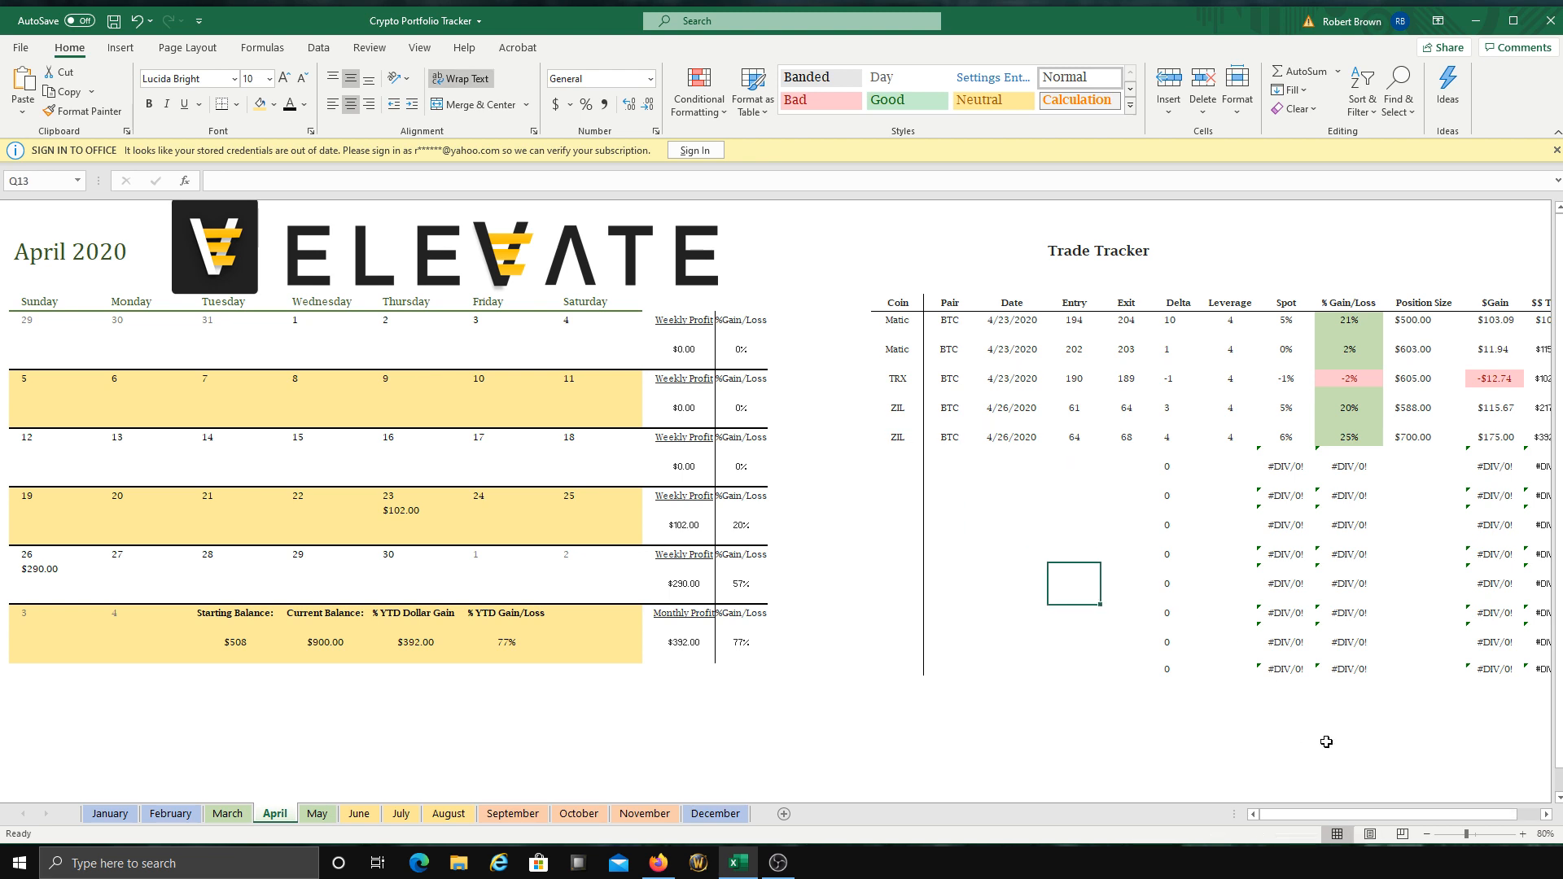
Step: Compare the entry and exit prices of both ZIL trades, along with their position sizes and the first trade's $ gain
left_click_drag(1069, 399, 1108, 406)
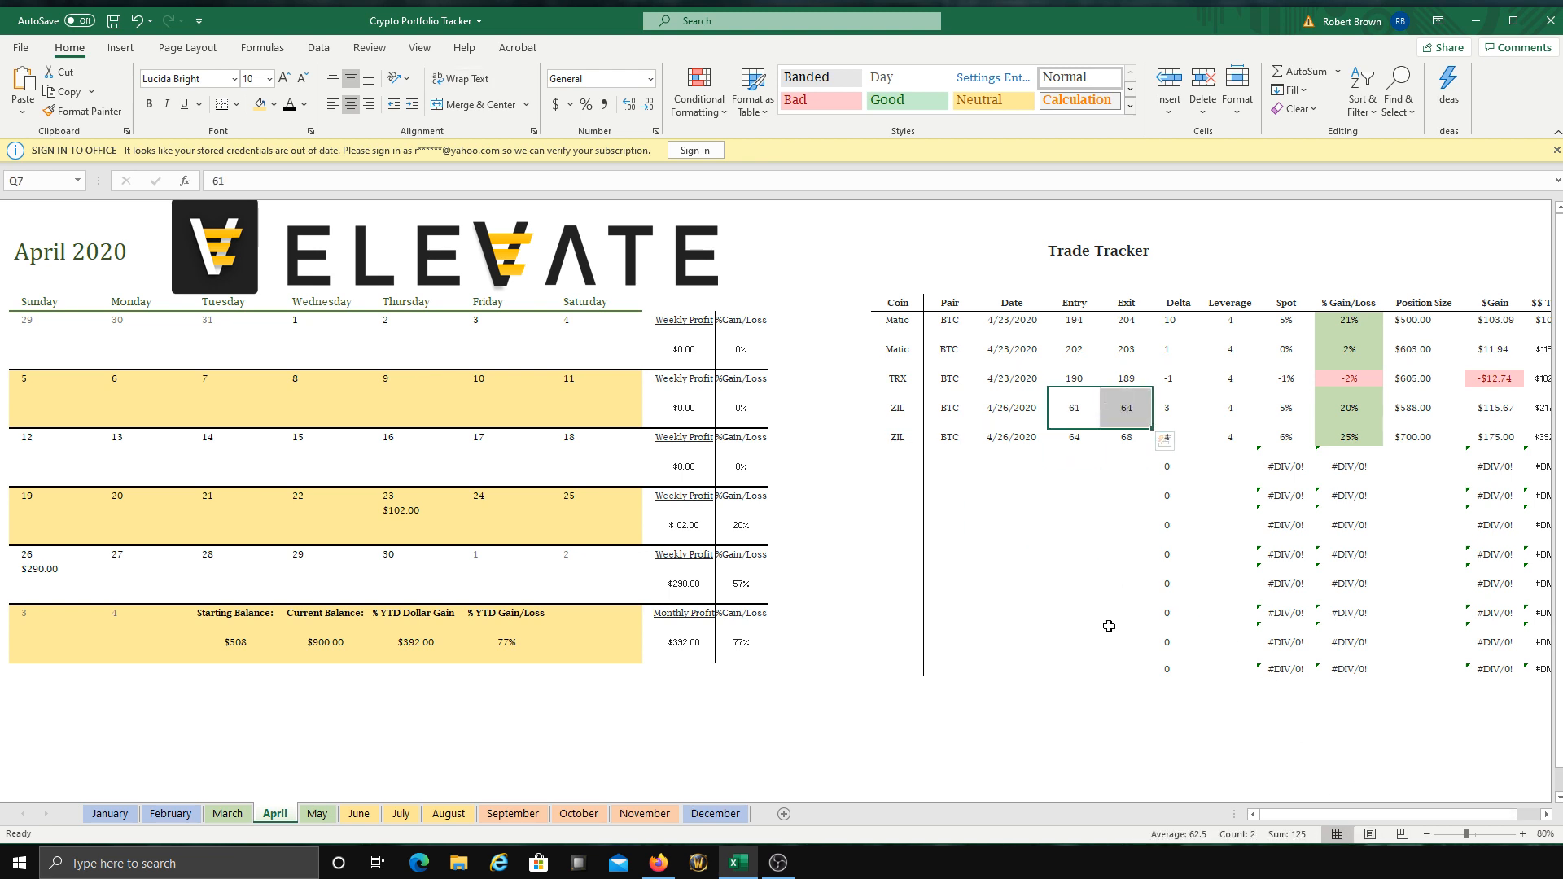
left_click(1475, 415)
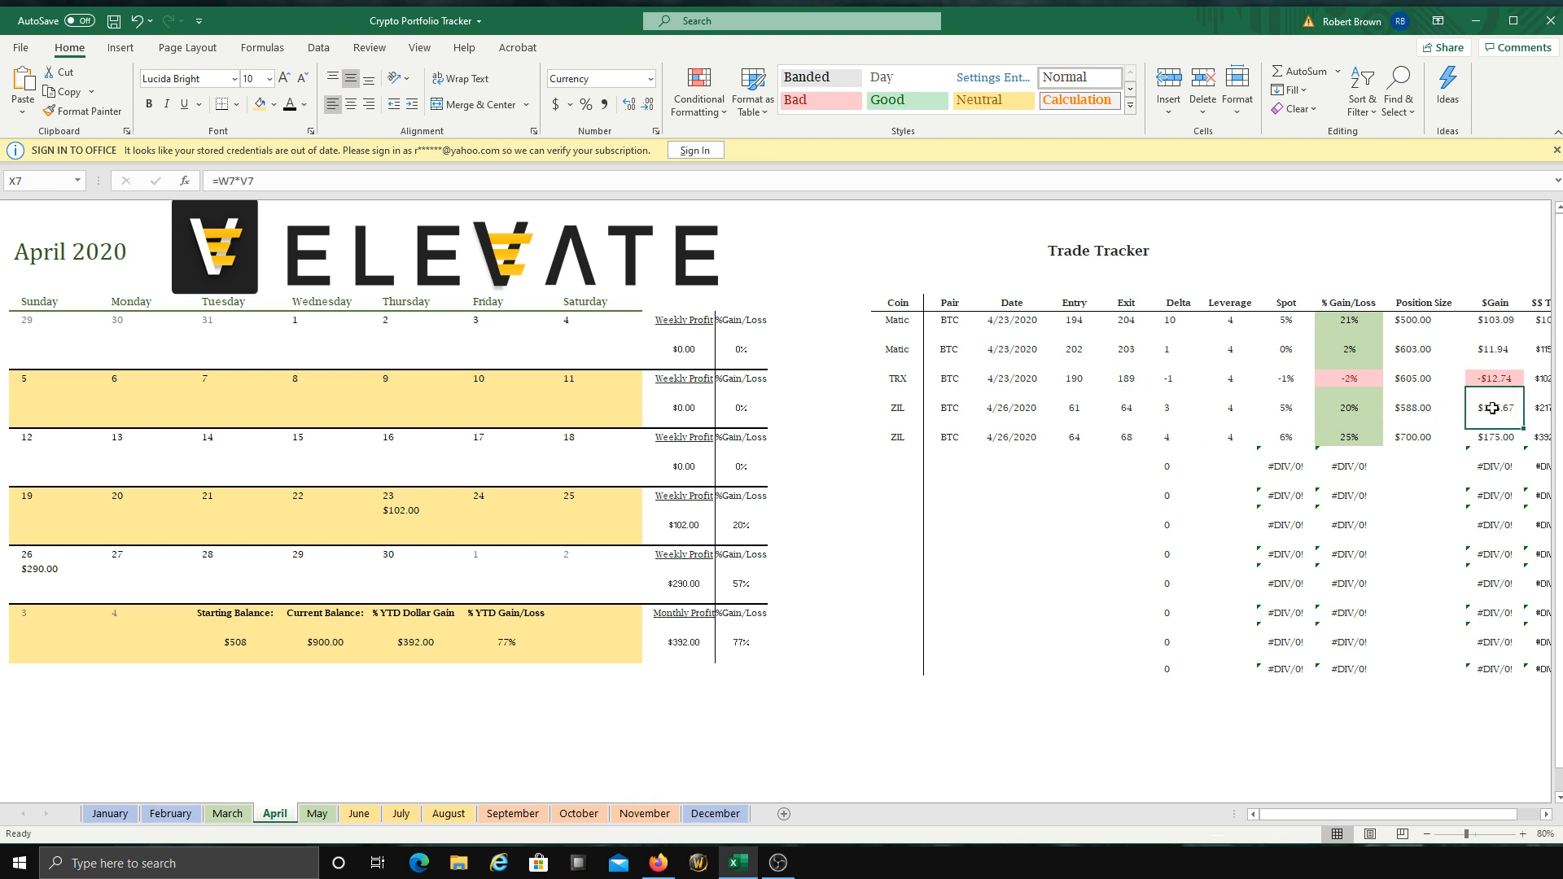
left_click(1425, 415)
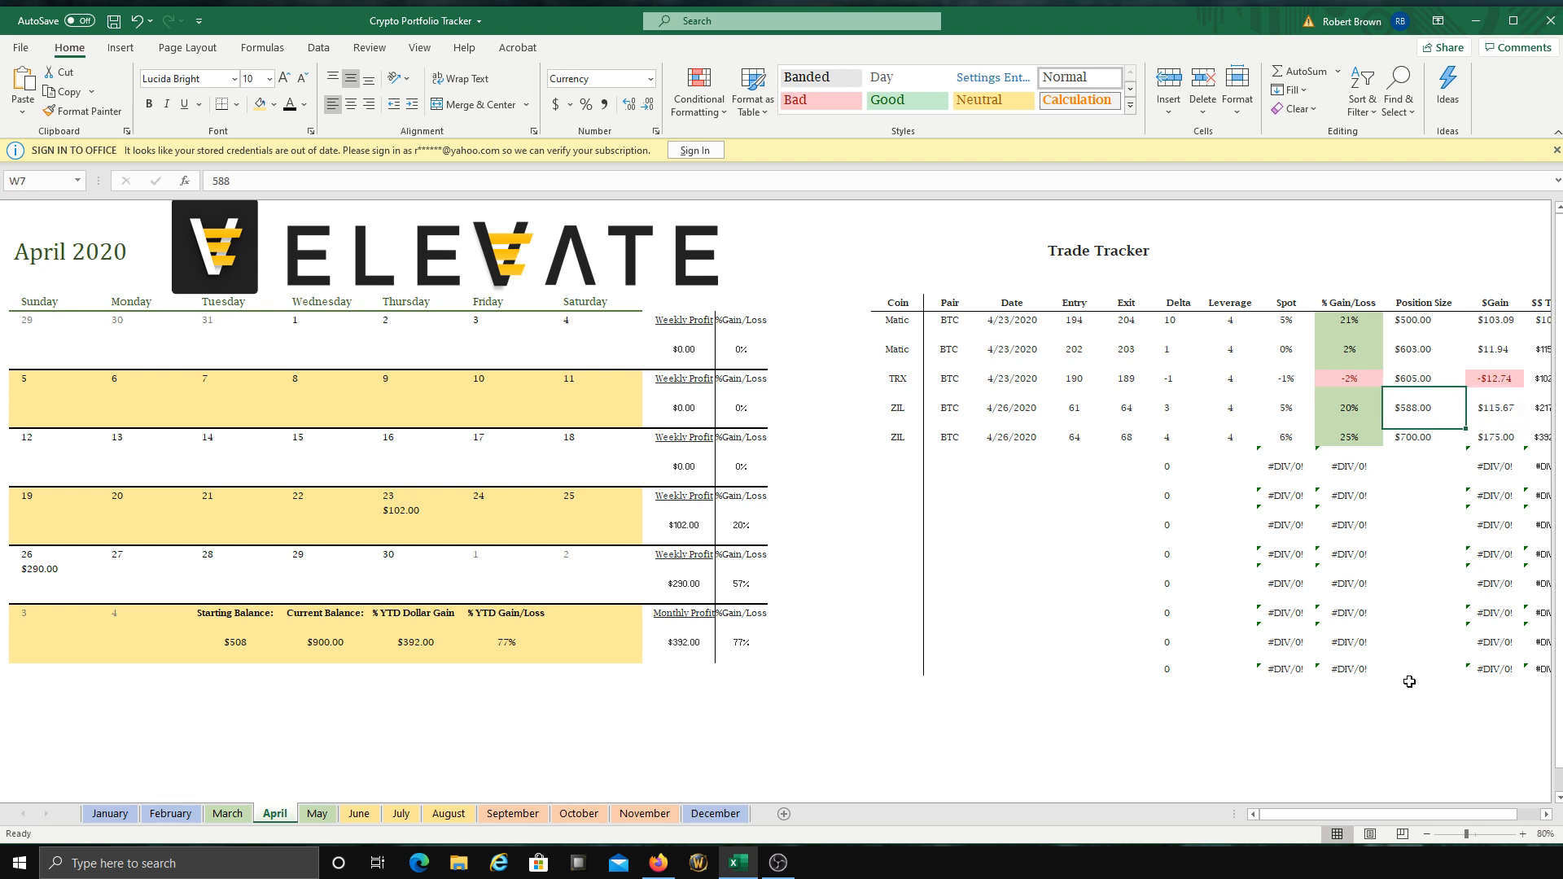
key("Down")
left_click(1071, 440)
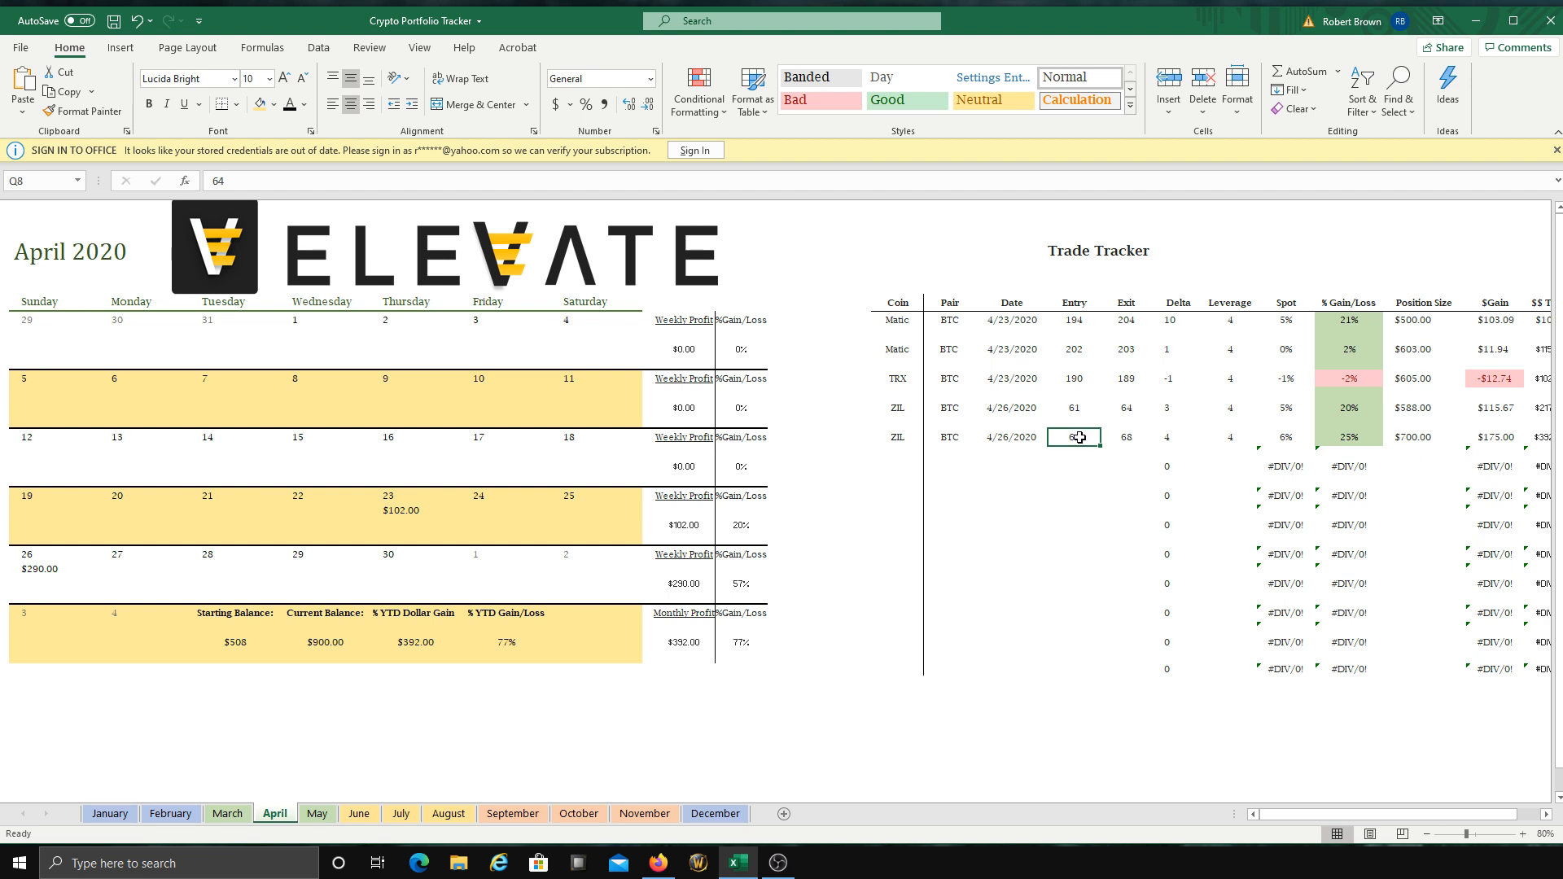
left_click_drag(1096, 437, 1127, 437)
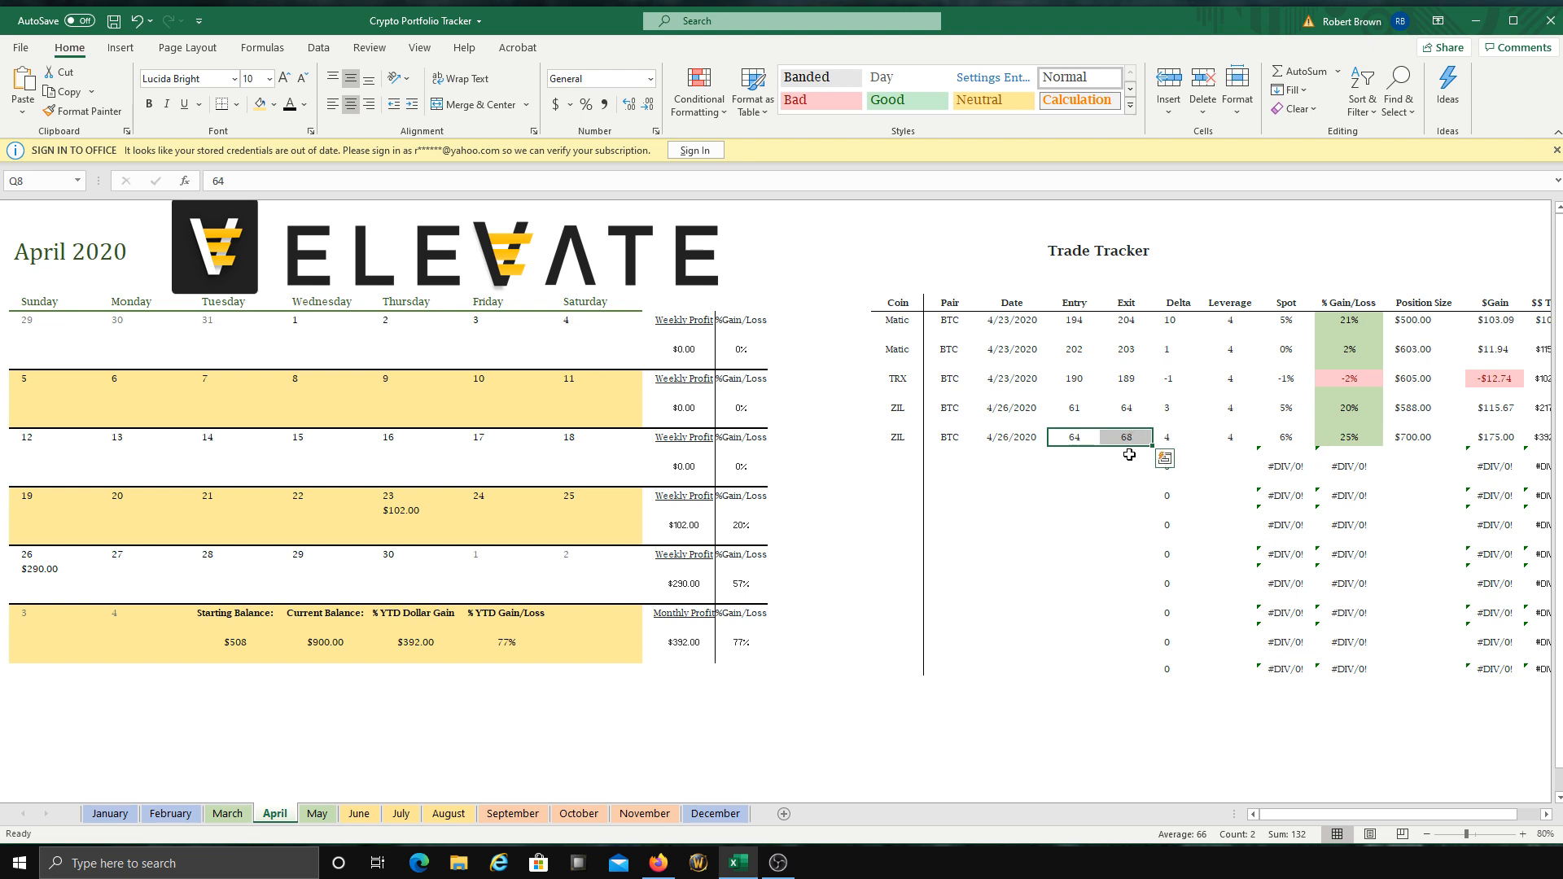
Step: Check the second ZIL trade's % gain and $ gain, and compare both ZIL trades' summed $ gains with the April 26 calendar profit
left_click(1338, 434)
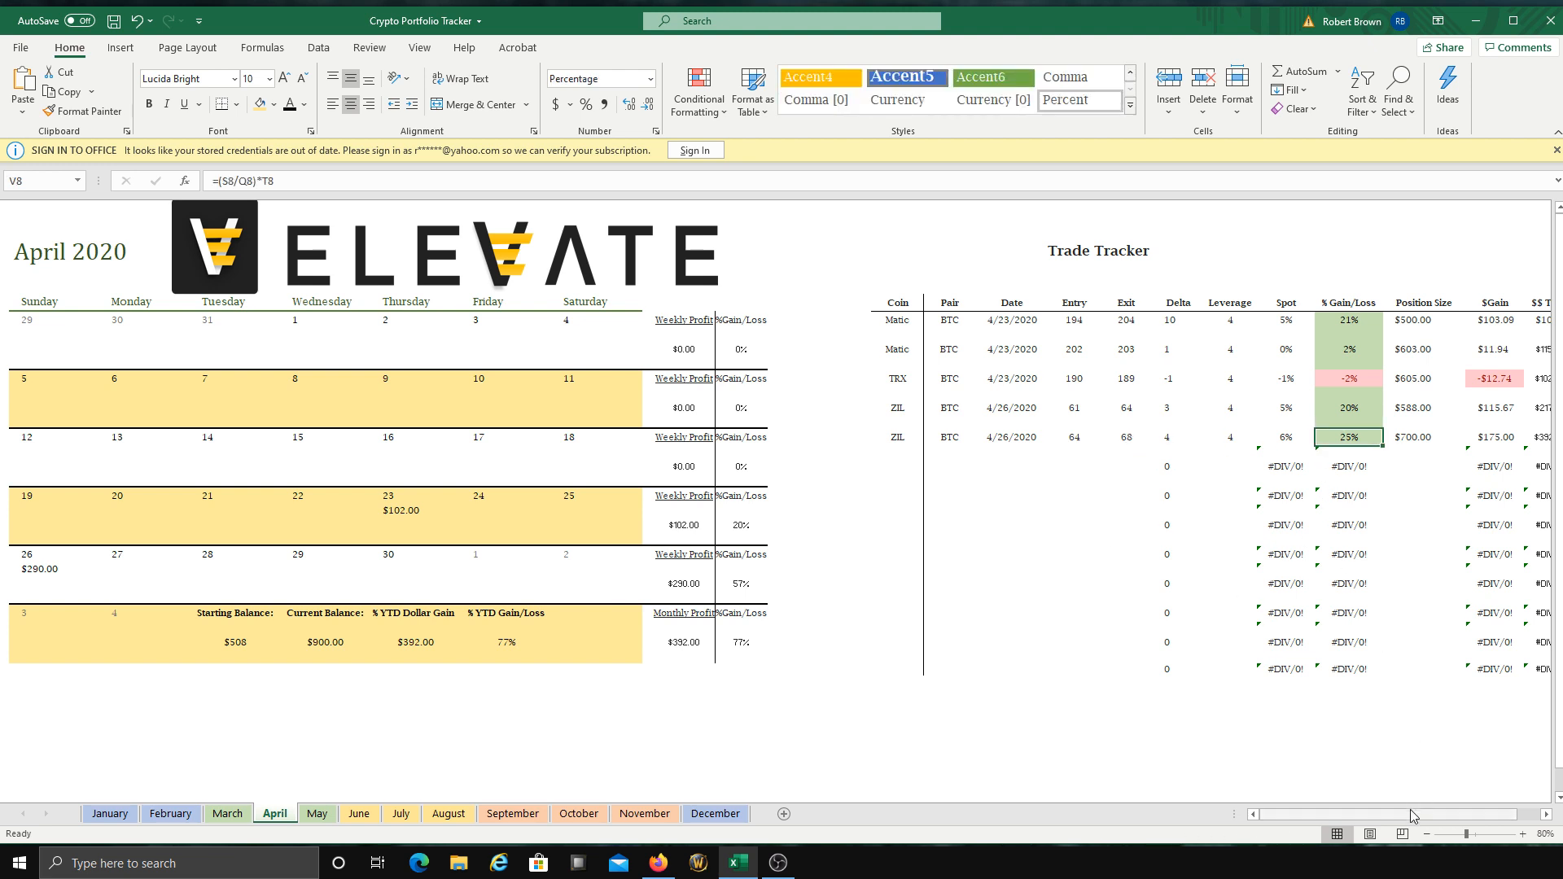
left_click(1498, 436)
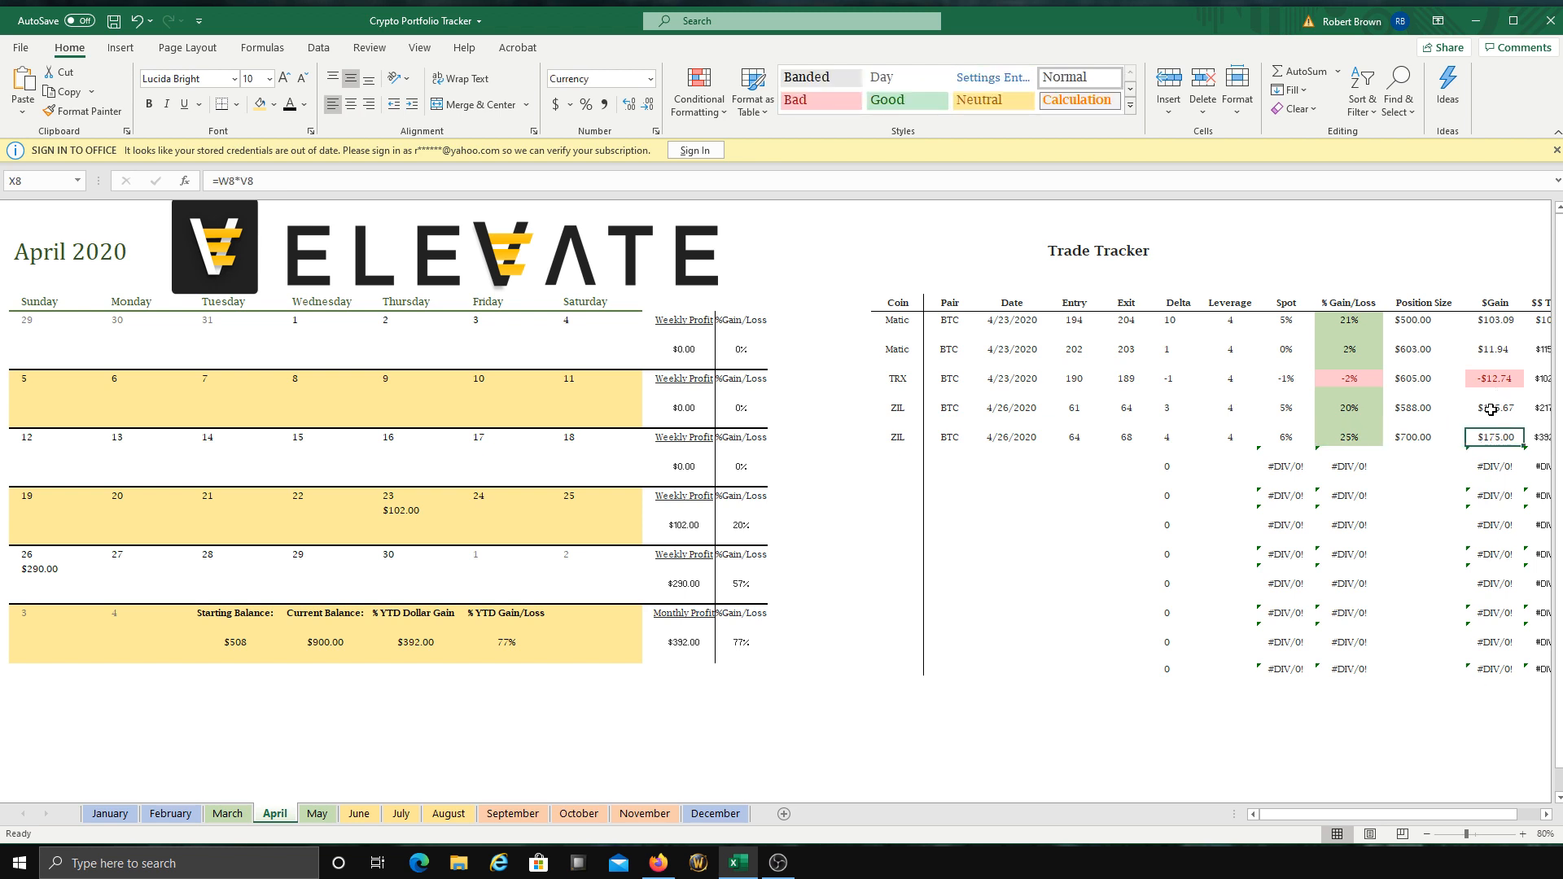
left_click_drag(1416, 813, 1438, 801)
mouse_move(1392, 406)
left_mouse_down()
mouse_move(1390, 470)
mouse_move(1392, 431)
left_mouse_up()
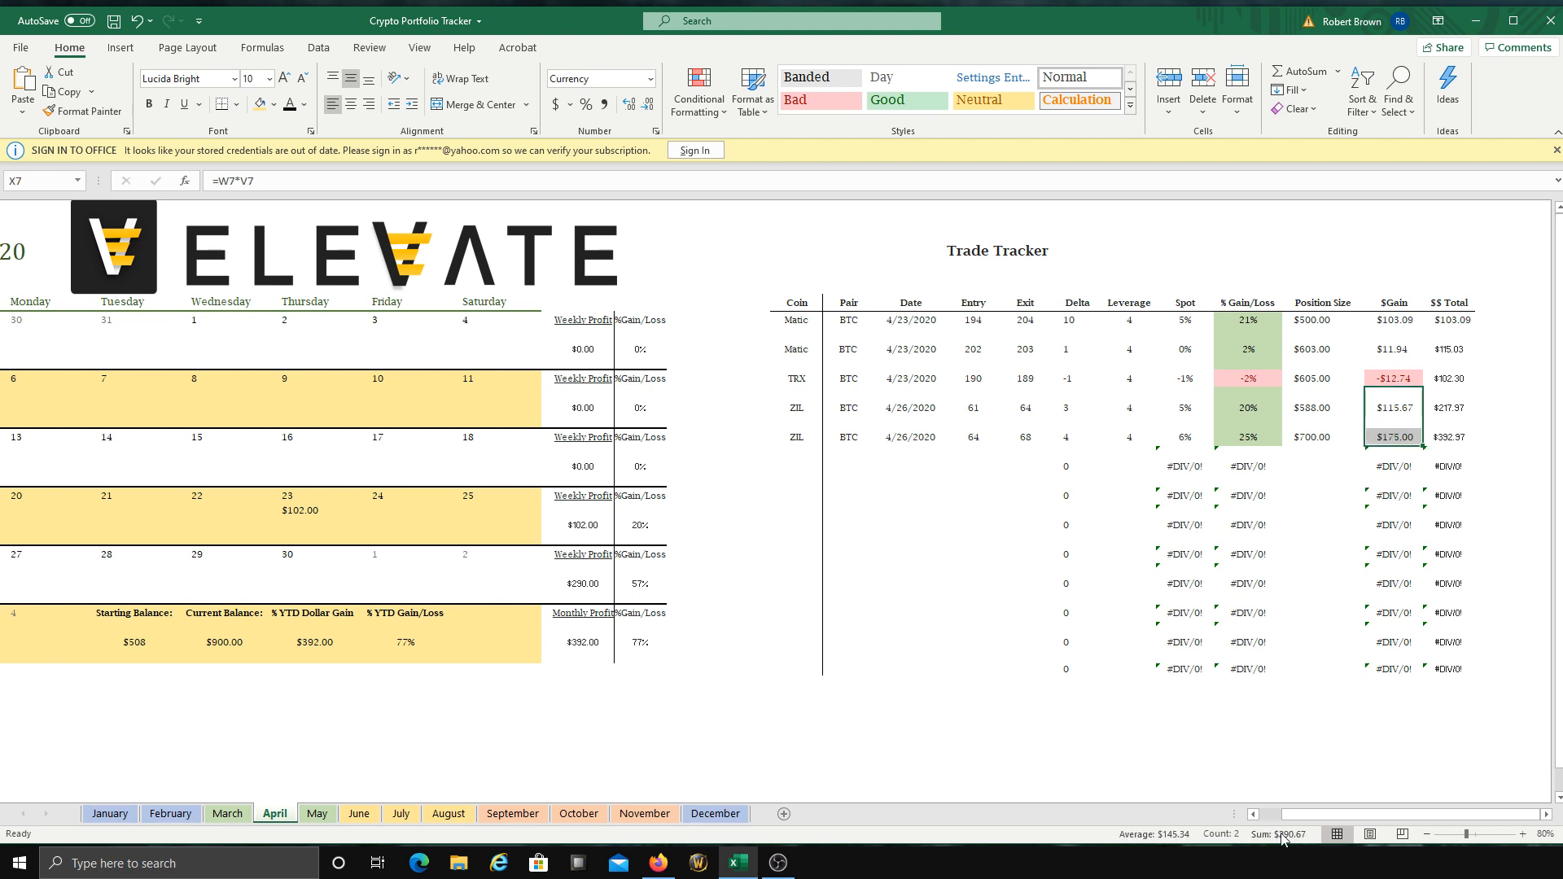
left_click(1322, 737)
left_click(1395, 407)
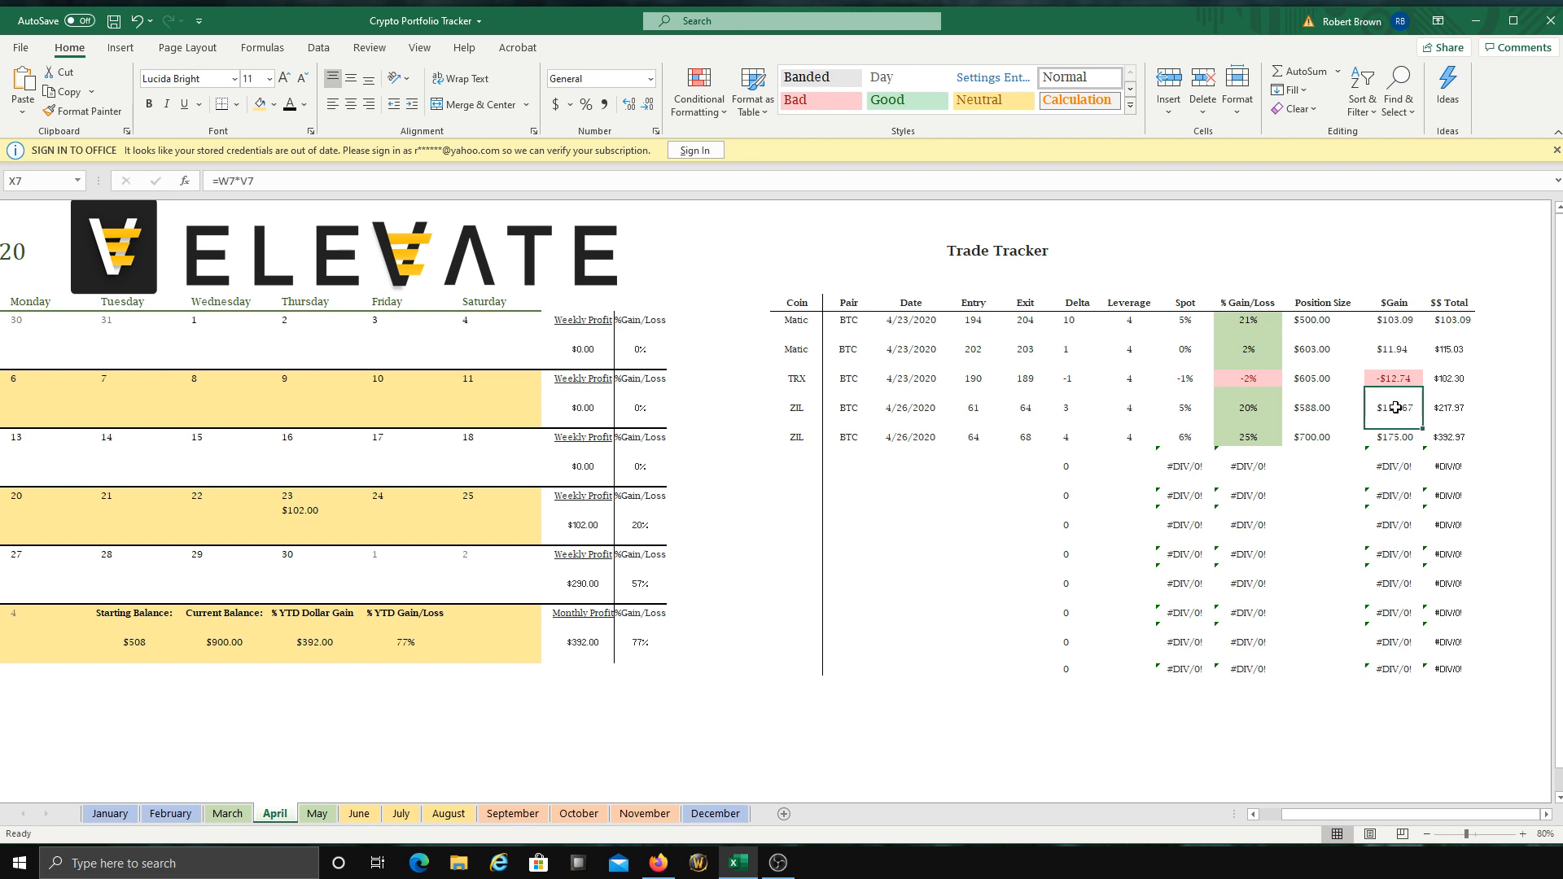
left_click_drag(1395, 424, 1395, 439)
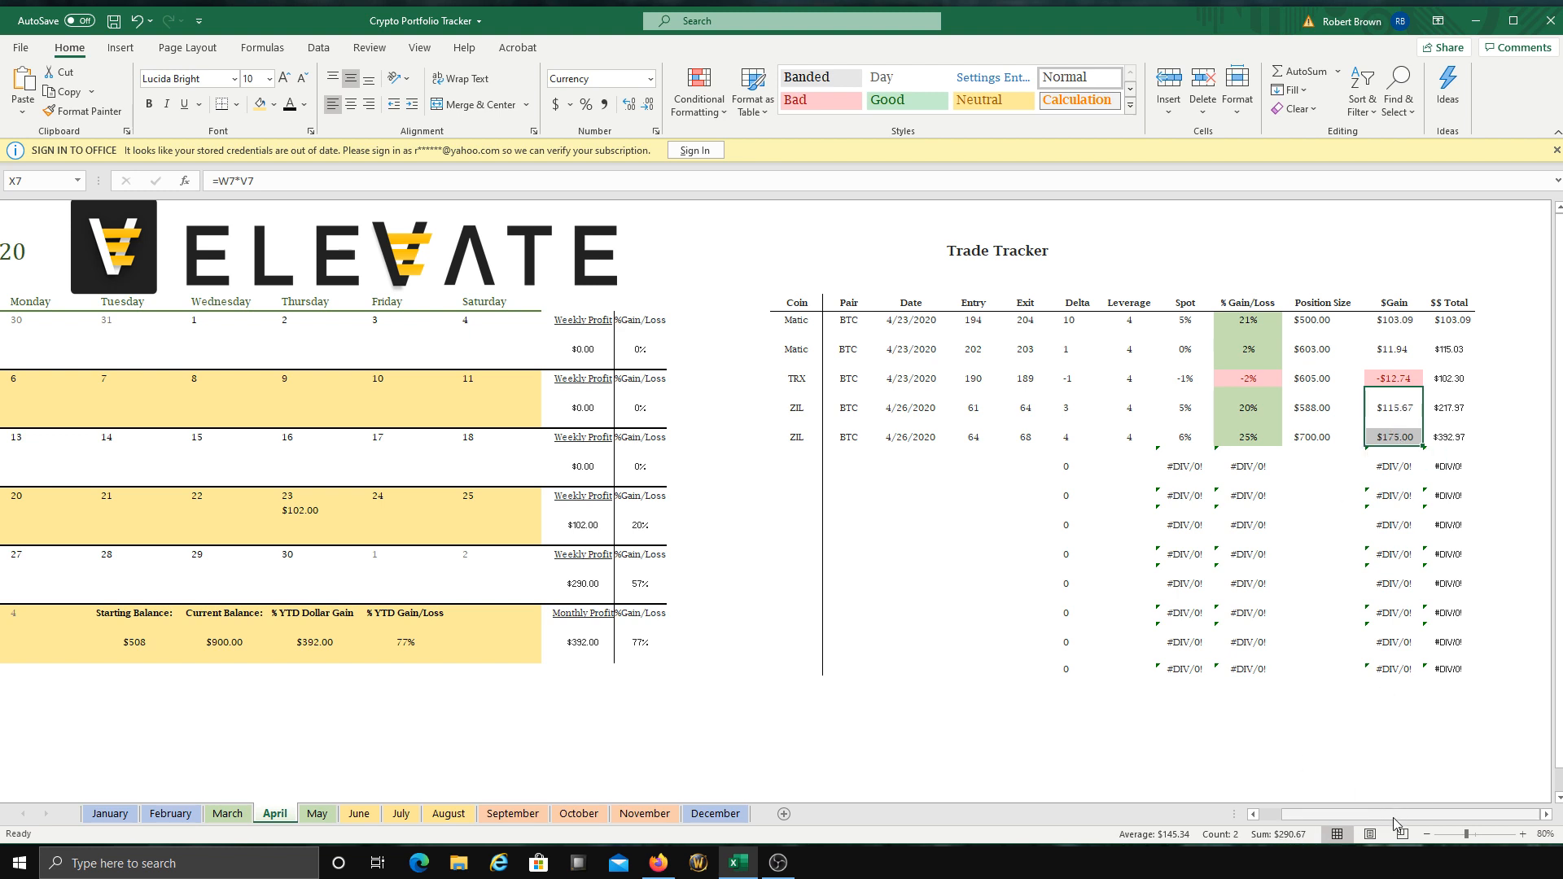
scroll(1393, 818, "left", 2)
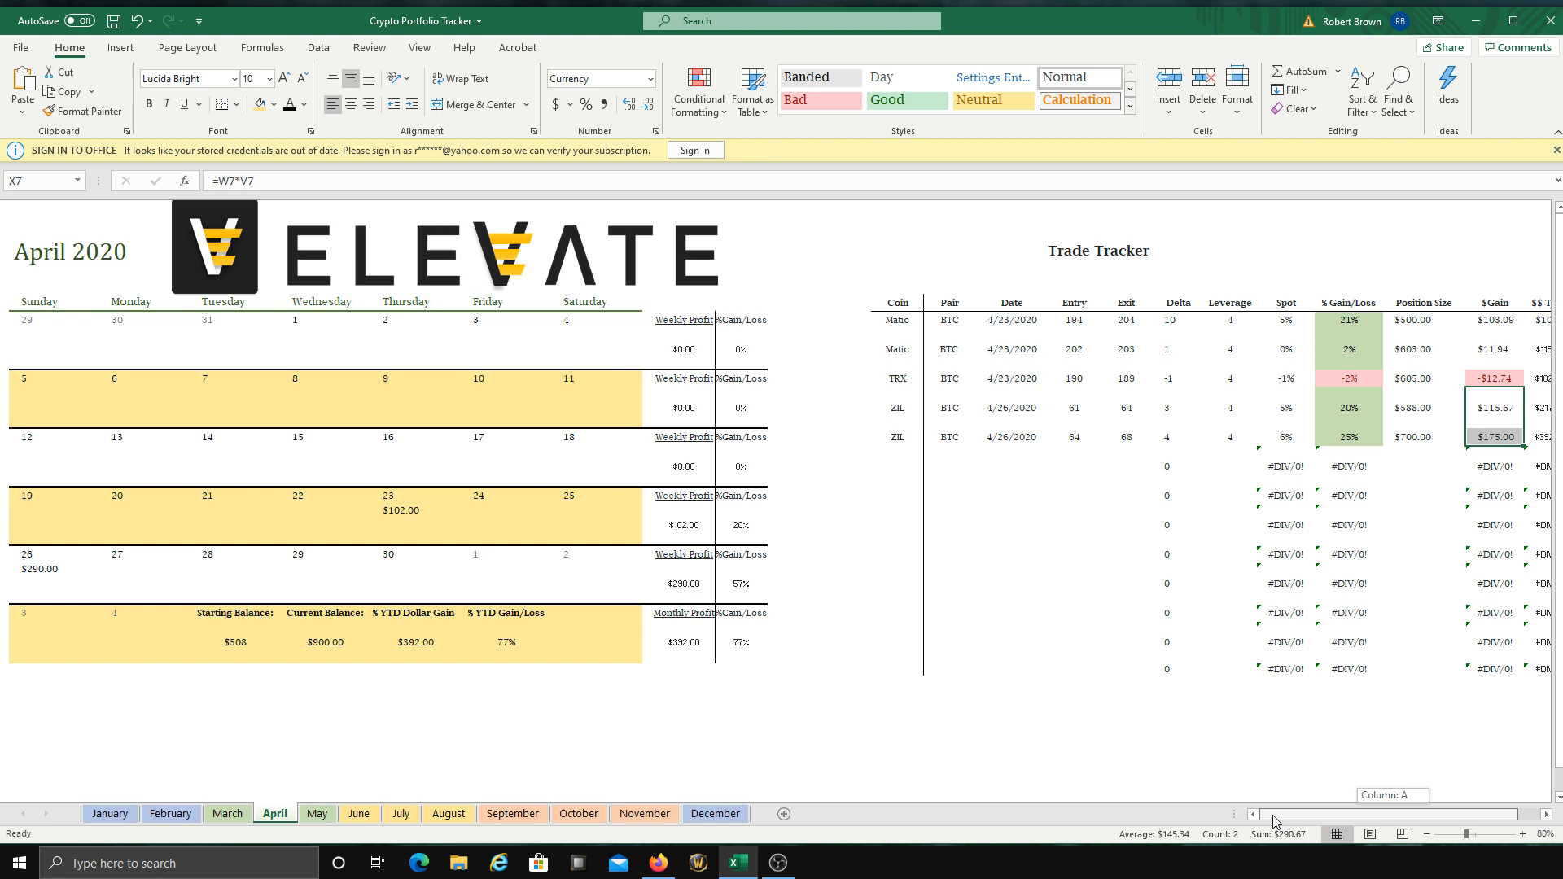
left_click(49, 566)
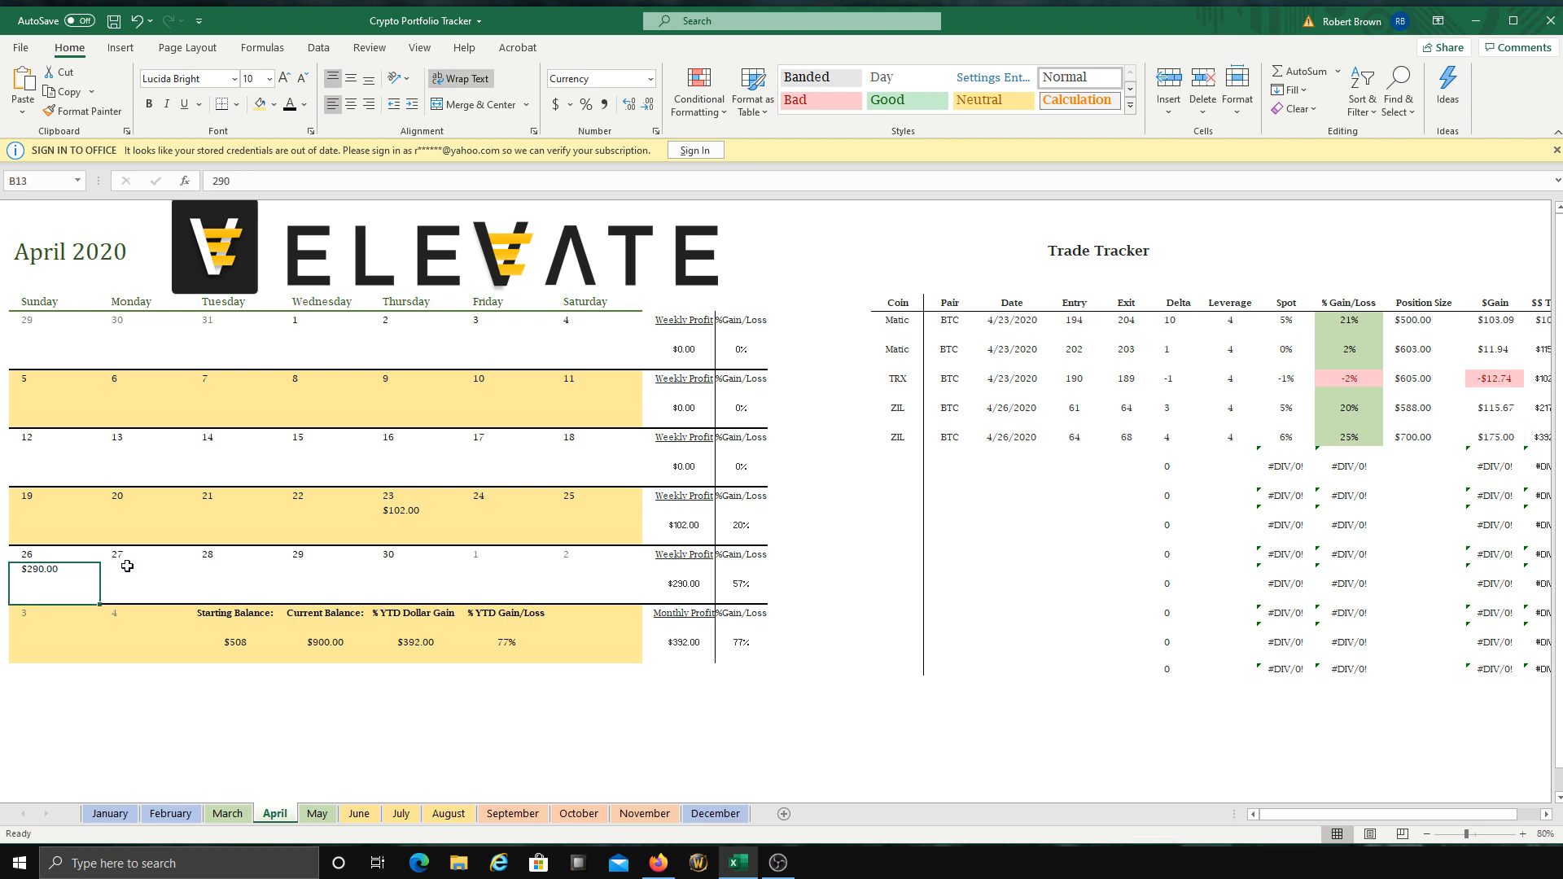
Step: Compare the April 23 calendar profit with the summed $ gains of the two Matic trades and the TRX trade
left_click(409, 498)
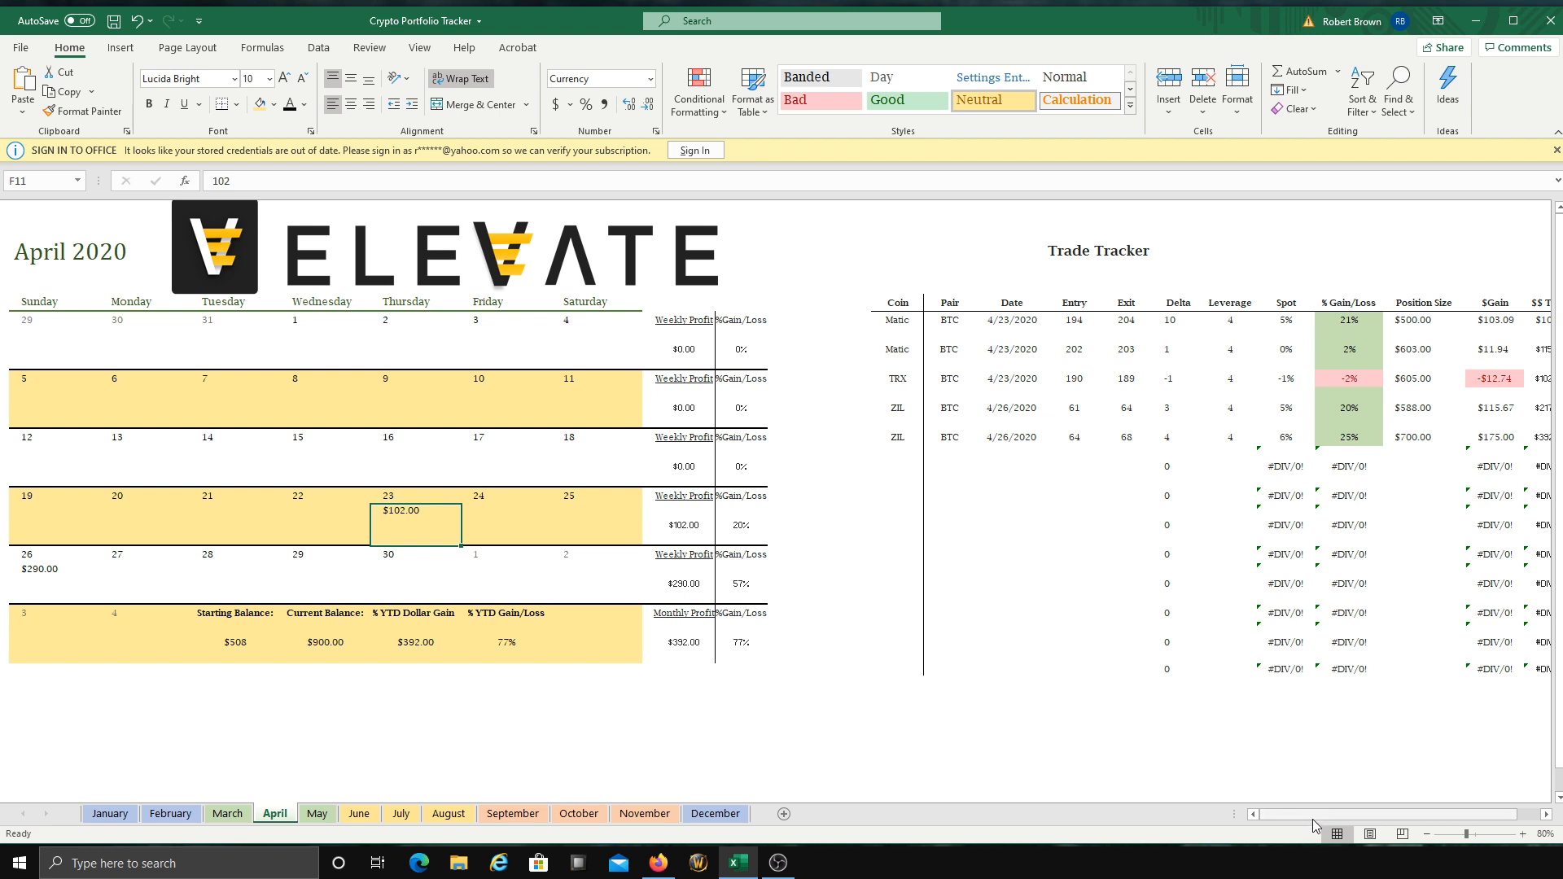
left_click_drag(1317, 817, 1339, 814)
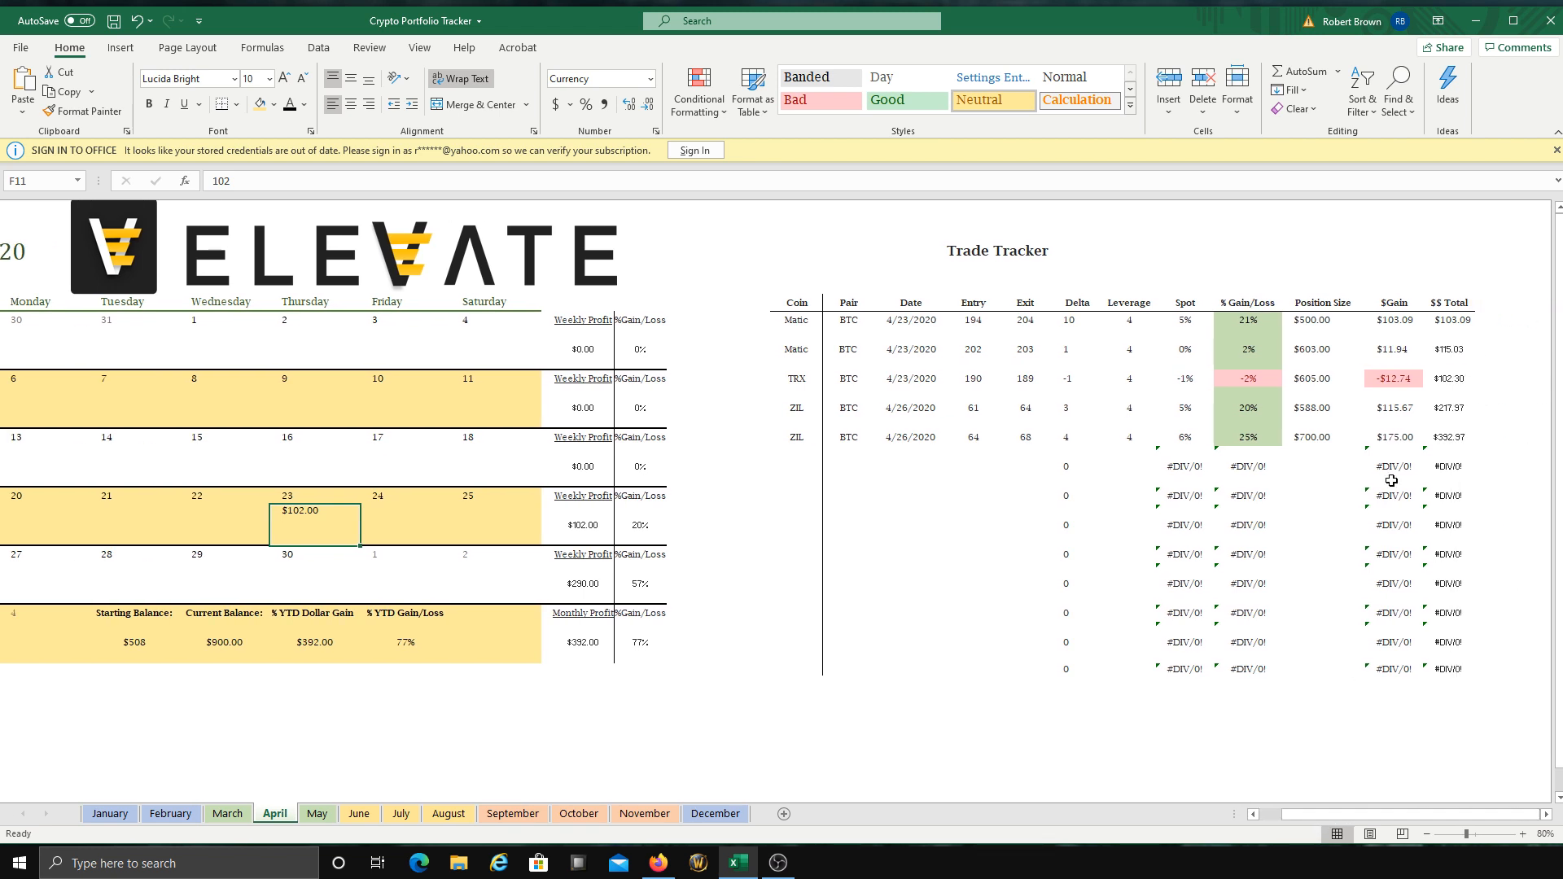
left_click(1397, 323)
left_click_drag(1398, 323, 1405, 379)
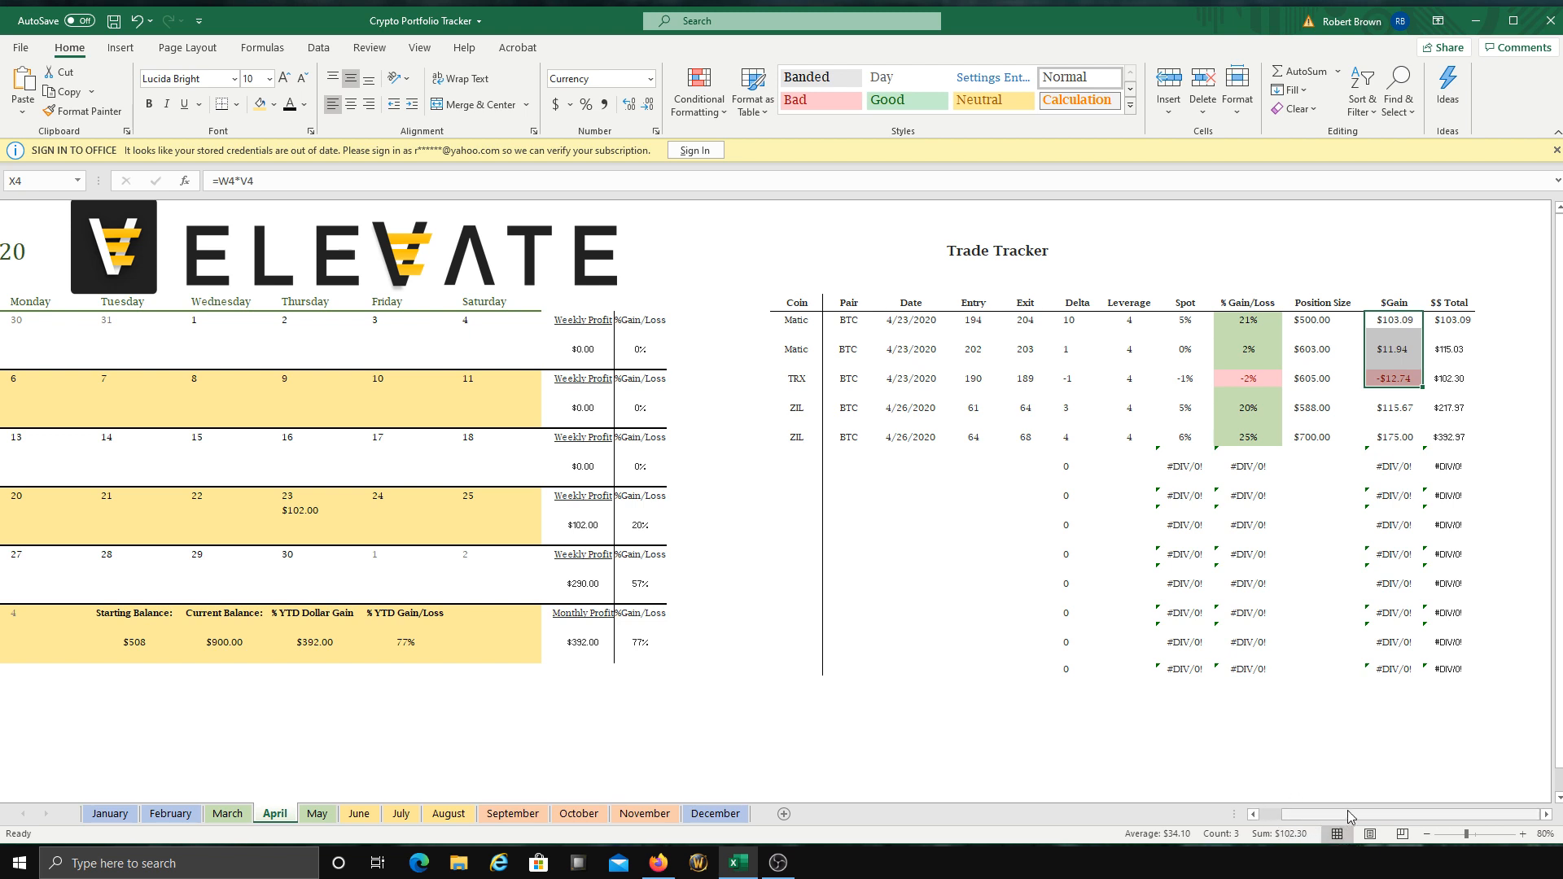
left_click_drag(1348, 814, 1328, 817)
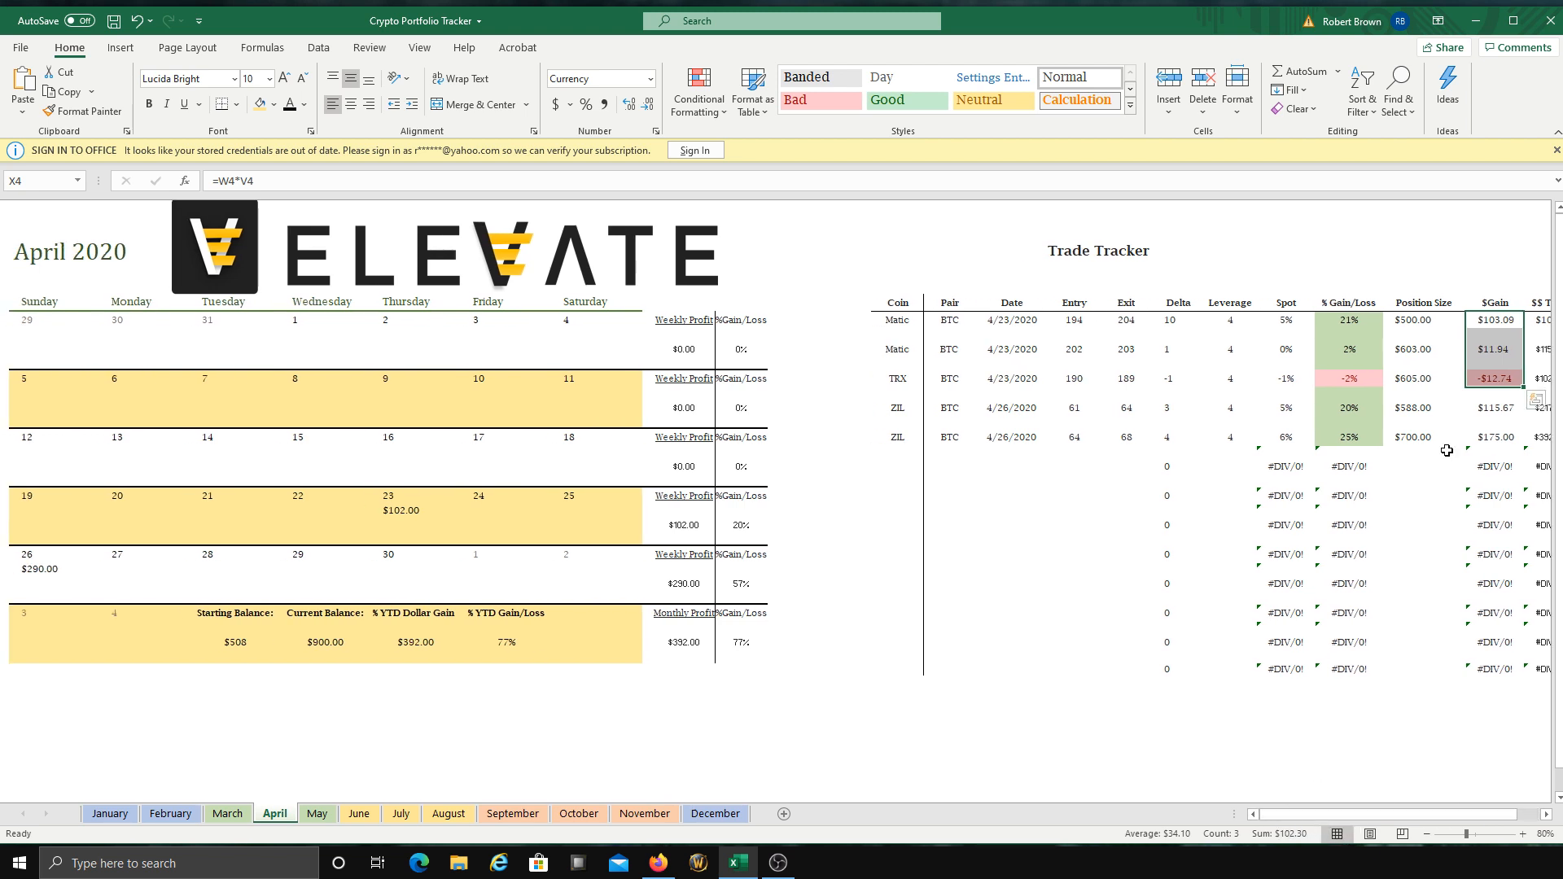
left_click(403, 505)
left_click(771, 705)
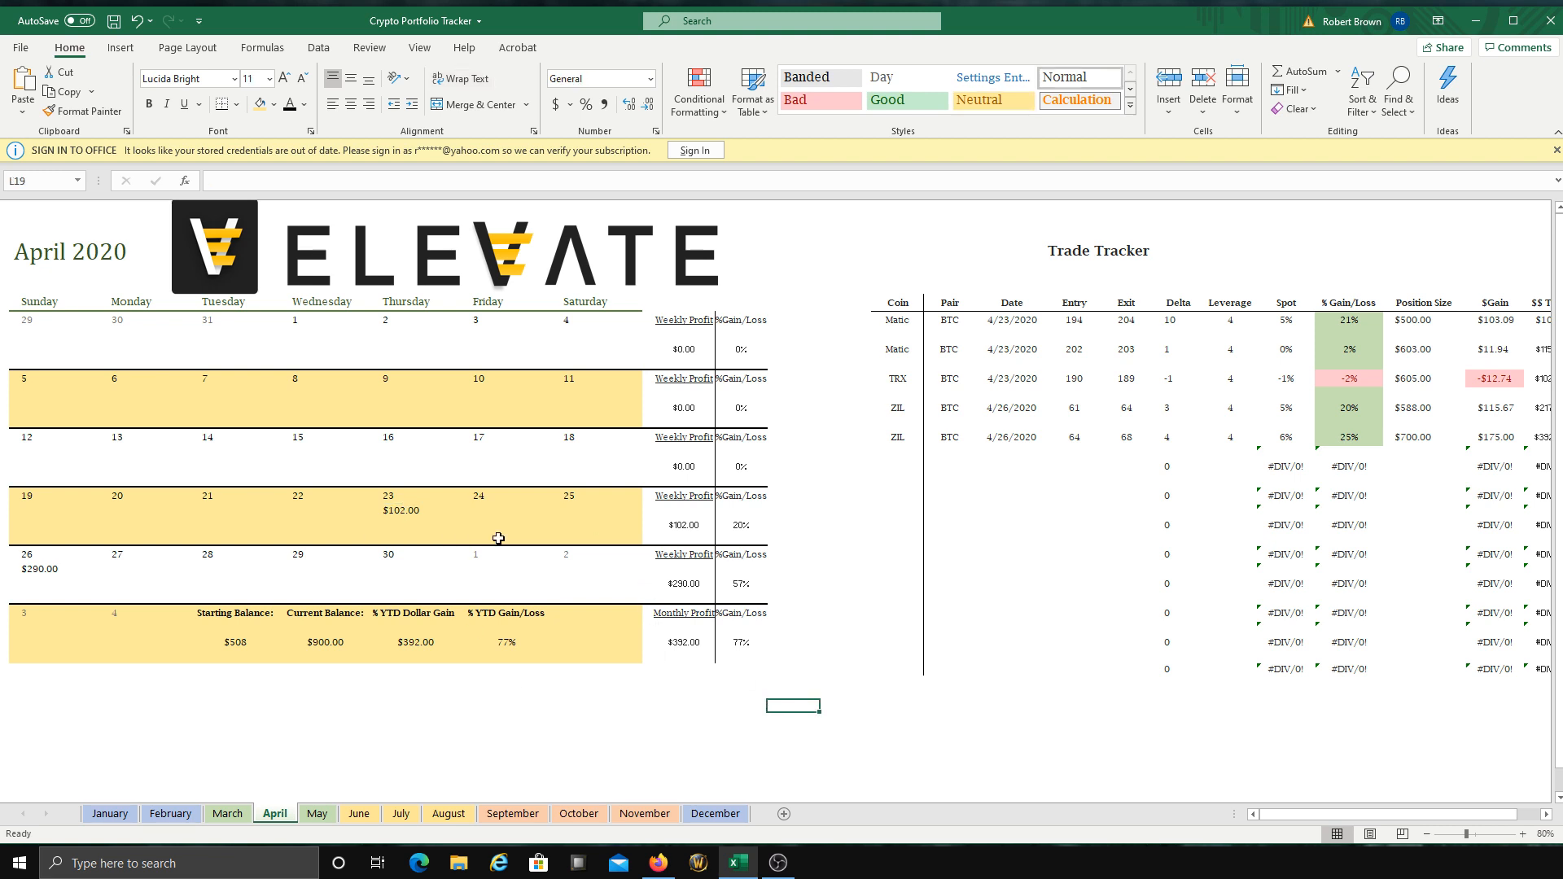
Step: Examine the weekly profit and % gain/loss formulas for the week of April 19, and the following week's percentage
left_click(396, 528)
left_click(653, 521)
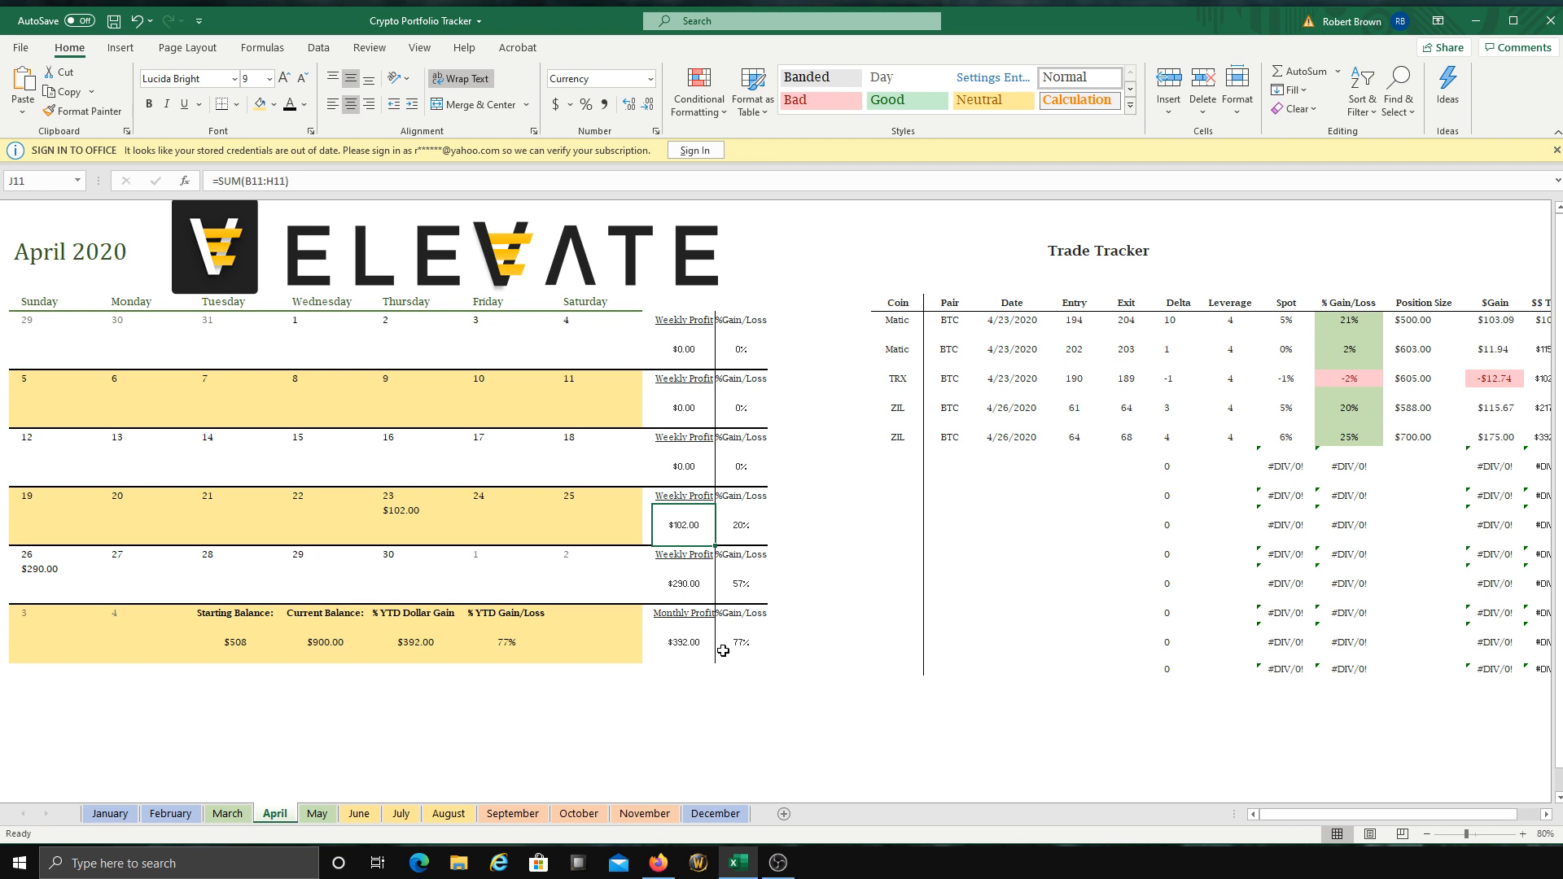
left_click(736, 523)
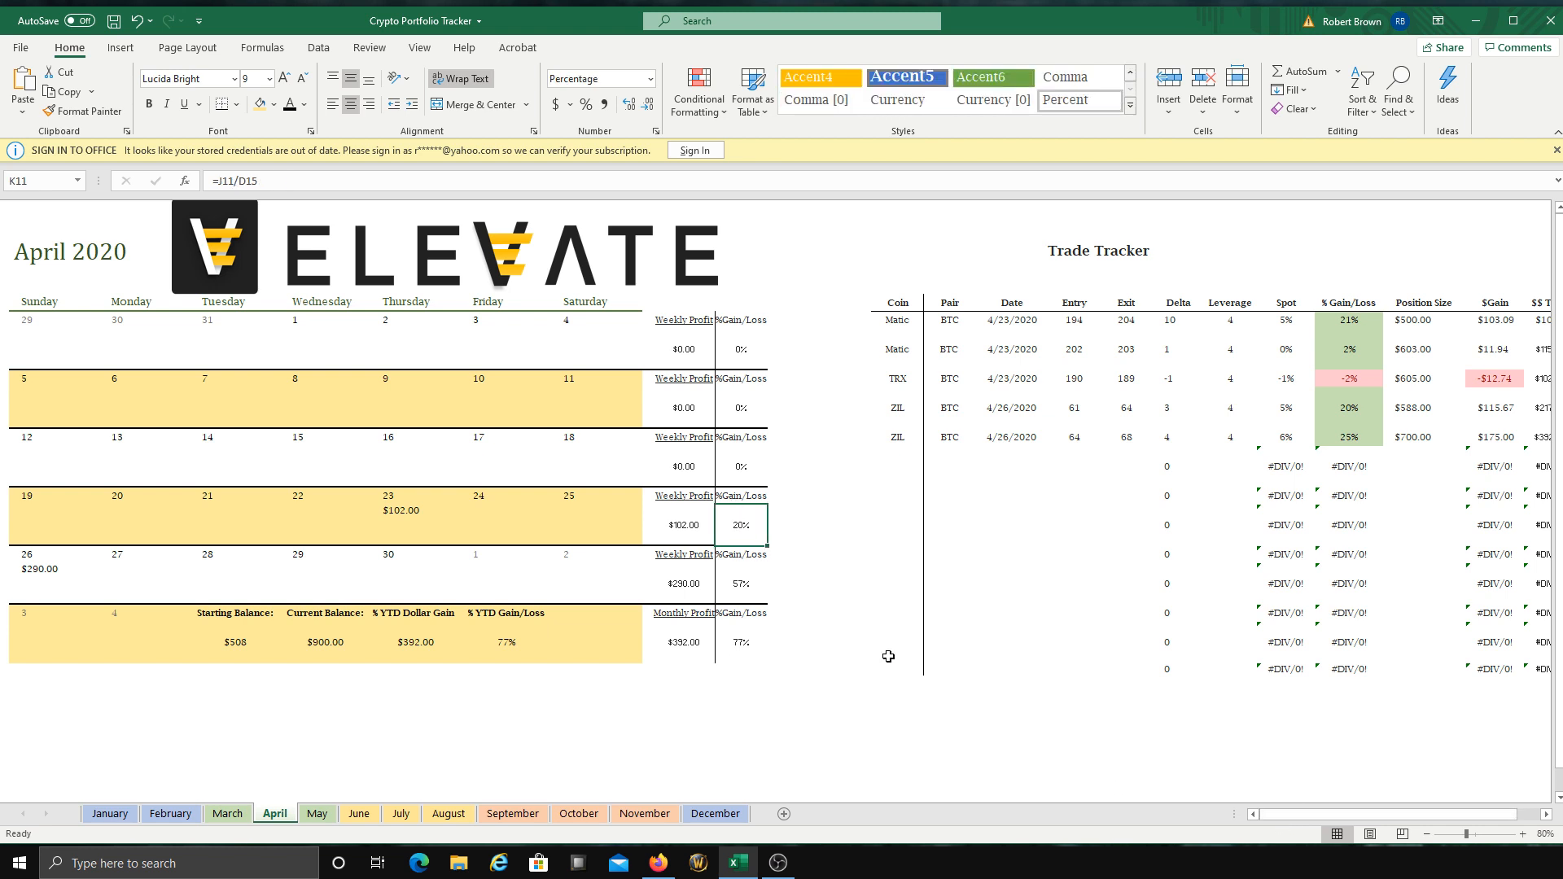
left_click(748, 570)
Step: Review the April 26 profit cell and the empty daily profit cells for the rest of that week
left_click(66, 580)
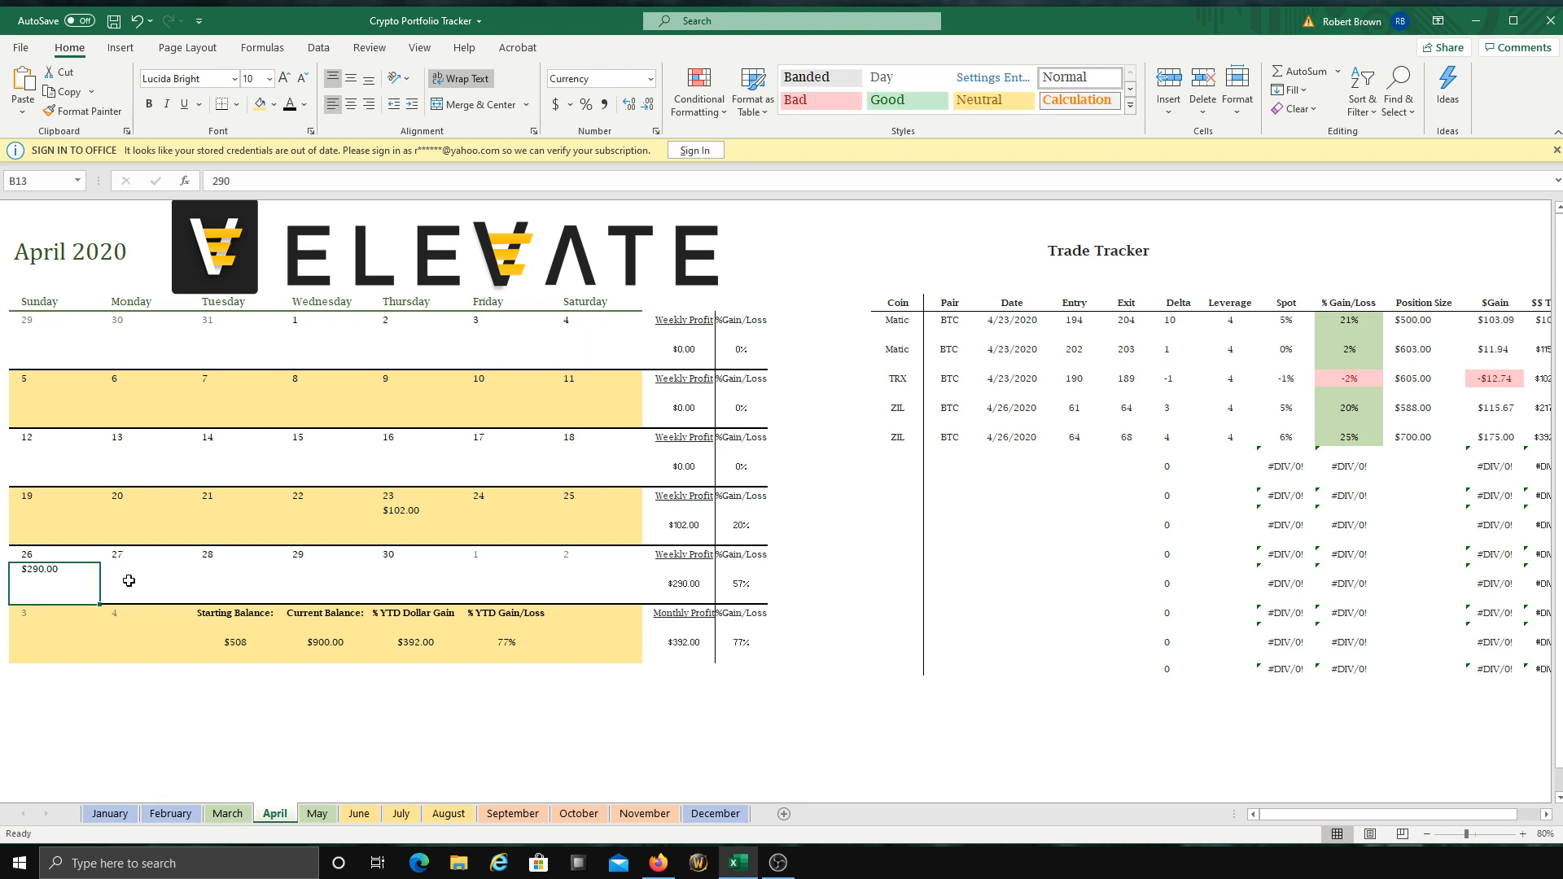
left_click_drag(123, 581, 569, 571)
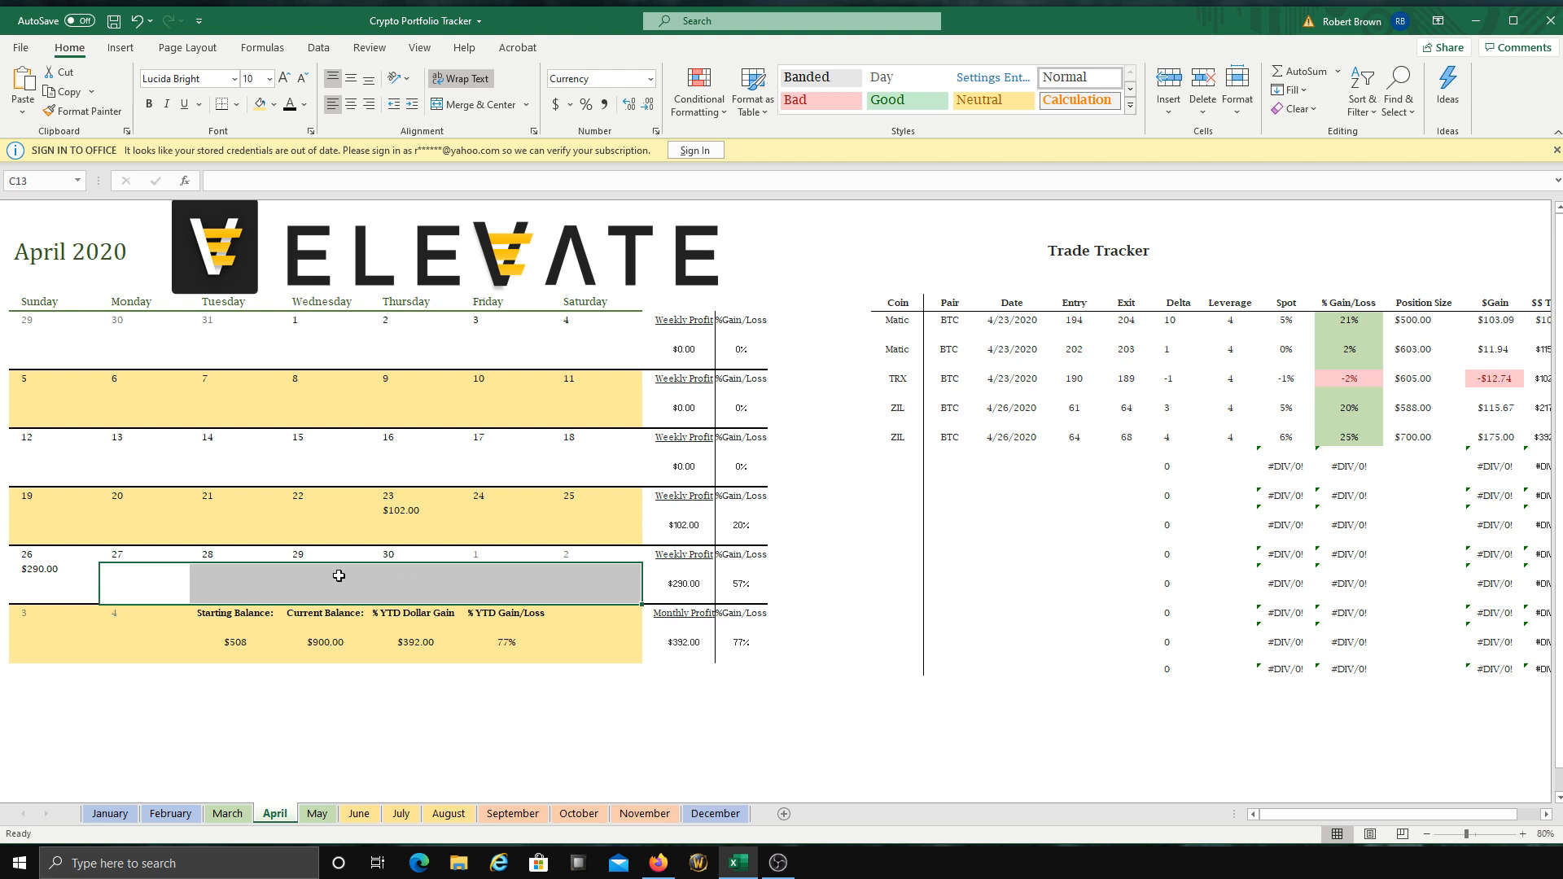
left_click(120, 582)
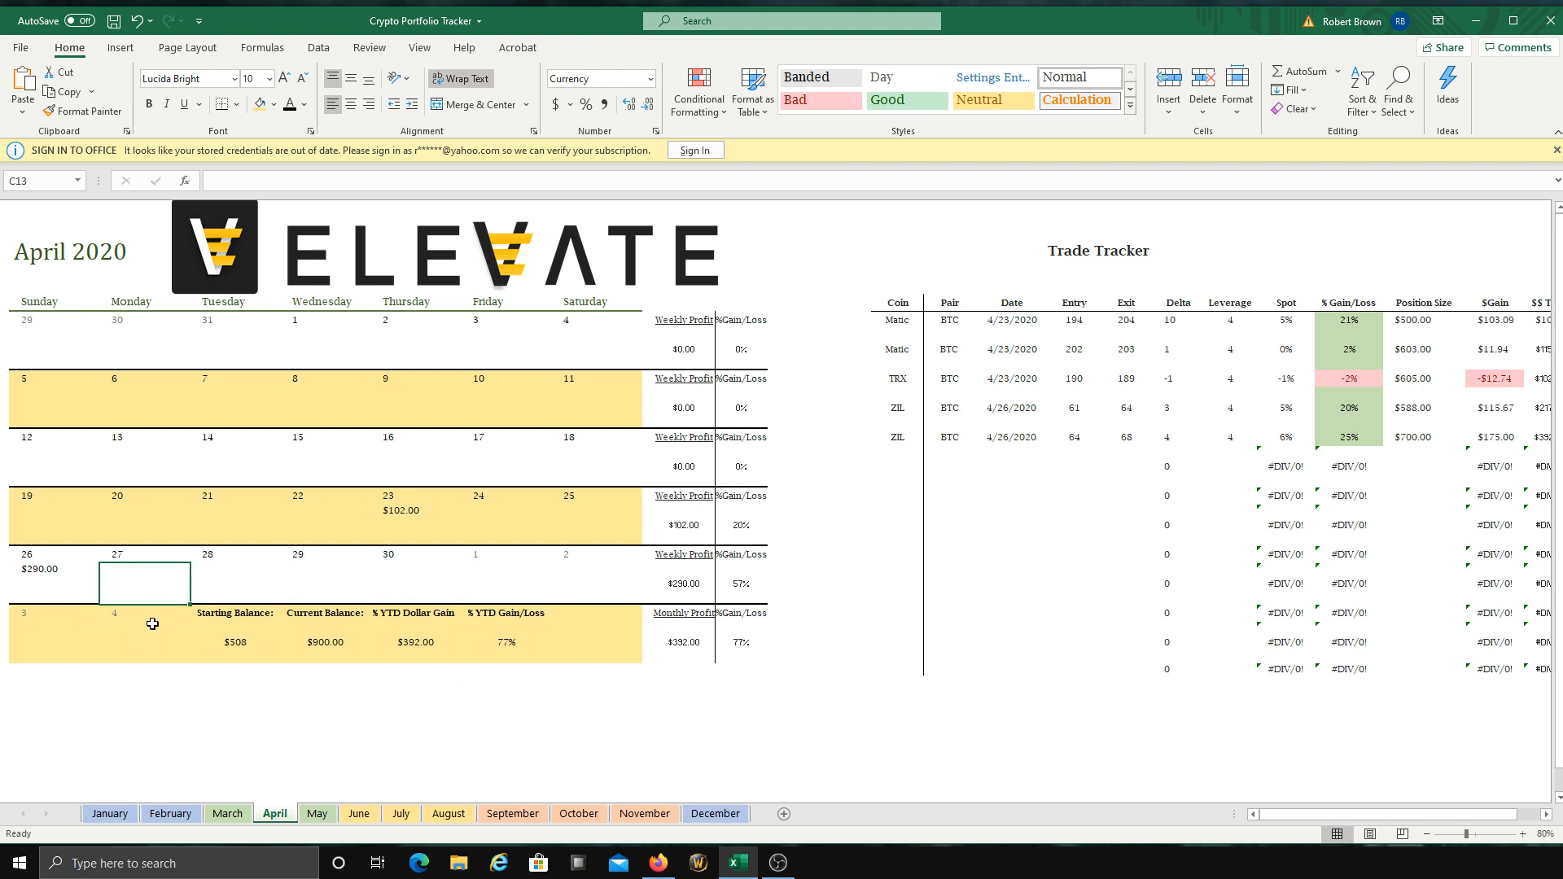
left_click(213, 601)
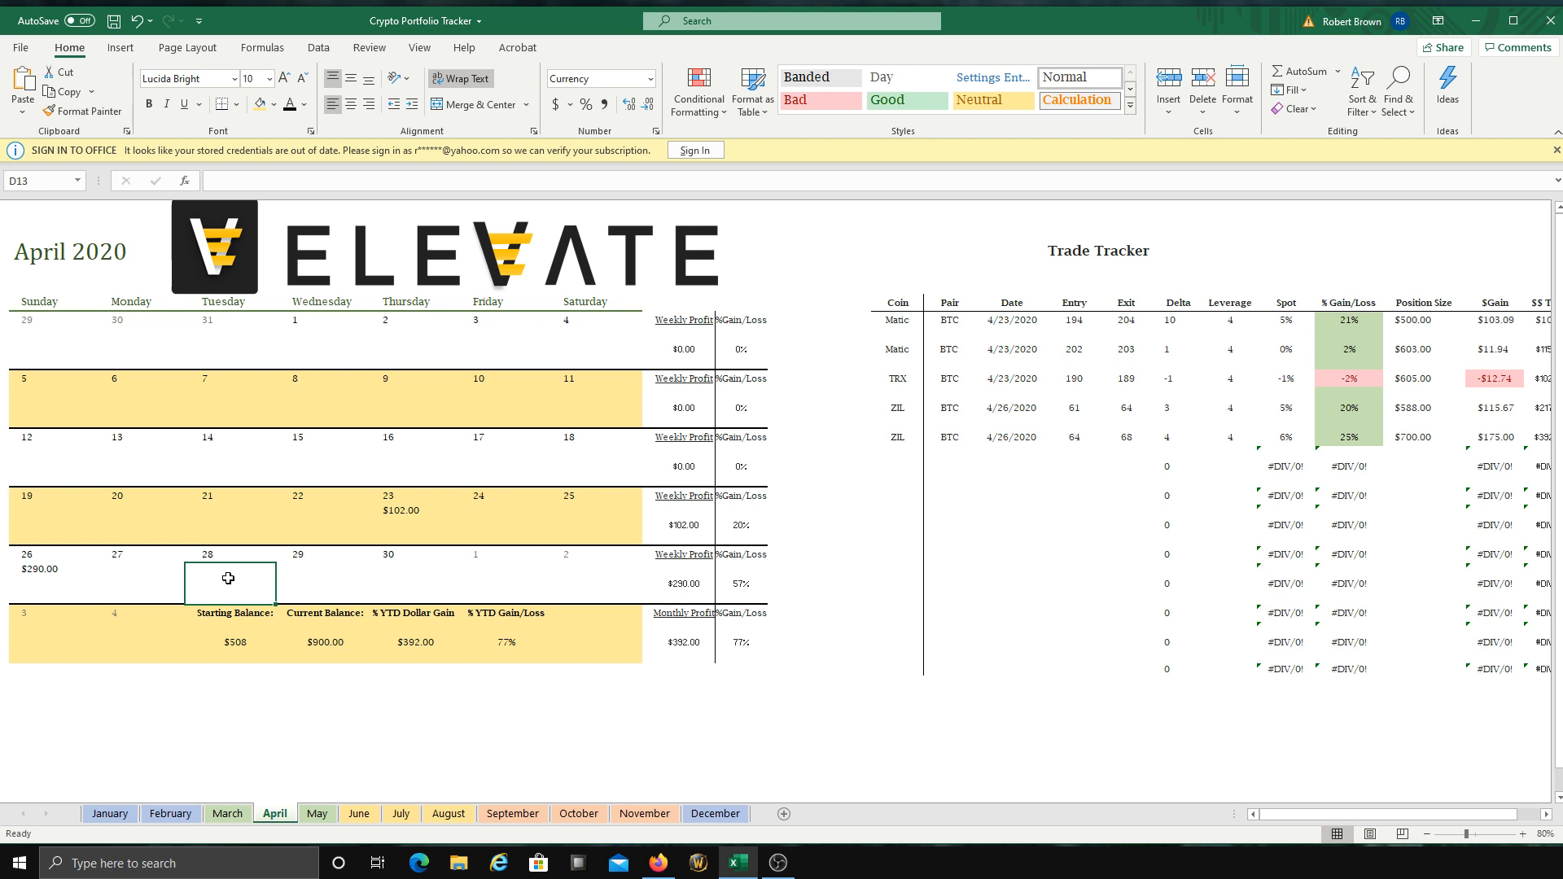
left_click(310, 571)
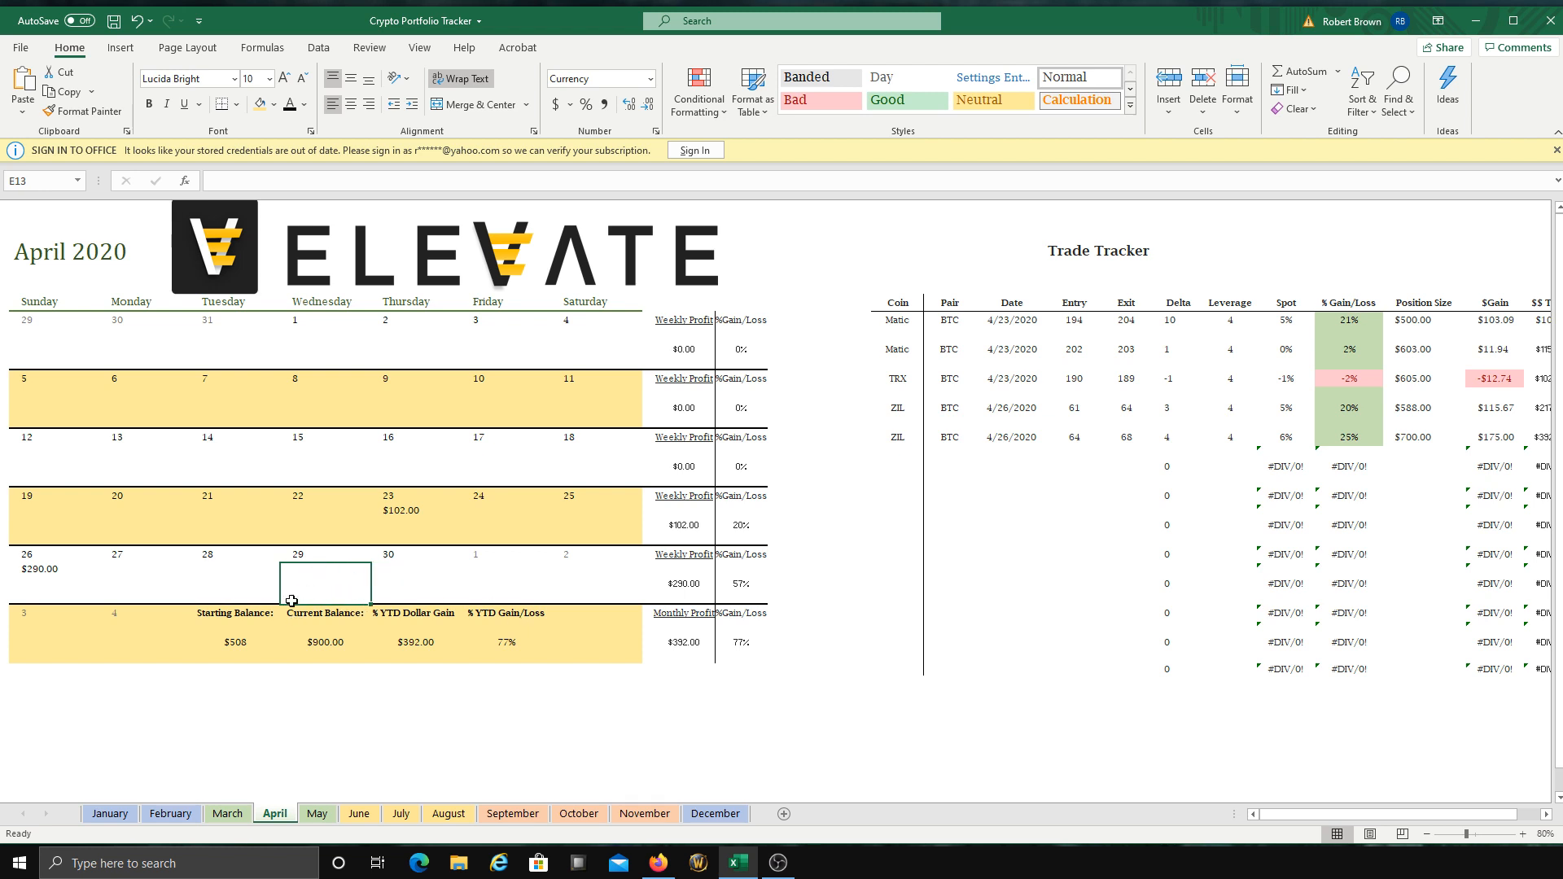
left_click(586, 583)
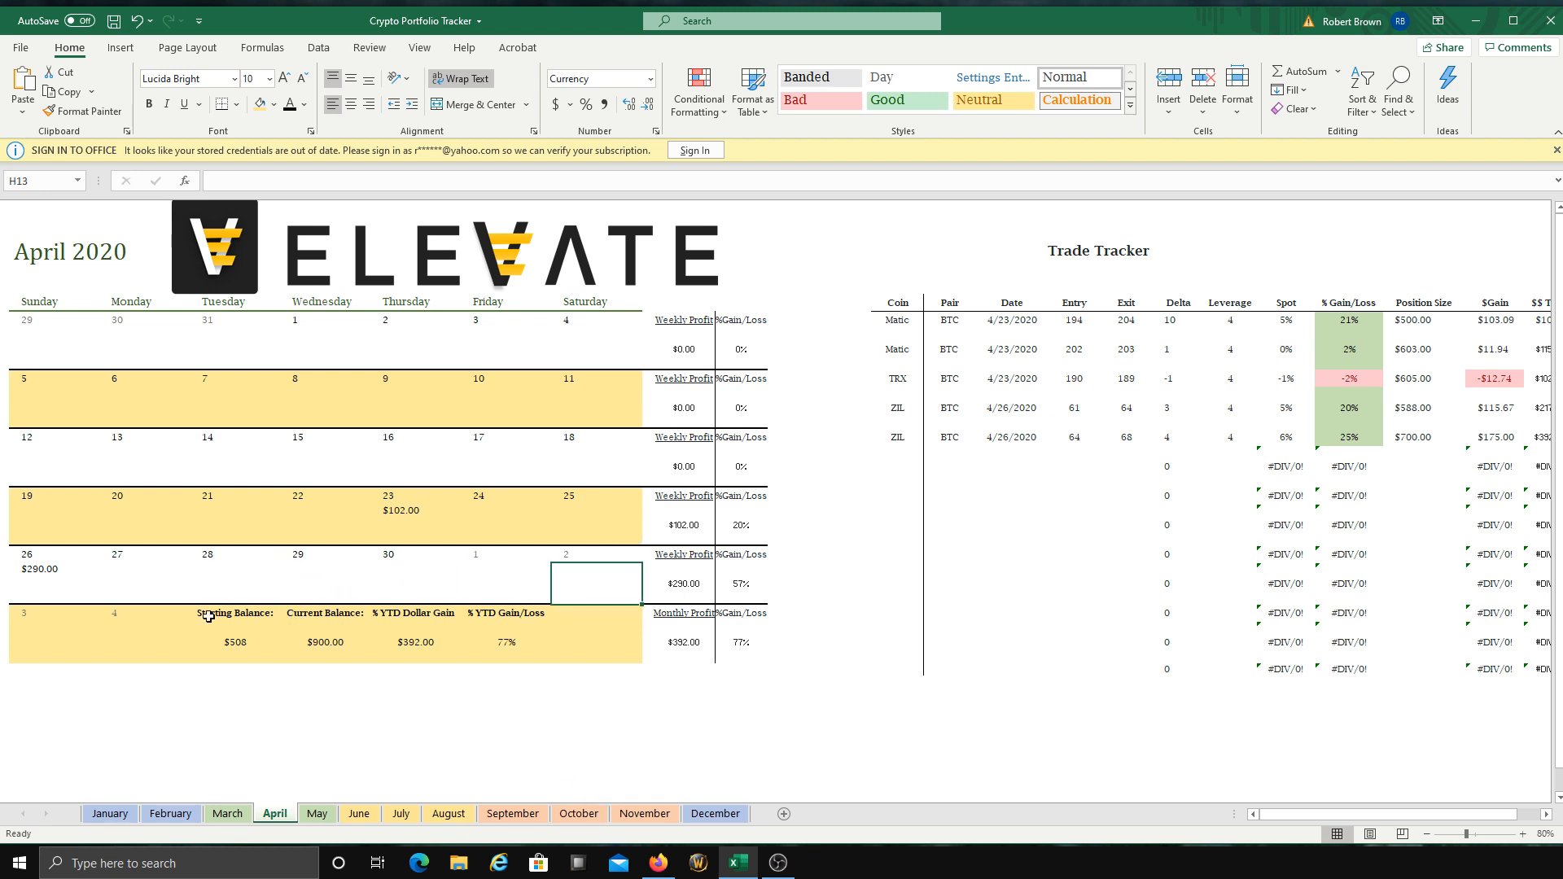
Step: Enter a daily profit of 120 for April 28 in the calendar
left_click(227, 593)
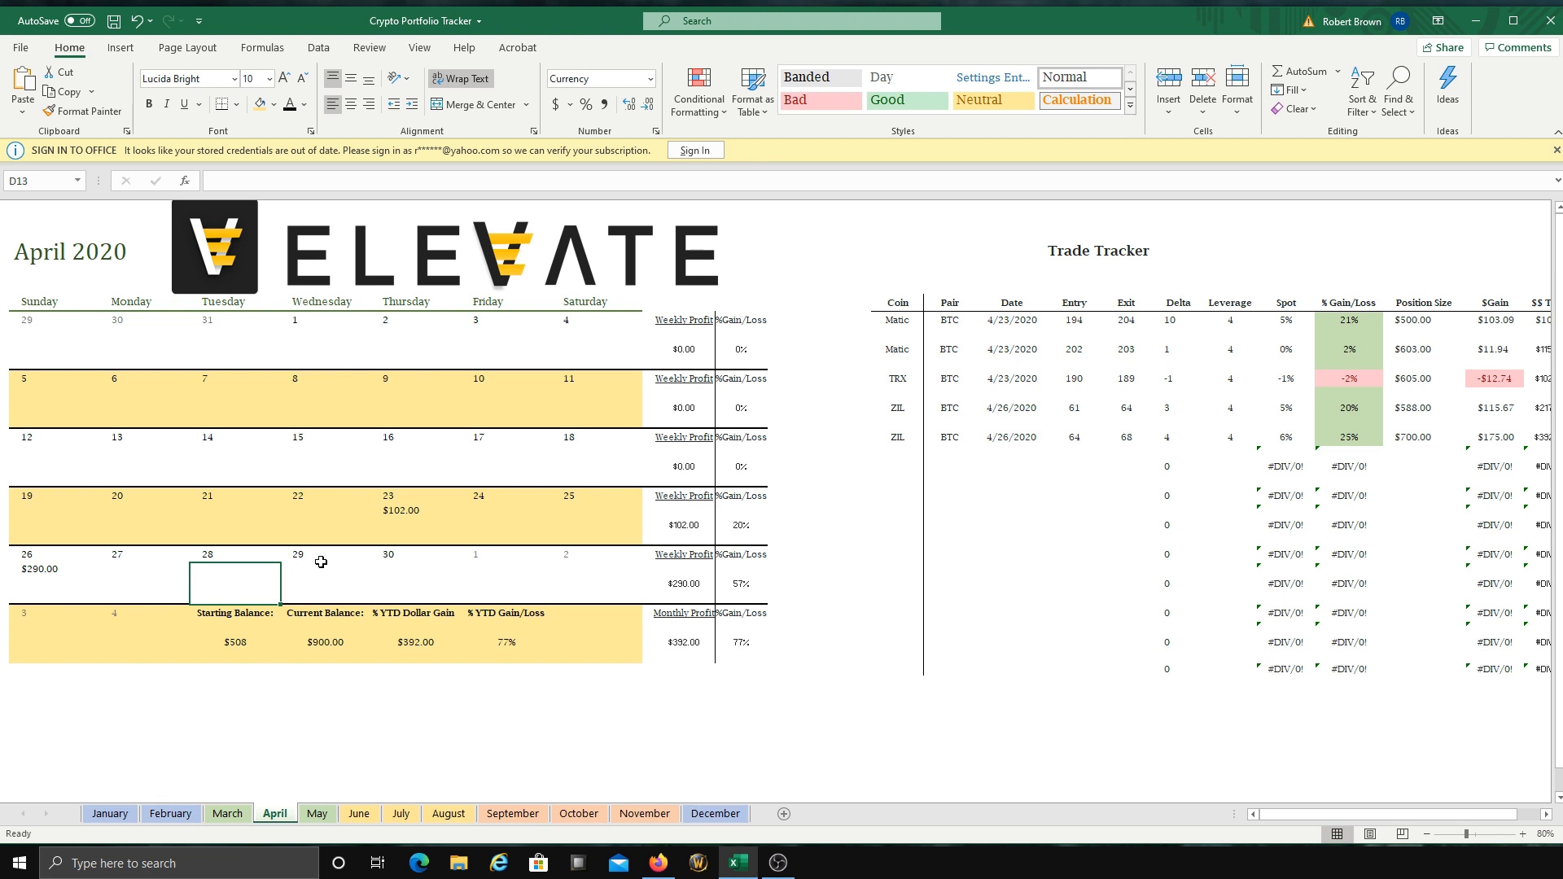
type("120")
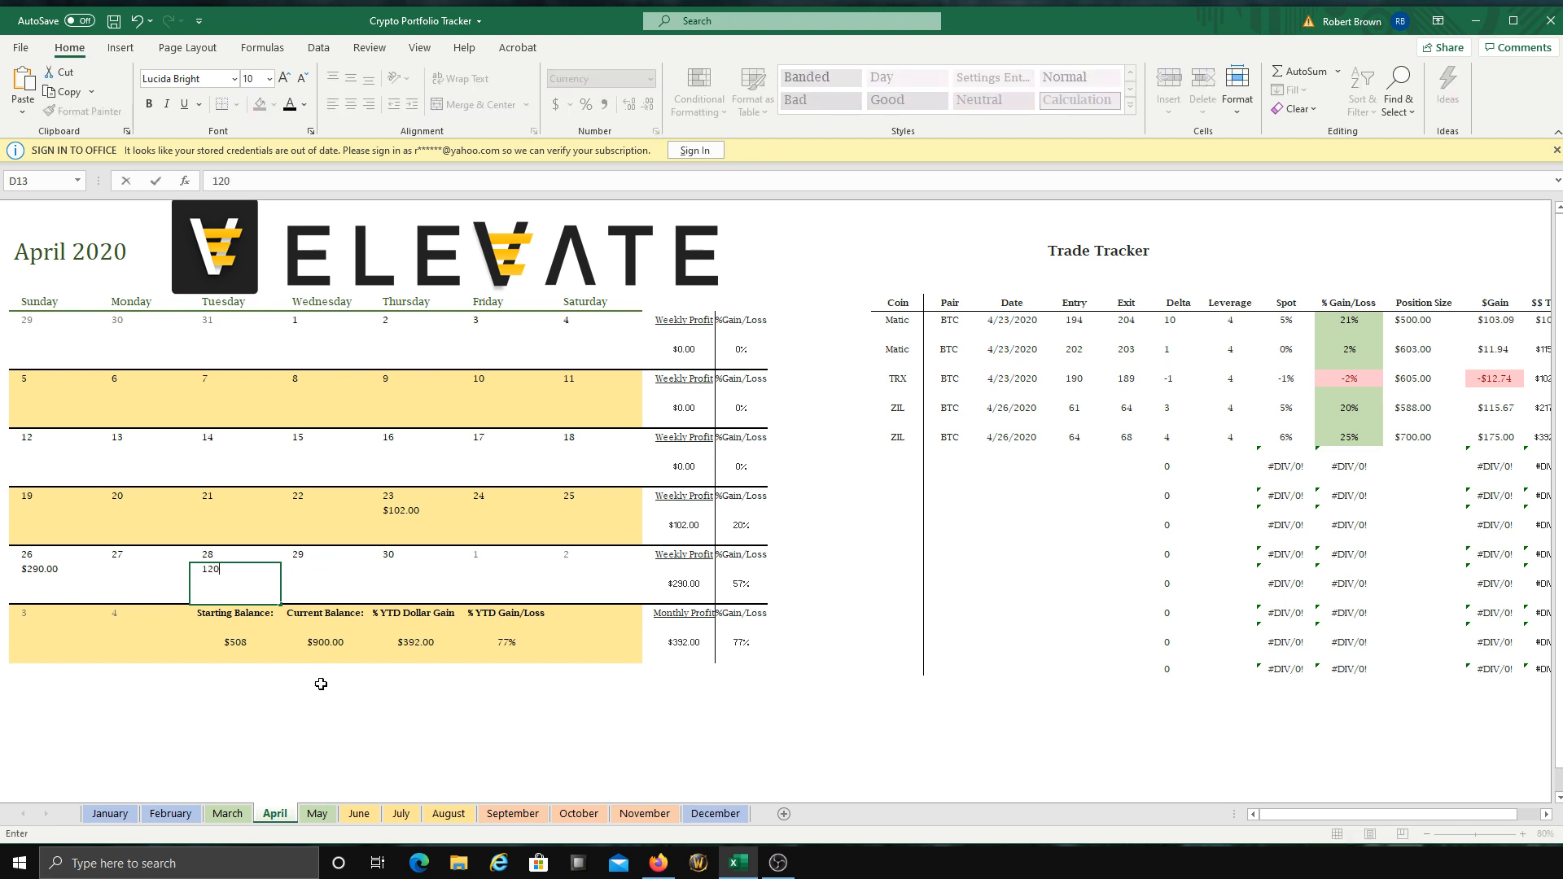
left_click(341, 763)
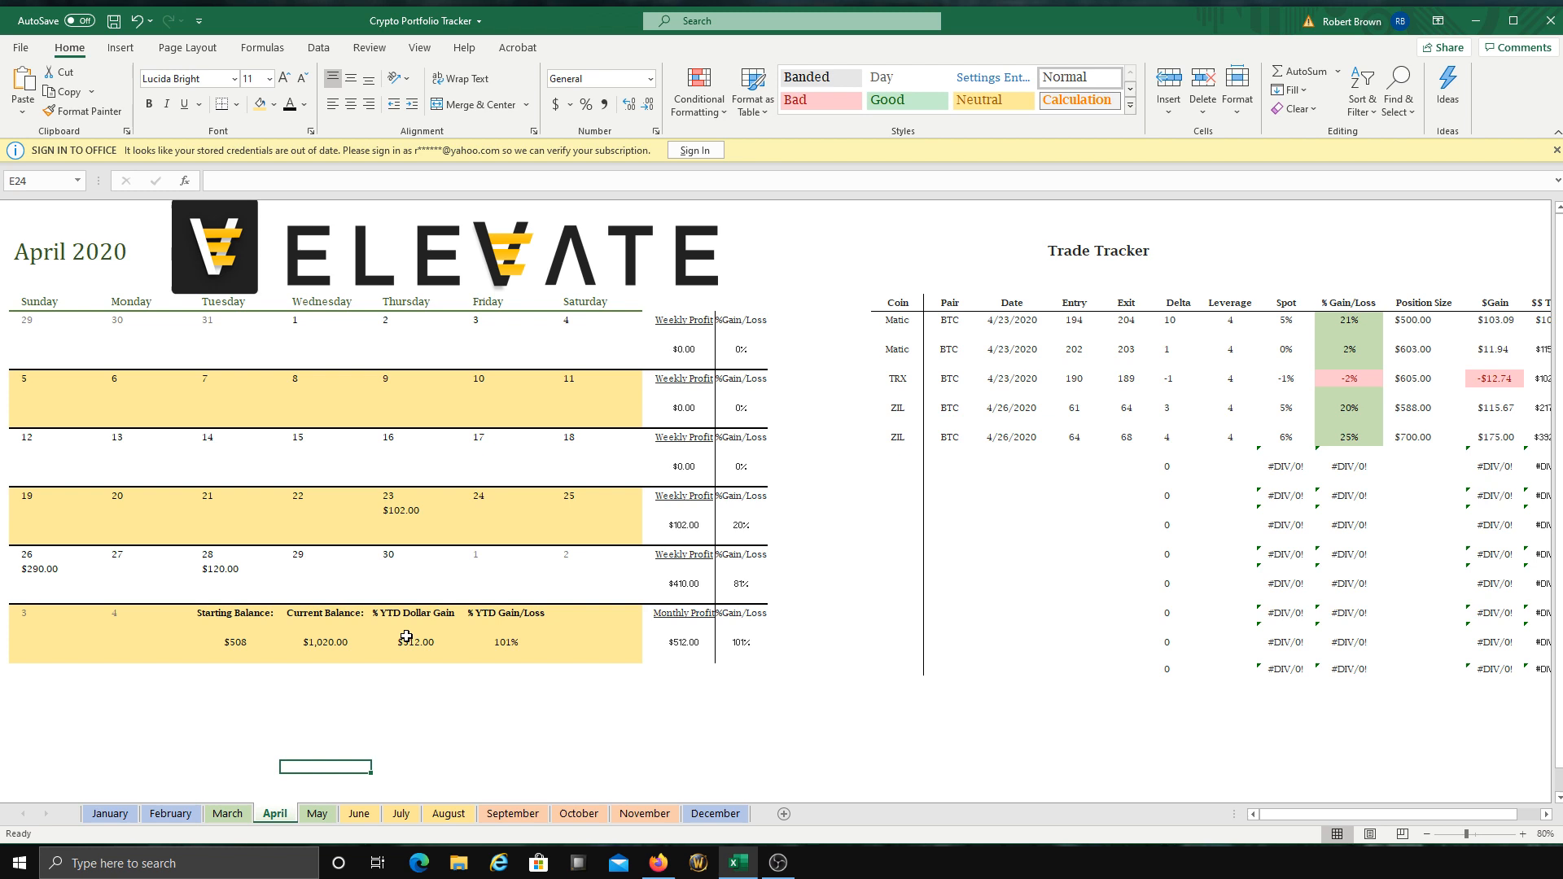
Step: Enter a daily profit of 350 for April 30 in the calendar
left_click(505, 582)
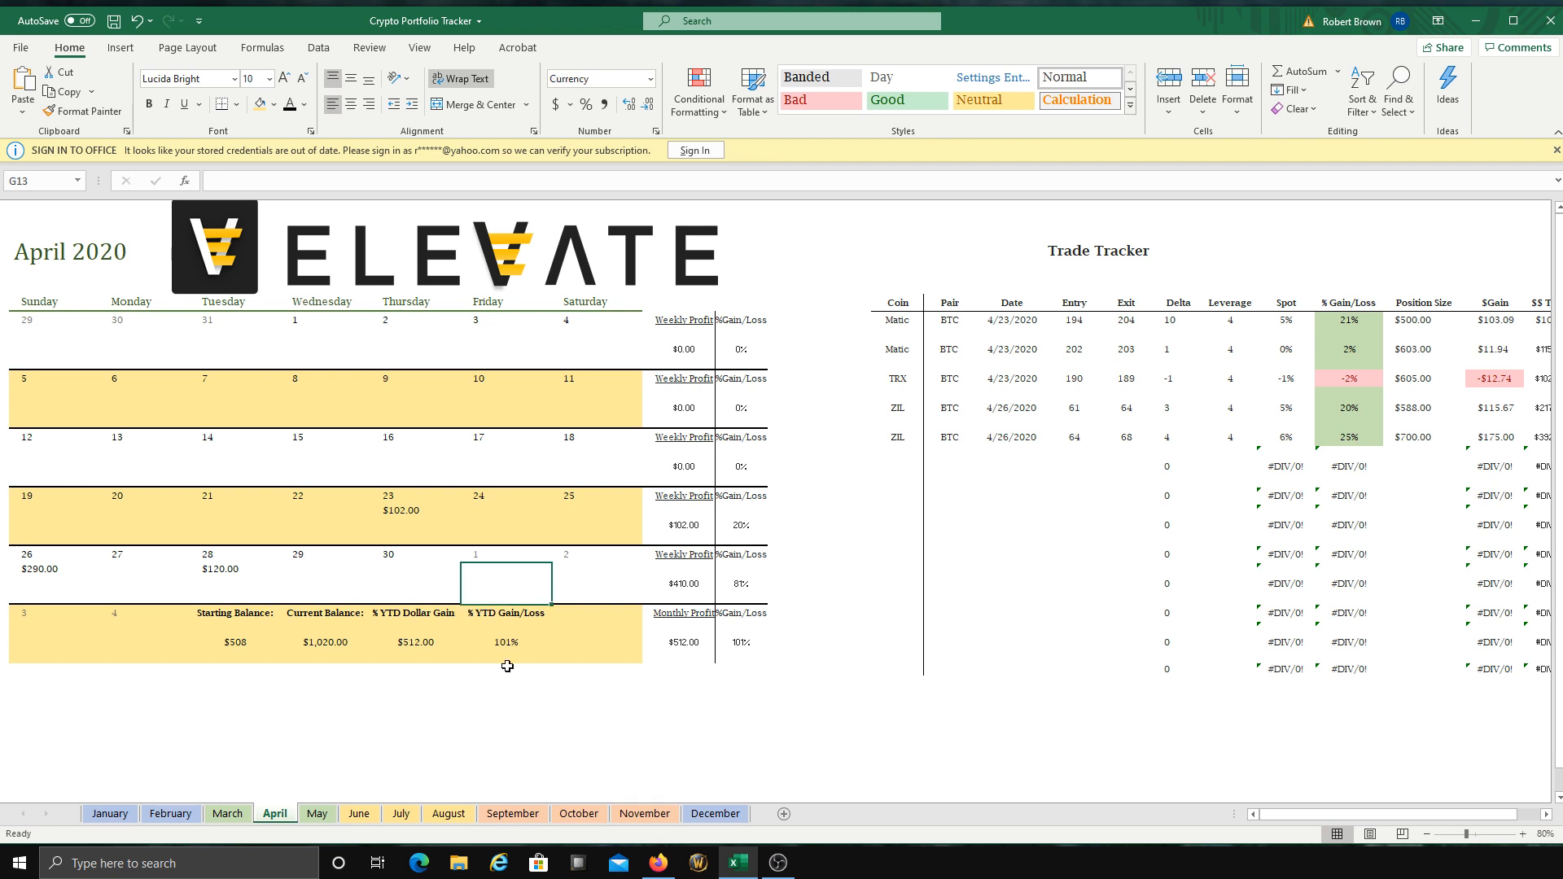
left_click(406, 592)
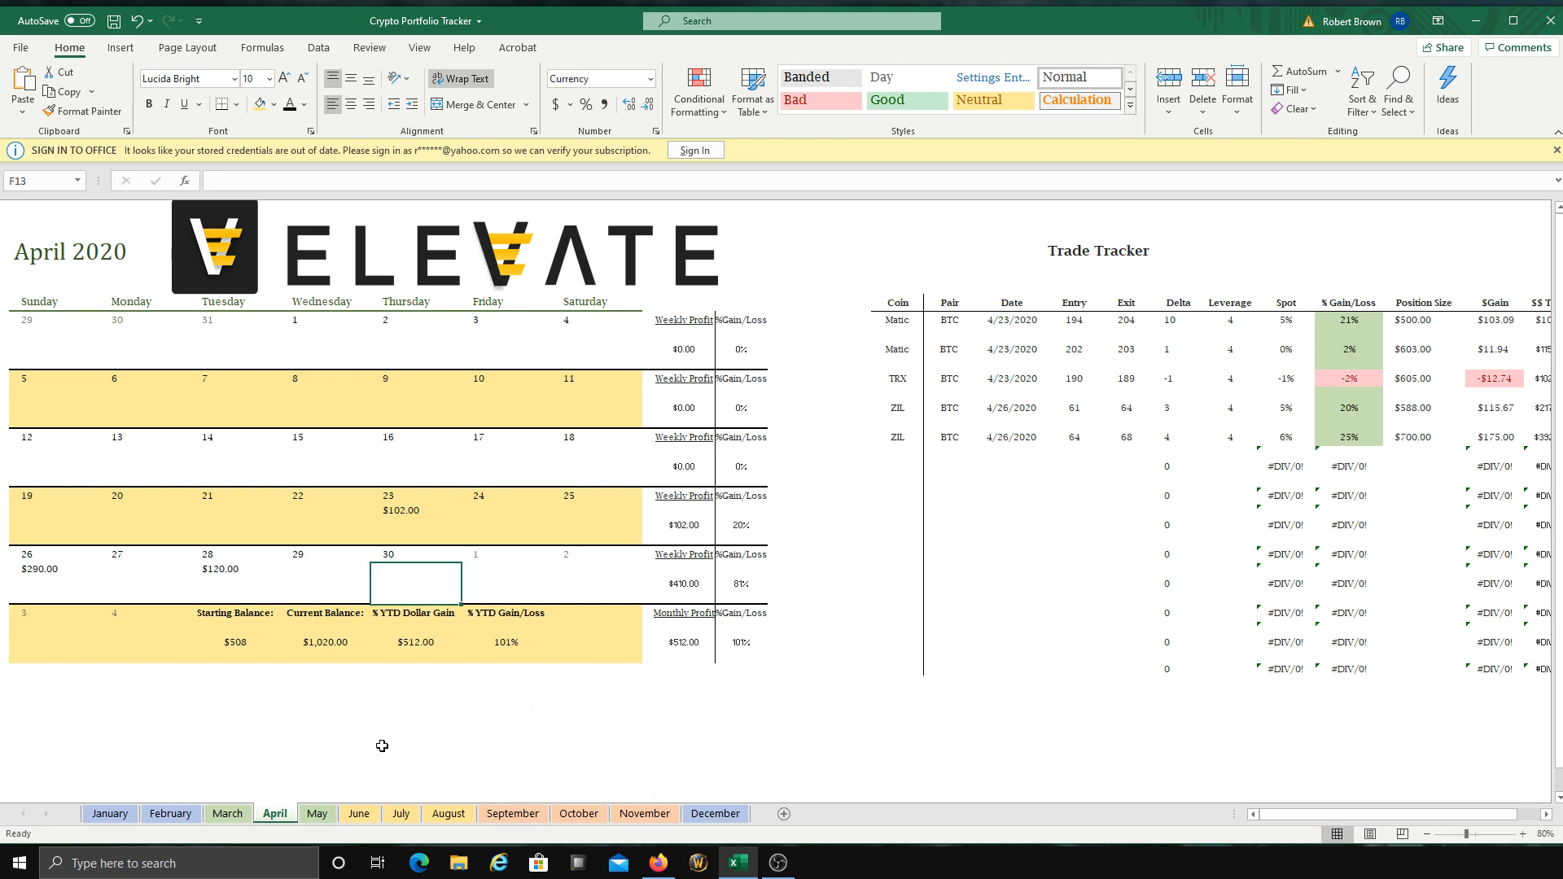
type("350")
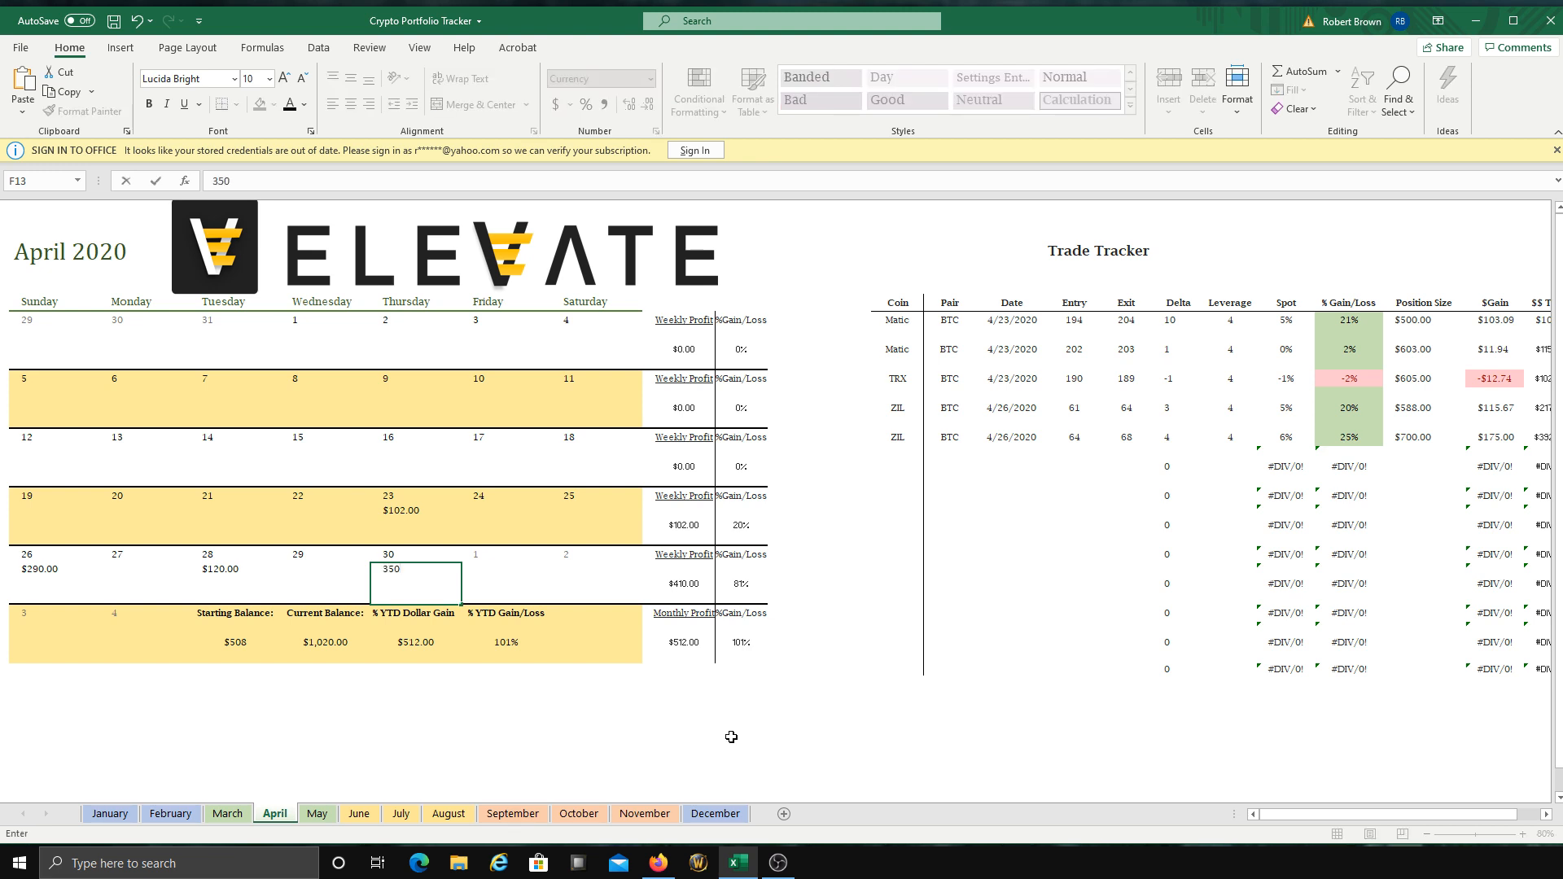
left_click(747, 739)
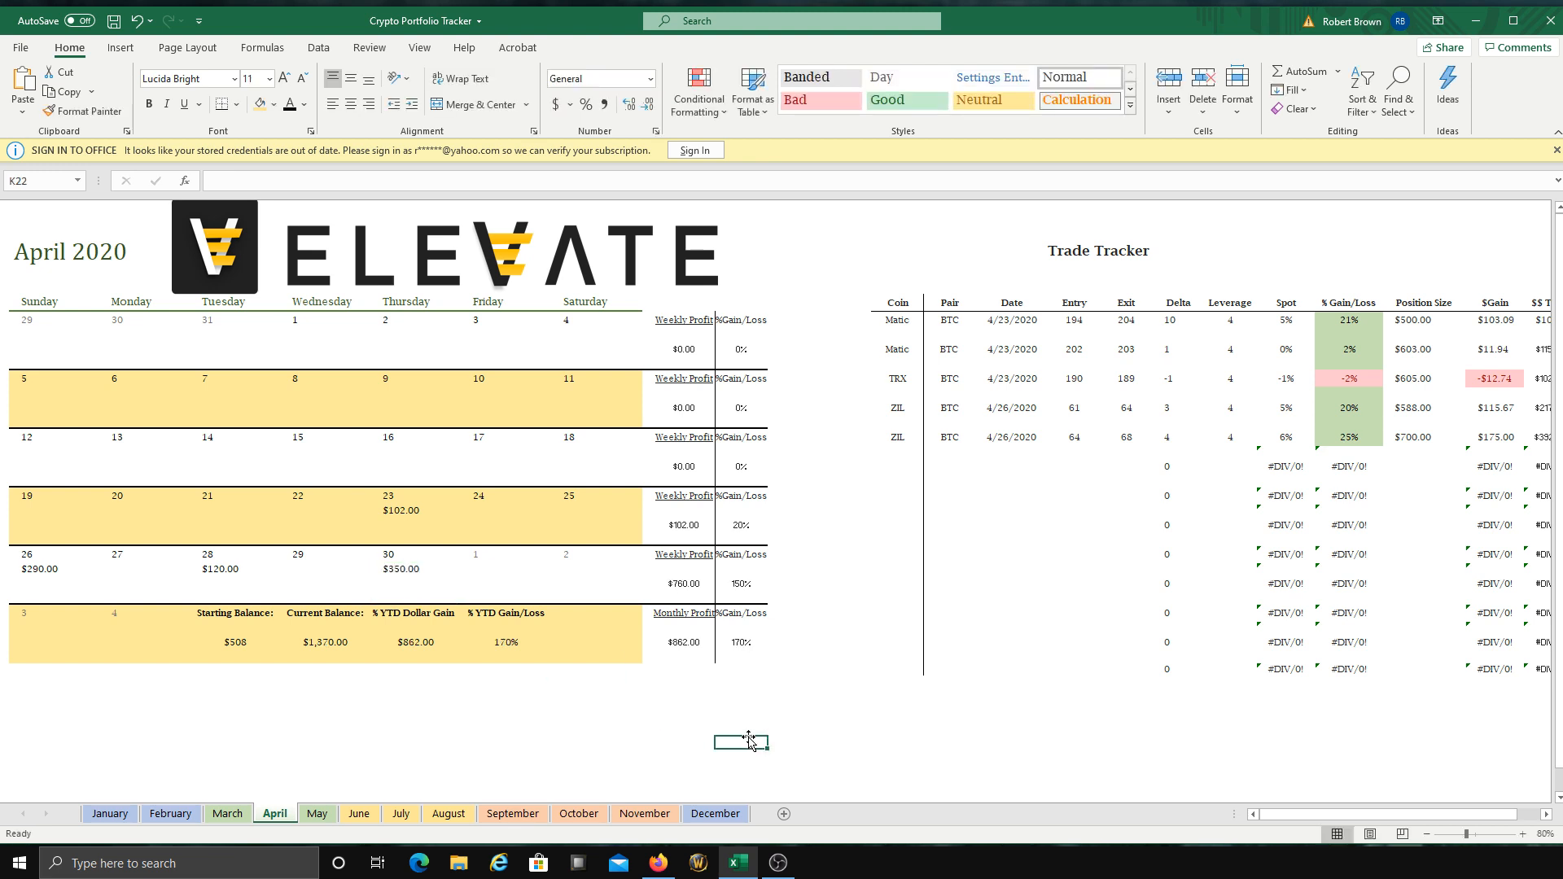
Step: Check the profit and % gain/loss cells for the last week of April and for the whole month
left_click(660, 579)
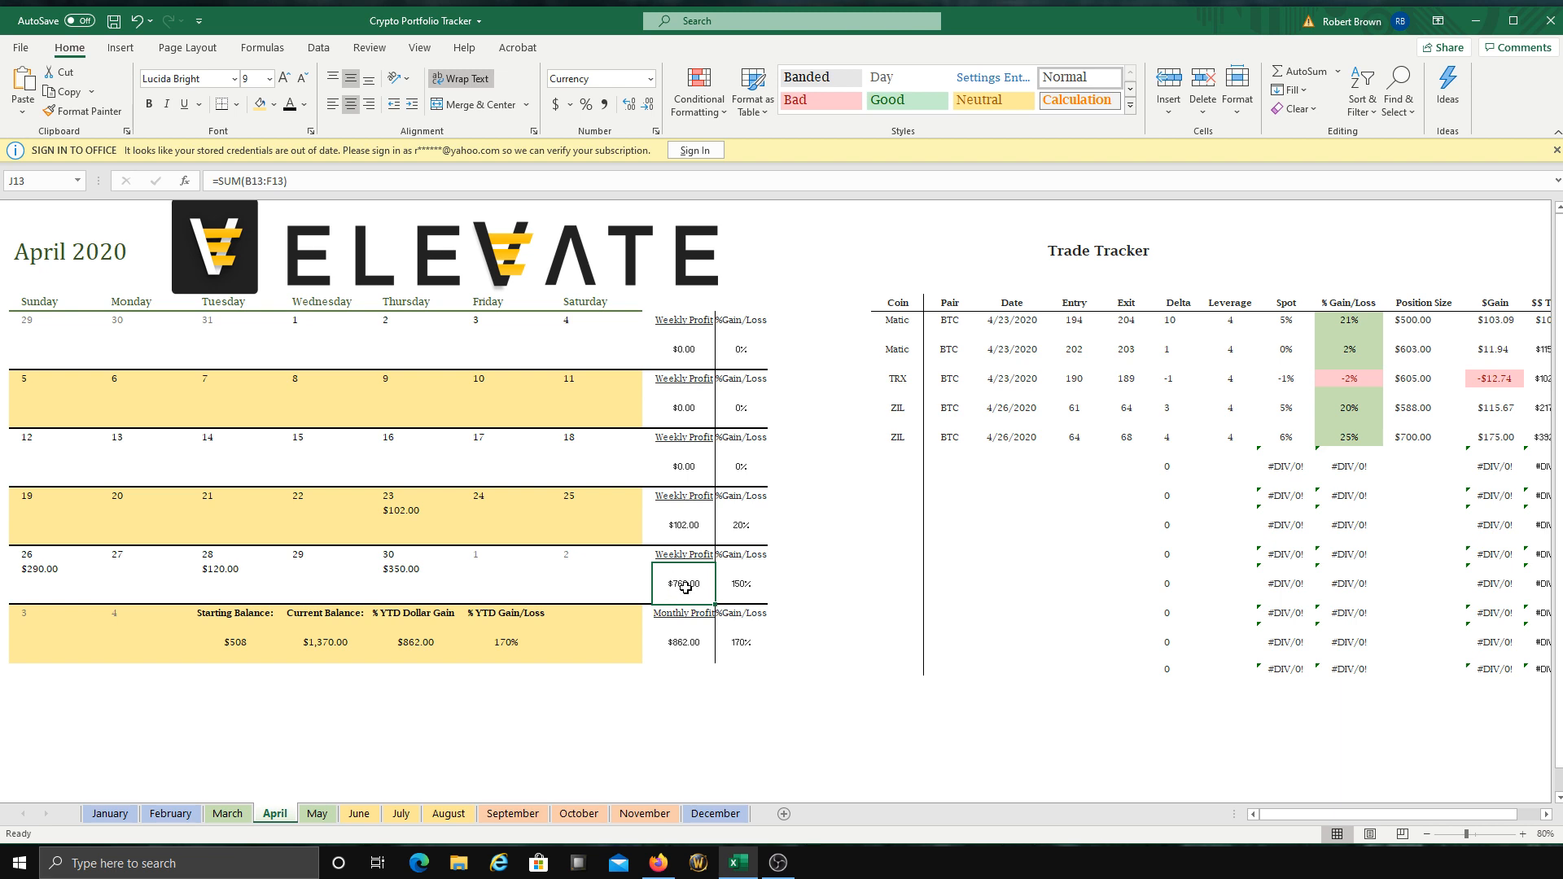
left_click(740, 584)
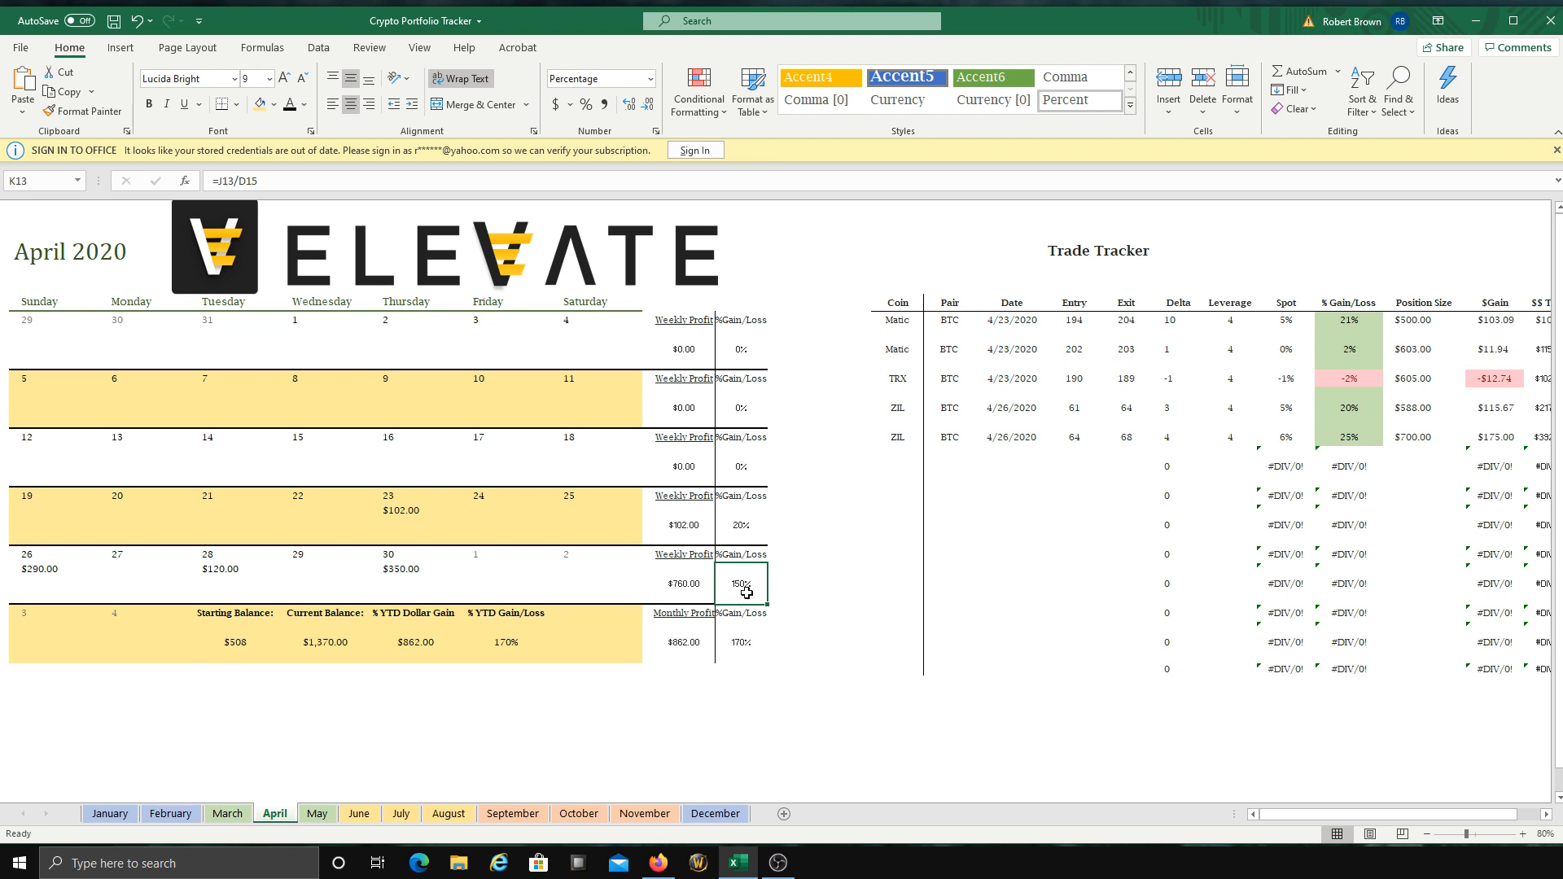
left_click(743, 645)
left_click(677, 640)
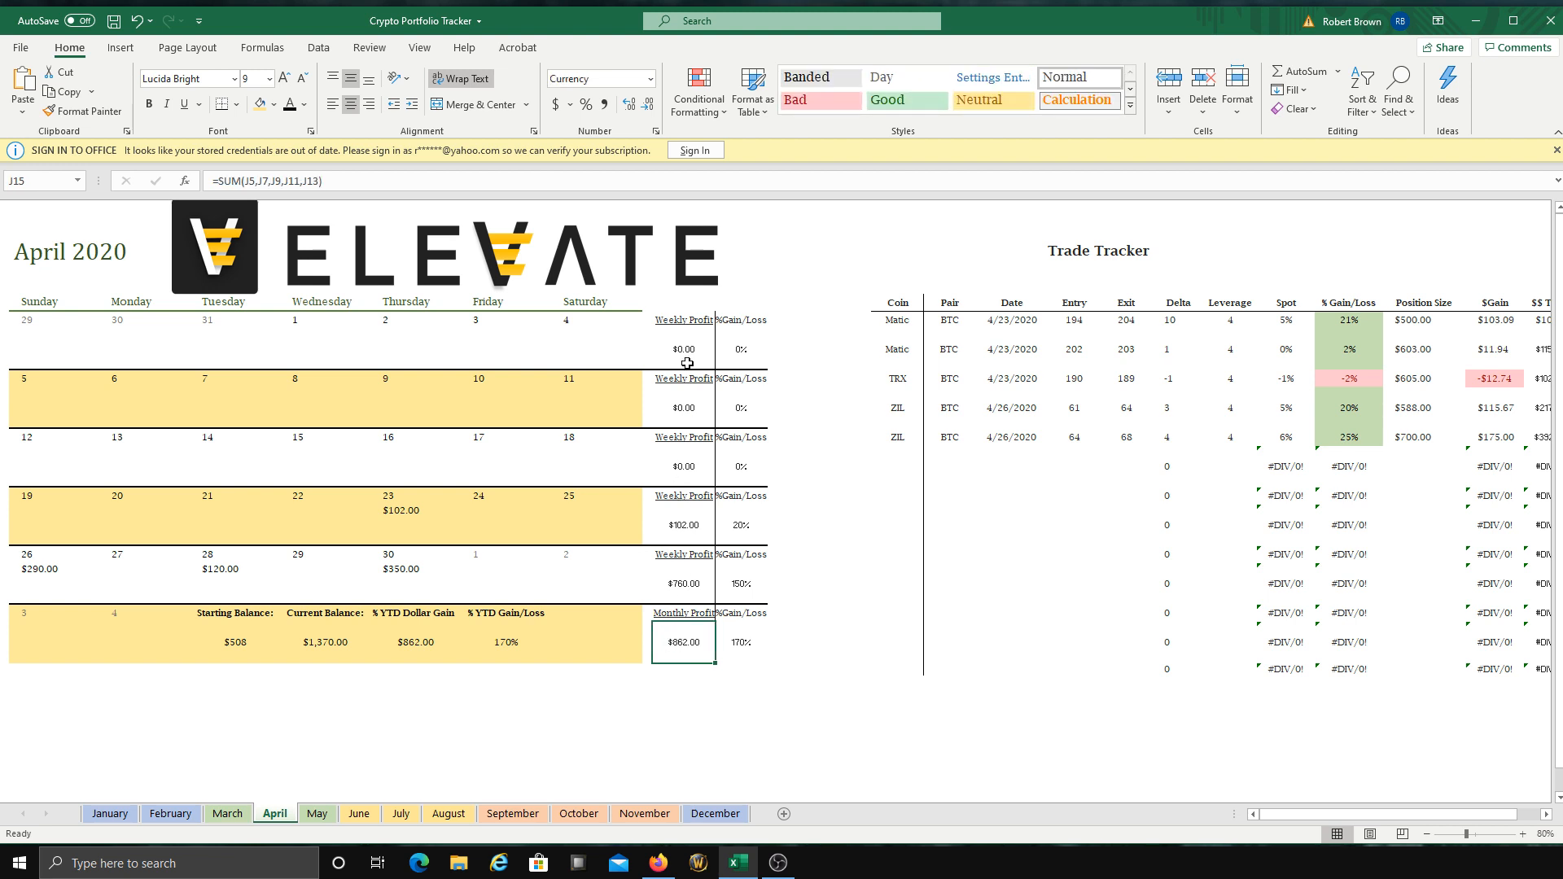
Step: Compare the April 23, 28 and 30 daily profits with the monthly profit cell and its formula
left_click(236, 576)
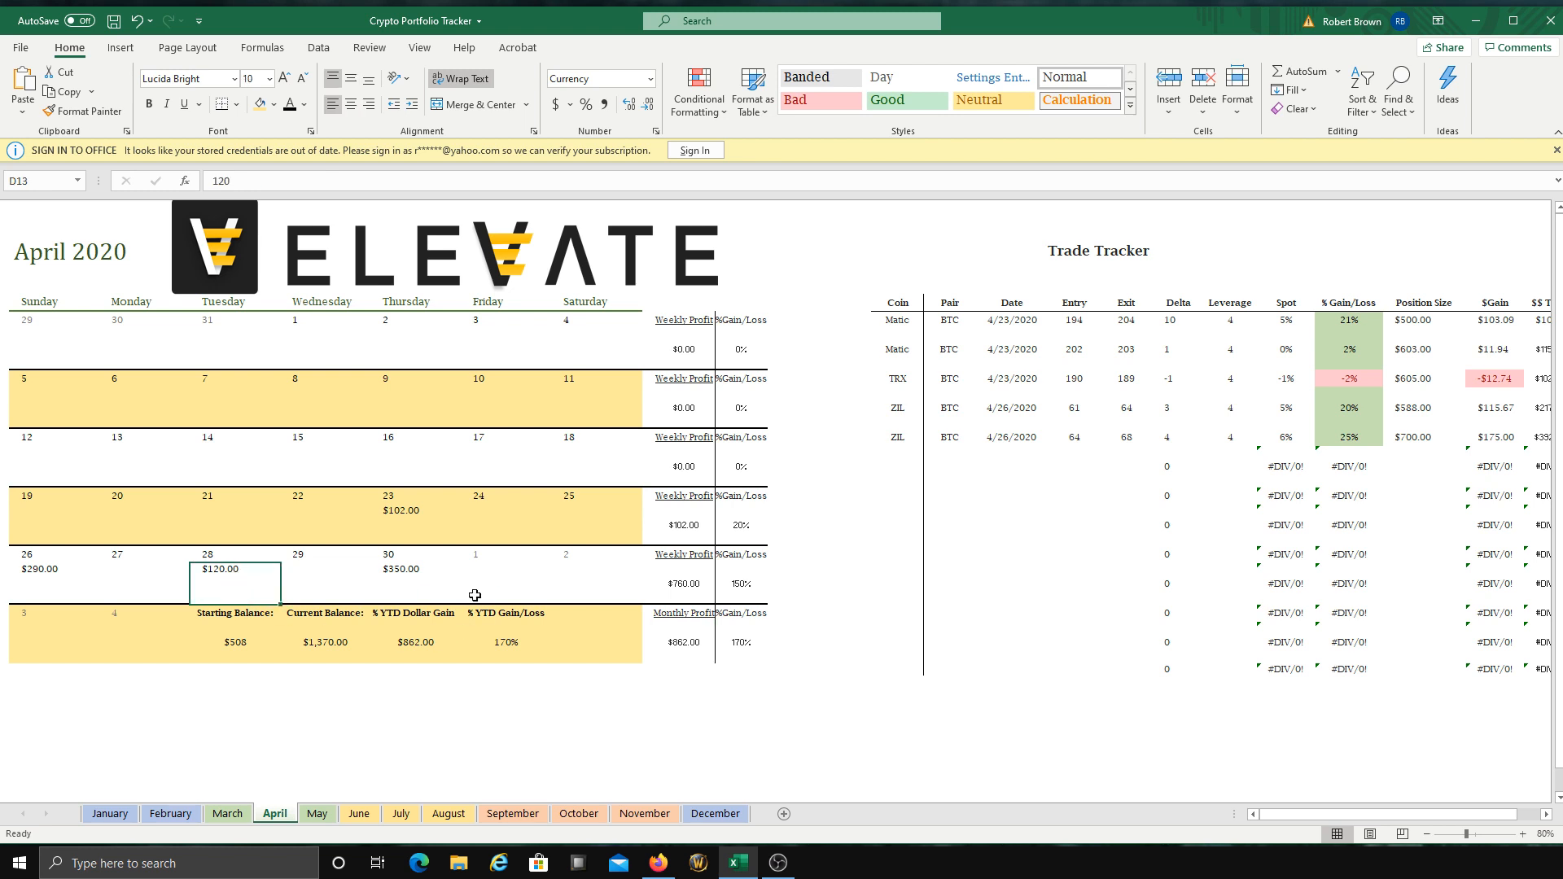
left_click(425, 570)
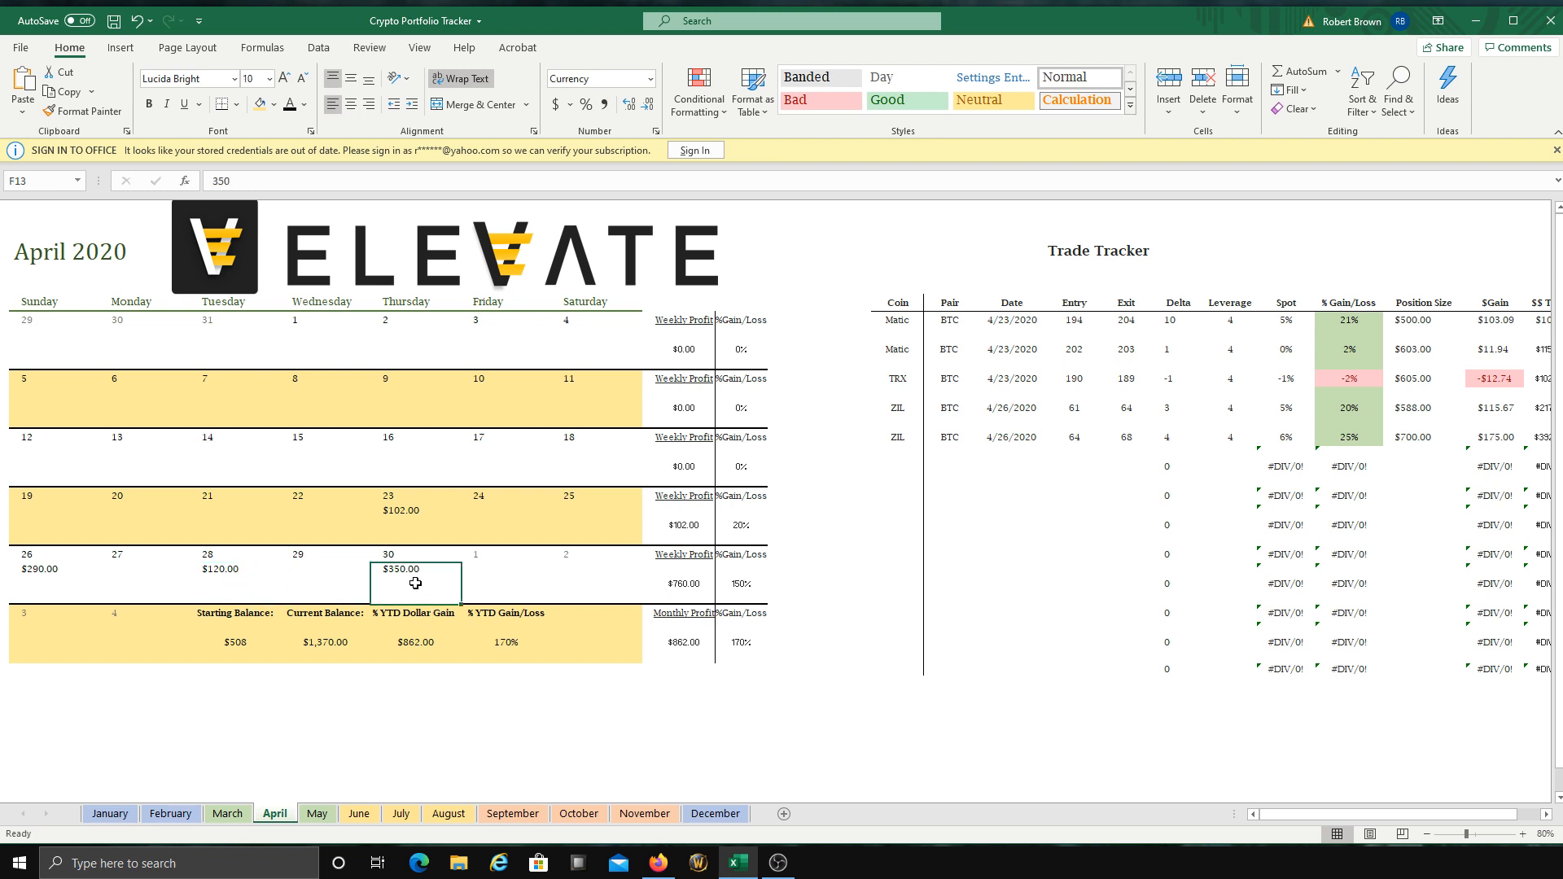
left_click(692, 634)
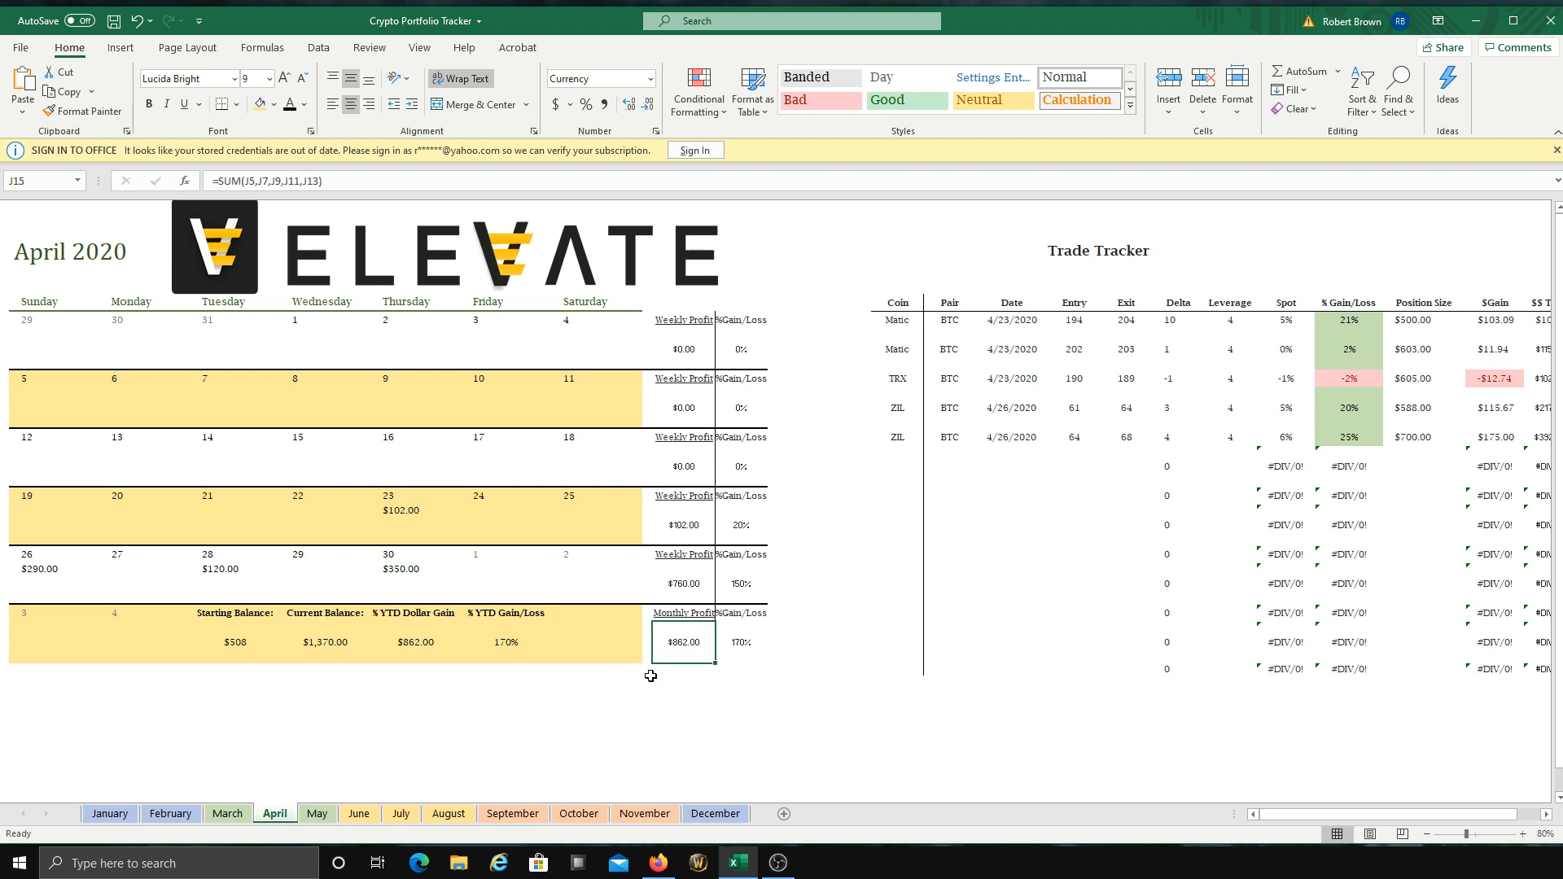
left_click_drag(419, 505, 420, 586)
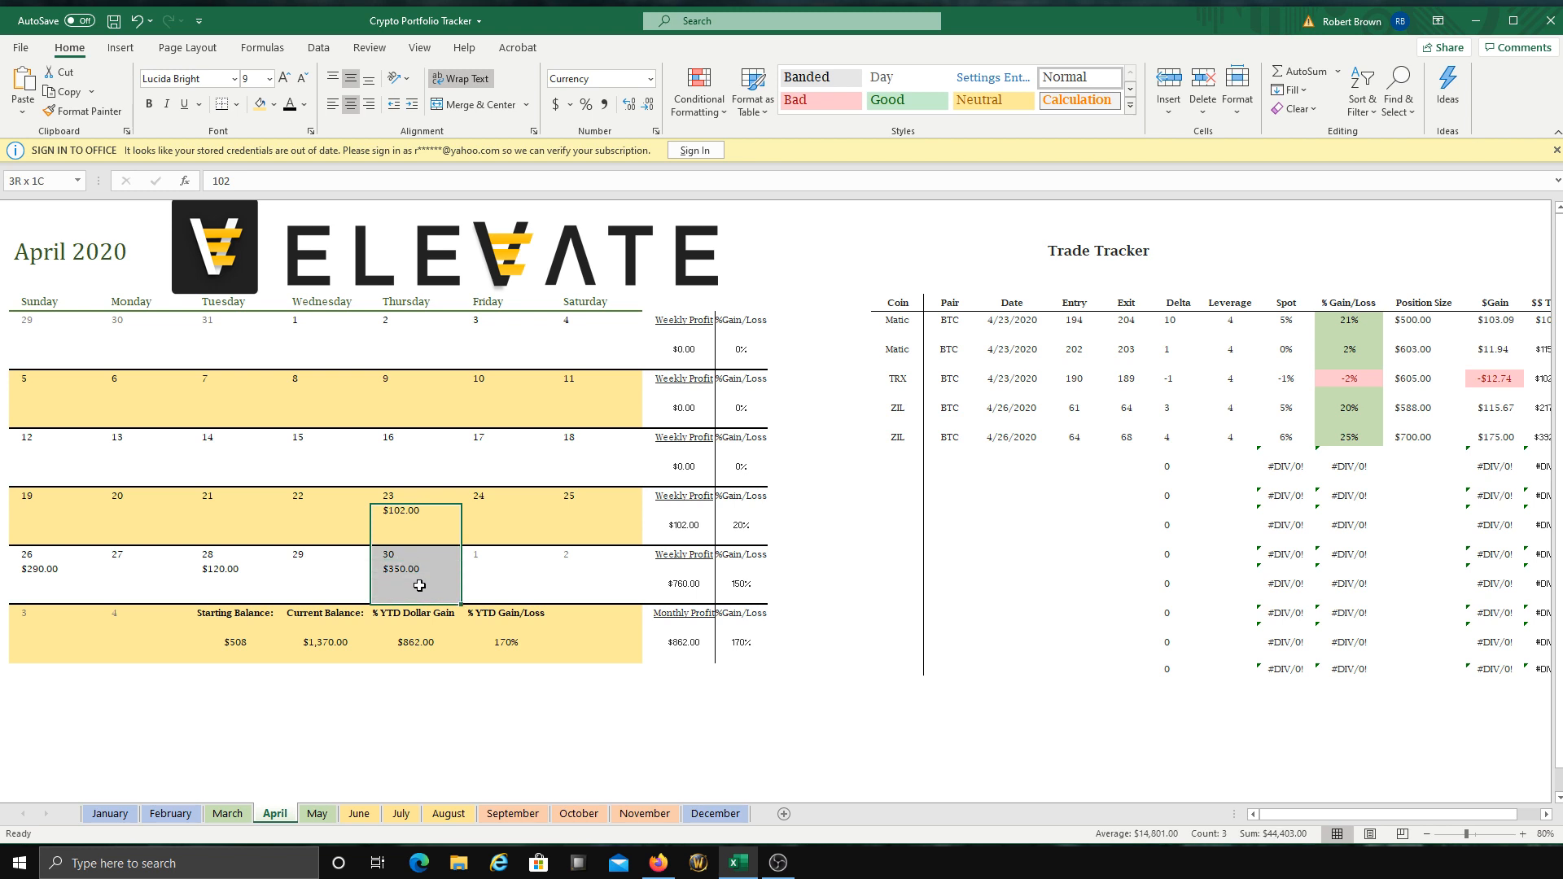
left_click(646, 697)
left_click(671, 646)
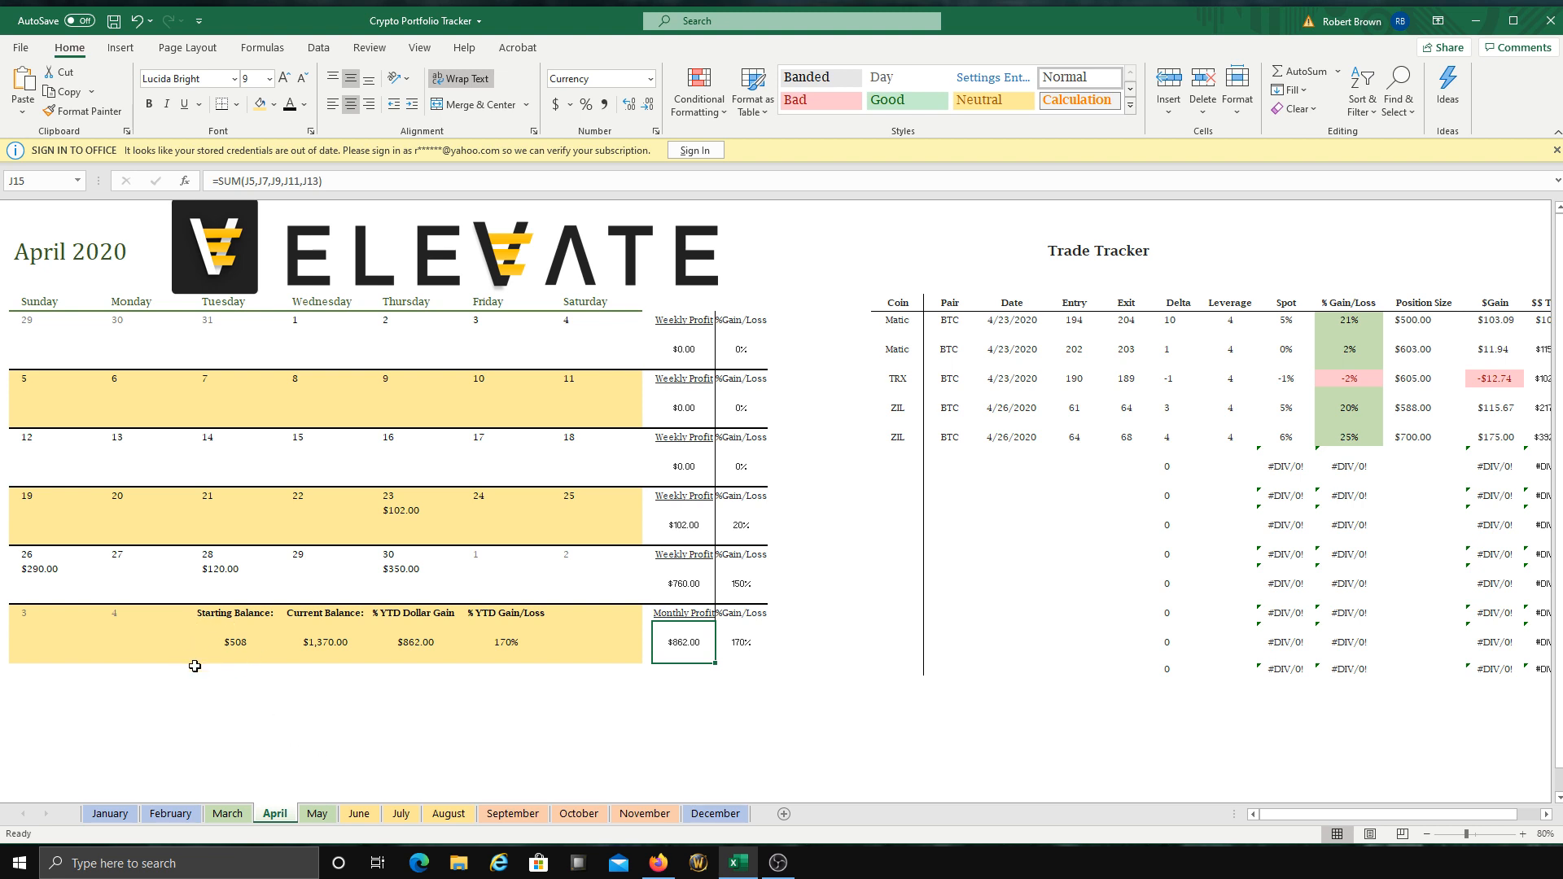
Step: Check the April current balance and YTD dollar gain formulas, and clear the daily profits for April 28 and April 30
left_click(316, 651)
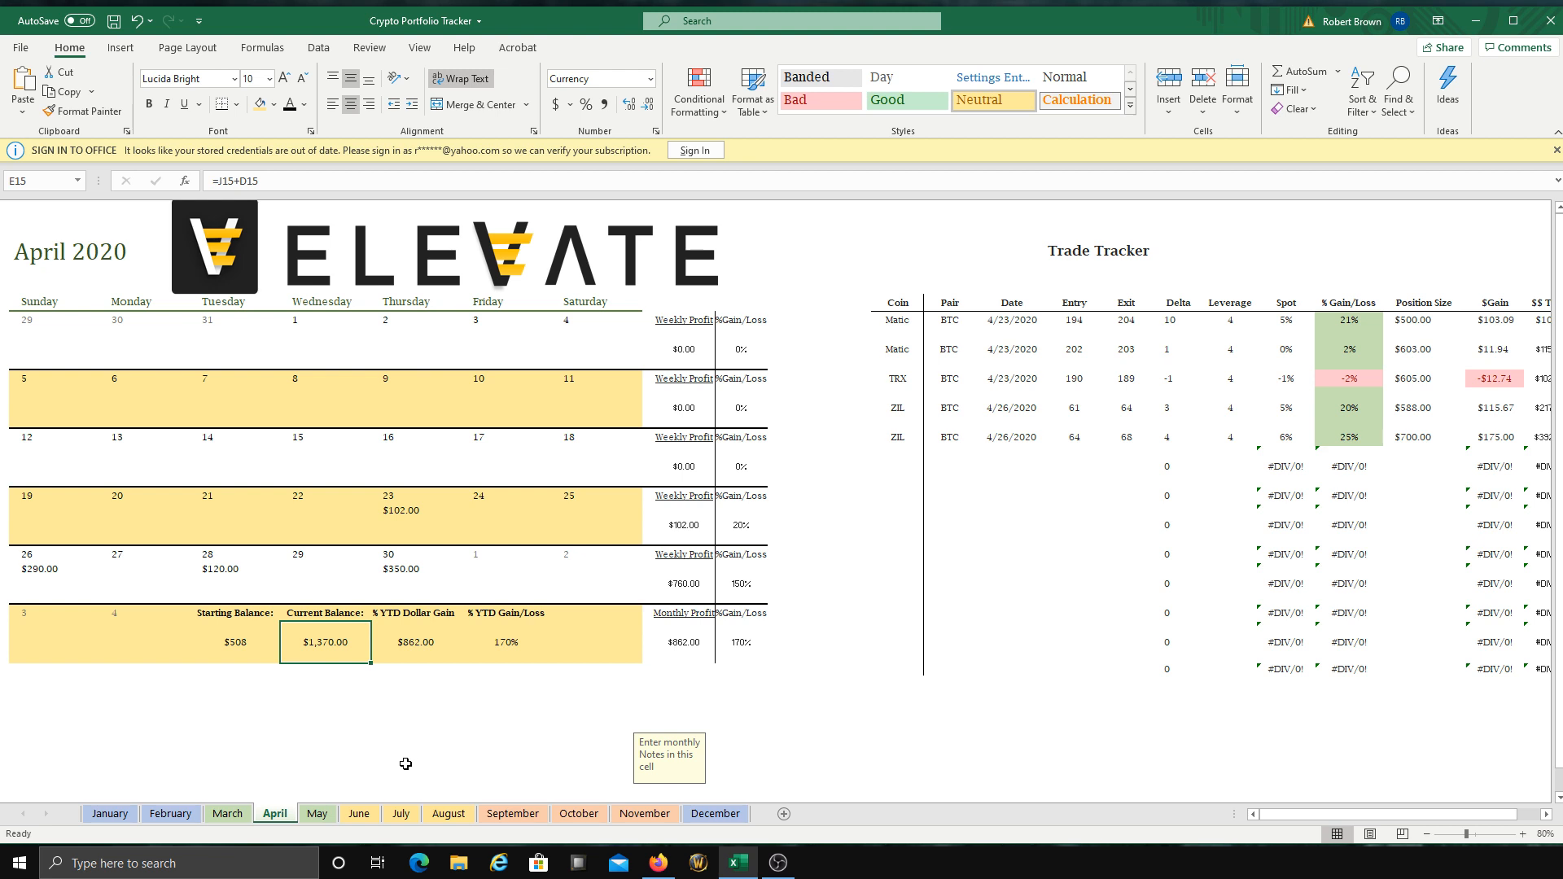
left_click(408, 640)
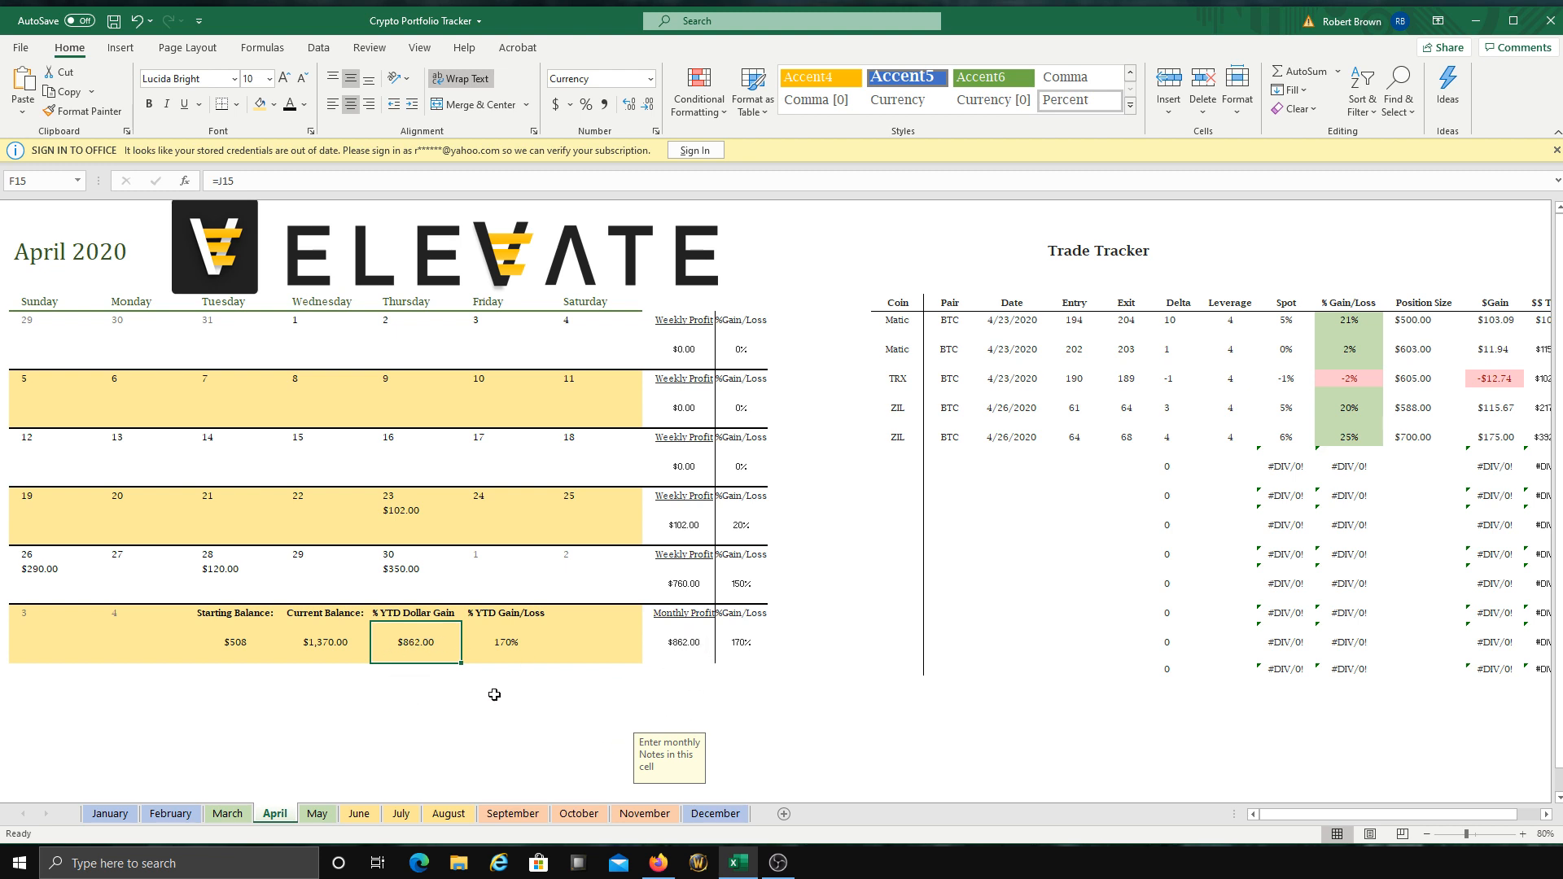
left_click(229, 568)
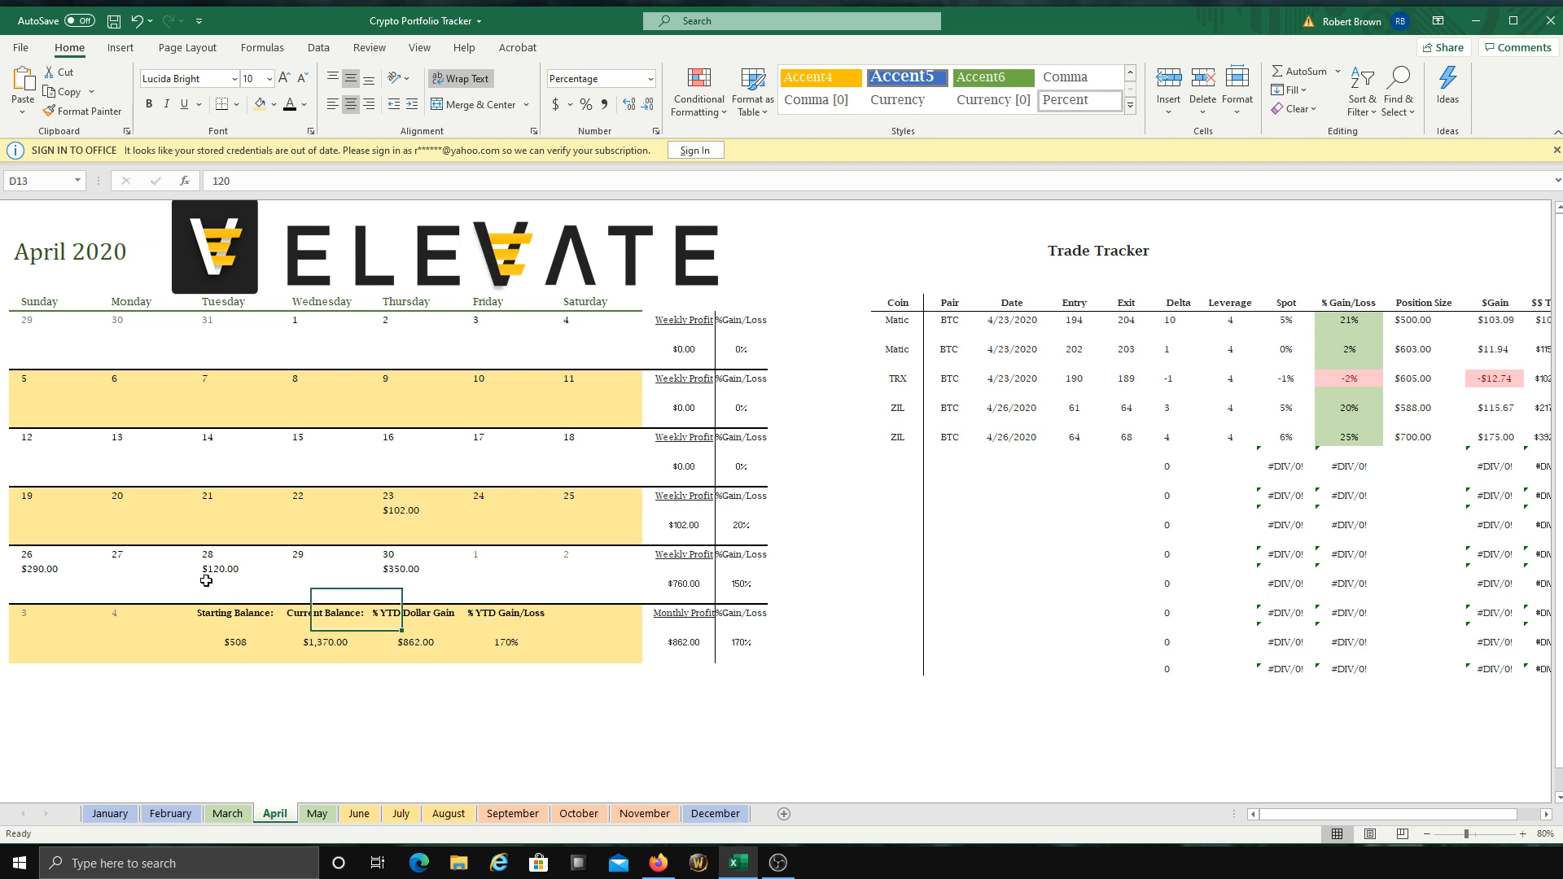
key("Delete")
left_click(408, 578)
key("Delete")
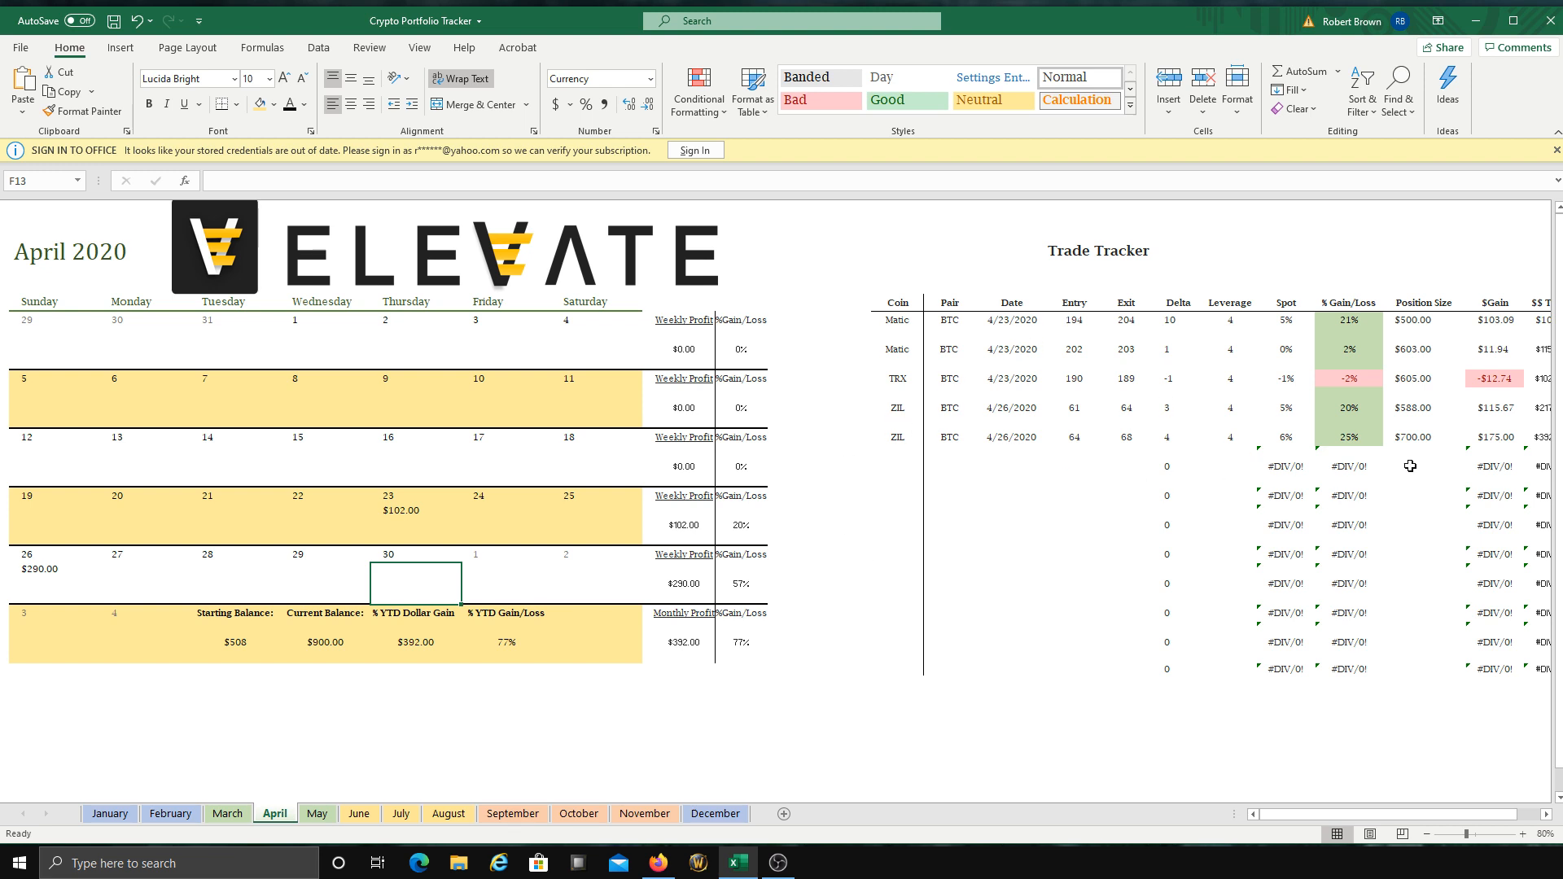
Step: Examine the unused formula rows of the April Trade Tracker, down to its last row
left_click_drag(1282, 461, 1354, 674)
left_click(1351, 693)
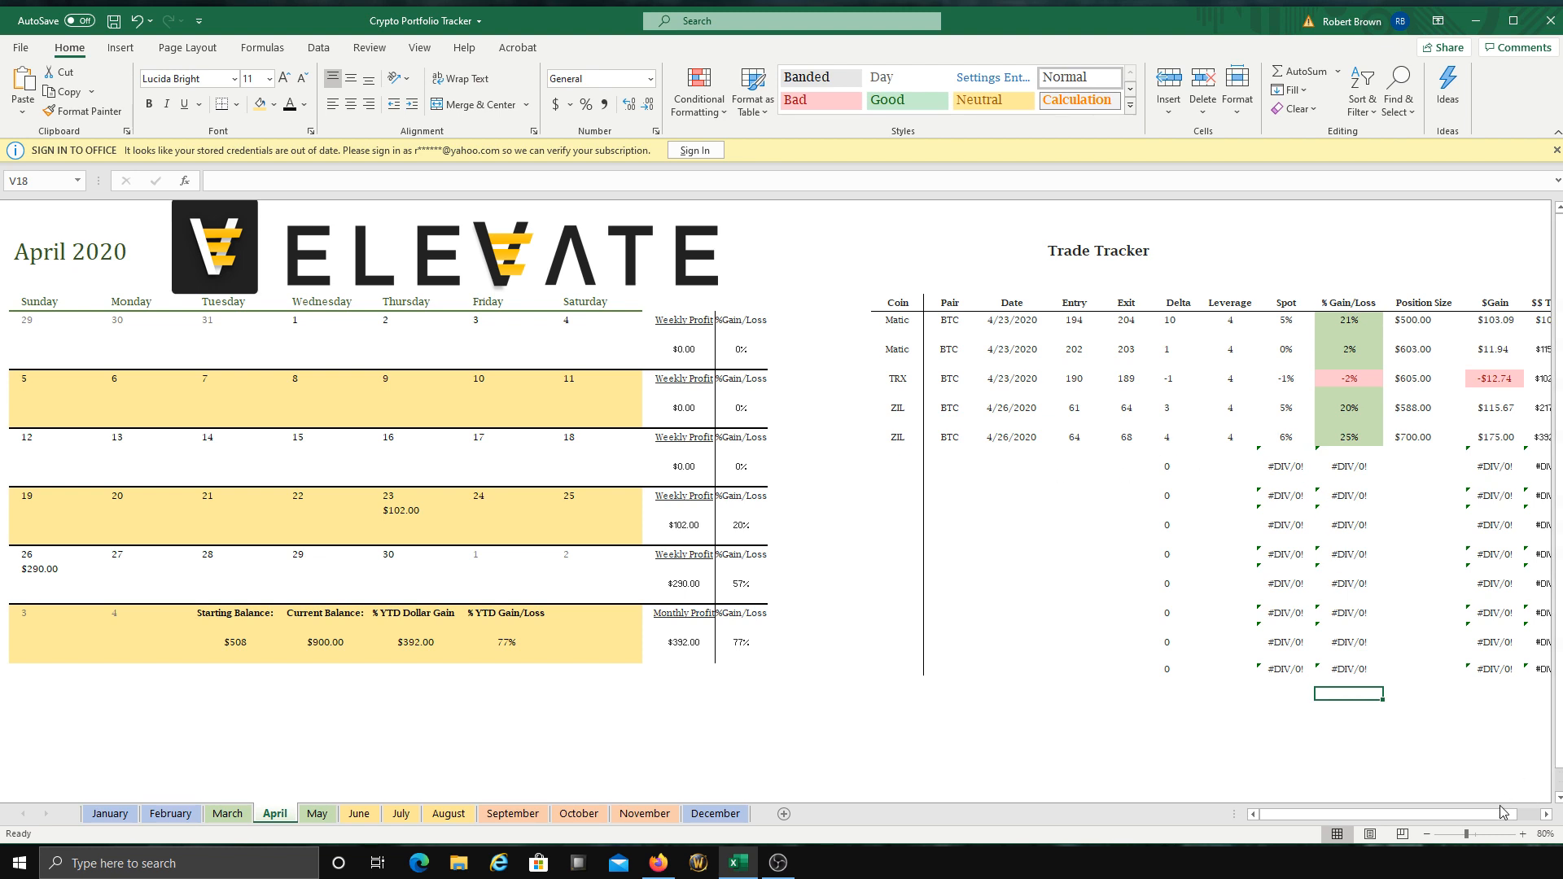
left_click(1427, 834)
scroll(1498, 515, "down", 1)
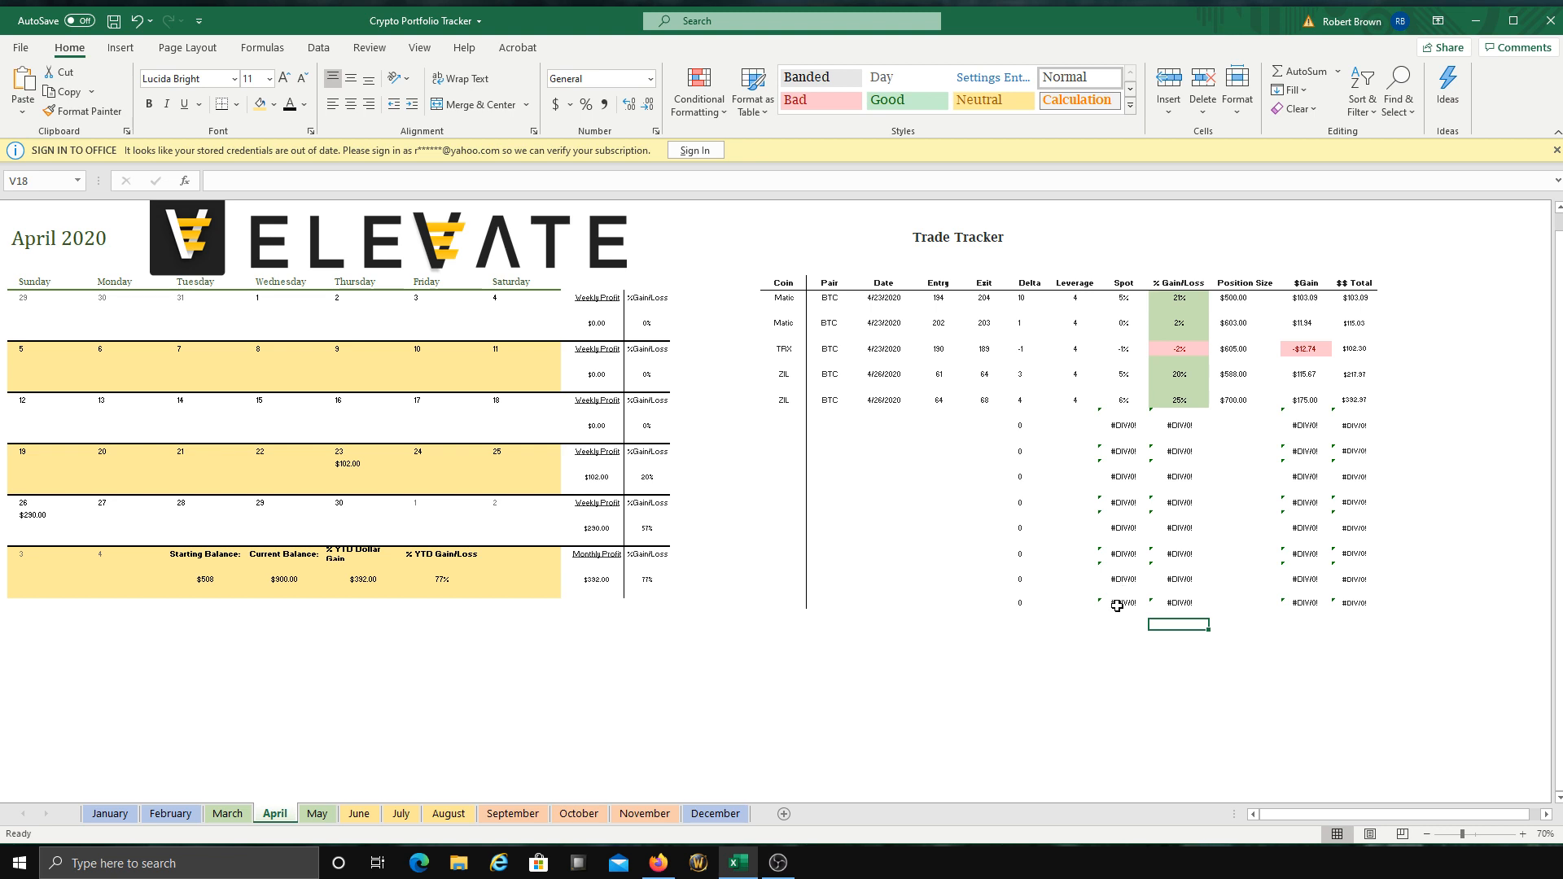
left_click_drag(1107, 614, 1225, 616)
left_click_drag(781, 604, 1333, 600)
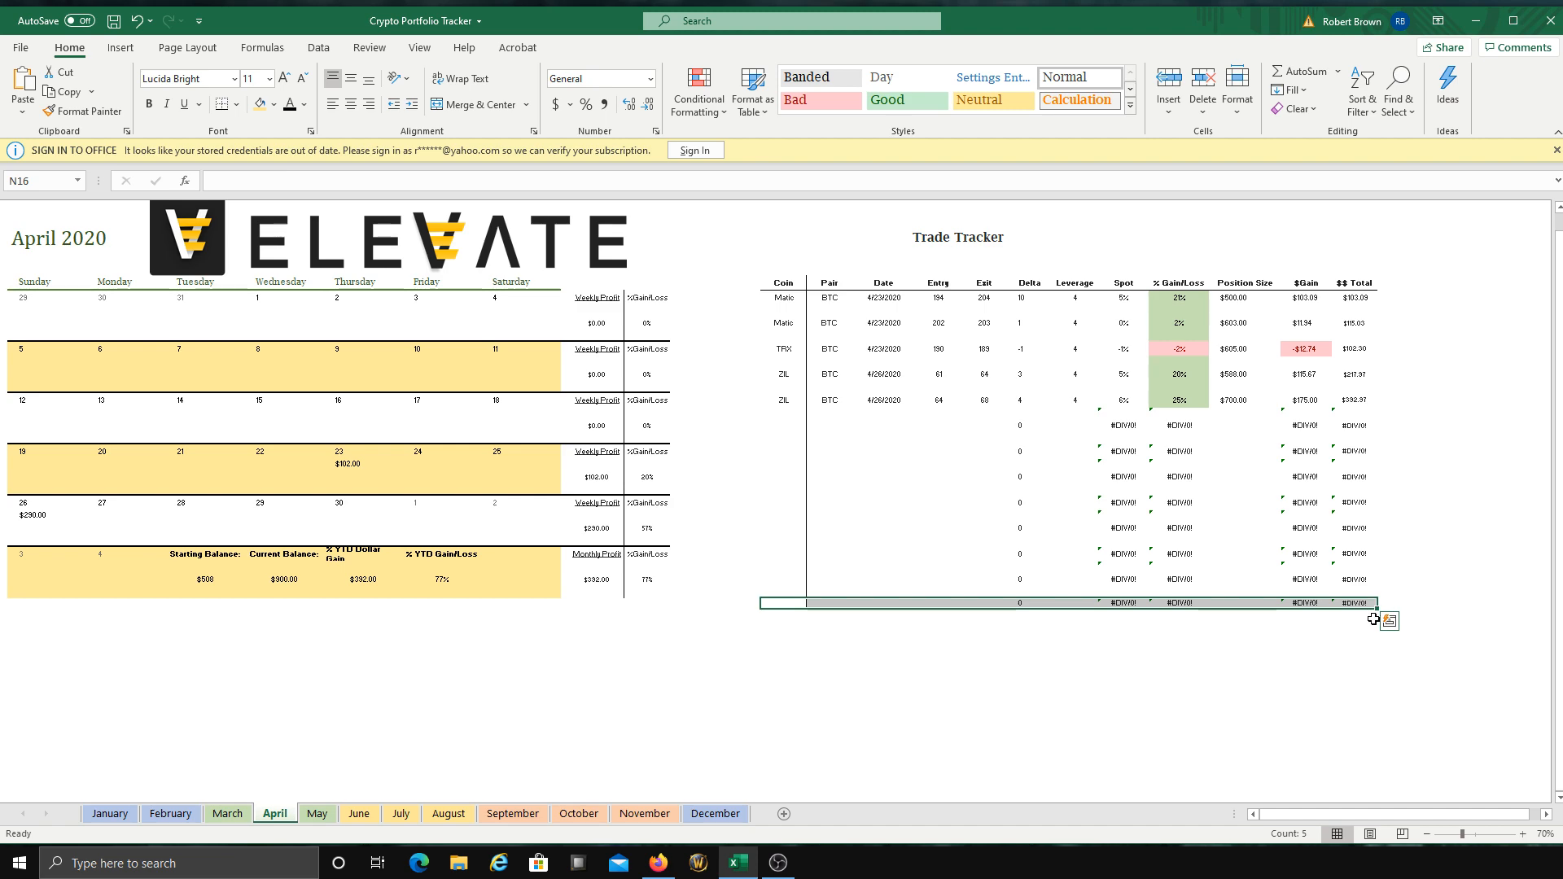
left_click(1522, 834)
left_click(1522, 833)
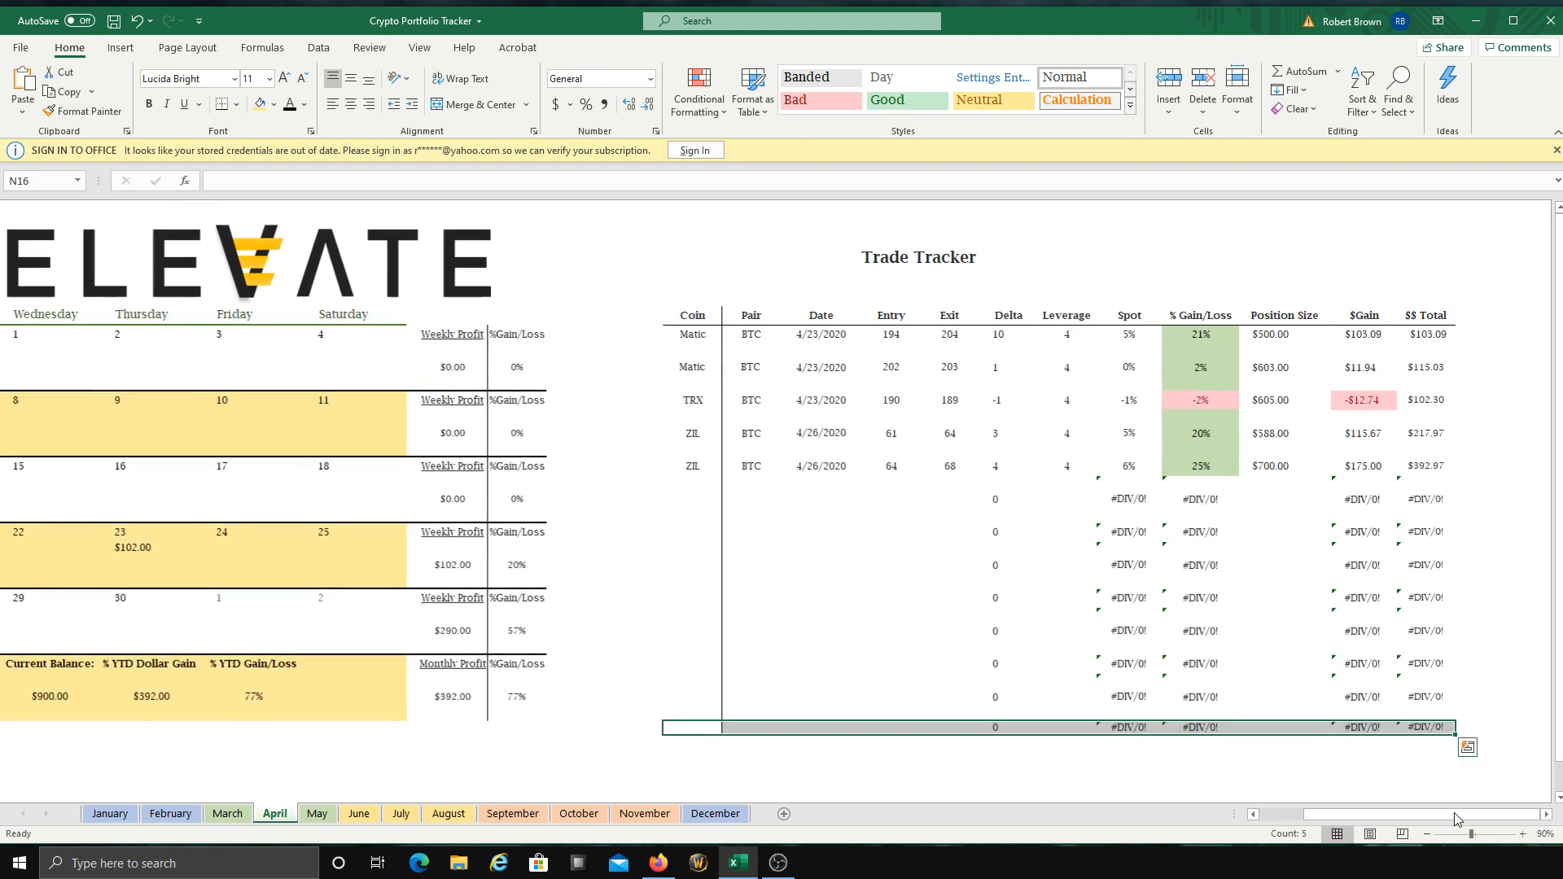
scroll(1520, 591, "down", 10)
scroll(1479, 617, "up", 10)
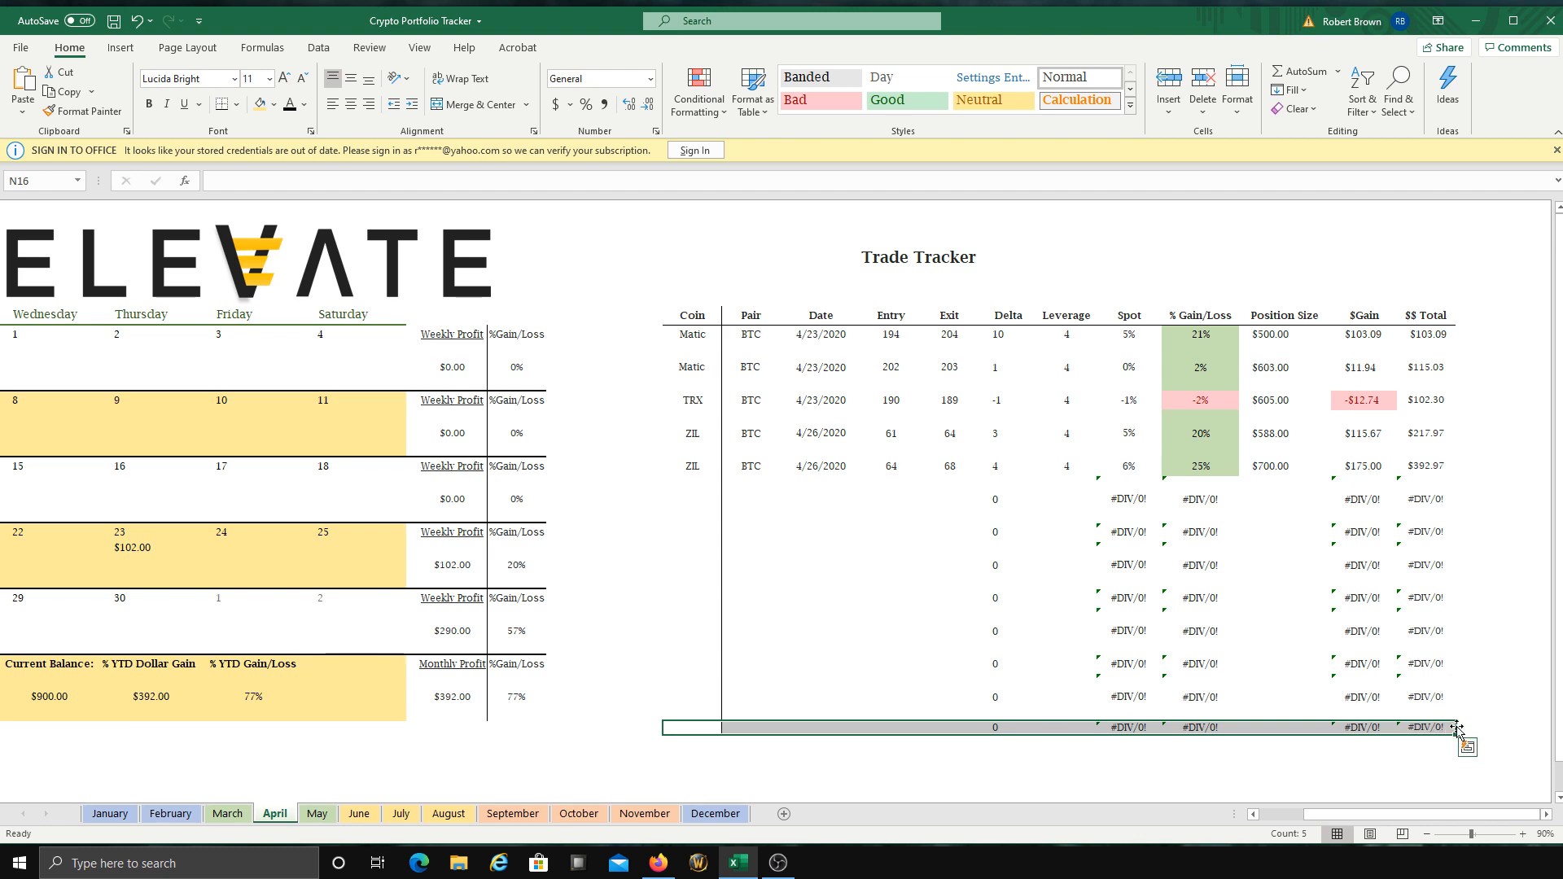
left_click(1427, 834)
left_click(1401, 834)
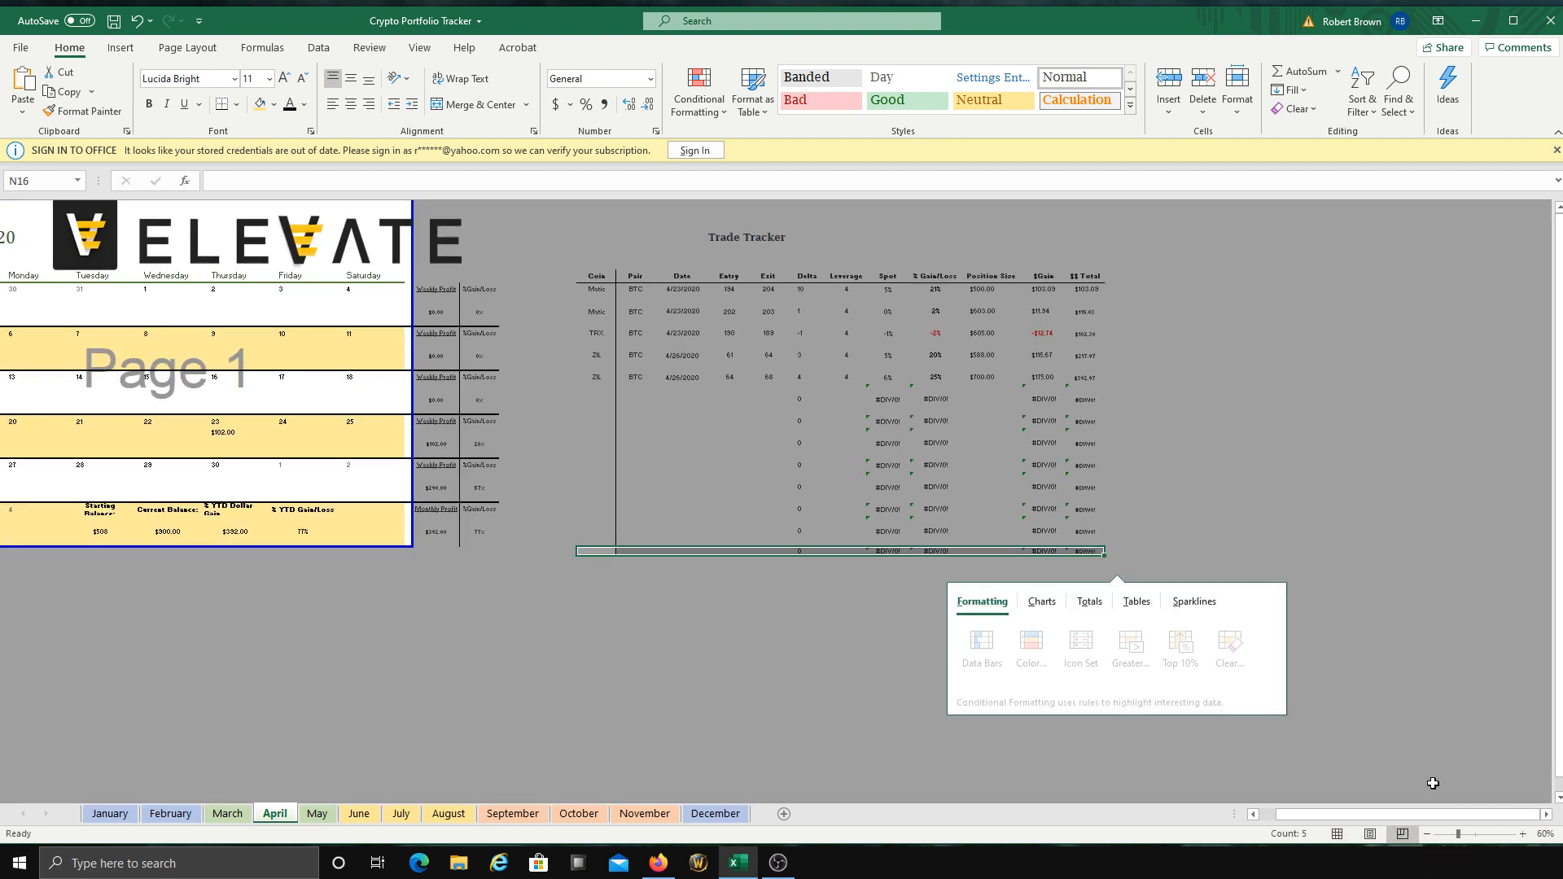
key("ctrl+q")
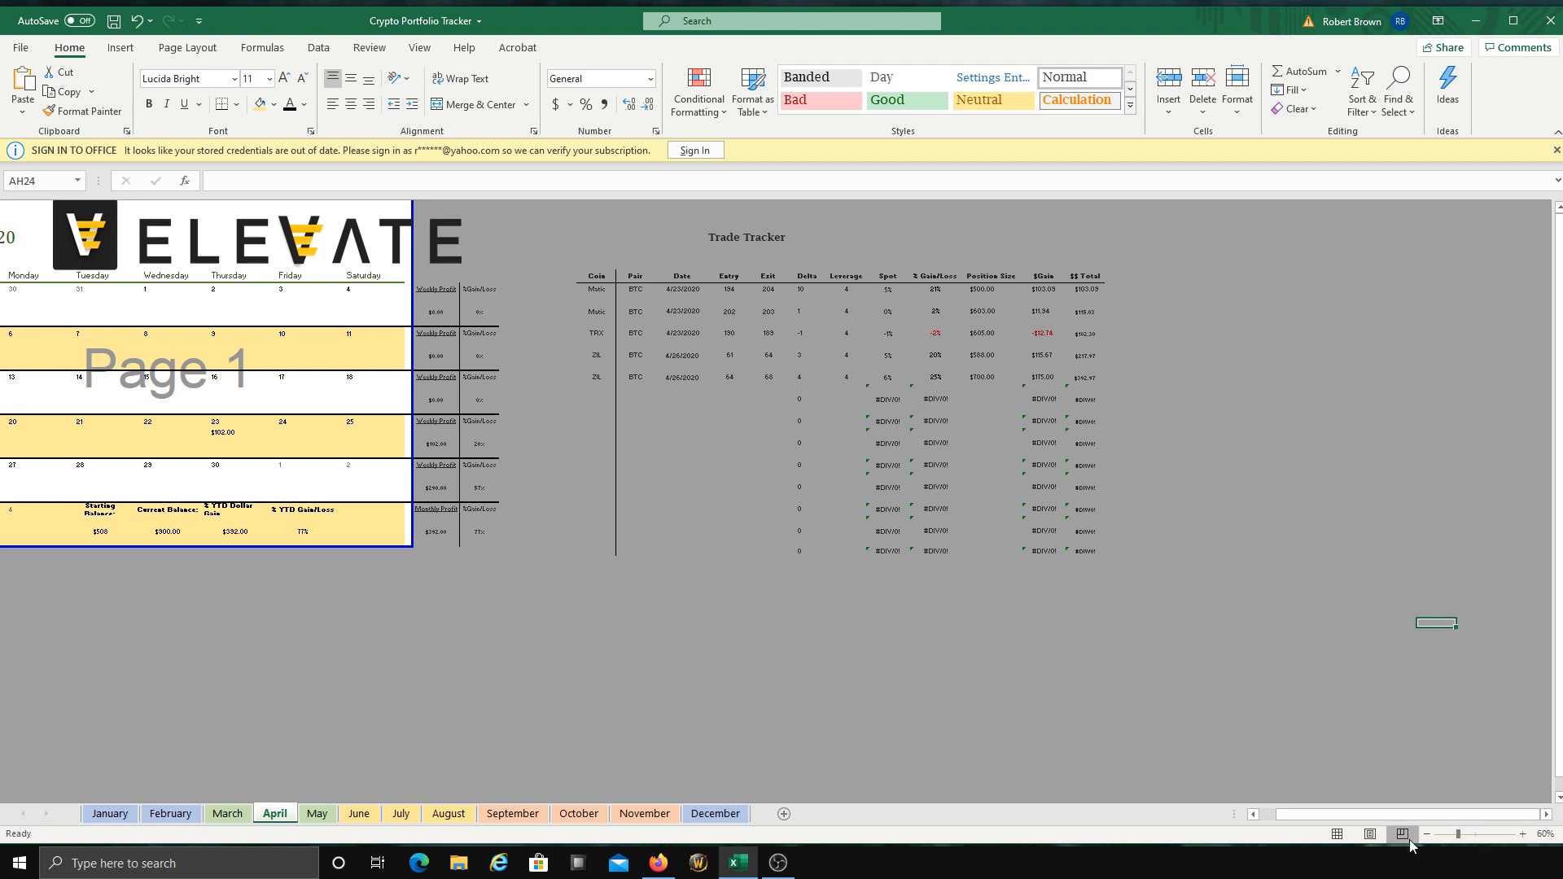
left_click(1337, 834)
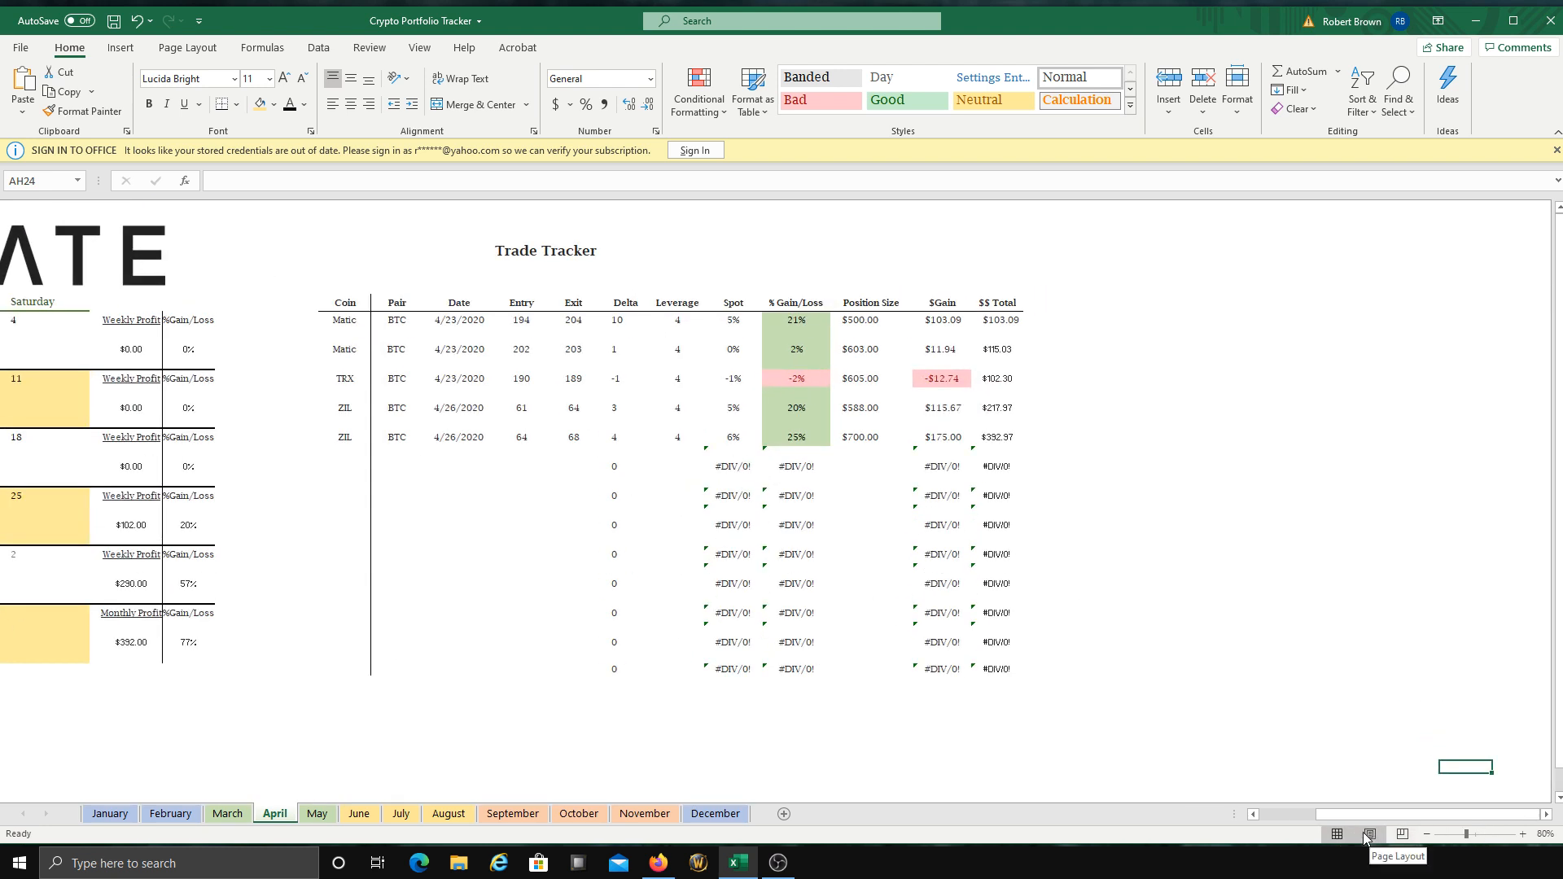
left_click_drag(1399, 817, 1360, 814)
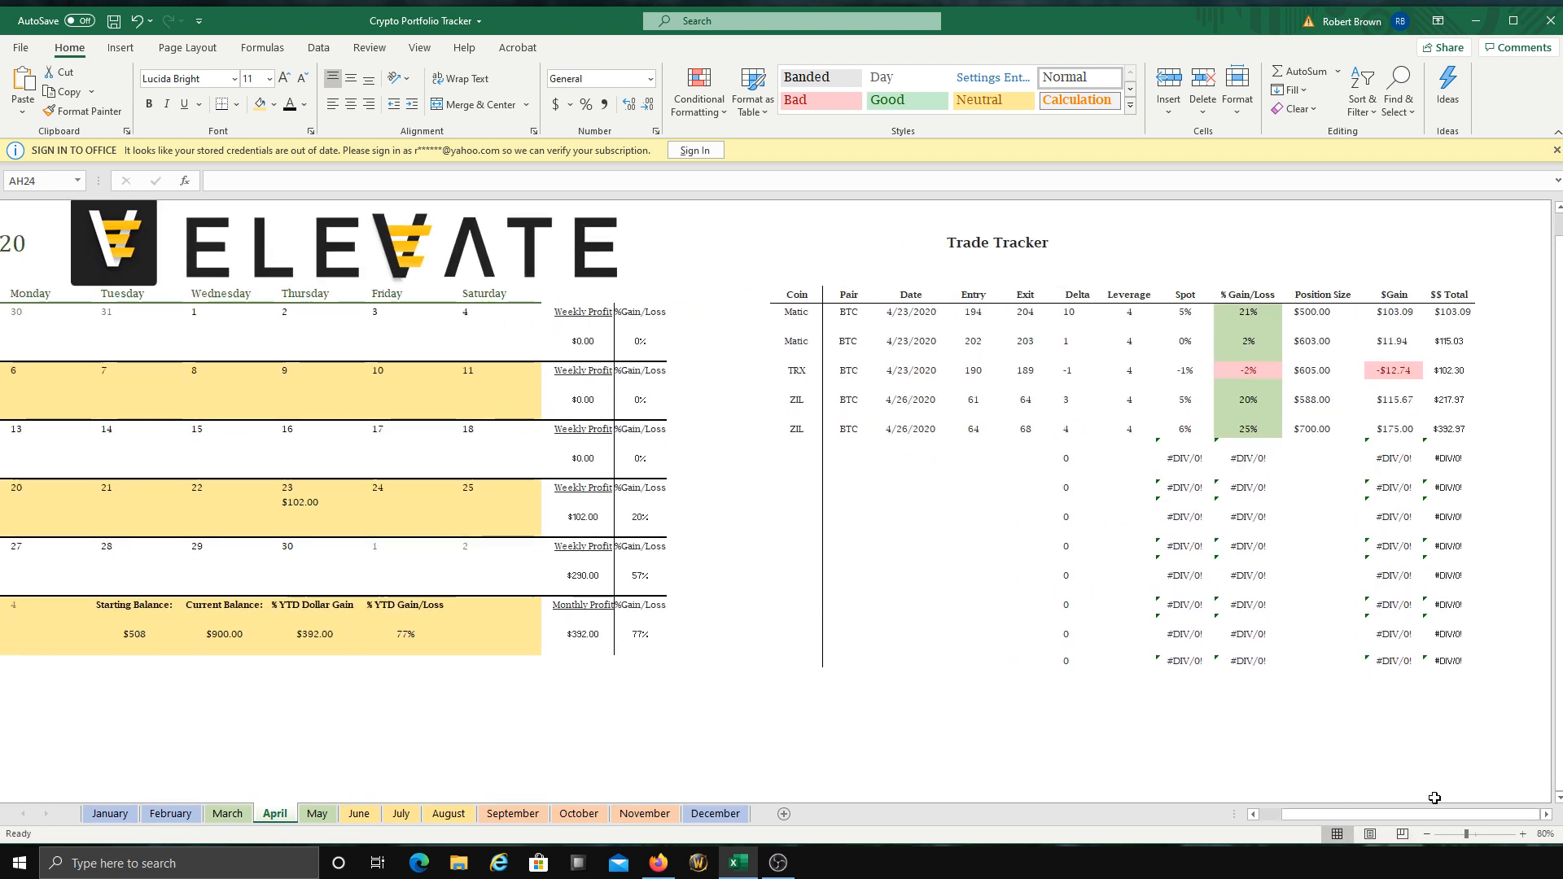
left_click(1427, 834)
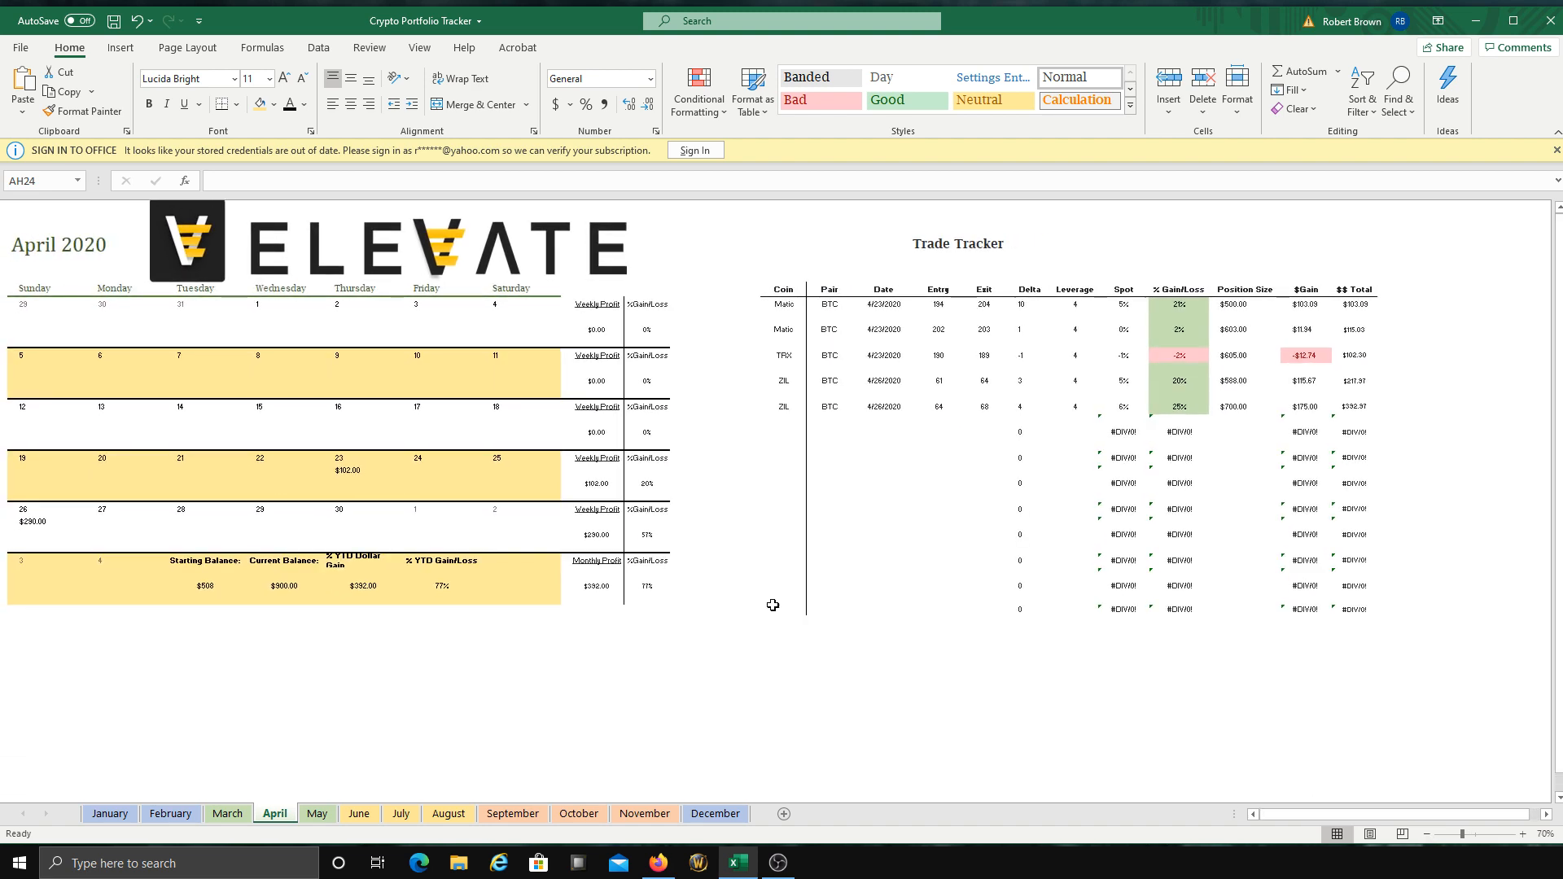
Step: Fill the last Trade Tracker row, from Coin to $$ Total, down into the empty rows below it
left_click_drag(771, 608, 1361, 615)
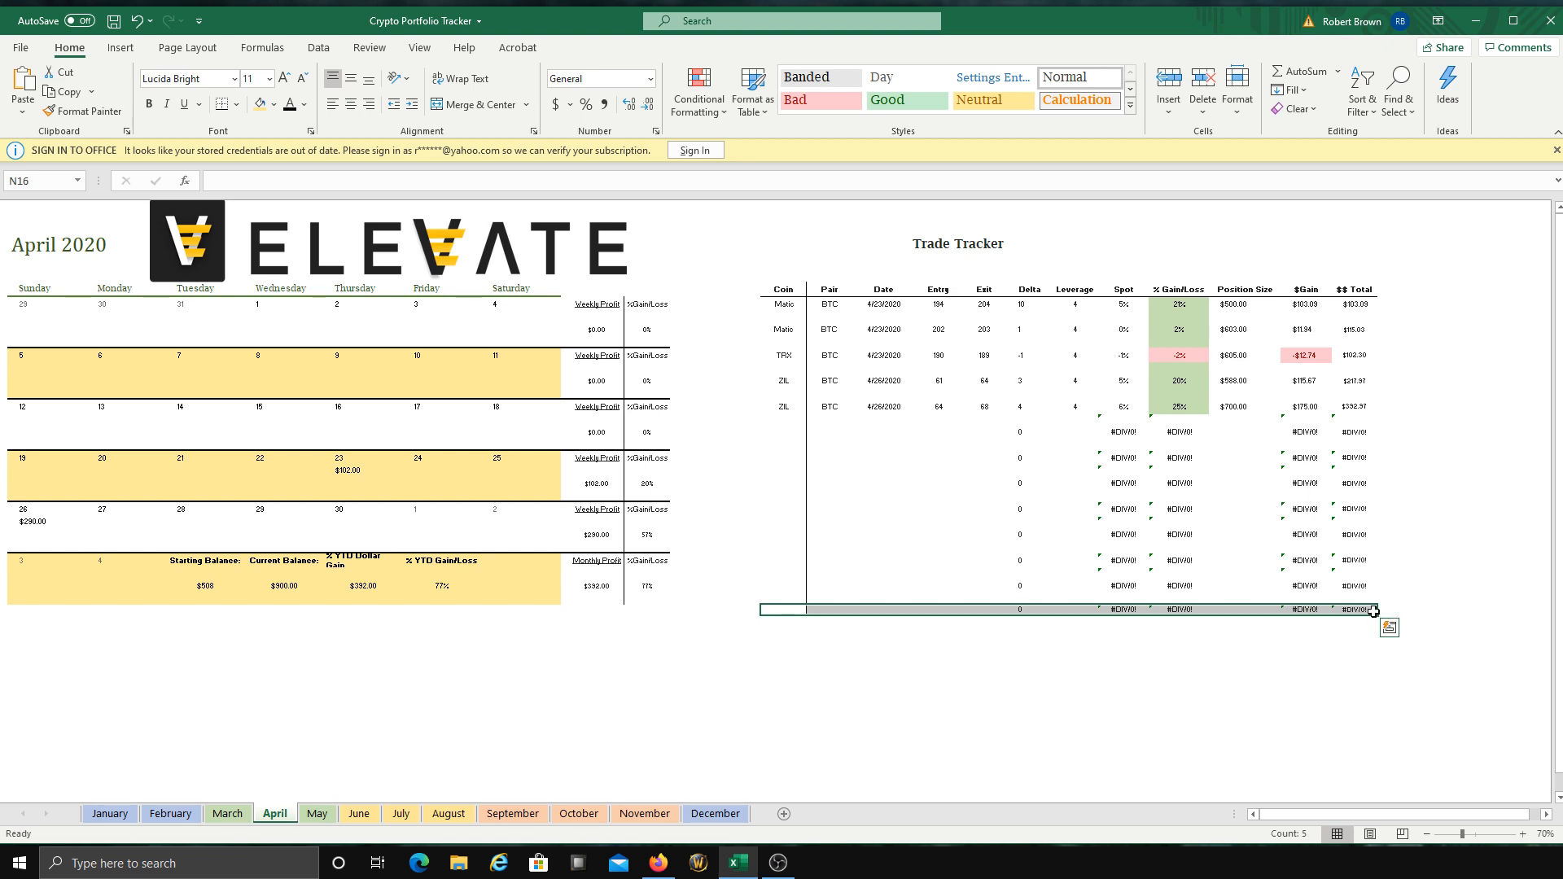
left_click_drag(1377, 614, 1379, 787)
left_click(1432, 680)
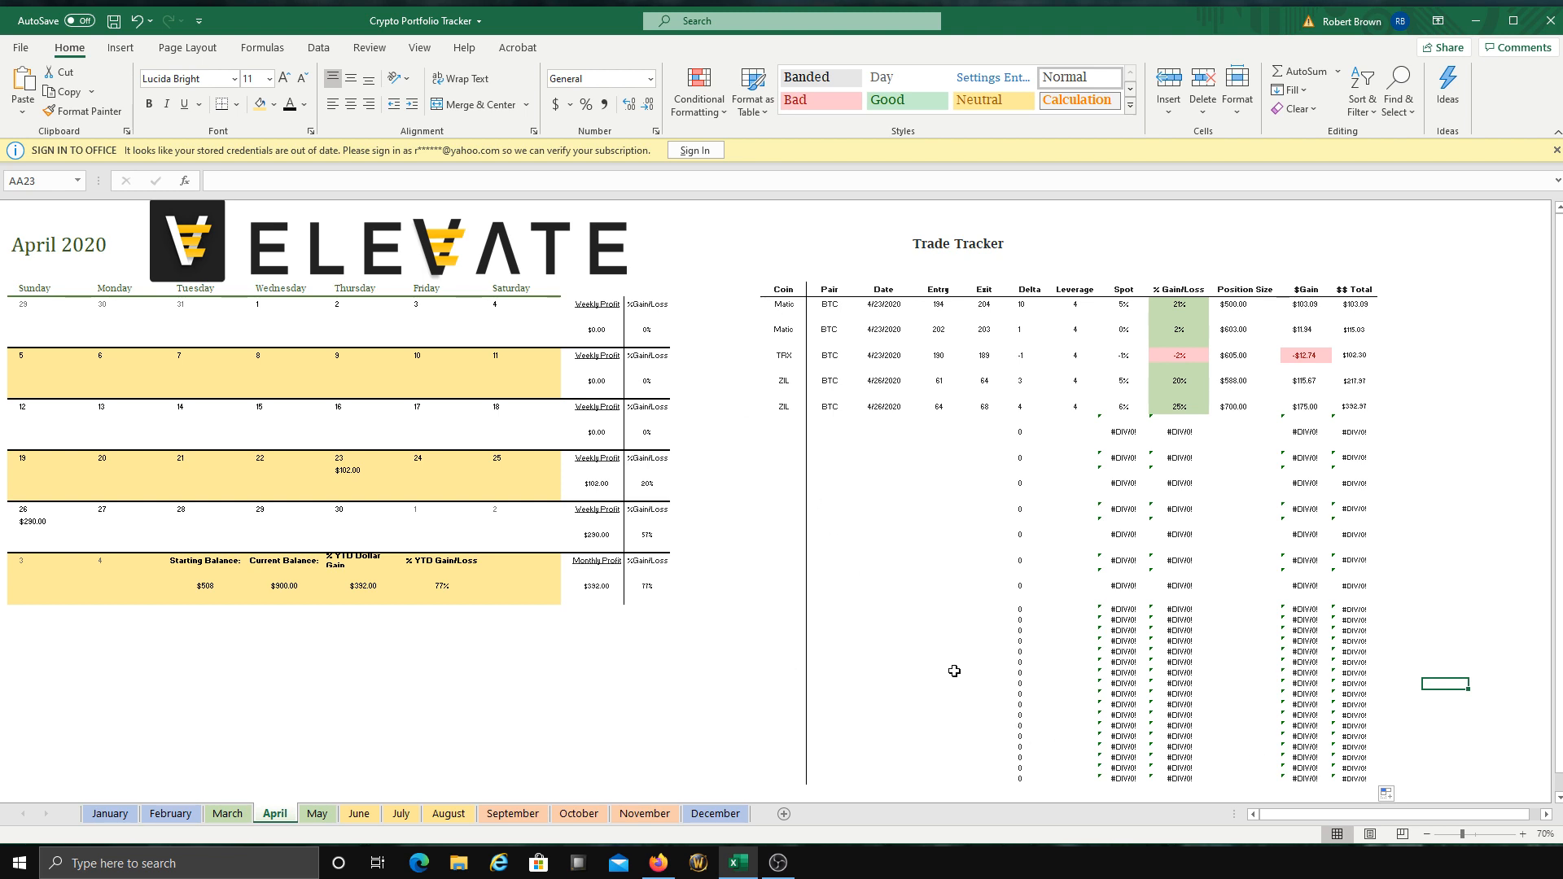
Step: Undo the fill of the extra Trade Tracker rows
key("ctrl+z")
left_click(1306, 716)
left_click(1521, 833)
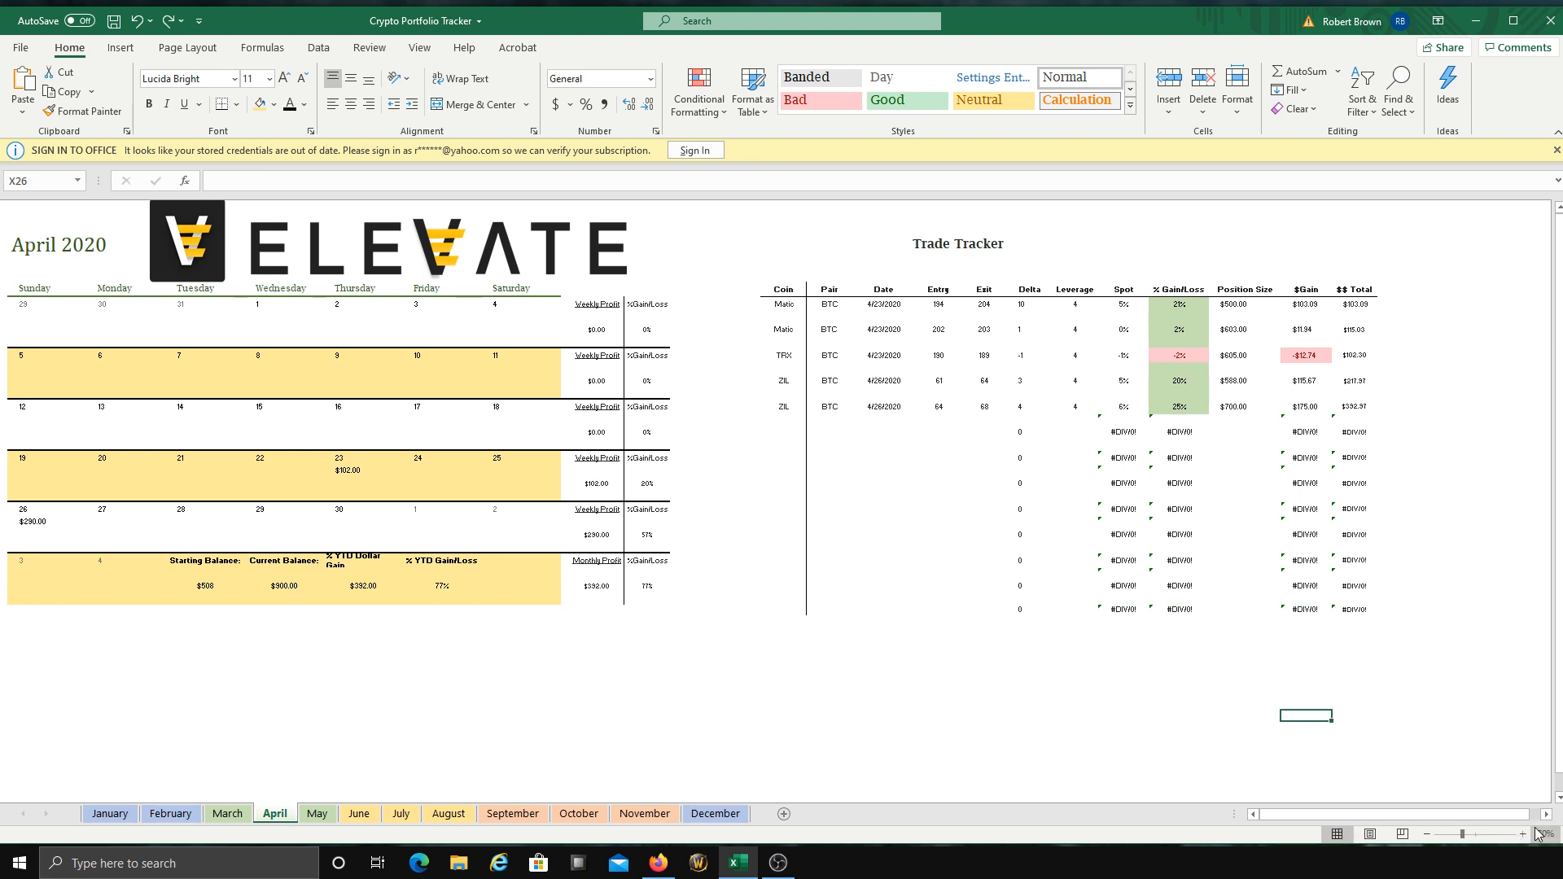
left_click_drag(1351, 816, 1307, 819)
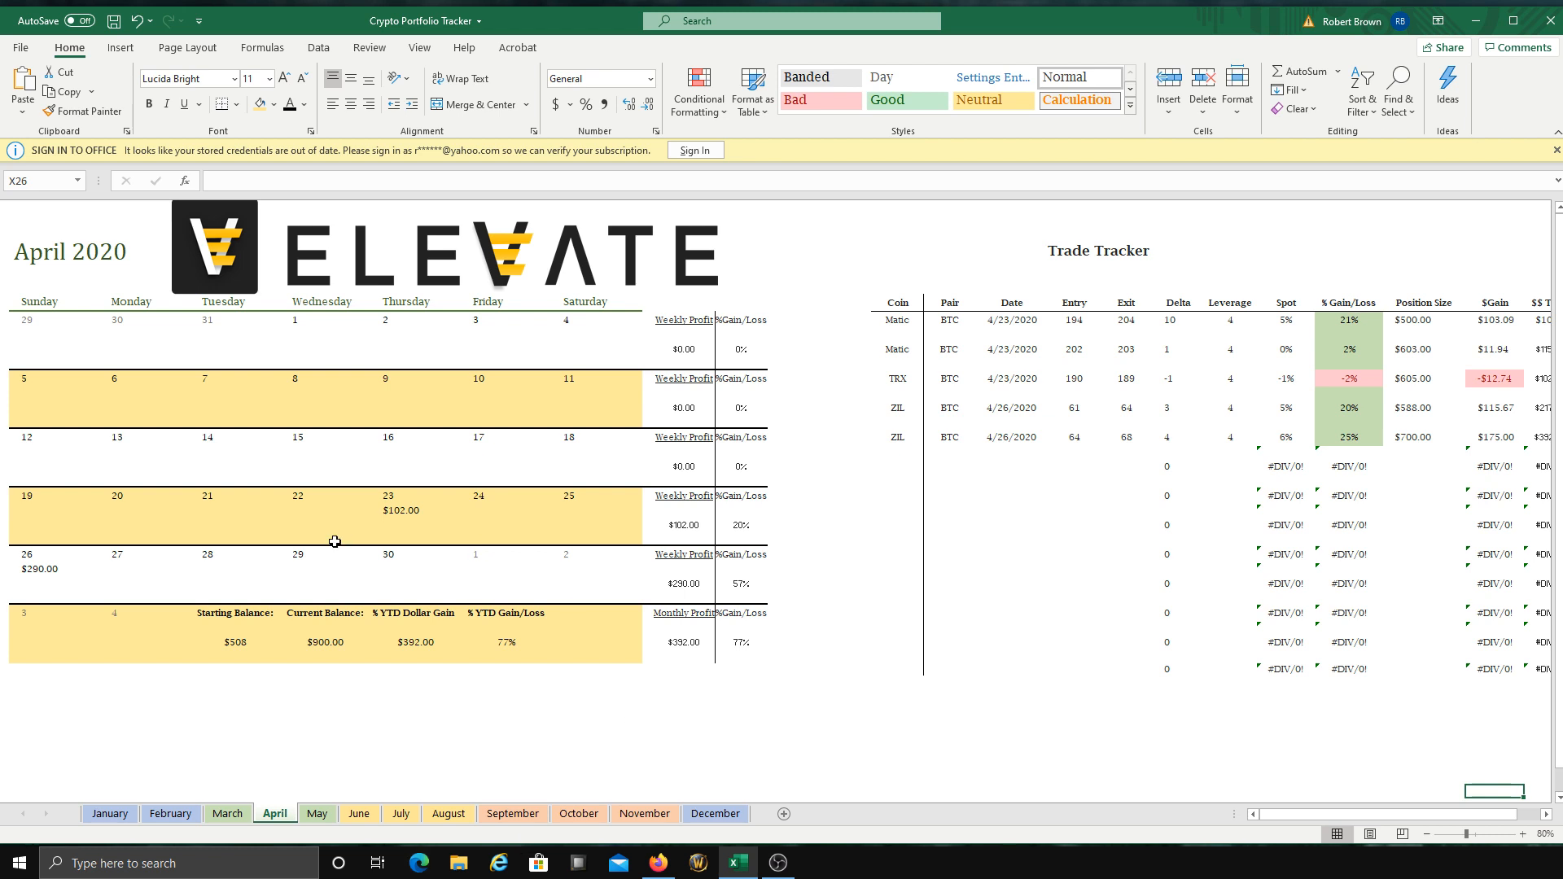
Step: Review the blank days after April 26 and the formulas behind April's monthly % gain/loss and profit
left_click_drag(115, 587, 631, 585)
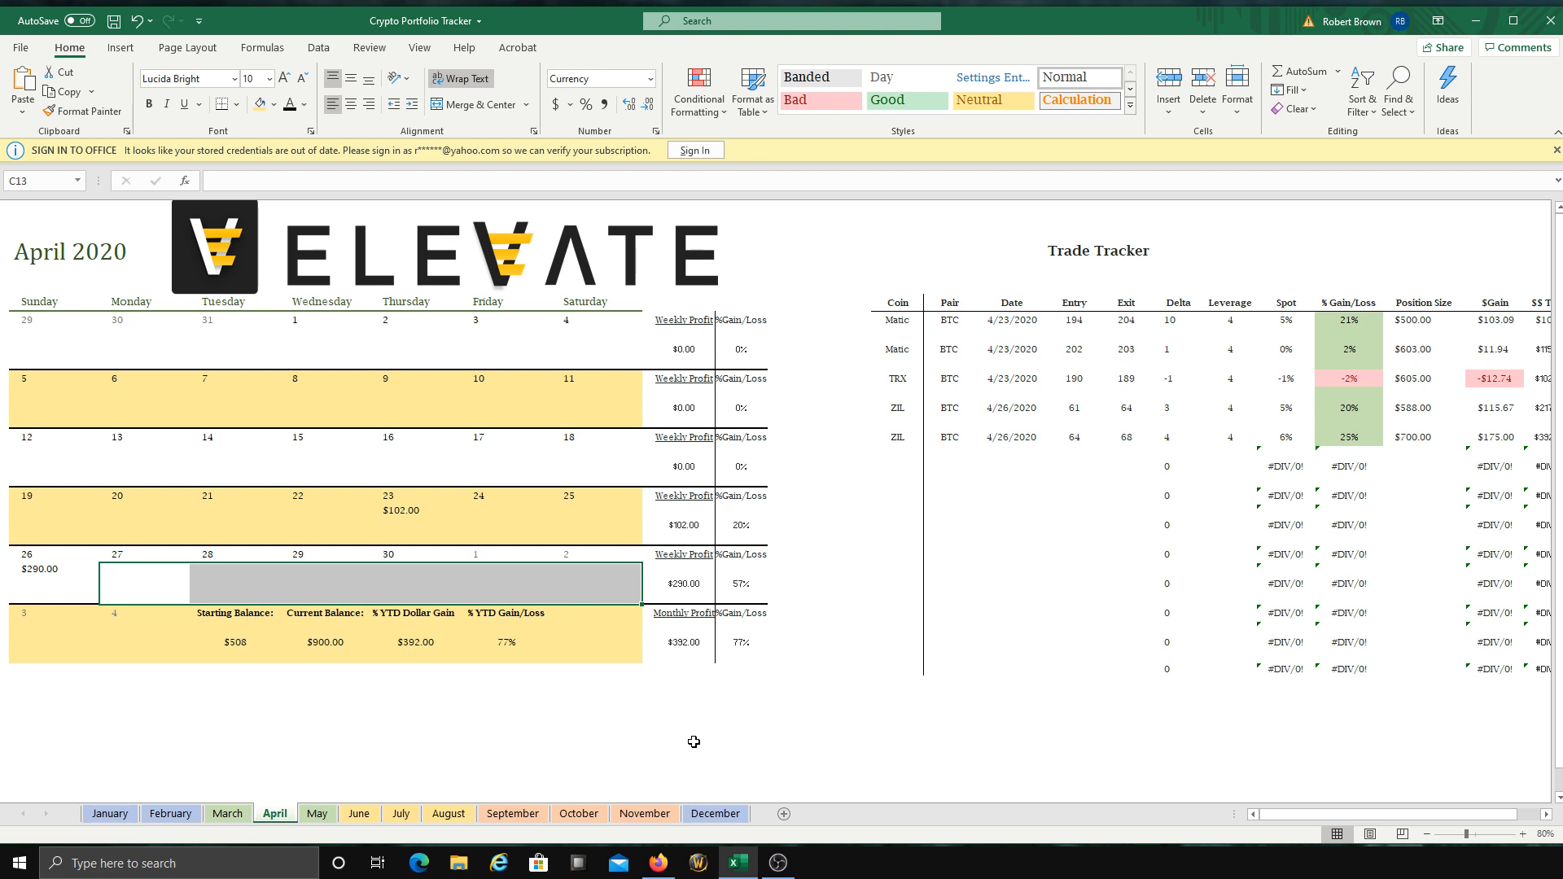
left_click(731, 643)
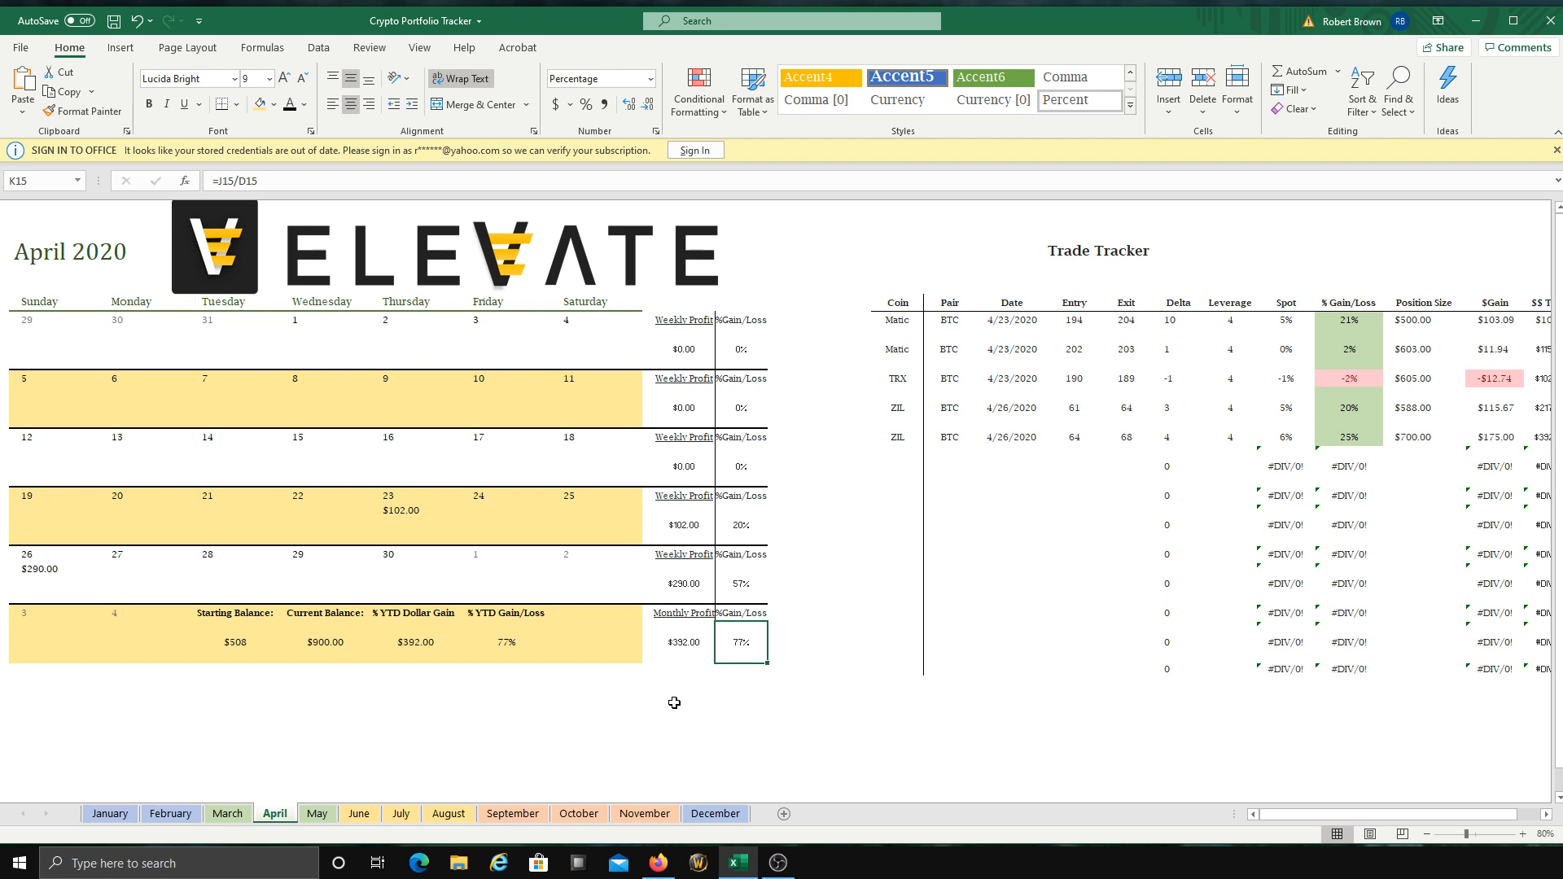
left_click(680, 643)
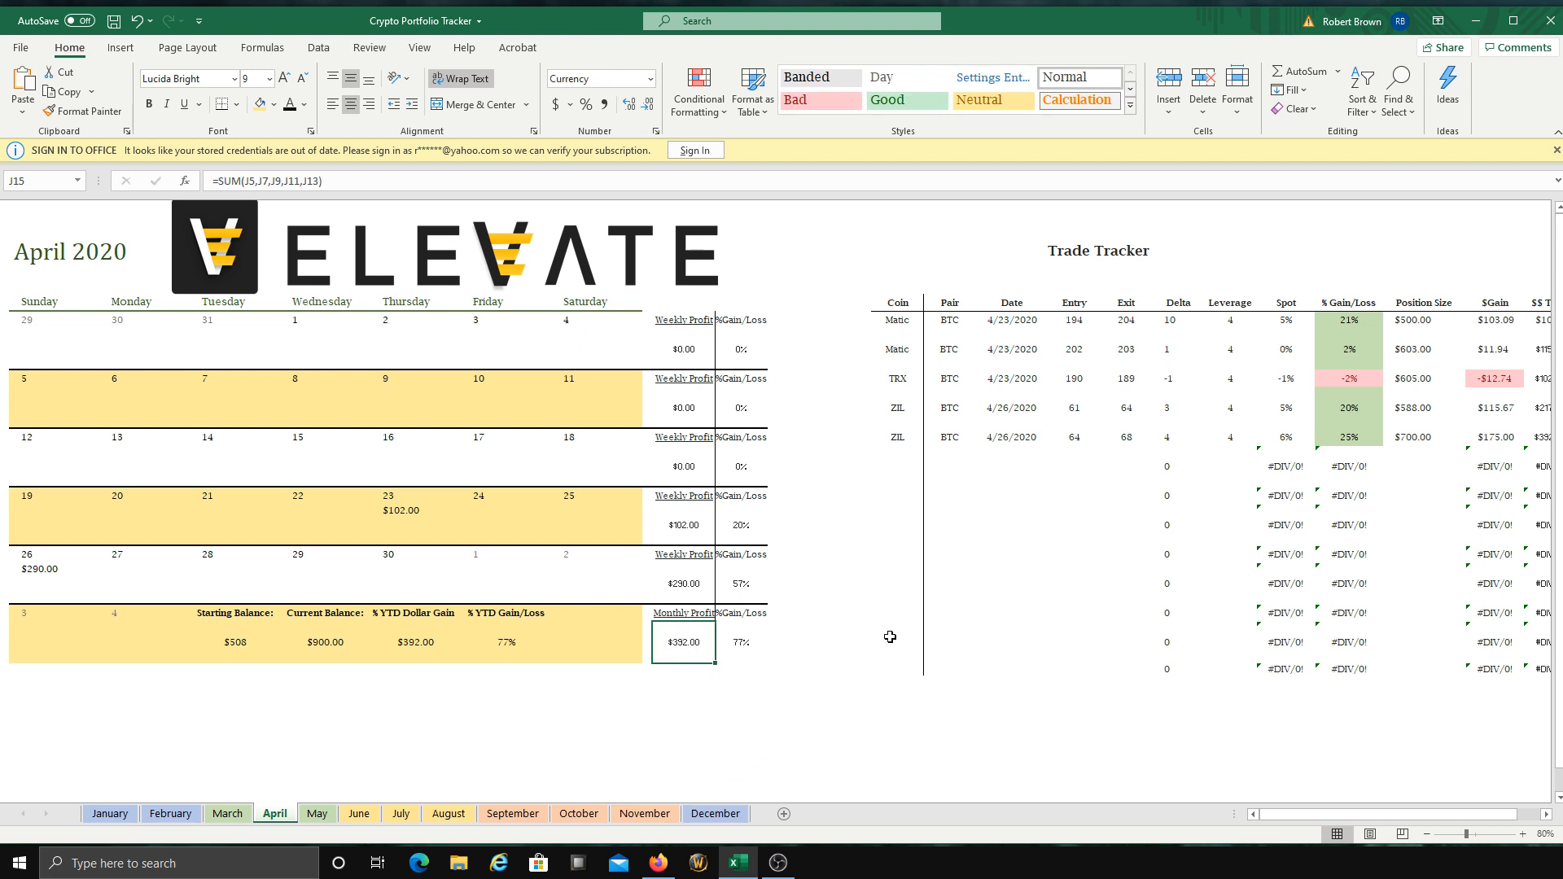
Step: Enter a daily profit of 220 for May 4 on the May sheet
left_click(313, 813)
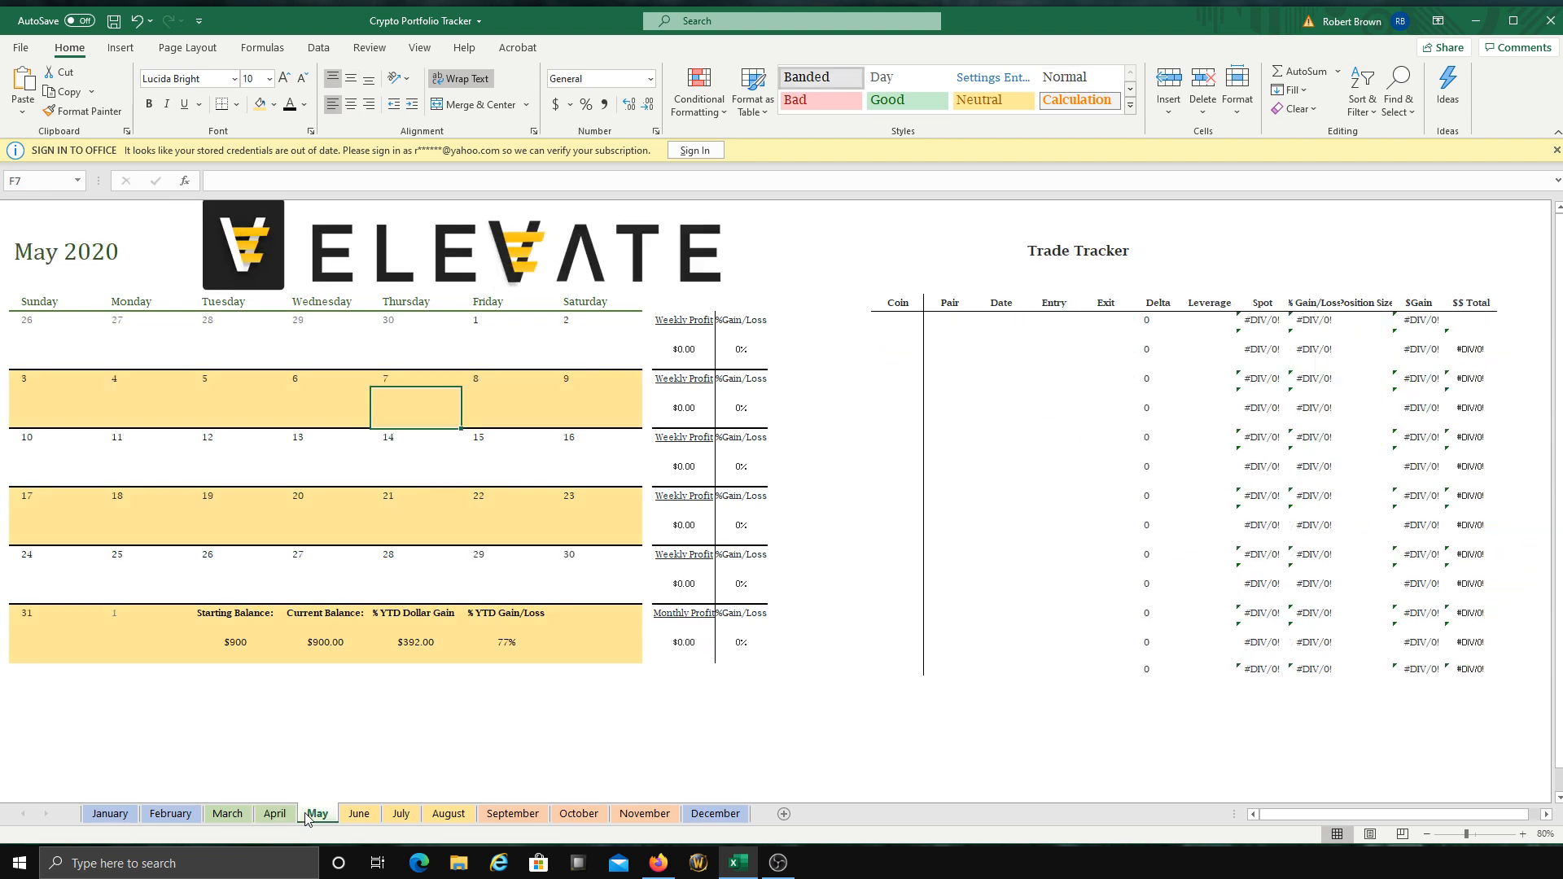
left_click(125, 394)
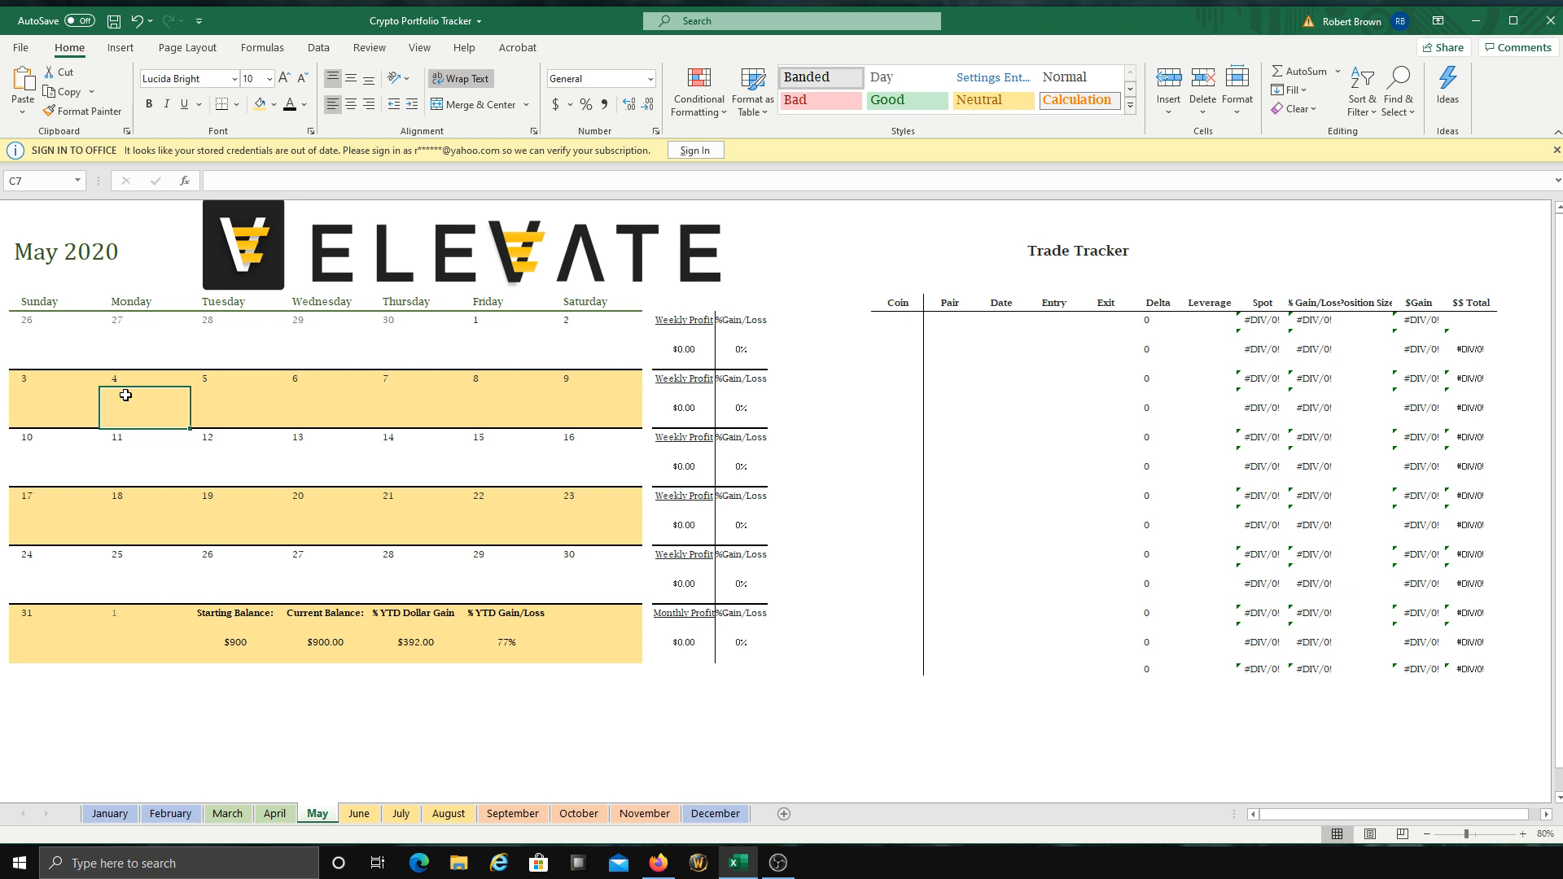
type("220")
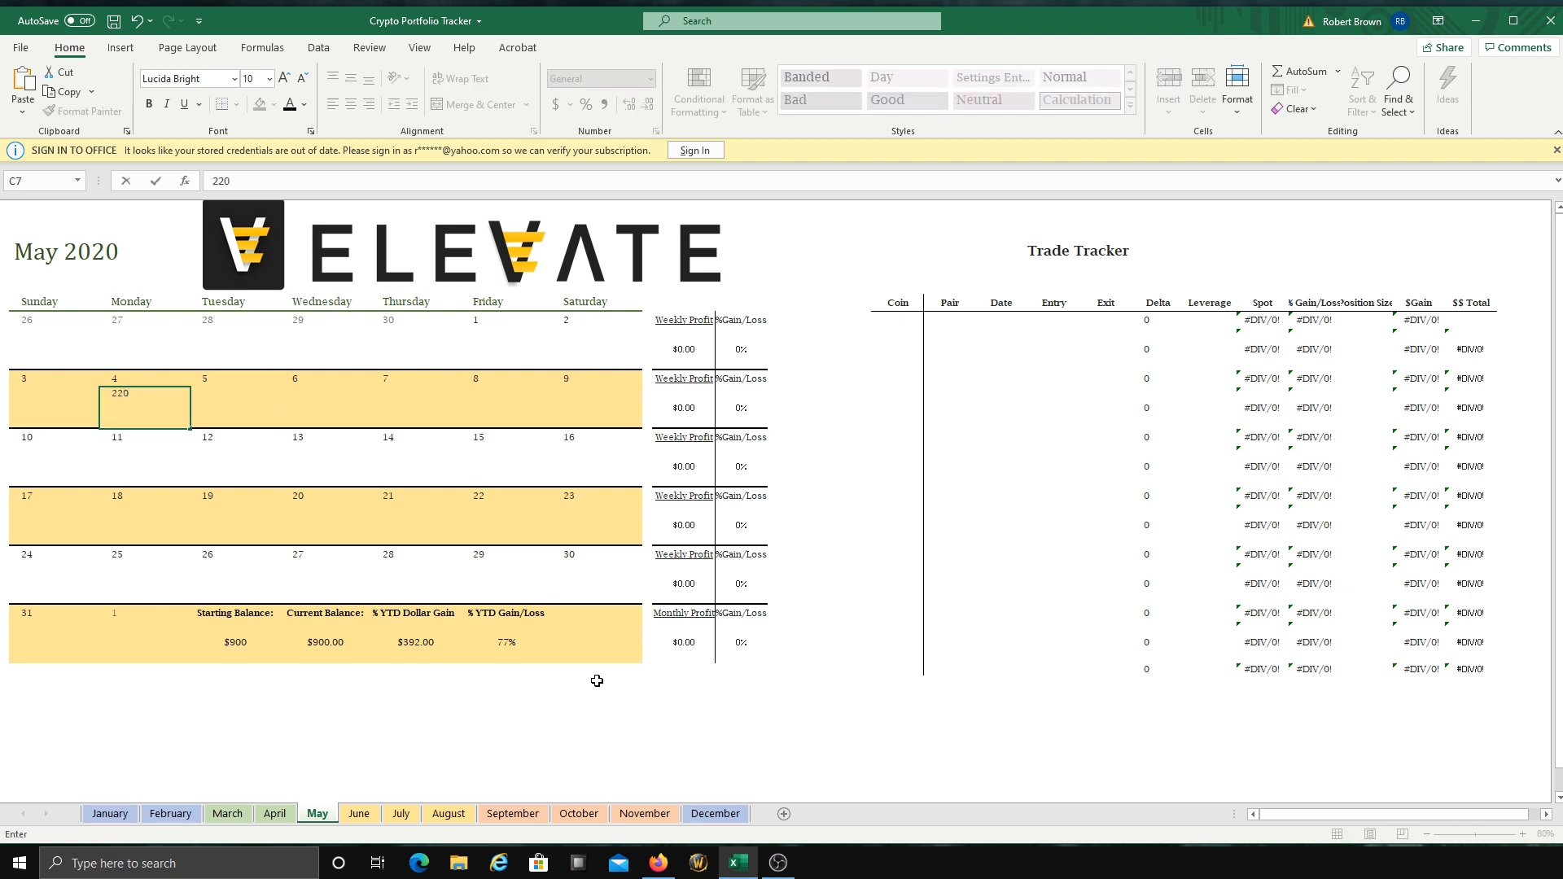
left_click(570, 718)
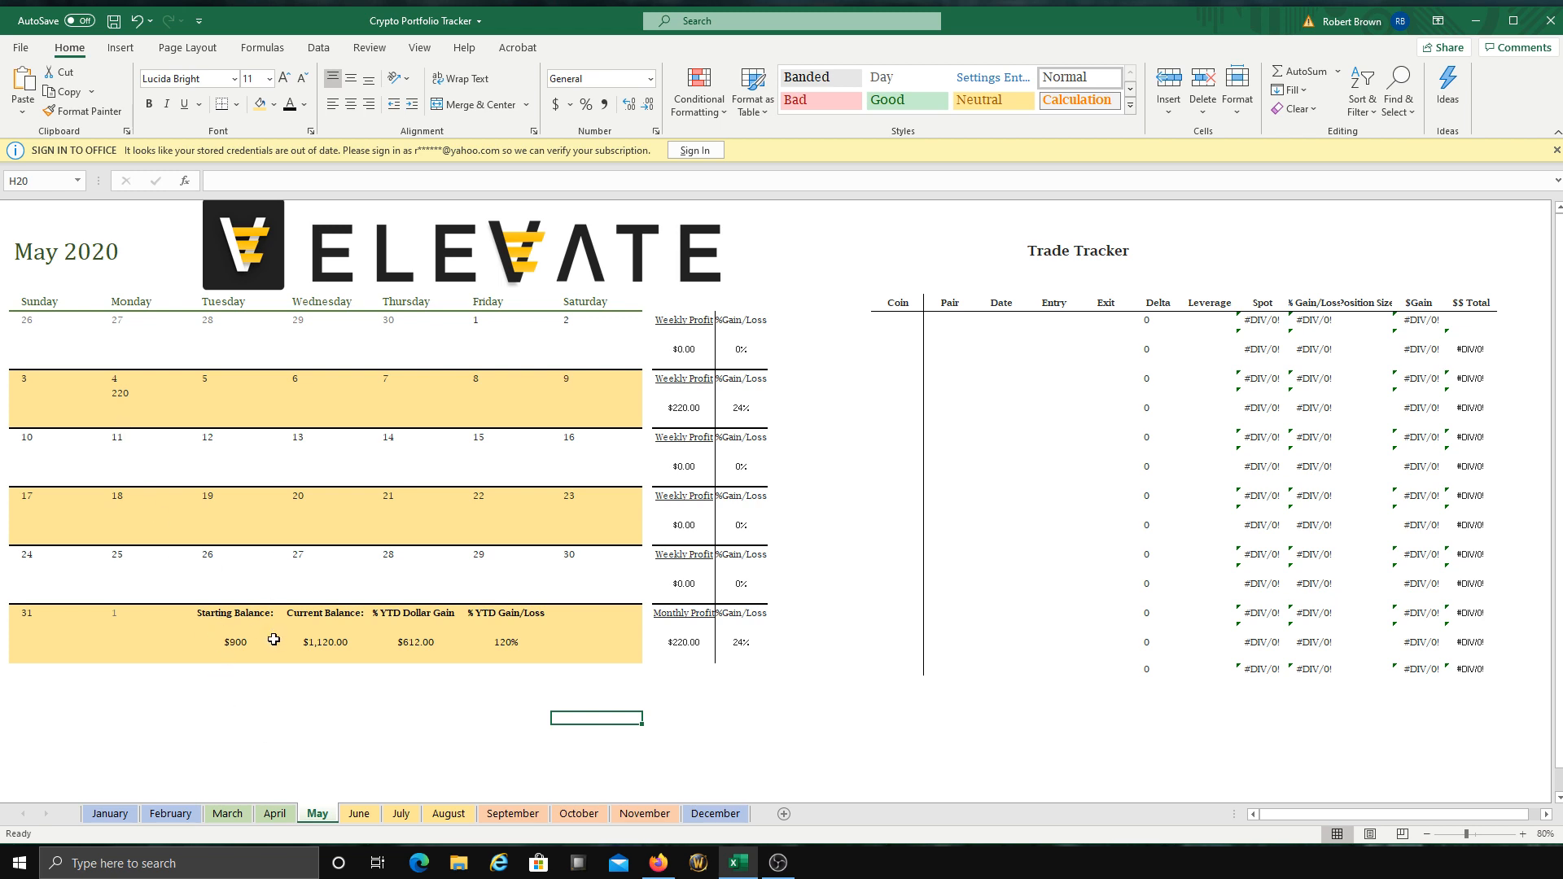
Step: Check April's current balance formula and the starting balance cells on the June, July and August sheets
left_click(280, 814)
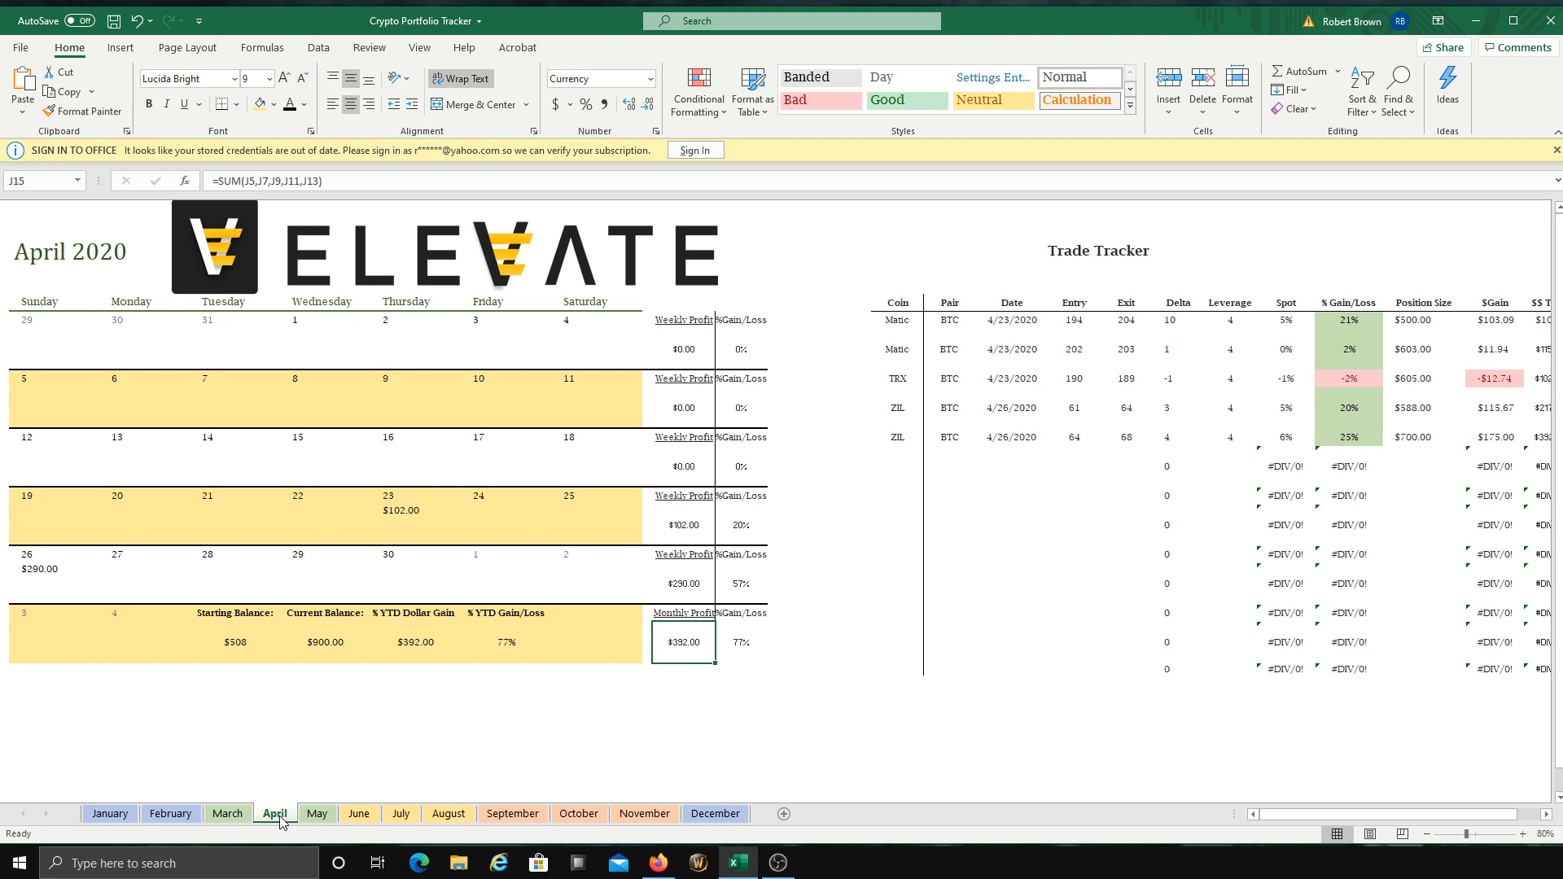
left_click(335, 637)
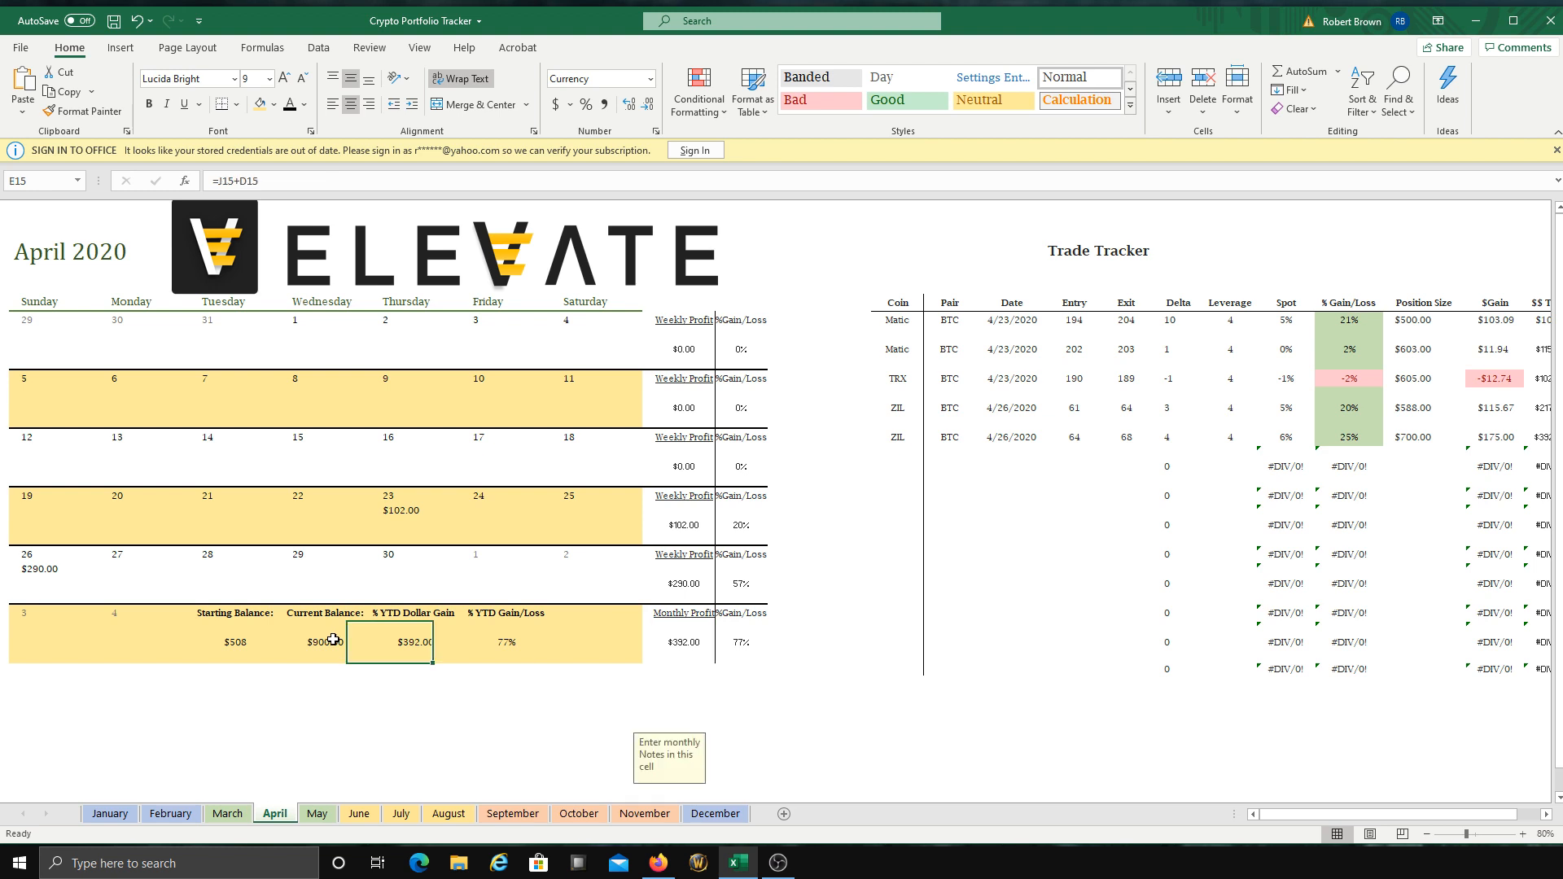
left_click(316, 814)
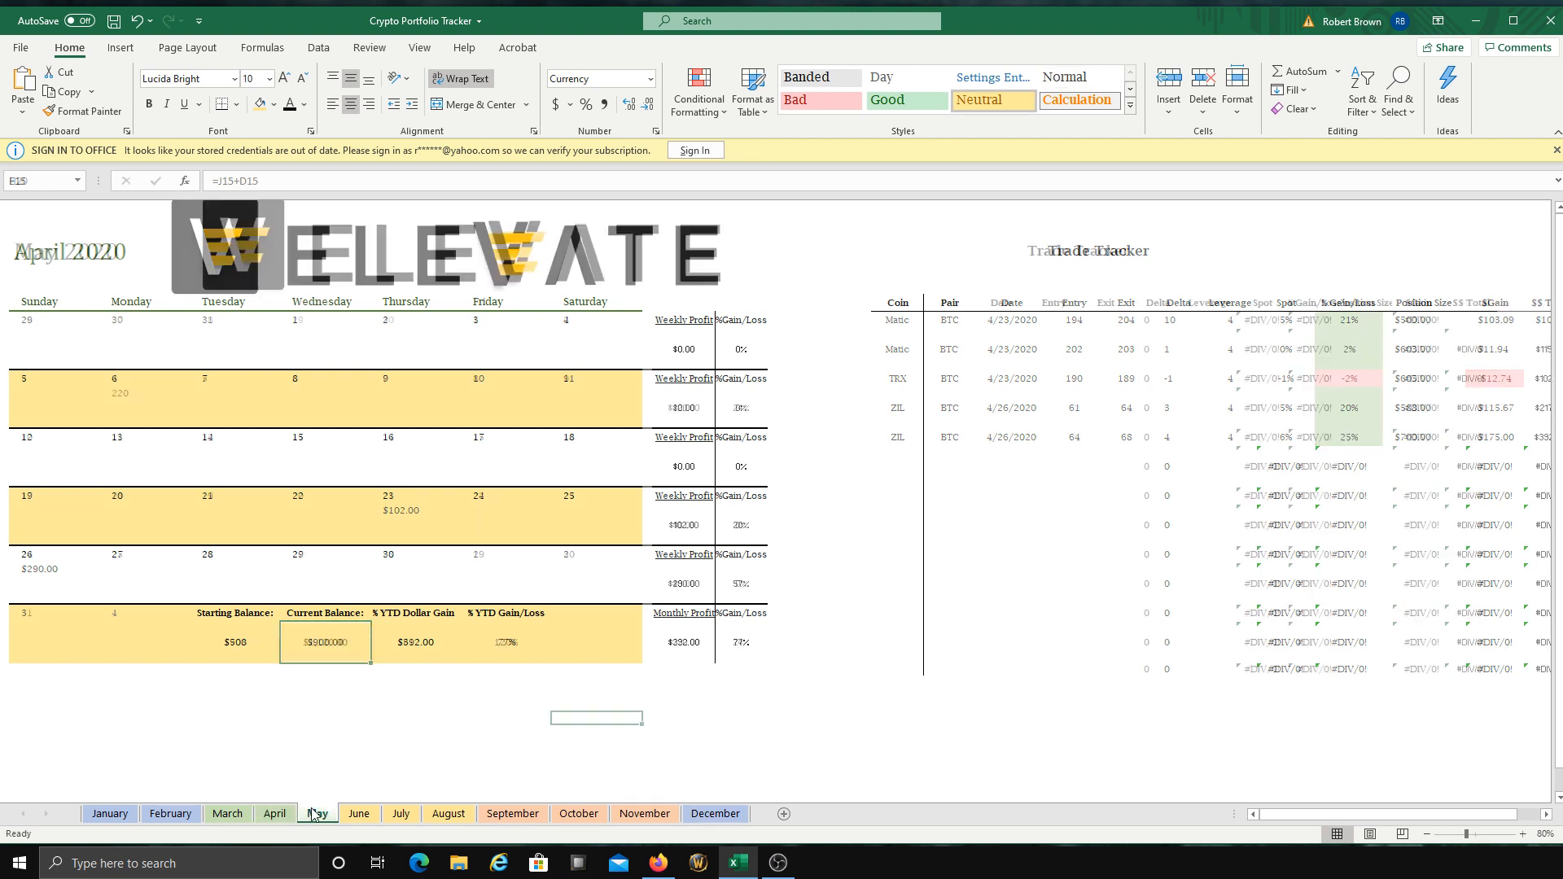
left_click(359, 814)
left_click(239, 634)
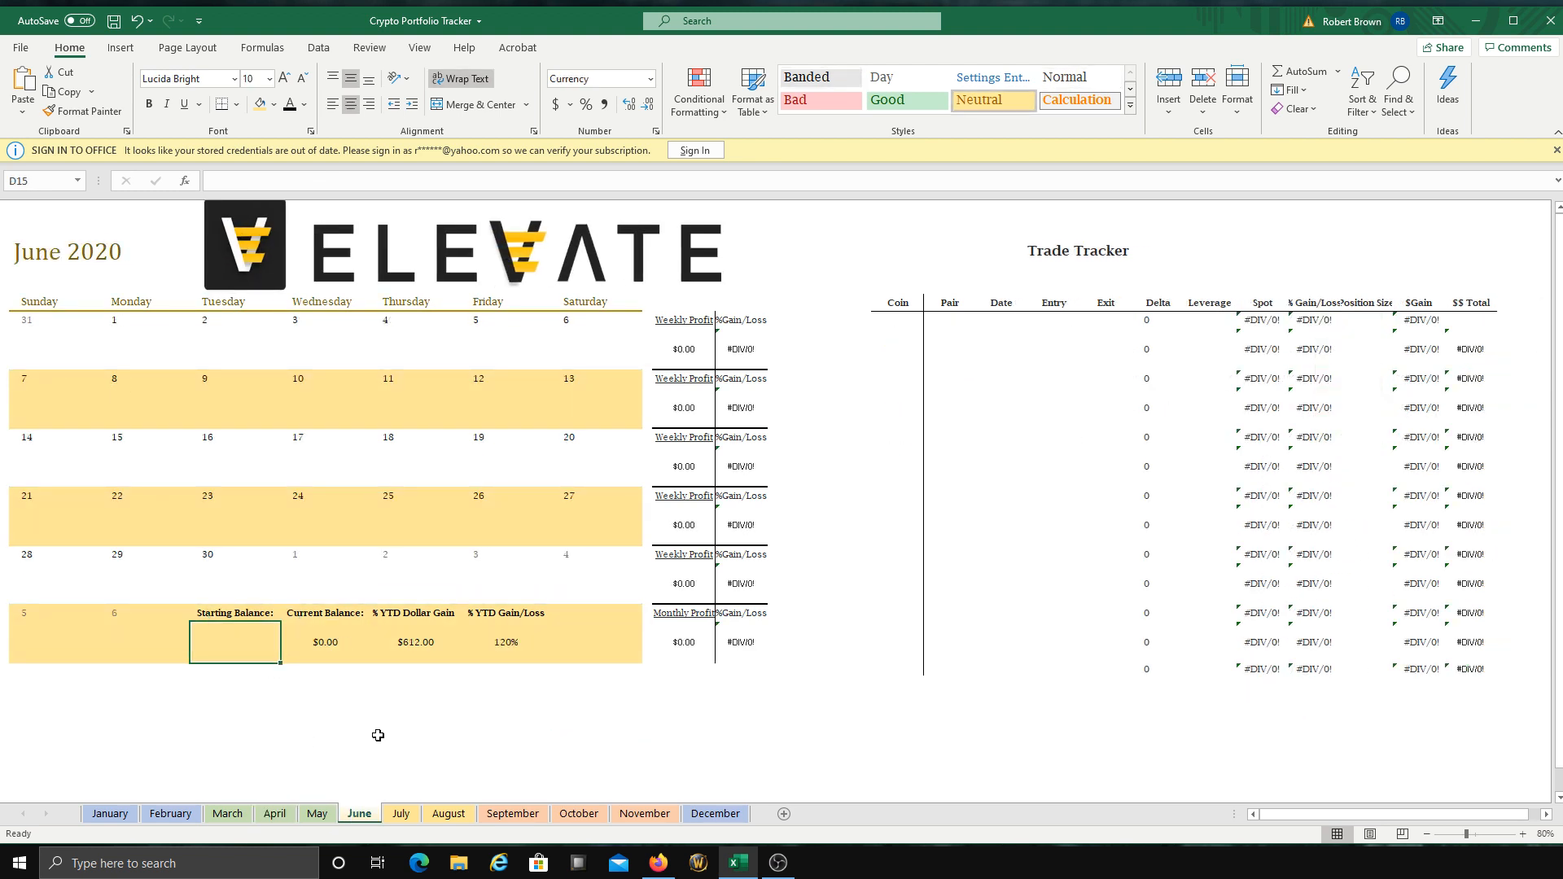
left_click(400, 814)
left_click(251, 655)
left_click(449, 814)
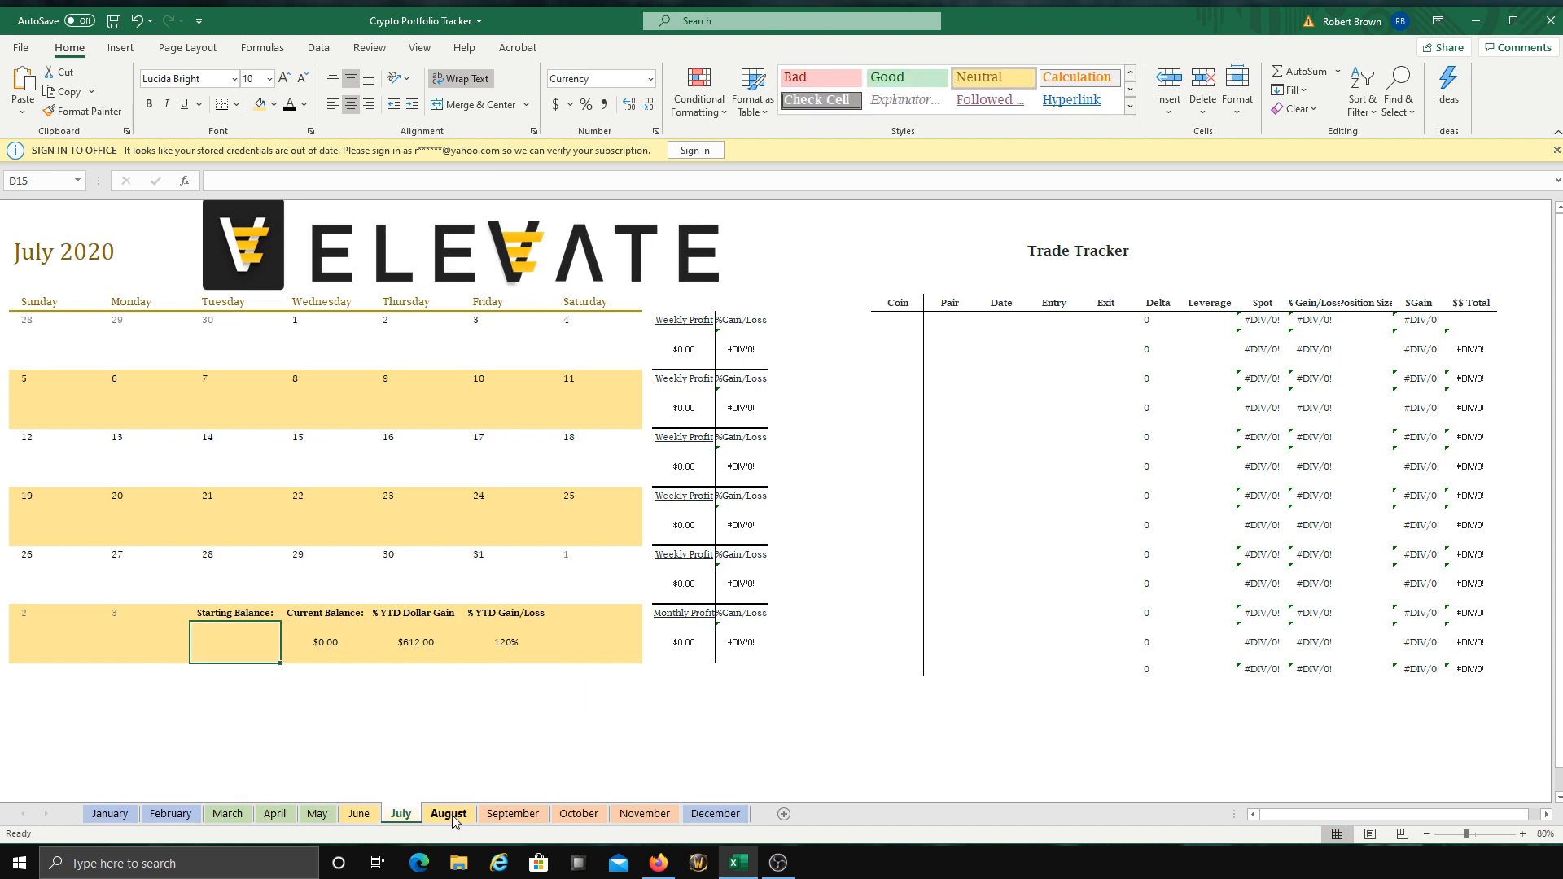
left_click(249, 658)
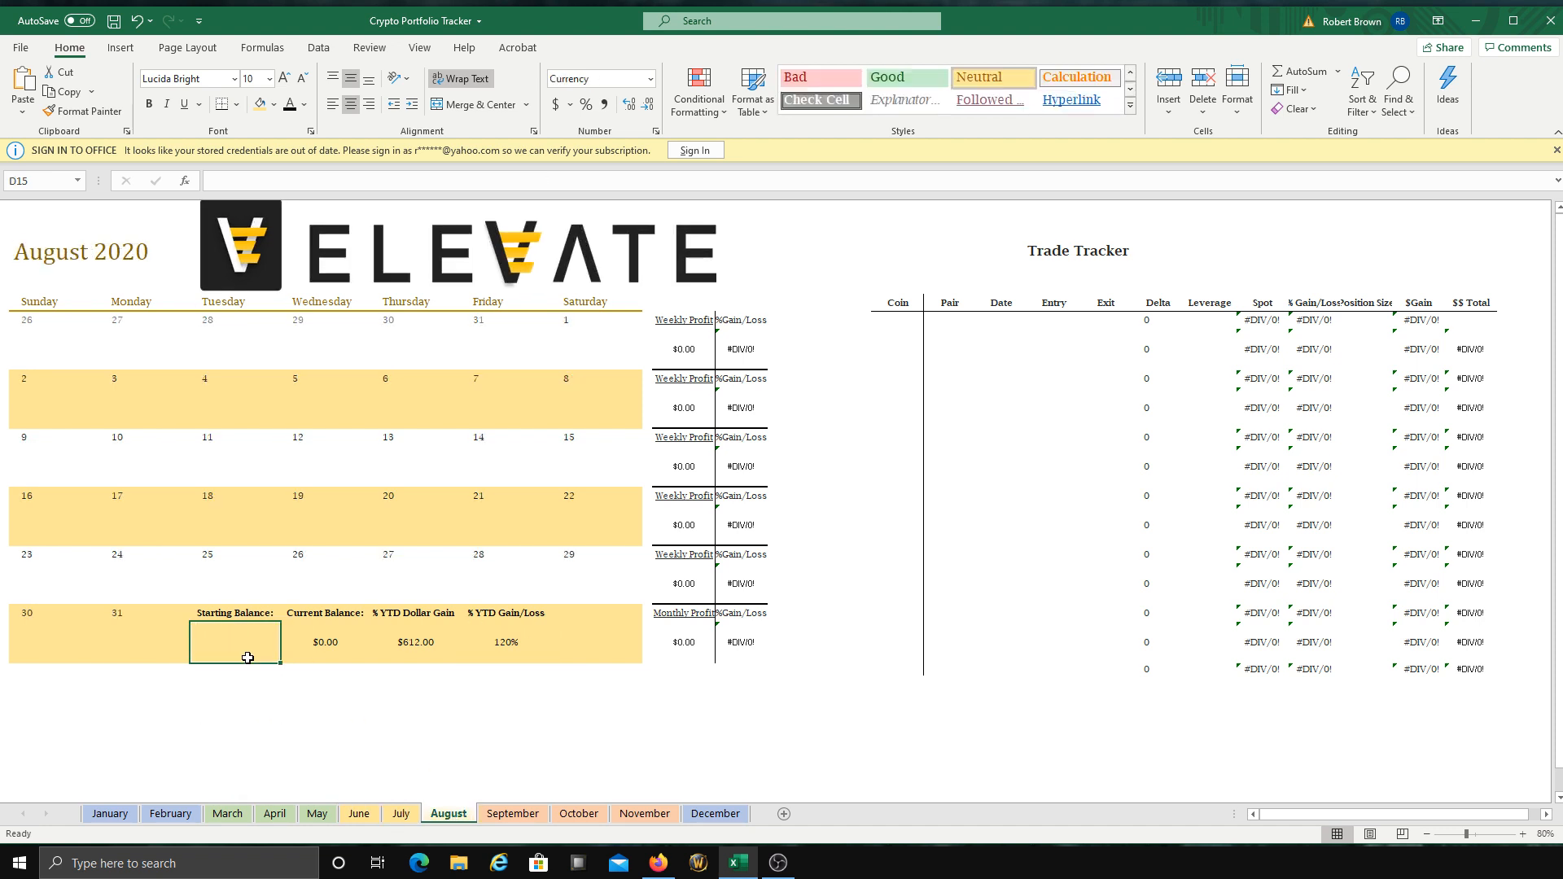
Step: Check the starting balance cell on the May sheet
left_click(317, 814)
left_click(240, 638)
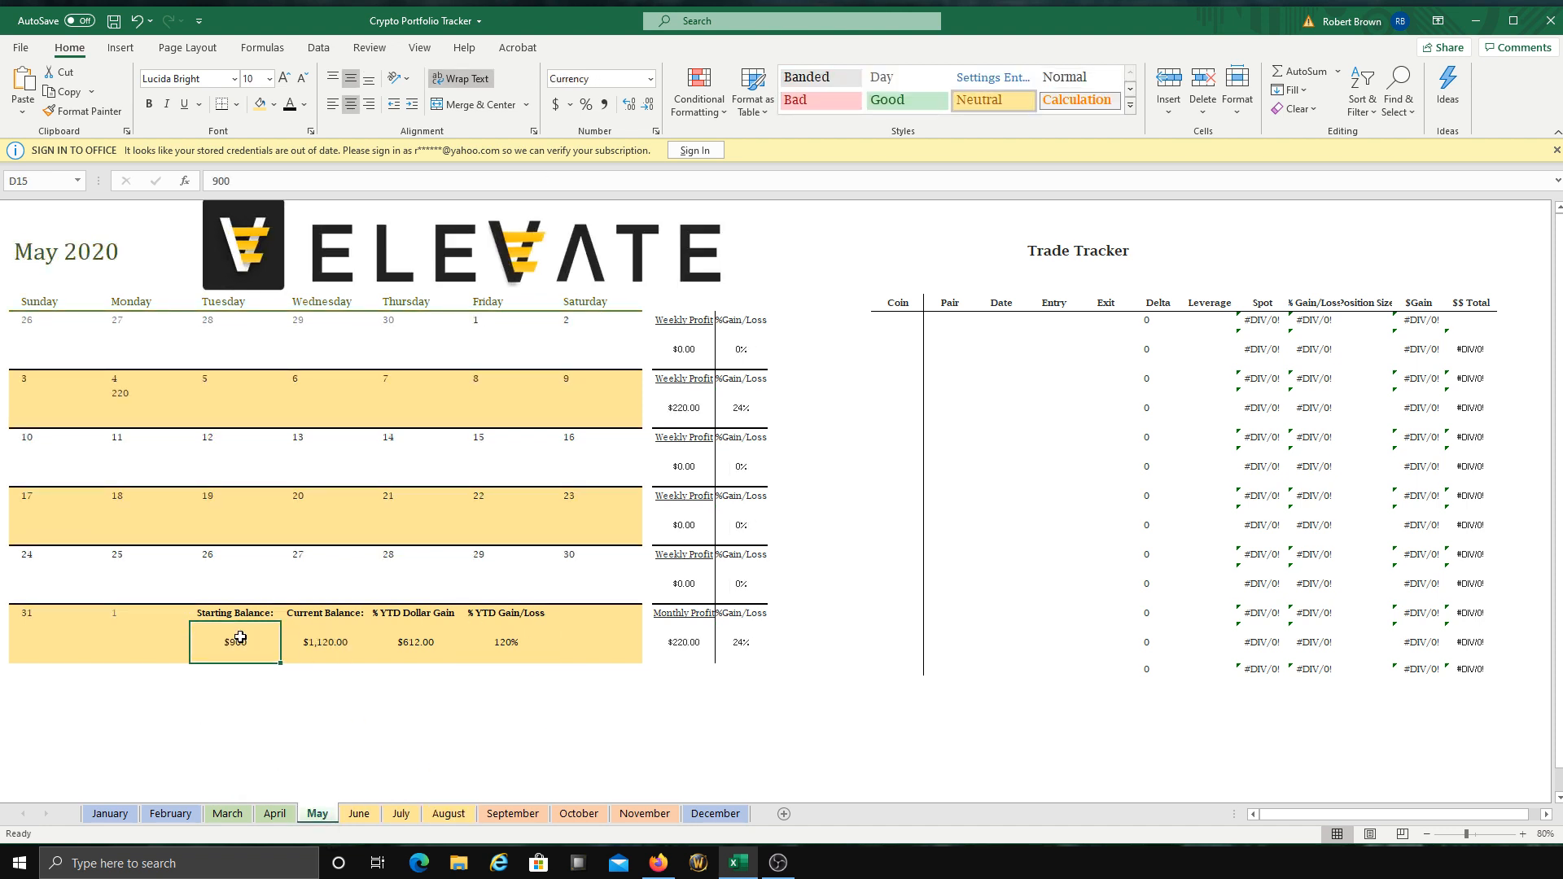
left_click(271, 716)
left_click(238, 654)
left_click(319, 694)
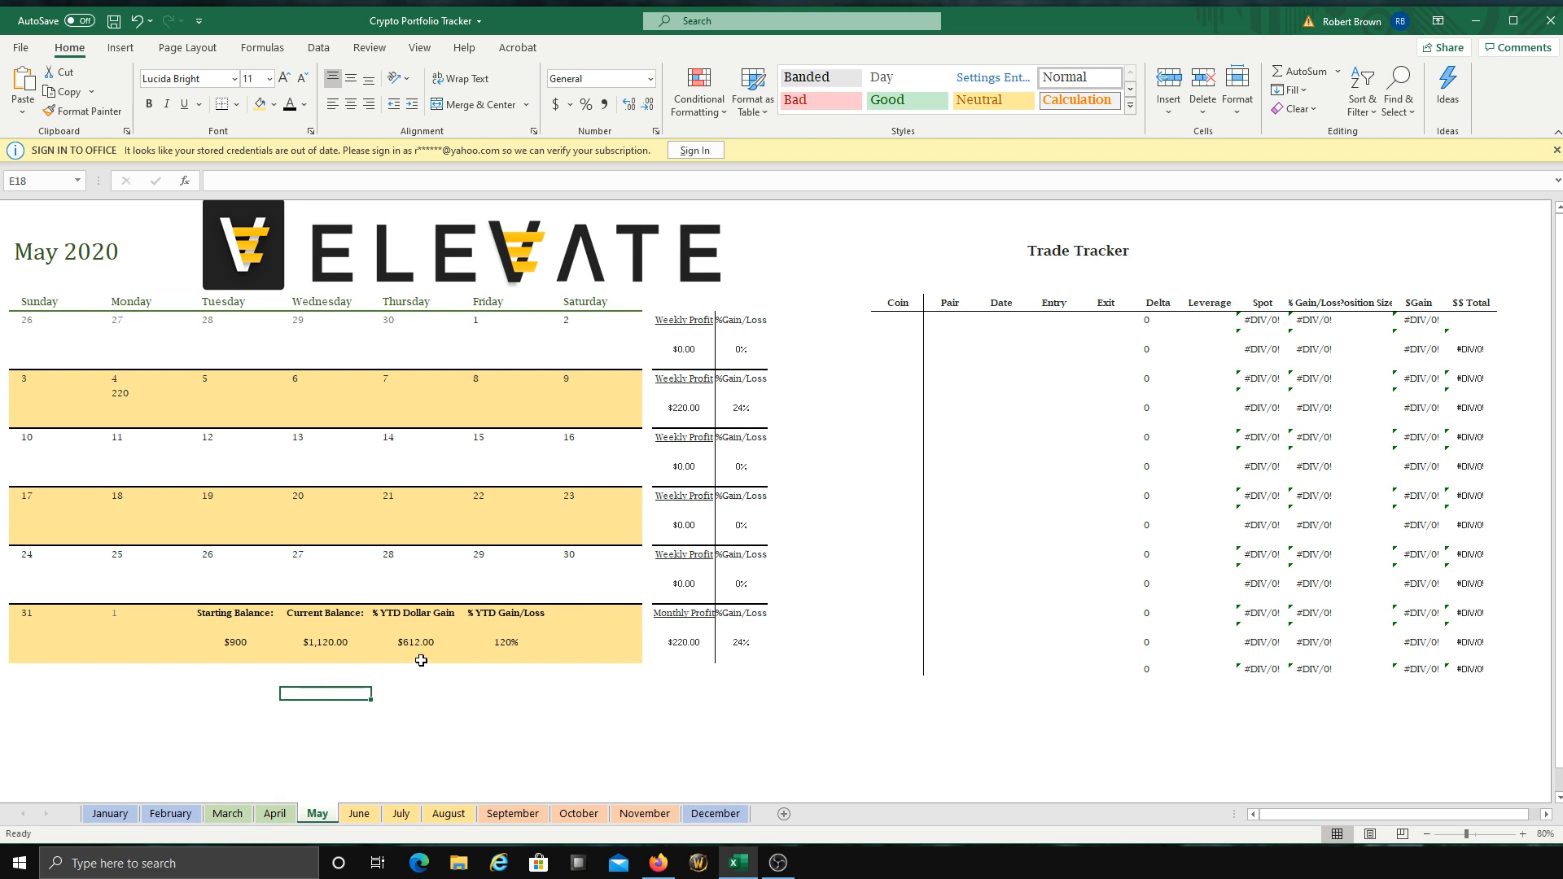
Step: Clear the daily profit for May 4
left_click(131, 390)
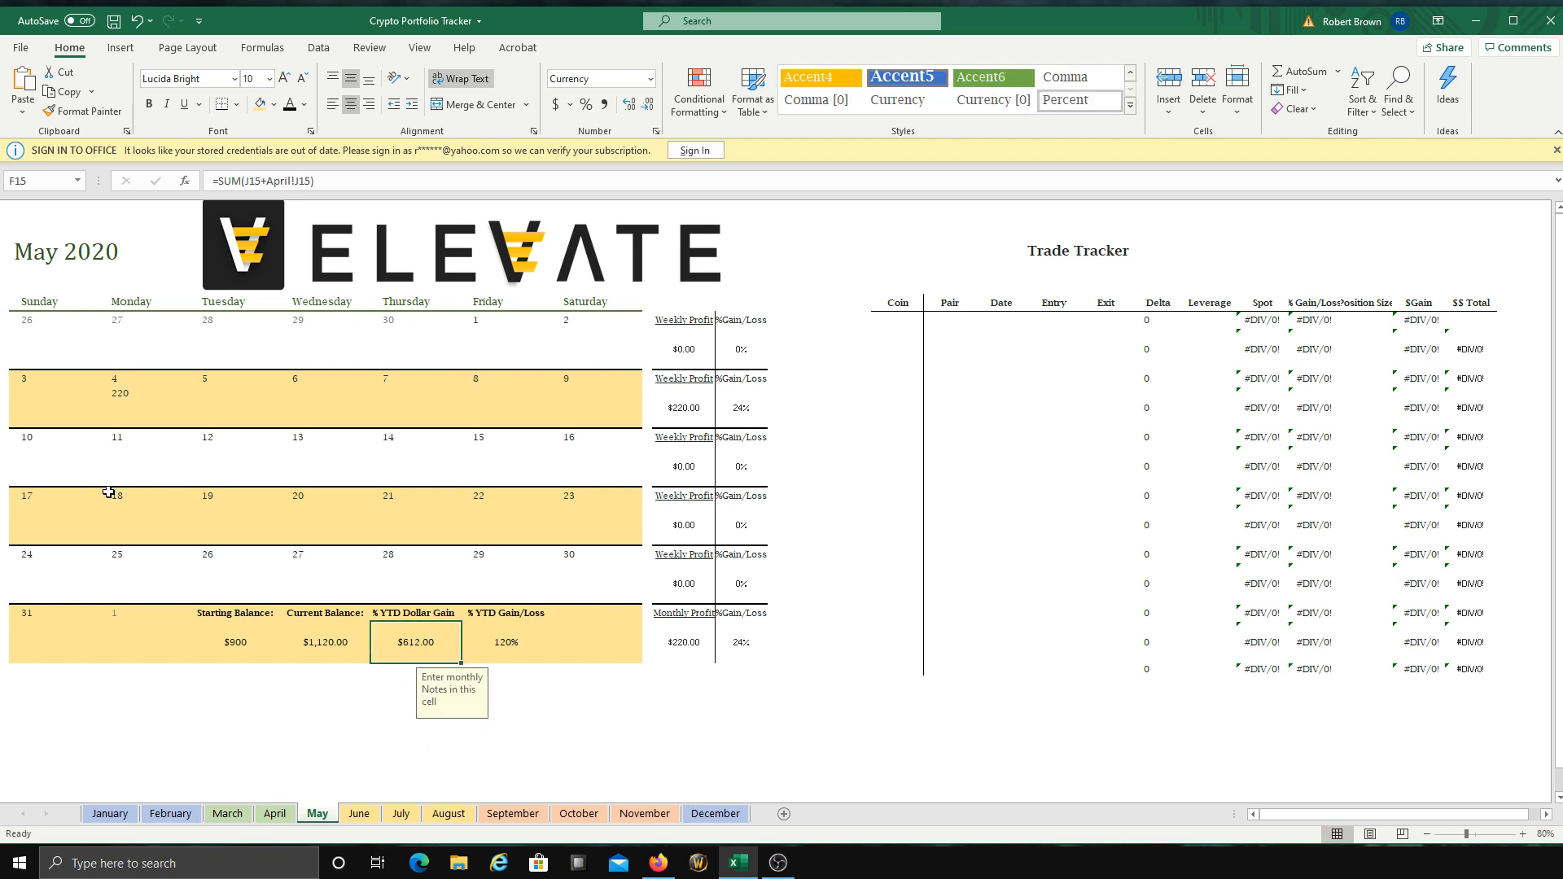
key("Delete")
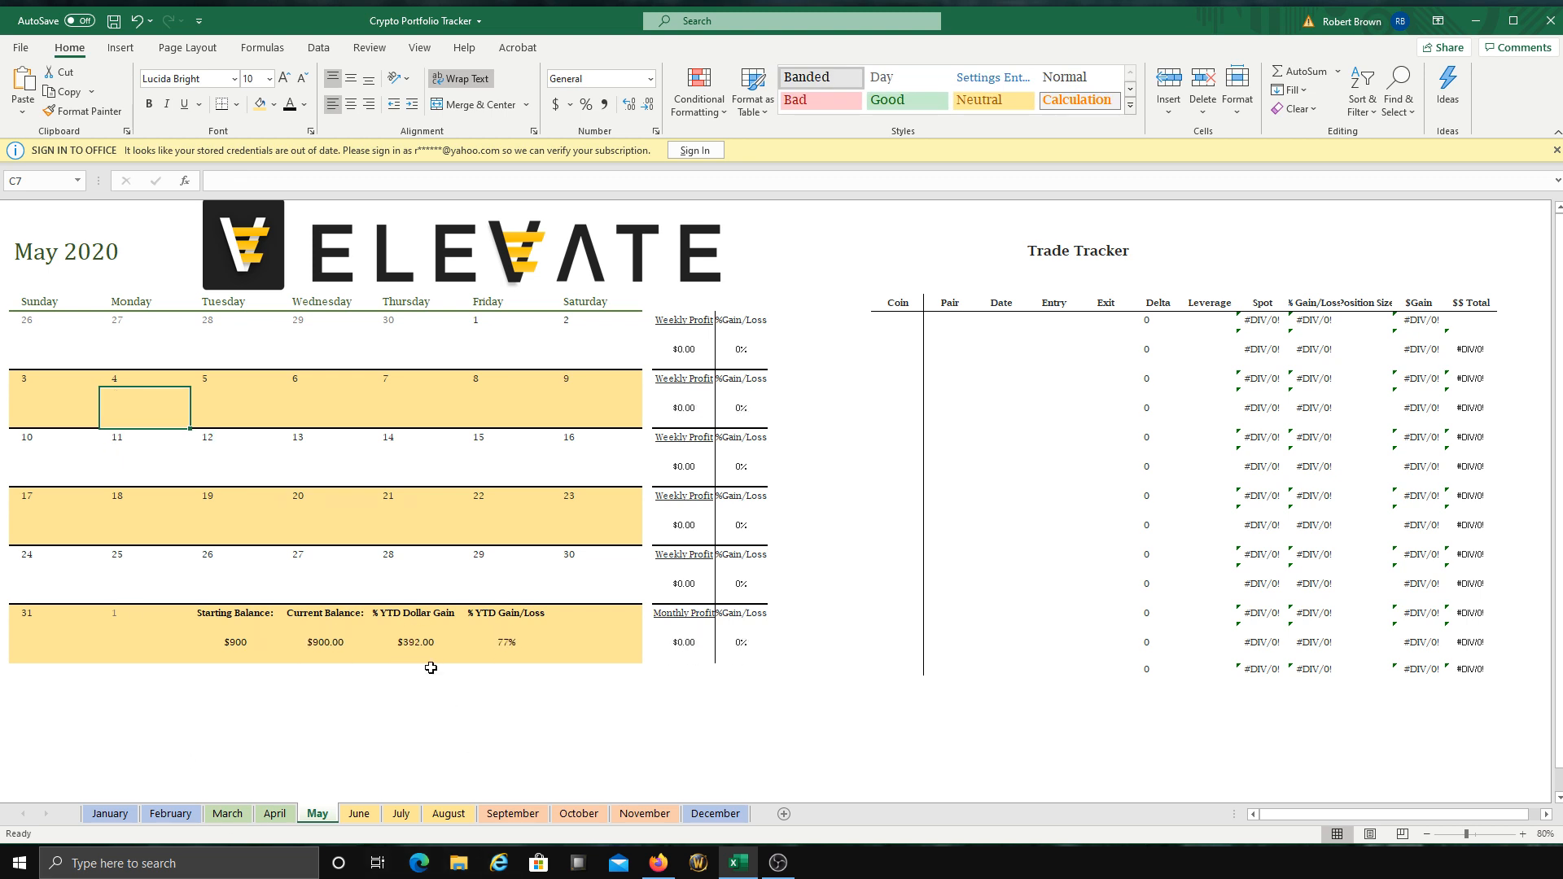
Step: Compare the YTD dollar gain formulas on the May and April sheets
left_click(429, 651)
left_click(279, 815)
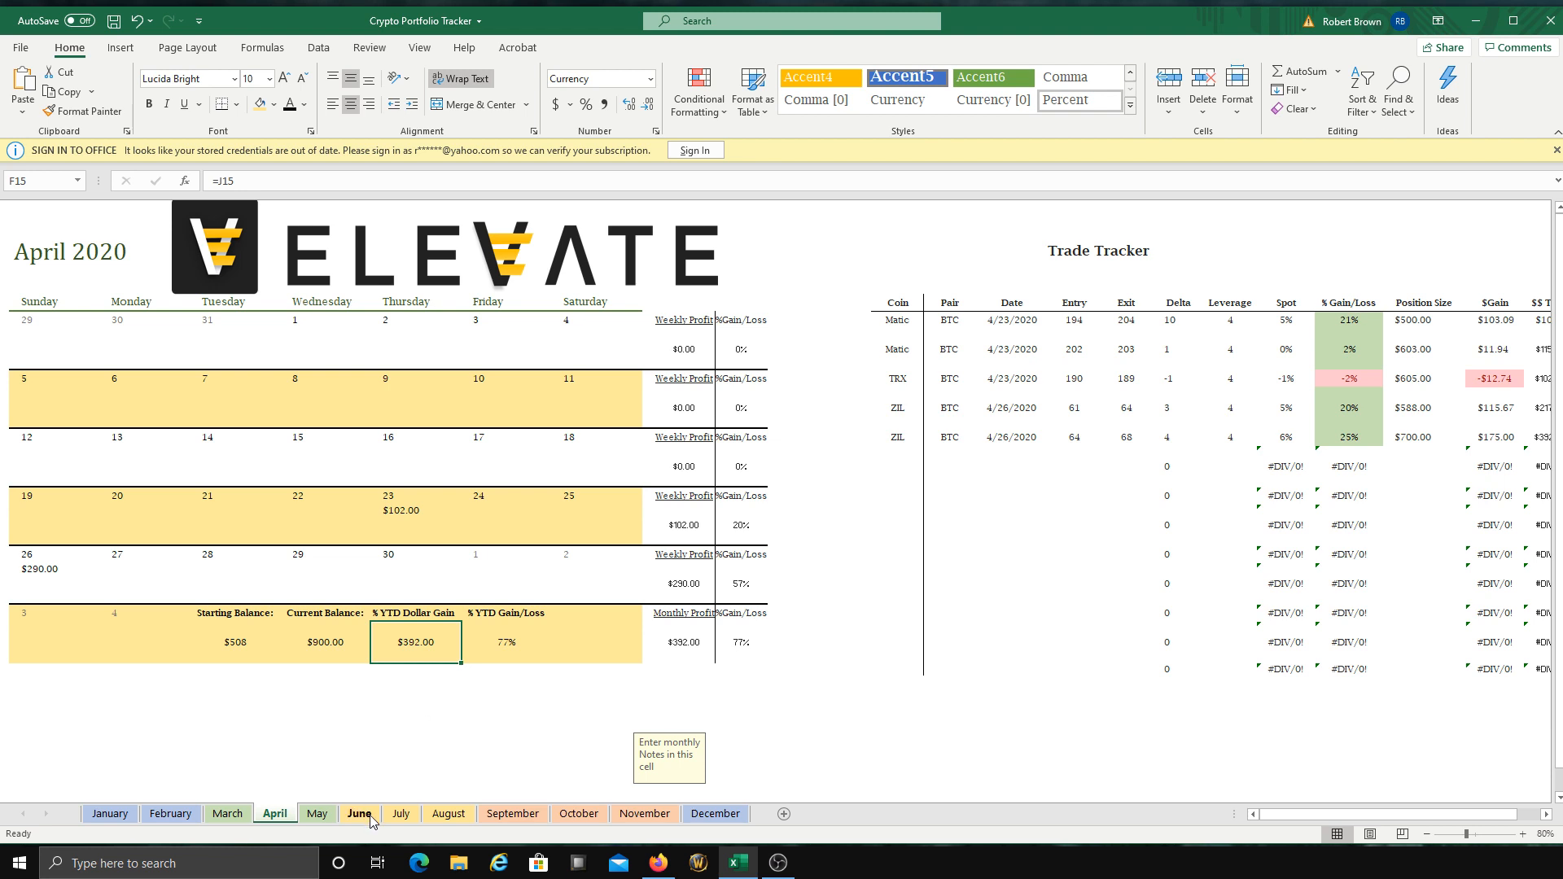
left_click(329, 814)
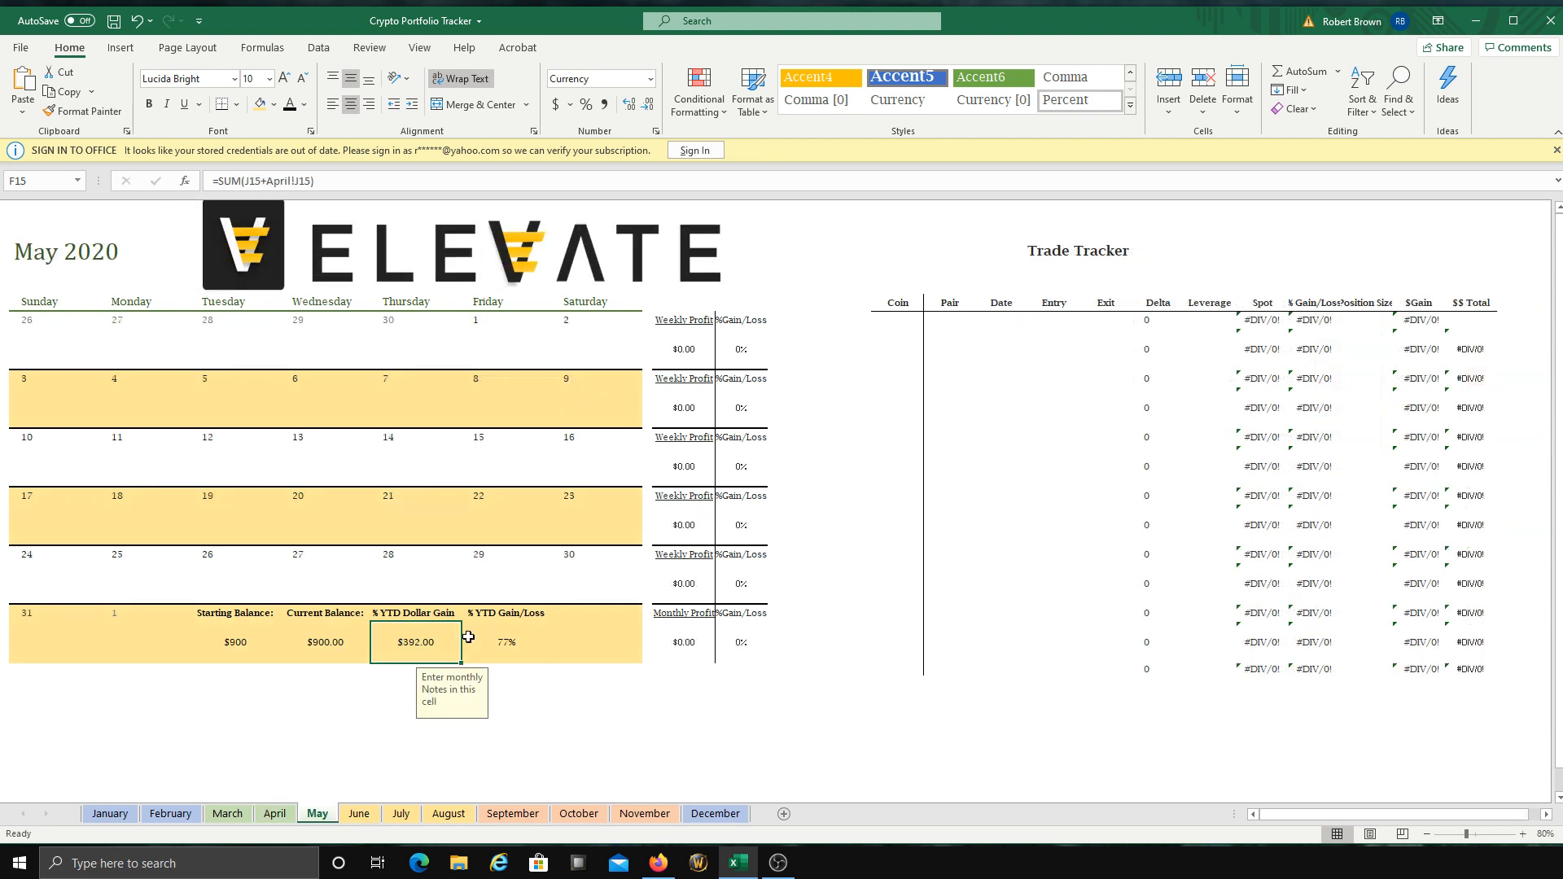
left_click(531, 708)
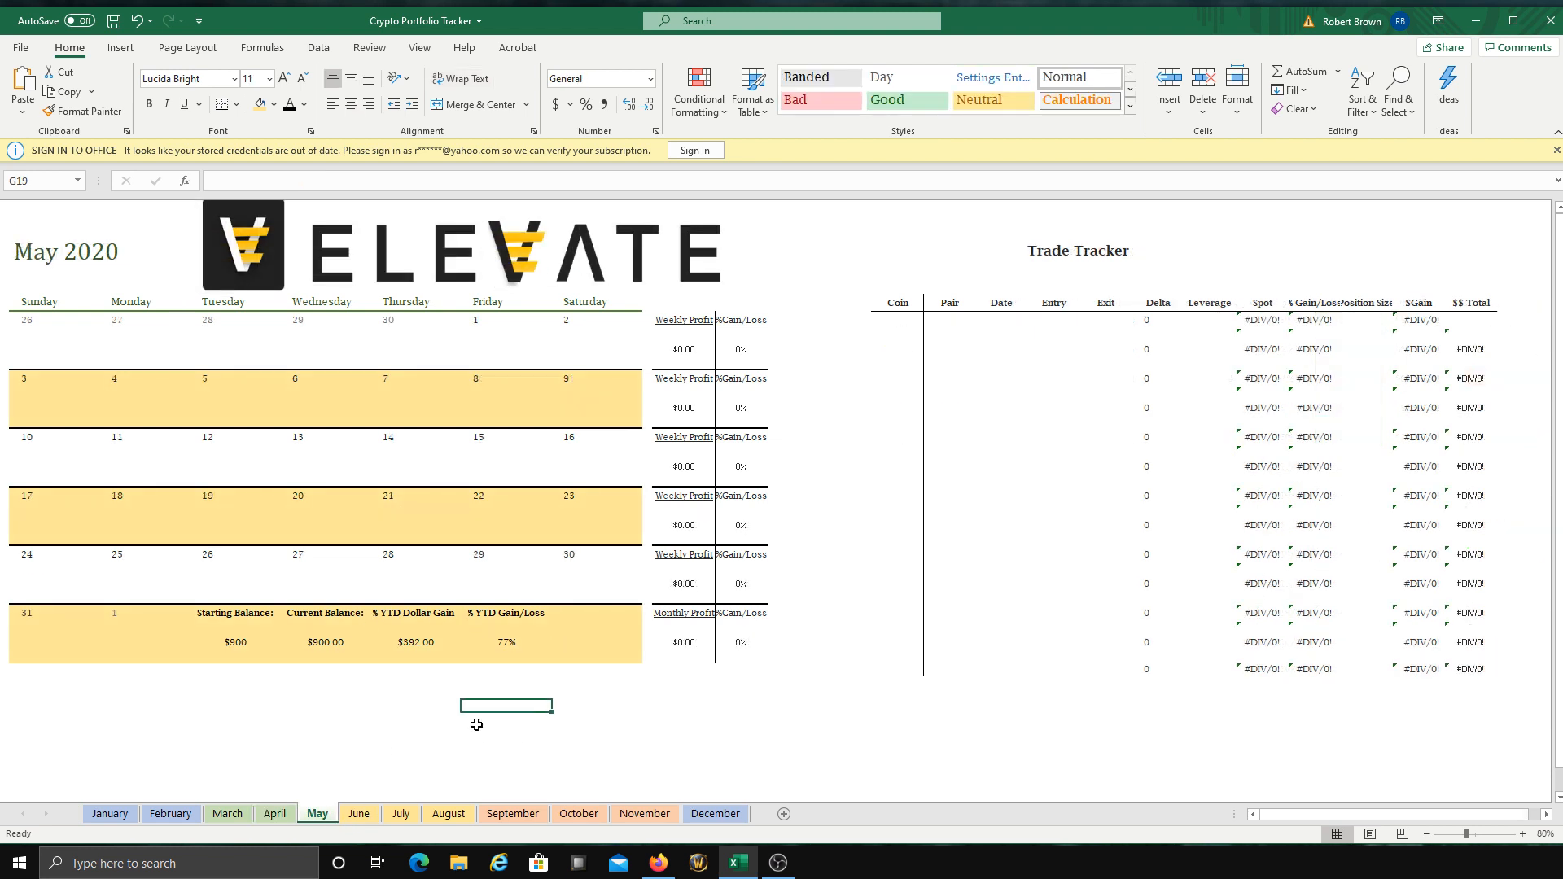
Step: Enter daily profits of 250 for May 4 and 120 for May 7 on the May sheet
left_click(135, 408)
type("250")
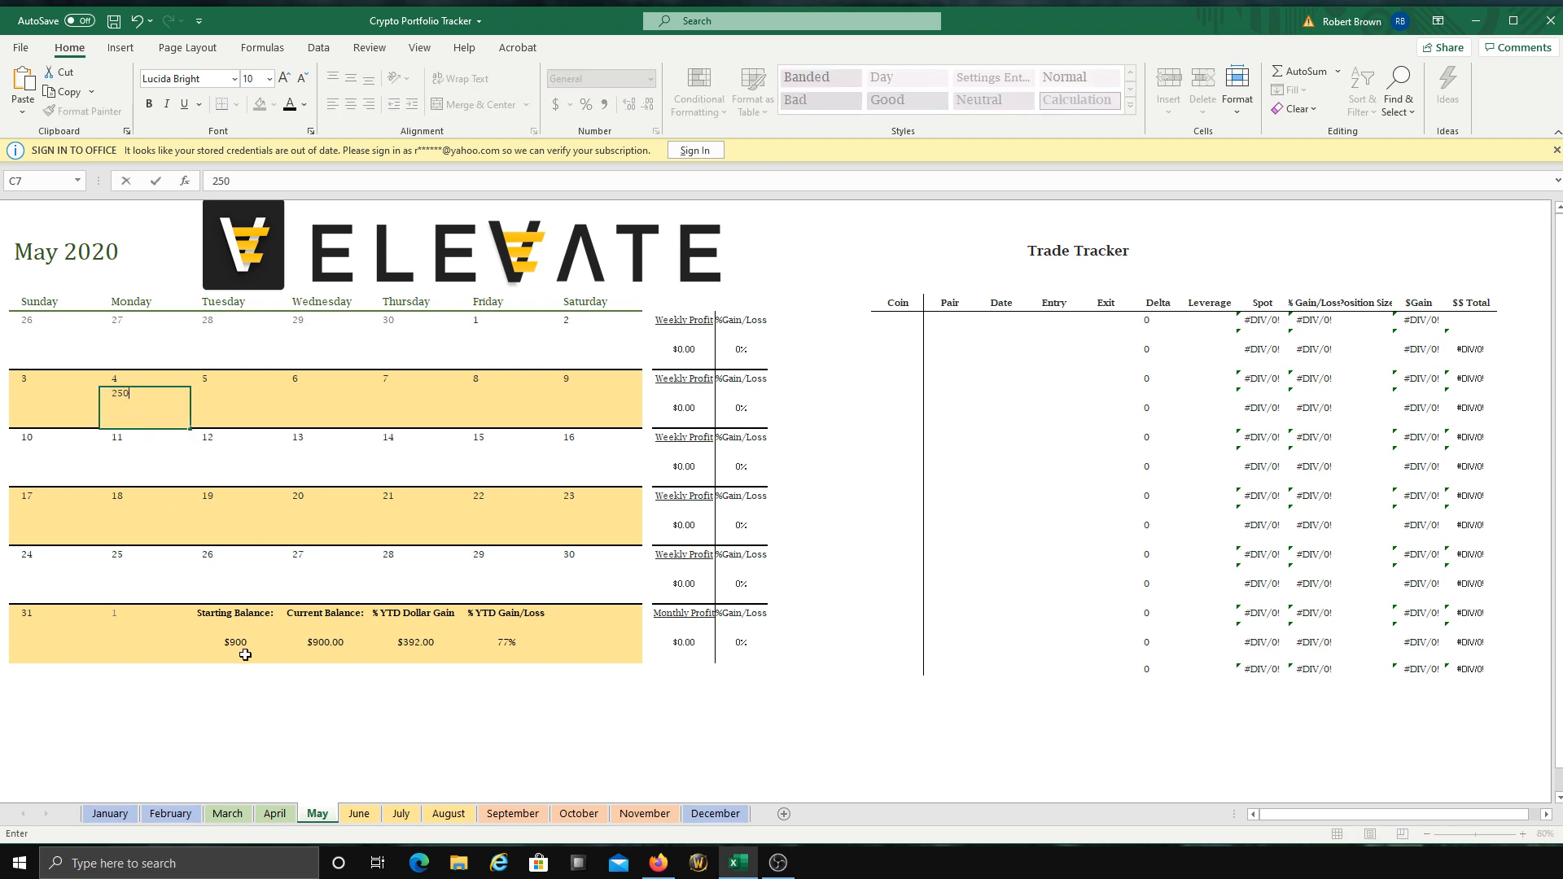
left_click(284, 729)
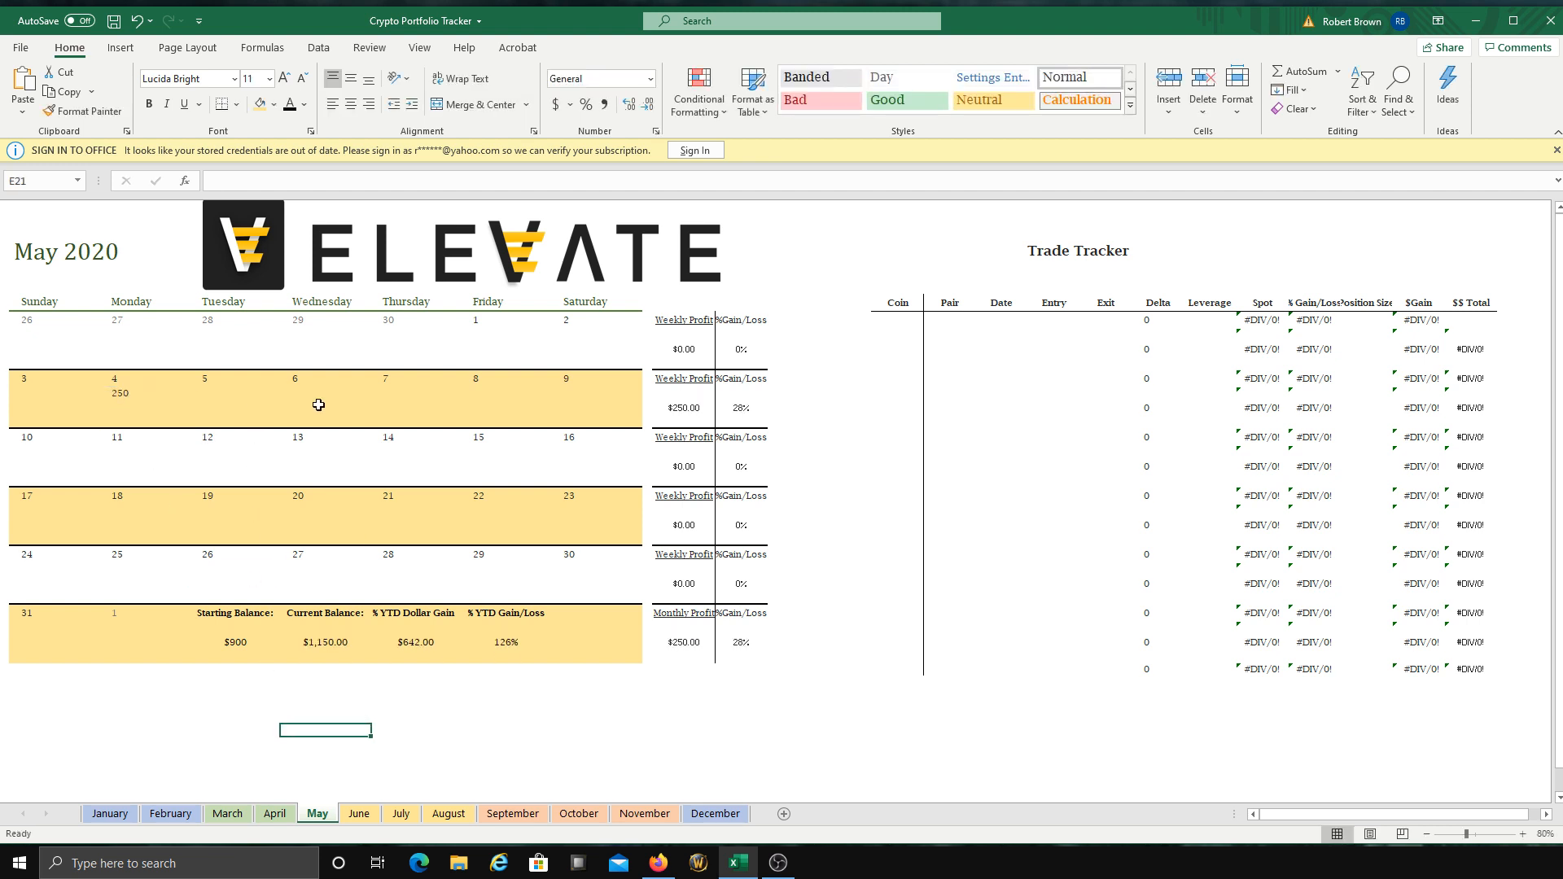
left_click(380, 412)
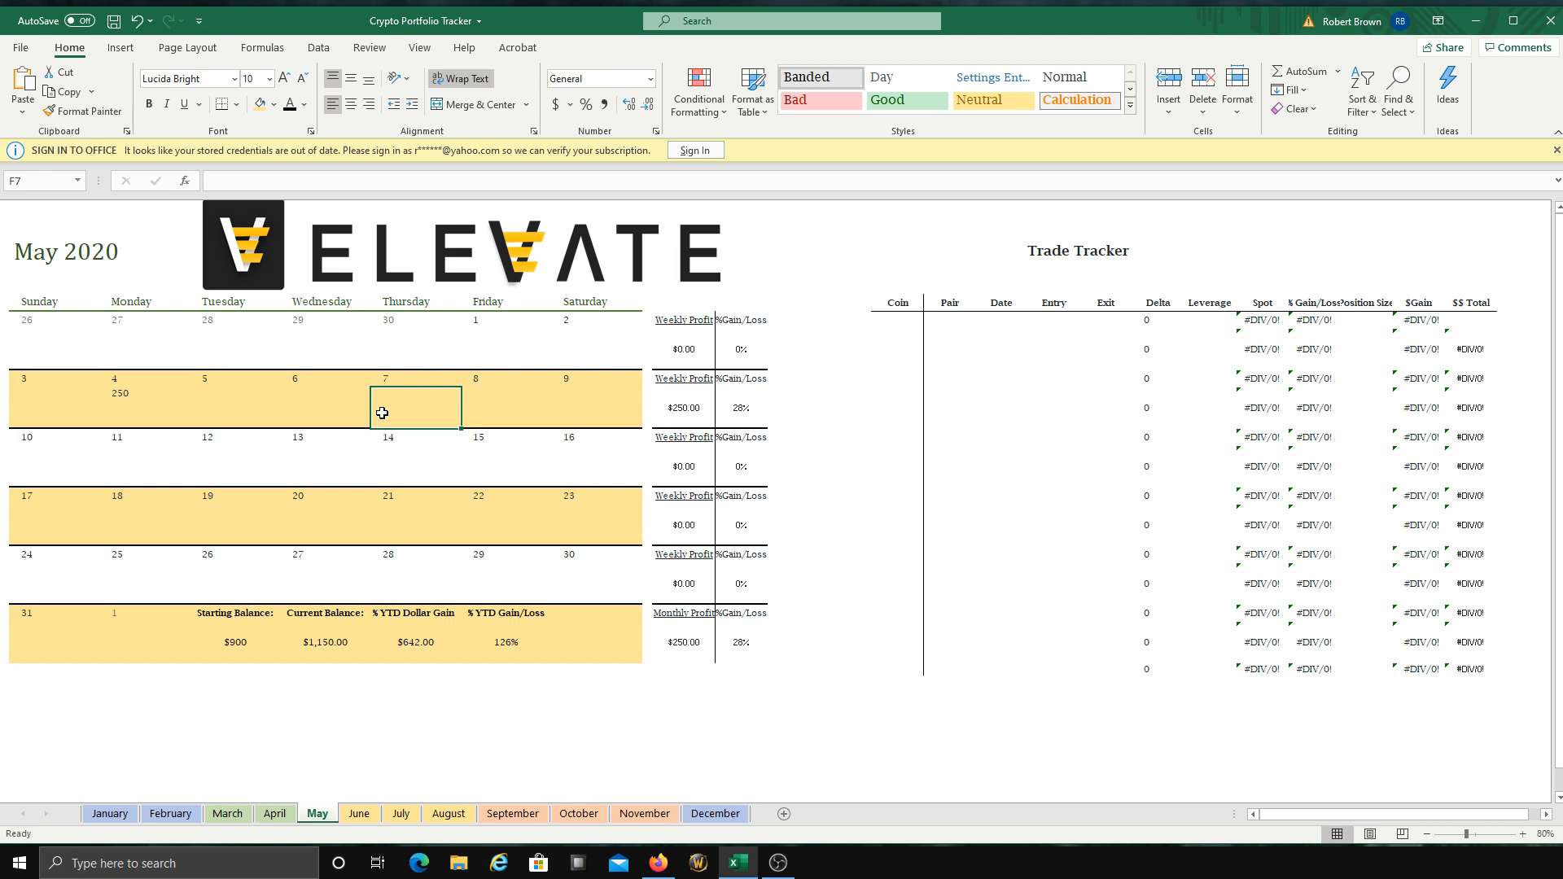
type("120")
left_click(386, 710)
Step: Enter daily profits of 76 for May 12, 54 for May 13 and 100 for May 15
left_click(208, 471)
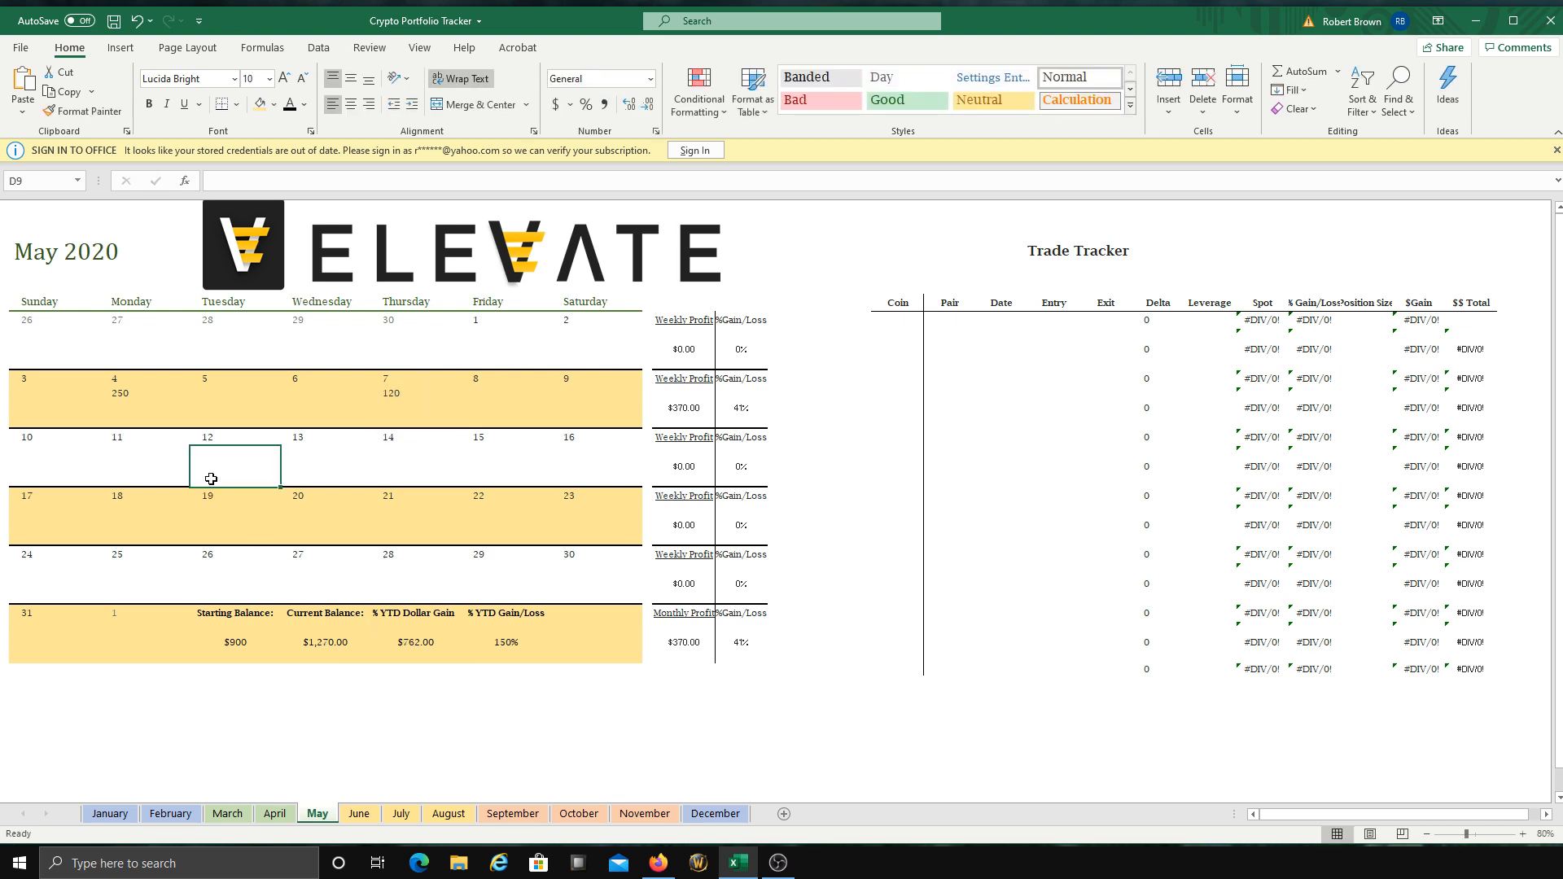
type("76")
left_click(310, 463)
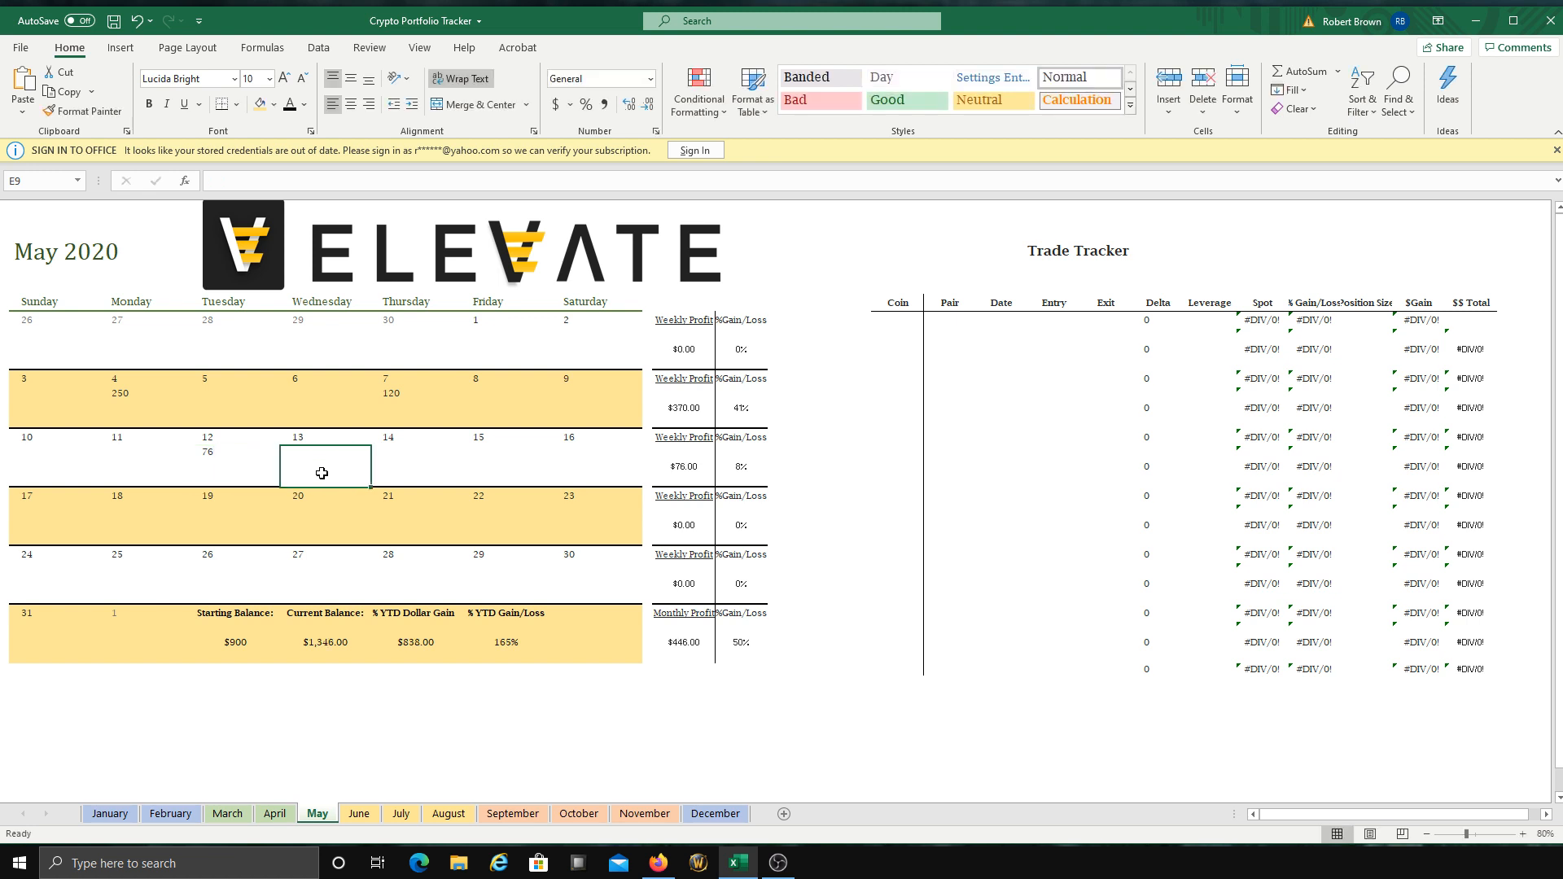
type("54")
left_click(369, 714)
left_click(497, 433)
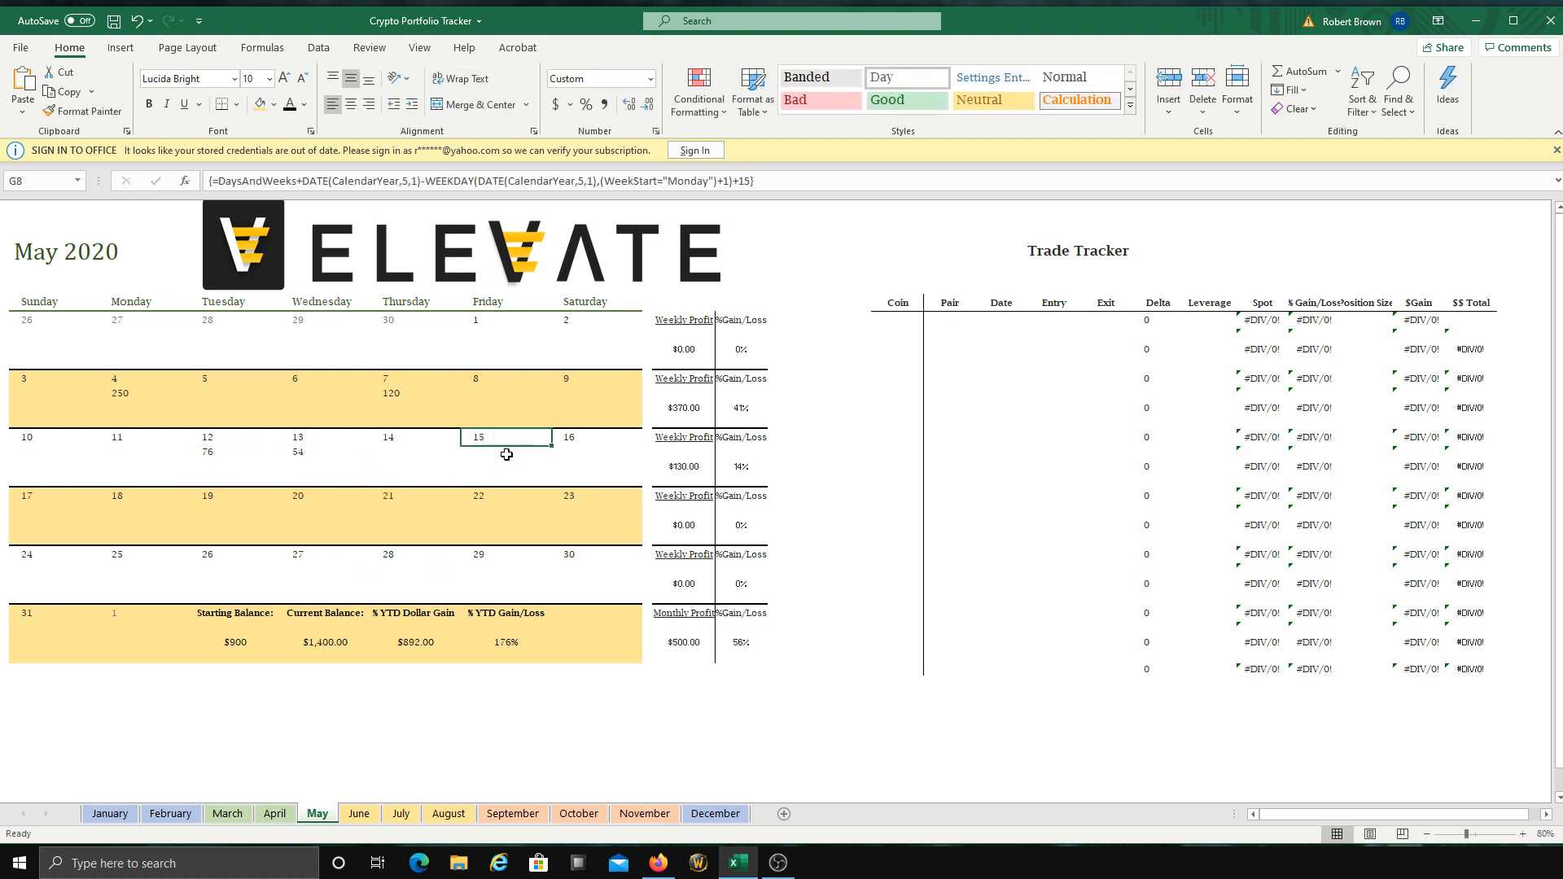
left_click(506, 454)
type("100")
left_click(415, 754)
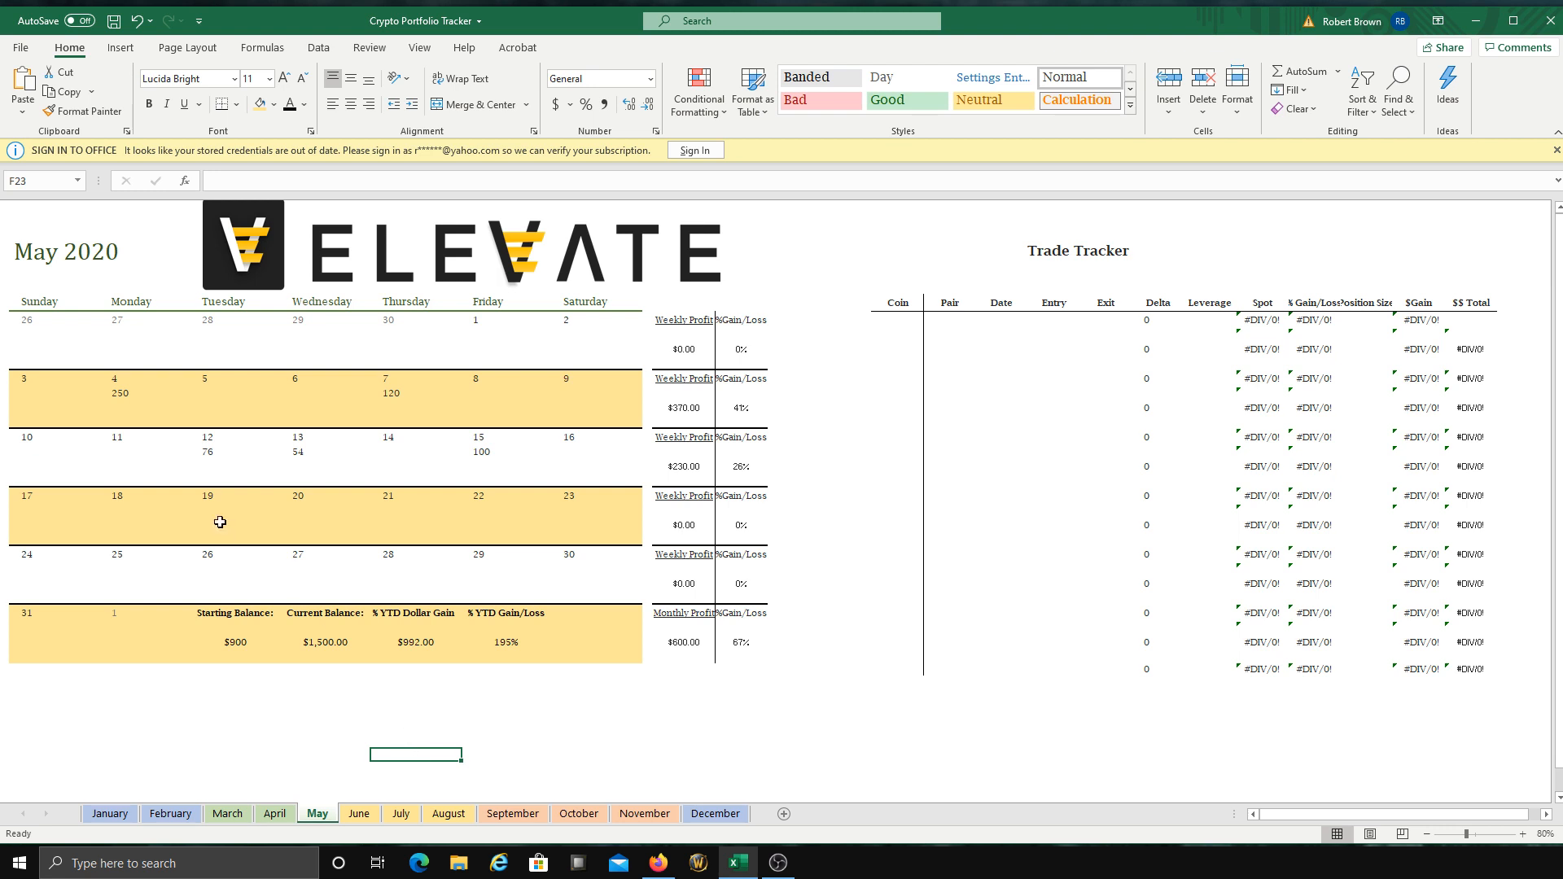
Step: Enter daily profits of 350 for May 19, 450 for May 21 and 546 for May 22, and check that week's profit formula
left_click(137, 527)
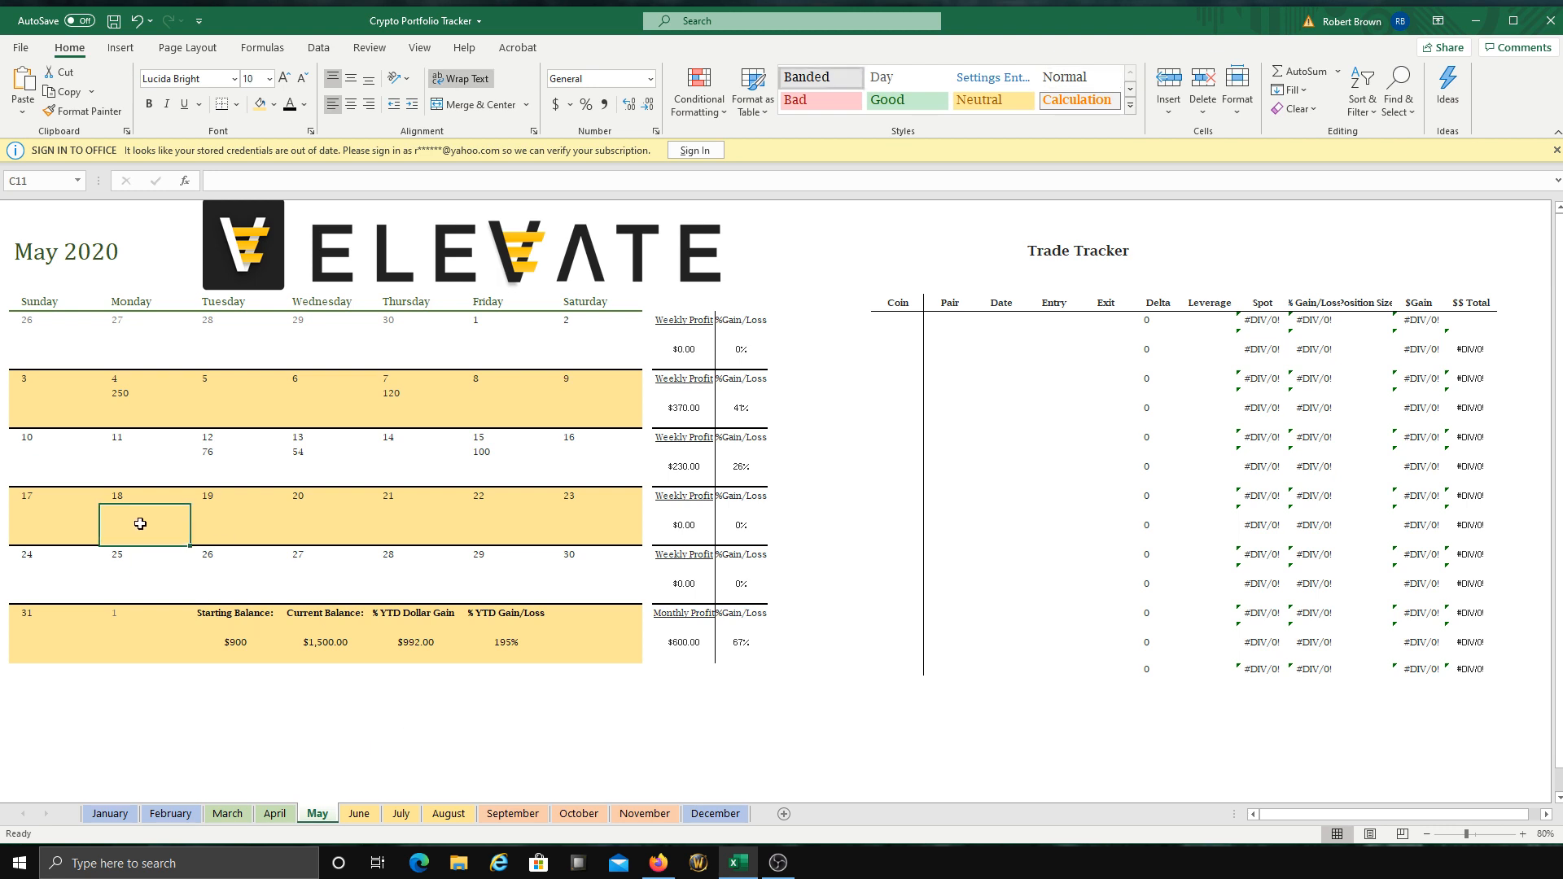
left_click(72, 525)
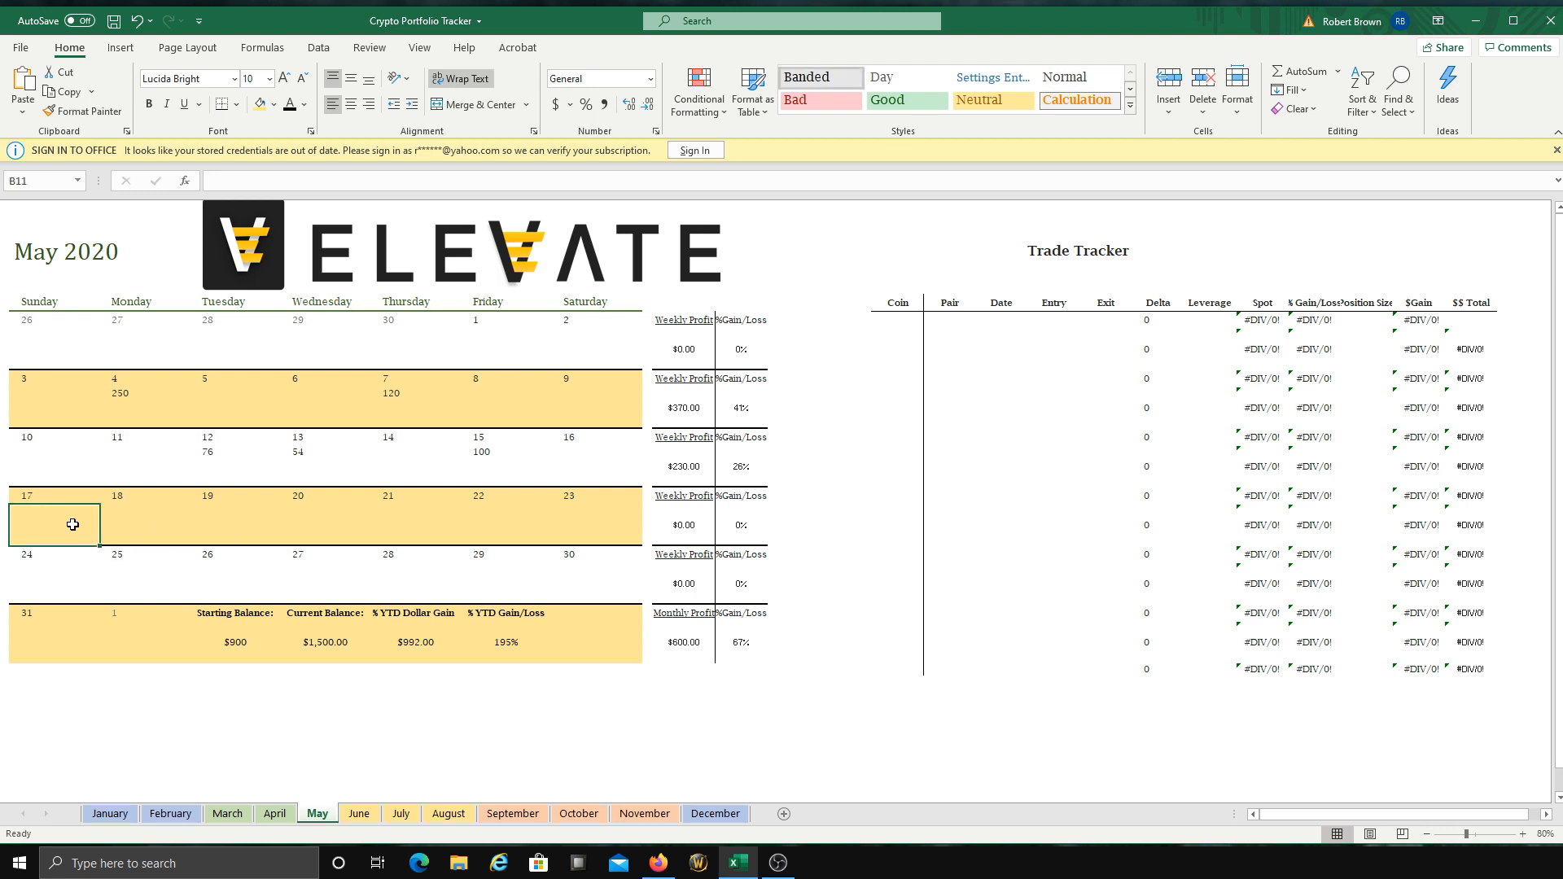
left_click(216, 522)
type("350")
left_click(378, 523)
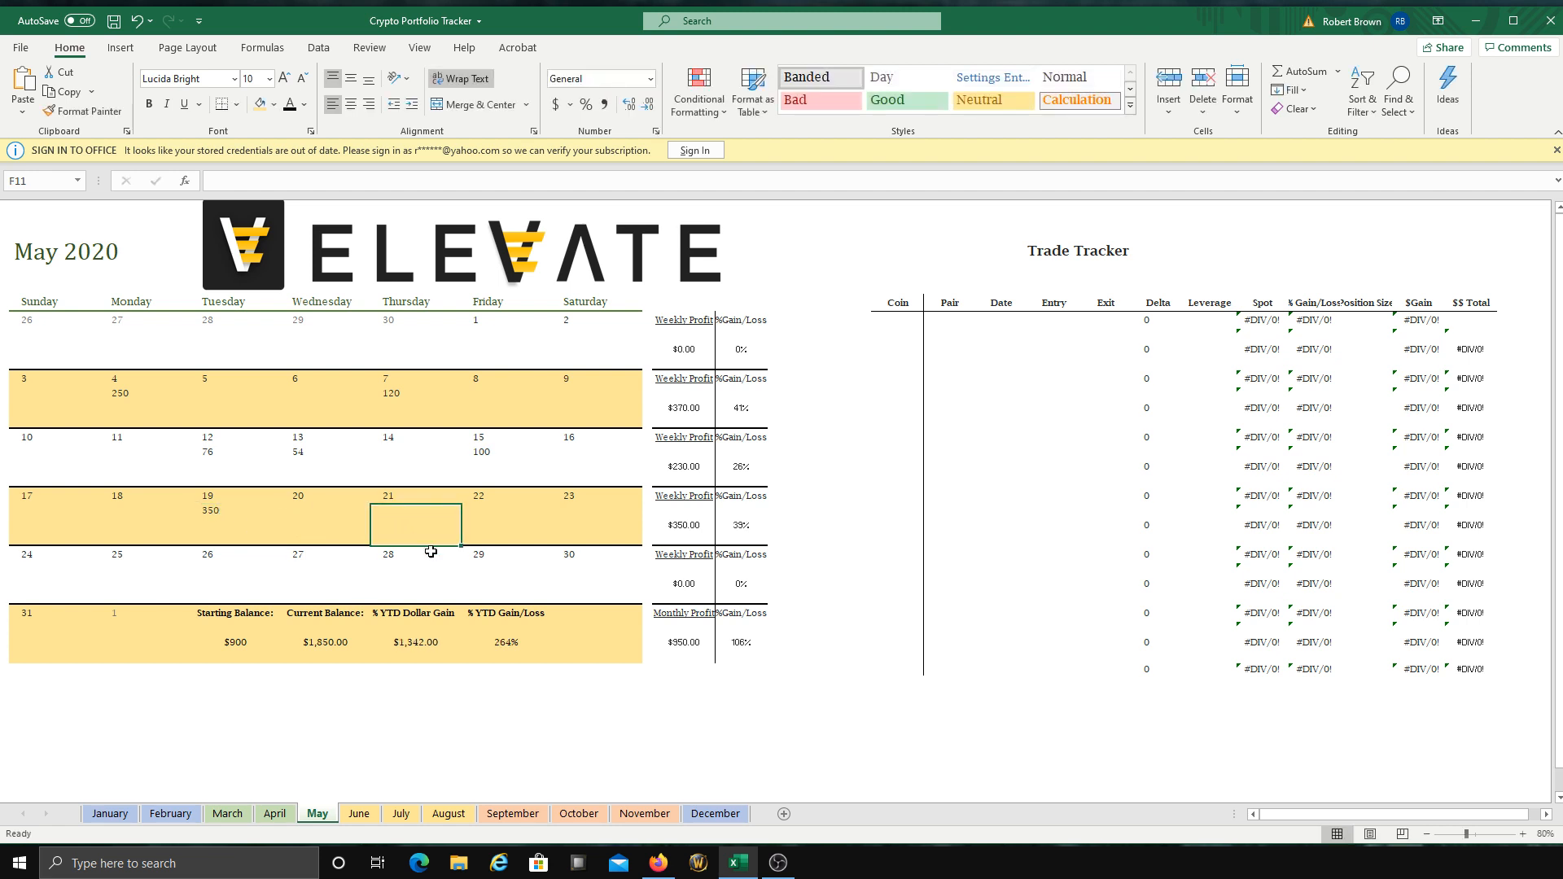
type("450")
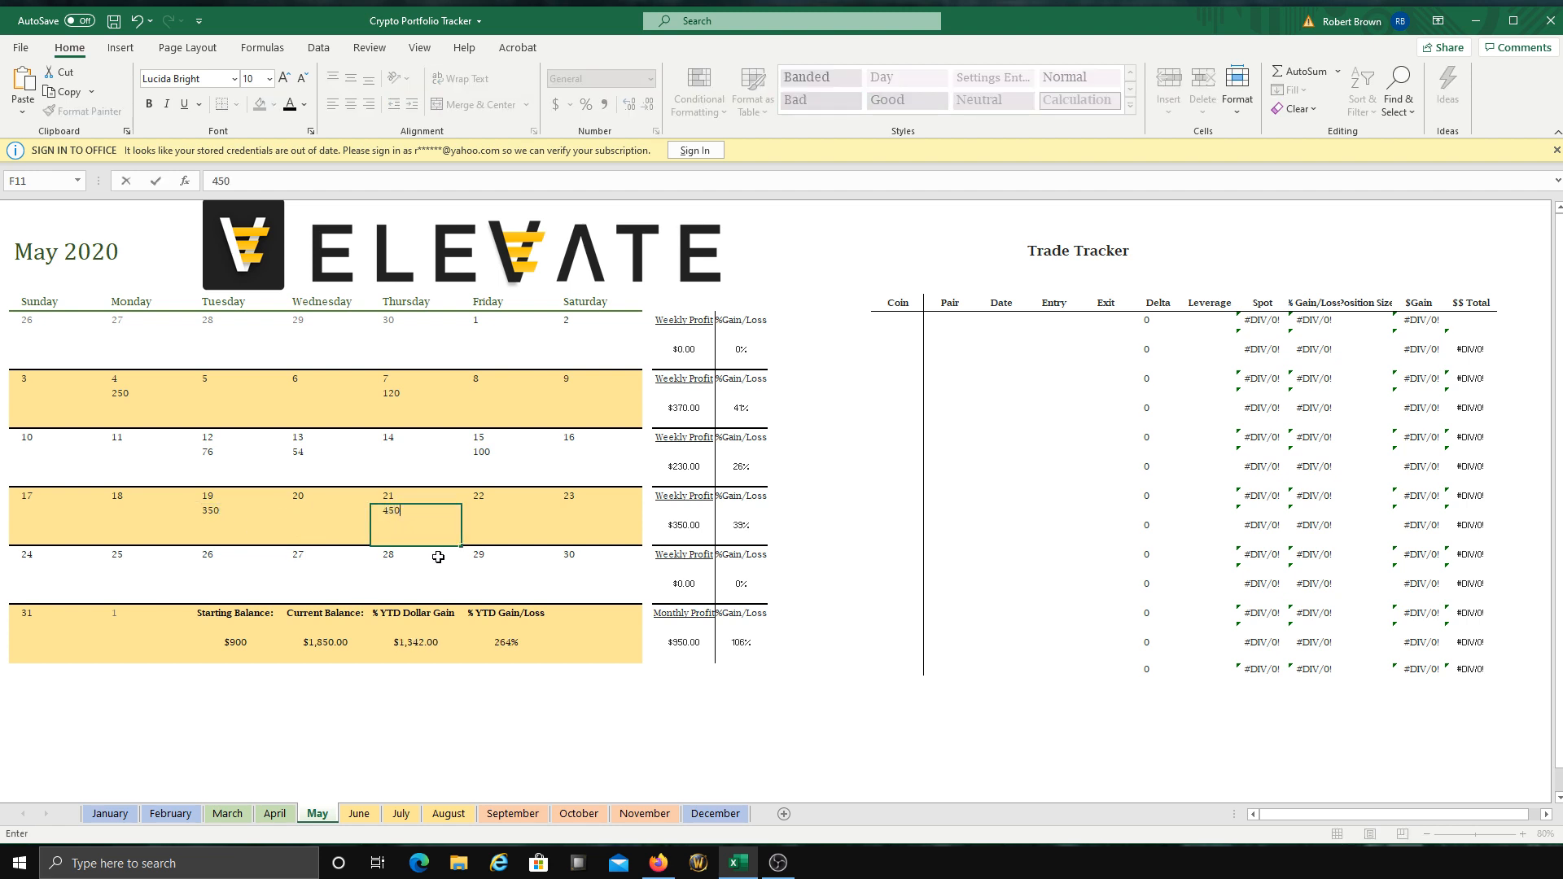
left_click(493, 525)
type("546")
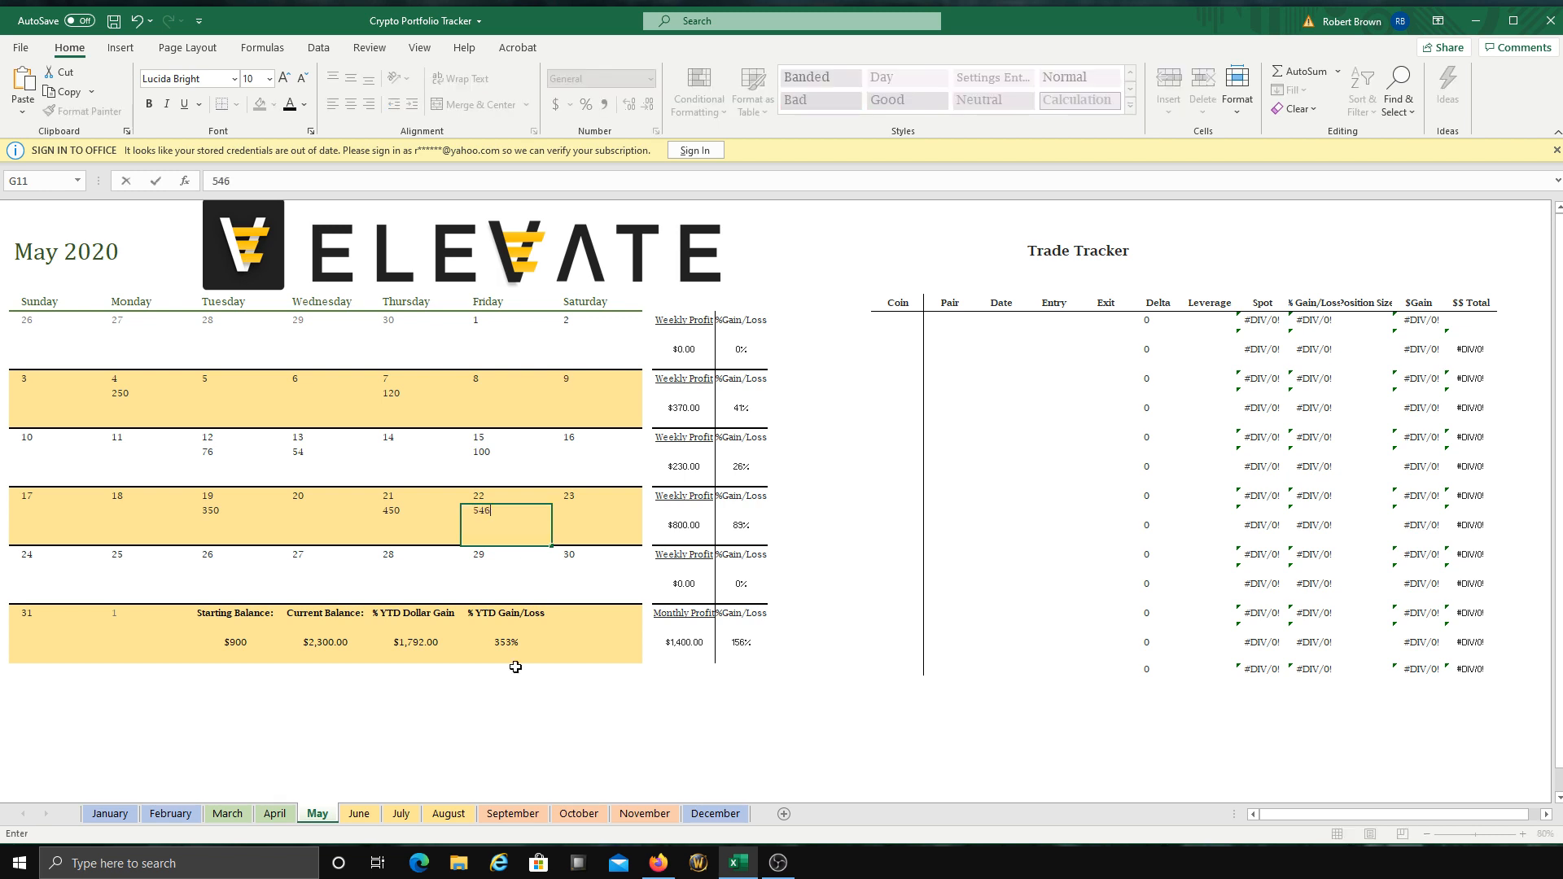
left_click(496, 714)
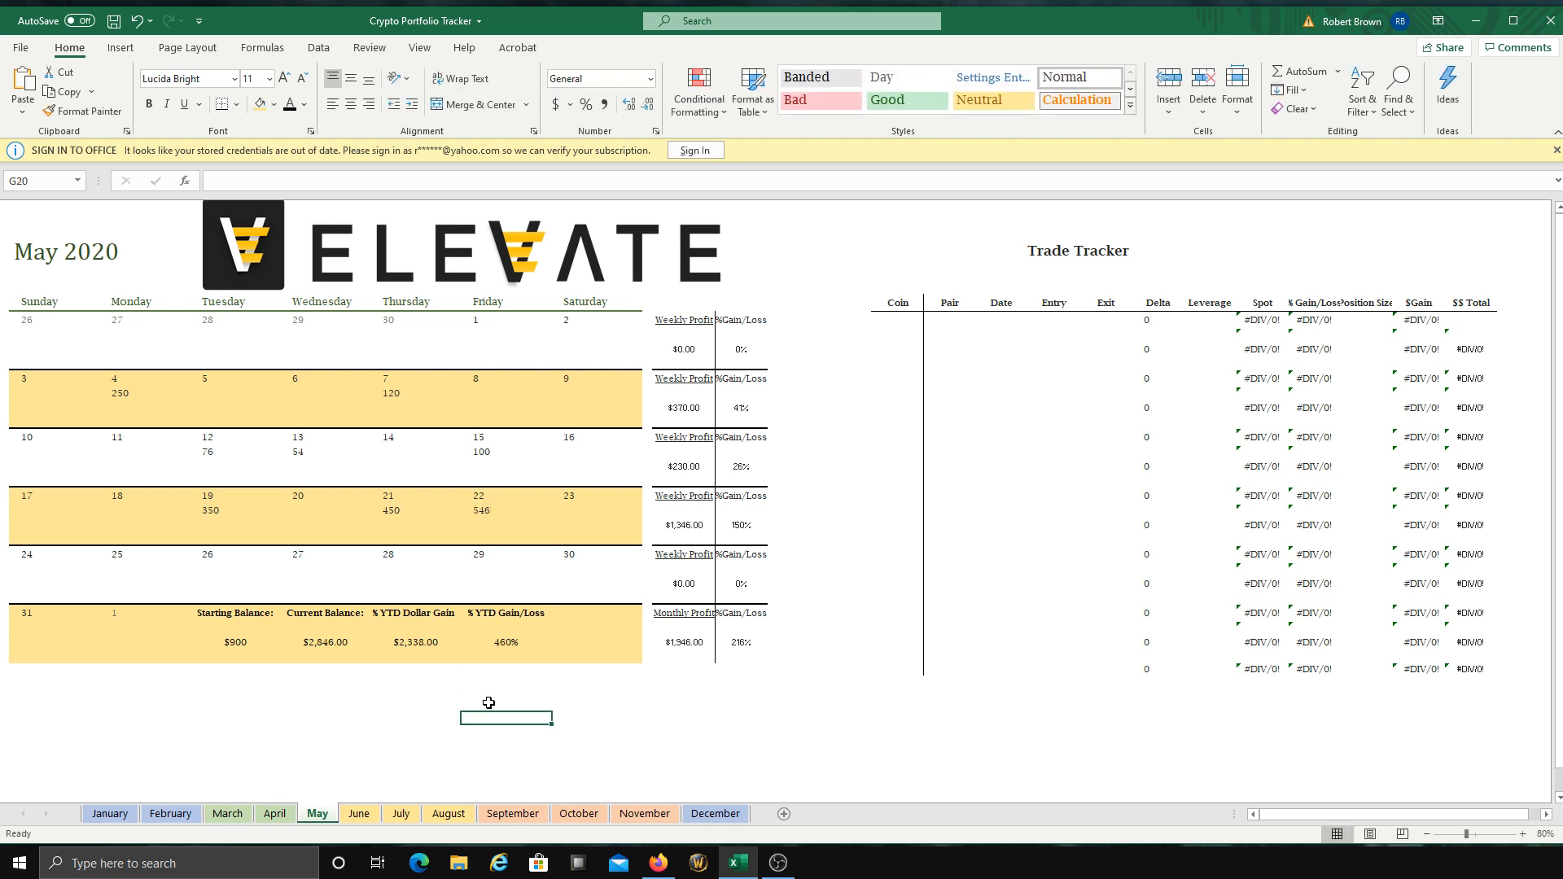
left_click(680, 525)
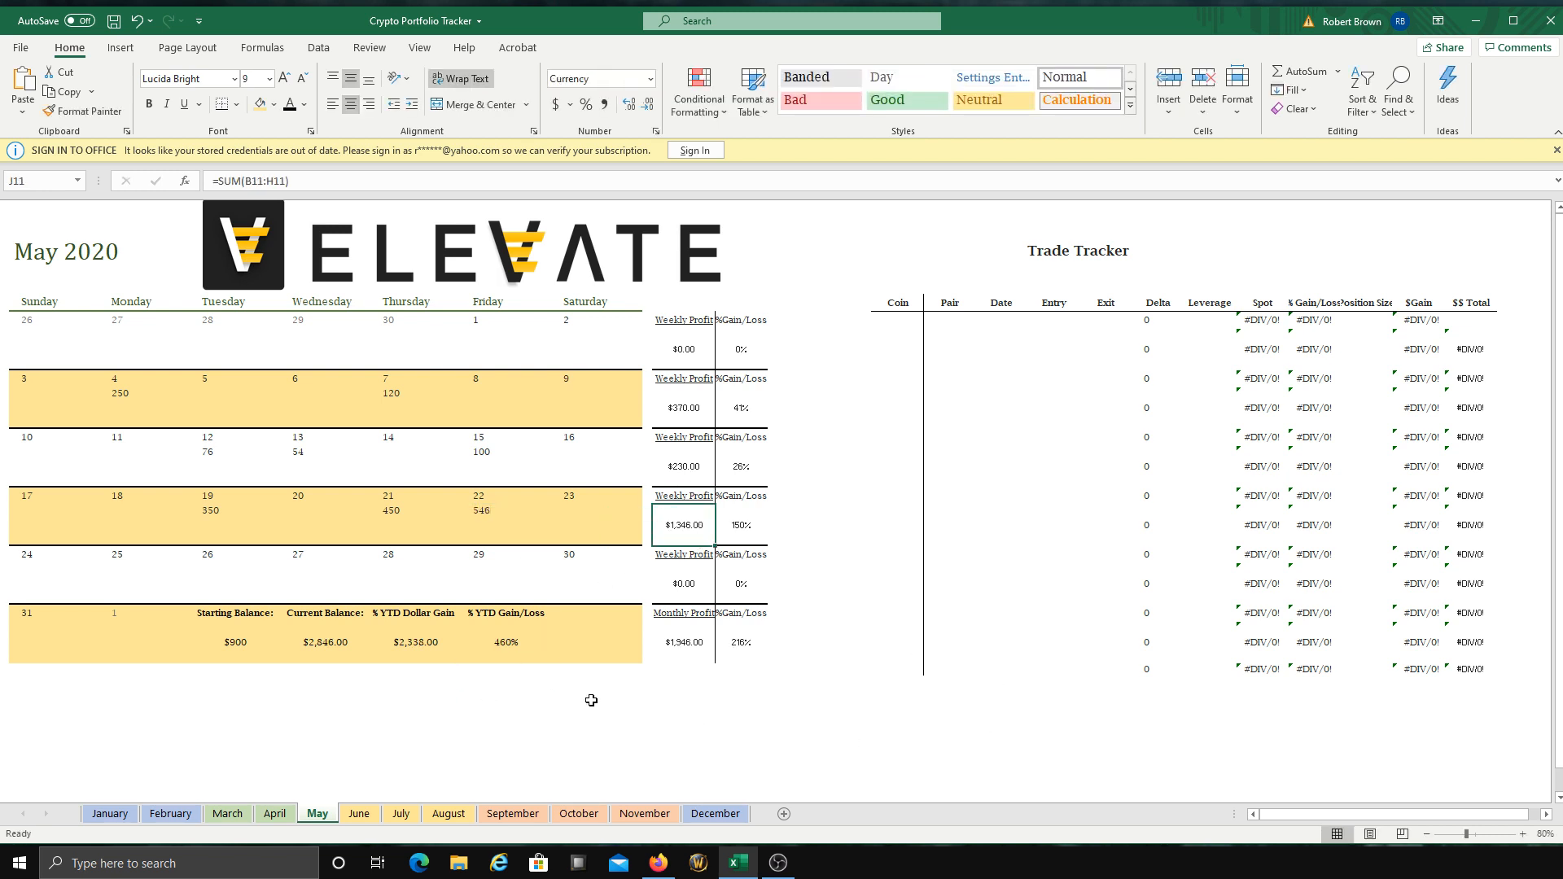
Step: Enter daily profits of 80 for May 24, 241 for May 25 and 367 for May 27
left_click(46, 589)
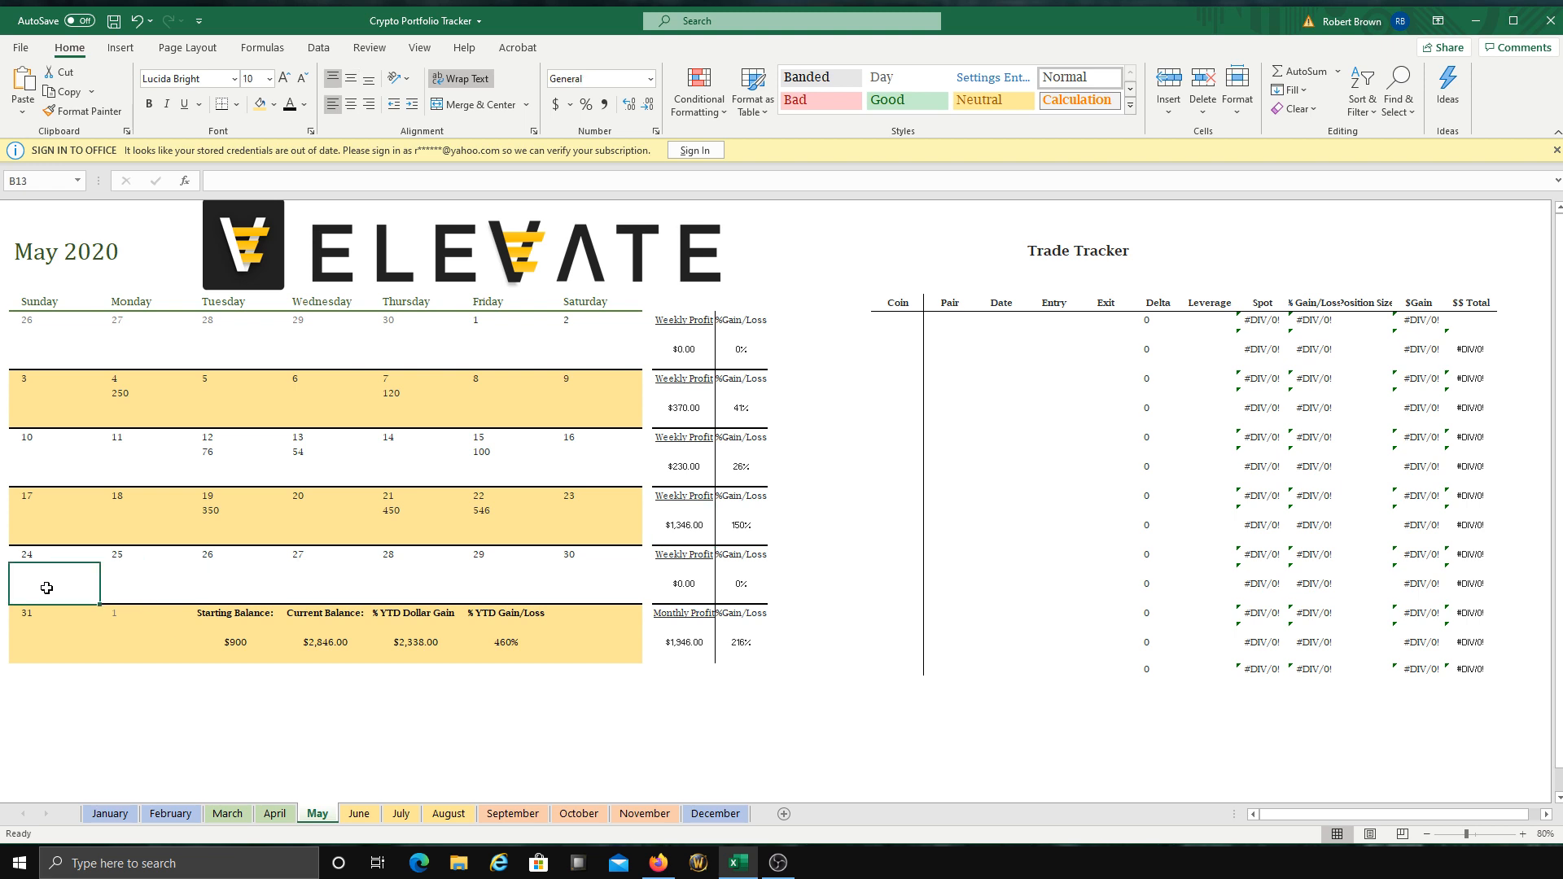
type("80")
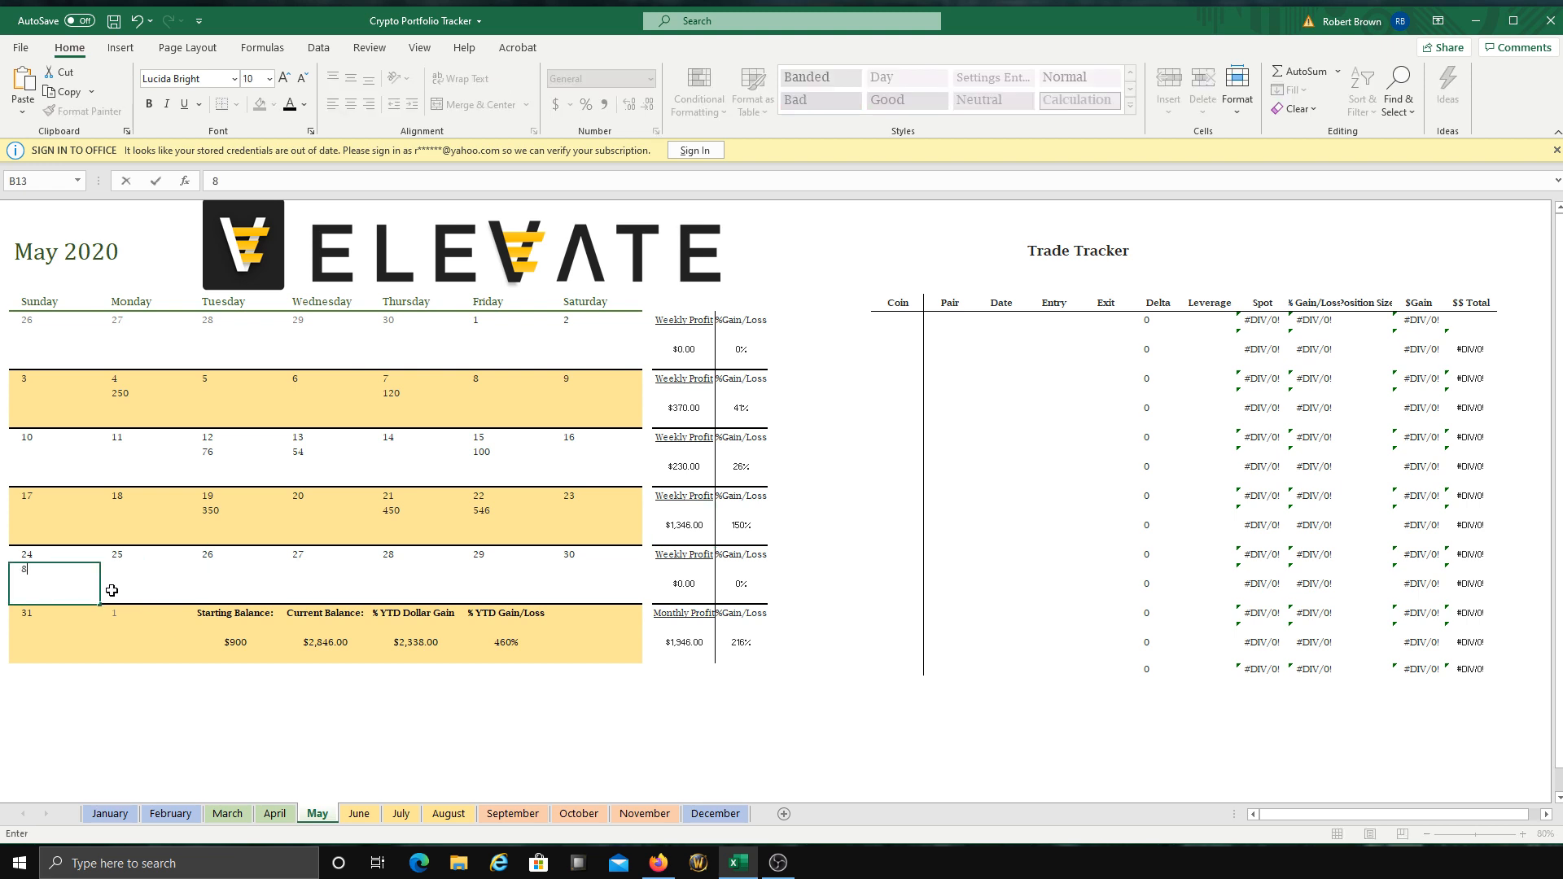
left_click(190, 582)
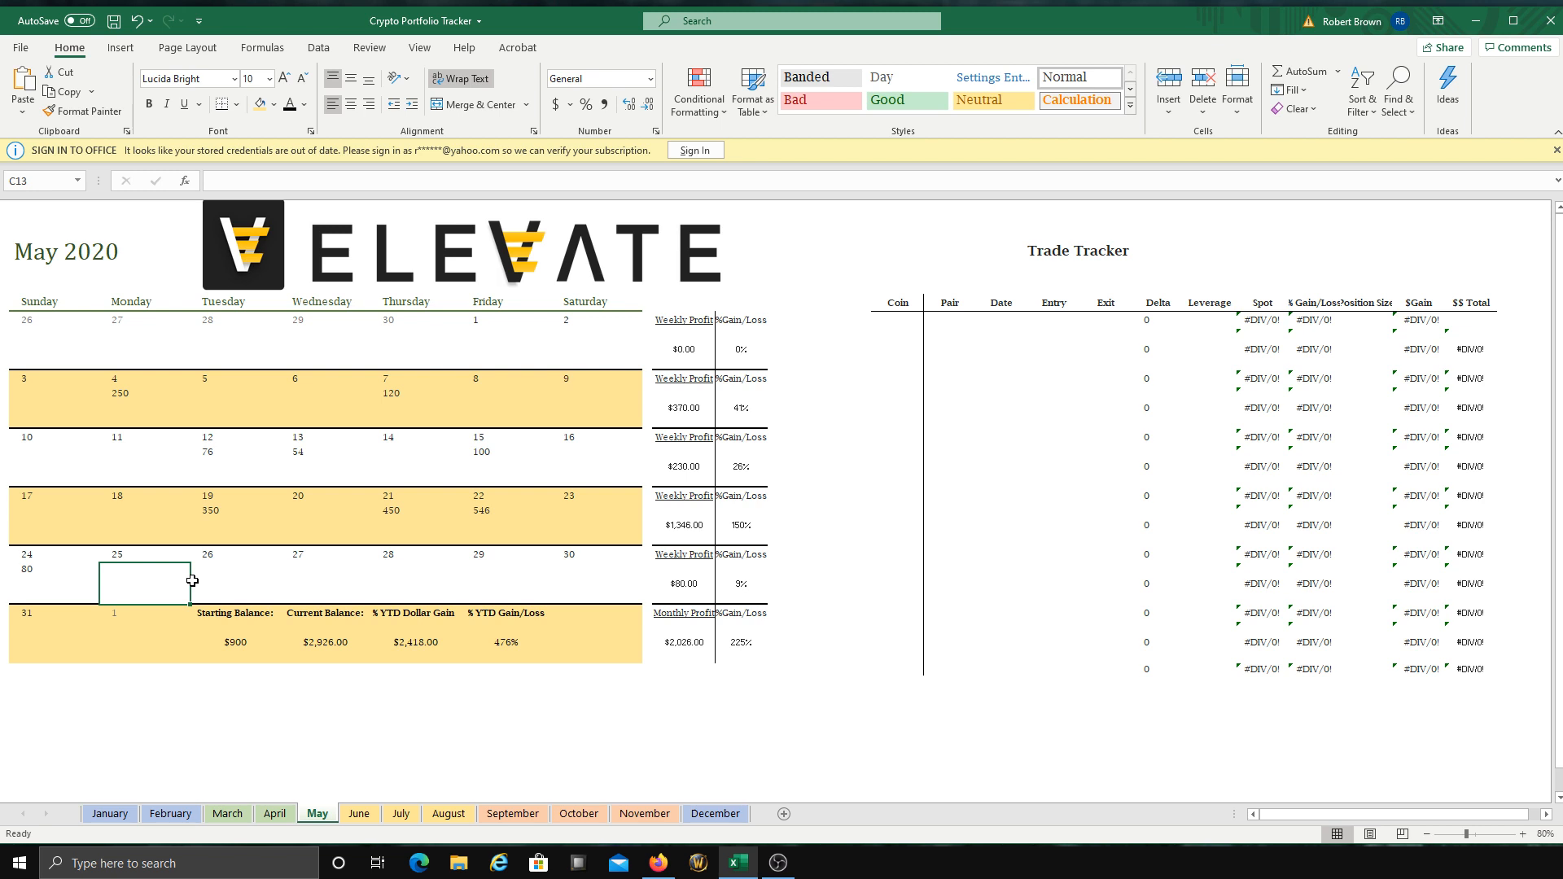
type("5241")
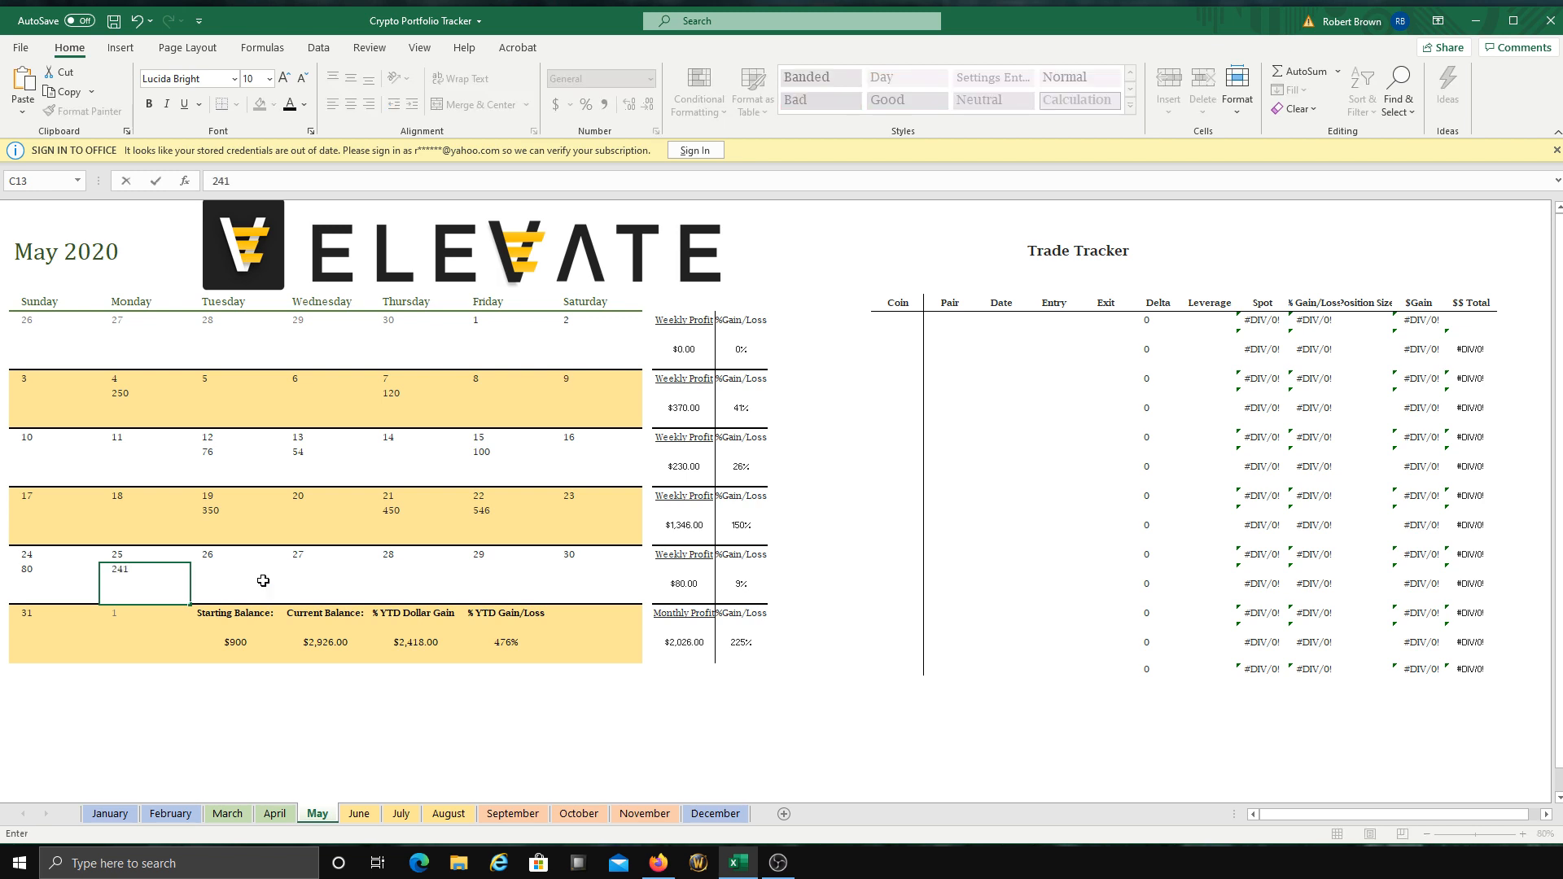
left_click(331, 566)
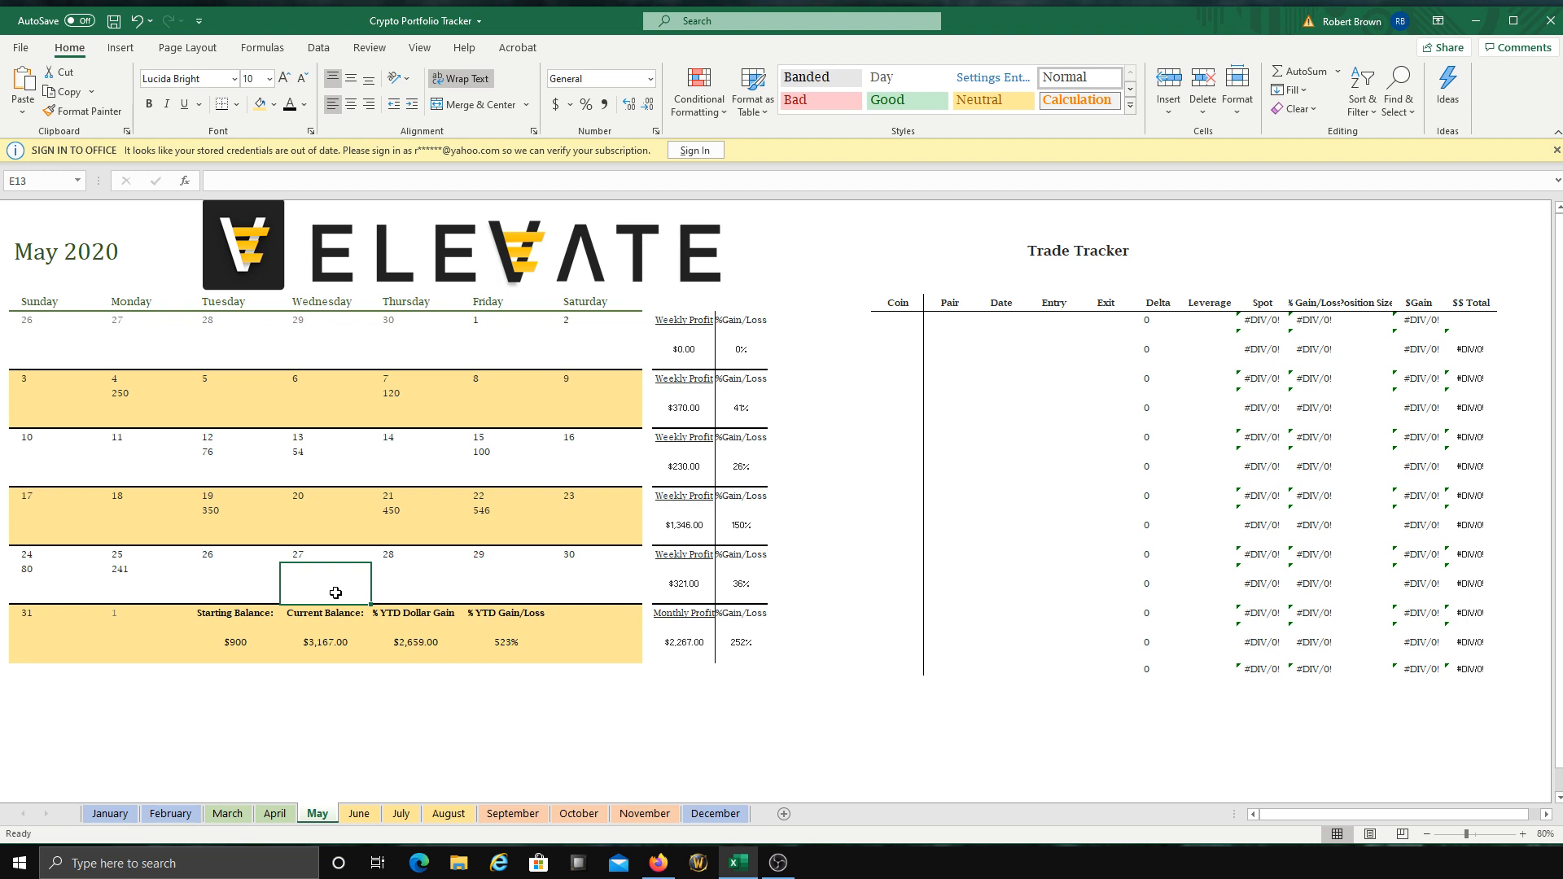
type("367")
left_click(366, 720)
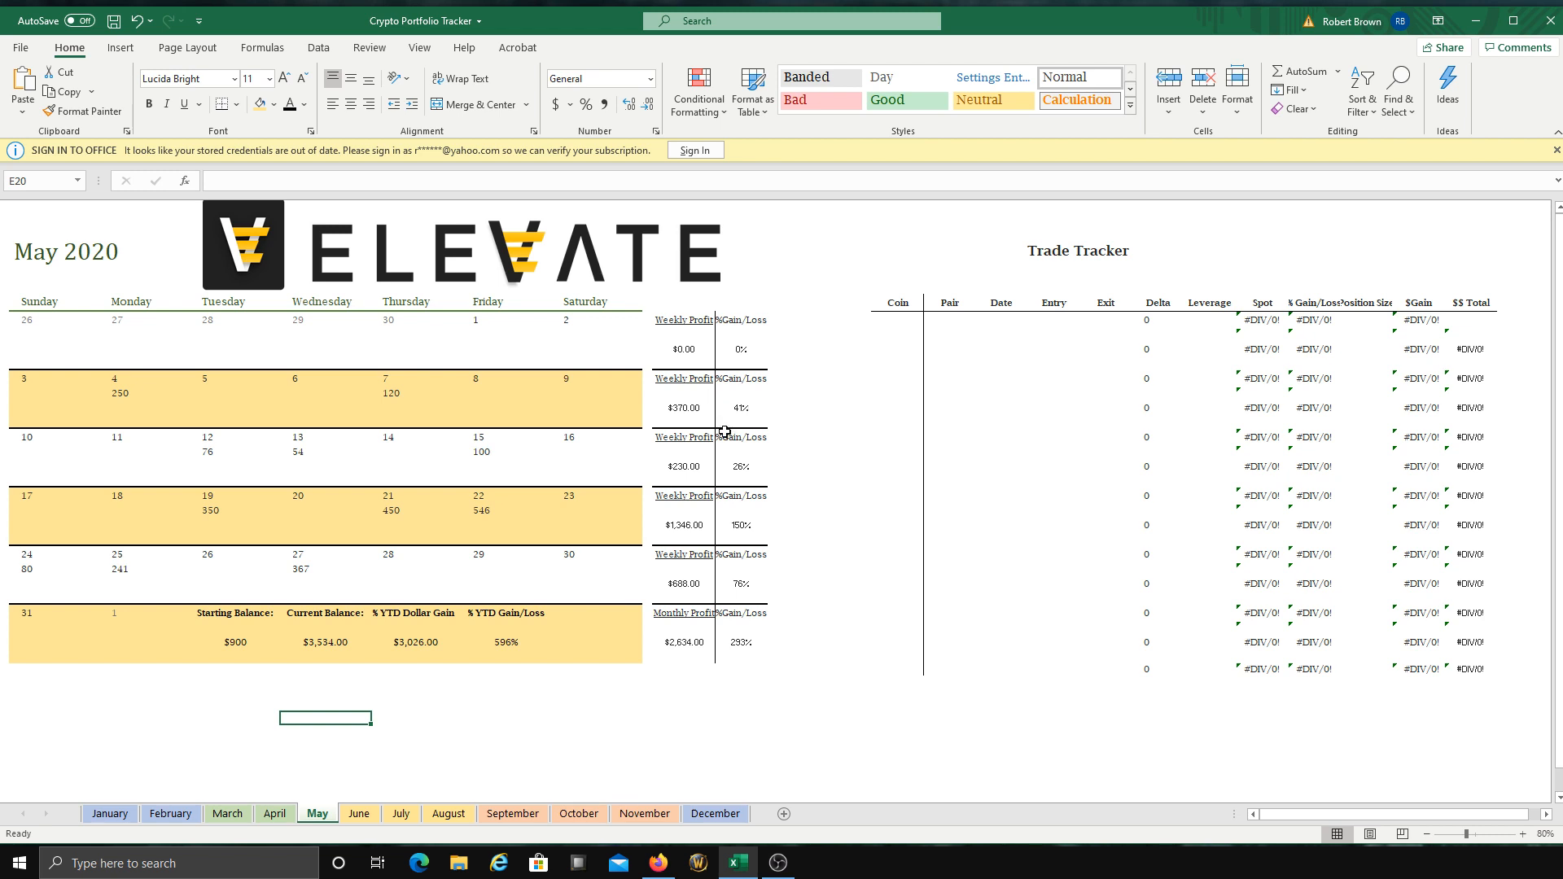
Step: Check May's weekly and monthly percentage gain/loss formulas against the starting balance cell
left_click(742, 405)
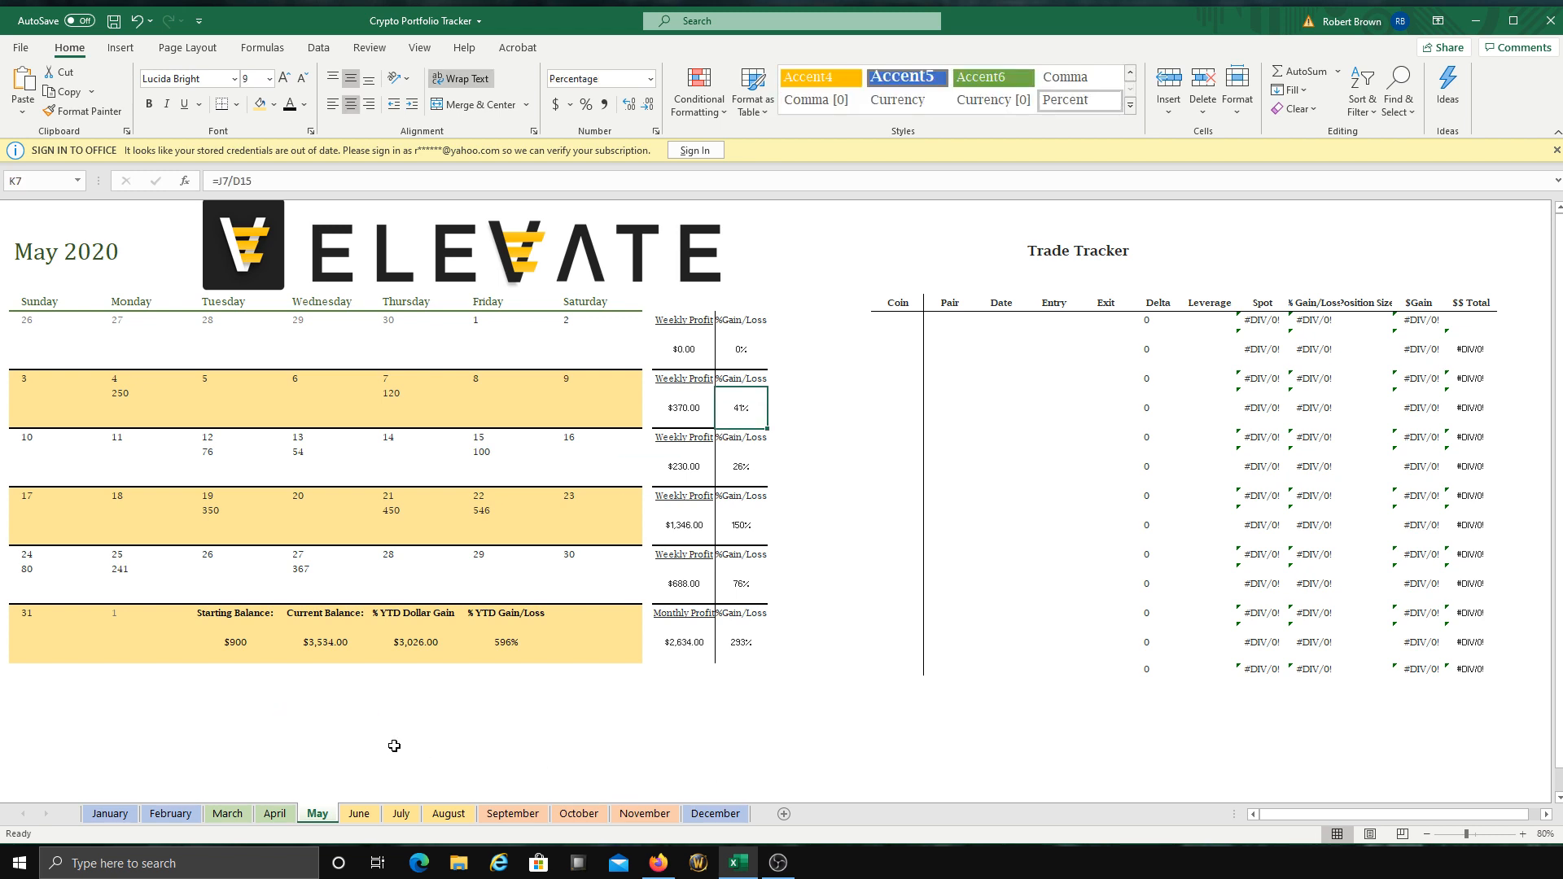
left_click(227, 647)
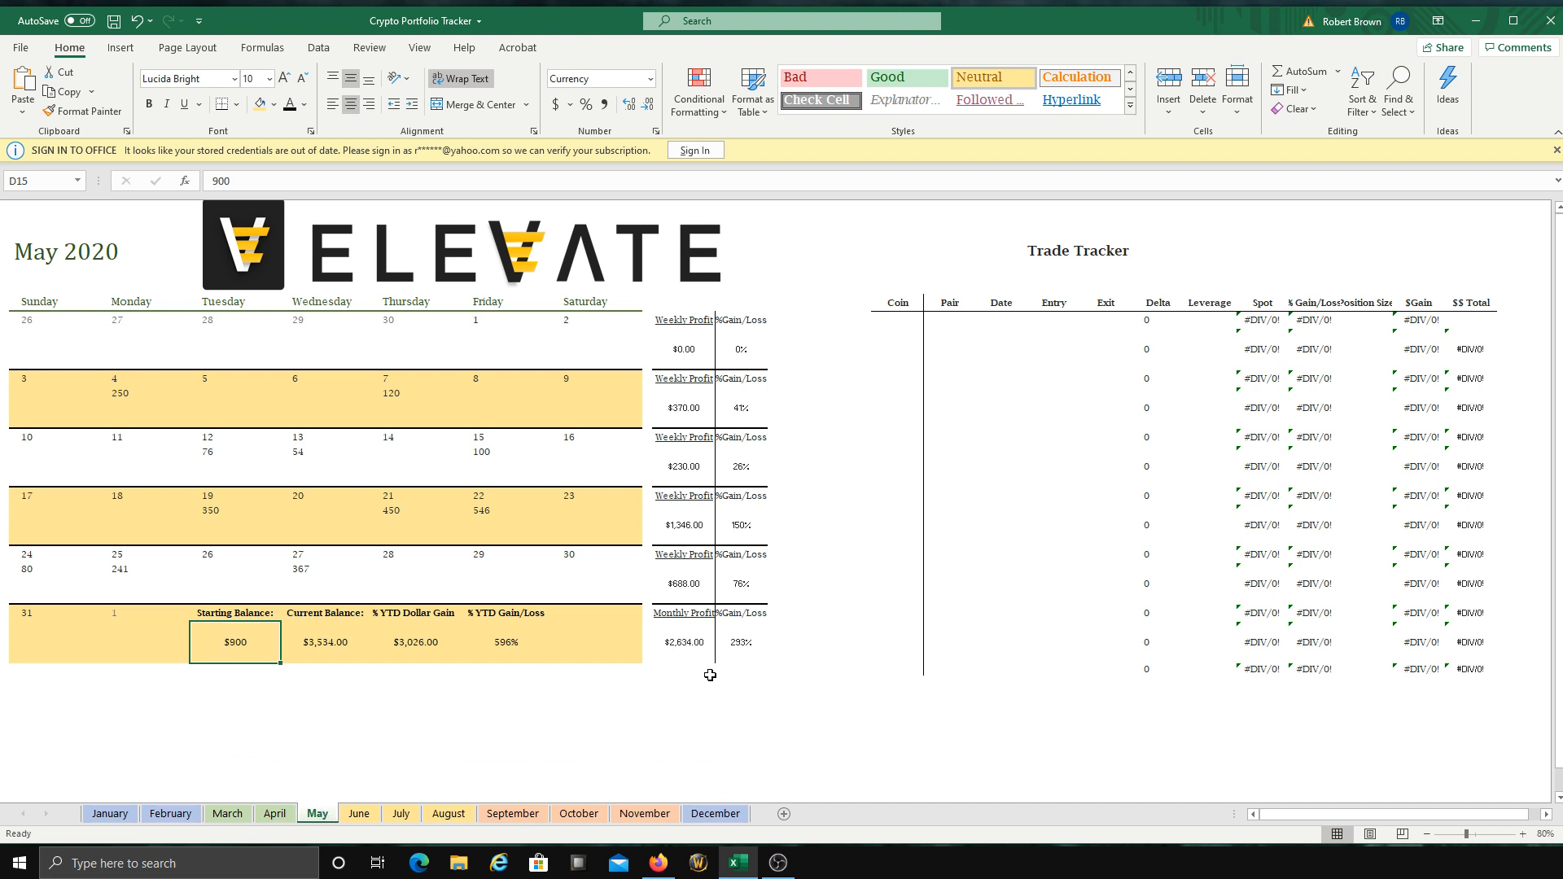
left_click(753, 464)
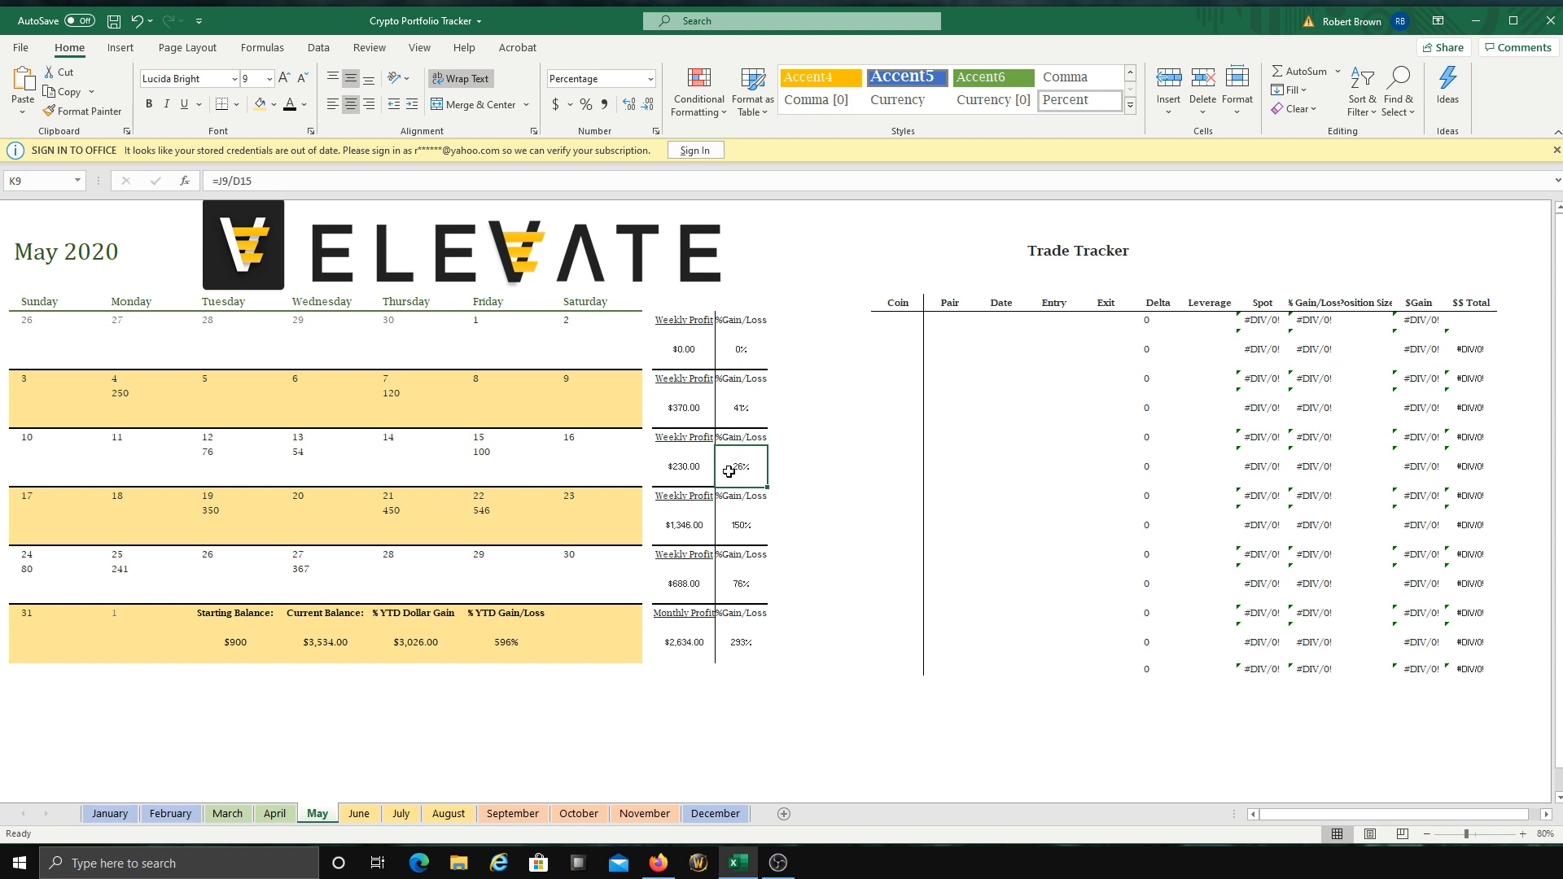
left_click(743, 536)
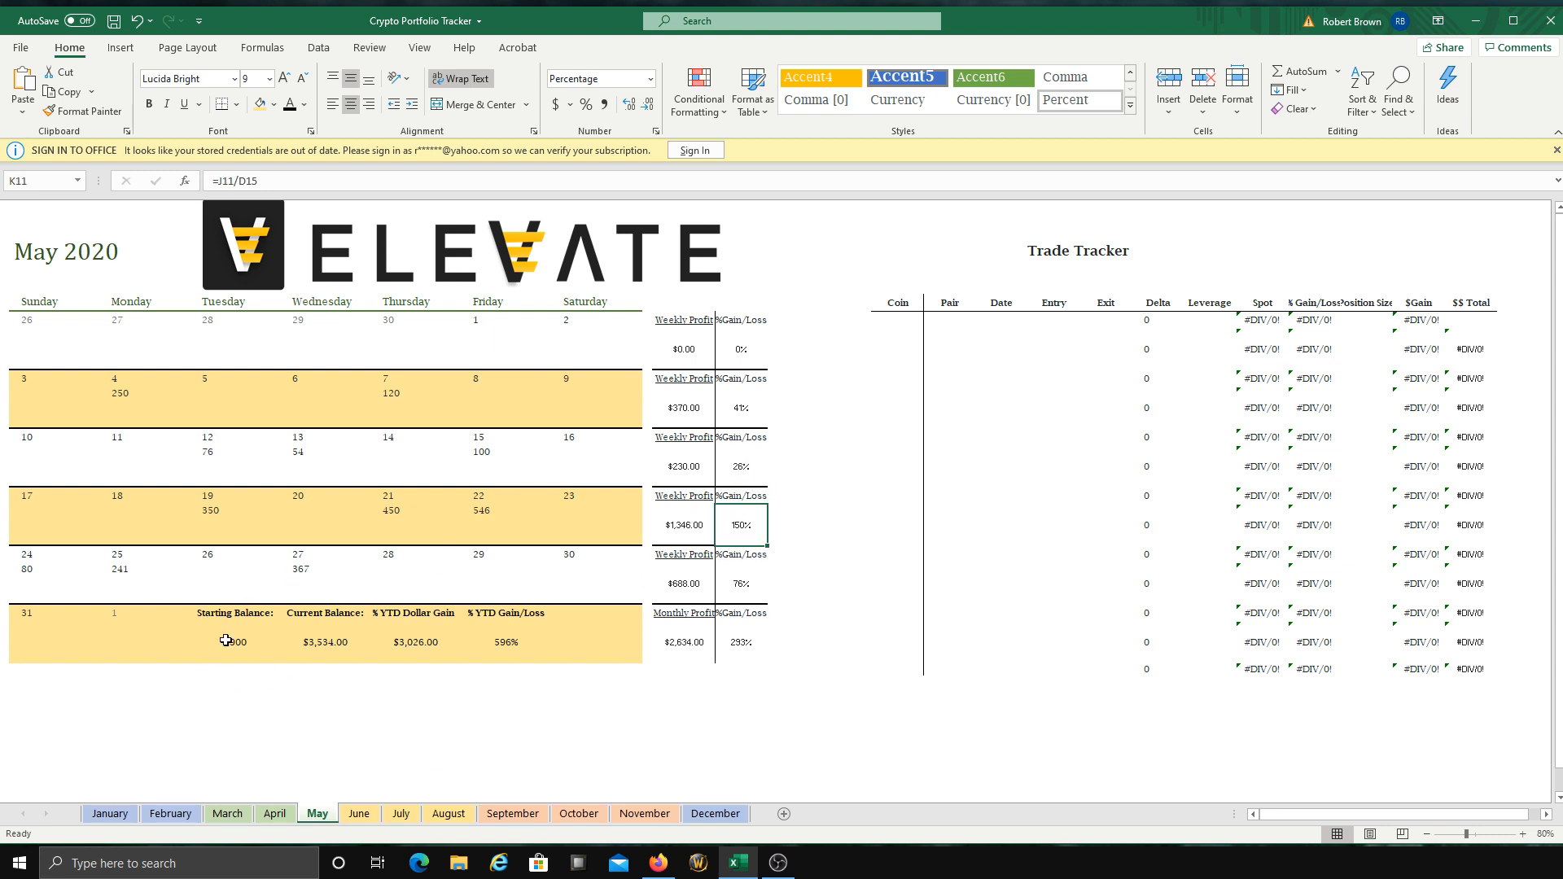
left_click(743, 585)
left_click(744, 643)
left_click(220, 648)
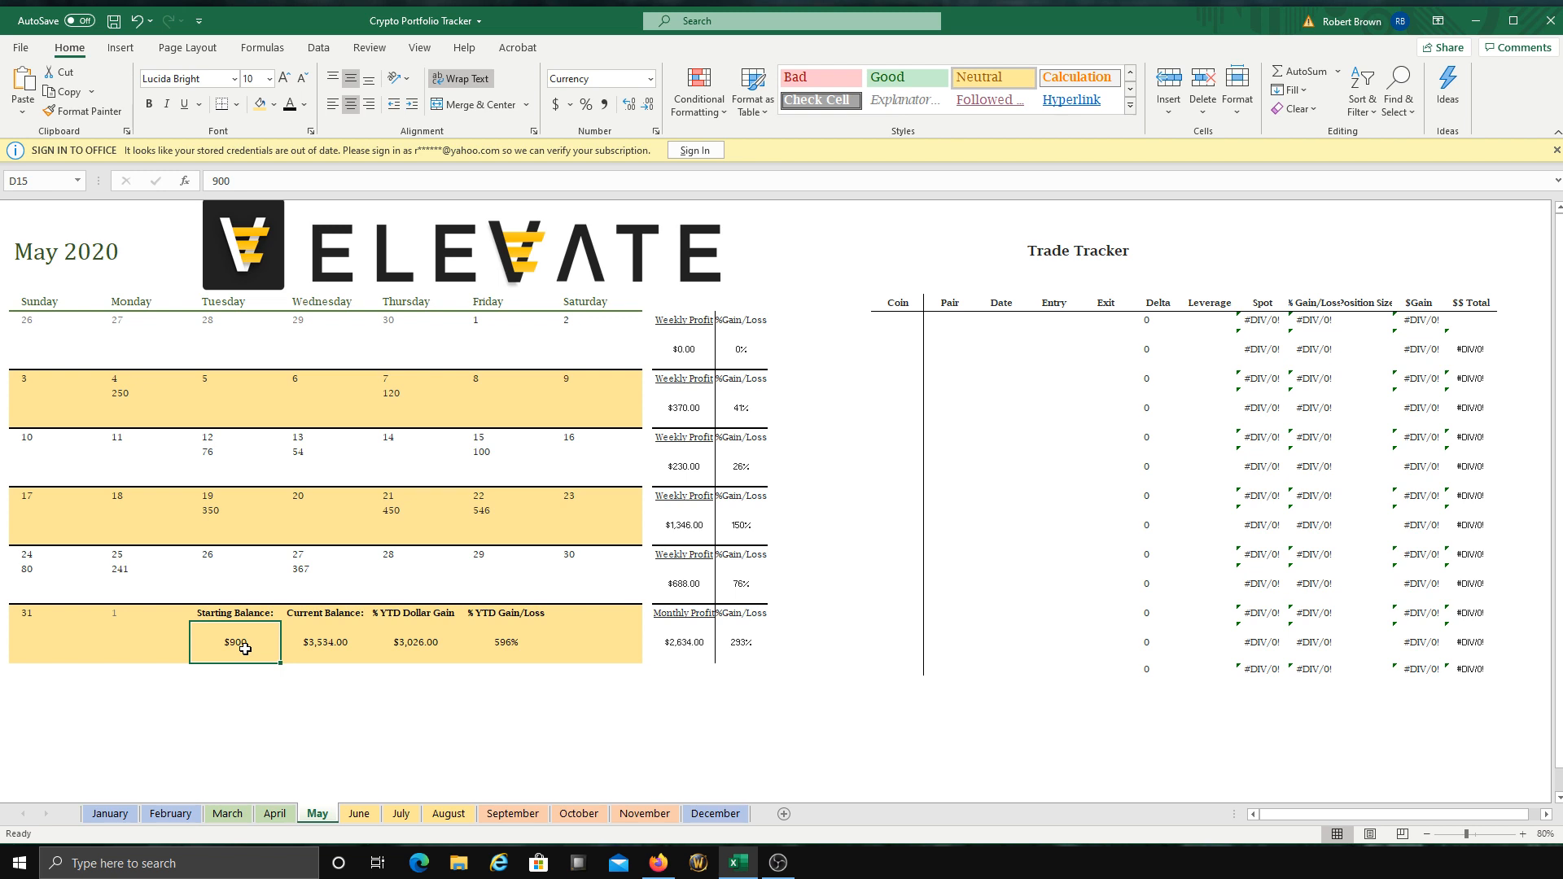
Step: Check how May's YTD dollar gain combines the monthly profit cells of the May and April sheets
left_click(681, 642)
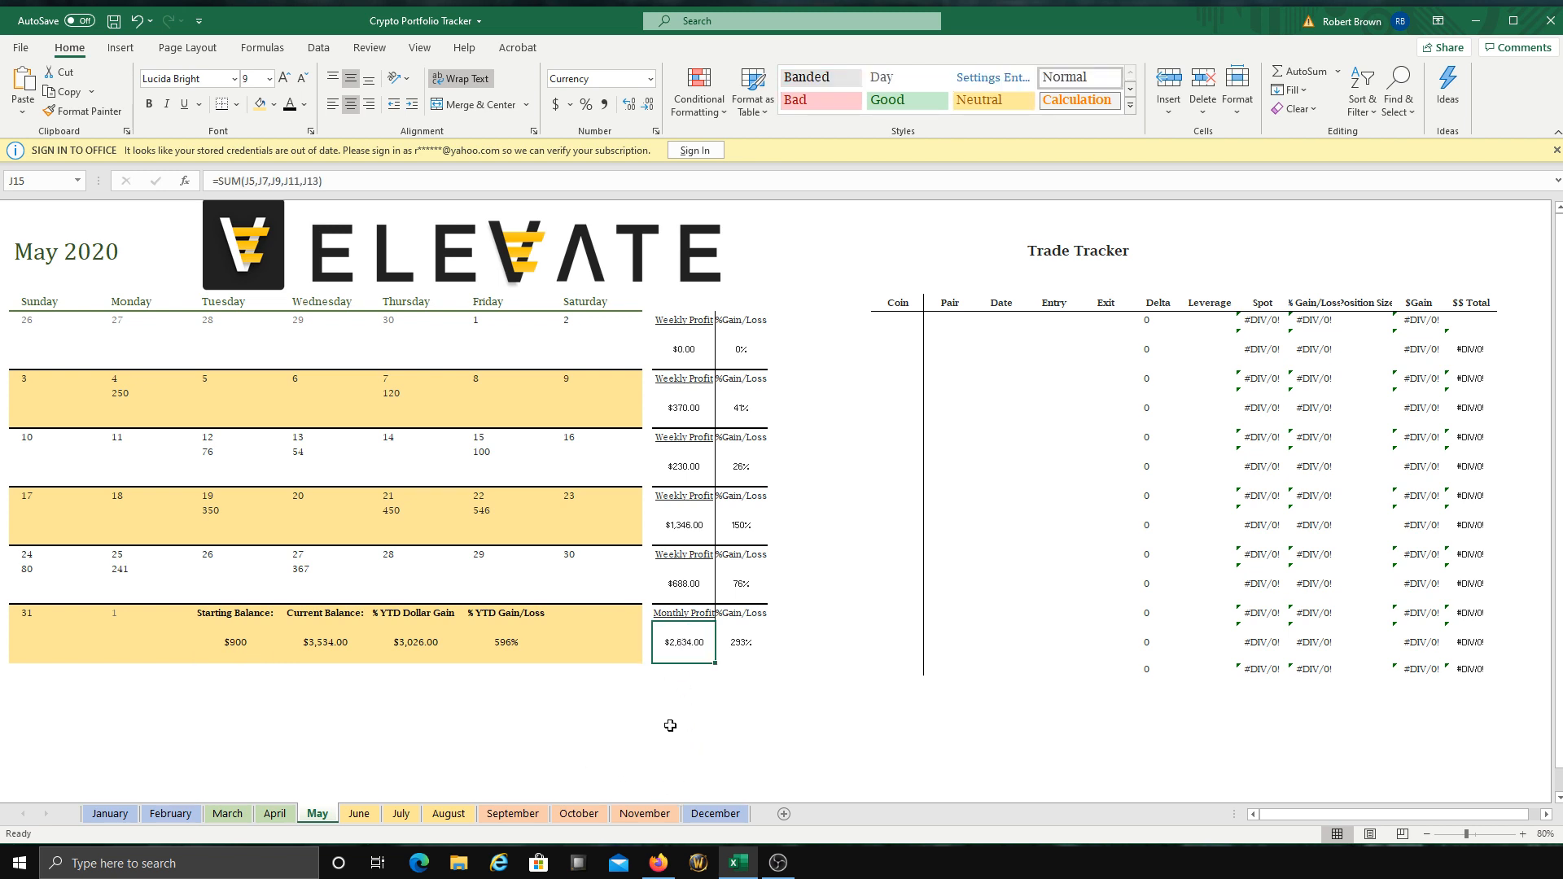
left_click(423, 634)
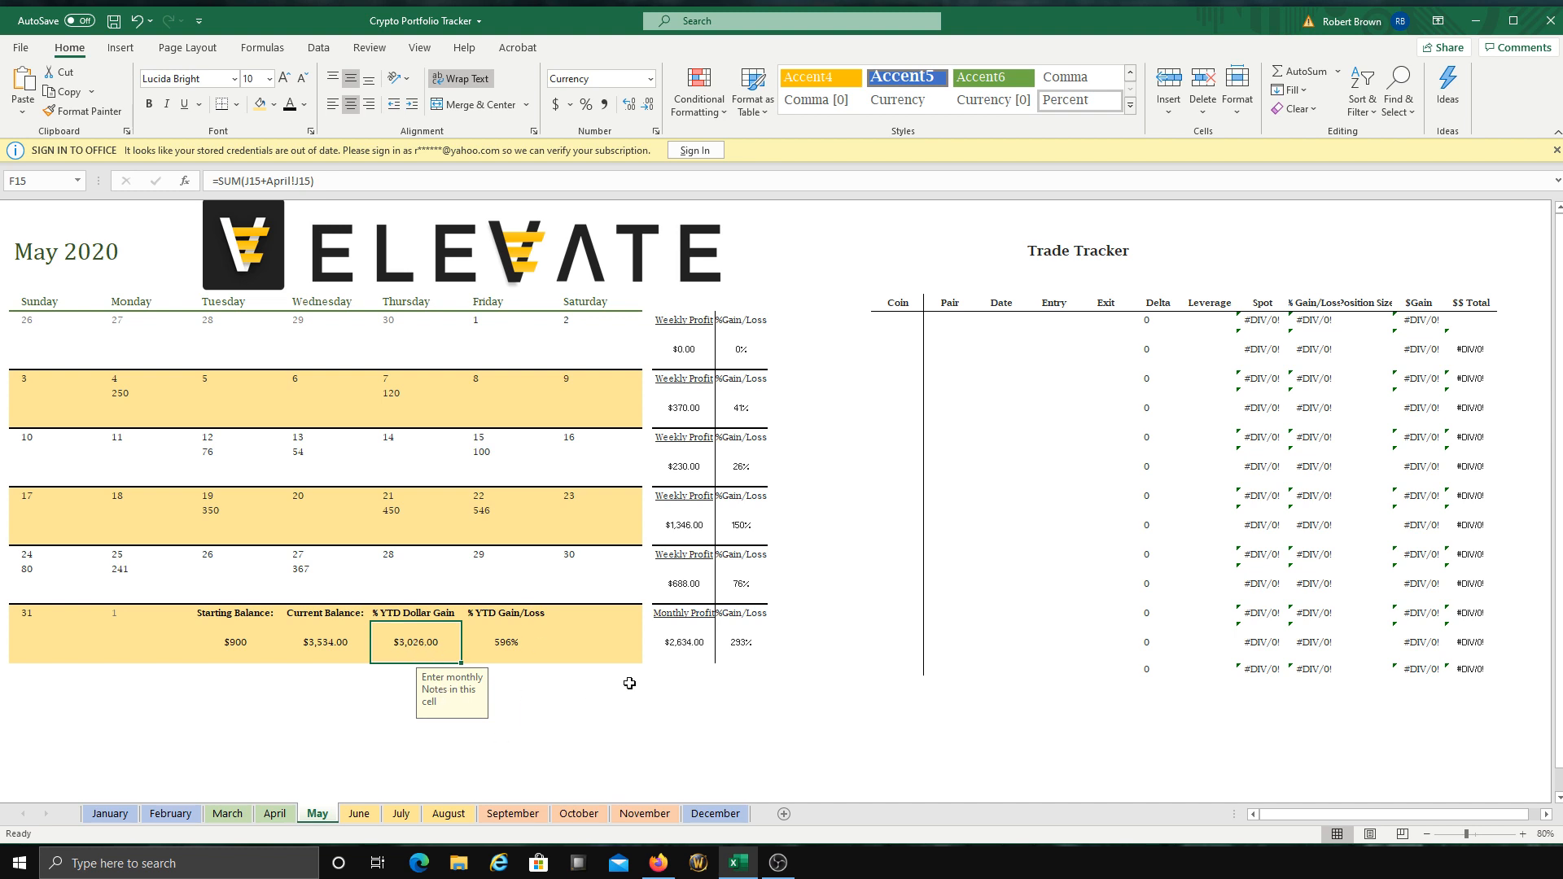
left_click(669, 634)
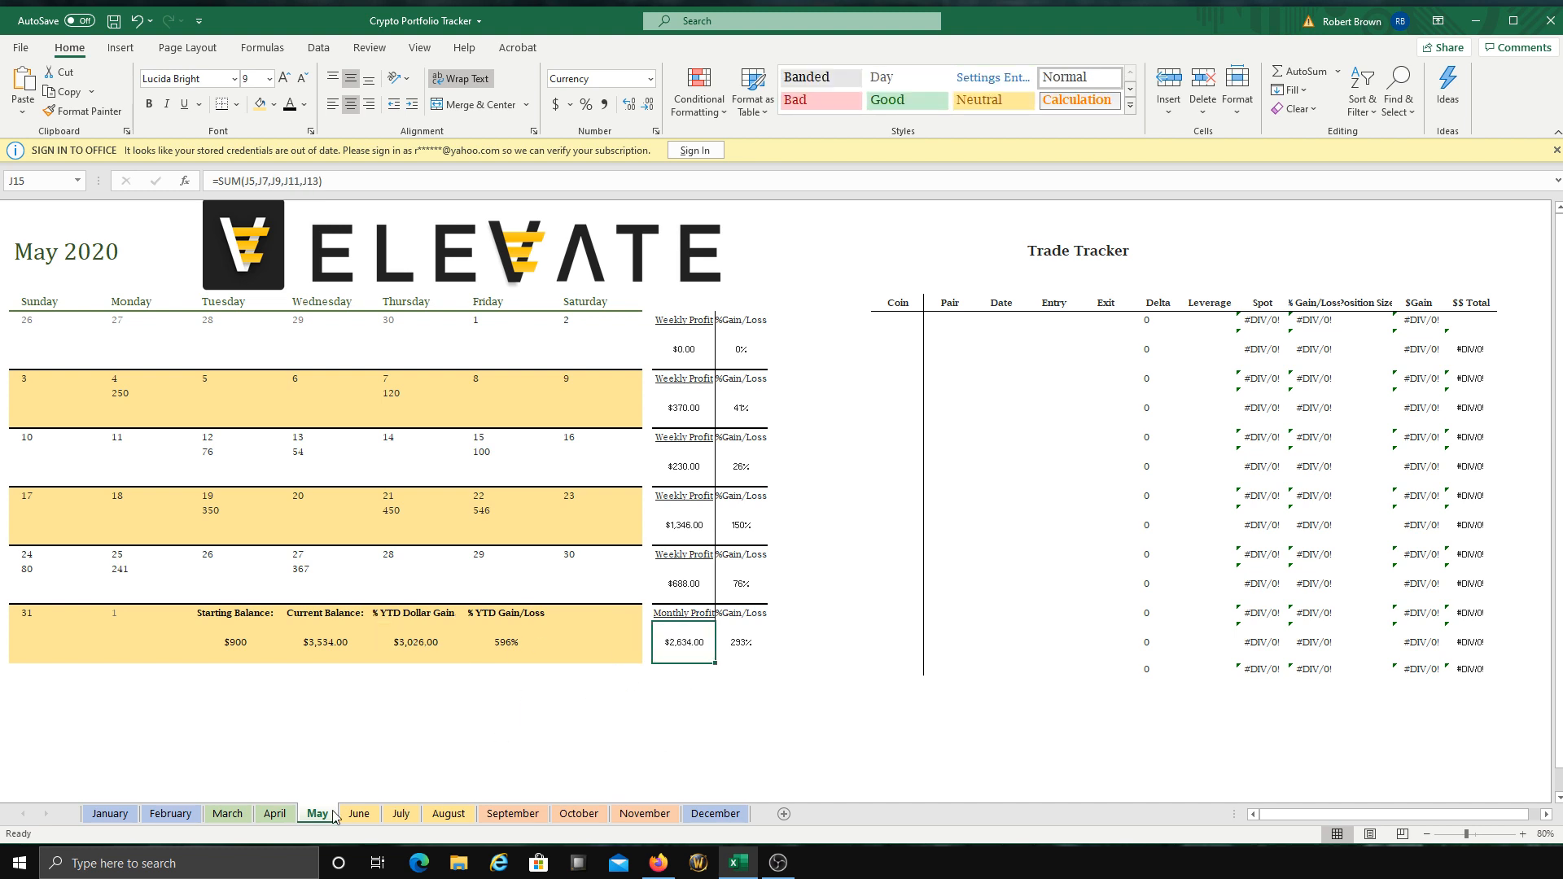
left_click(275, 814)
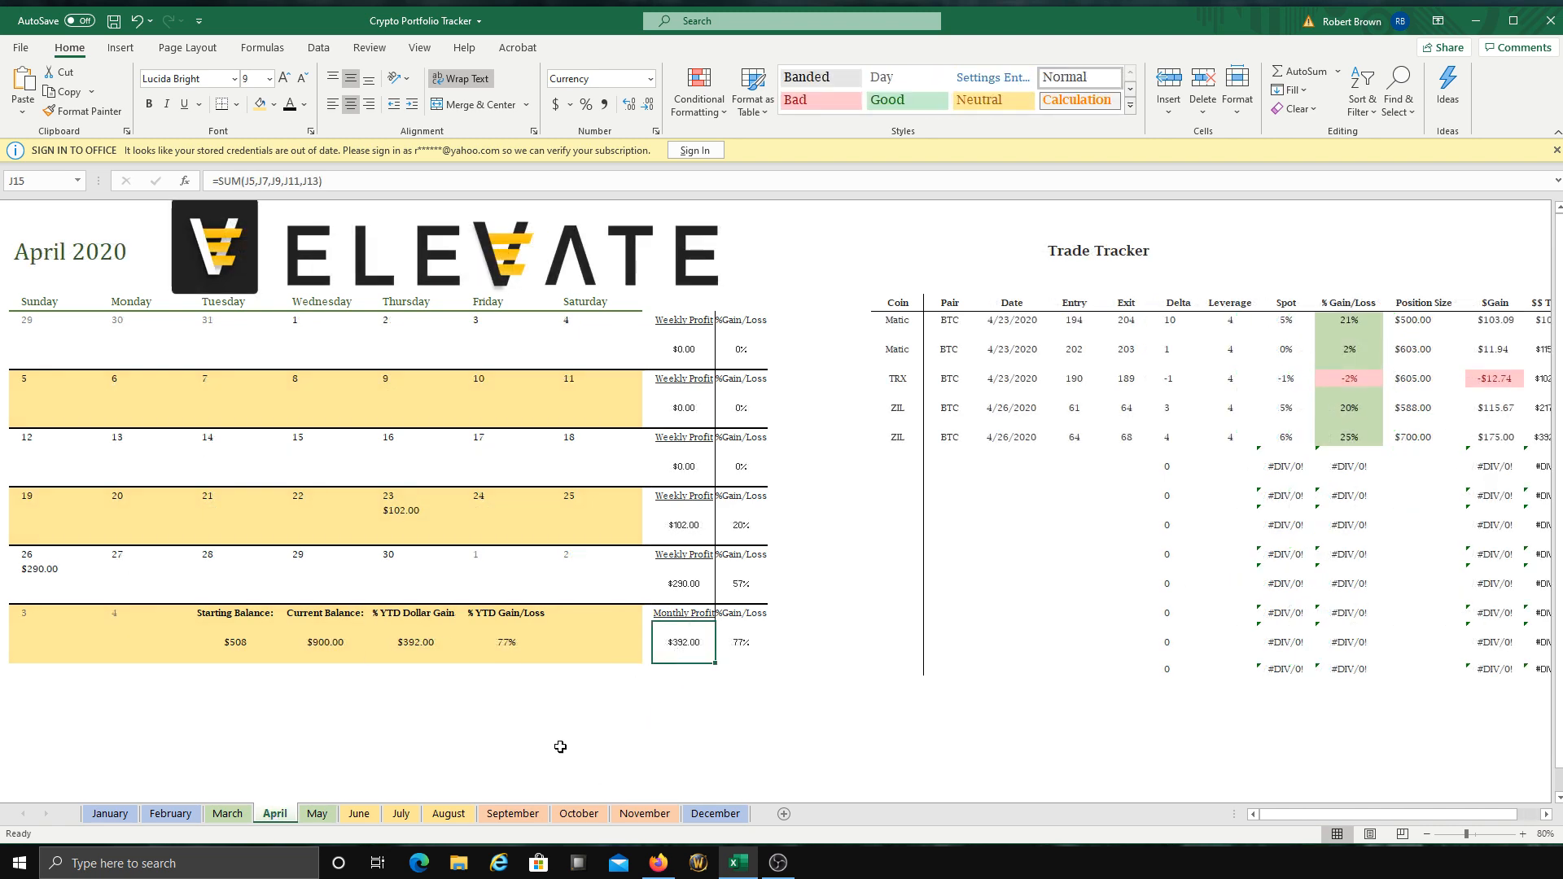
left_click(318, 814)
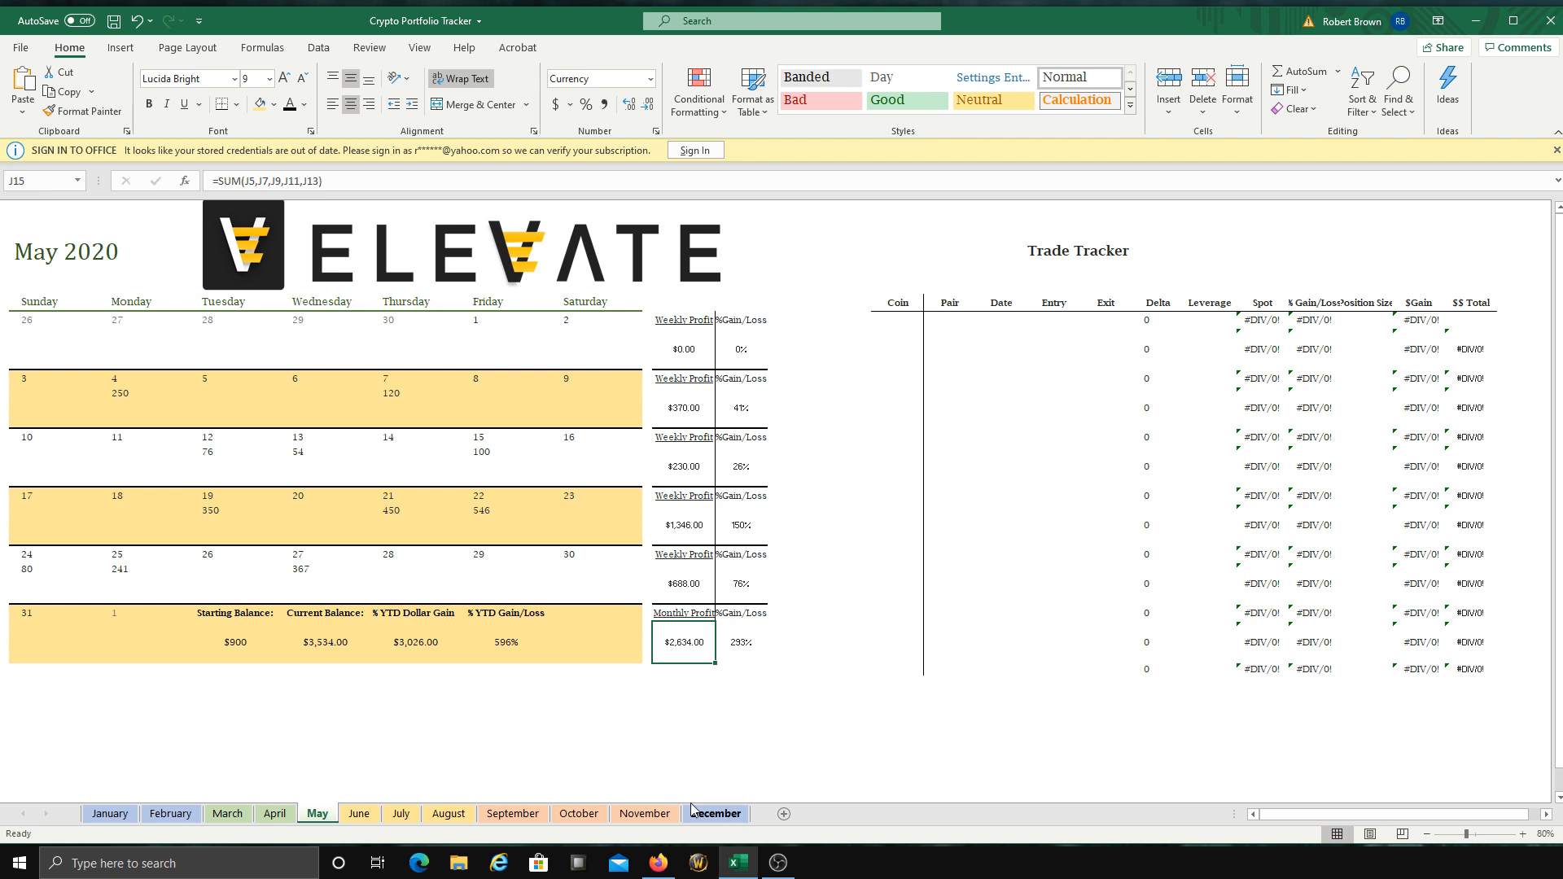
Step: Review the YTD dollar gain and YTD percentage figures on the July through December sheets
left_click(715, 814)
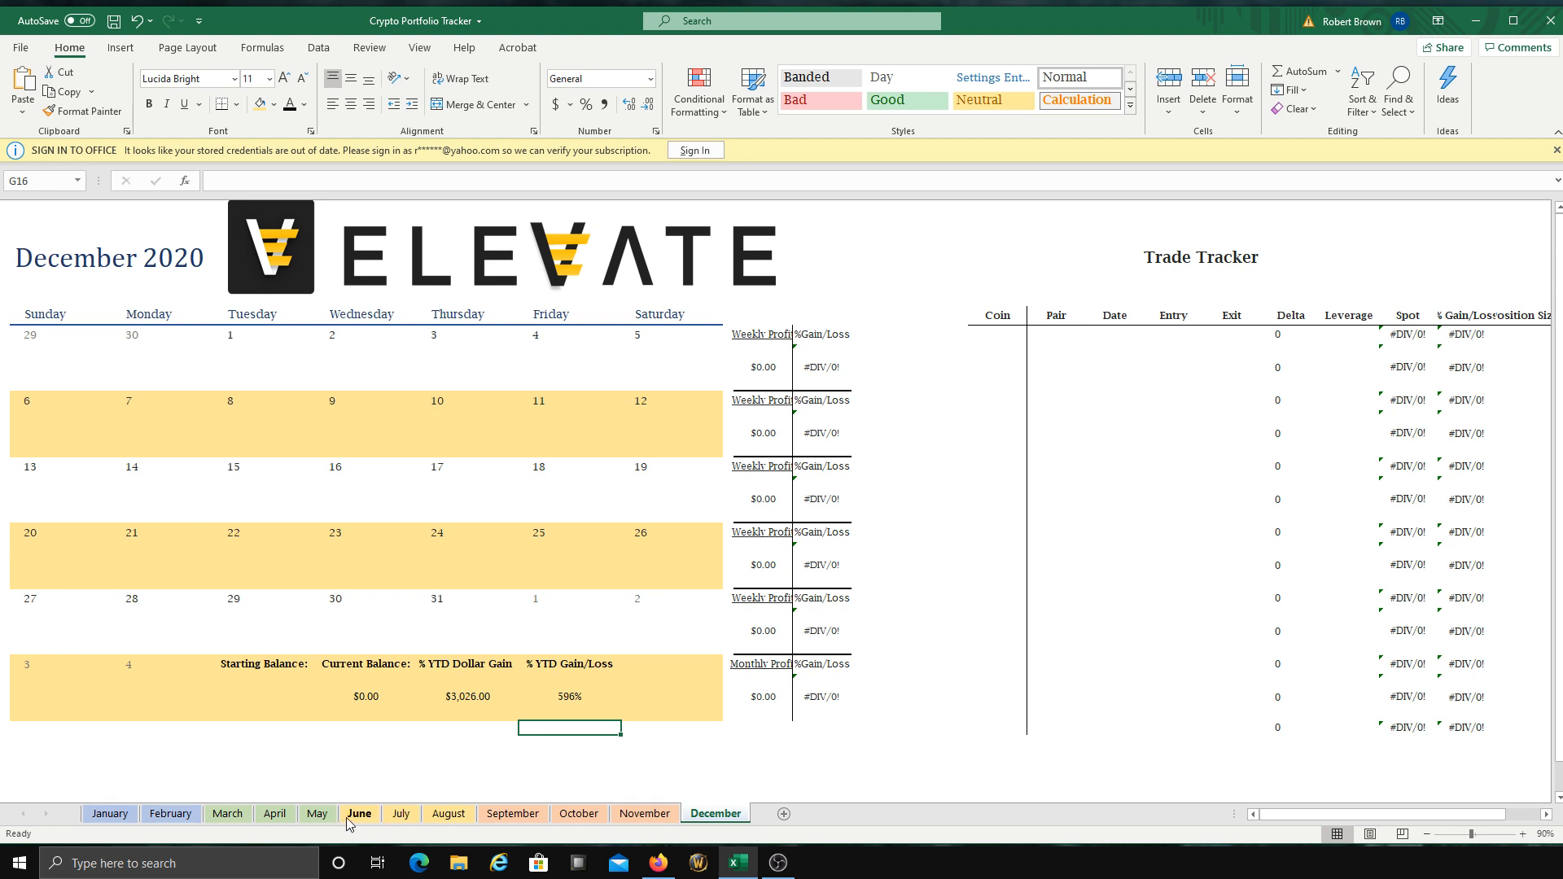
left_click(404, 820)
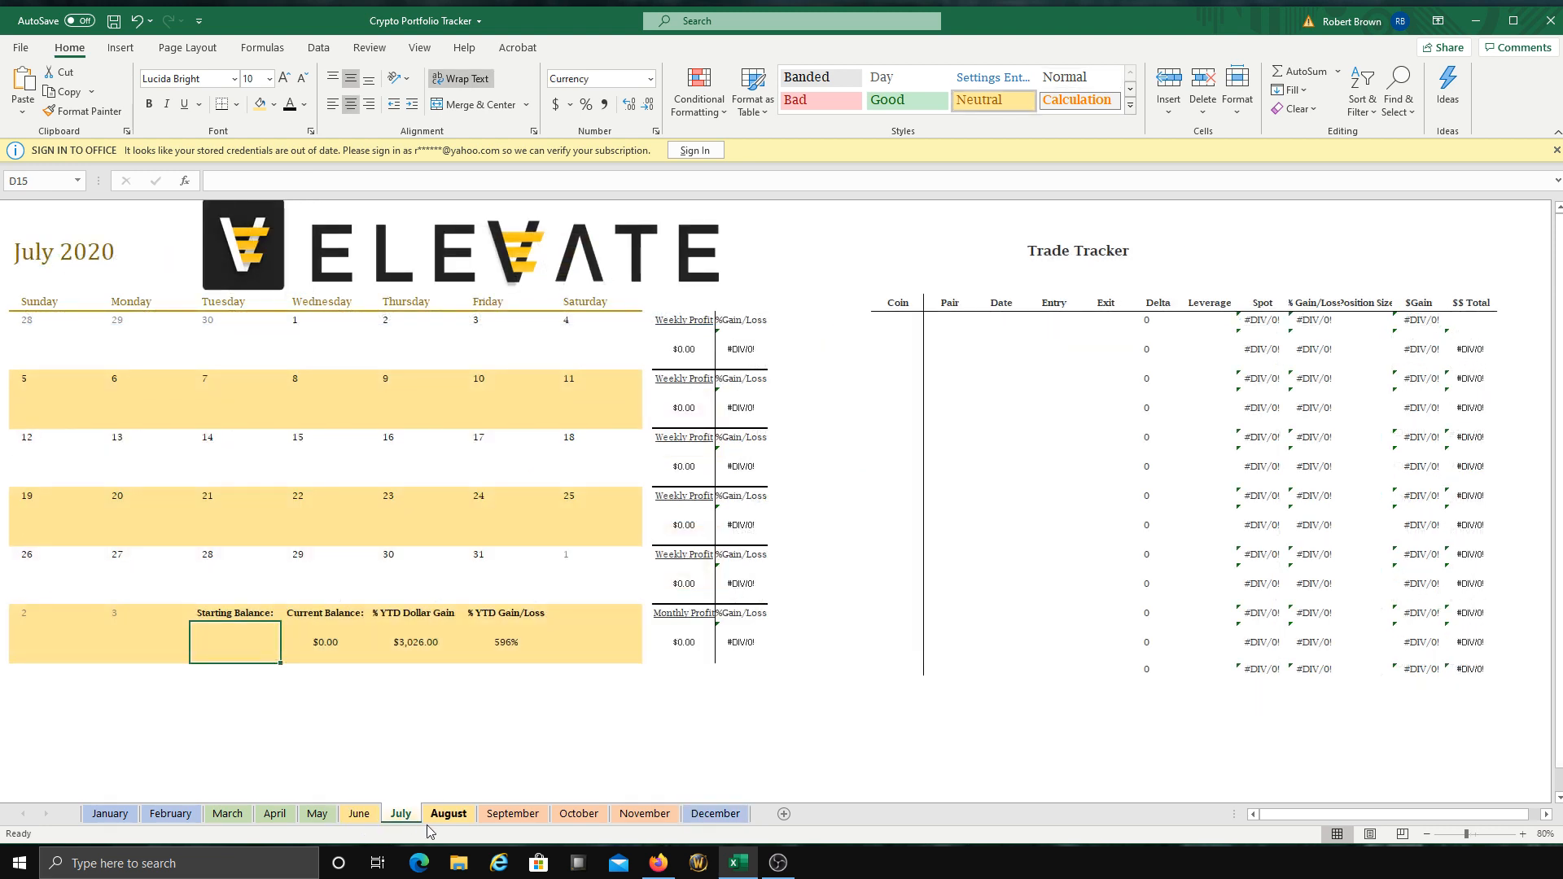
left_click(449, 814)
left_click(513, 814)
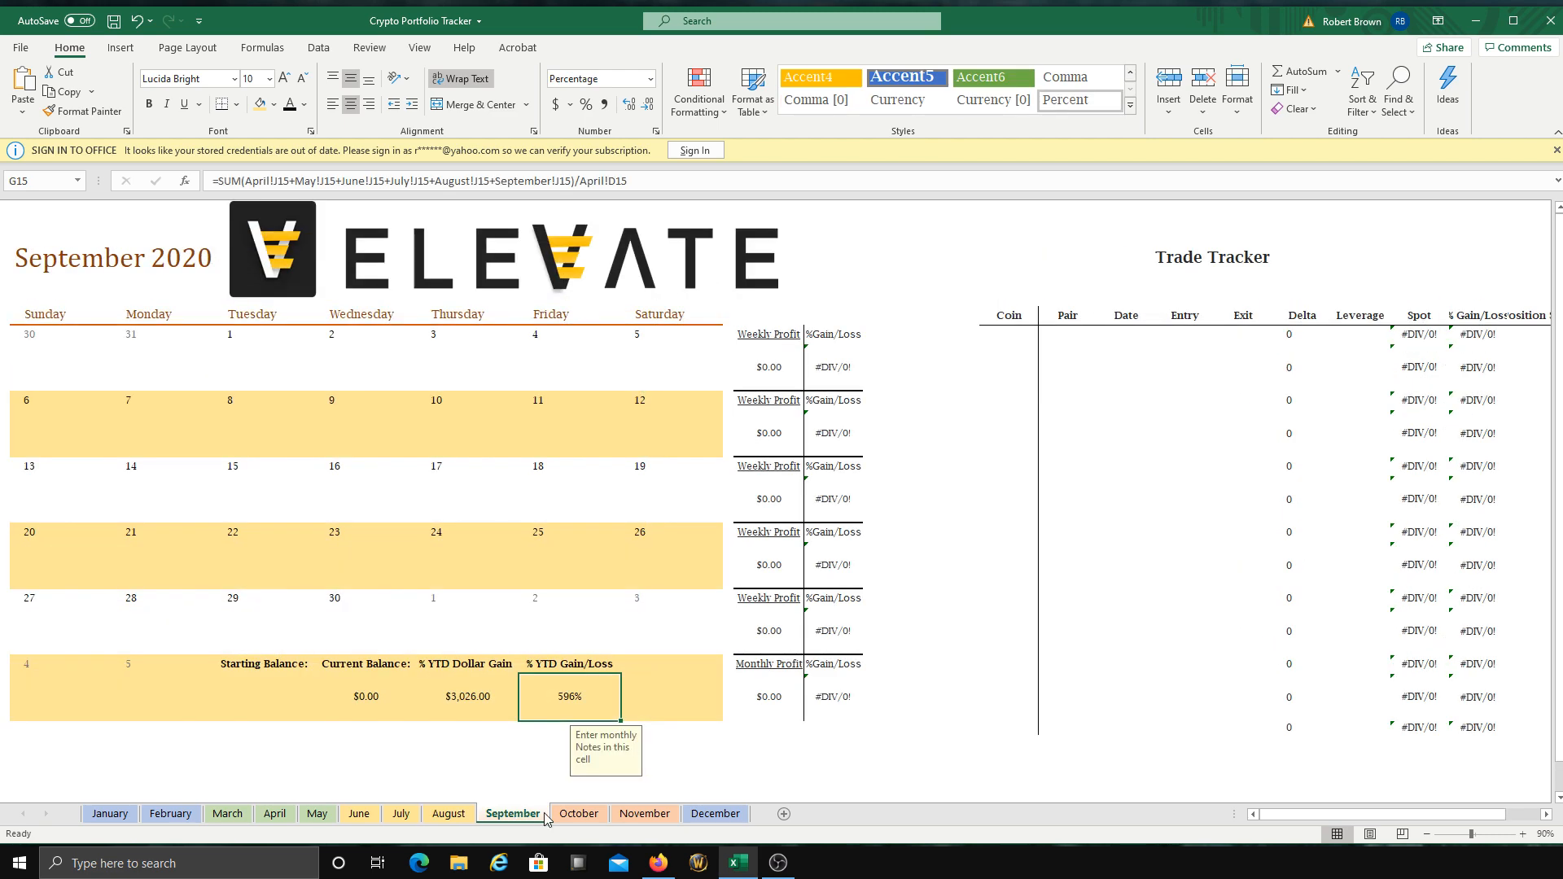
left_click(579, 814)
left_click(643, 814)
left_click(716, 814)
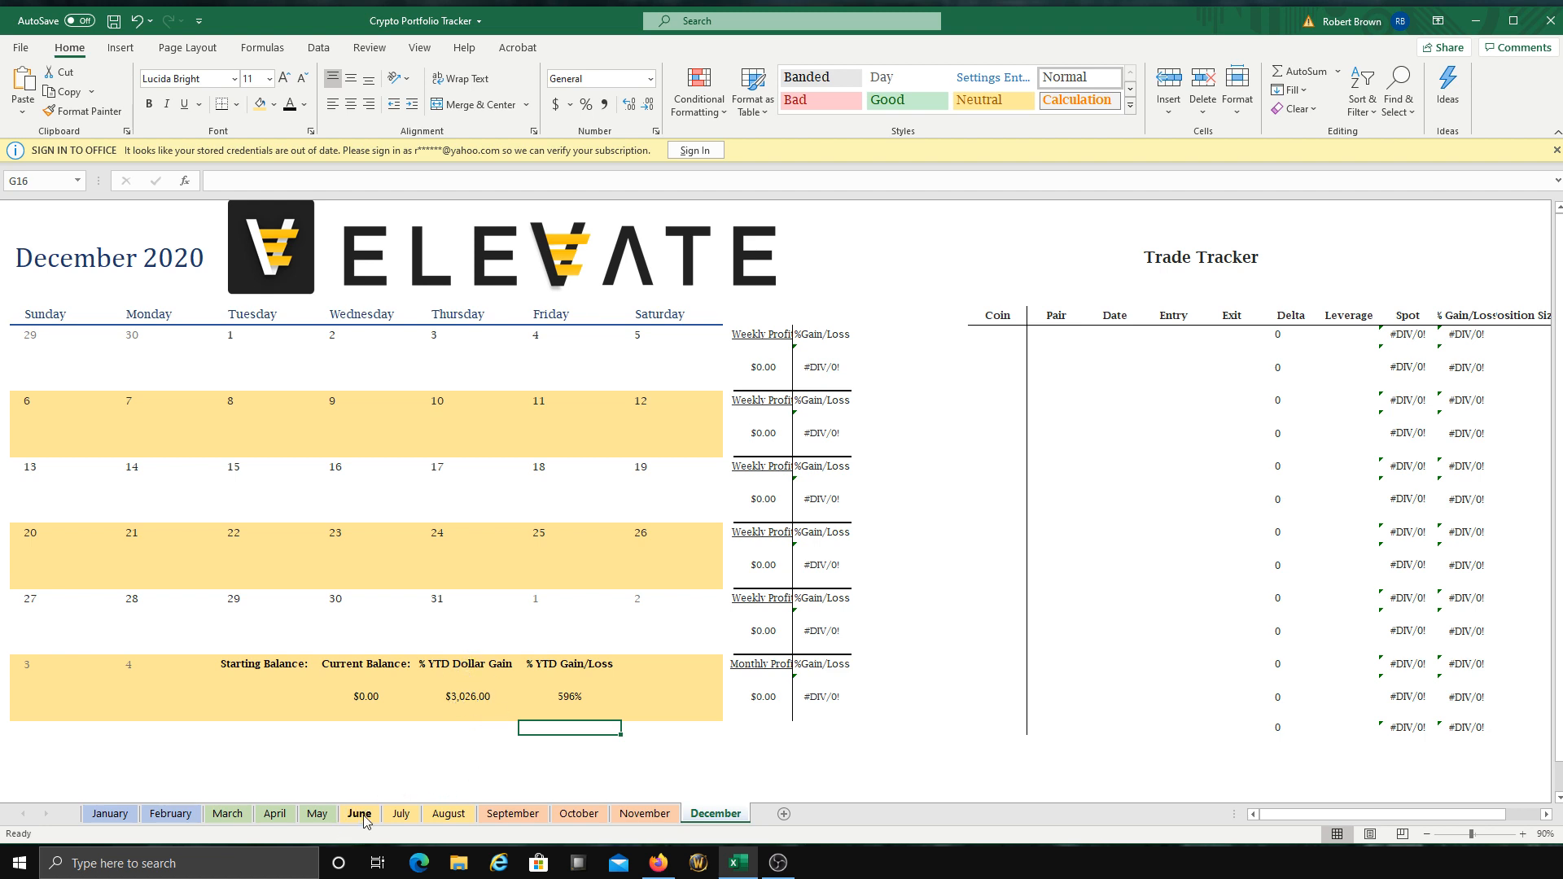
Step: Compare May's YTD percentage gain/loss formula with the monthly profit and starting balance on the April sheet
left_click(274, 814)
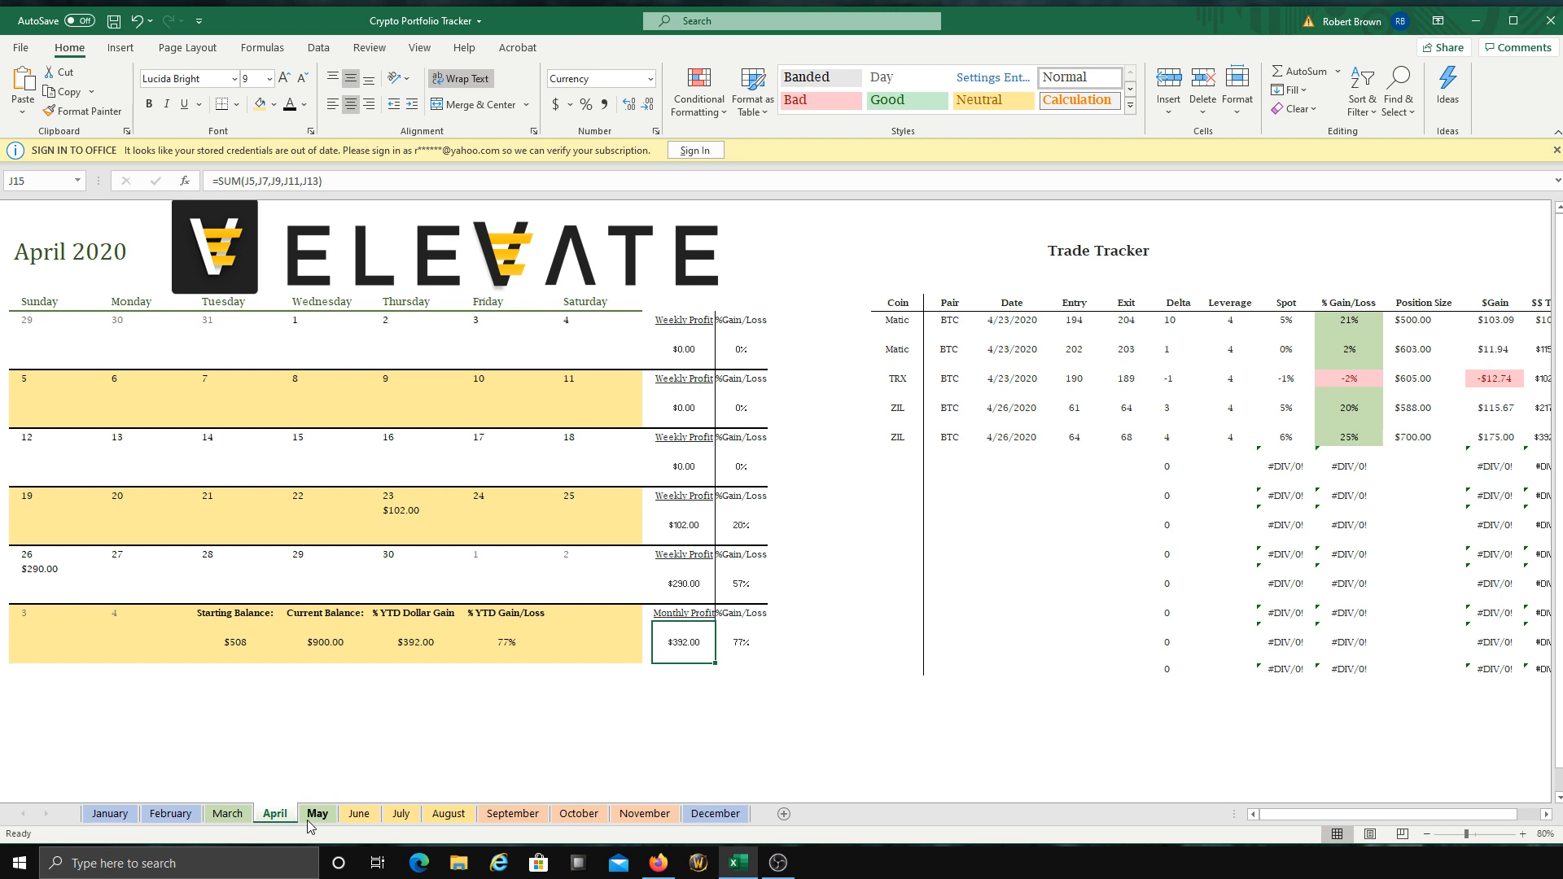
left_click(311, 814)
left_click(493, 642)
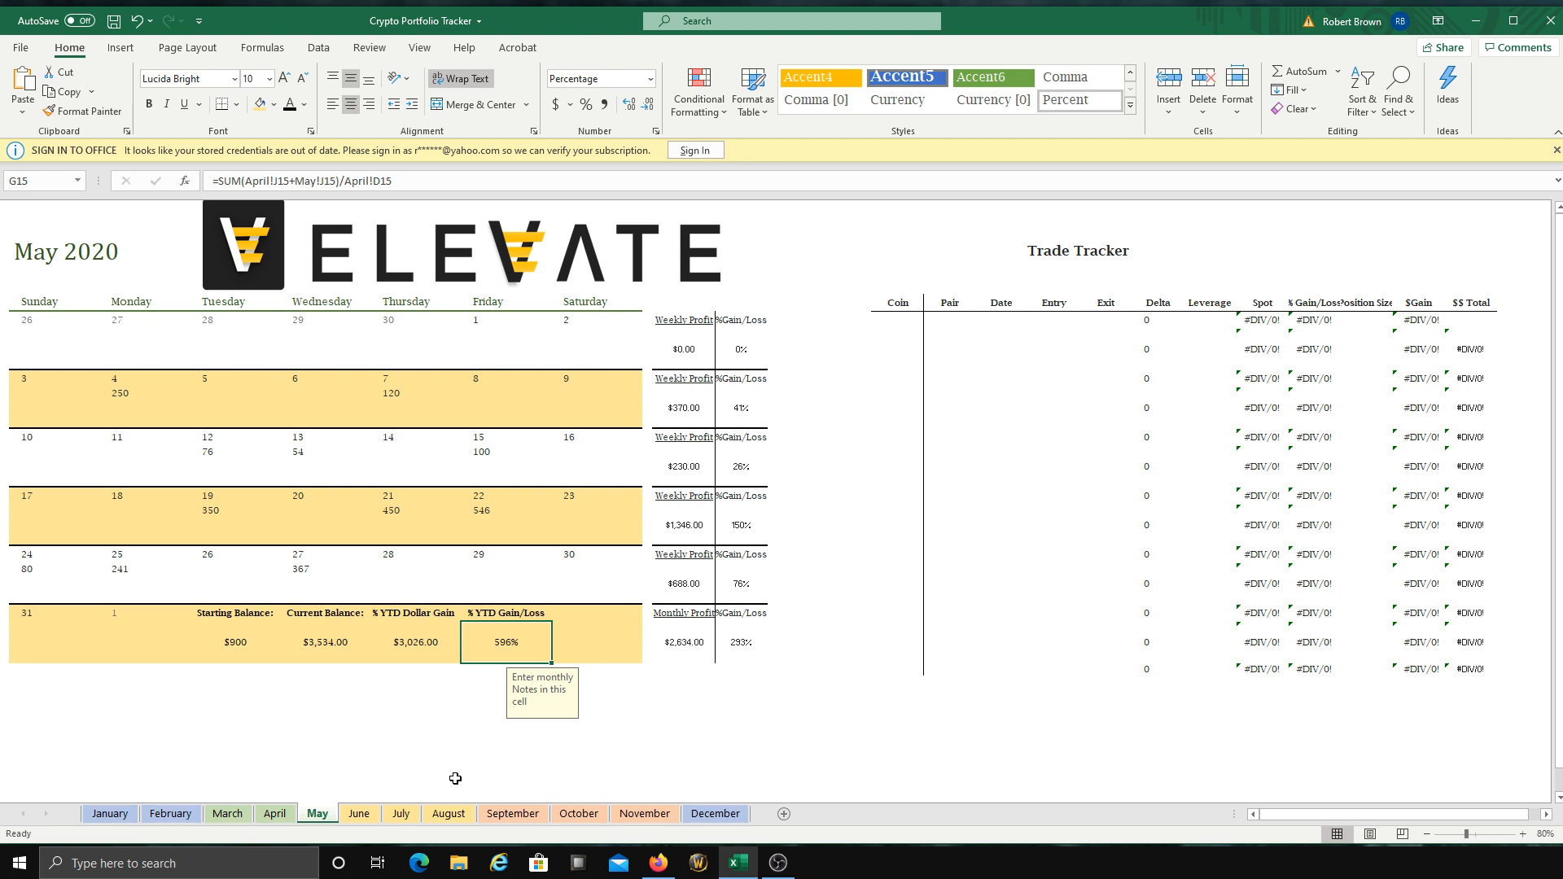
left_click(279, 813)
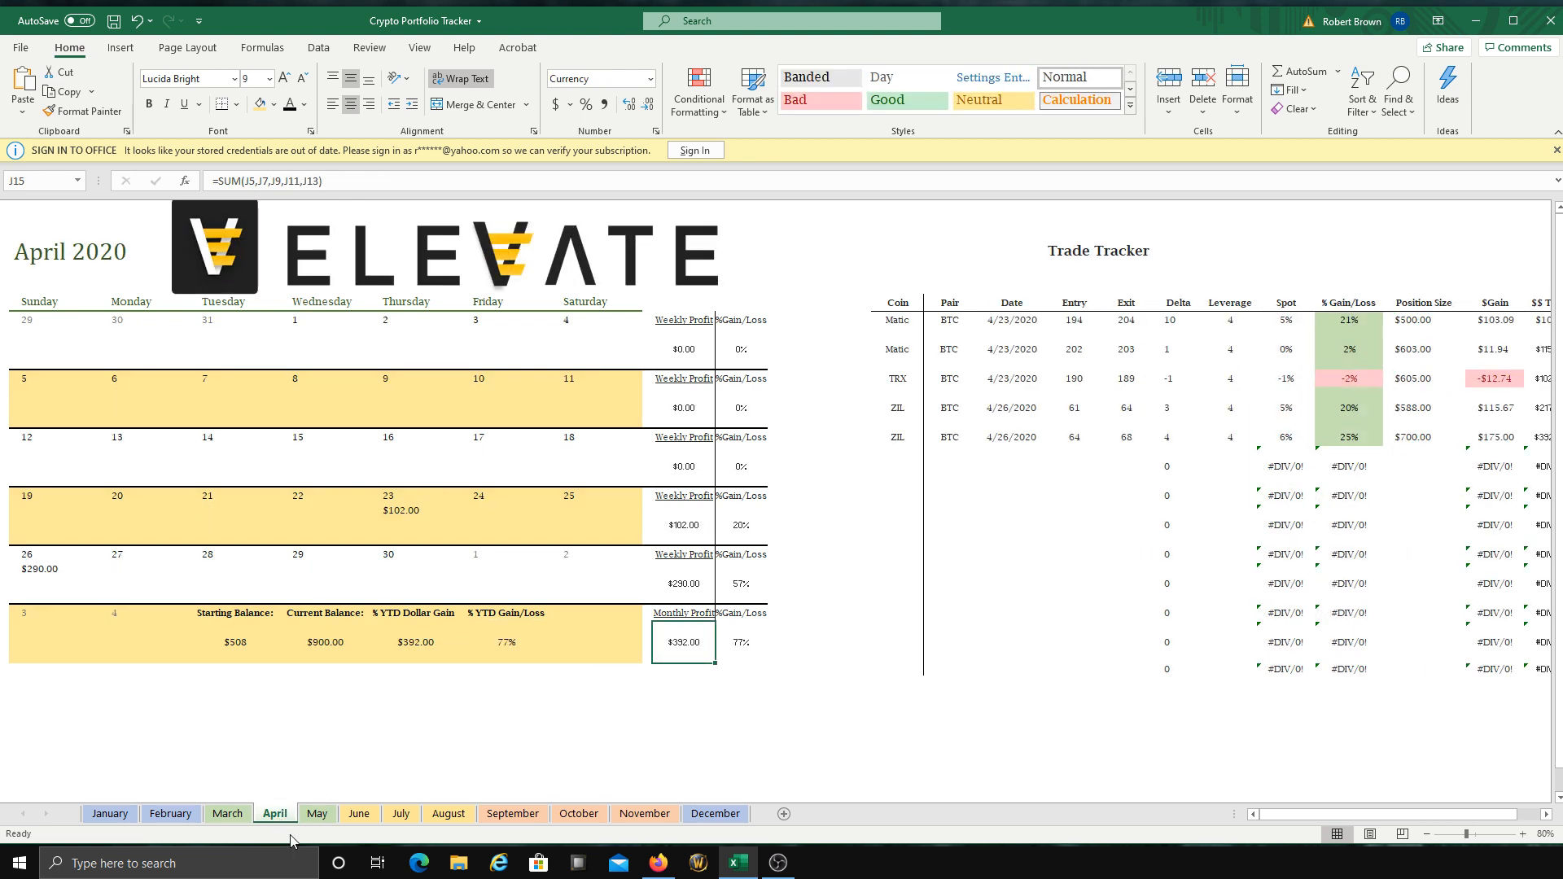
left_click(316, 814)
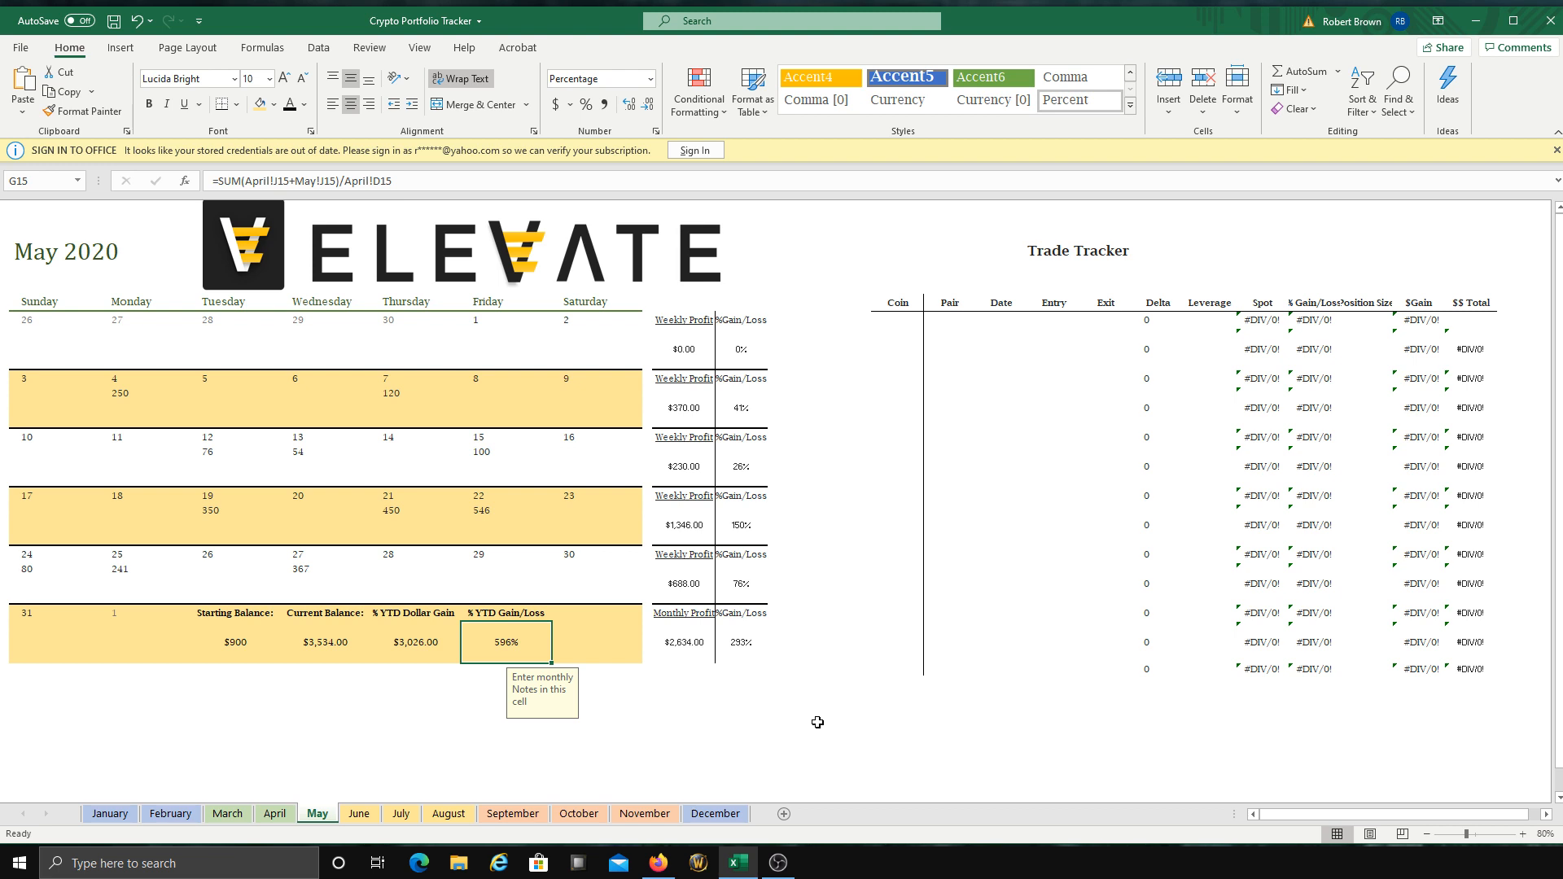
Step: Check the percentage gain/loss formula of the TRX trade in April's Trade Tracker
left_click(281, 814)
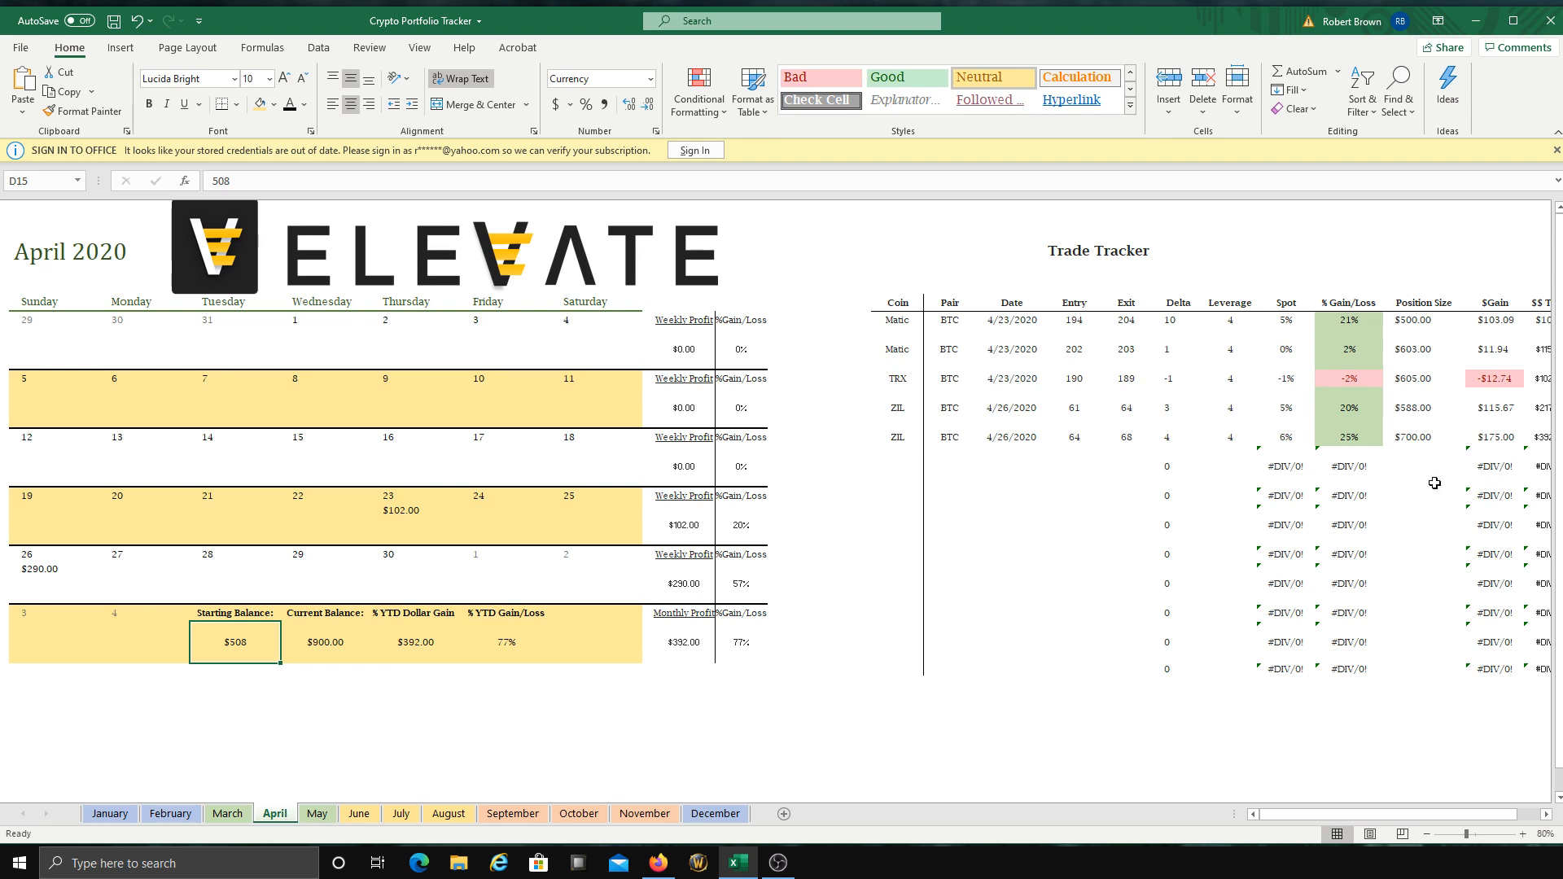
left_click_drag(1367, 816, 1390, 819)
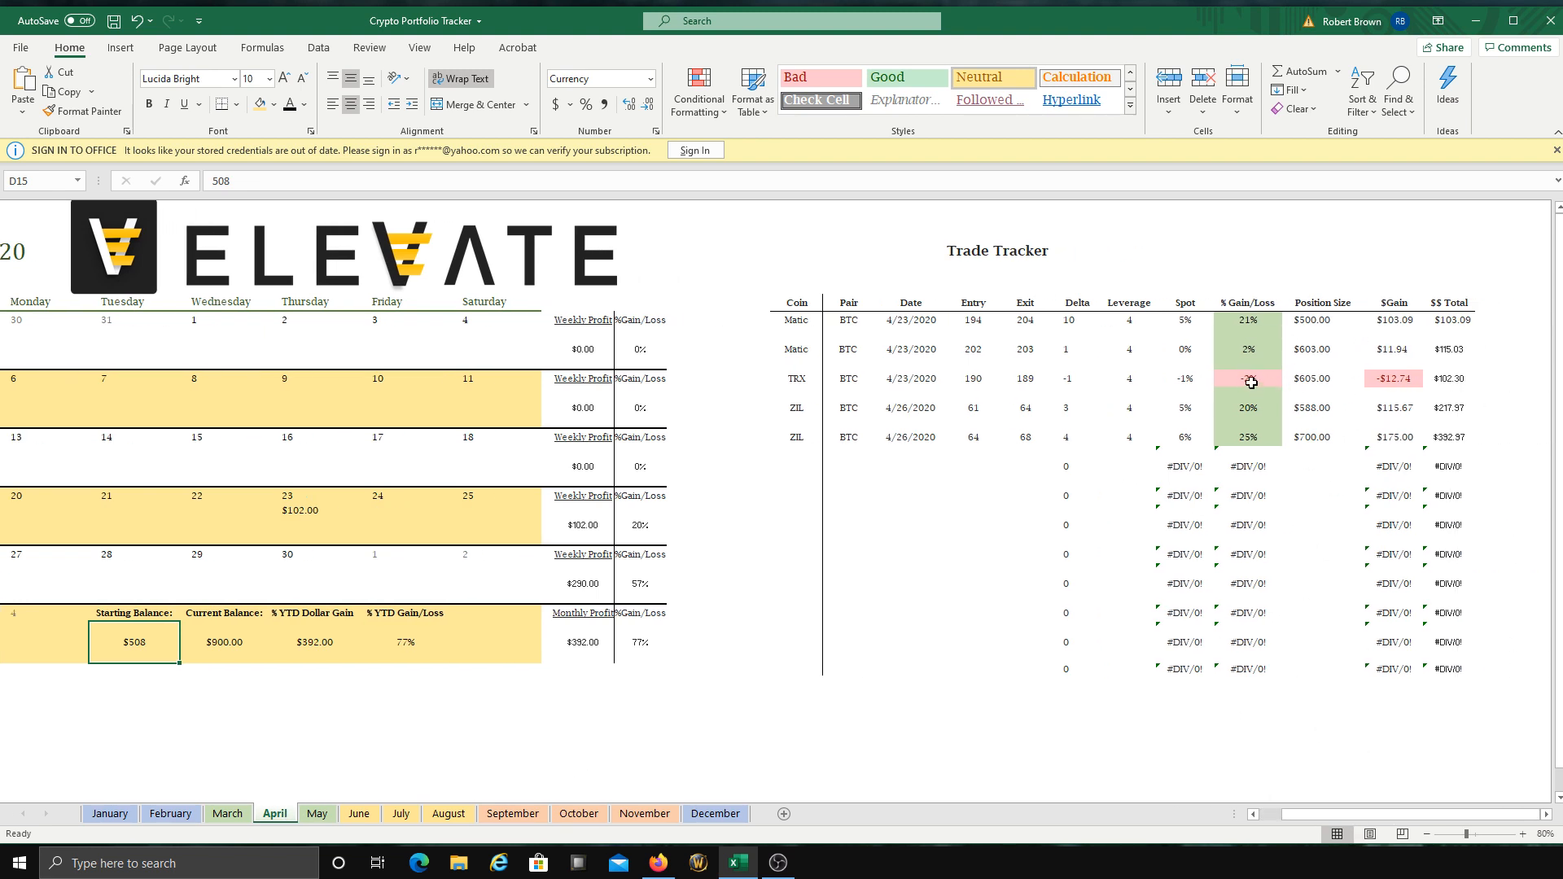
left_click(1250, 380)
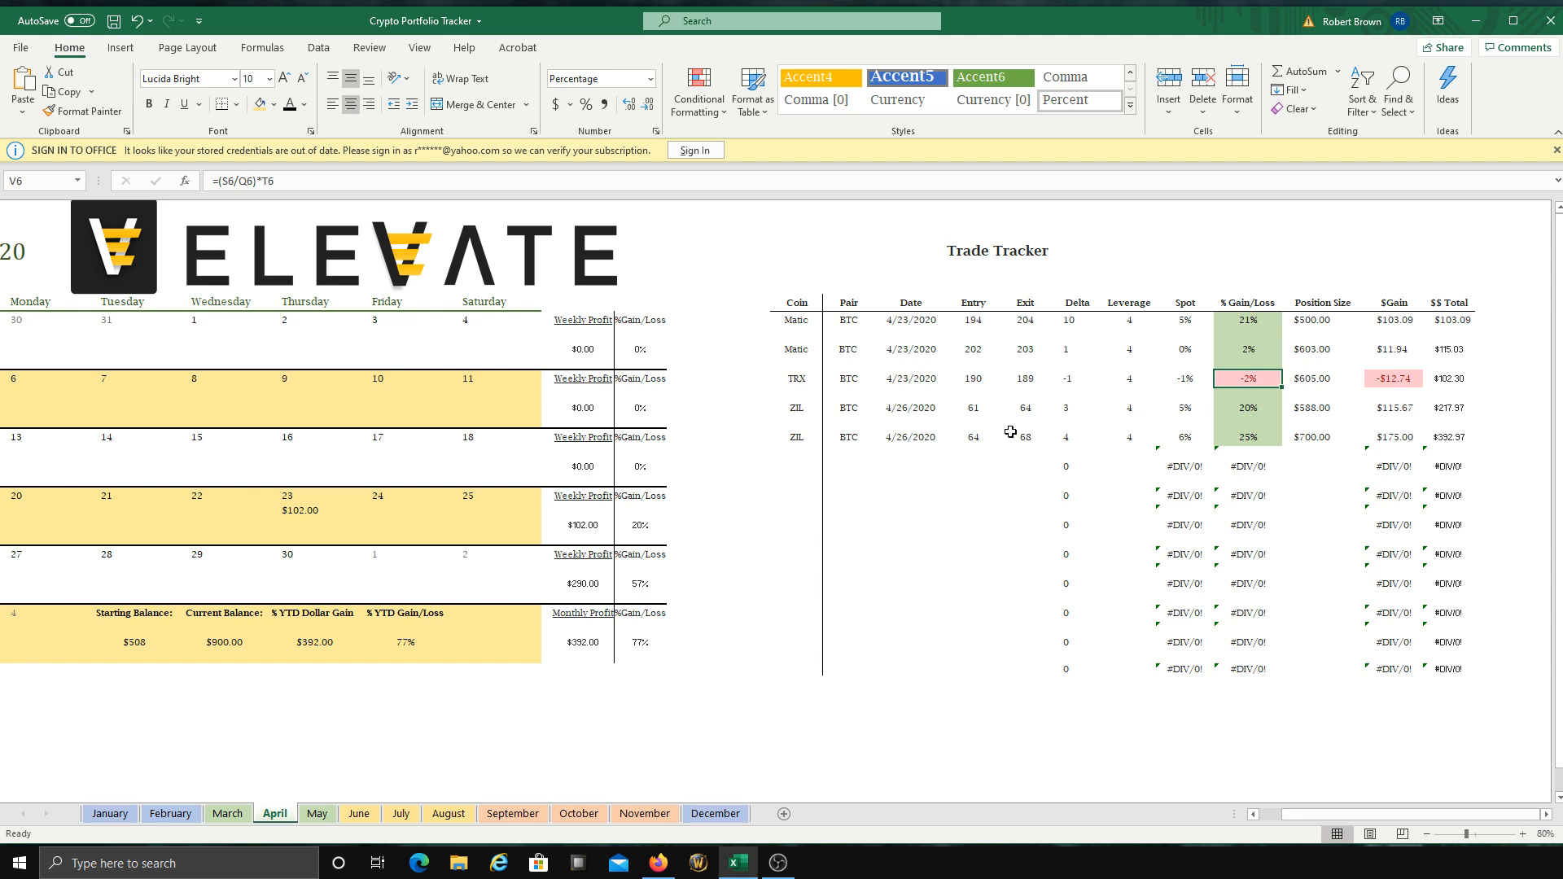
Step: Start a new trade below the last ZIL row with coin Algo, pair BTC and date 4/27/20
left_click(797, 476)
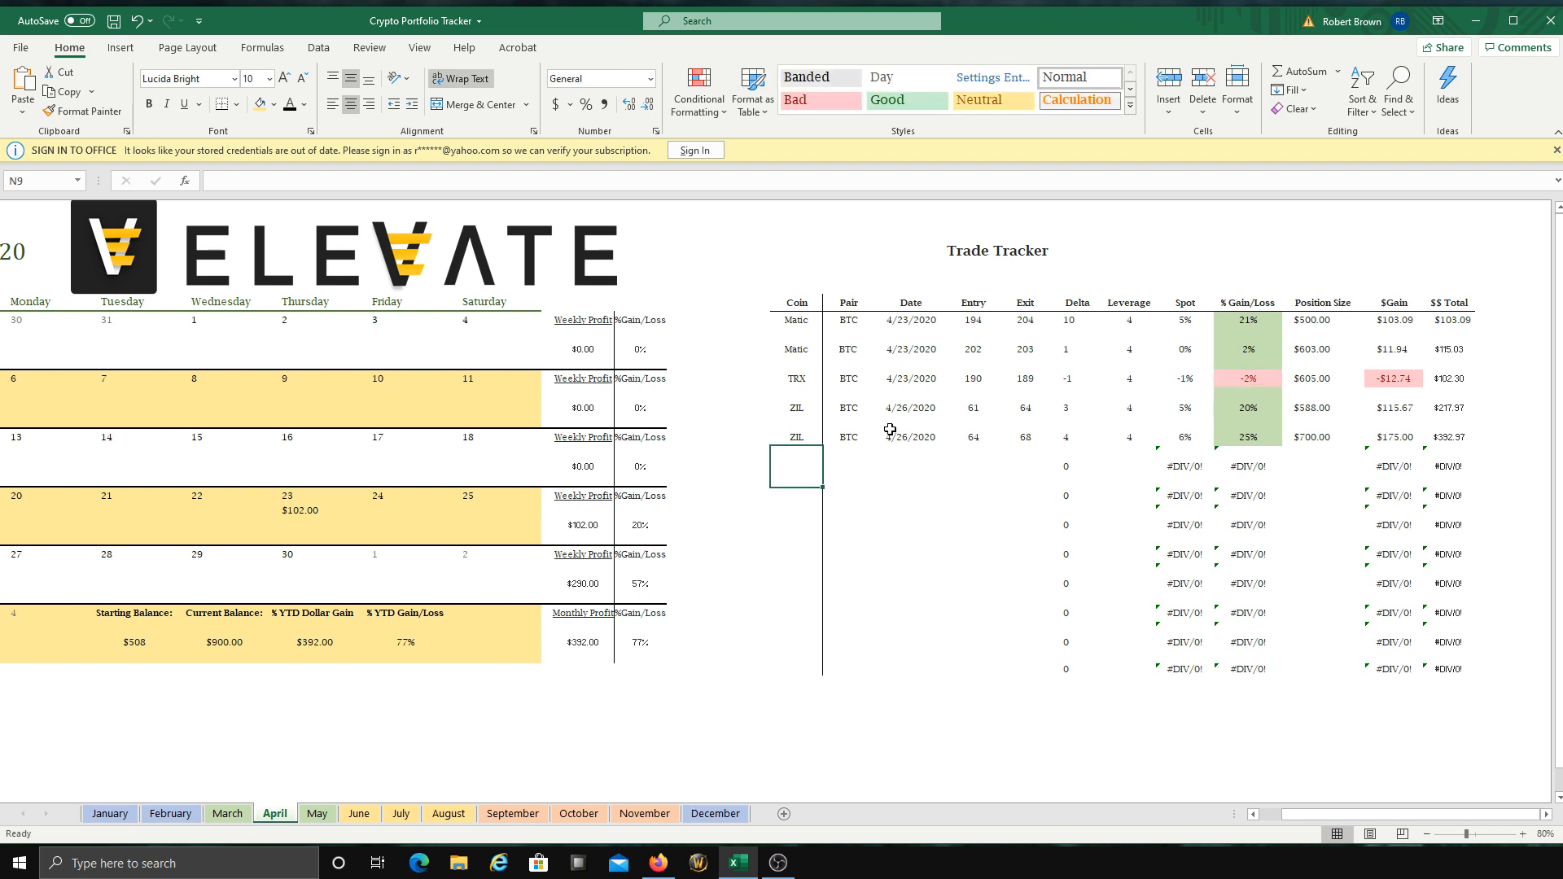
type("Algo")
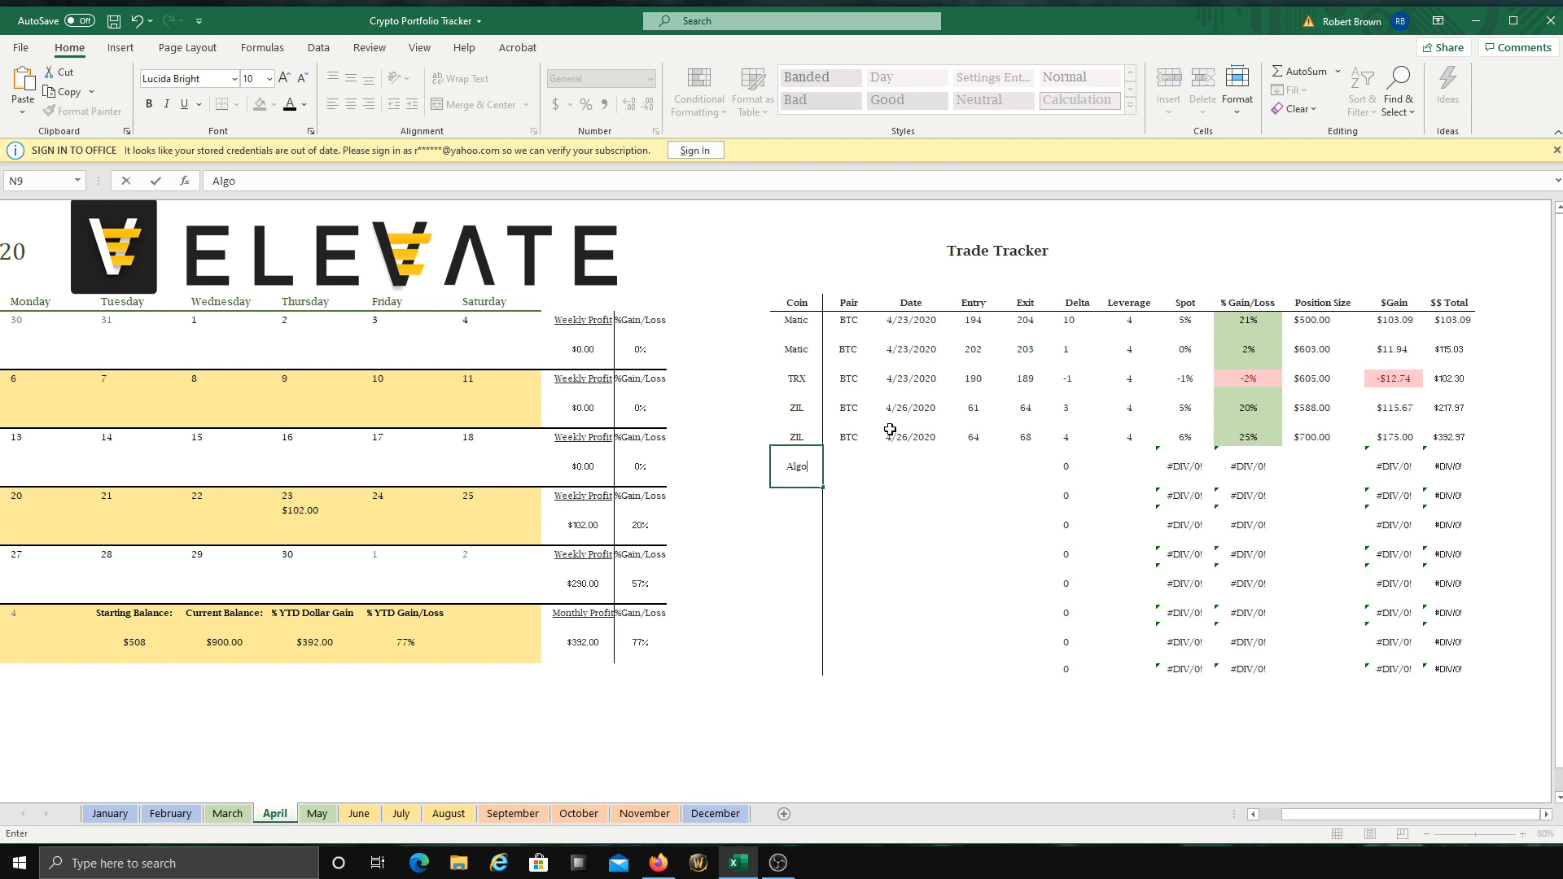
key("Tab")
type("BTC")
key("Tab")
type("4/2")
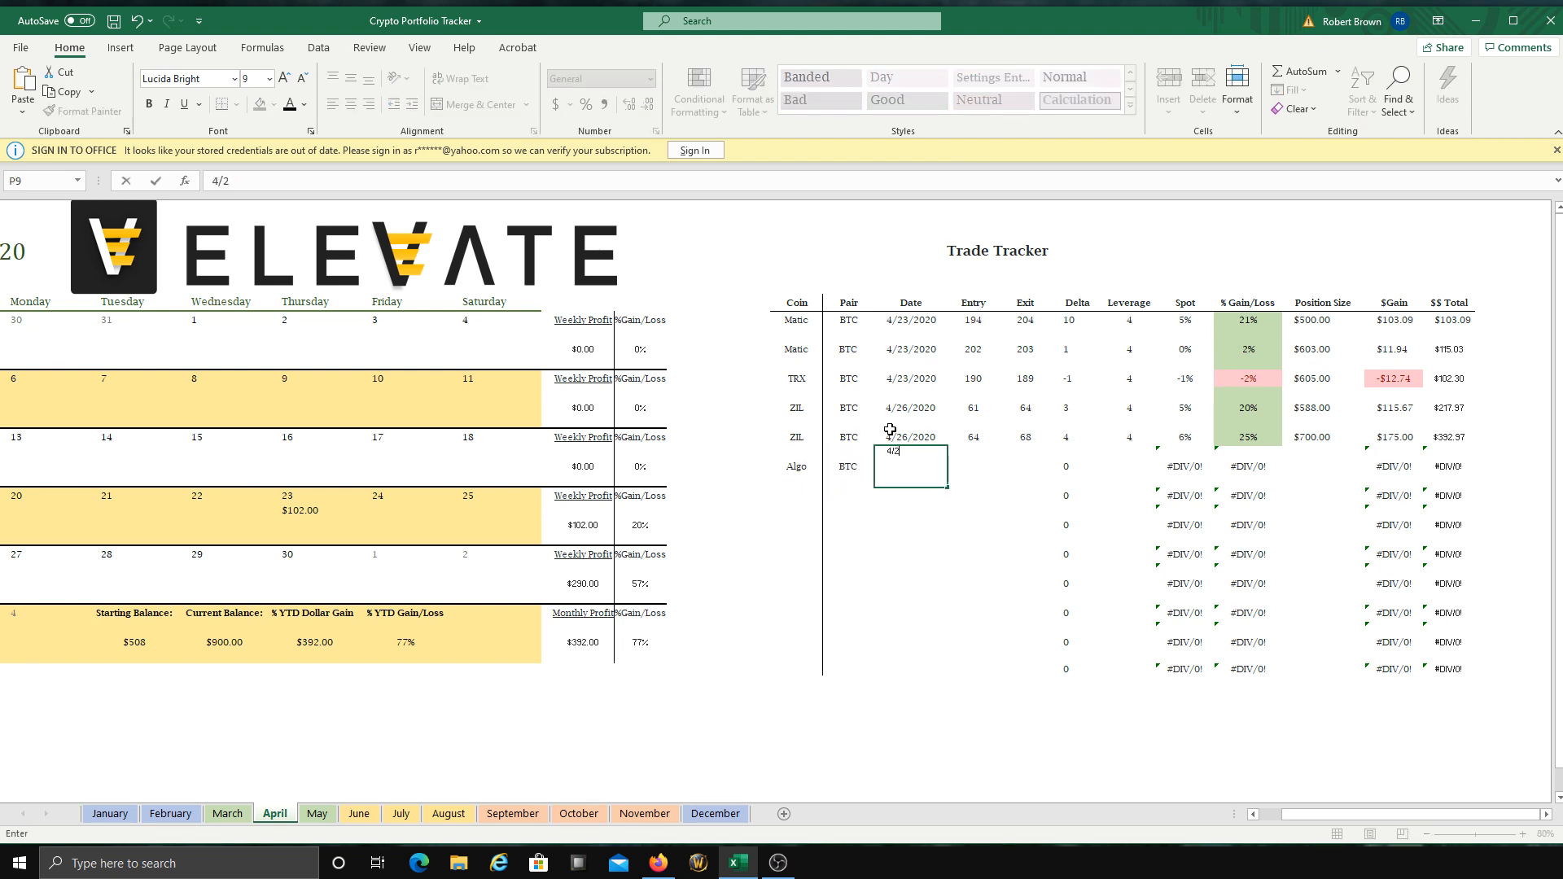
type("7/20")
Step: Center the Algo trade's date both vertically and horizontally in its cell
left_click(898, 587)
left_click(897, 456)
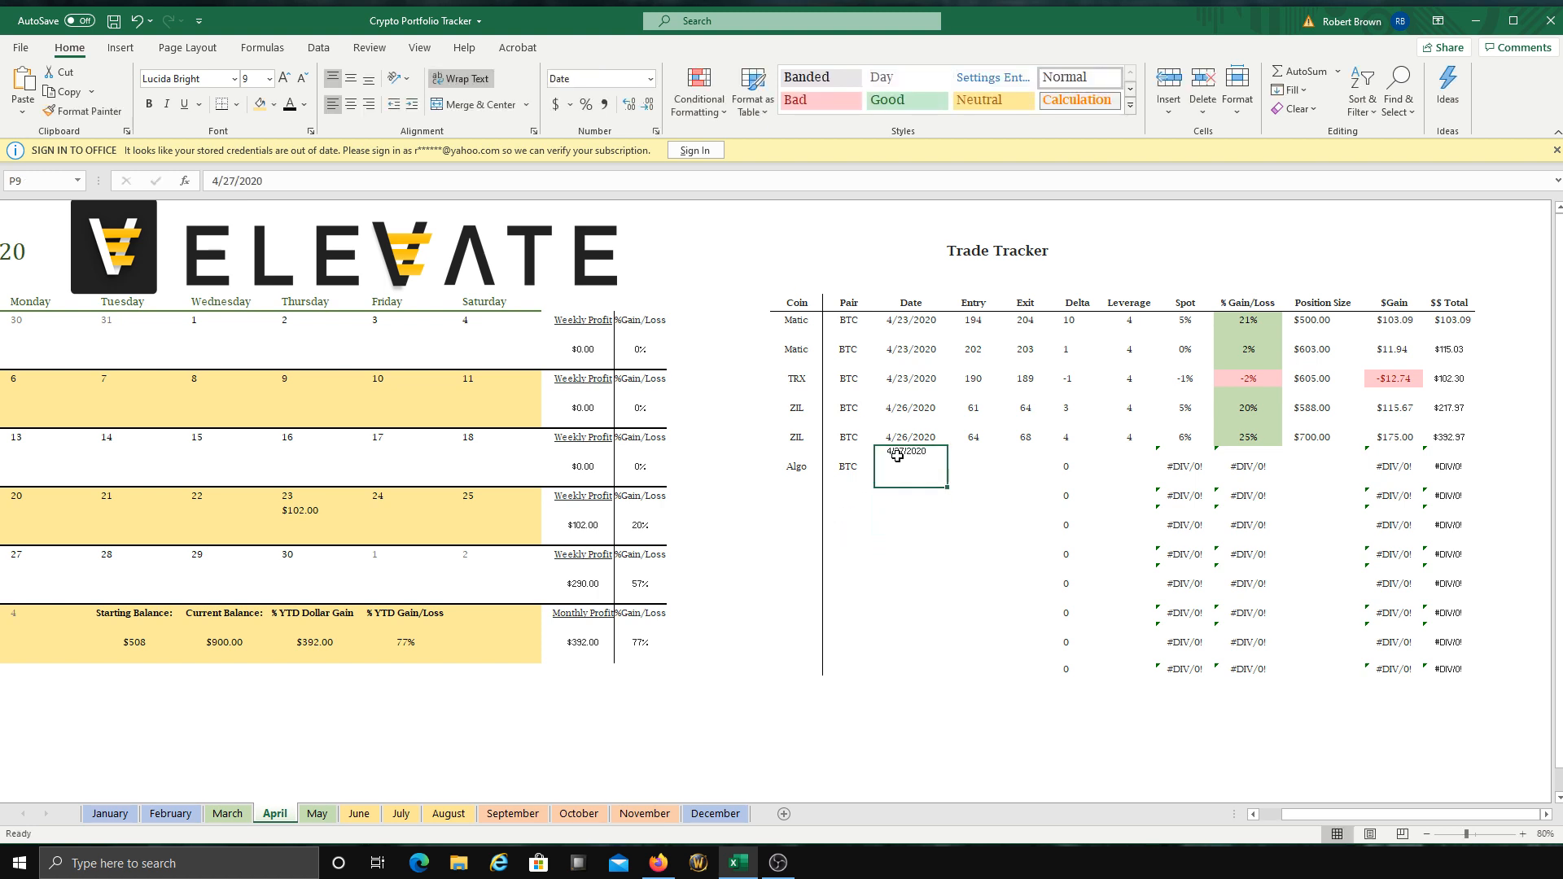
left_click(351, 78)
left_click(351, 104)
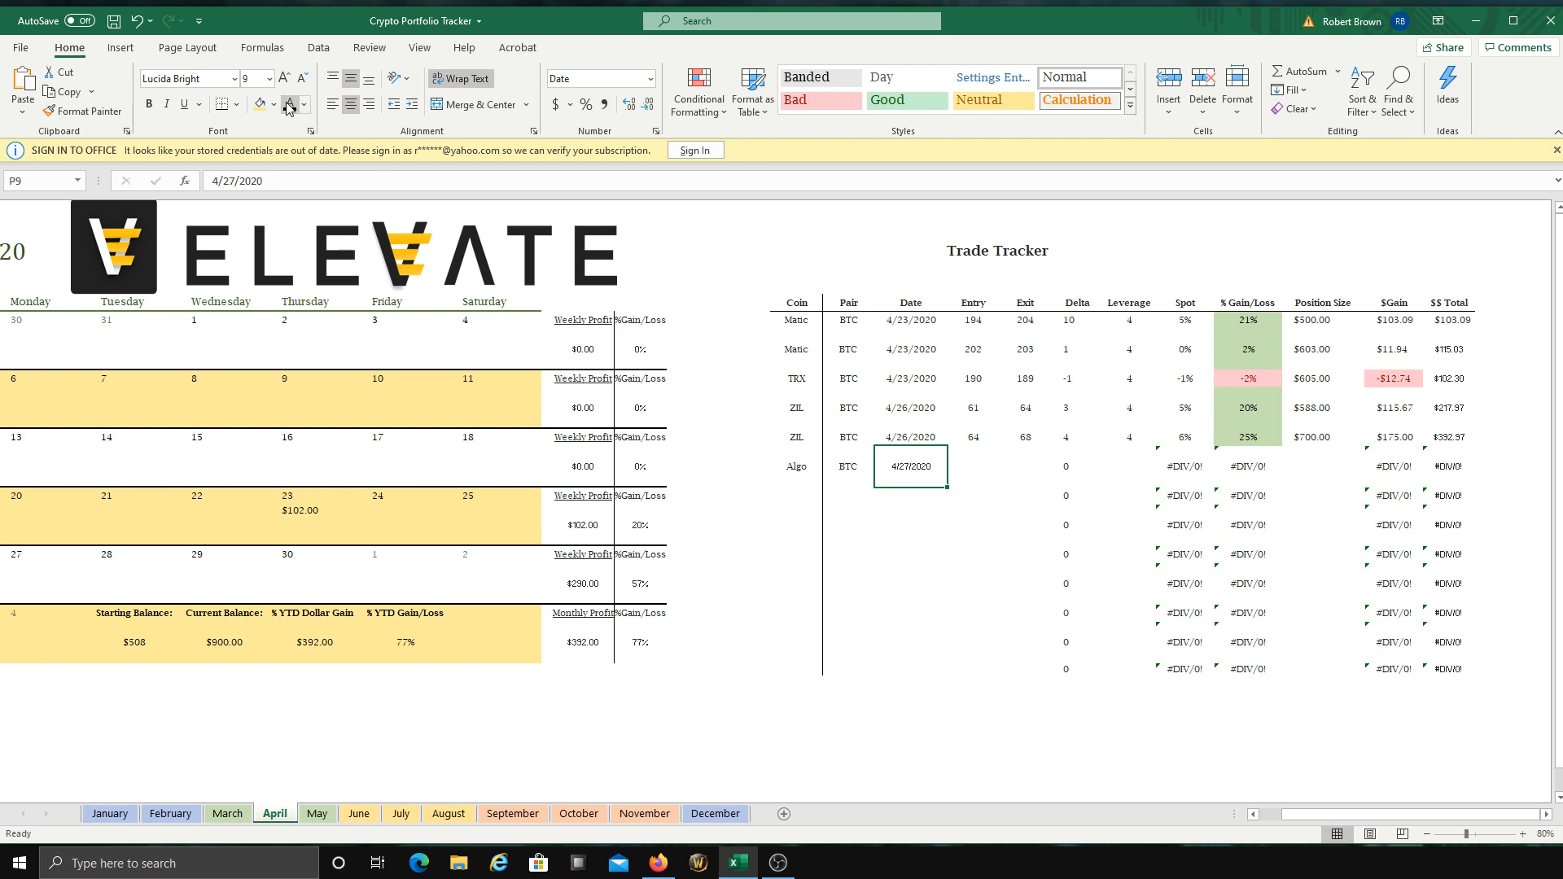
Step: Enter an entry price of 2900 and an exit price of 2750 for the Algo trade
left_click(971, 466)
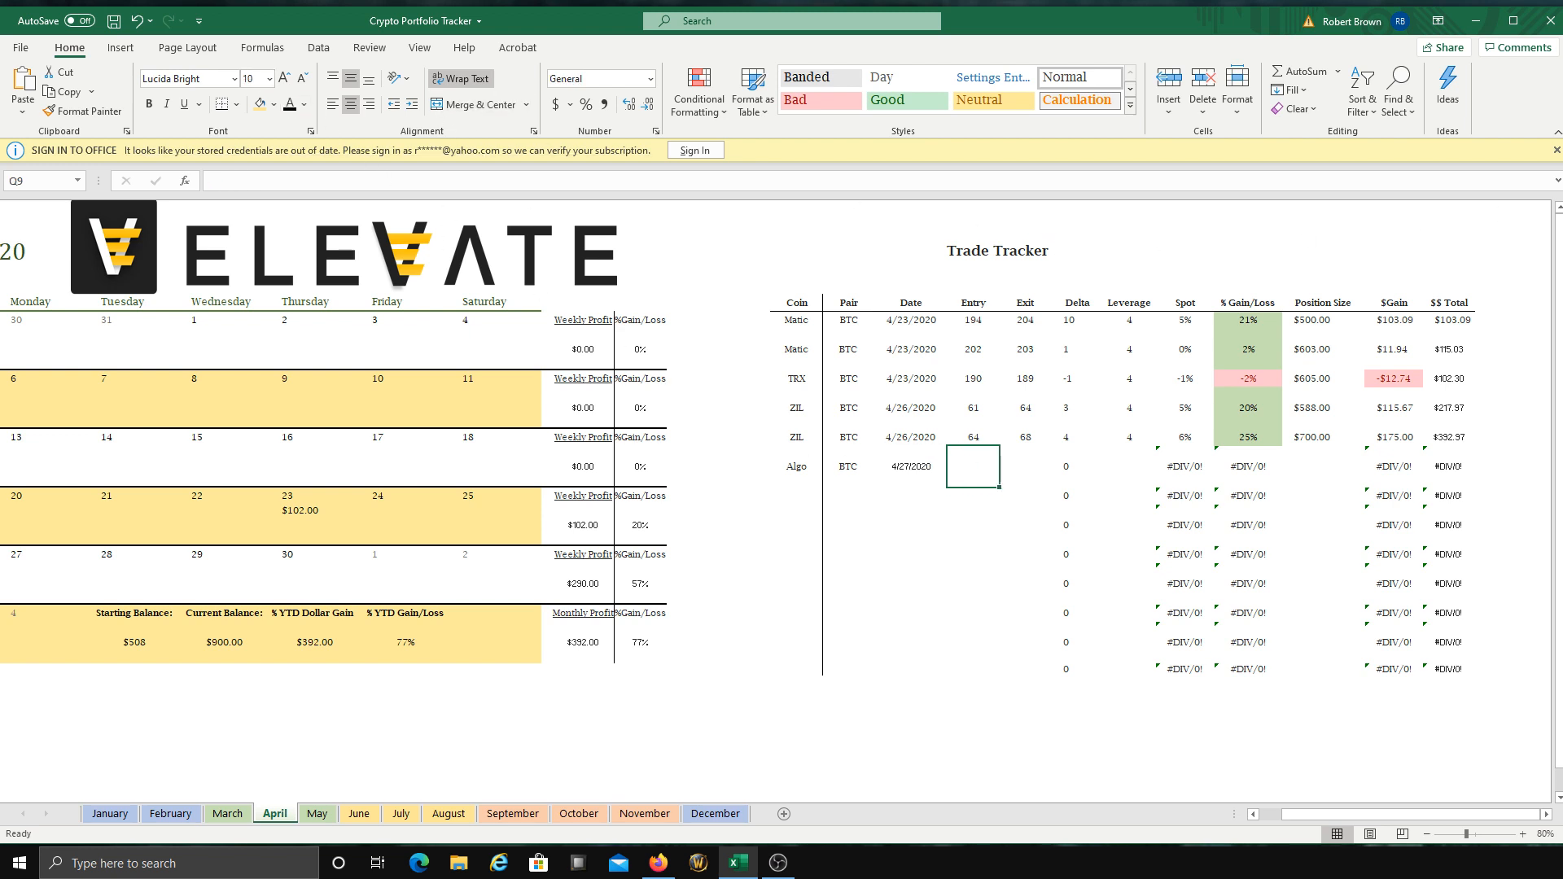
key("alt+Tab")
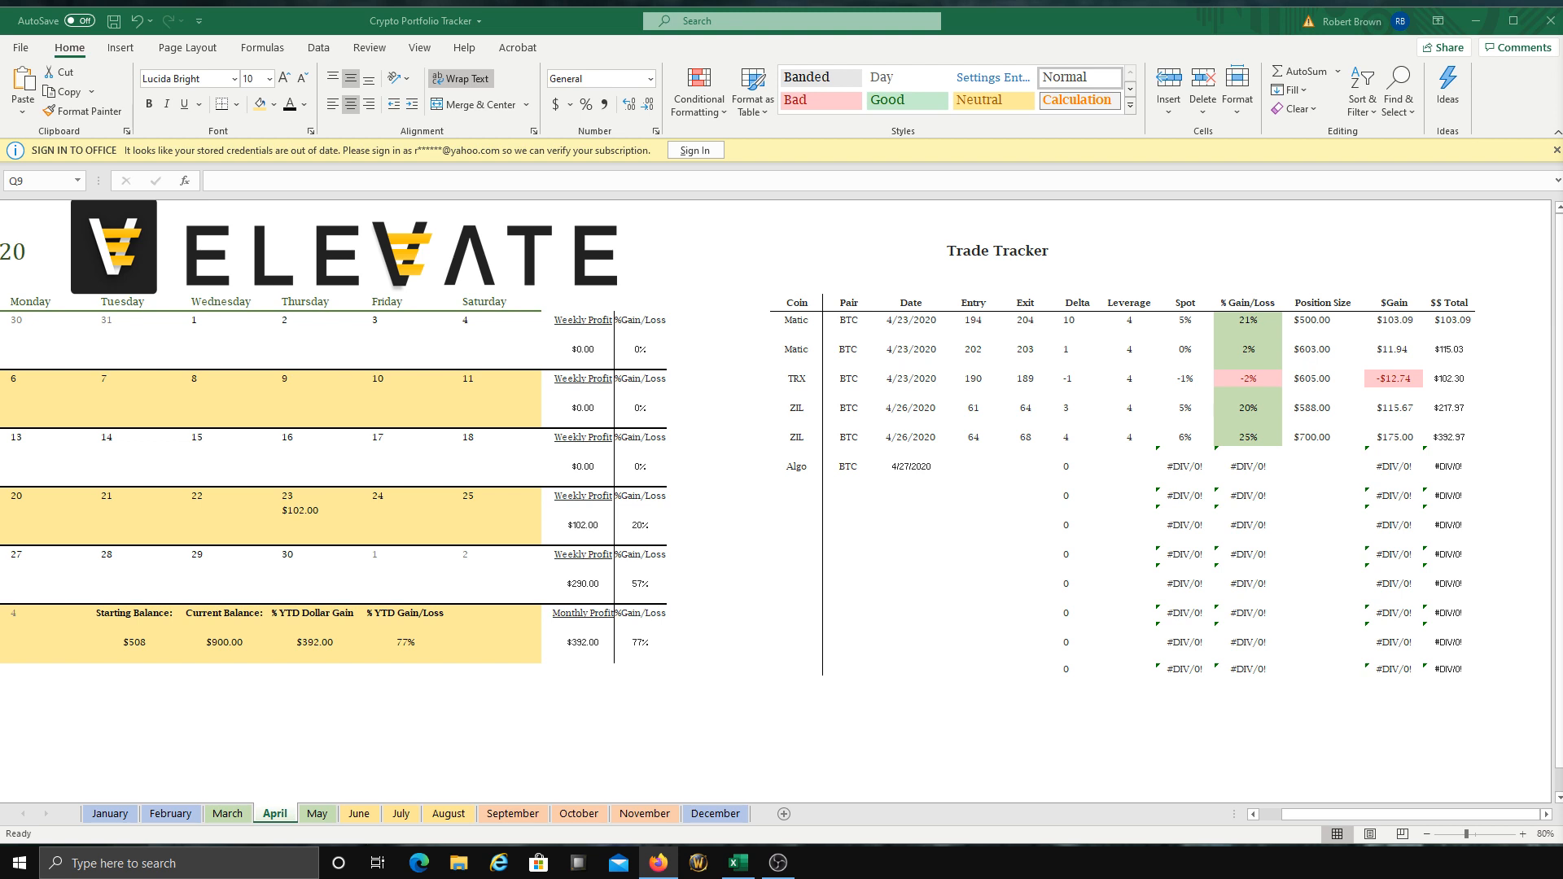
left_click(976, 465)
type("2900")
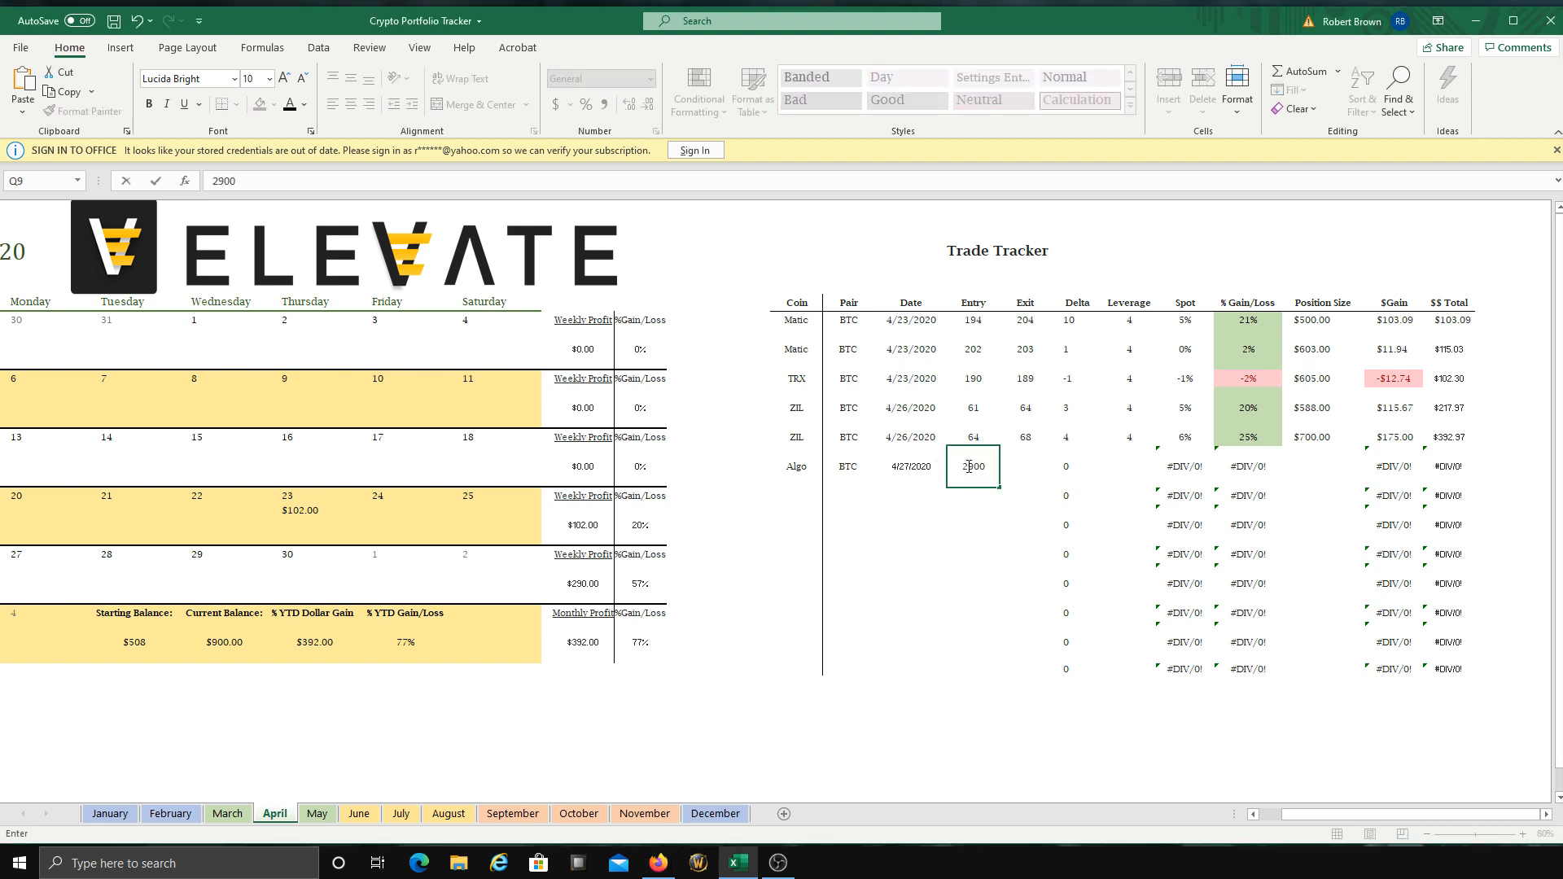
left_click(1030, 483)
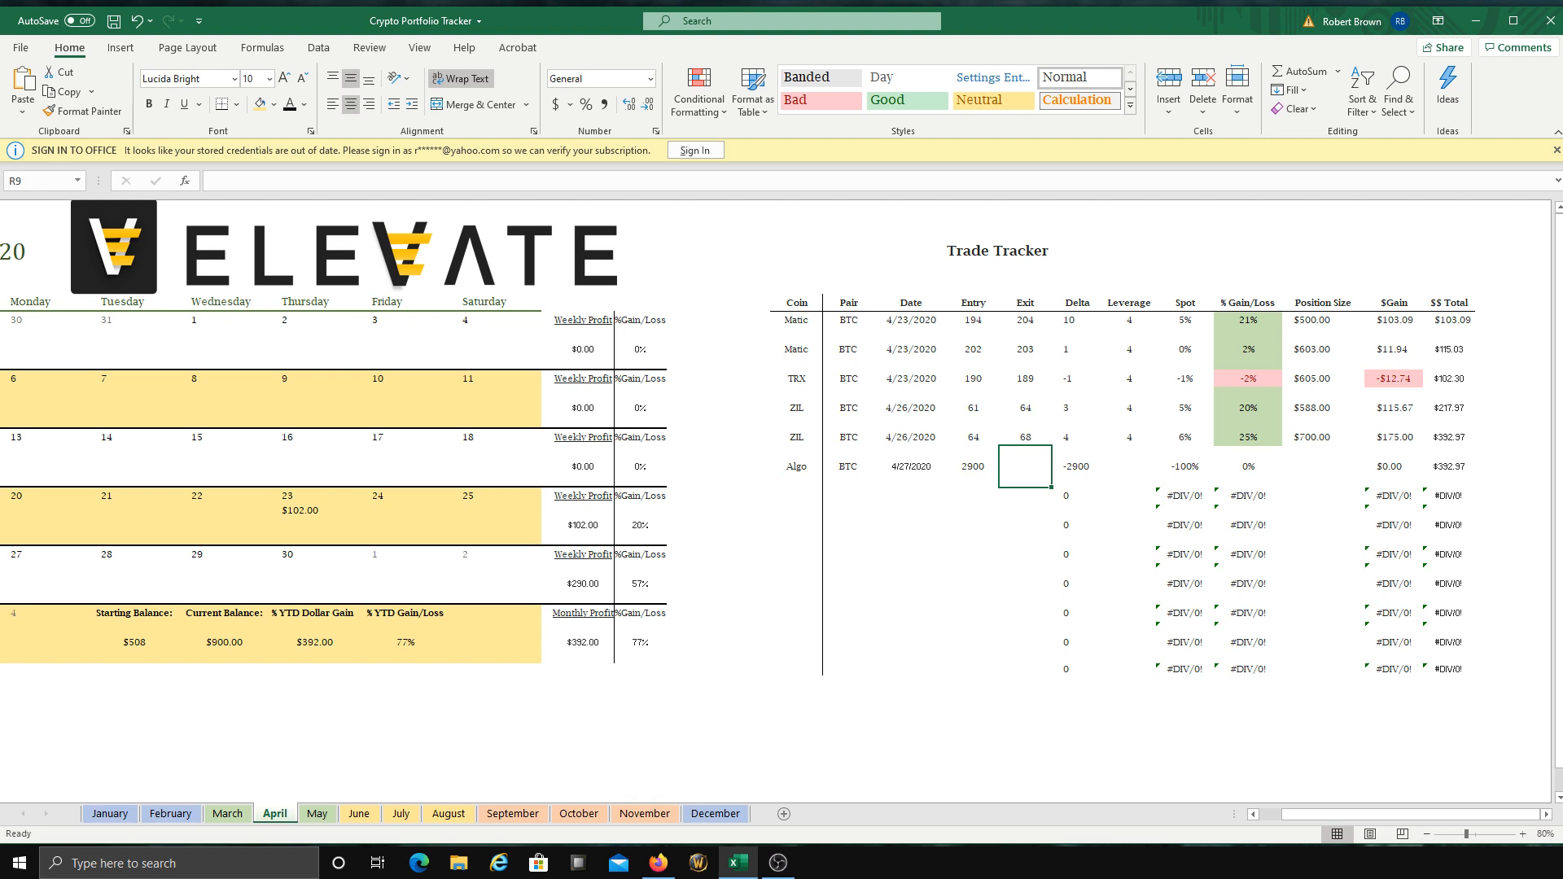
left_click(1129, 472)
key("BackSpace")
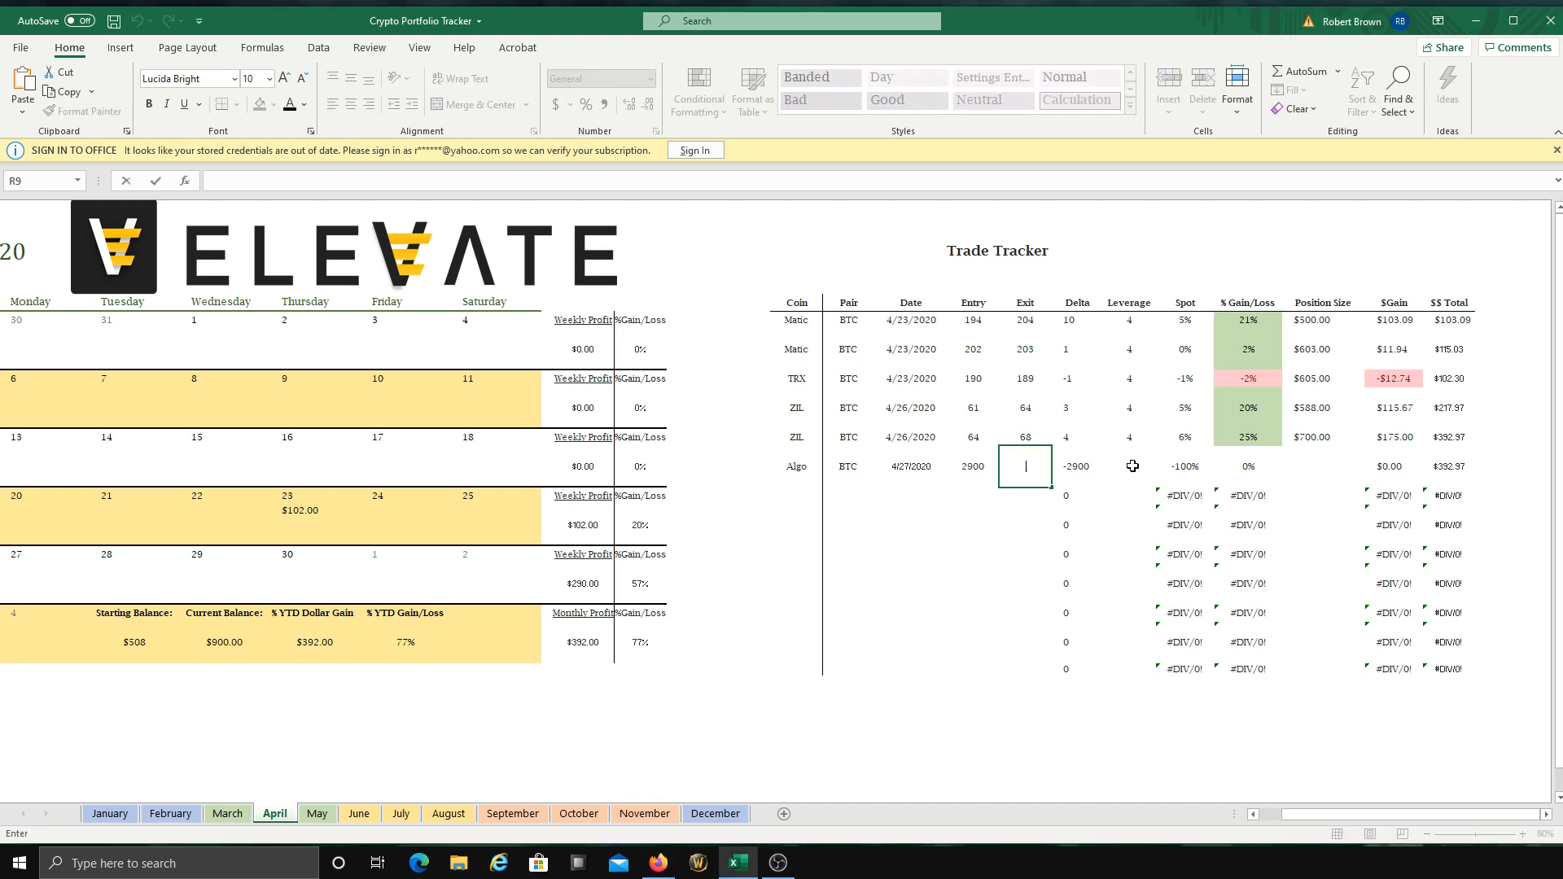
key("Escape")
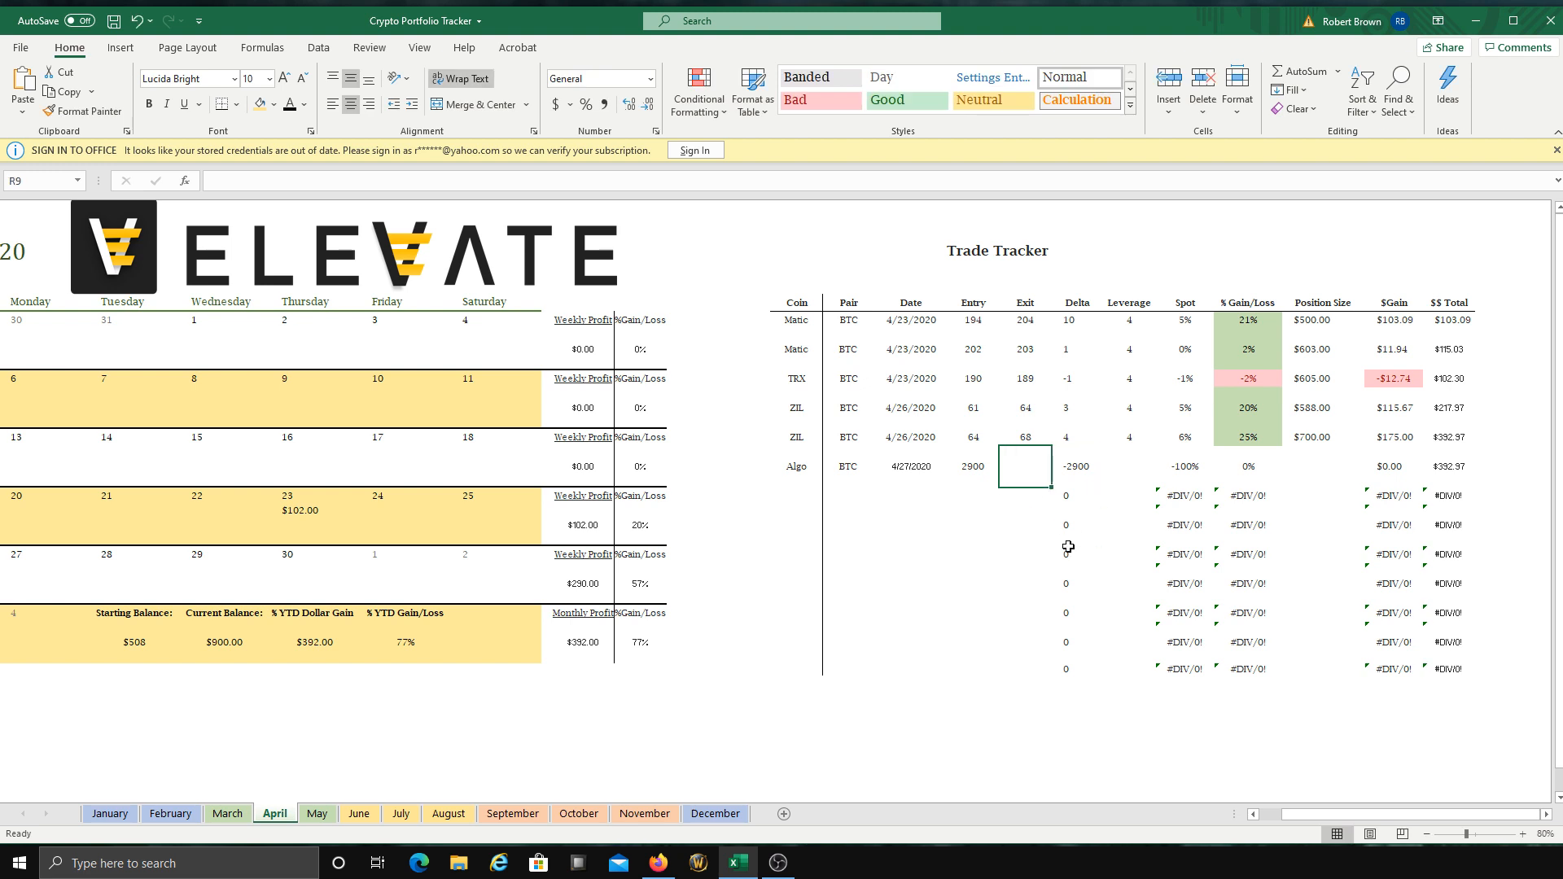
type("2750")
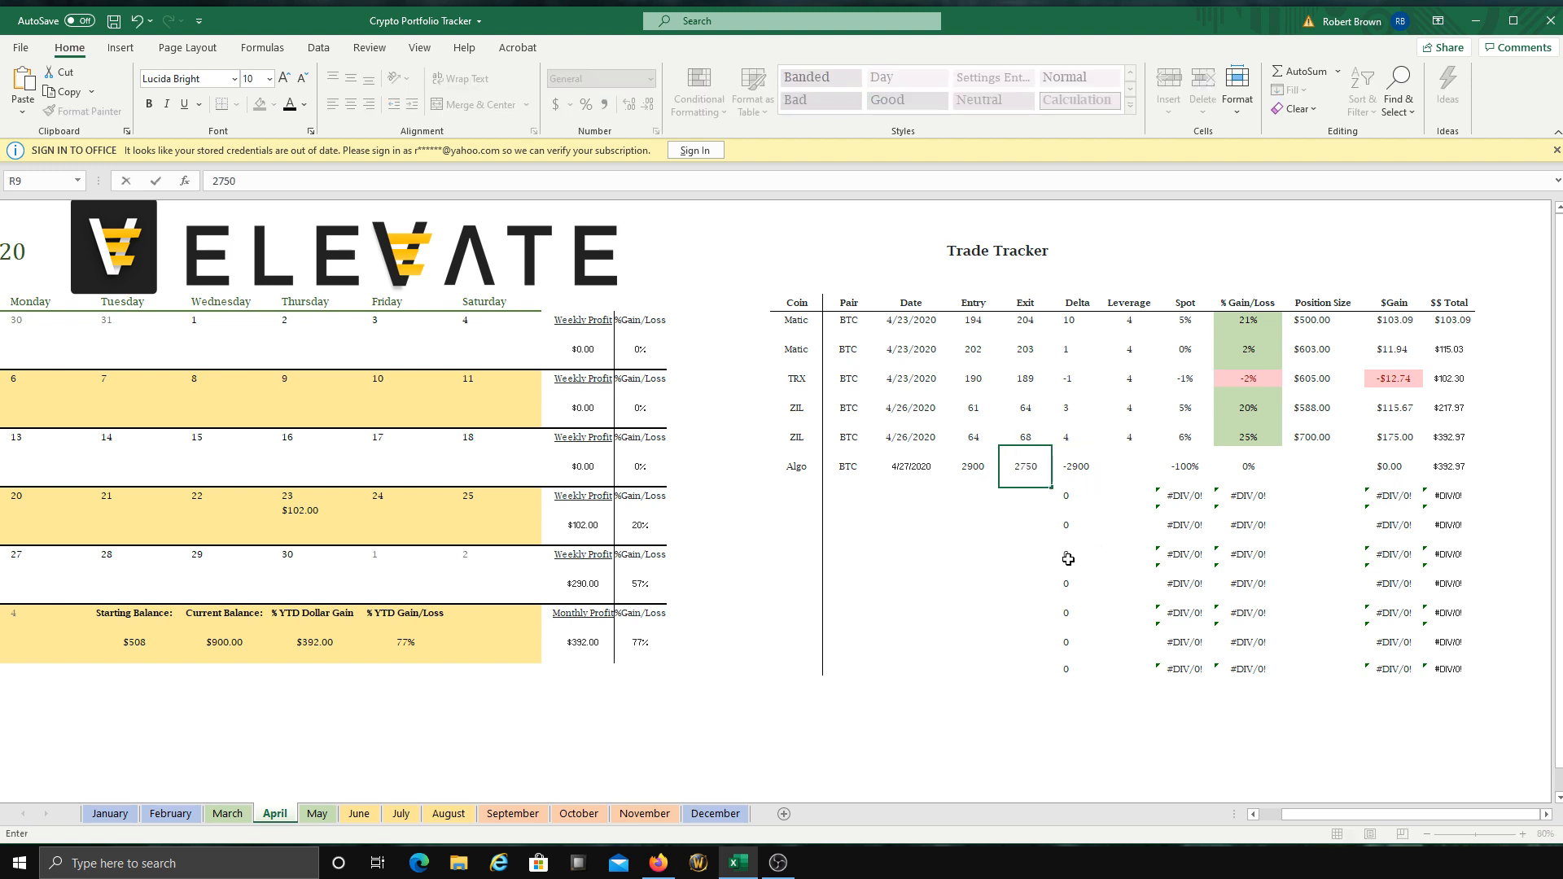
left_click(1022, 715)
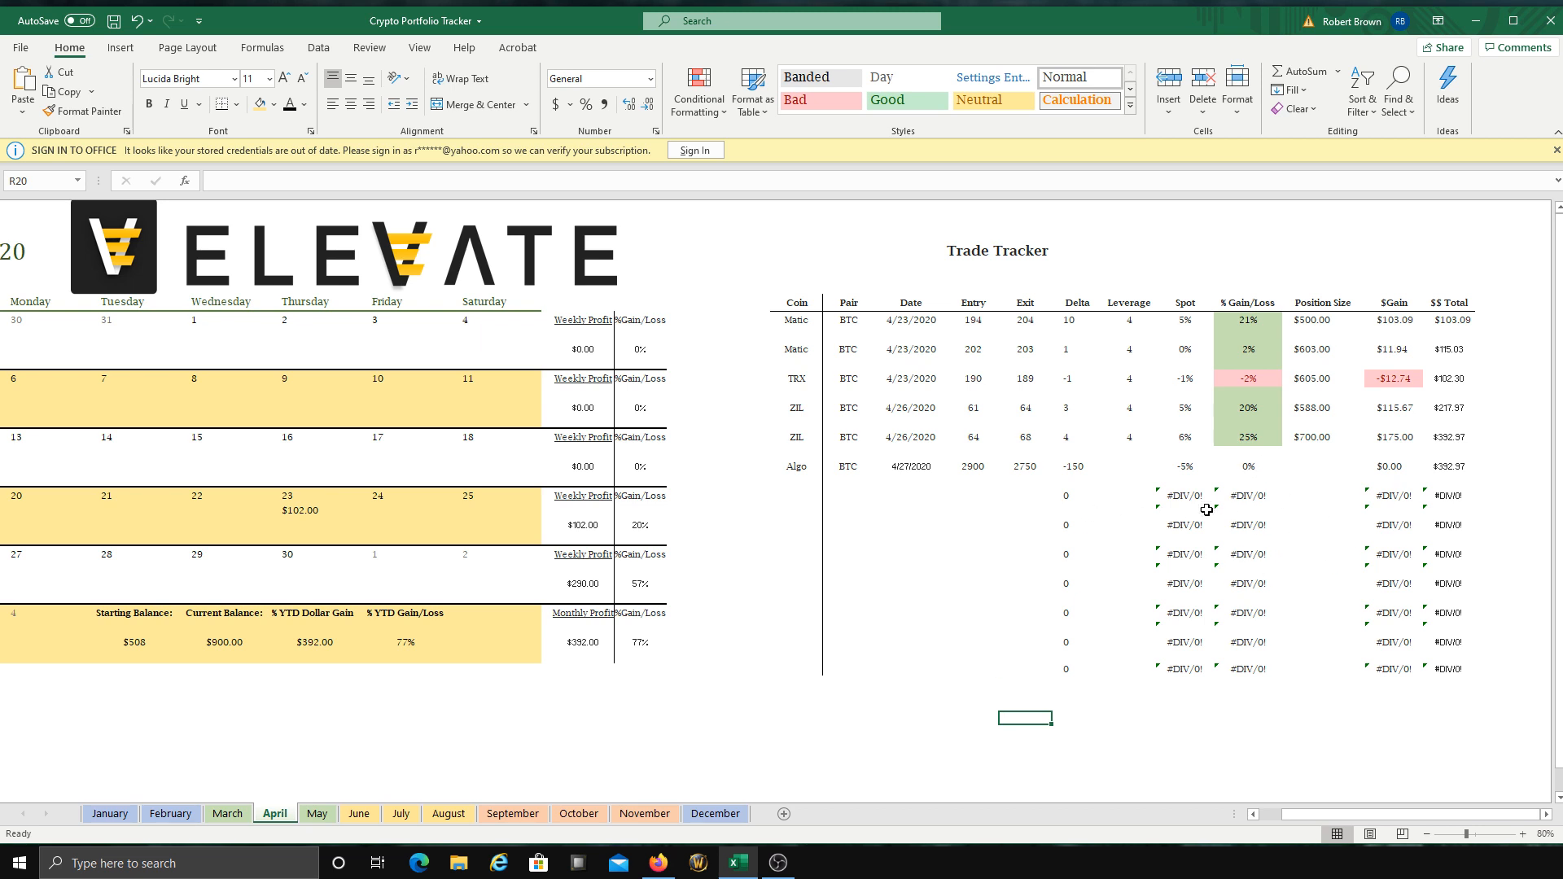
Step: Set the Algo trade's leverage to 4
left_click(1131, 479)
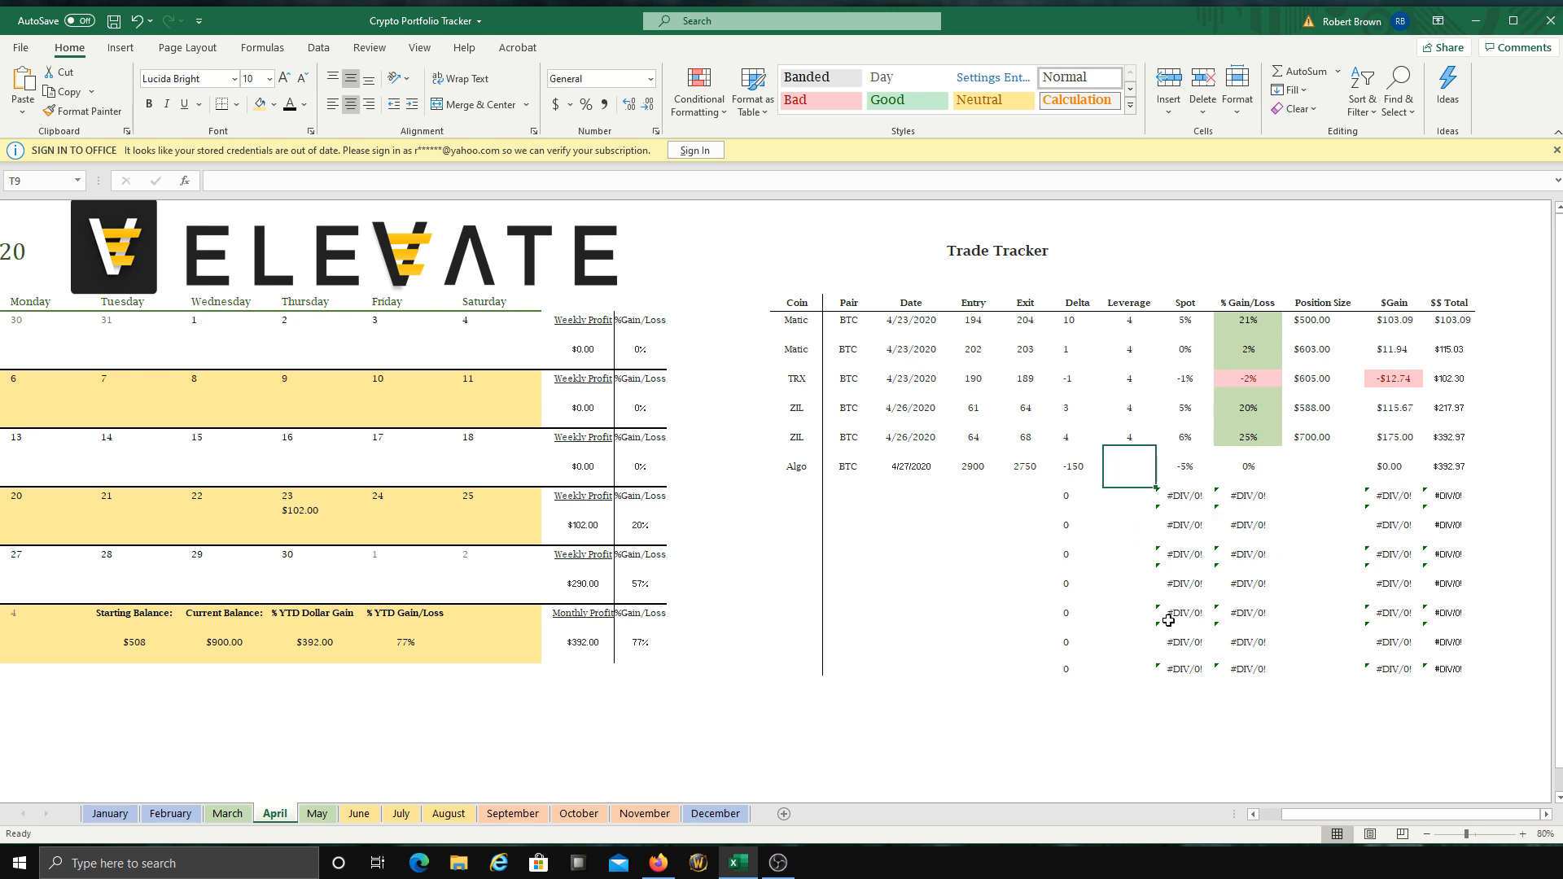
type("4")
left_click(1286, 730)
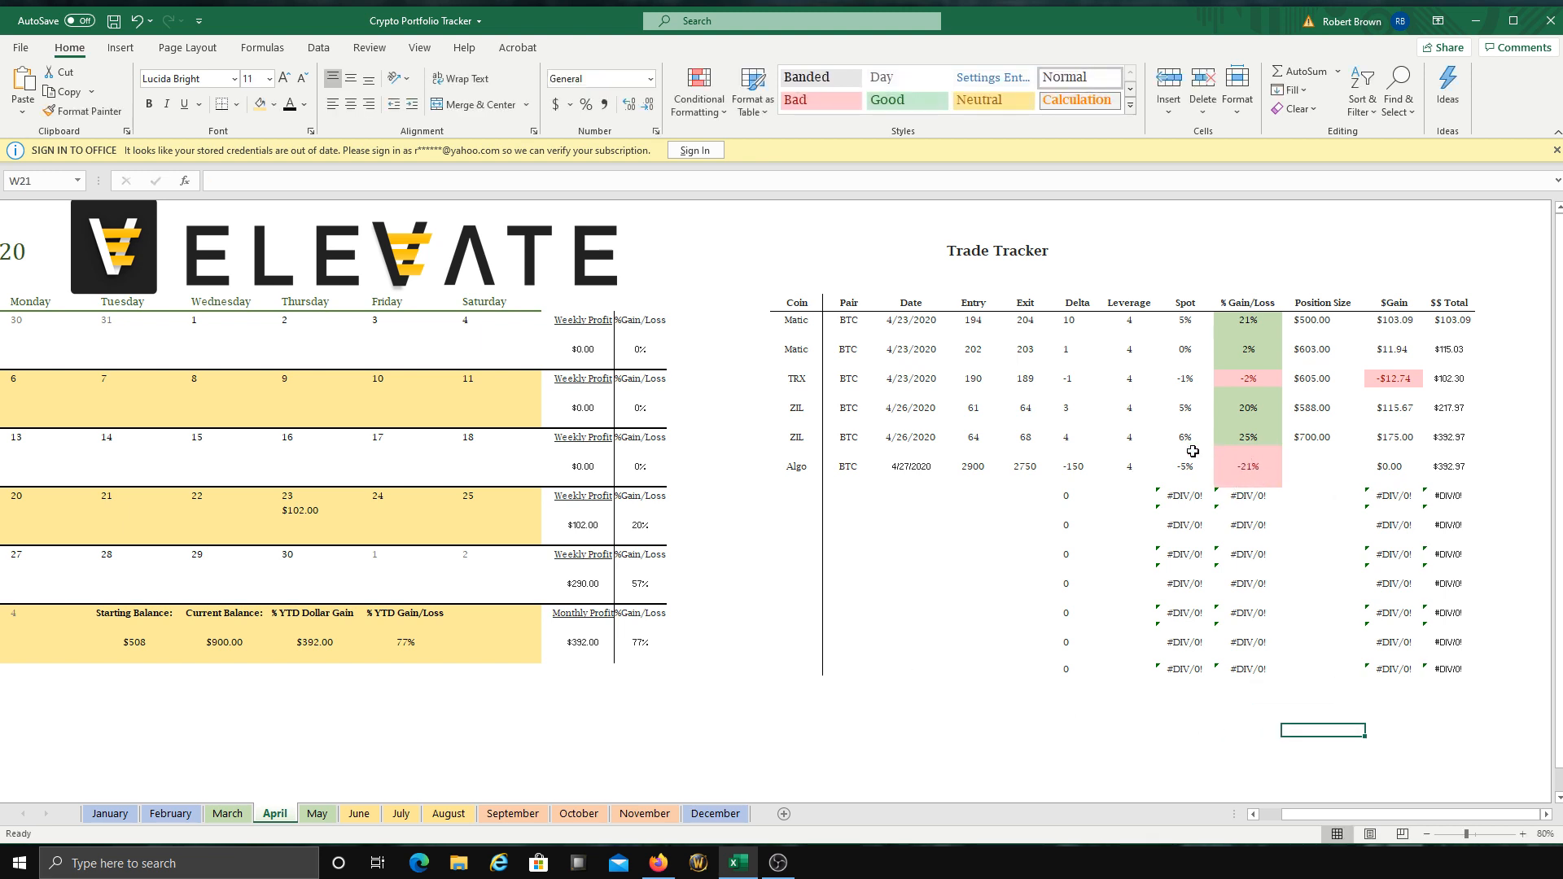
left_click(1127, 475)
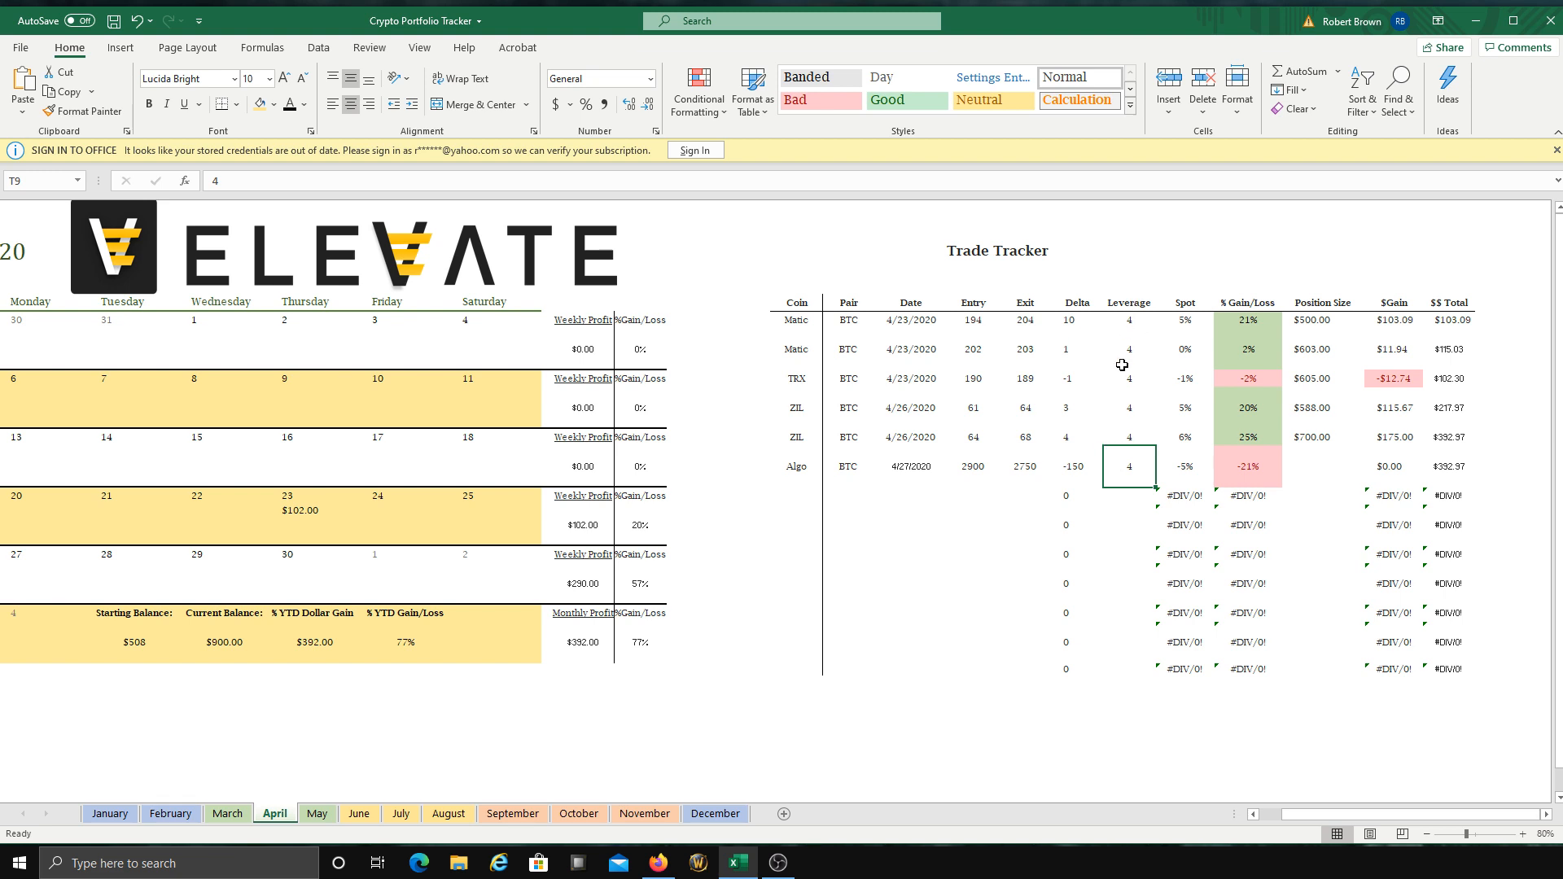
Step: Set the leverage of the first Matic trade to 1
left_click(1127, 321)
type("1")
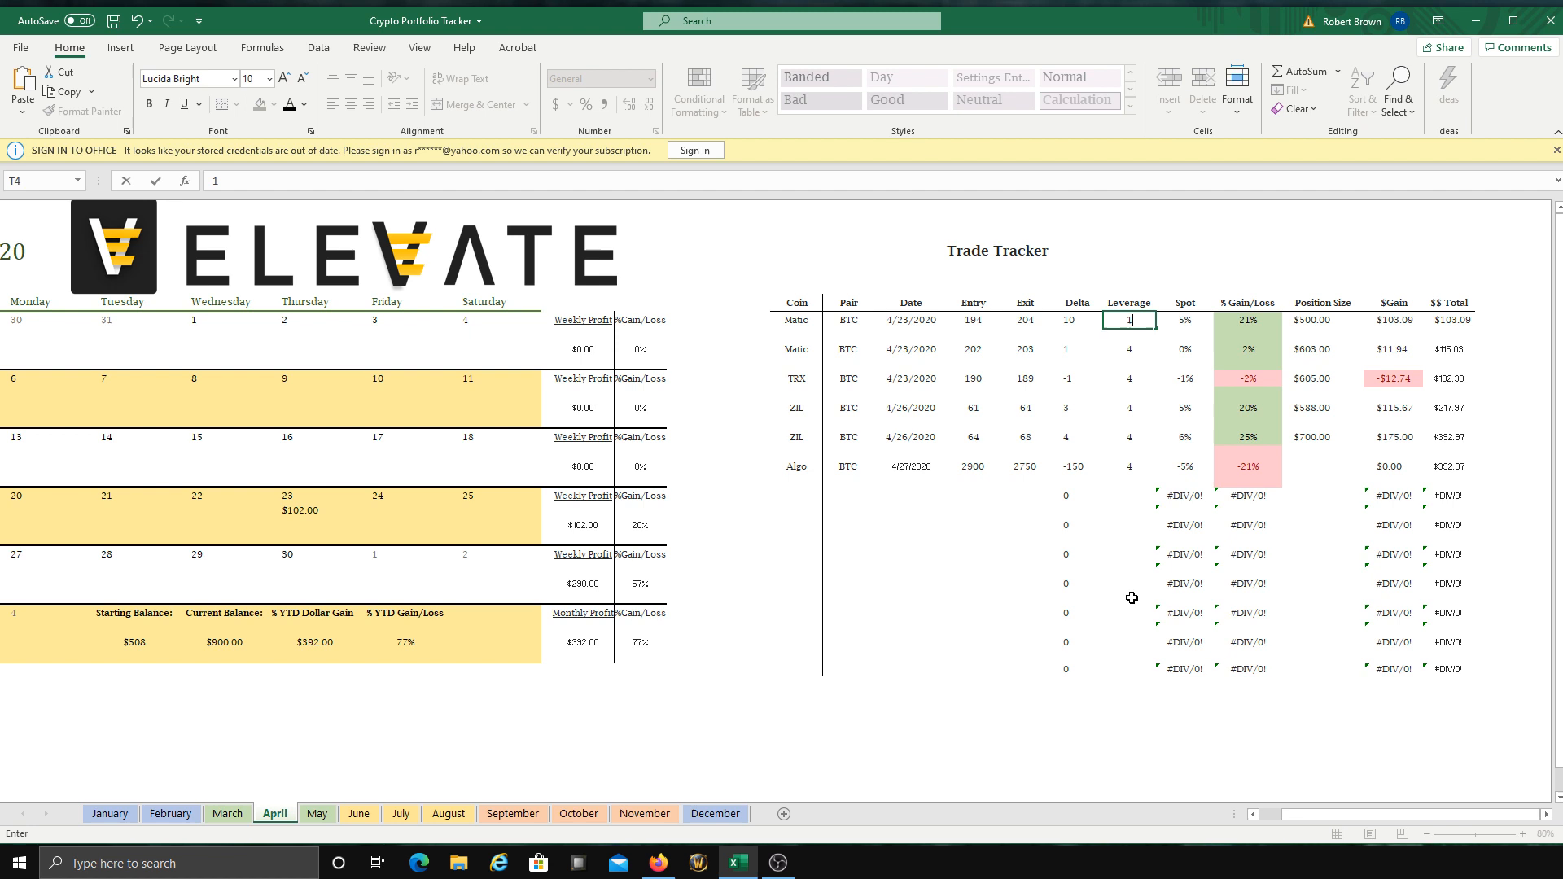
left_click(1267, 709)
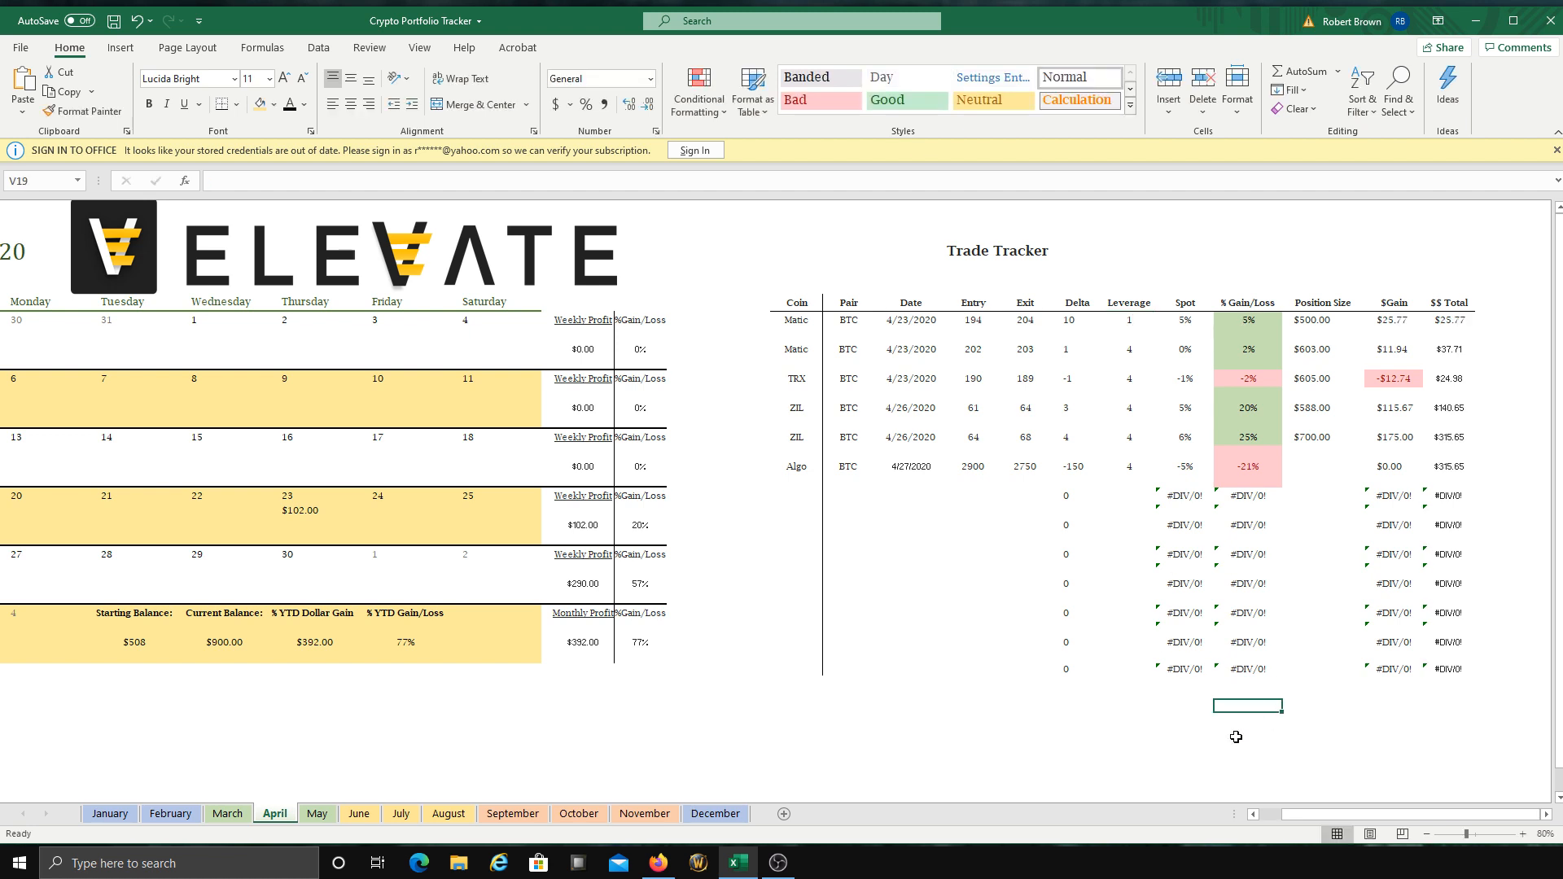
Step: Set the first Matic trade's leverage back to 4
left_click(1141, 329)
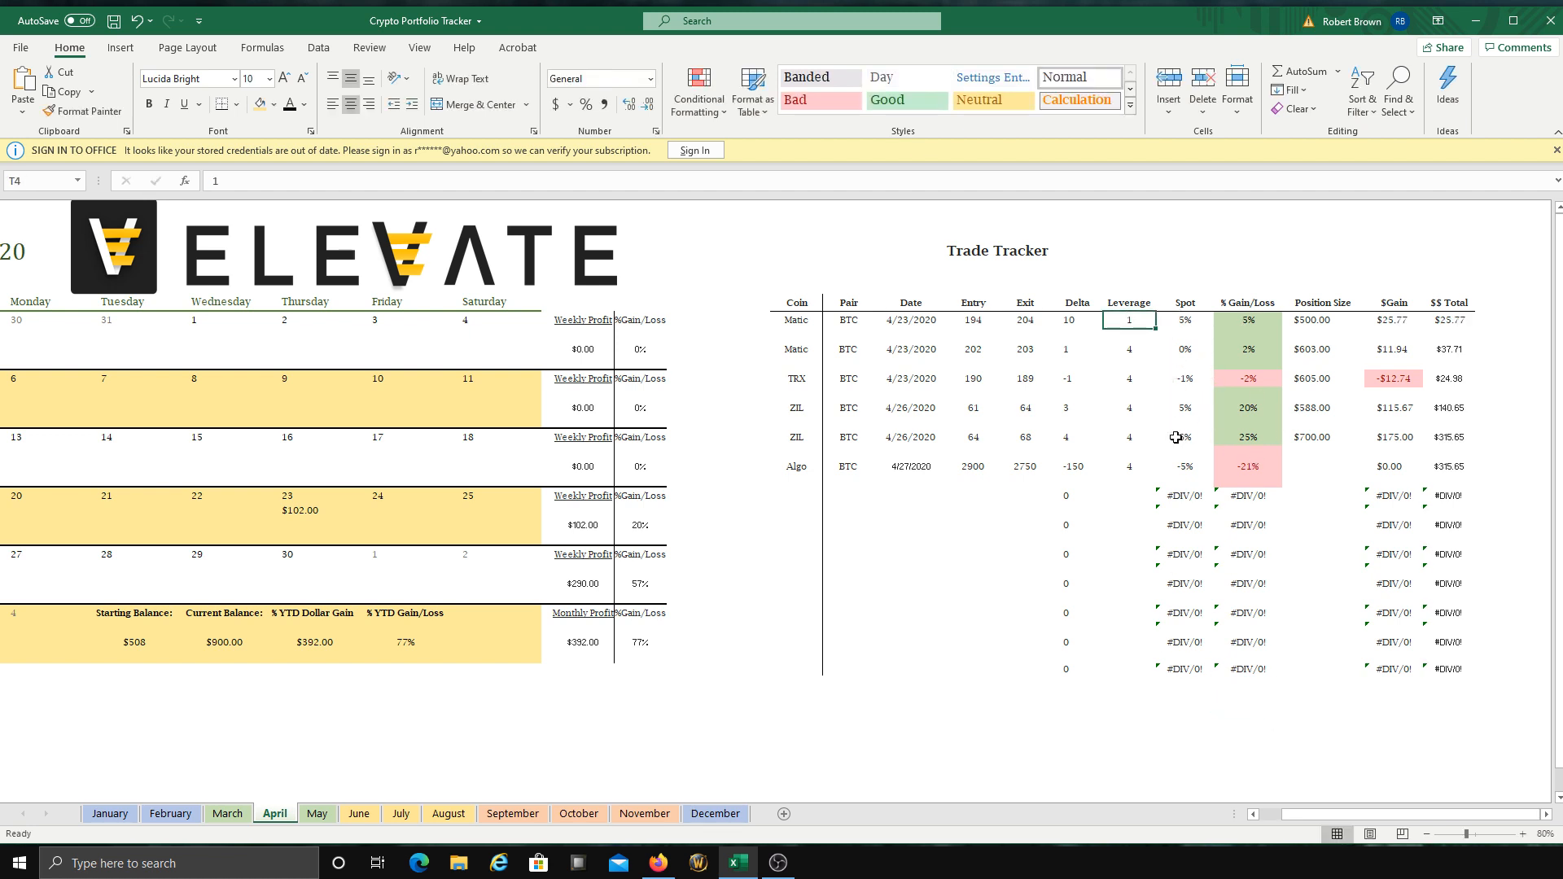
type("4")
key("Return")
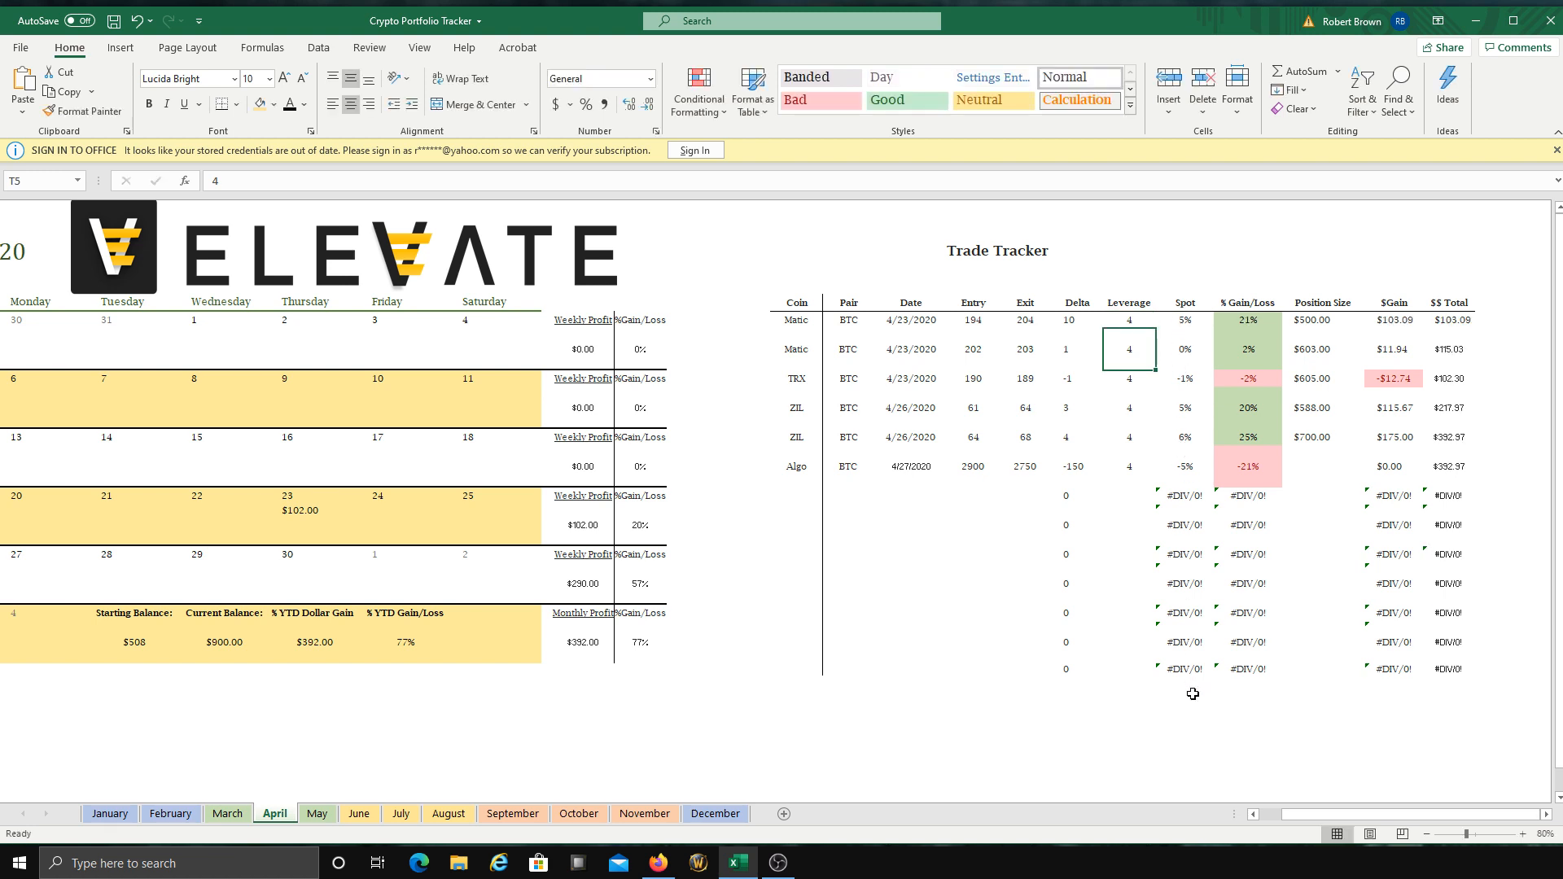
Step: Check the first Matic trade's percentage gain/loss formula and set that trade's leverage to 1
left_click(1239, 320)
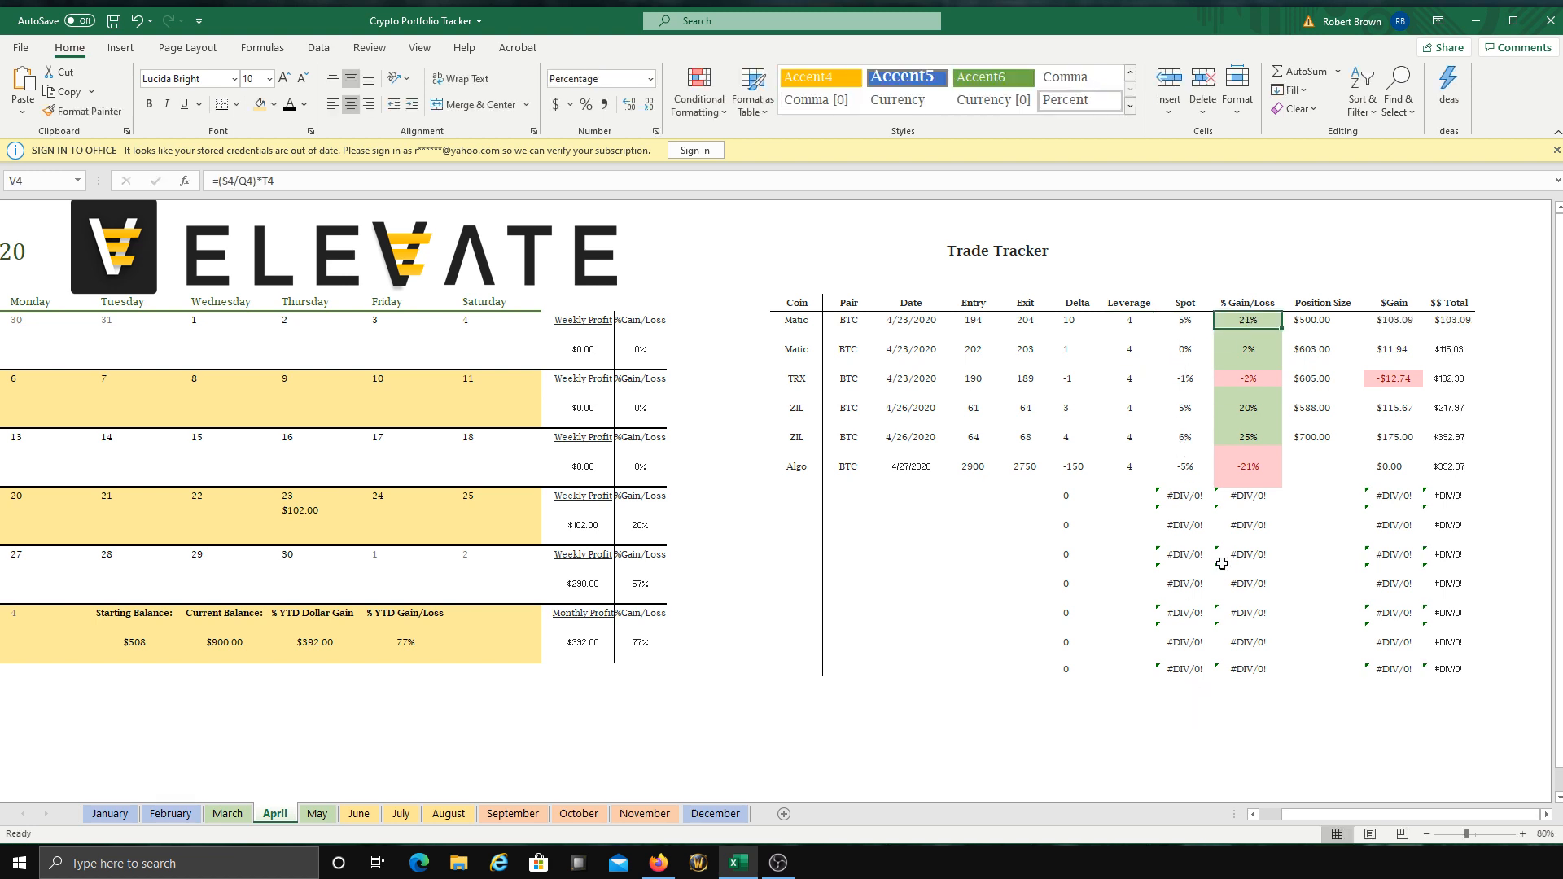
left_click(1136, 326)
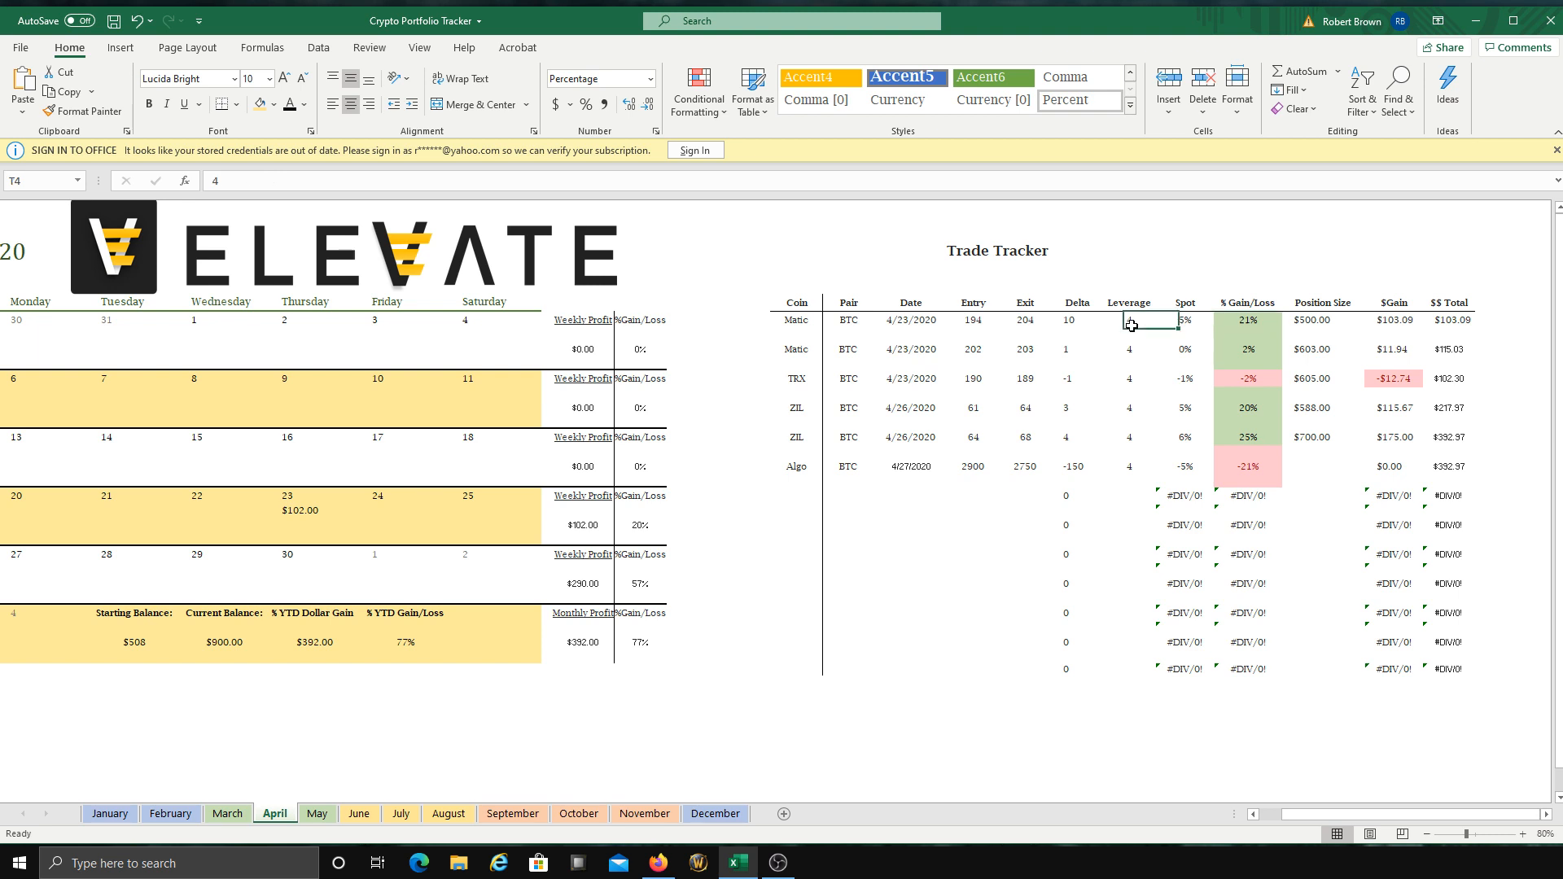
type("1")
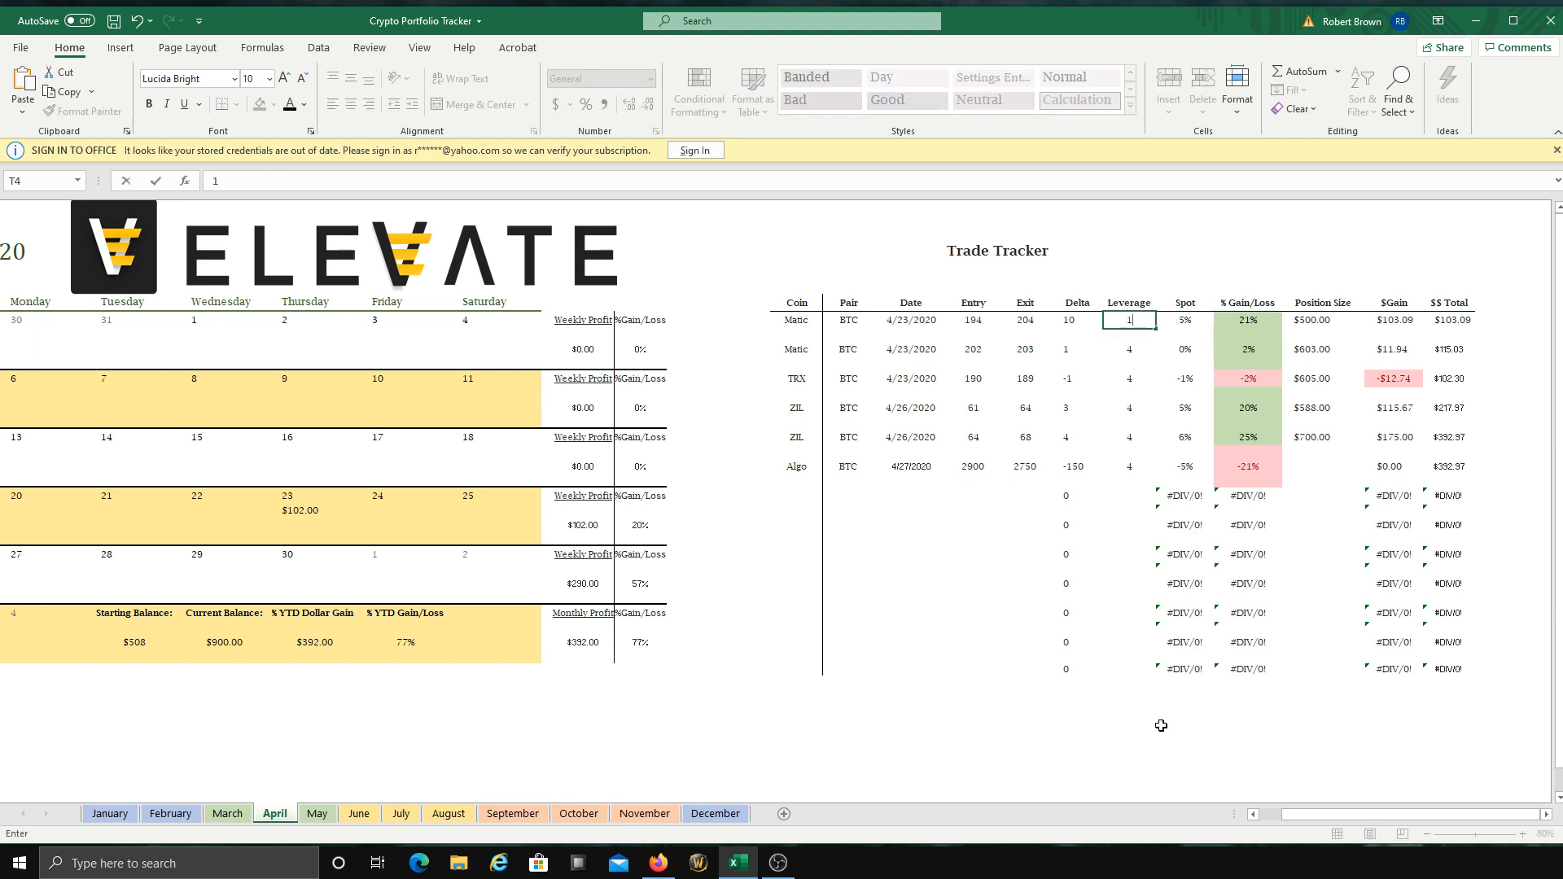
key("Return")
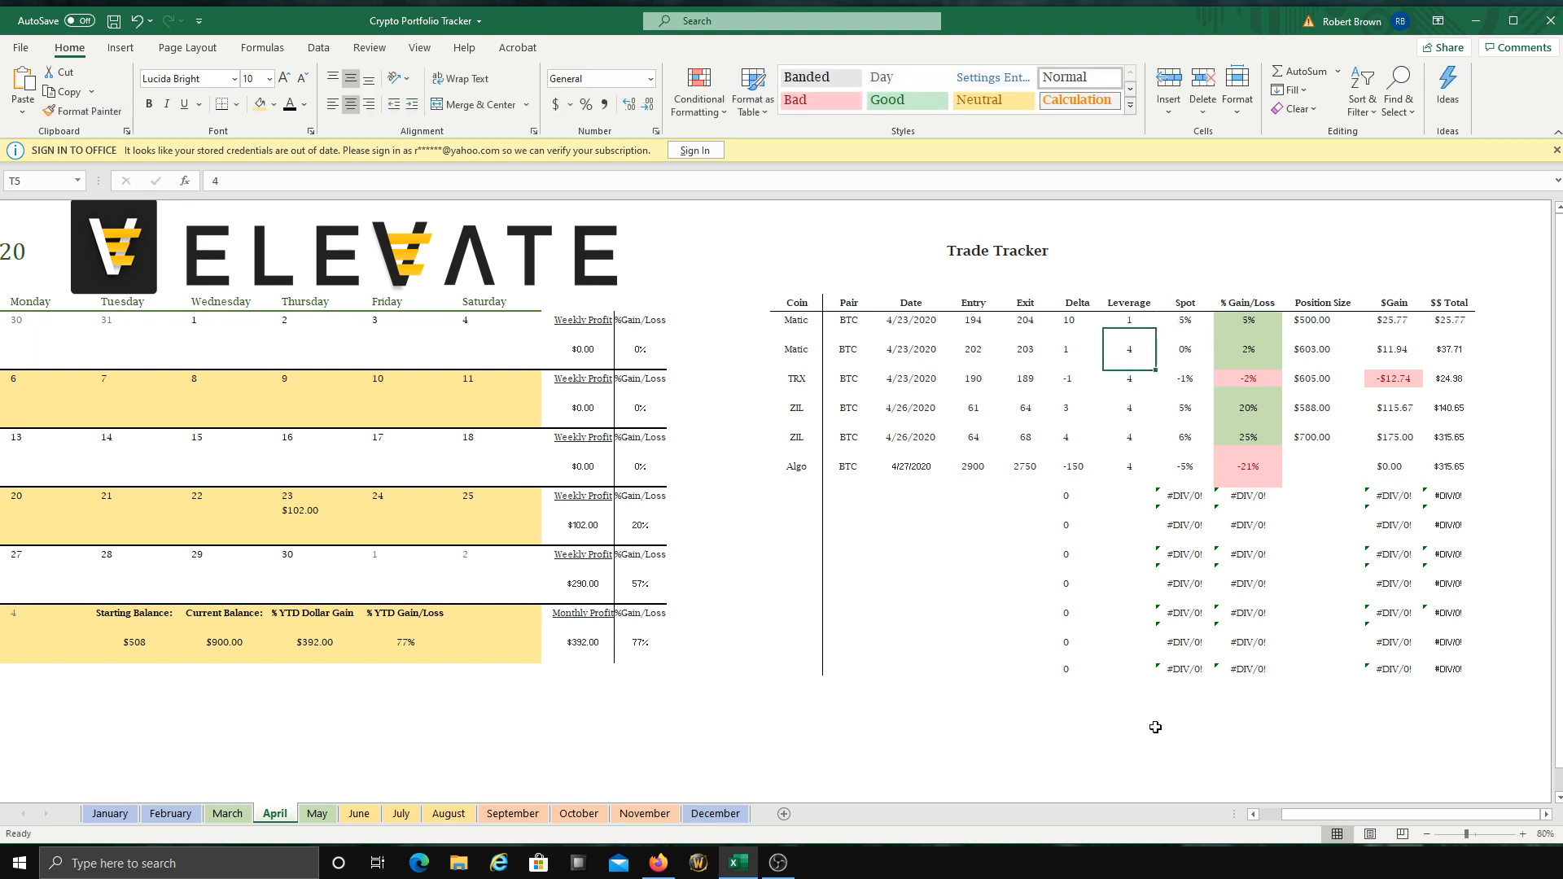
Step: Check the first Matic trade's percentage gain/loss formula and set that trade's leverage back to 4
left_click(1254, 319)
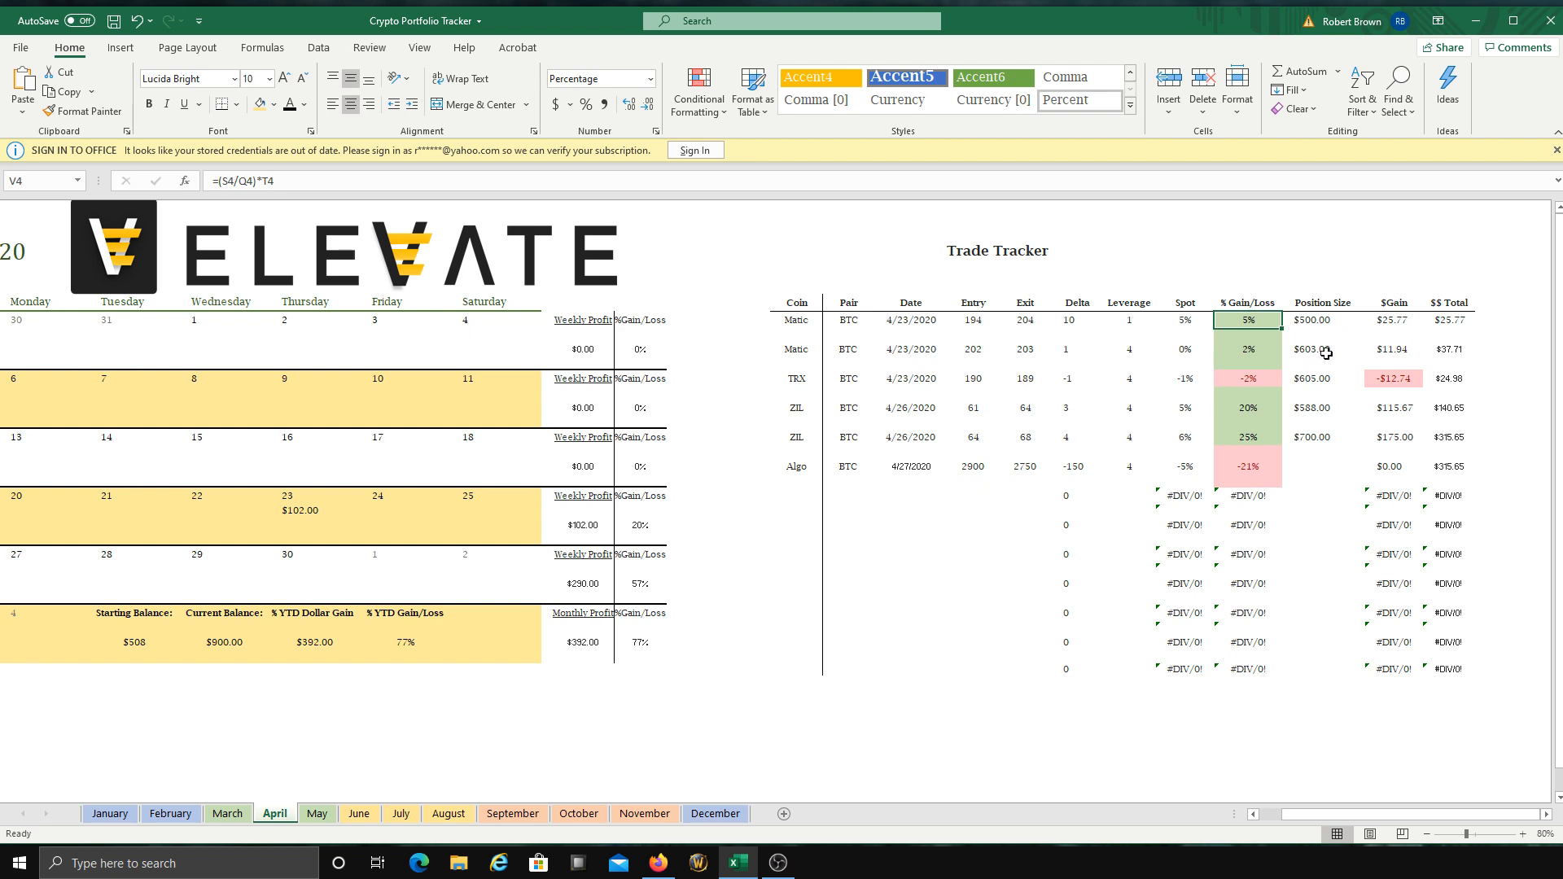
left_click(1139, 326)
type("4")
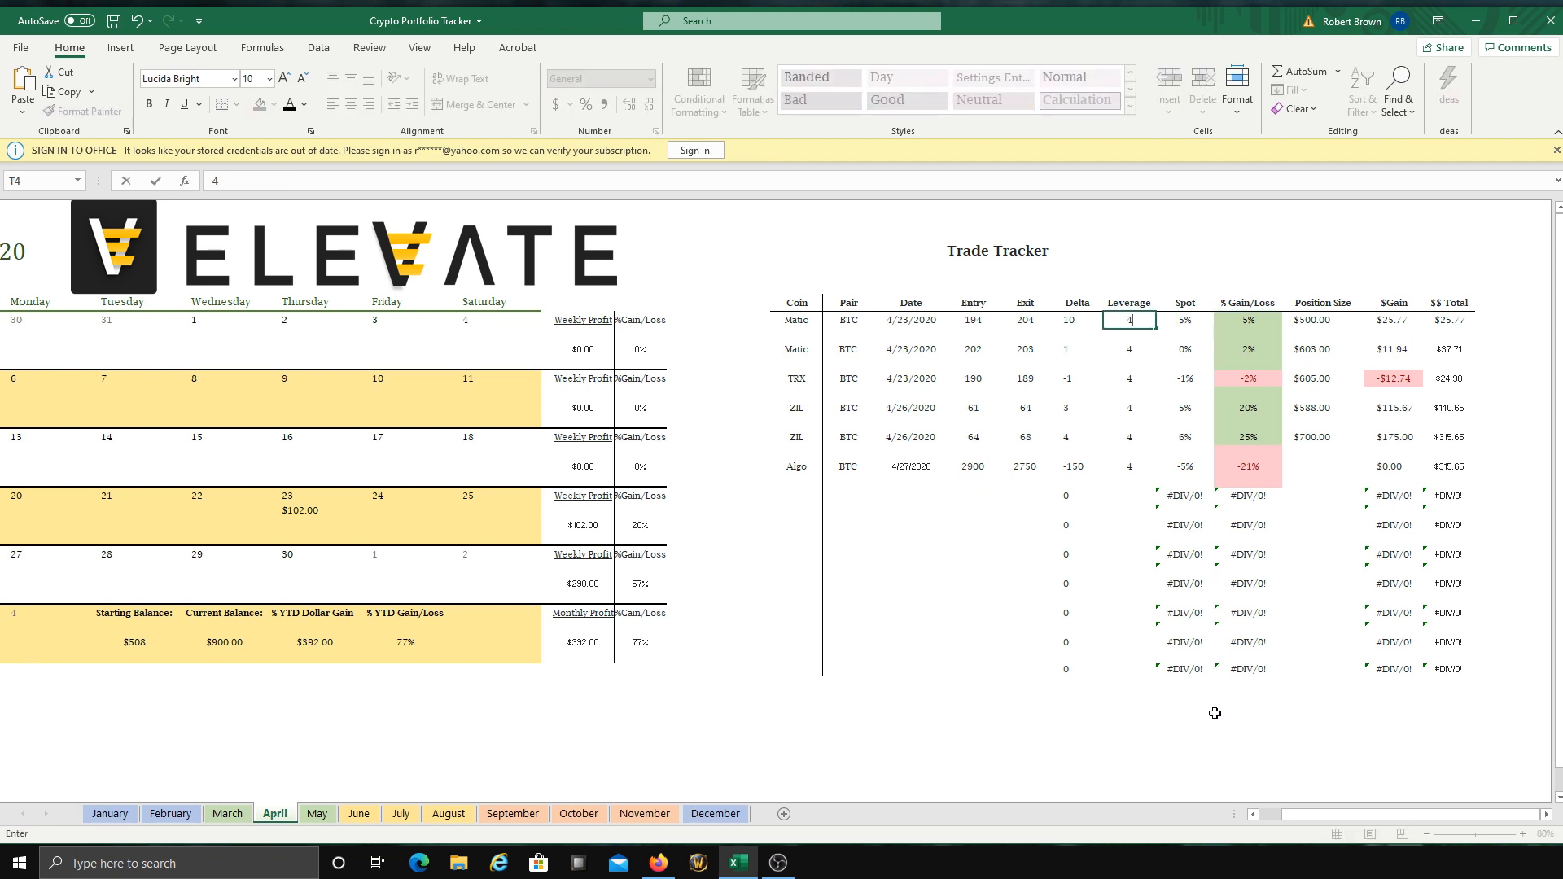
left_click(1205, 729)
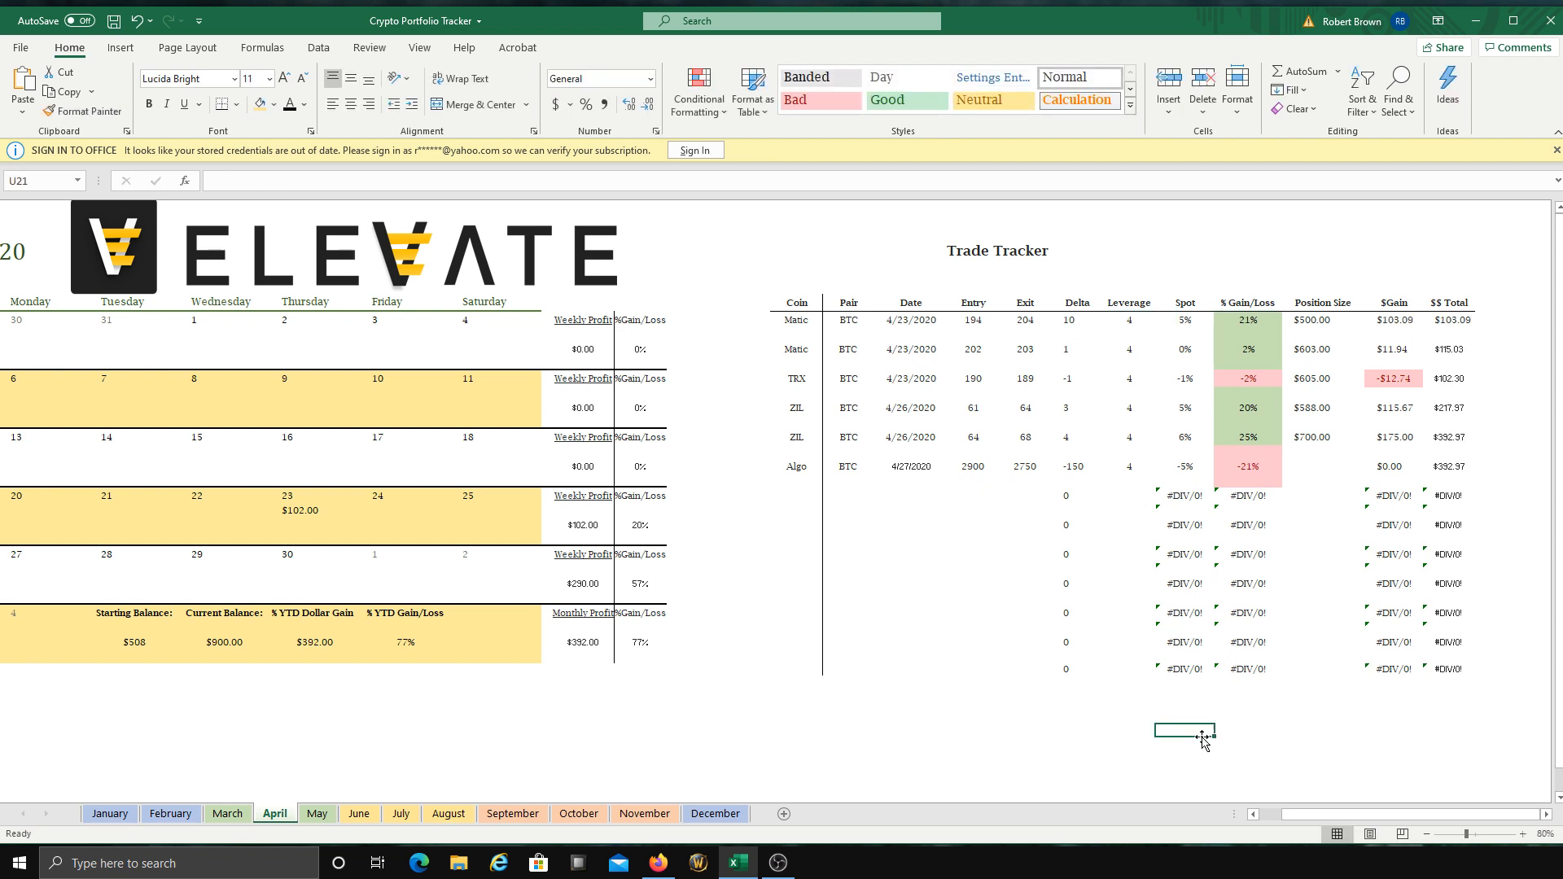
Step: Examine the Algo trade's leverage together with its spot and percentage gain/loss formulas
left_click(1125, 470)
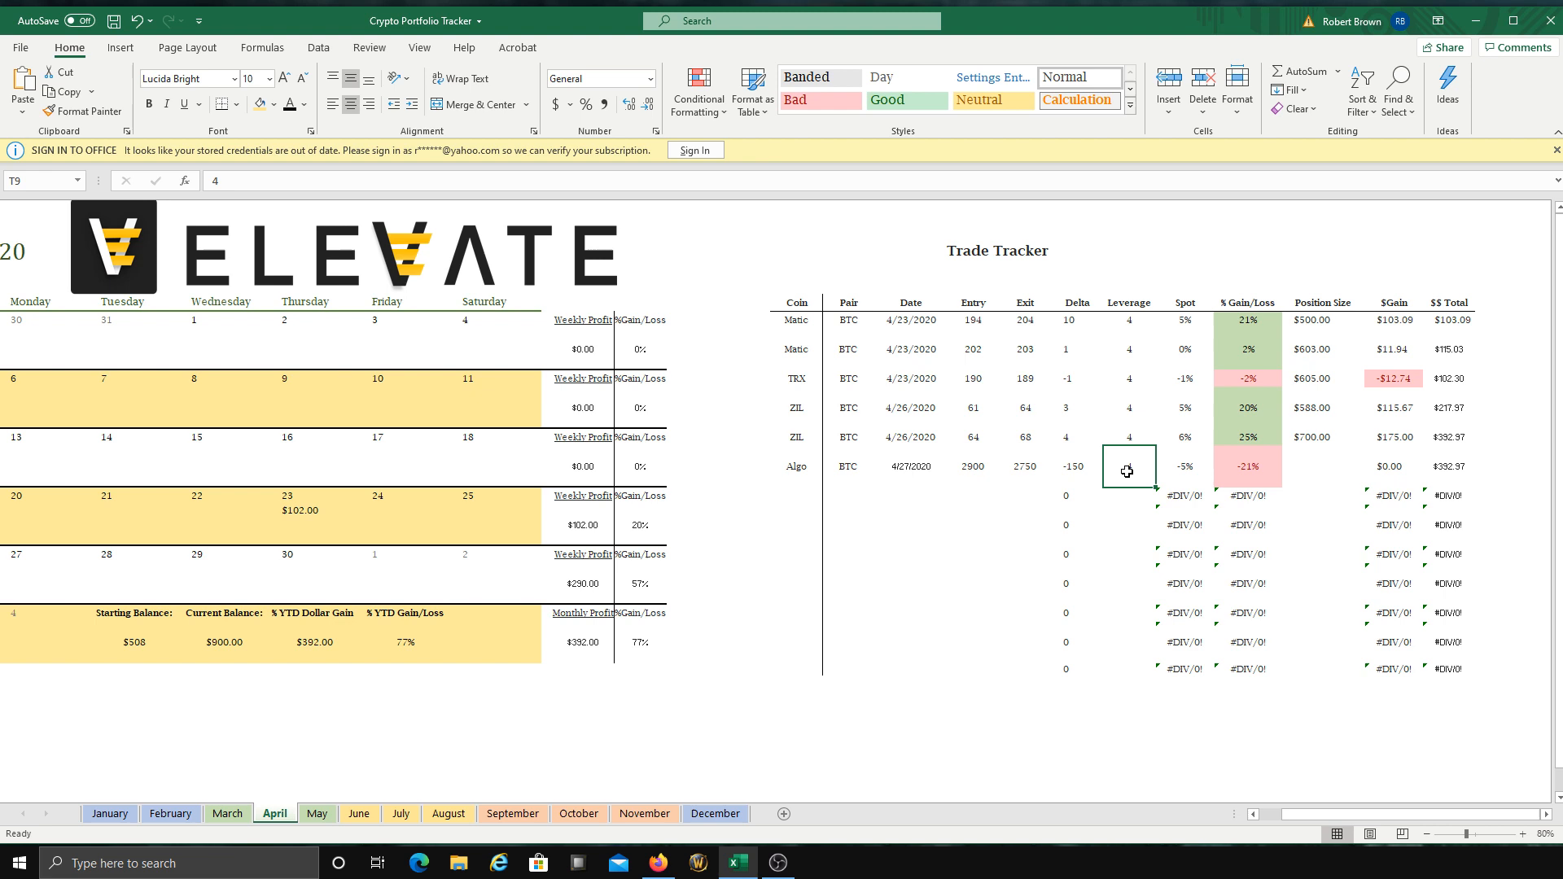
left_click(1193, 460)
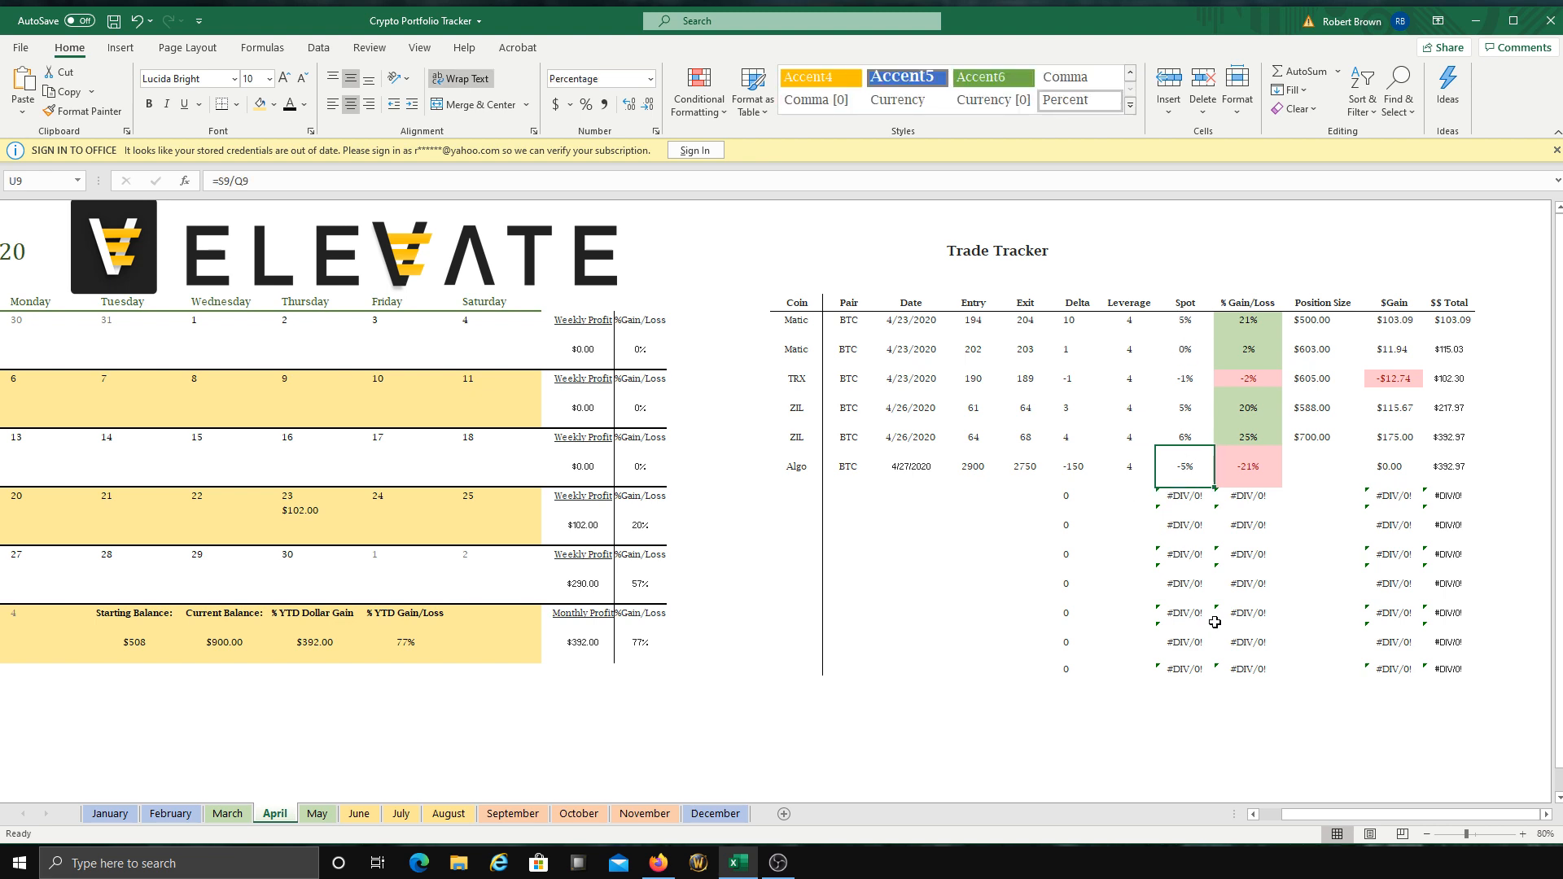
left_click(1141, 469)
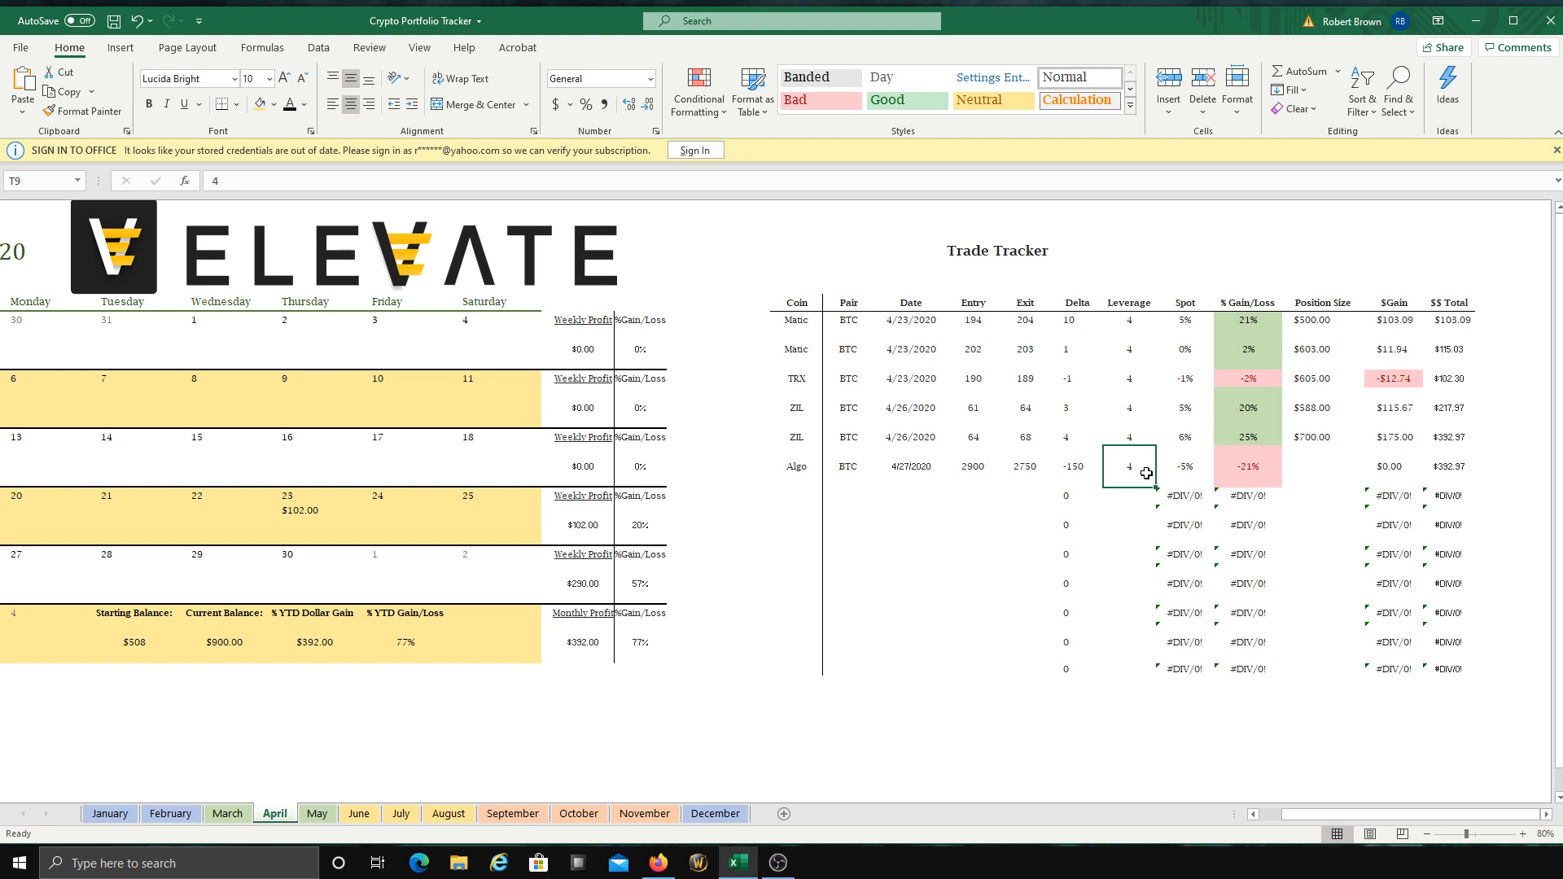
left_click(1252, 468)
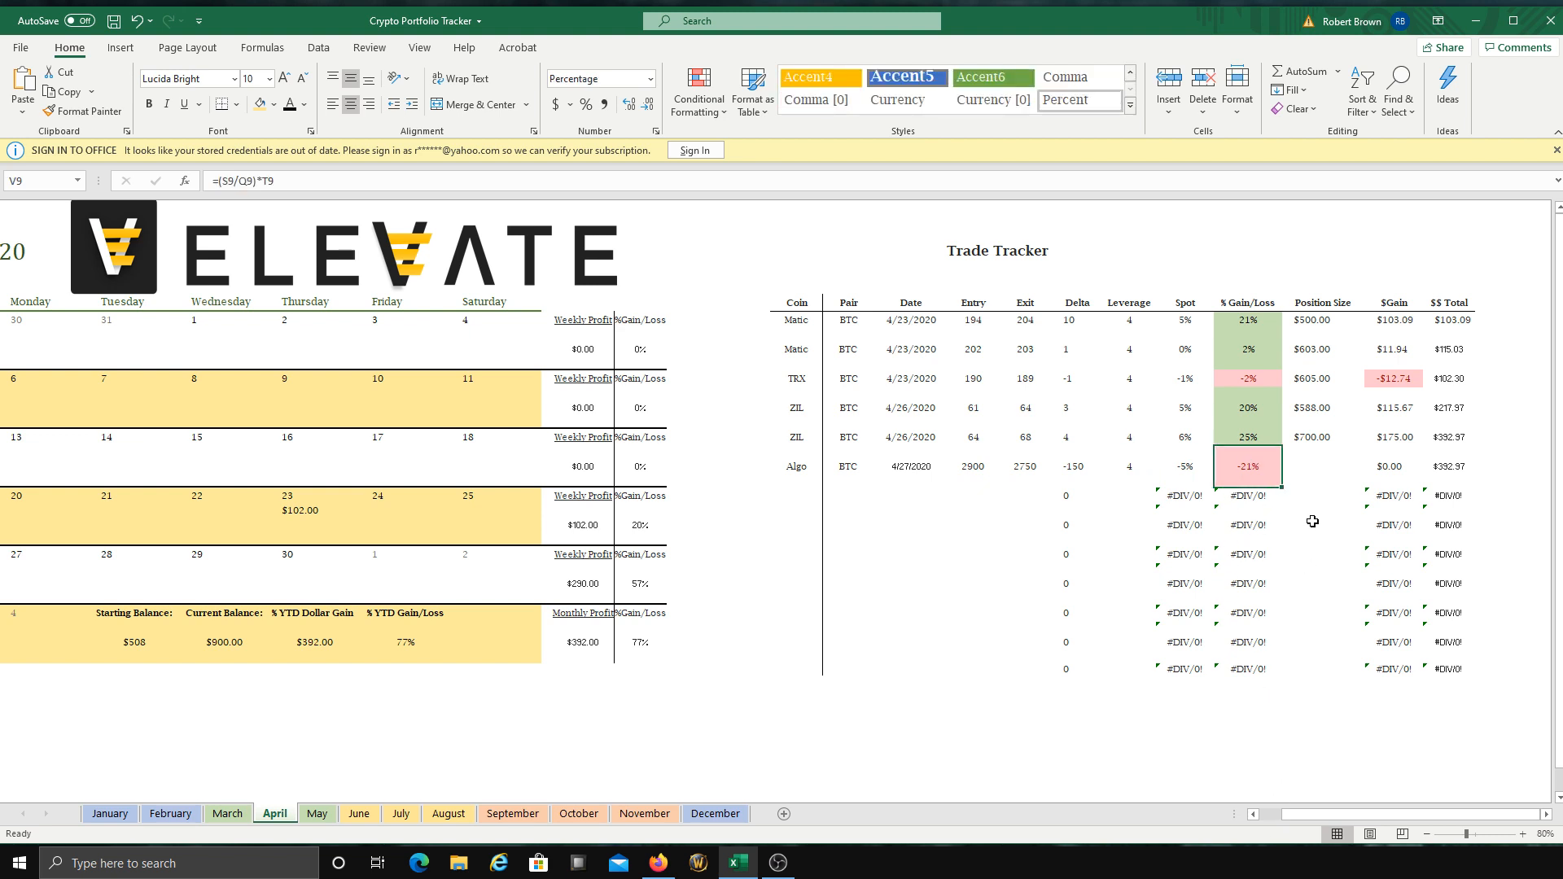
Step: Set the Algo trade's position size to 700 and check its dollar gain and running total formulas
left_click(1307, 470)
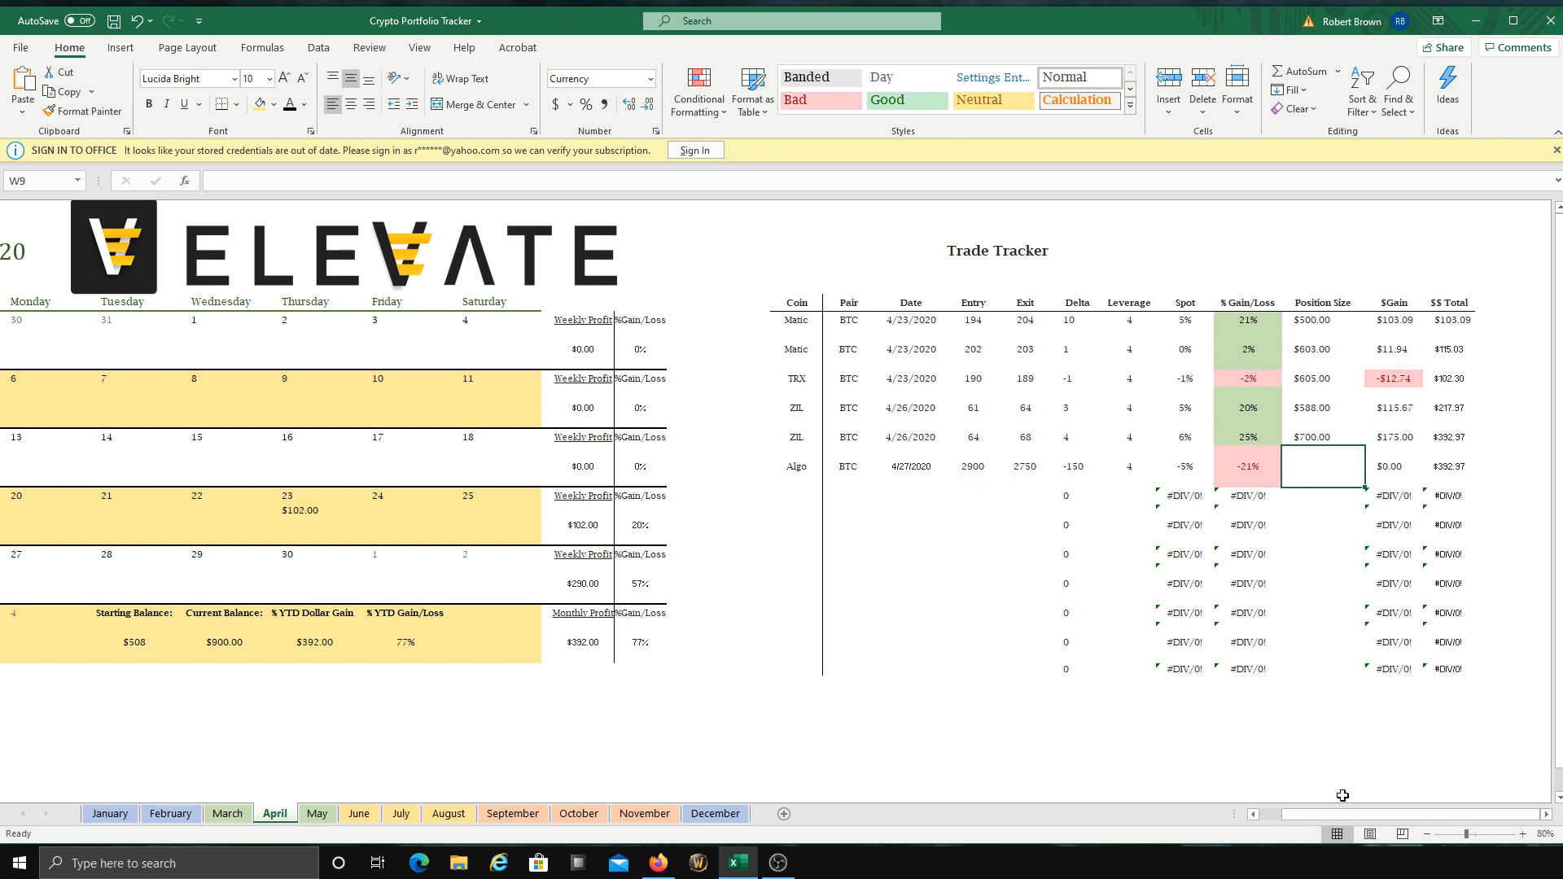
type("700")
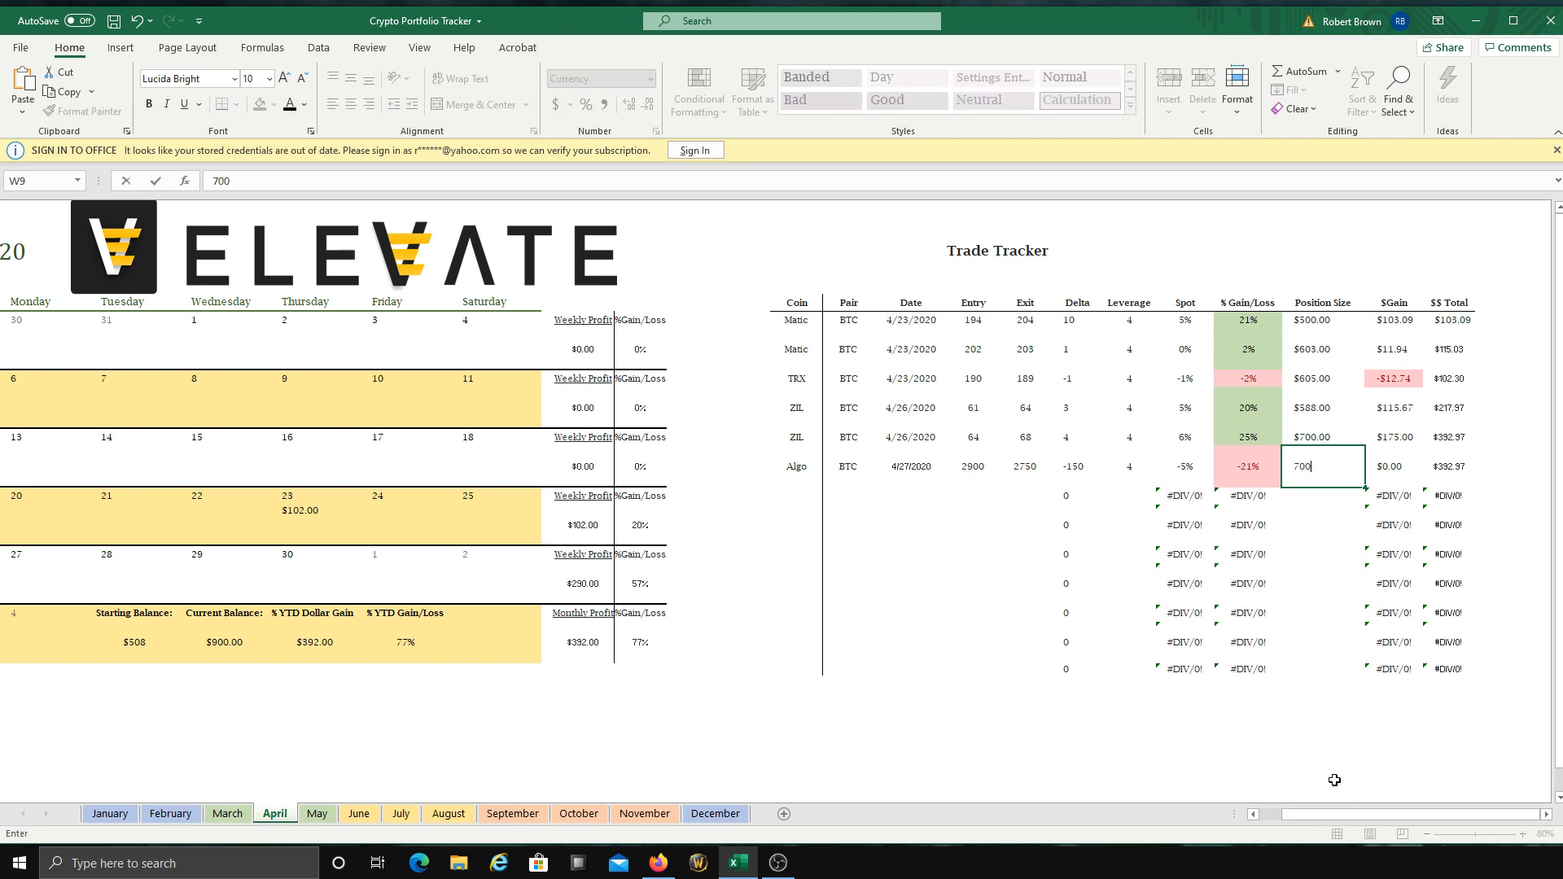
left_click(1334, 779)
left_click(1386, 469)
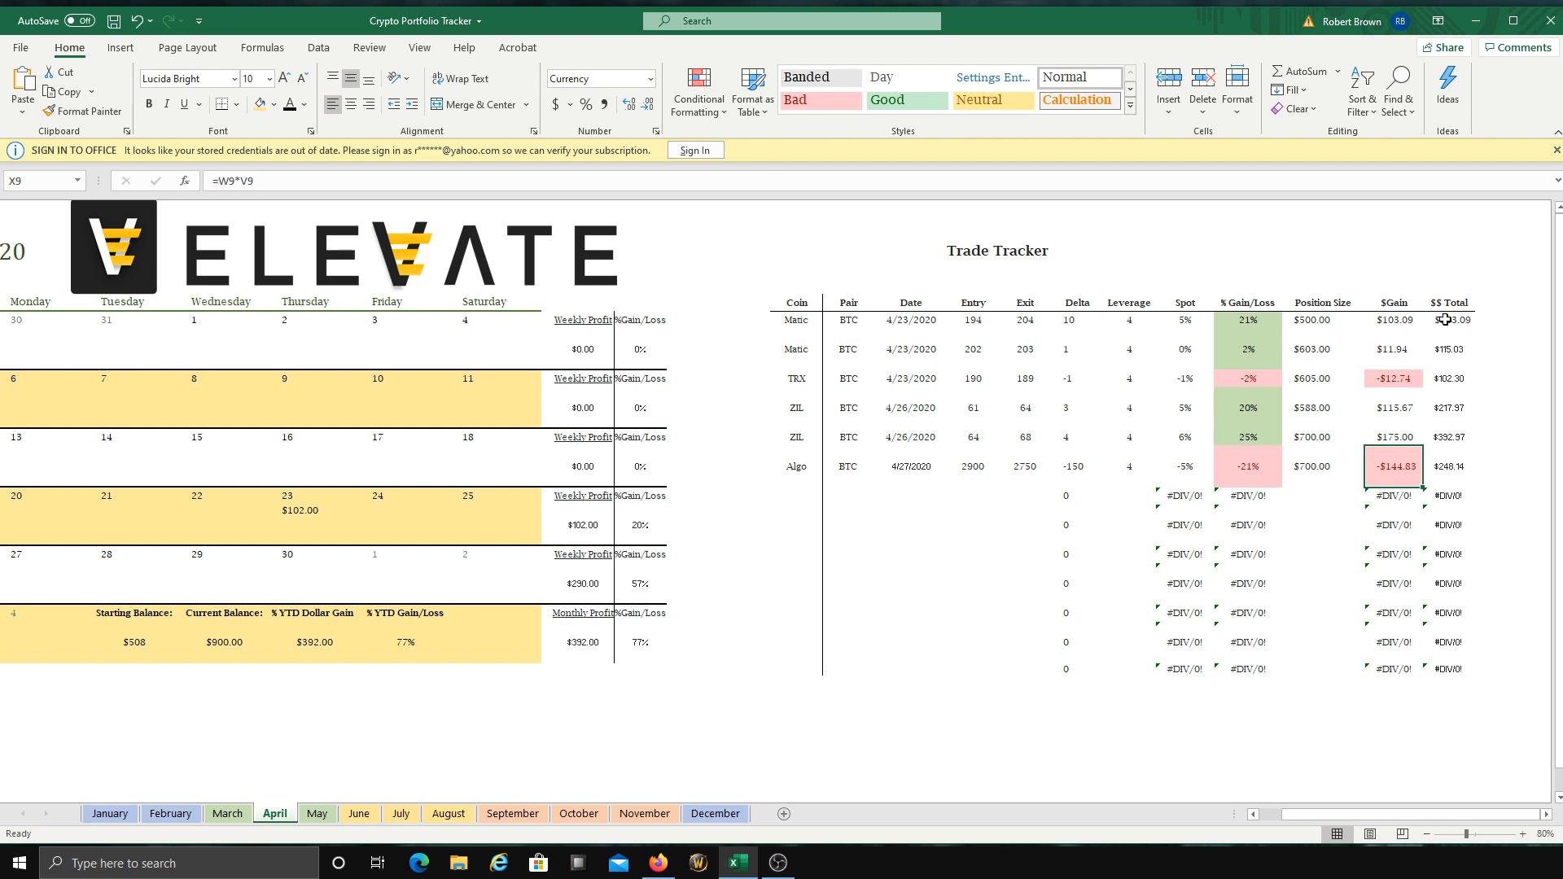
left_click(1445, 470)
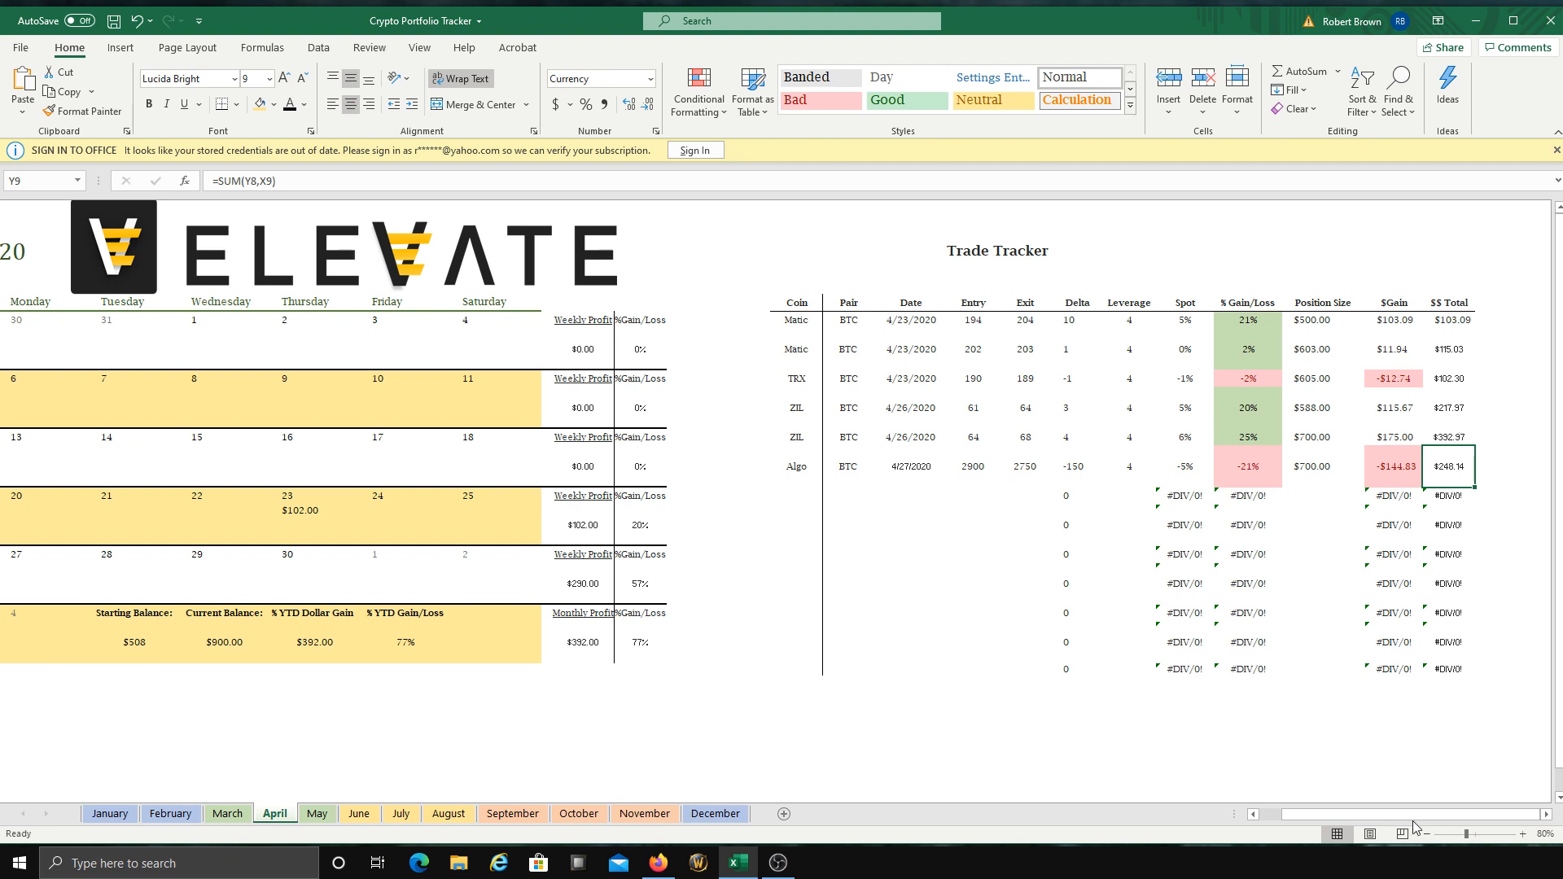
left_click_drag(1413, 820, 1414, 817)
Step: Review the Algo trade's row from coin, entry and exit through delta, leverage and position size to dollar gain and running total
left_click(1300, 457)
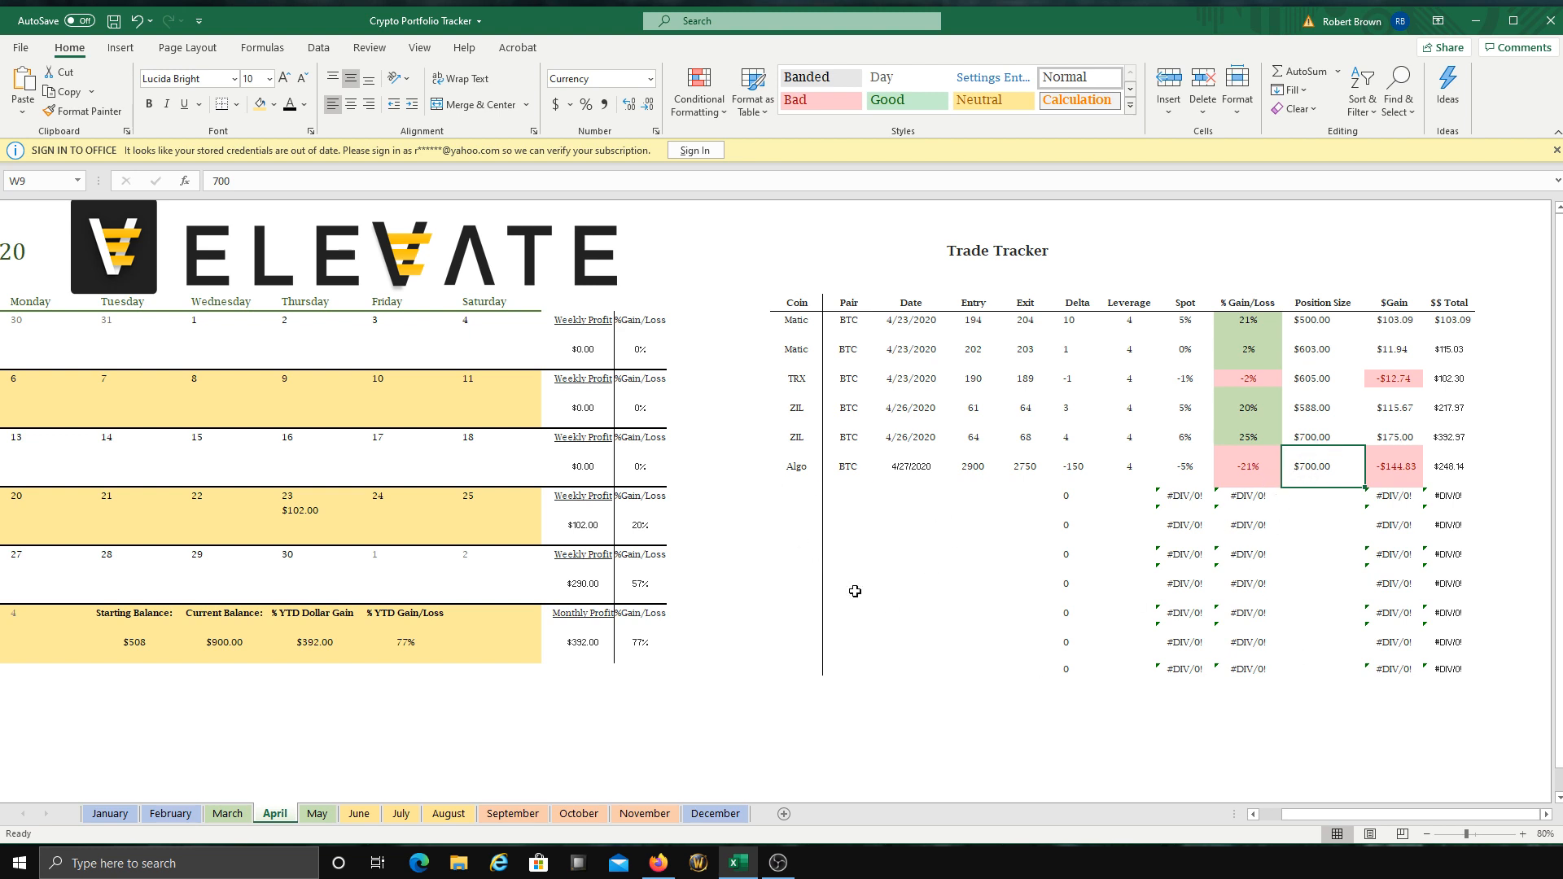
left_click(787, 479)
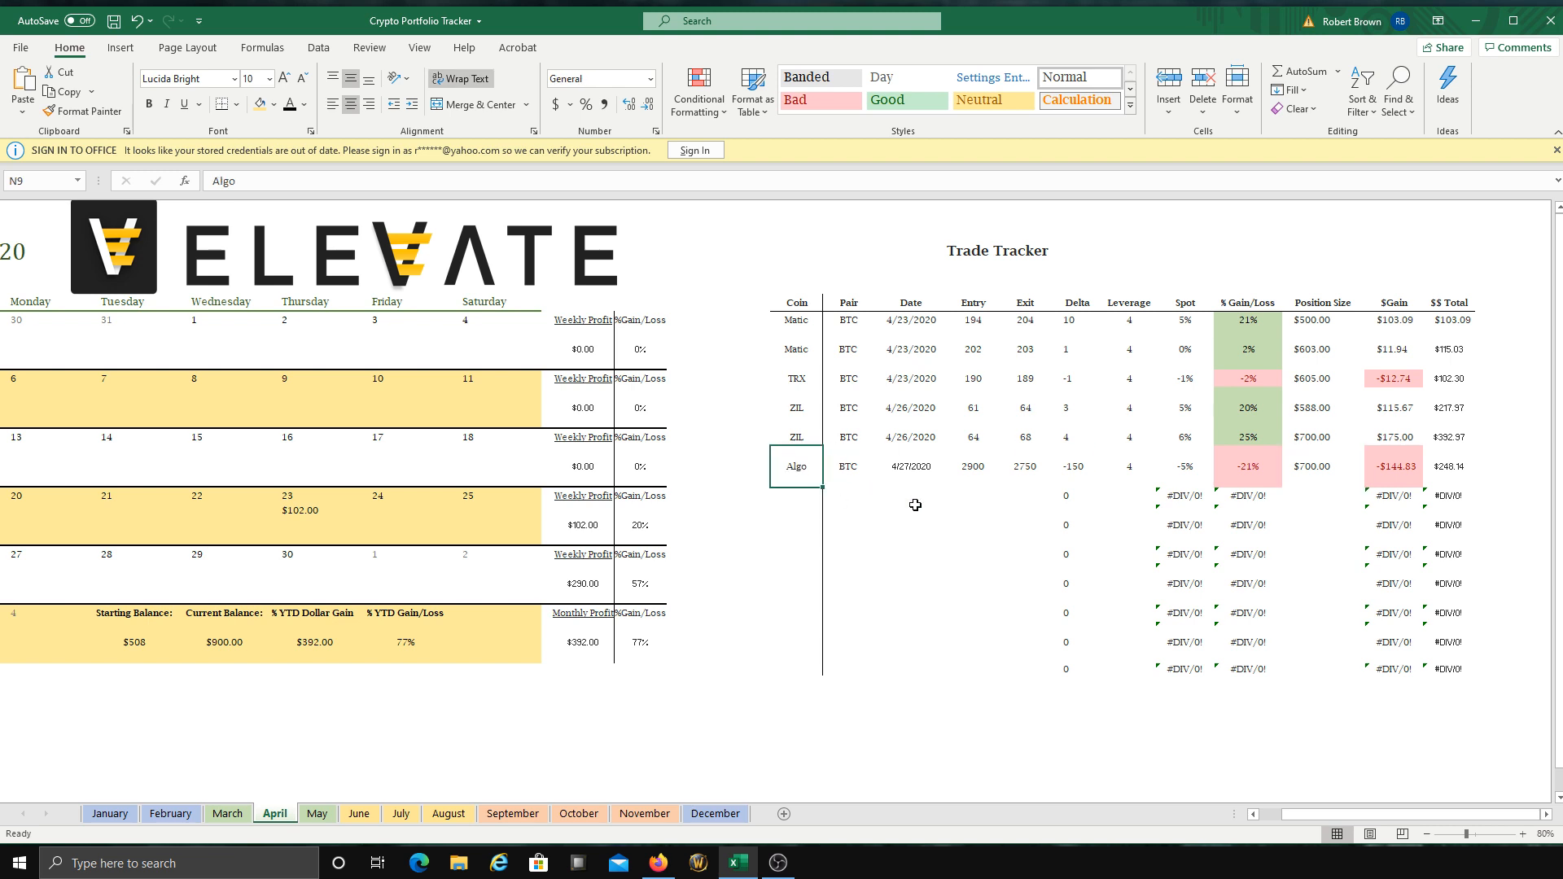
left_click(960, 469)
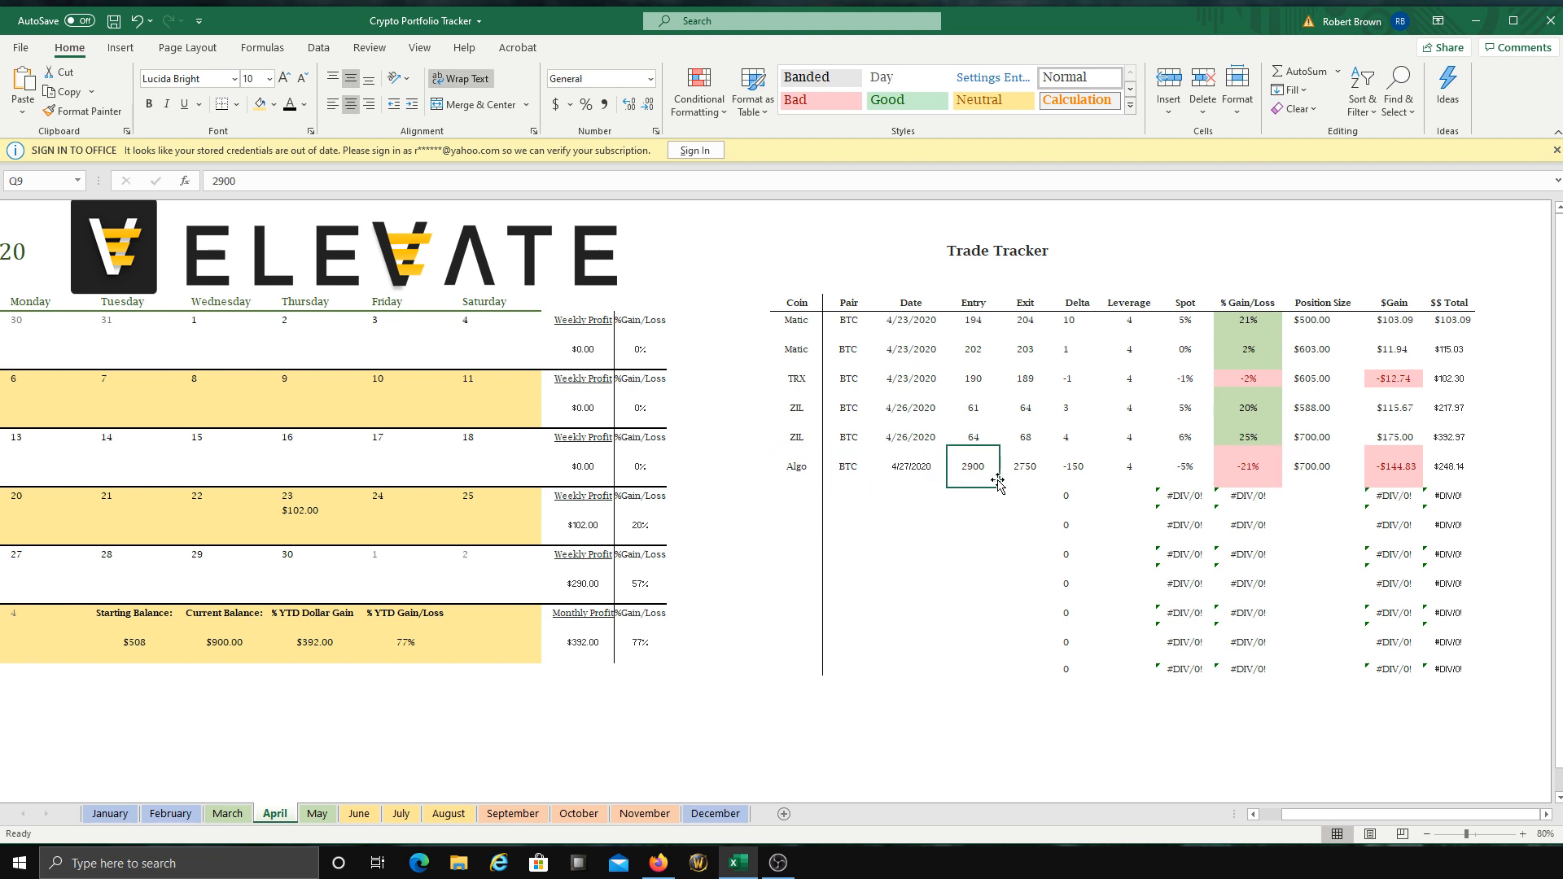
left_click(1026, 465)
left_click(1081, 471)
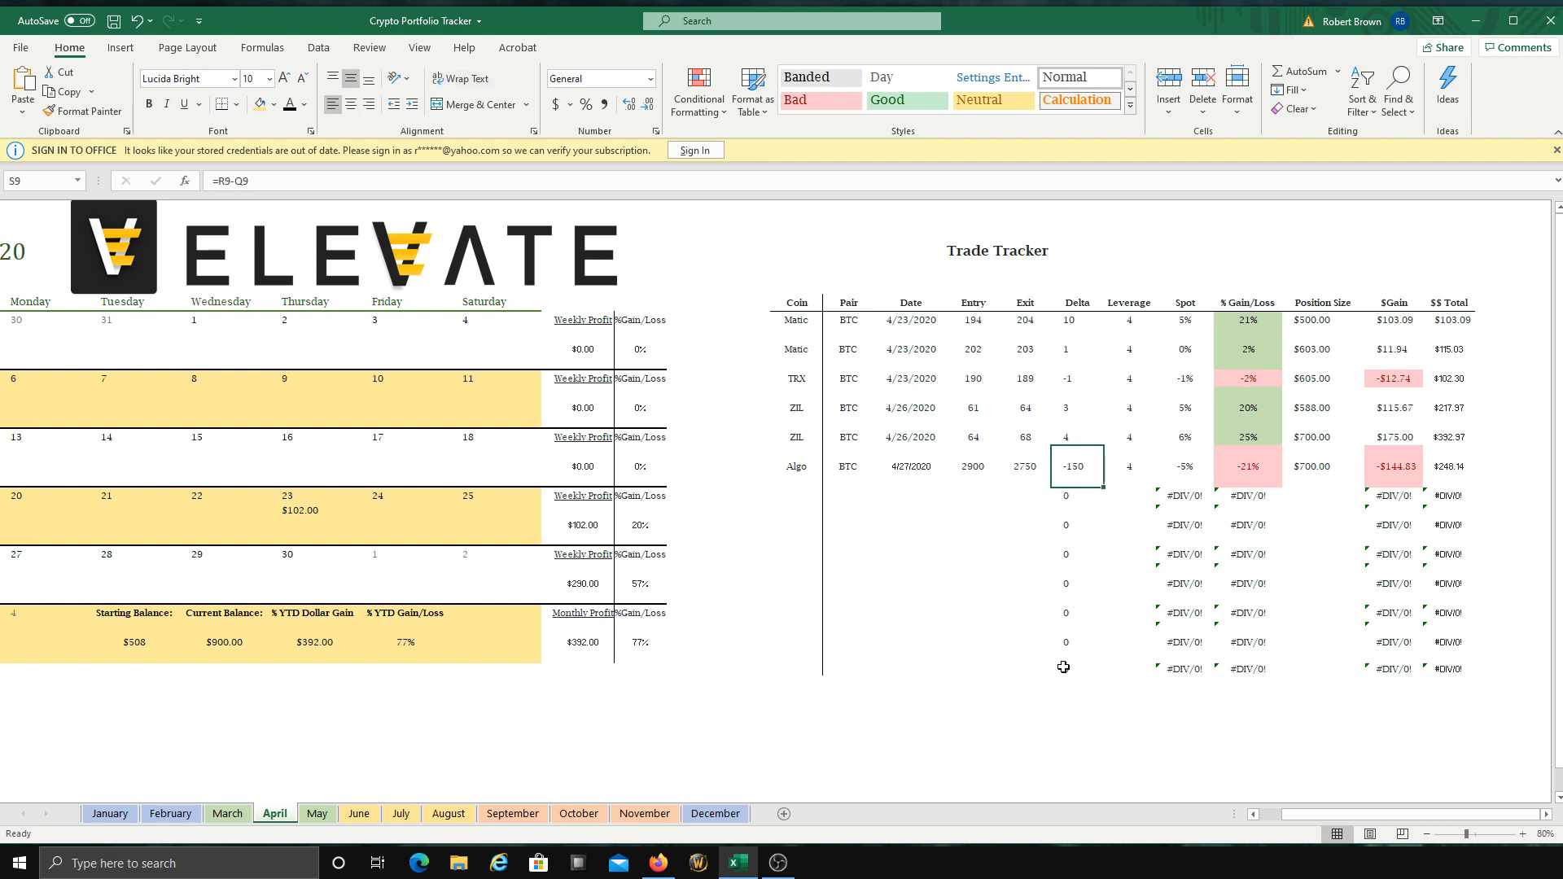
left_click(1191, 467)
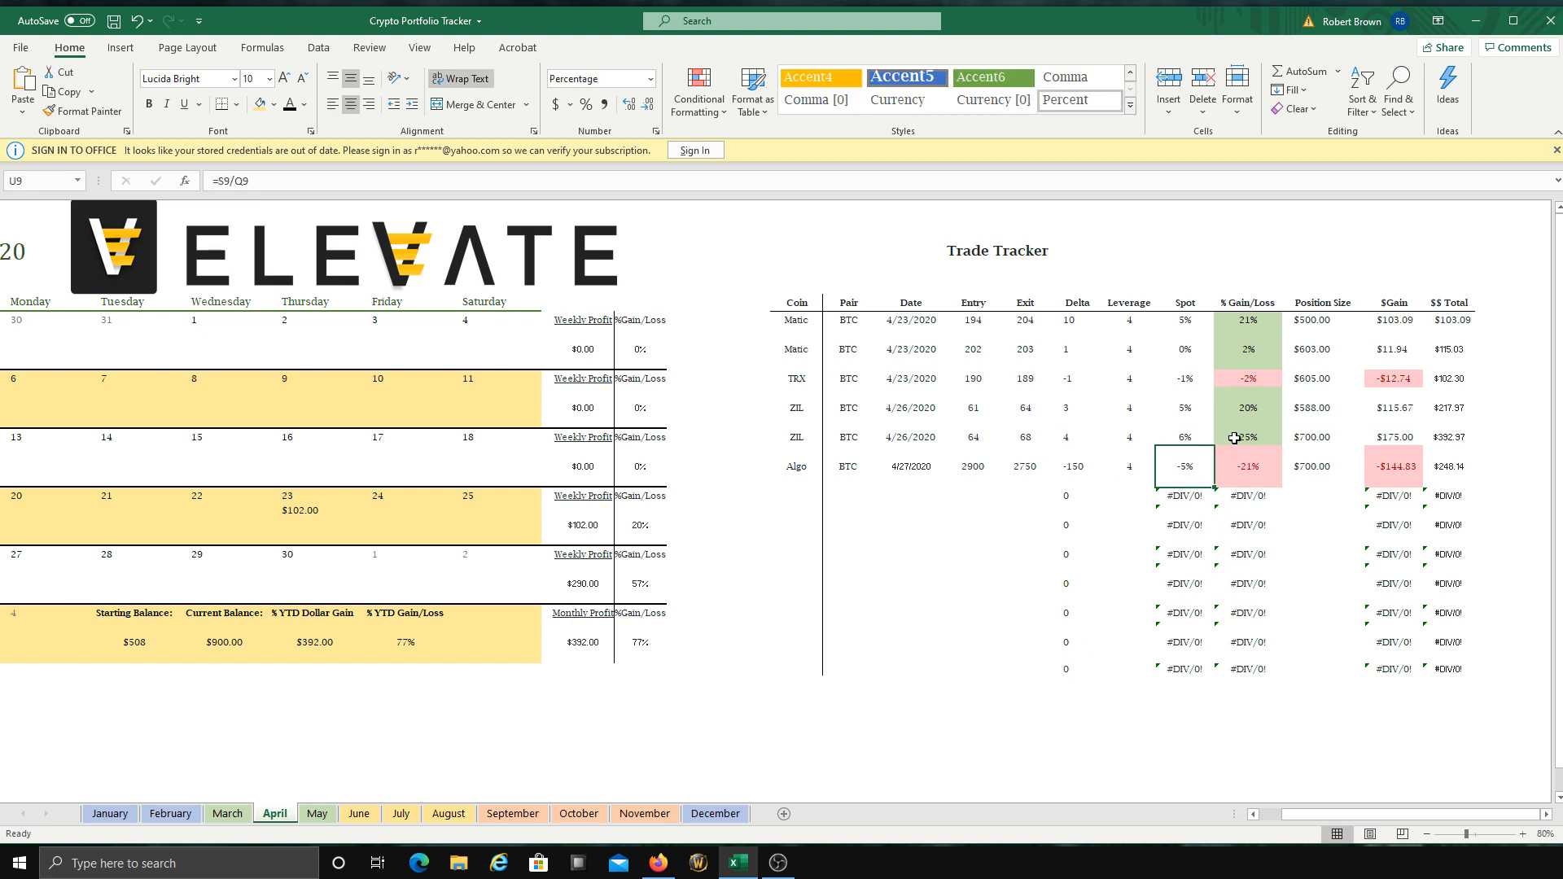
left_click(1244, 471)
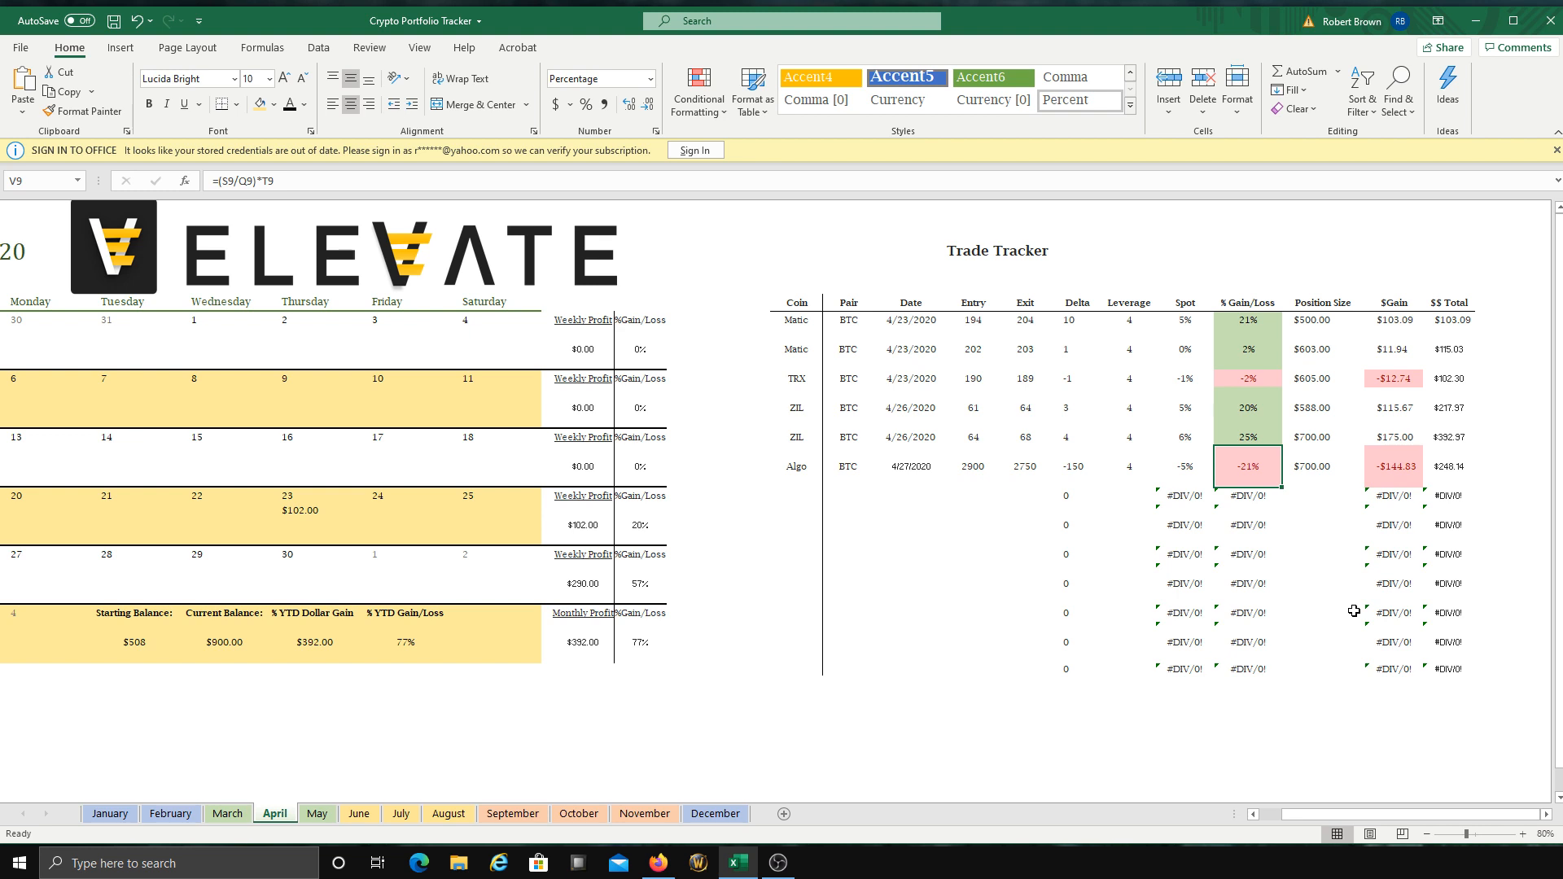
left_click(1327, 480)
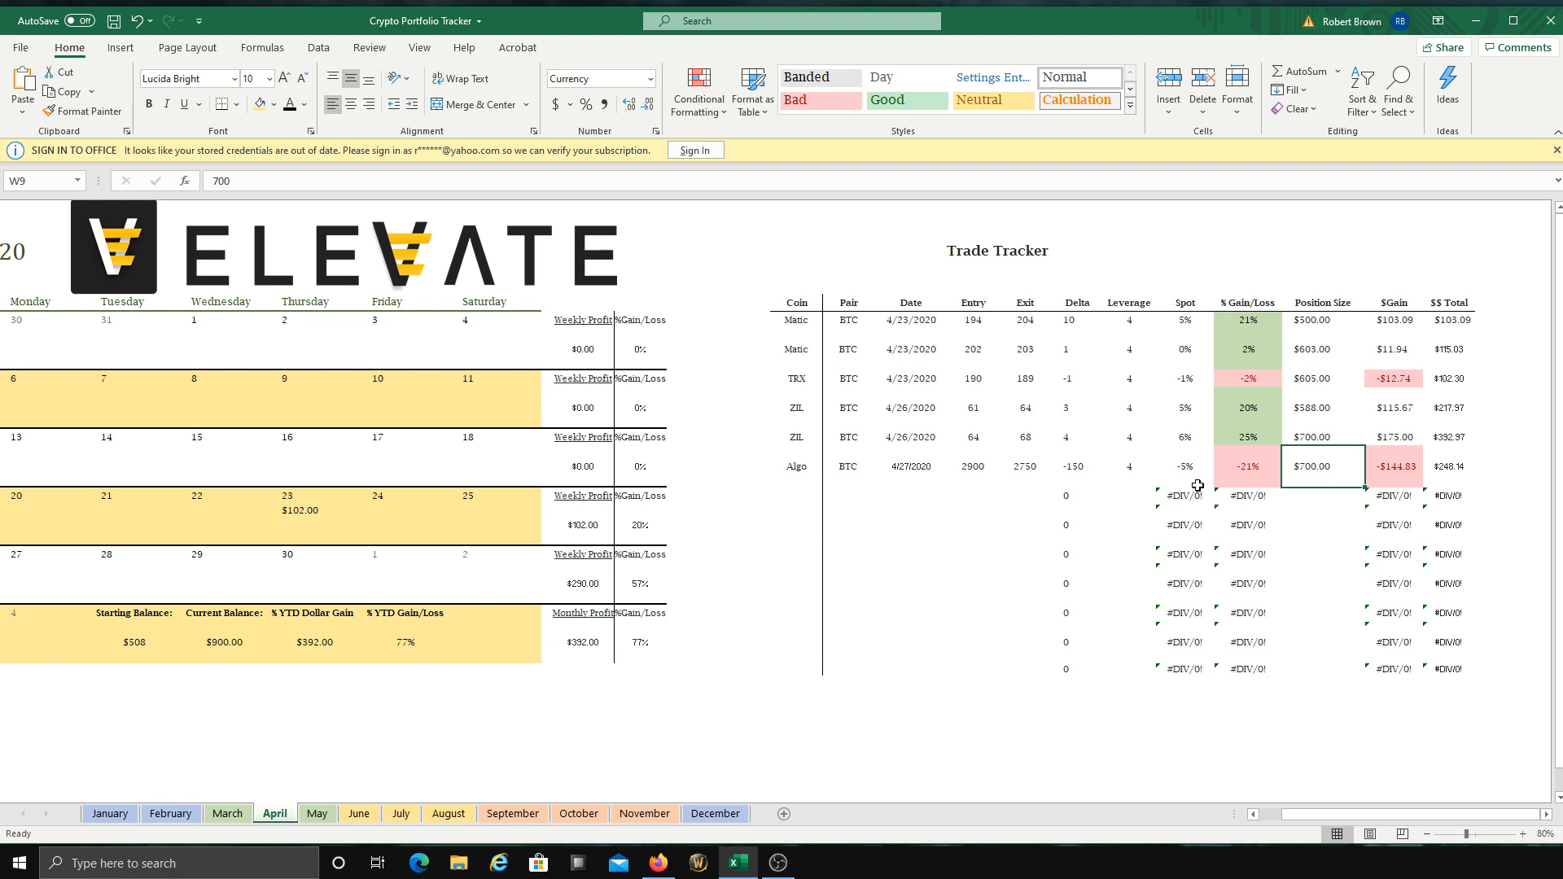
left_click(1140, 469)
left_click(1309, 479)
left_click(1383, 468)
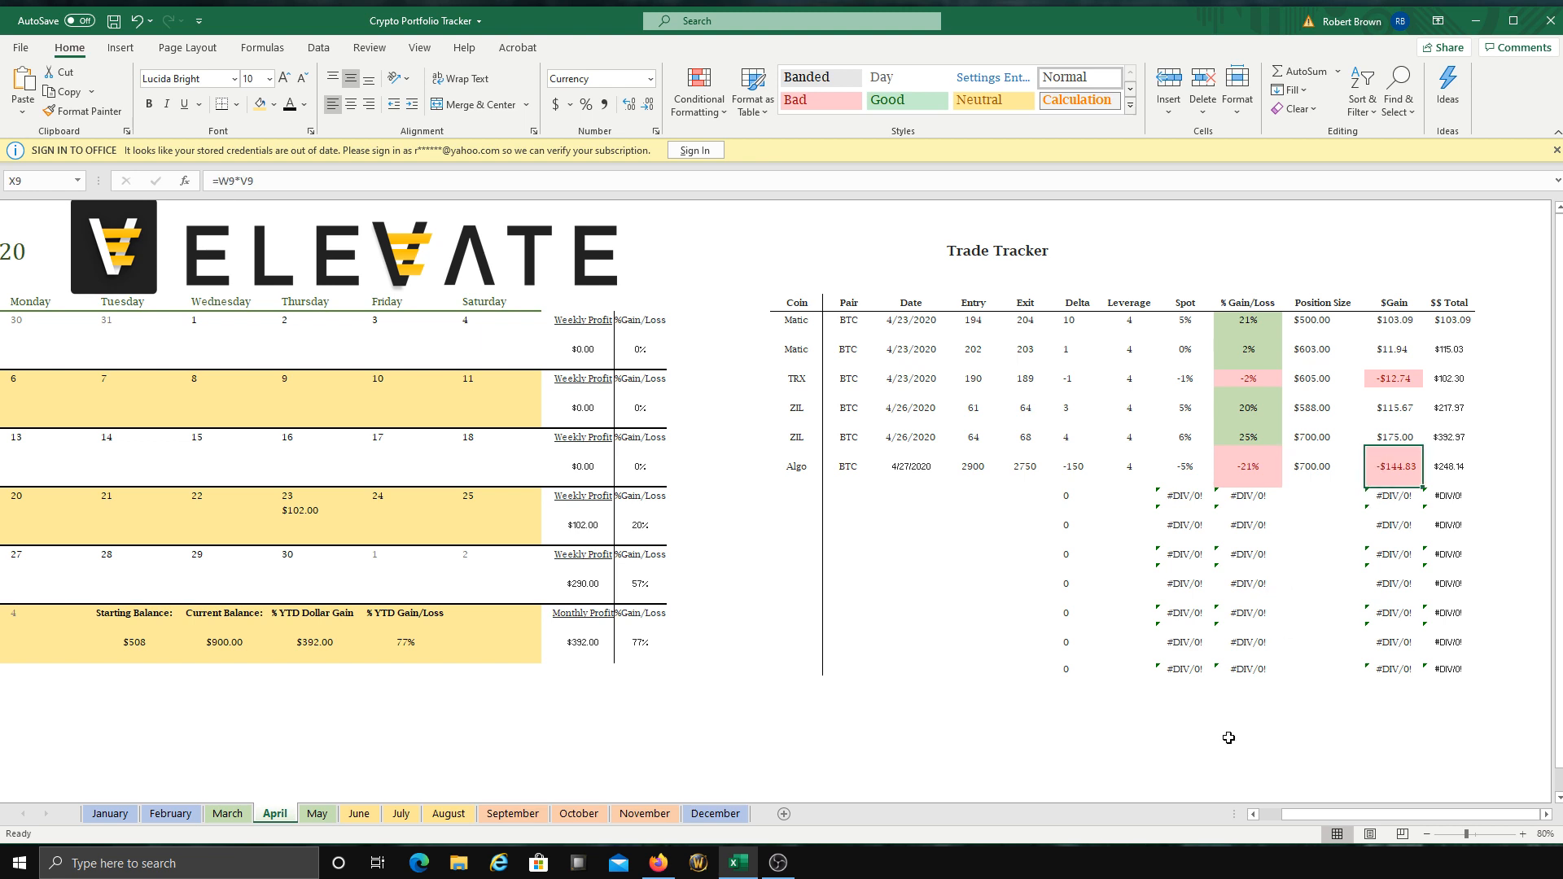
left_click(1449, 475)
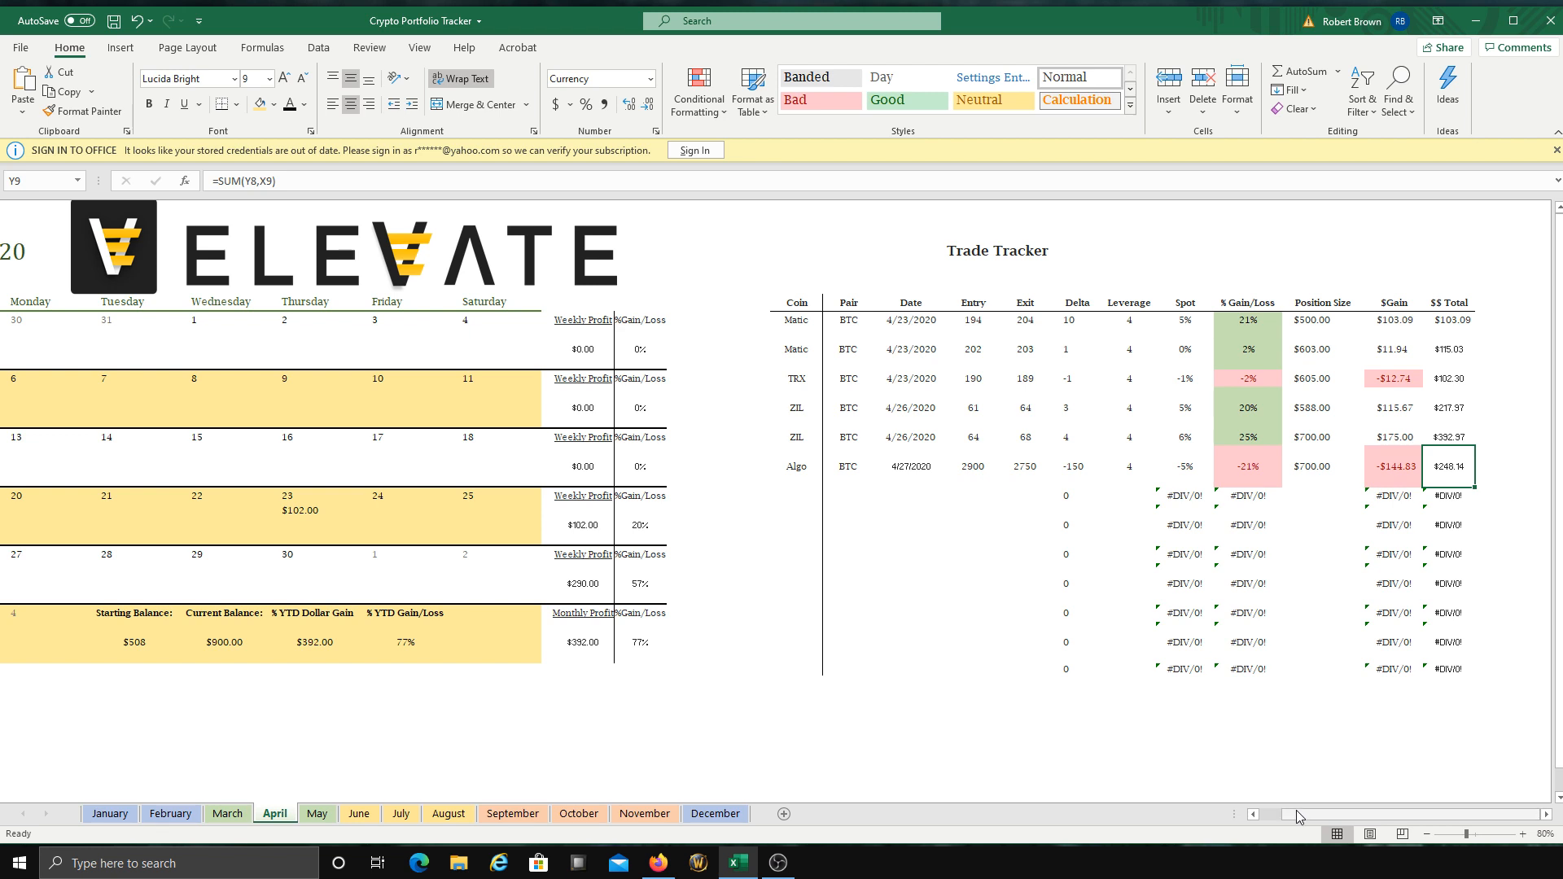
Step: Enter a loss of -144 for April 27 in the April profit calendar
left_click_drag(1301, 816, 1279, 816)
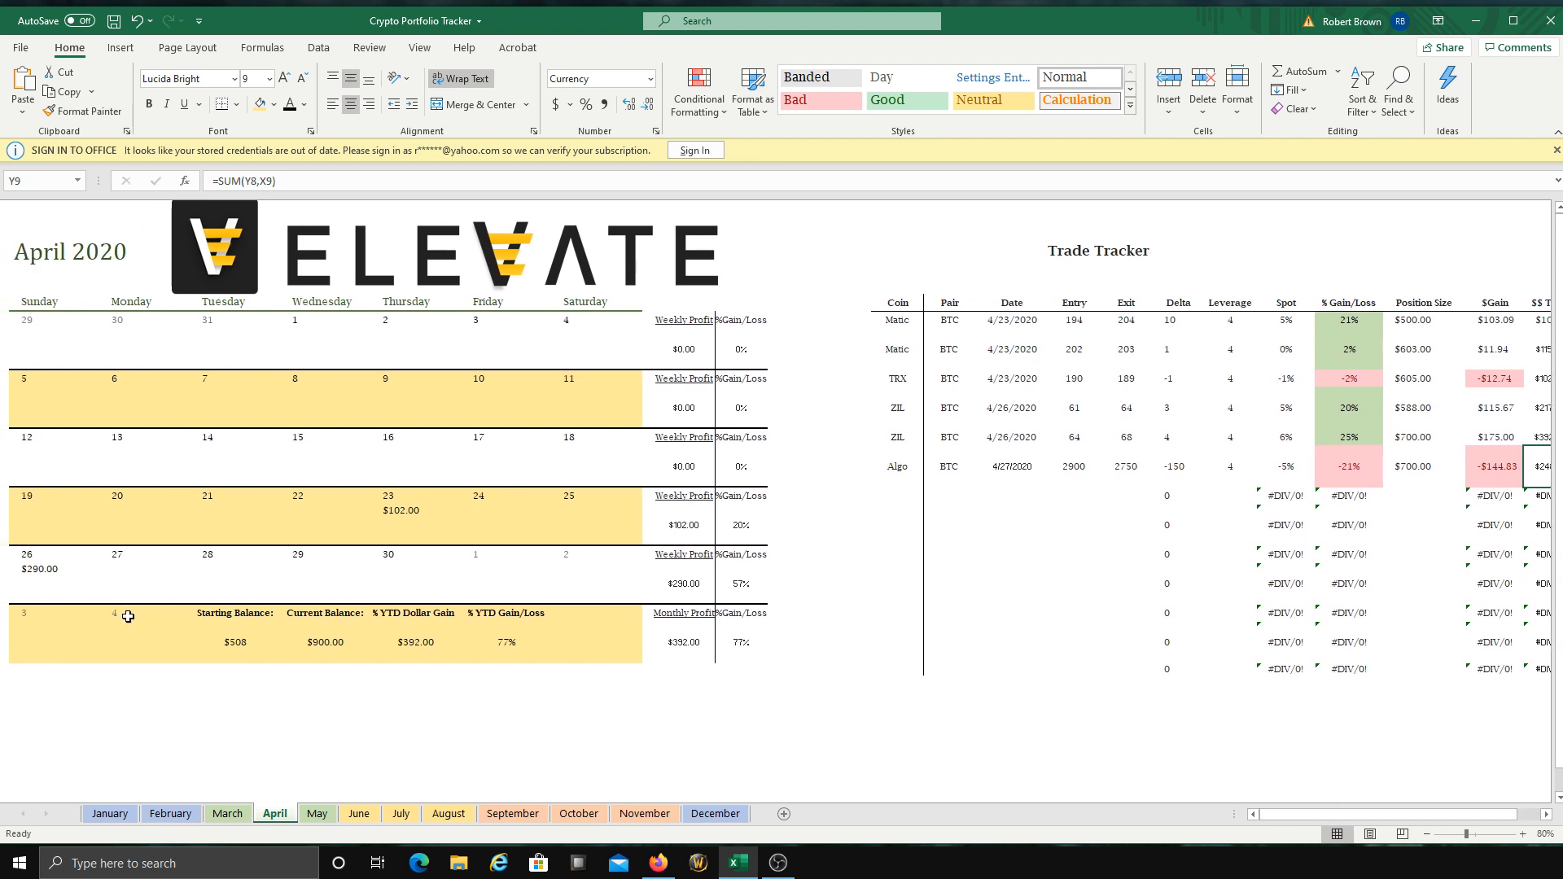
left_click(132, 587)
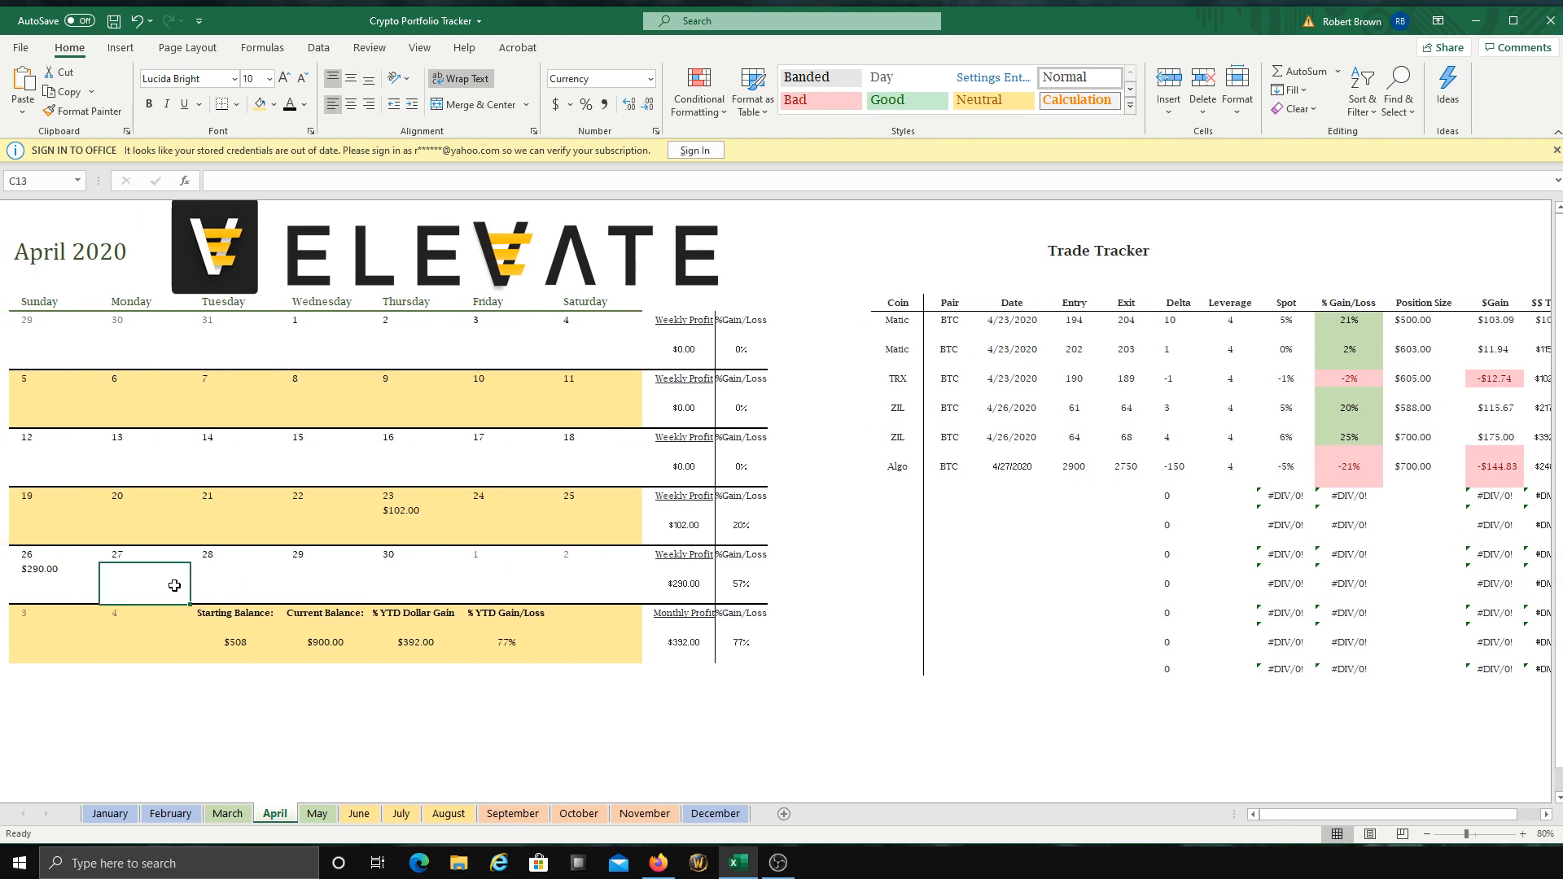
type("-")
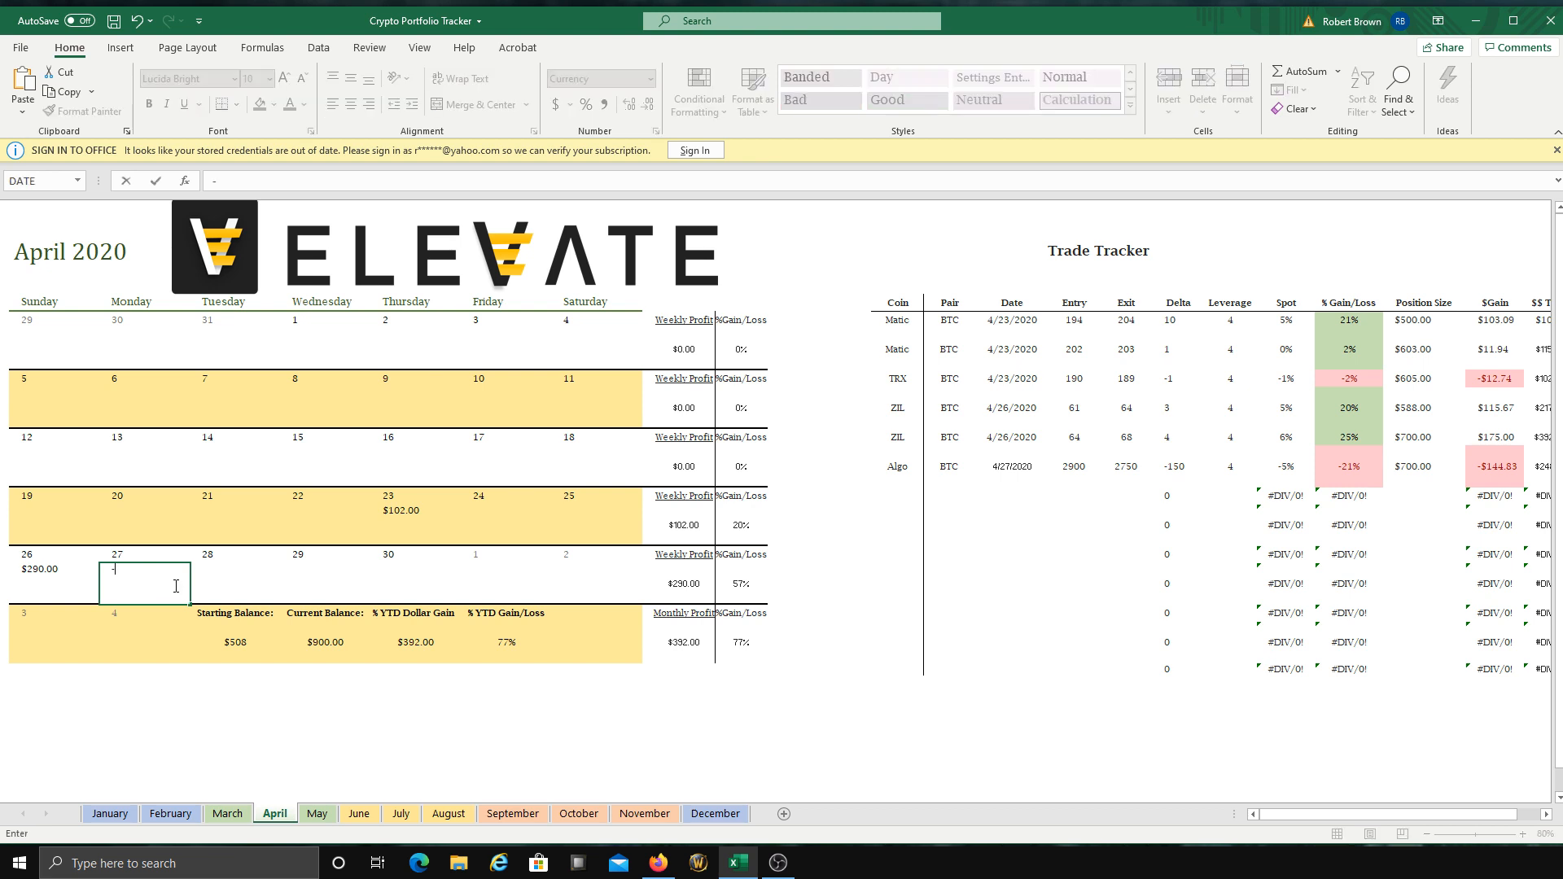
type("144")
key("Return")
left_click(577, 715)
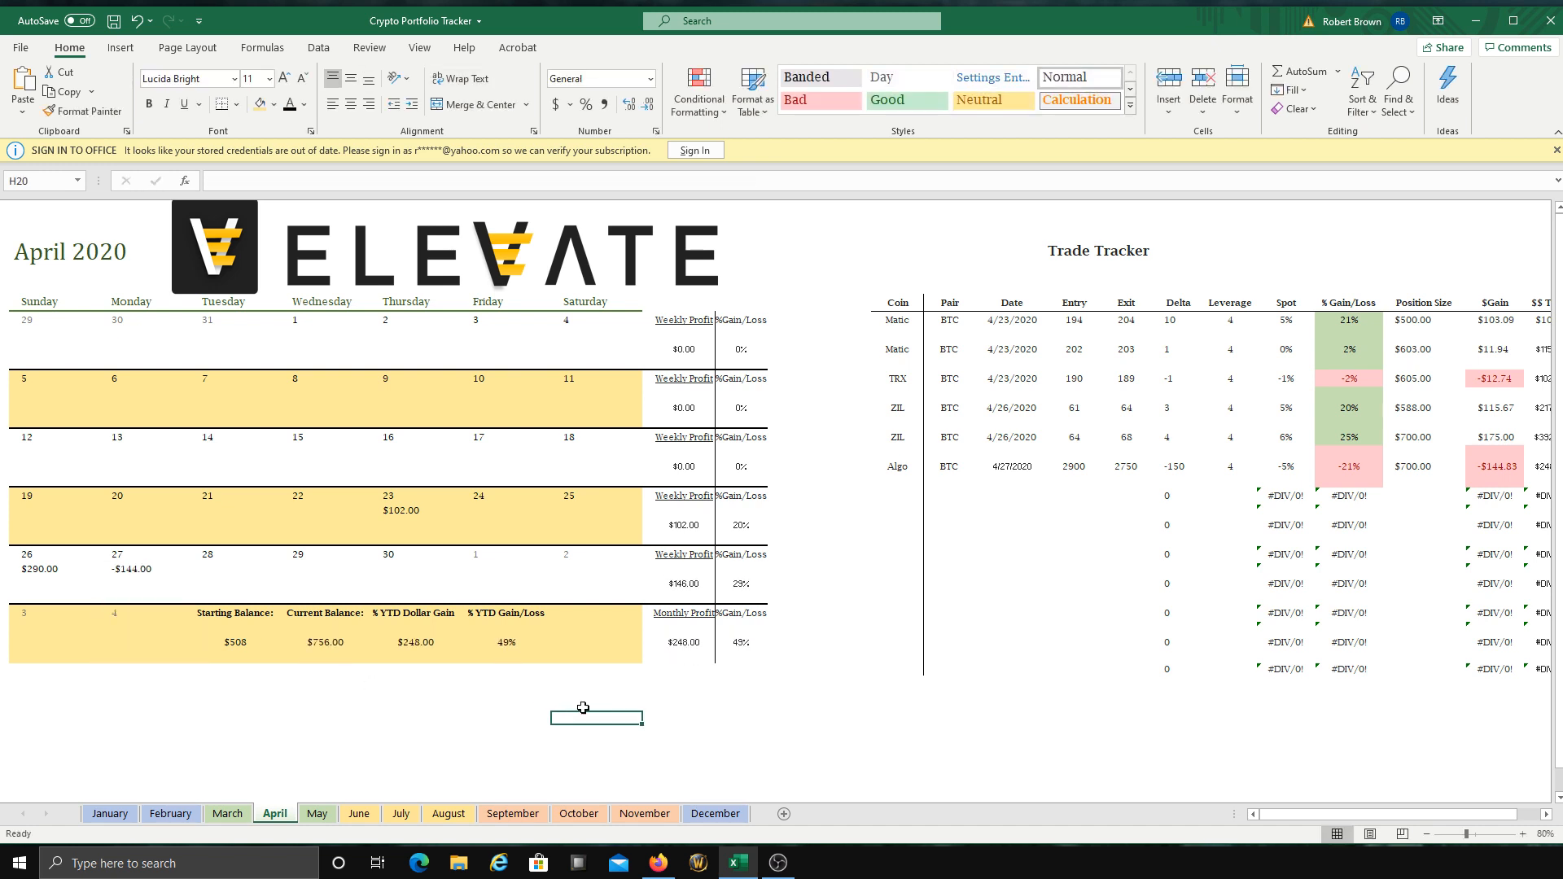
Step: Compare April's monthly profit with the Trade Tracker's running total in the Algo row
left_click(684, 643)
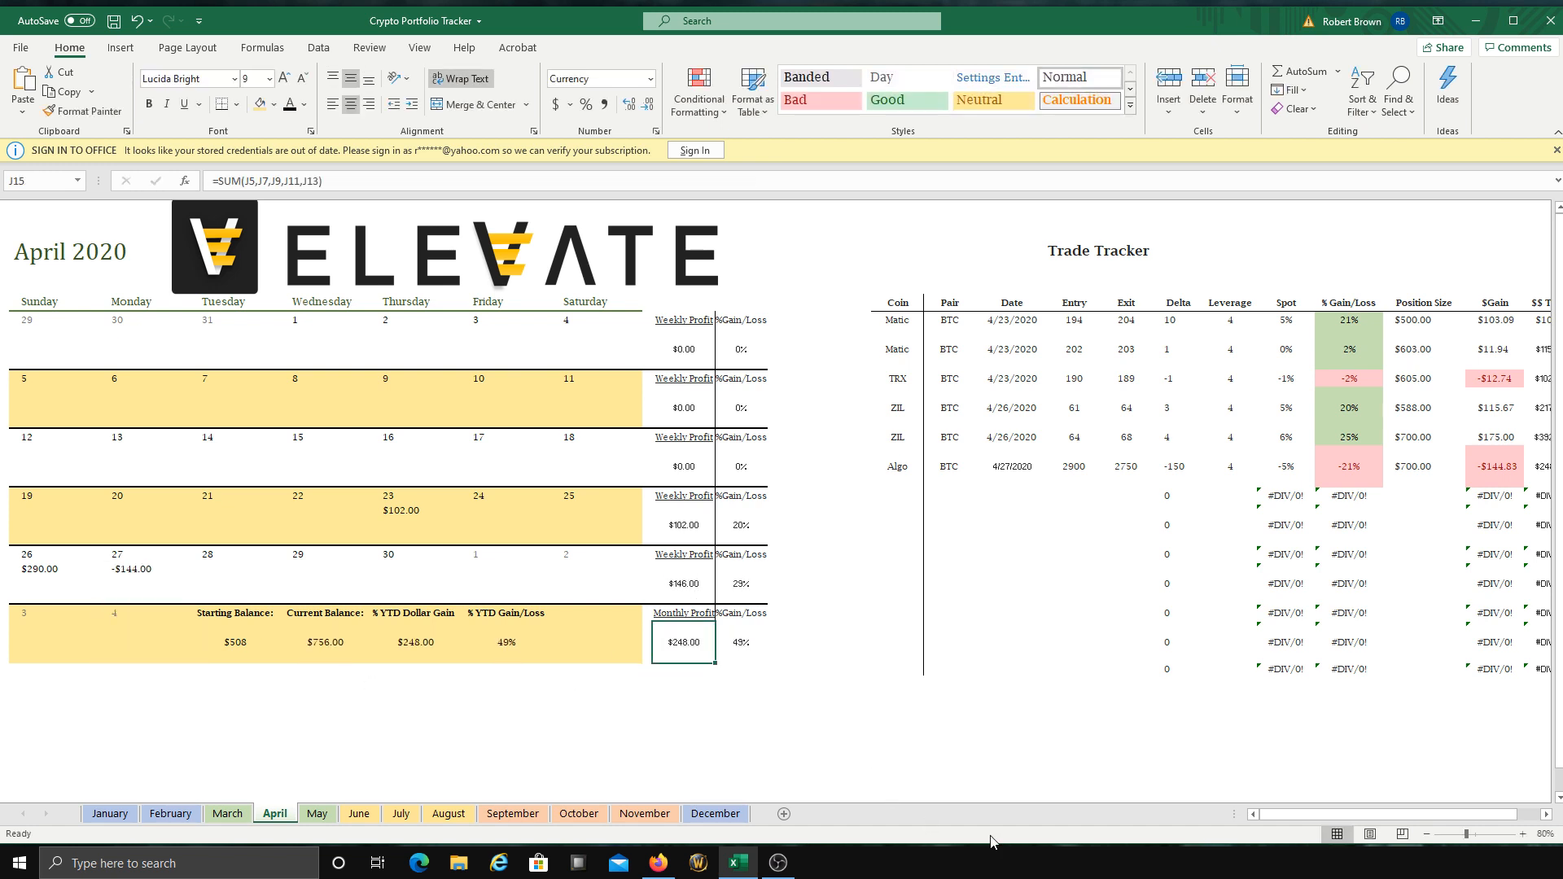
left_click_drag(1273, 822, 1308, 817)
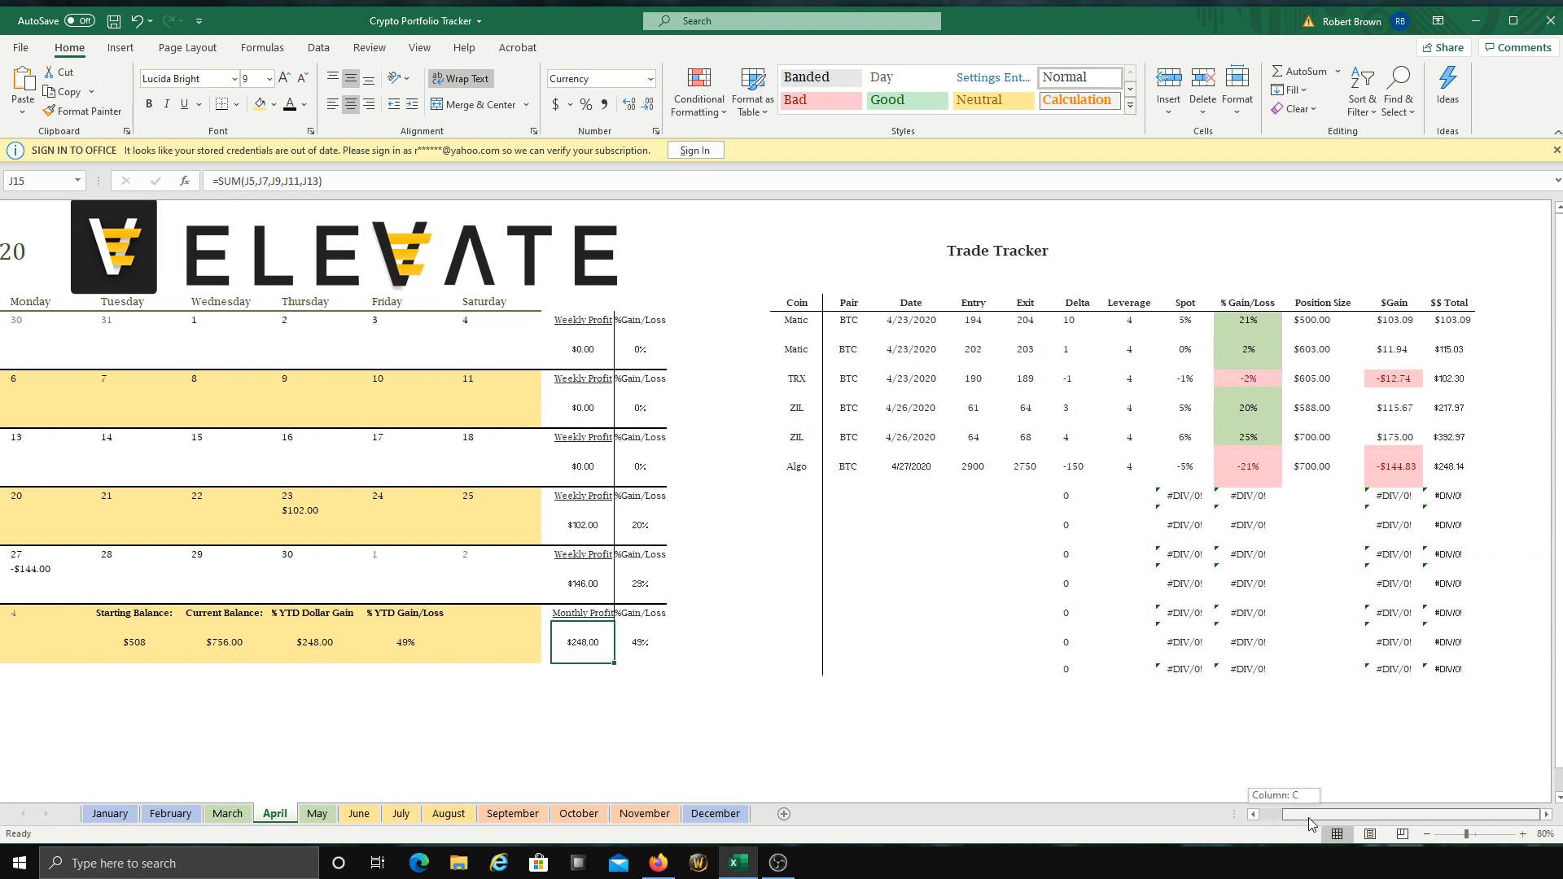
left_click(1446, 477)
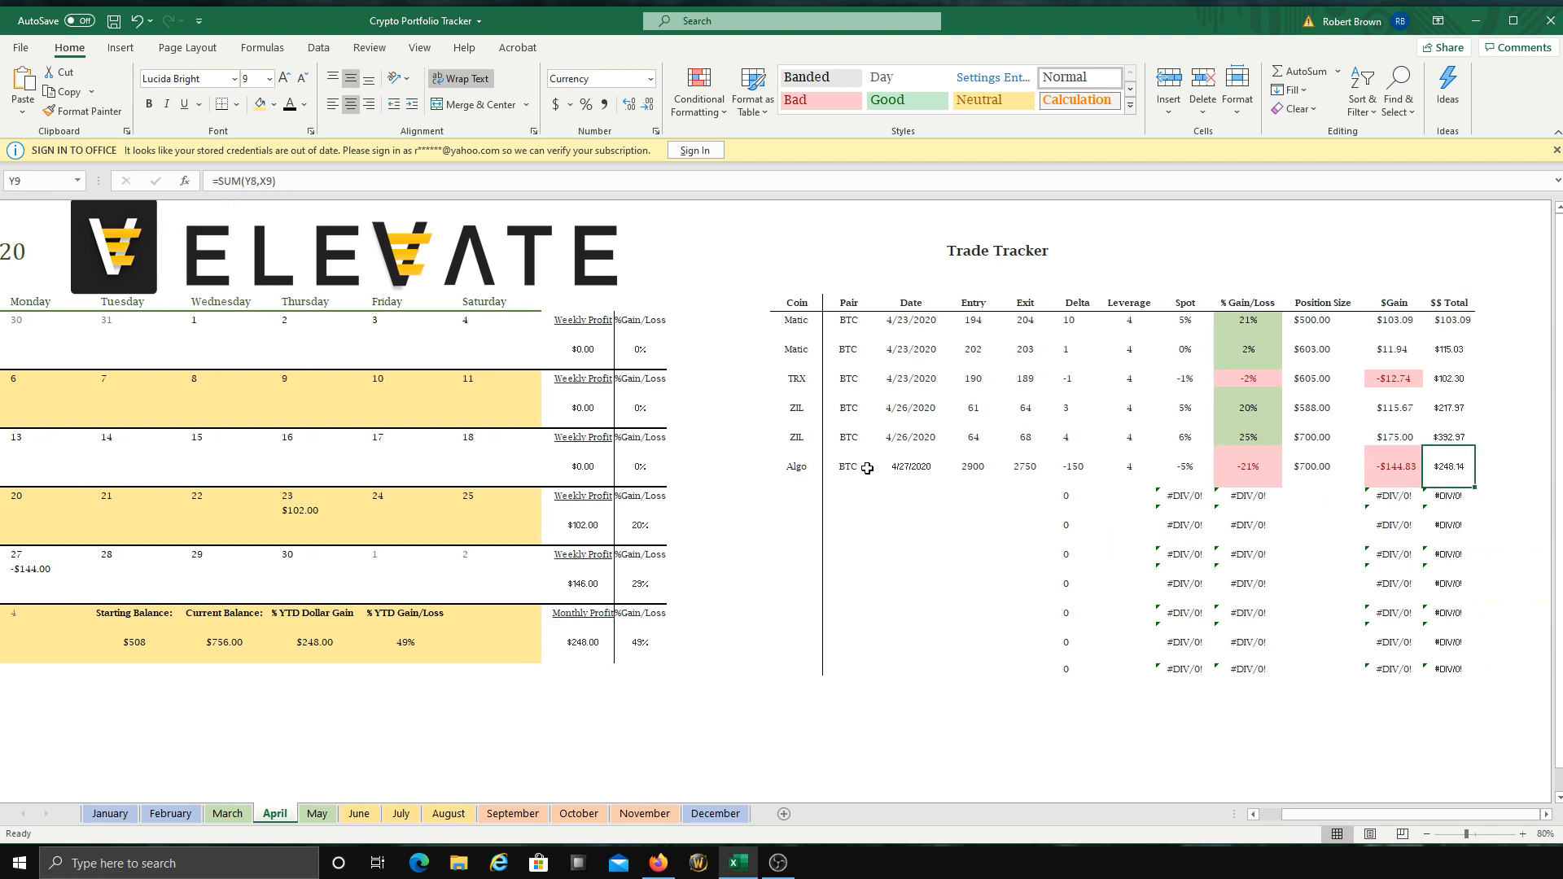
Step: Clear the Algo trade's coin, pair, date, entry, exit and leverage from the April Trade Tracker
left_click_drag(809, 468, 1027, 464)
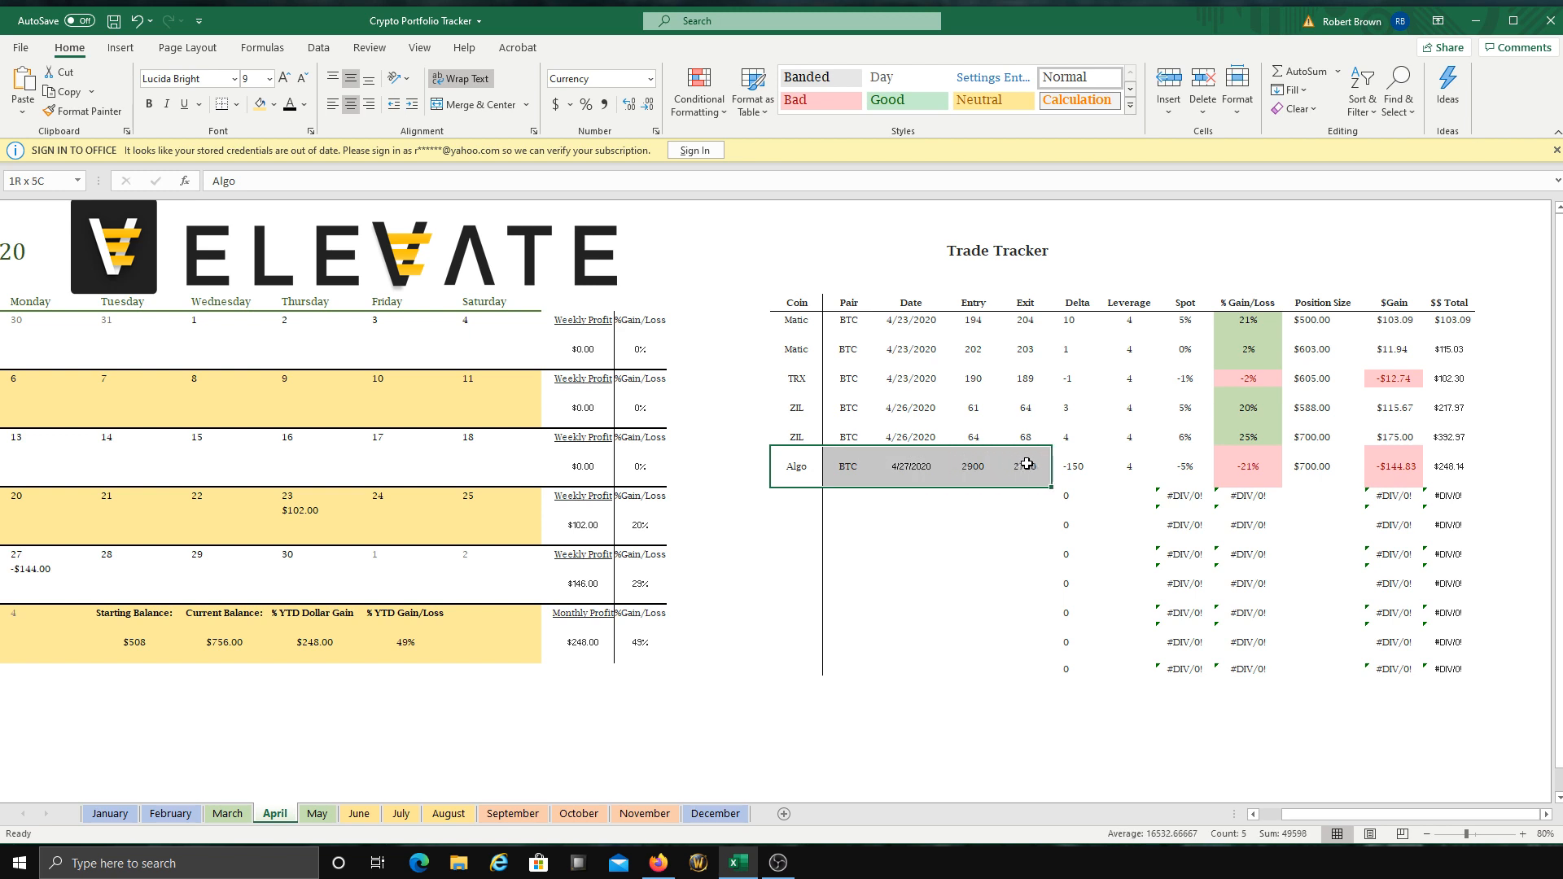
left_click(1008, 491)
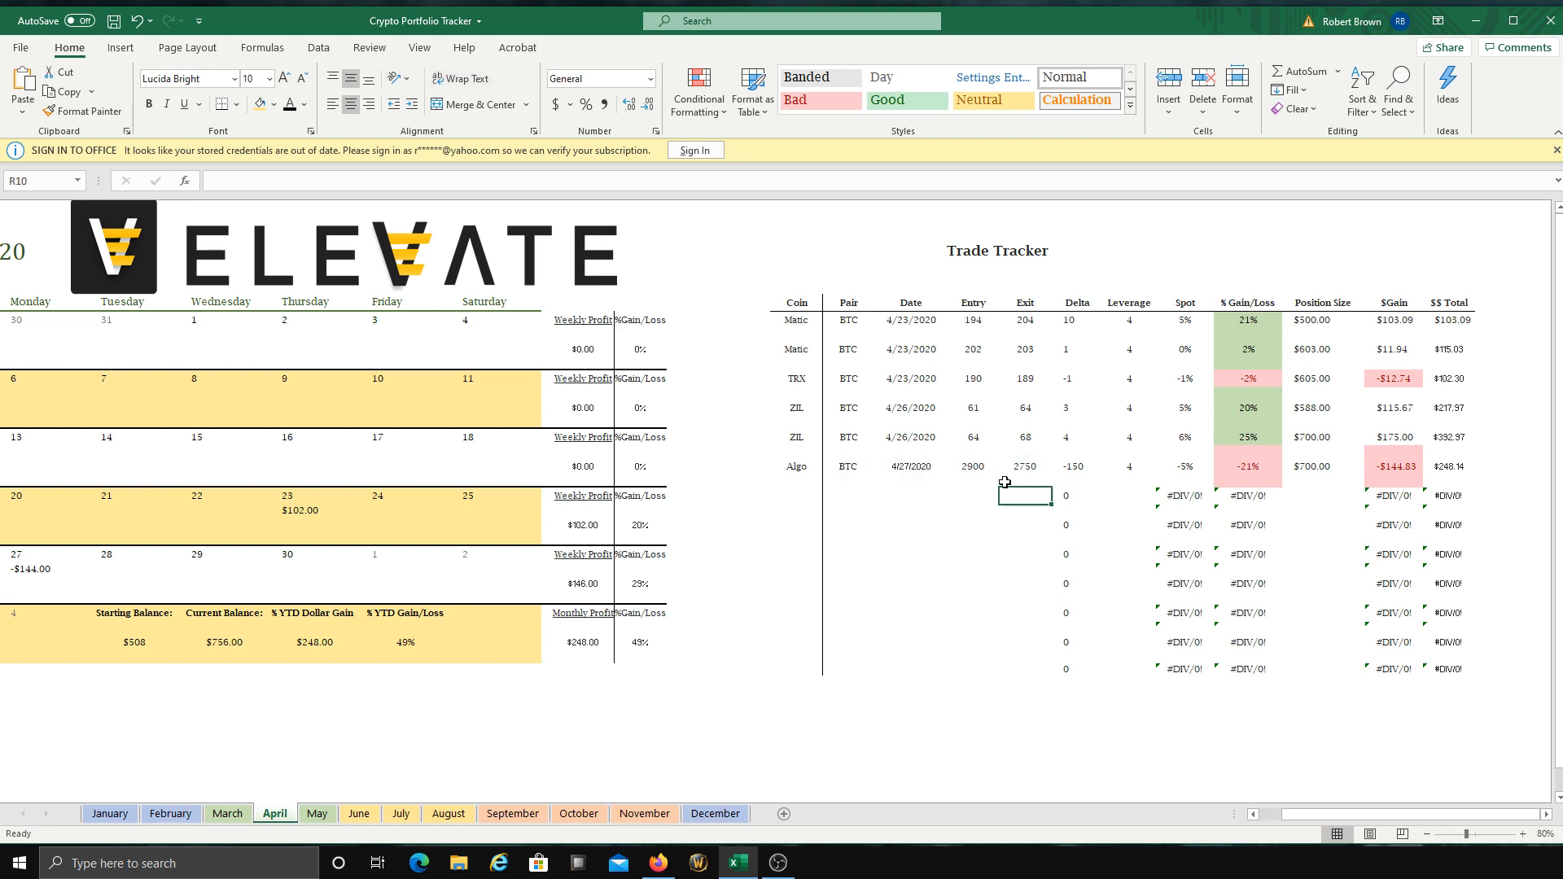
left_click(1008, 477)
left_click_drag(800, 472, 1012, 466)
key("Delete")
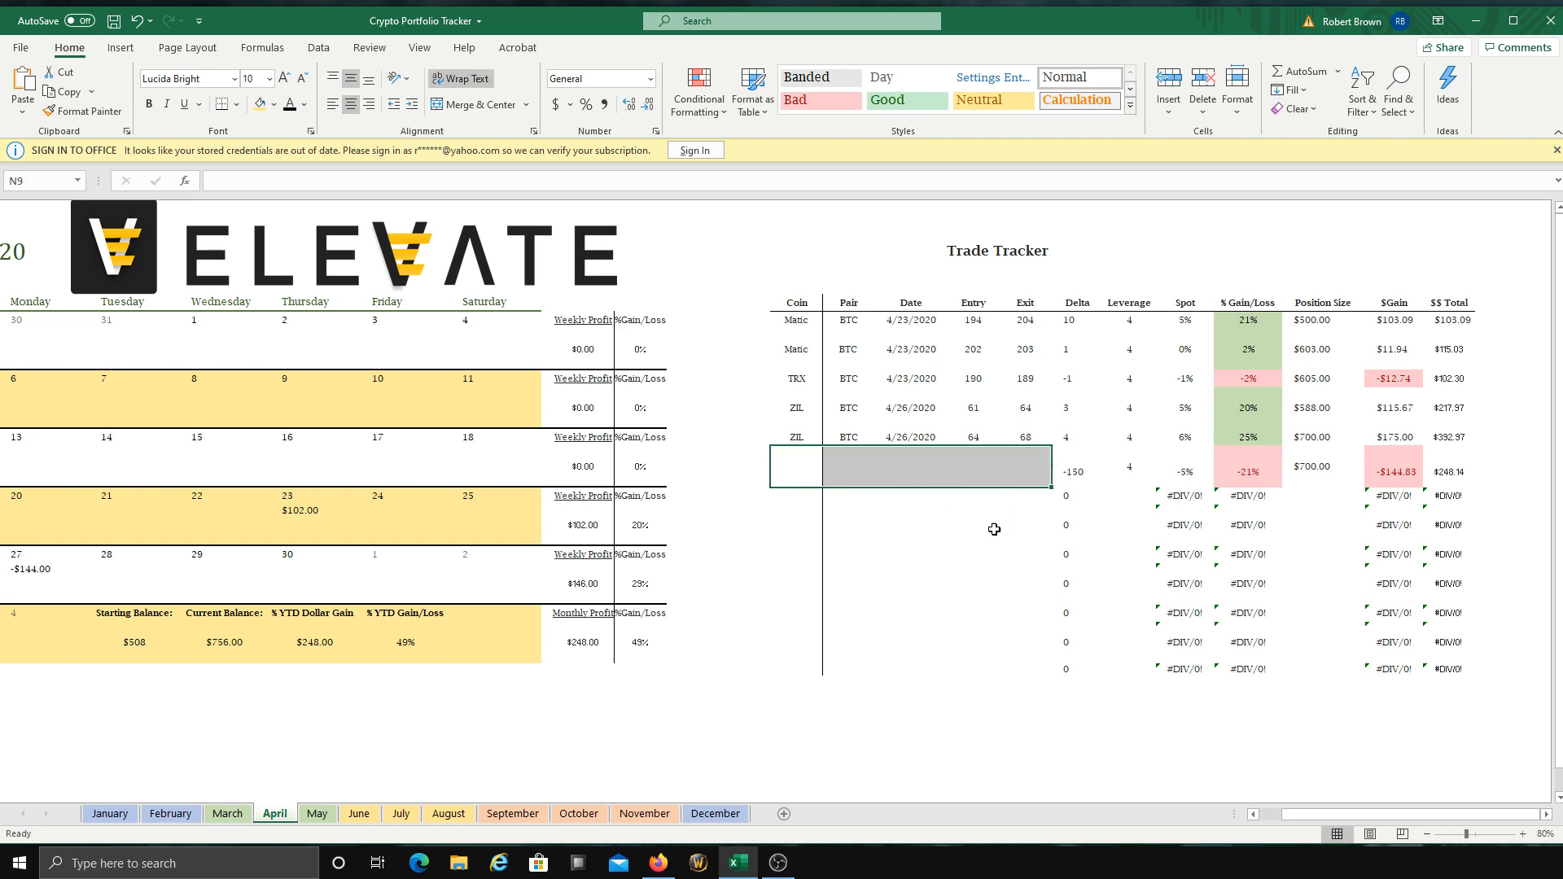
left_click(1124, 471)
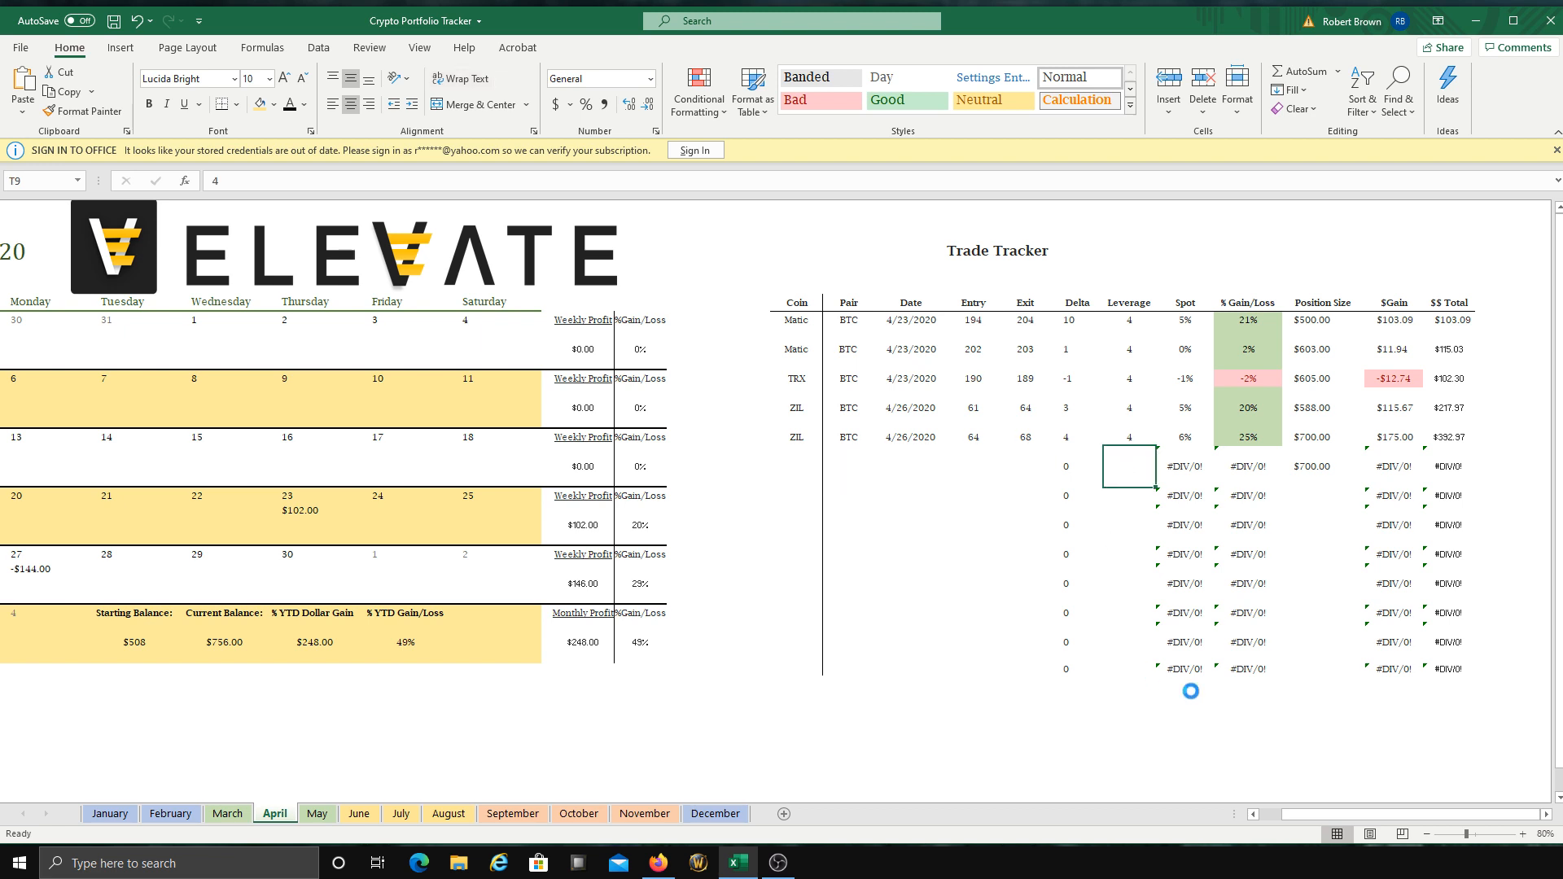
Step: Delete the -144 loss from April 27 in the April calendar
scroll(1343, 814, "left", 1)
left_click(130, 582)
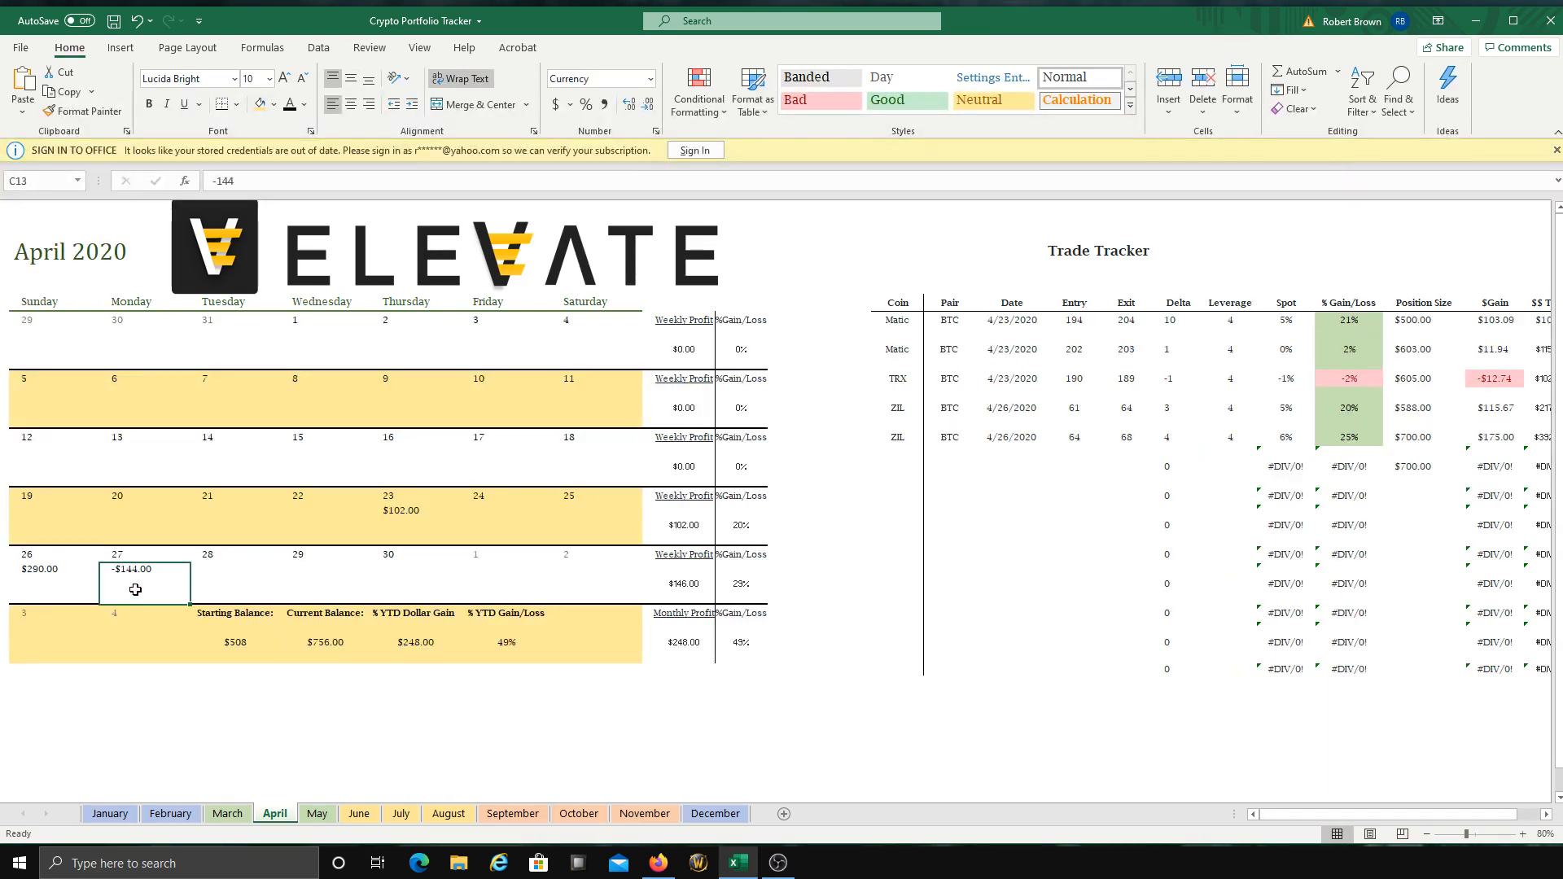
key("Delete")
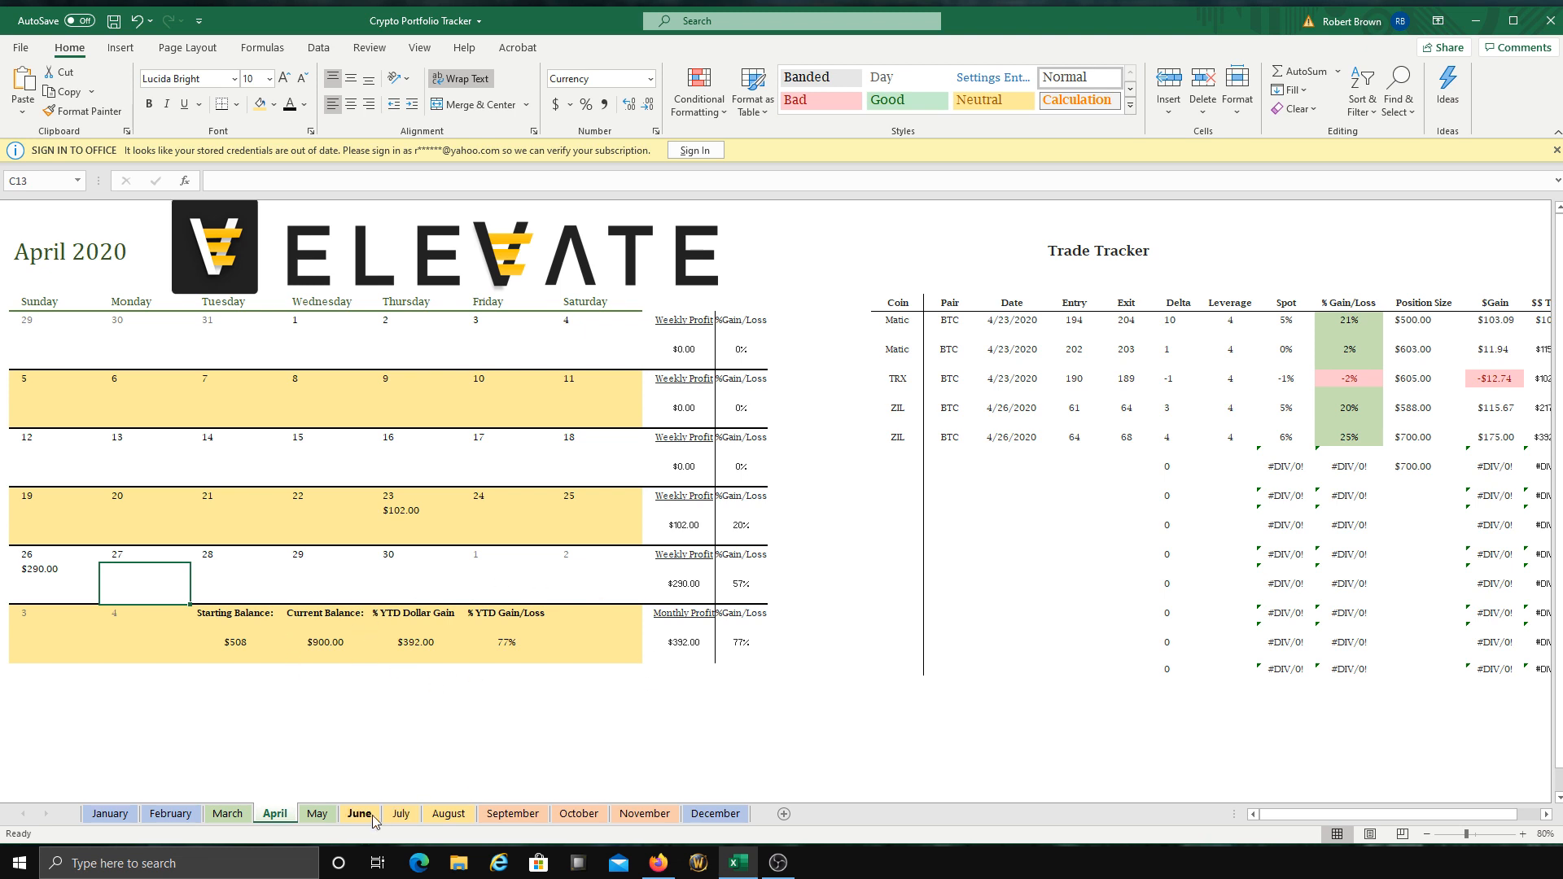
Step: Open the June sheet and enter a profit of 1200 for June 9 in the calendar
left_click(316, 814)
left_click(359, 814)
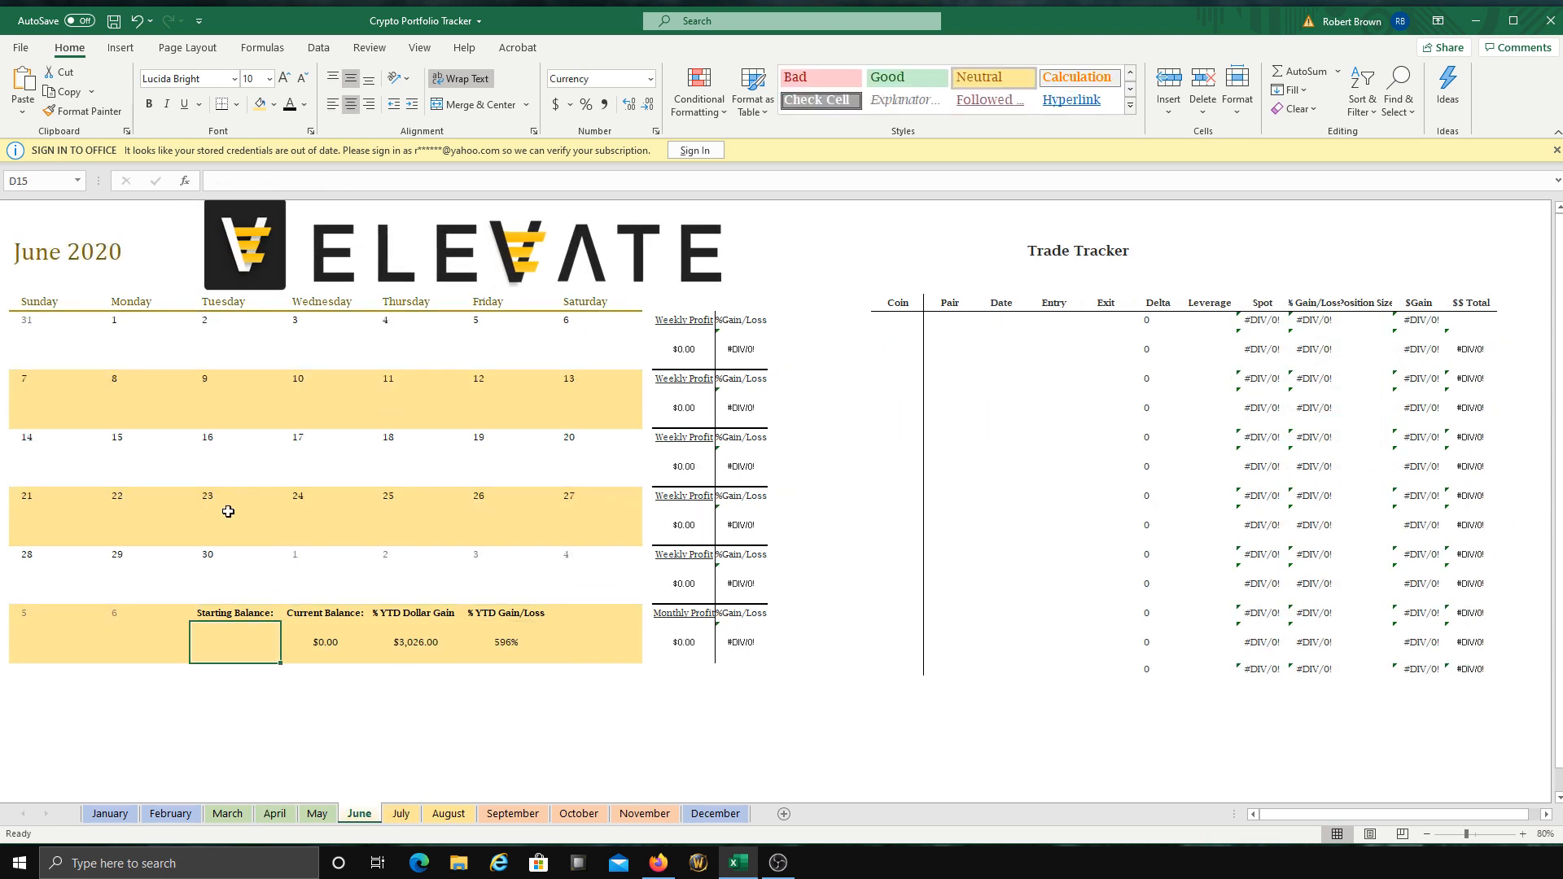
left_click(209, 418)
type("1200")
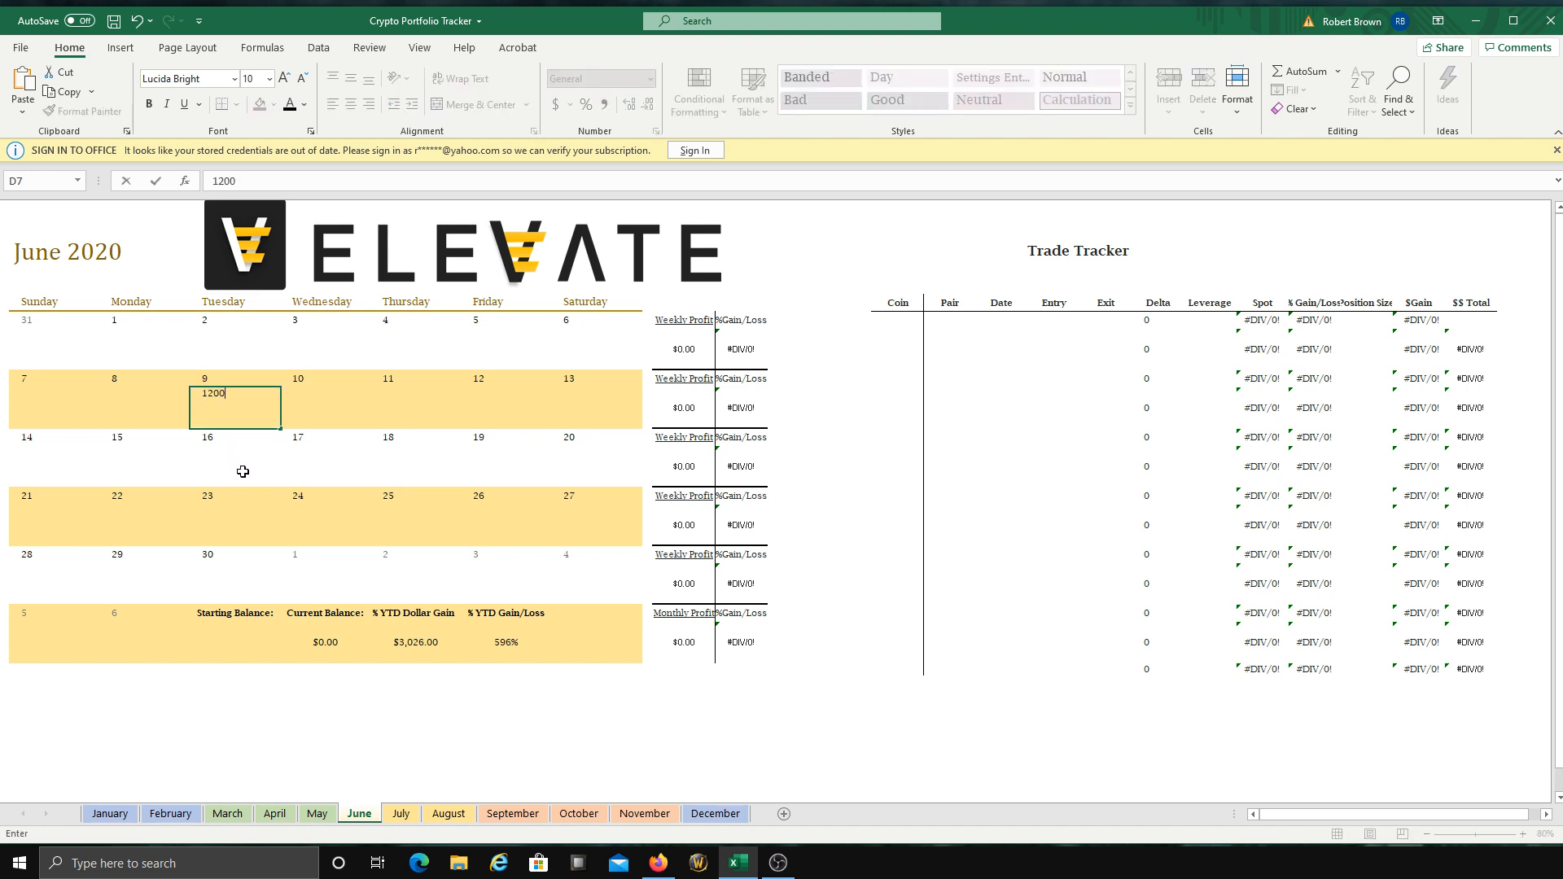
left_click(321, 466)
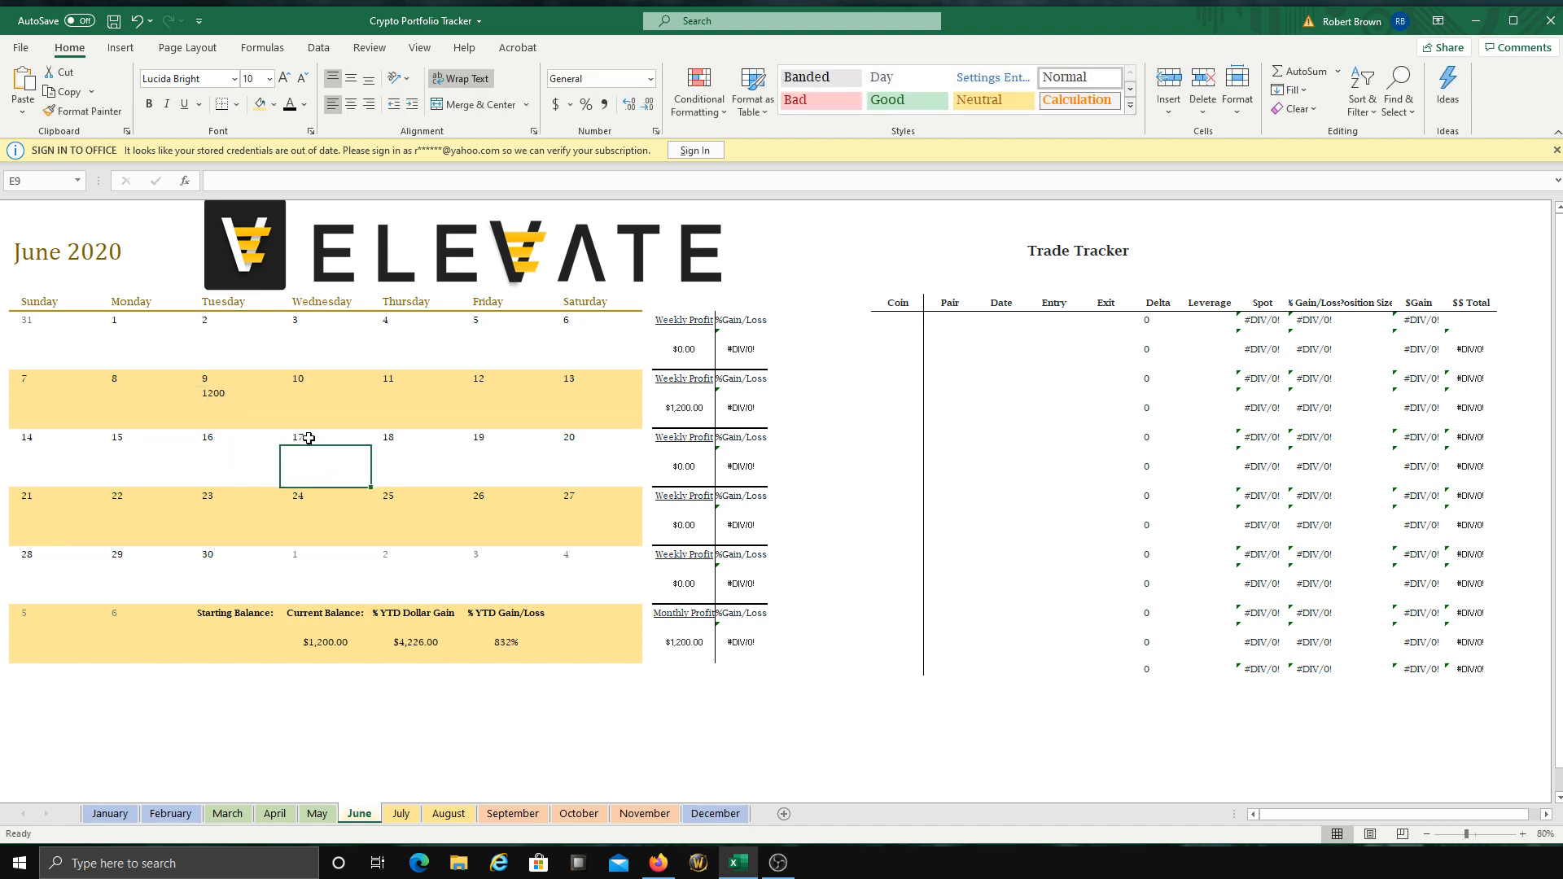
left_click(247, 403)
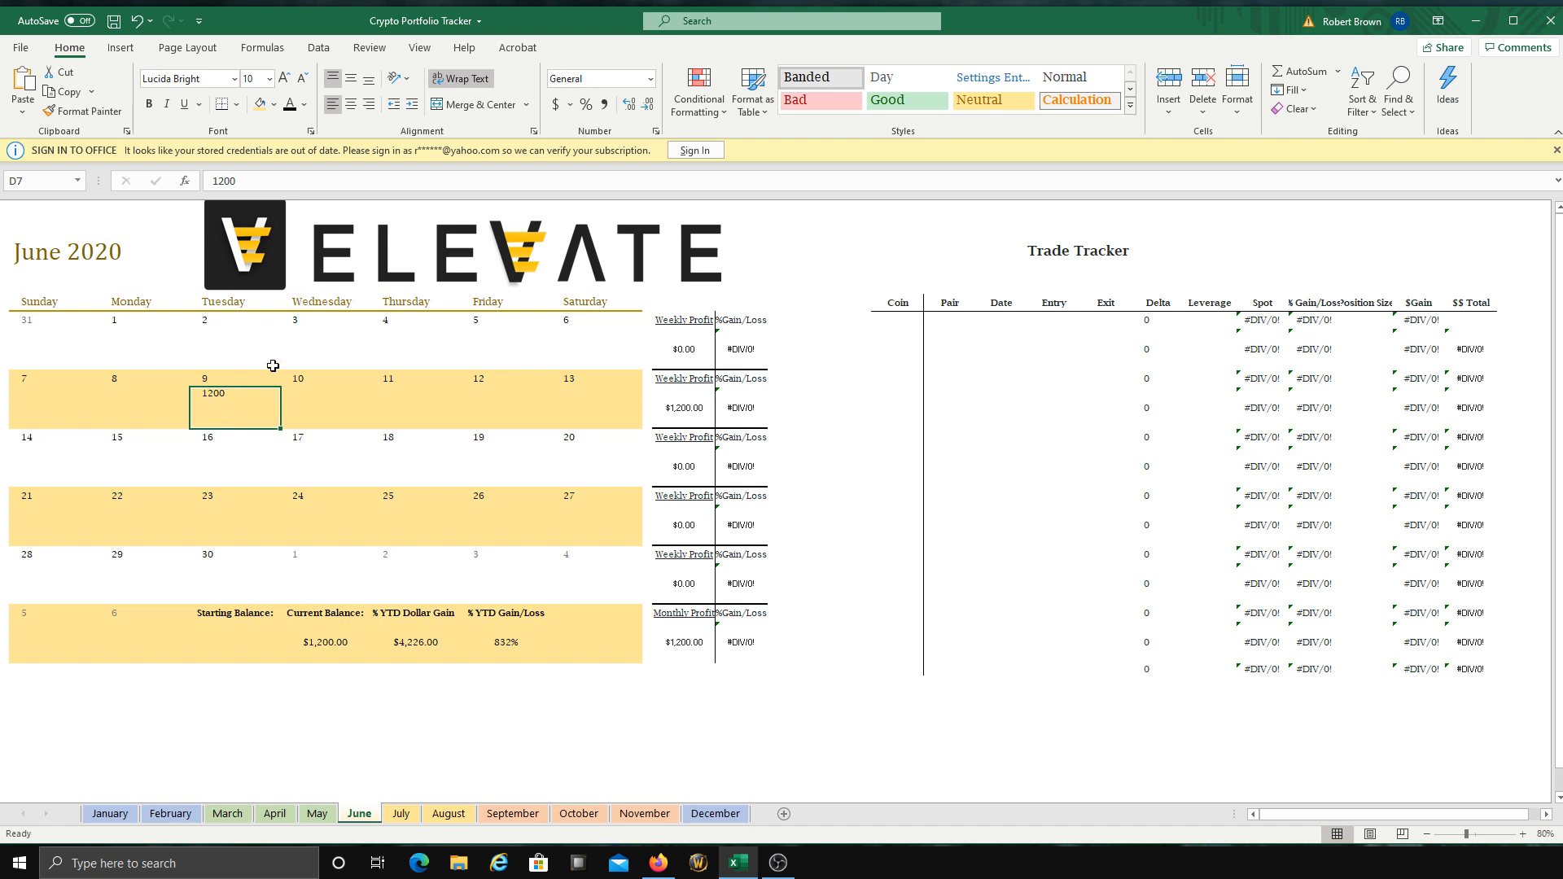
Step: Enter a profit of 100 each for June 14, 15 and 16 in the June calendar
left_click(123, 462)
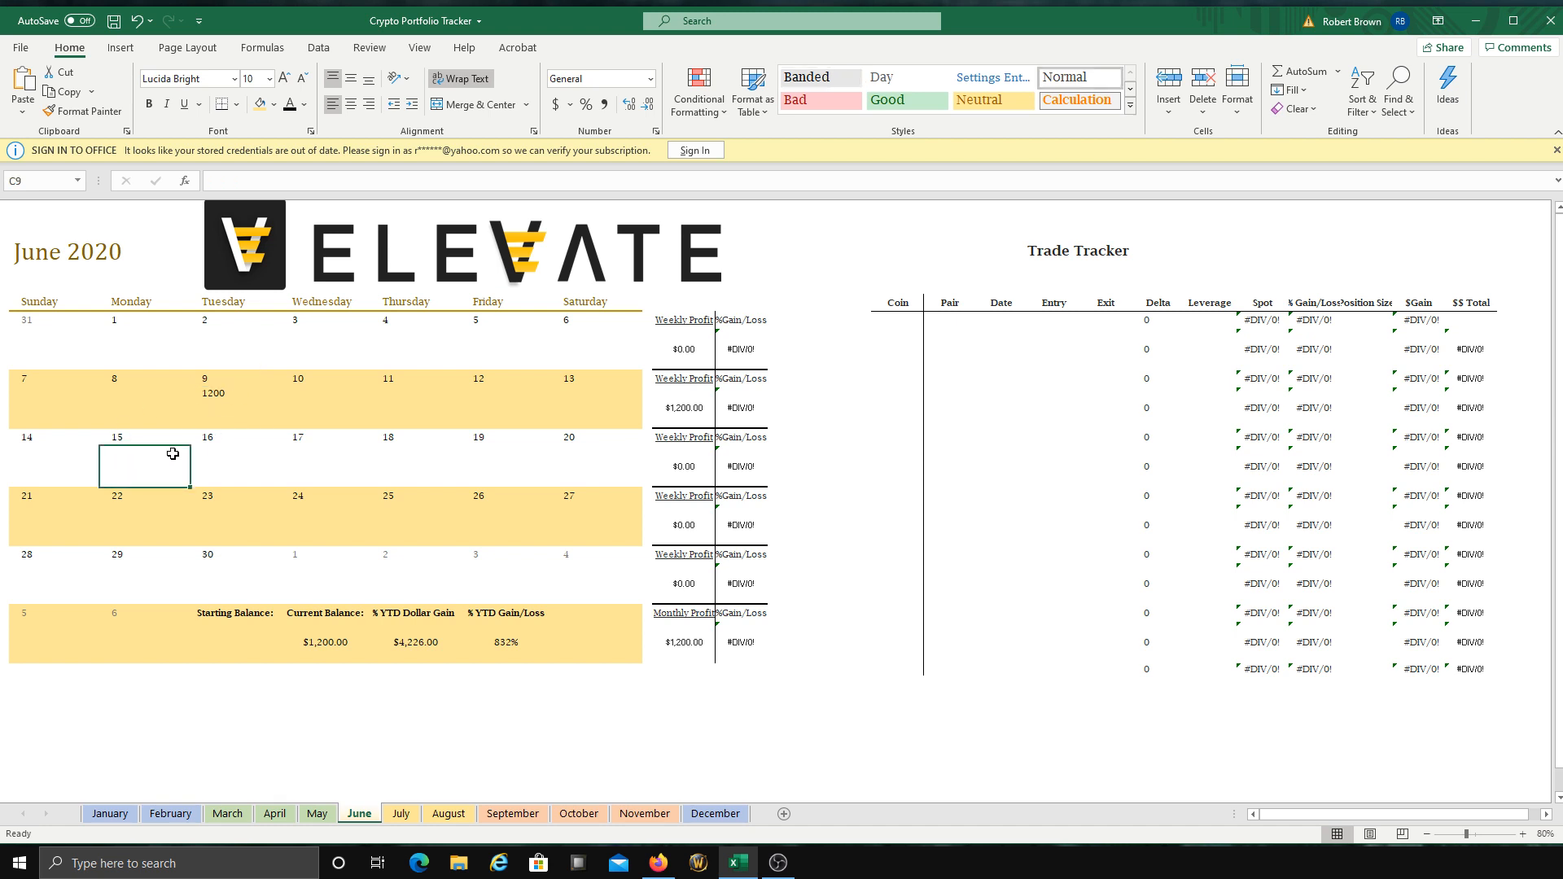
type("100")
left_click(64, 453)
type("100")
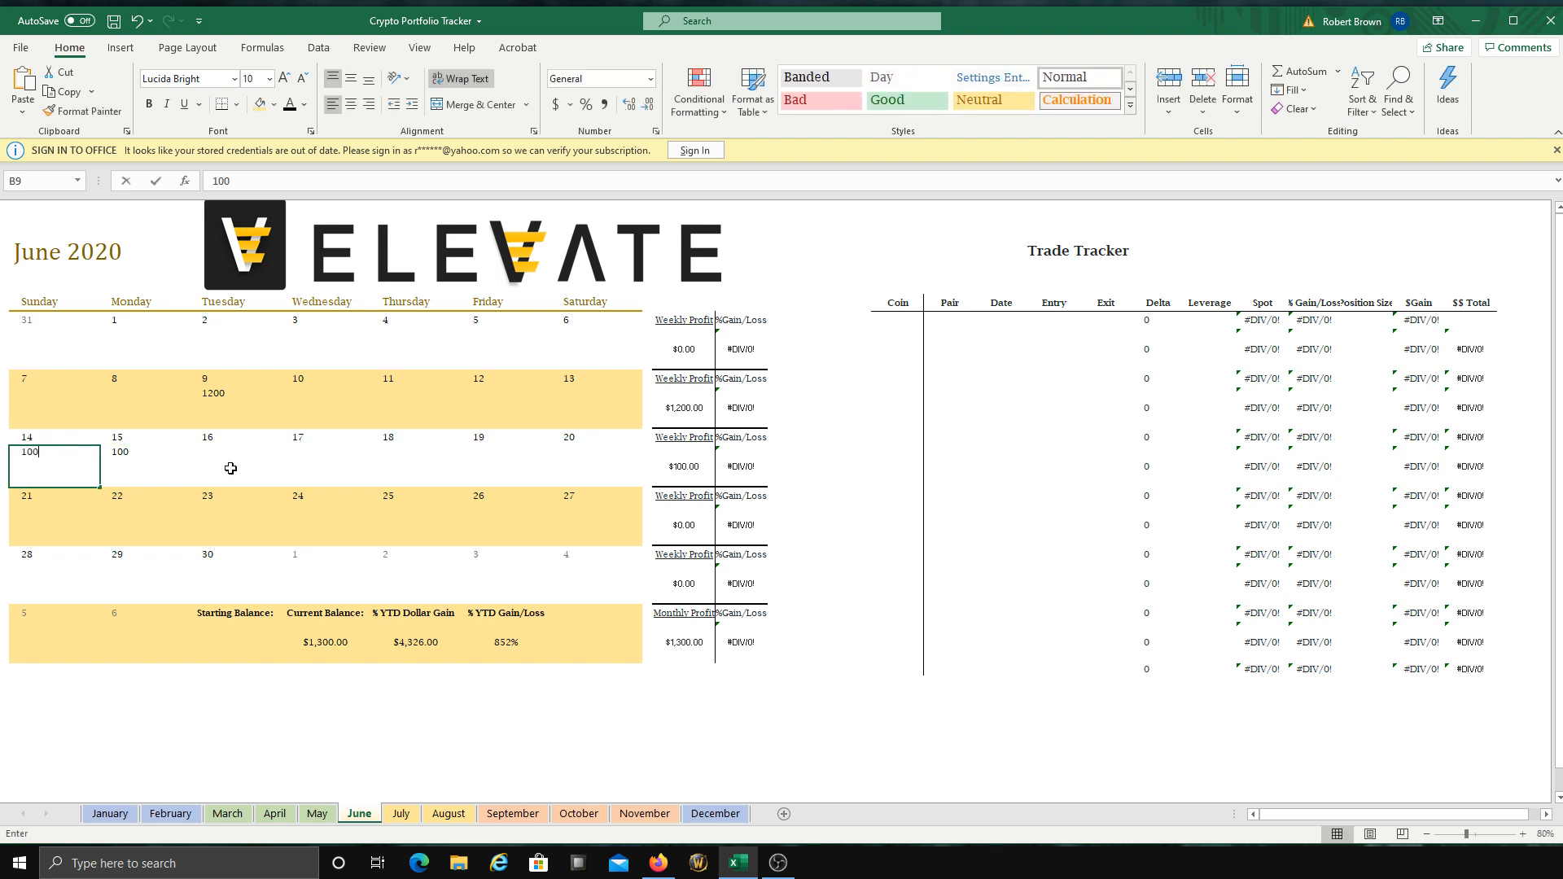
left_click(238, 460)
type("1000")
left_click(325, 458)
left_click(236, 472)
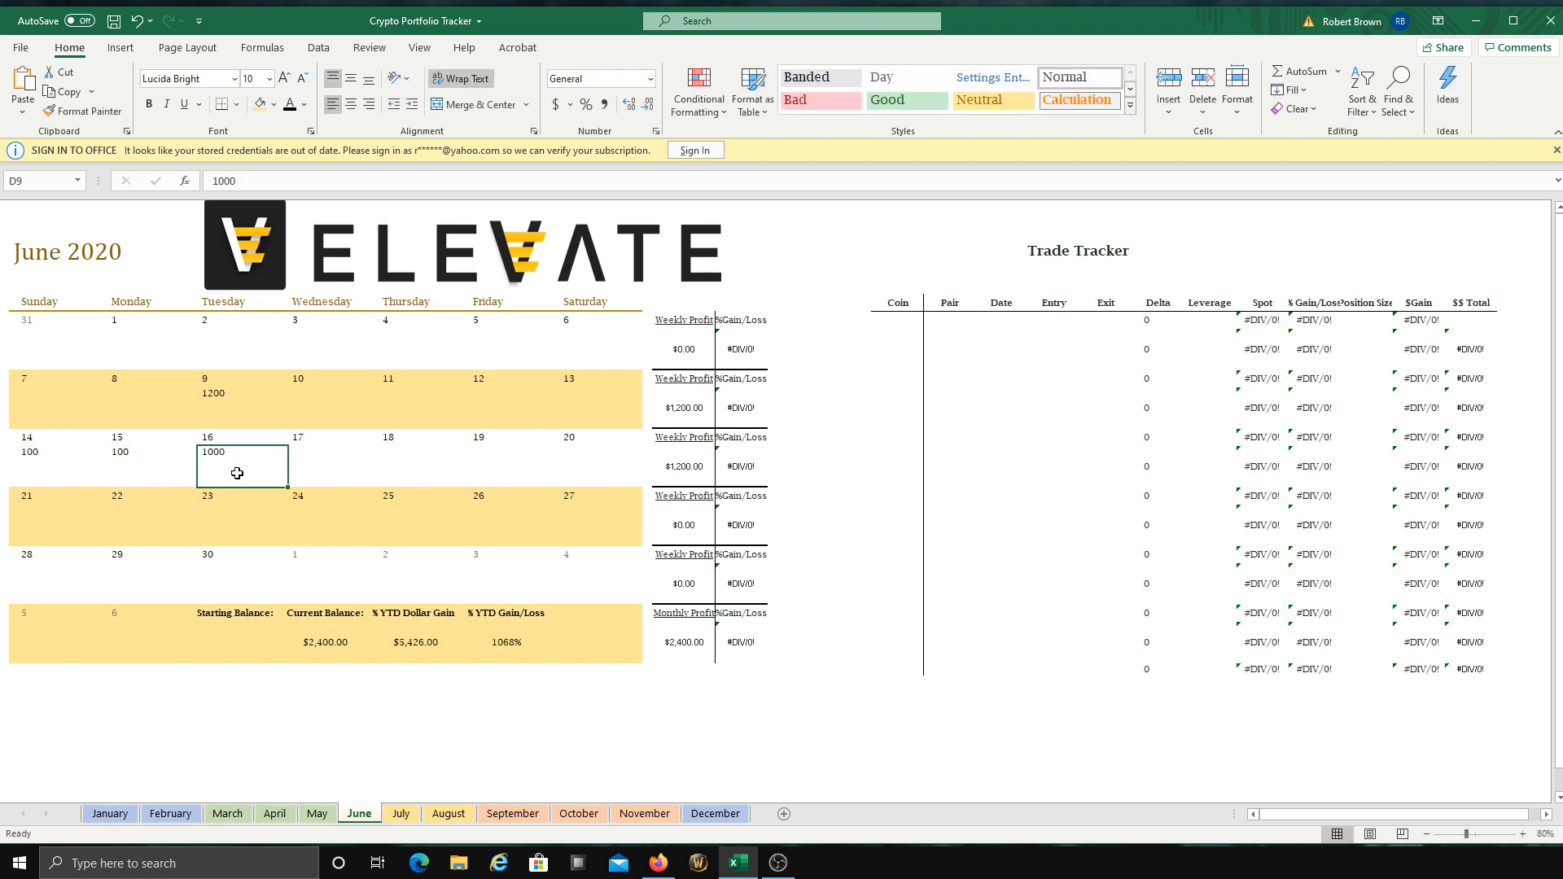
type("100")
Step: Enter a profit of 100 for each day from June 17 through June 20
left_click(313, 471)
type("100")
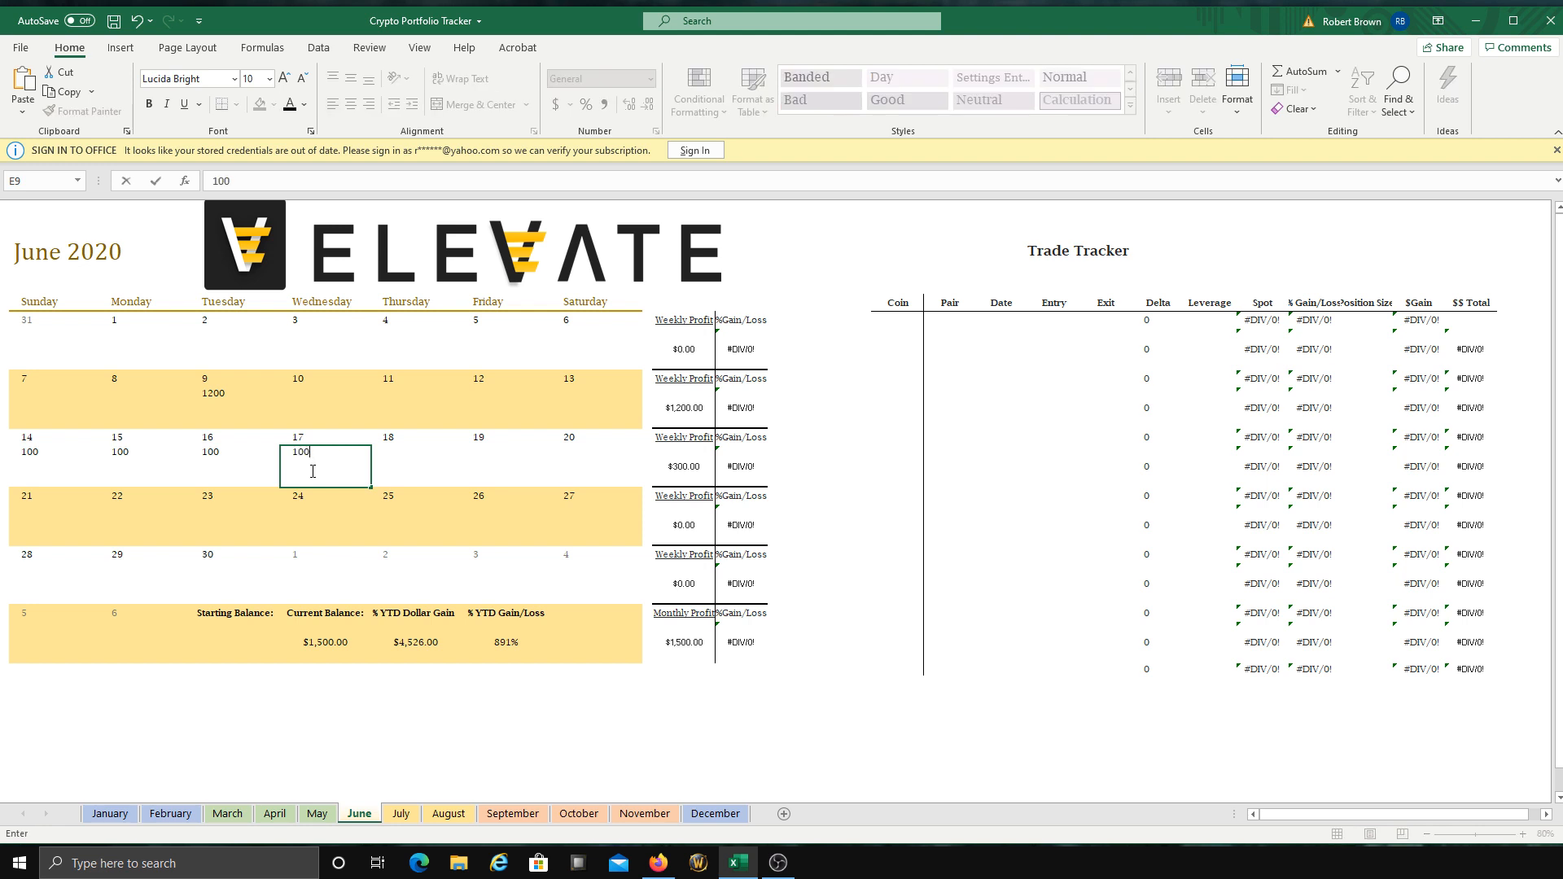
left_click(398, 461)
type("100")
left_click(516, 457)
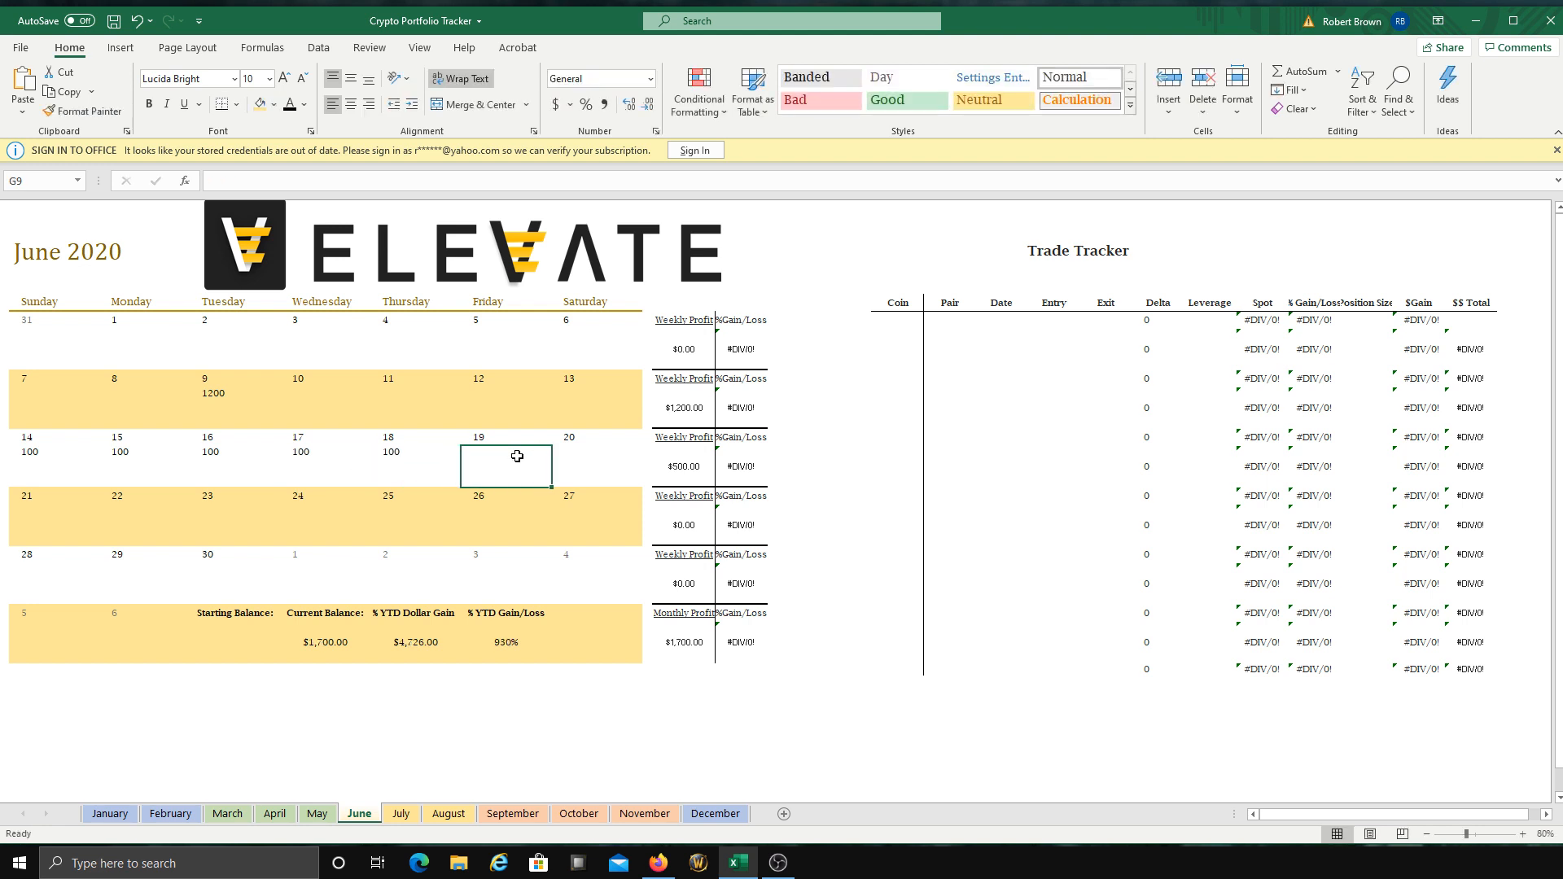
type("100")
left_click(586, 455)
type("100")
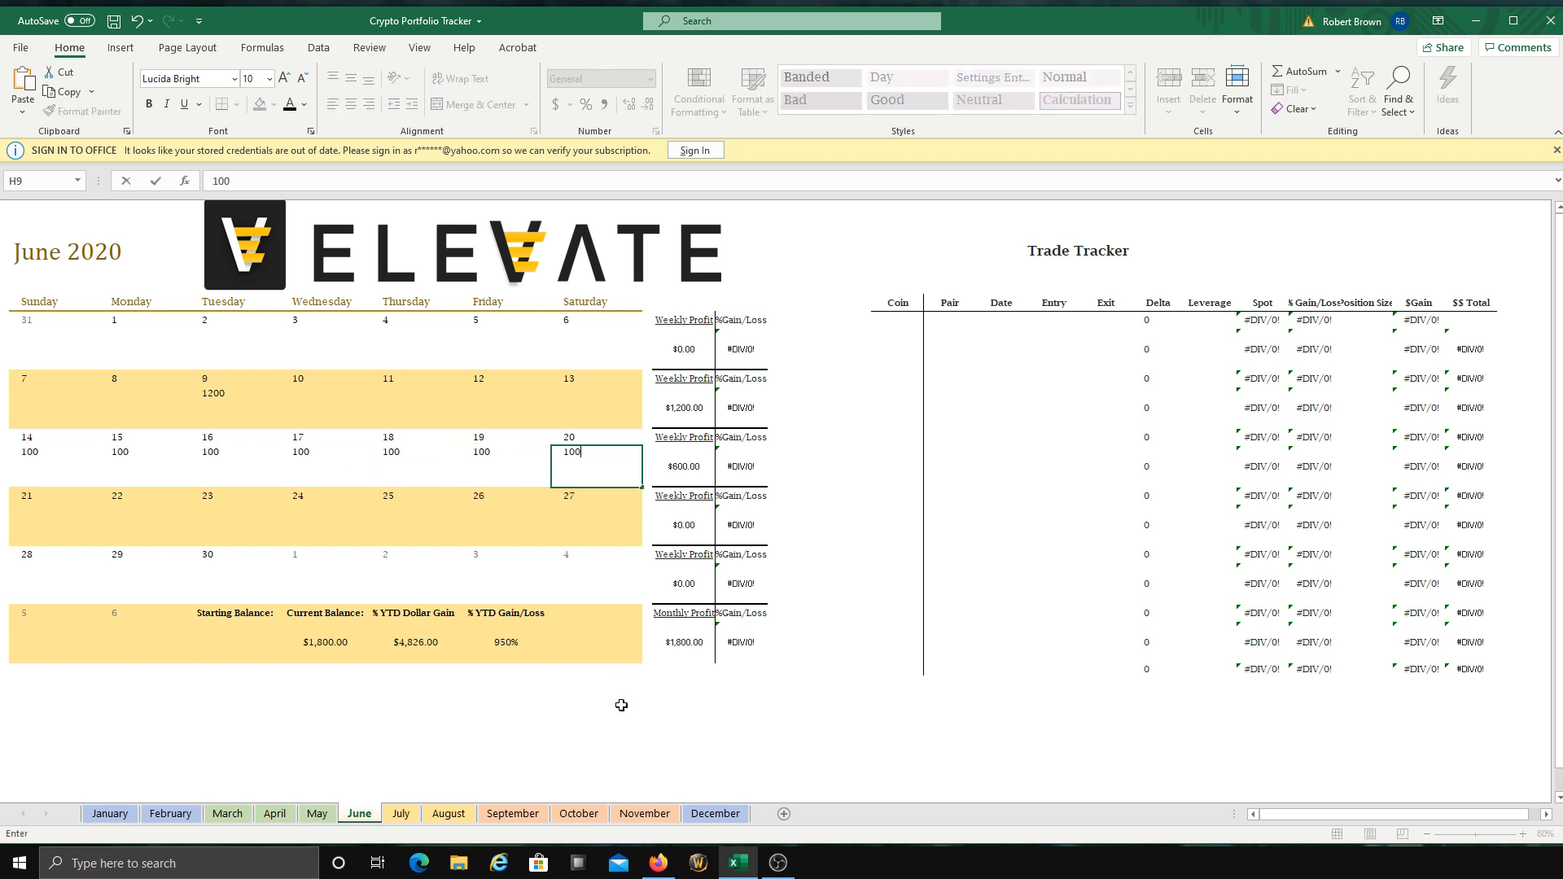
left_click(594, 743)
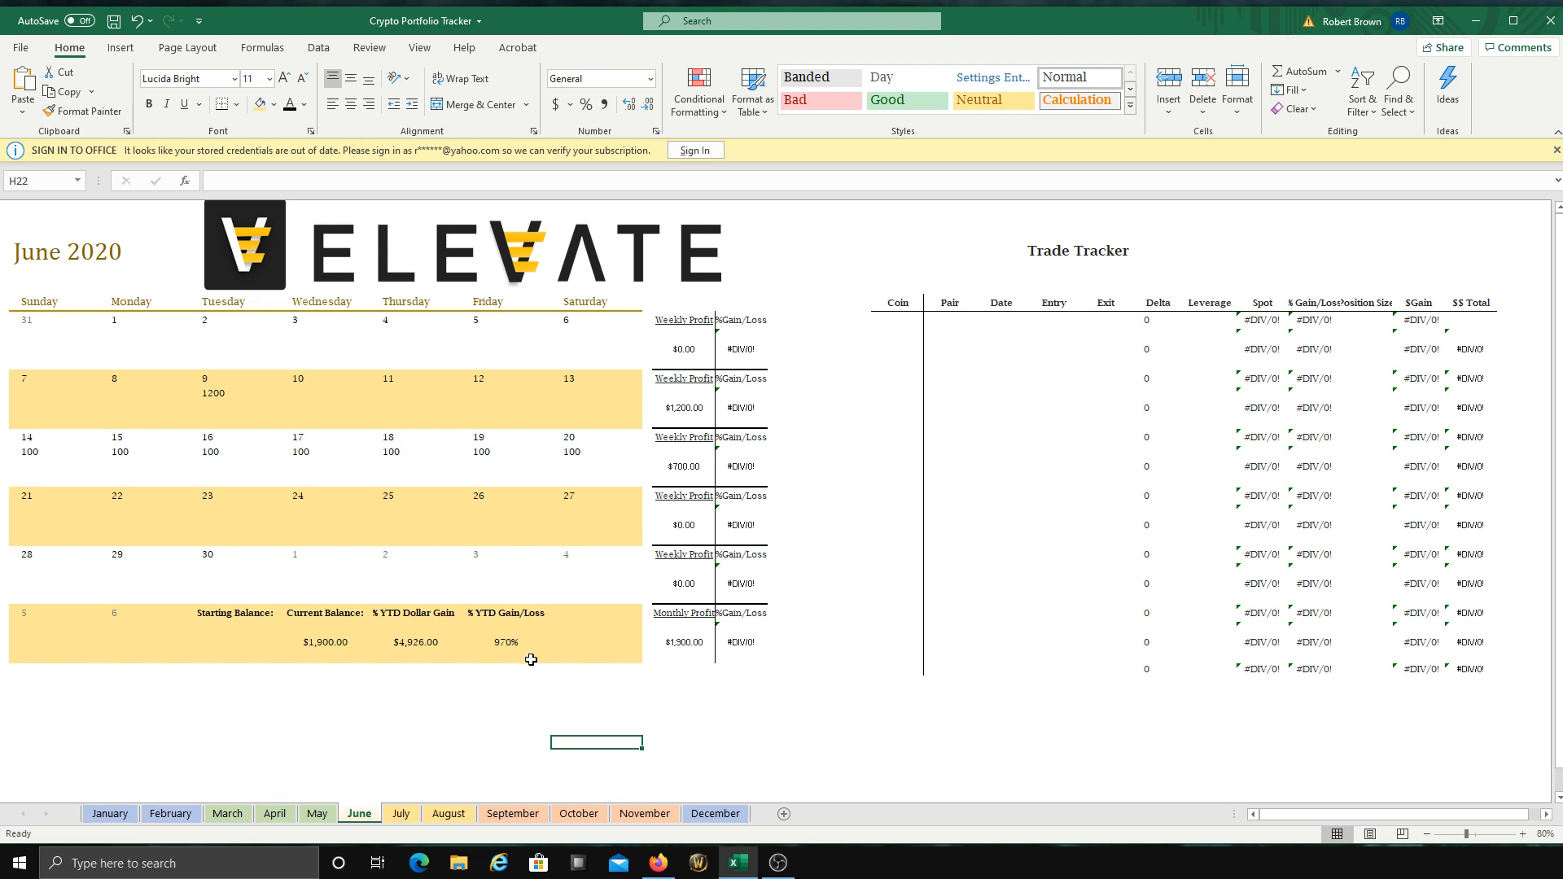
Step: Try to copy the June 14–20 profits into the June 7–13 and June 21–27 weeks
left_click_drag(32, 460, 570, 458)
key("ctrl+c")
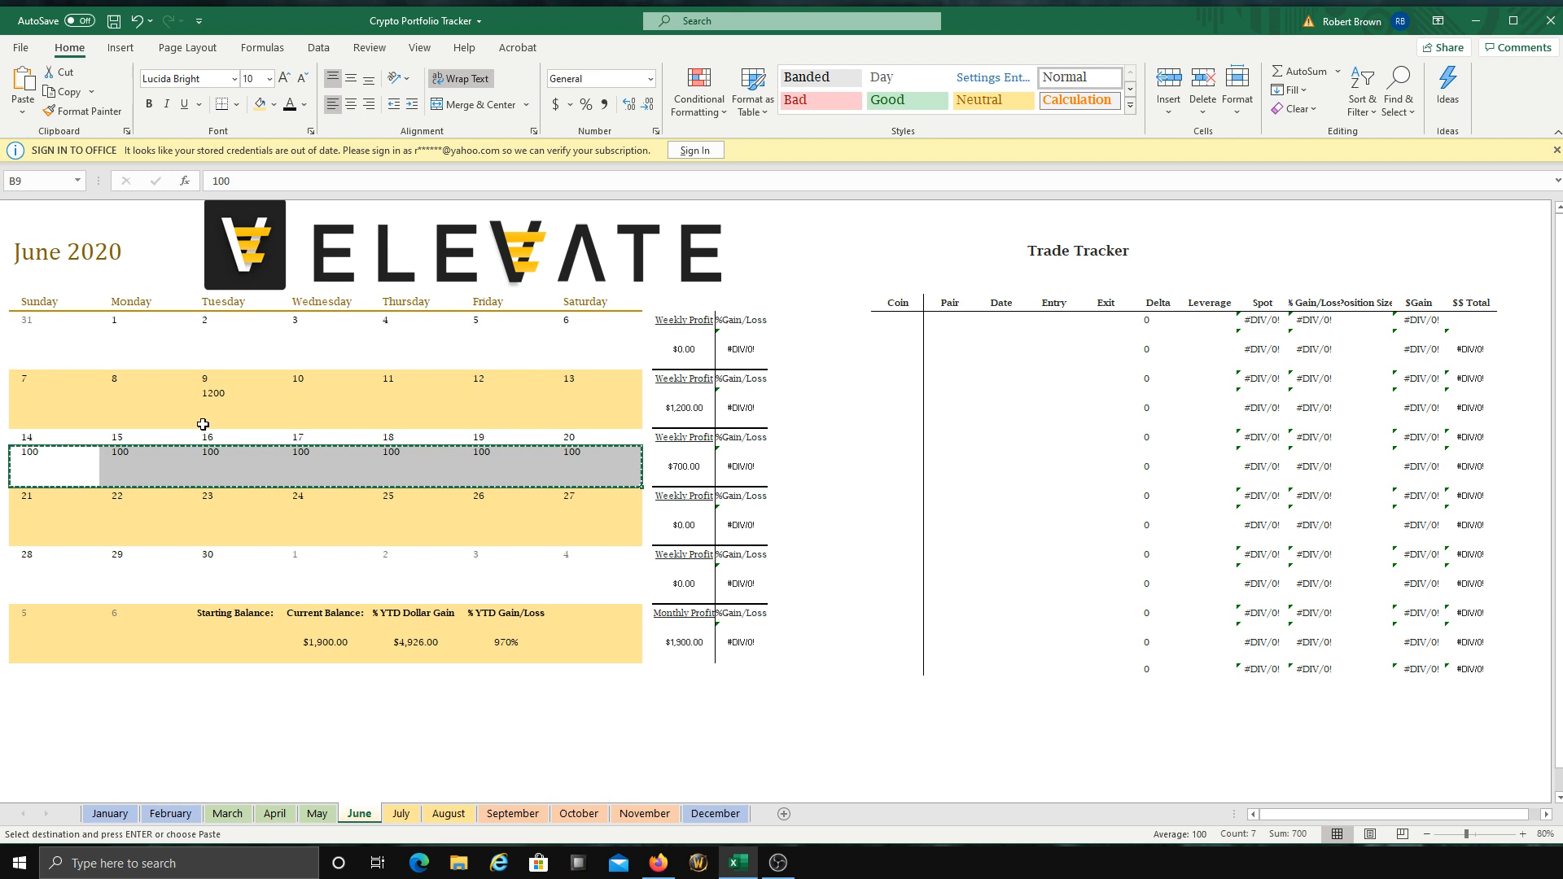
left_click(74, 416)
key("ctrl+v")
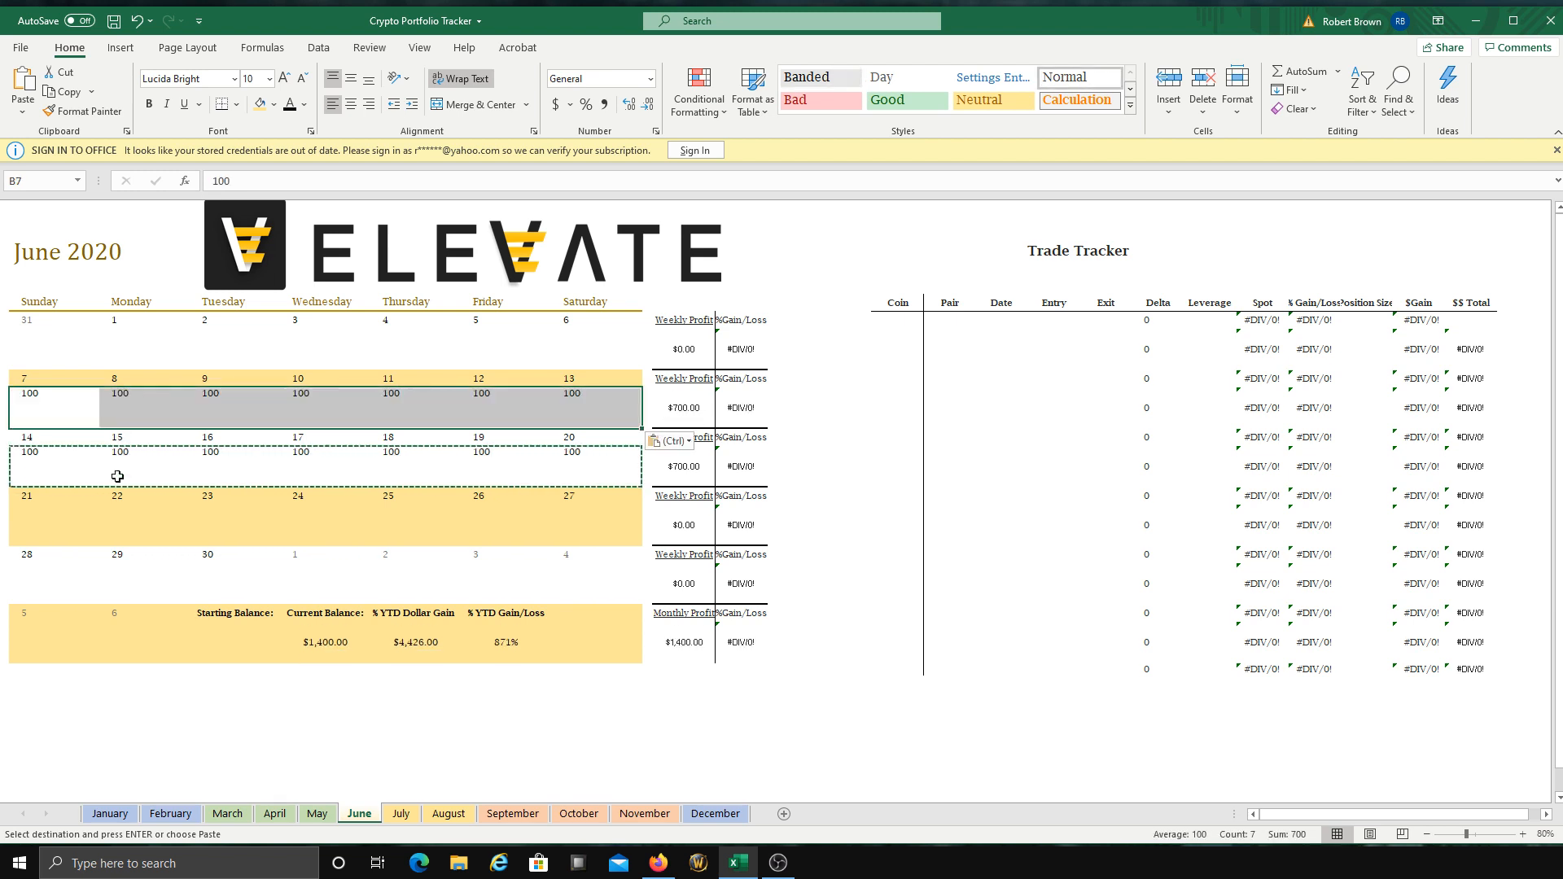
left_click(54, 530)
key("ctrl+v")
left_click(33, 583)
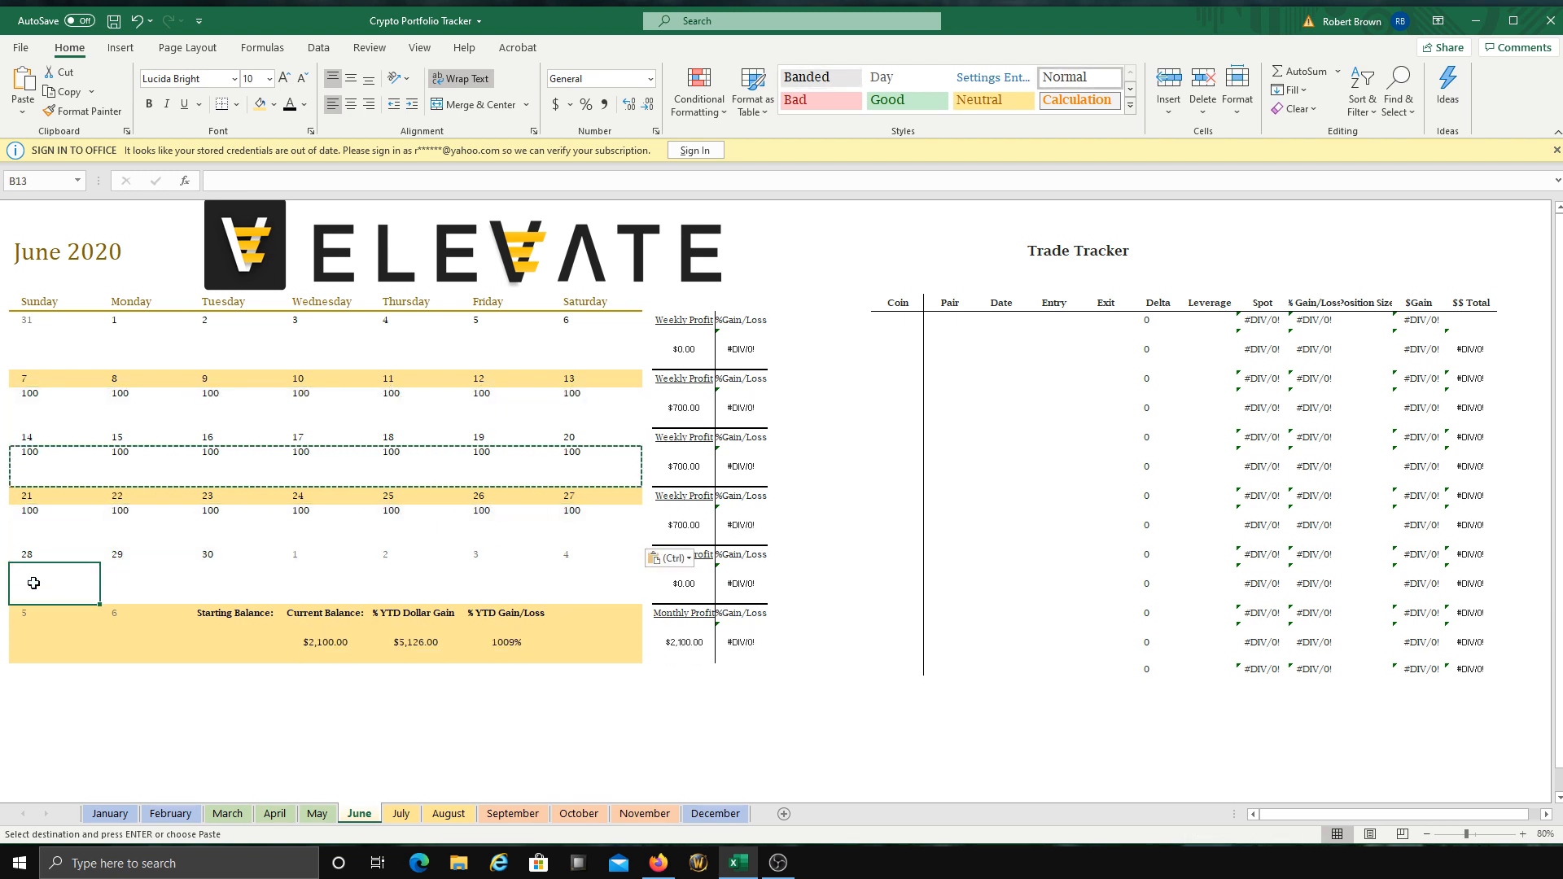
Step: Undo both pasted weeks of profits in the June calendar
key("ctrl+z")
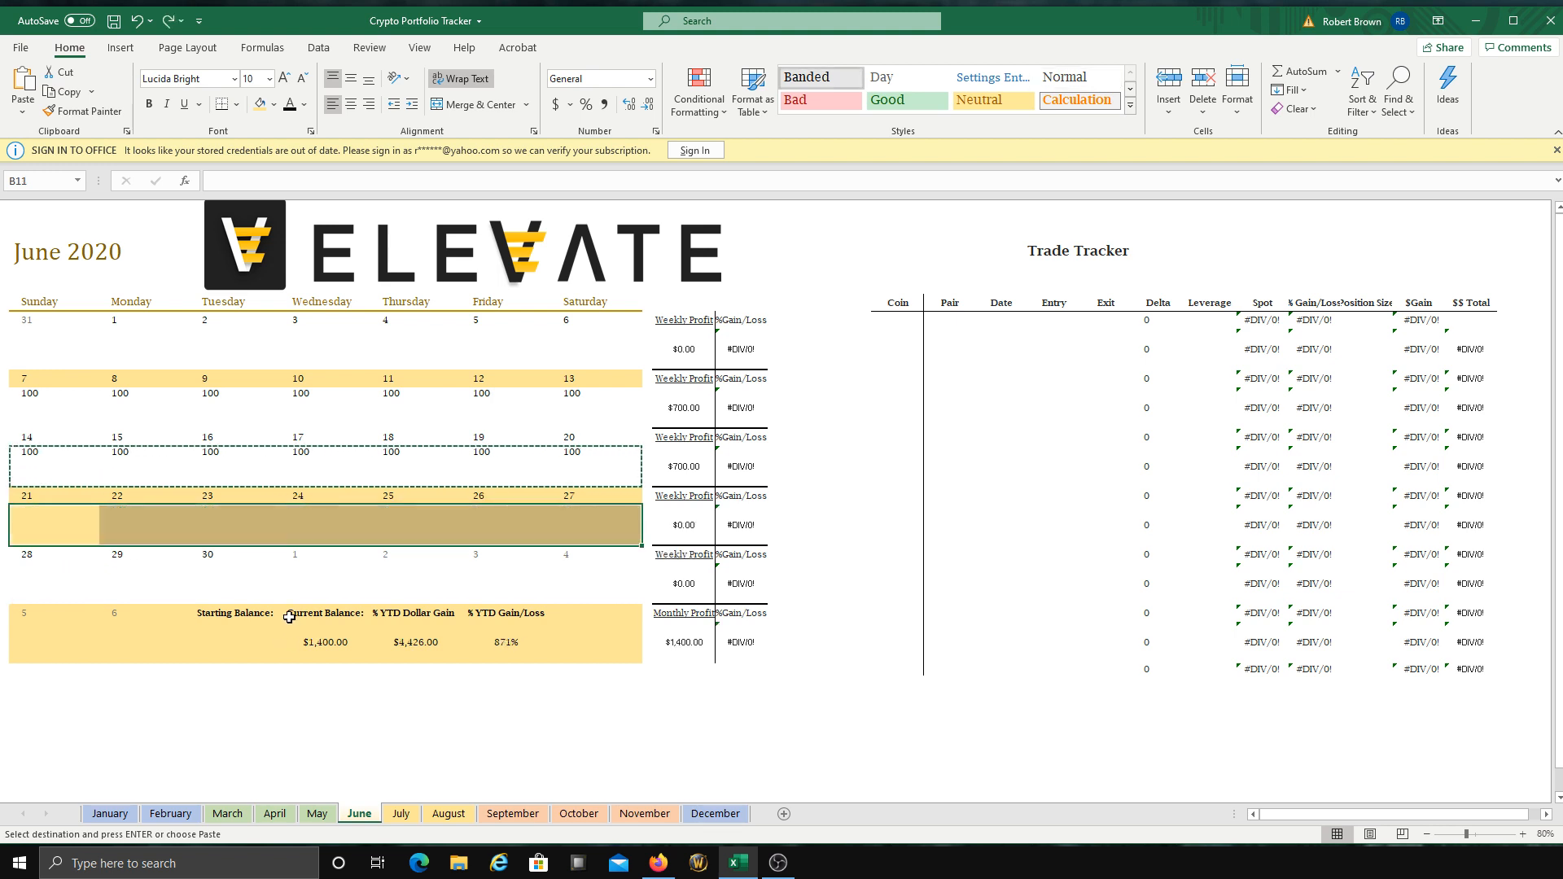
key("ctrl+z")
left_click(444, 728)
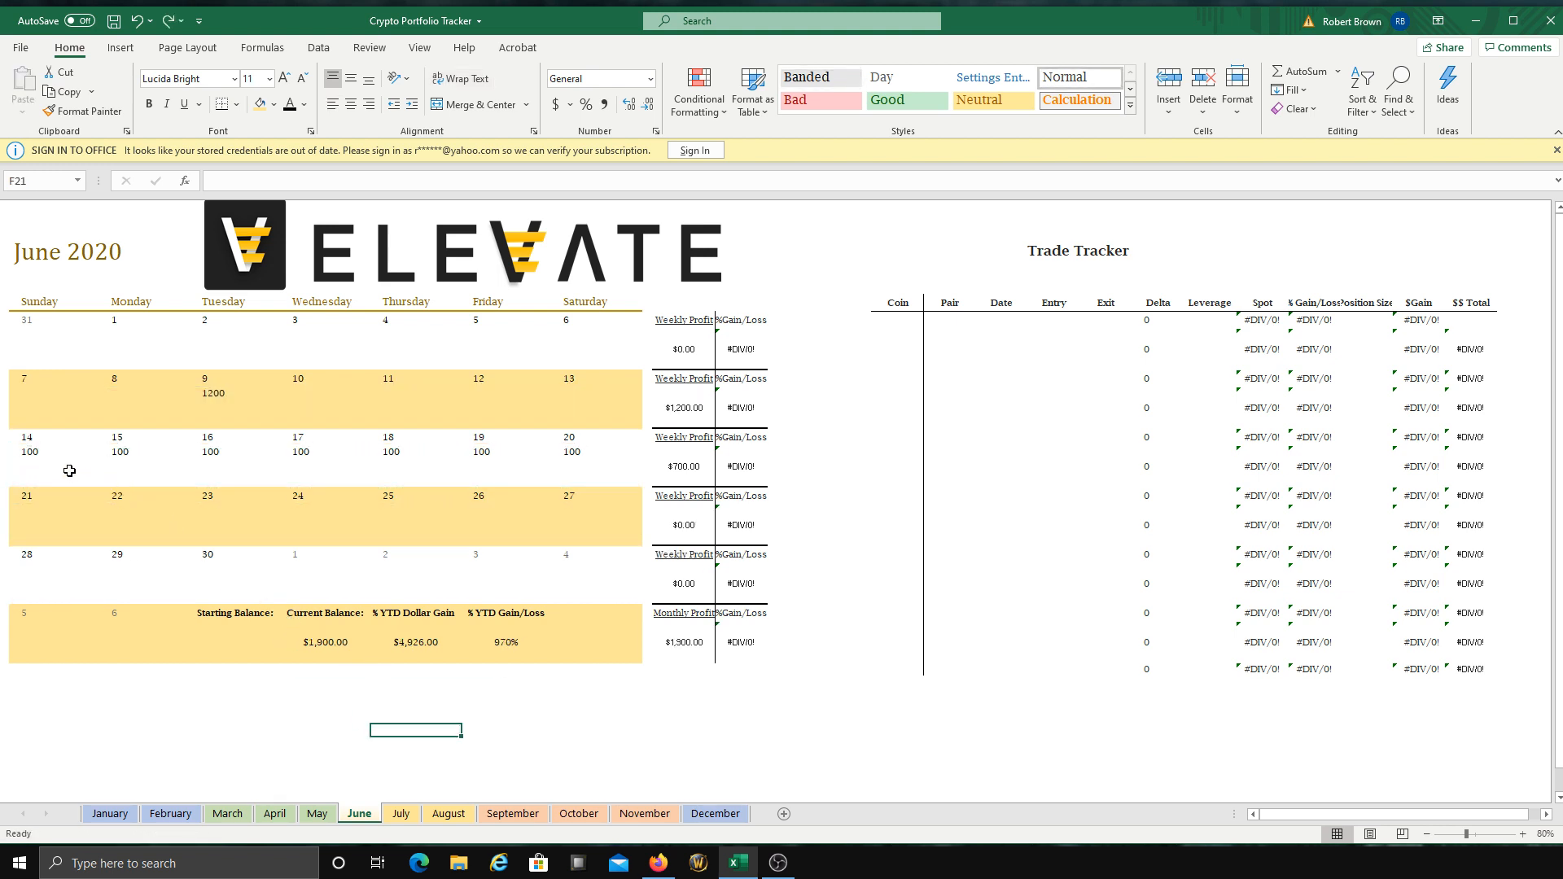
Step: Enter a profit of 100 for each day from June 21 through June 27
left_click(49, 525)
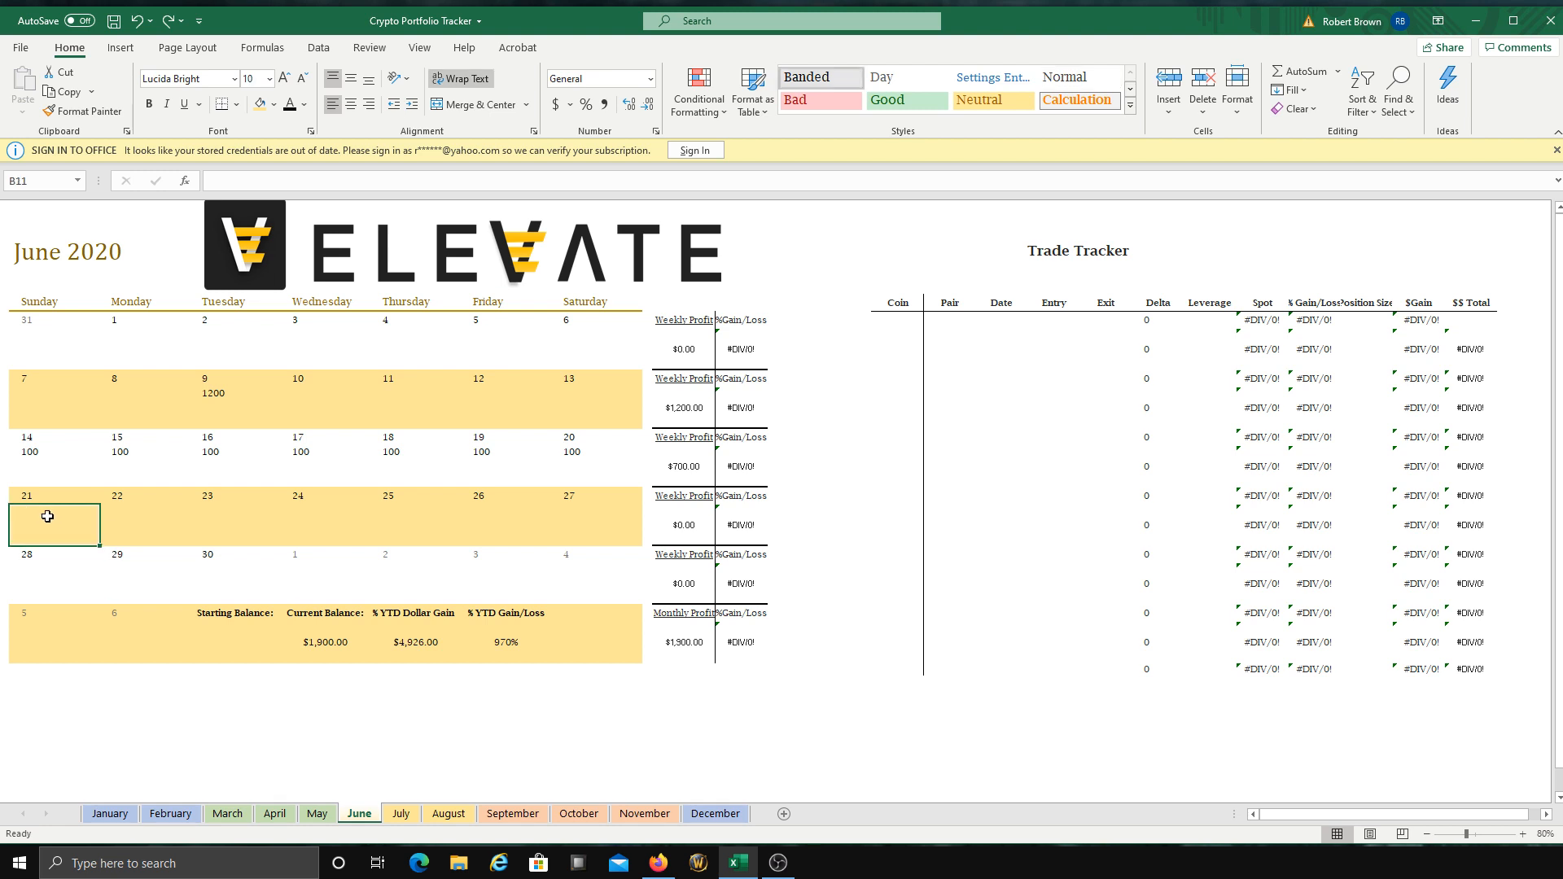
type("100")
left_click(126, 533)
type("100")
left_click(209, 525)
type("100")
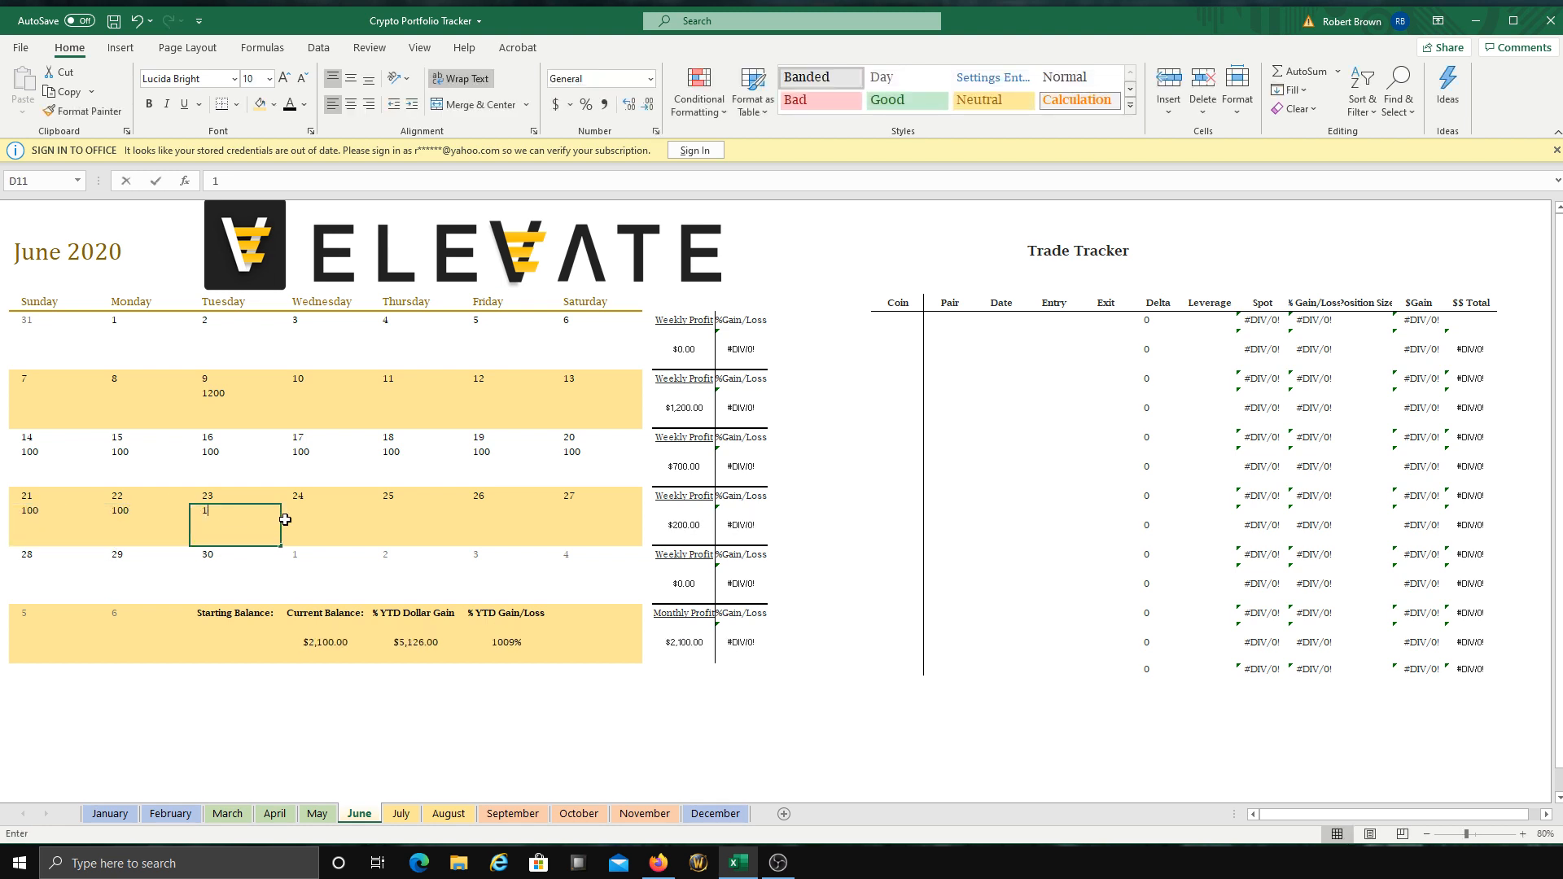
left_click(329, 521)
type("100")
left_click(402, 519)
type("100")
left_click(493, 525)
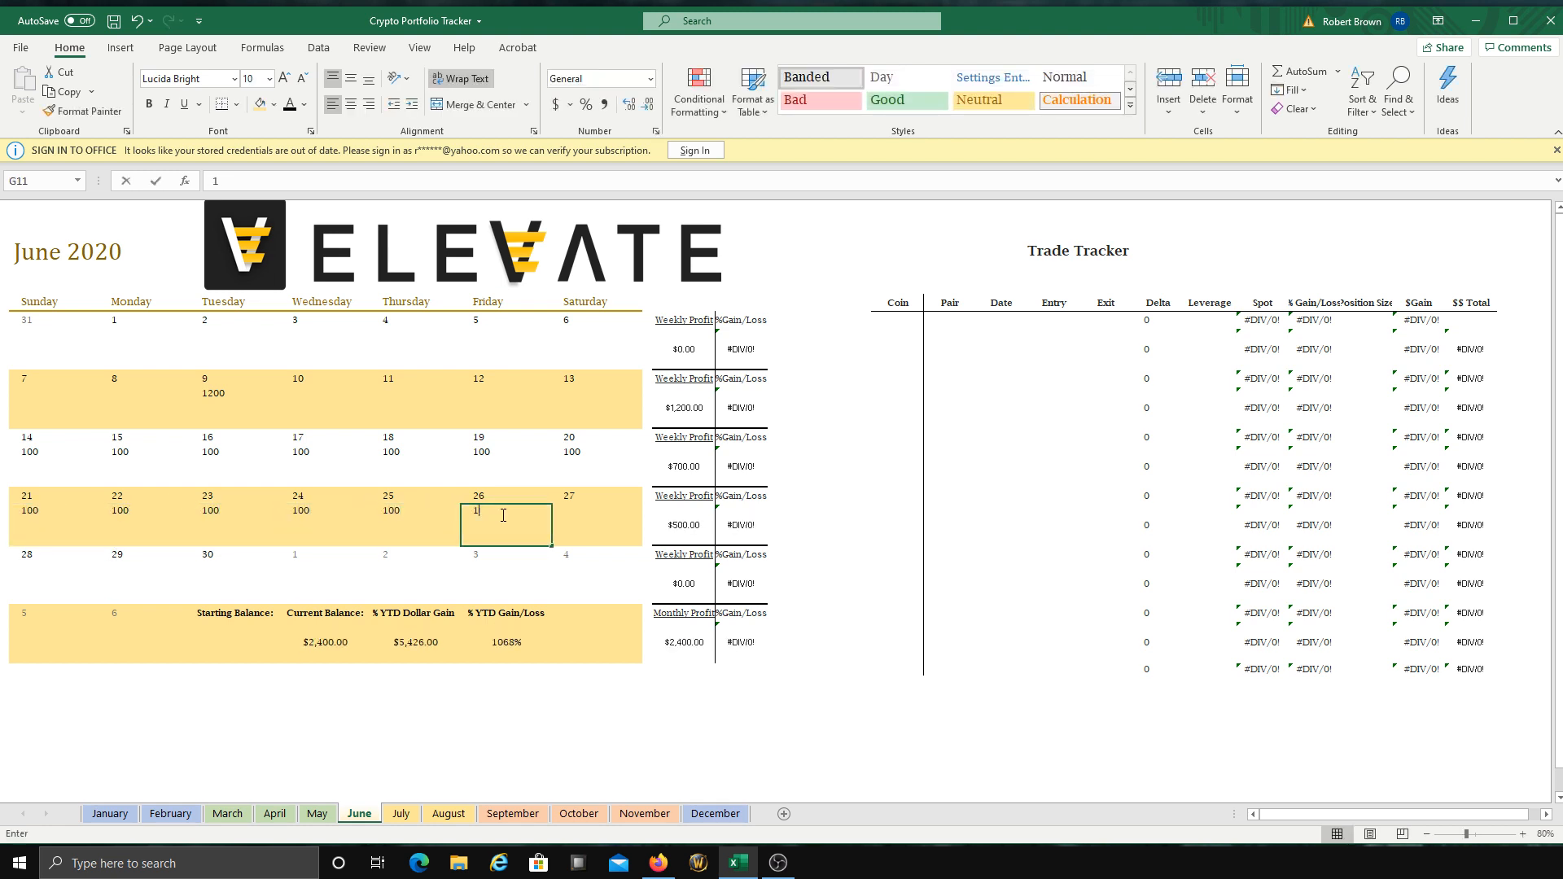
type("100")
left_click(575, 530)
type("100")
Step: Enter a profit of 100 each for June 28, 29 and 30
left_click(74, 587)
type("100")
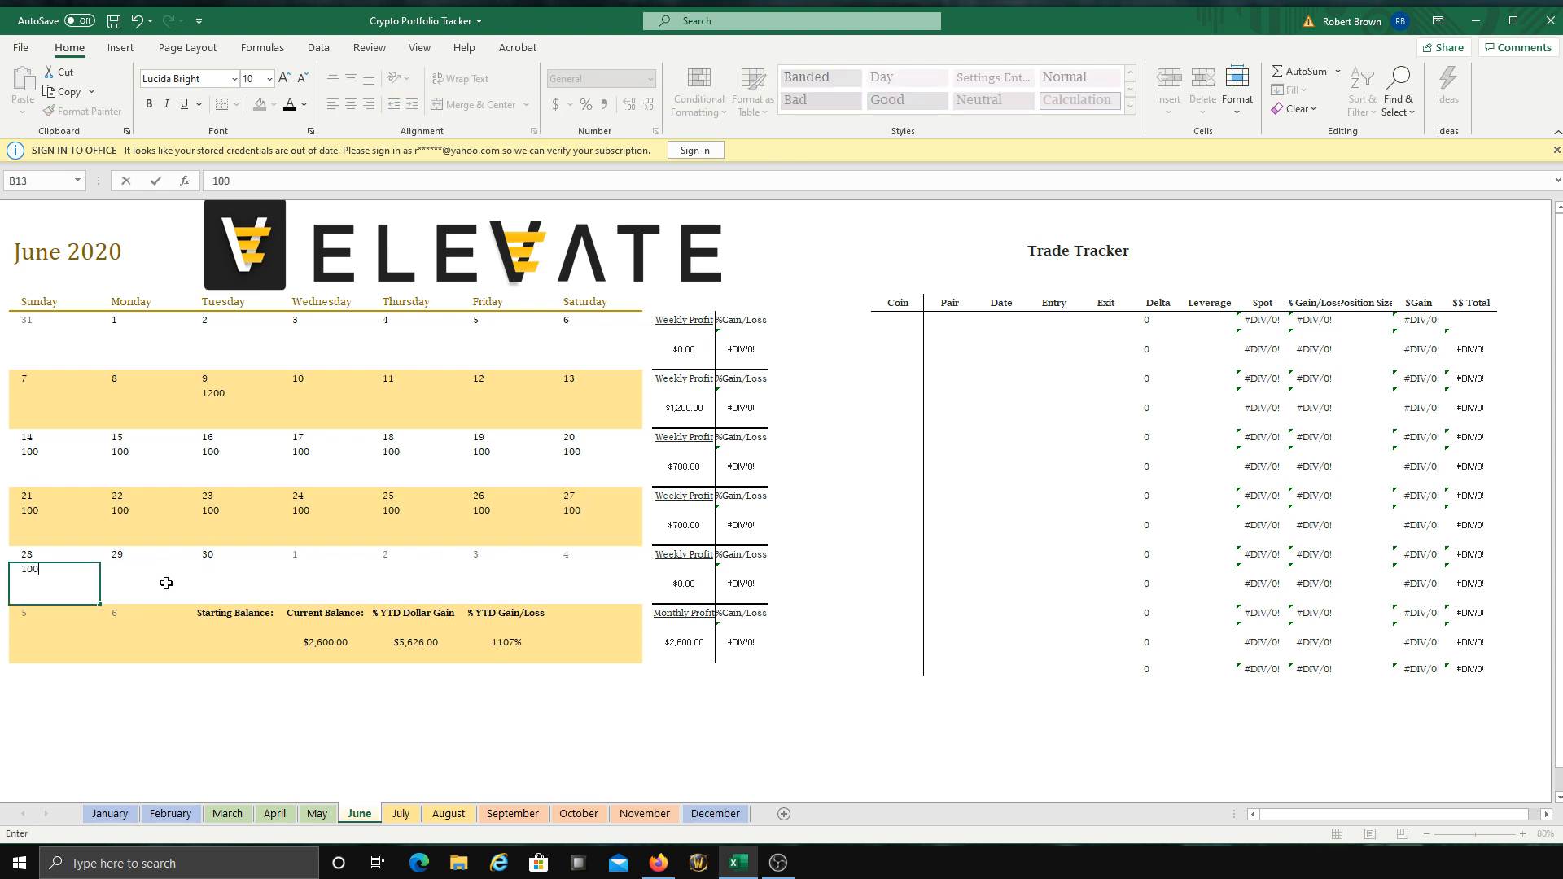
left_click(165, 583)
type("100")
left_click(231, 580)
type("100")
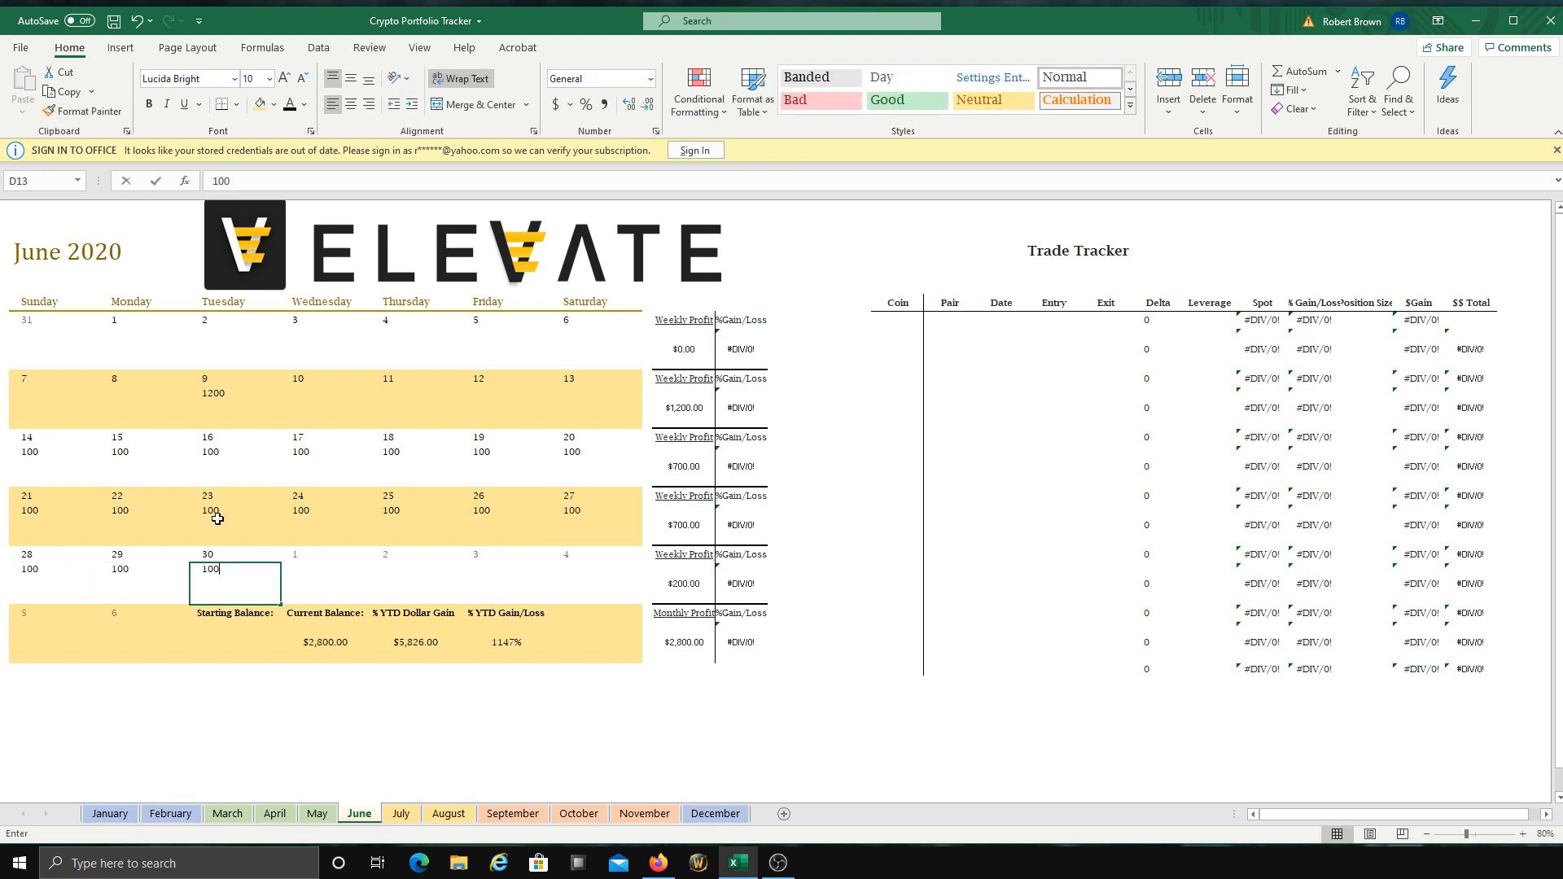
Step: Enter a profit of 100 for each remaining empty day of the June 7–13 week
left_click(148, 397)
type("1200")
left_click(49, 412)
type("100")
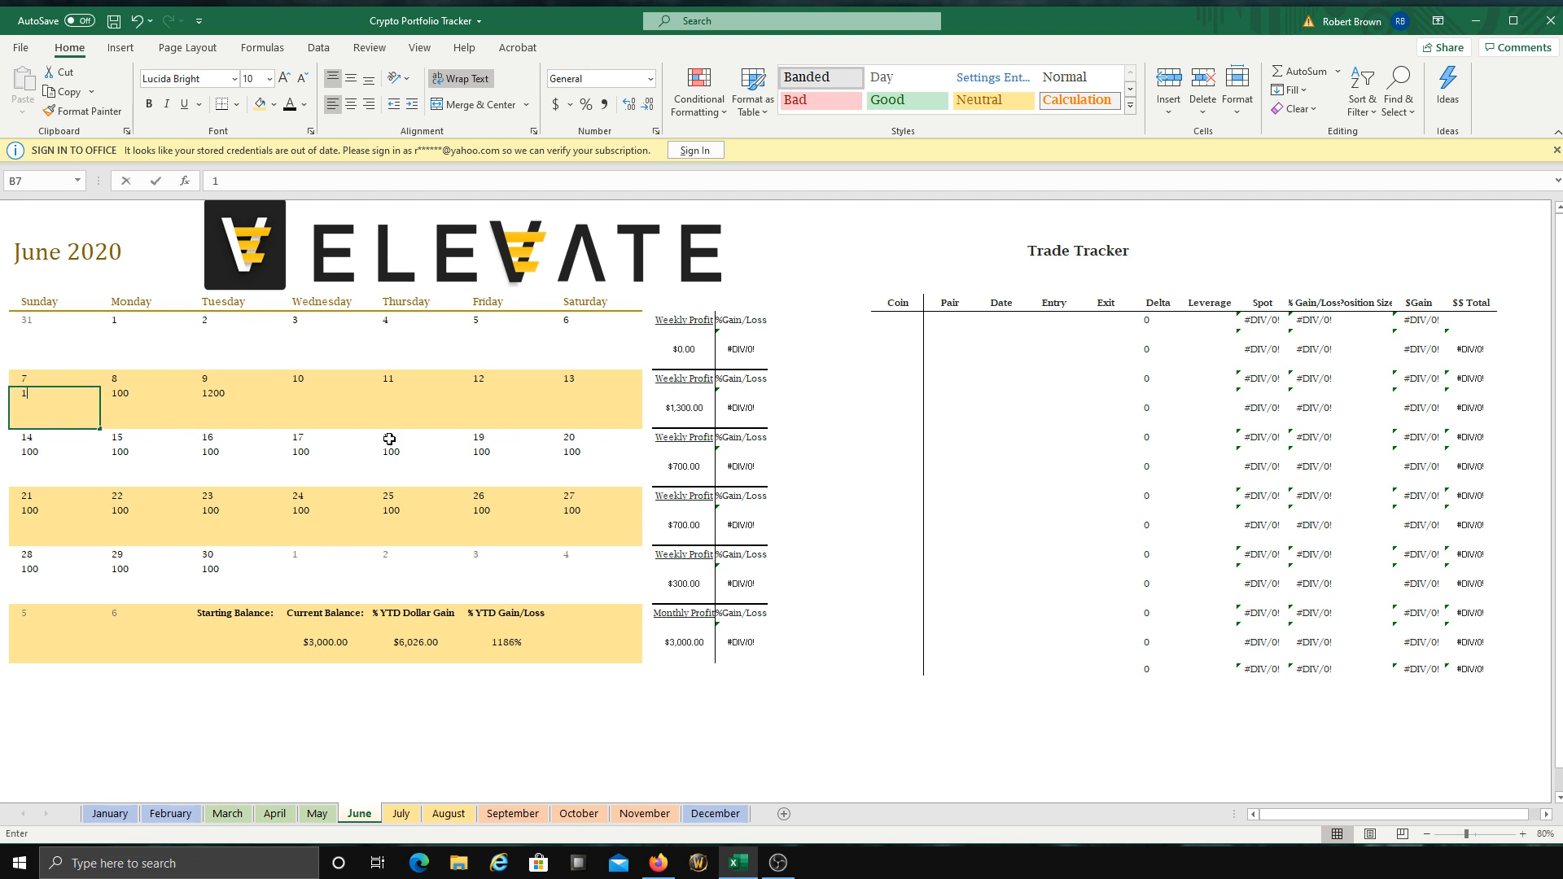
left_click(324, 403)
type("100")
left_click(407, 407)
type("100")
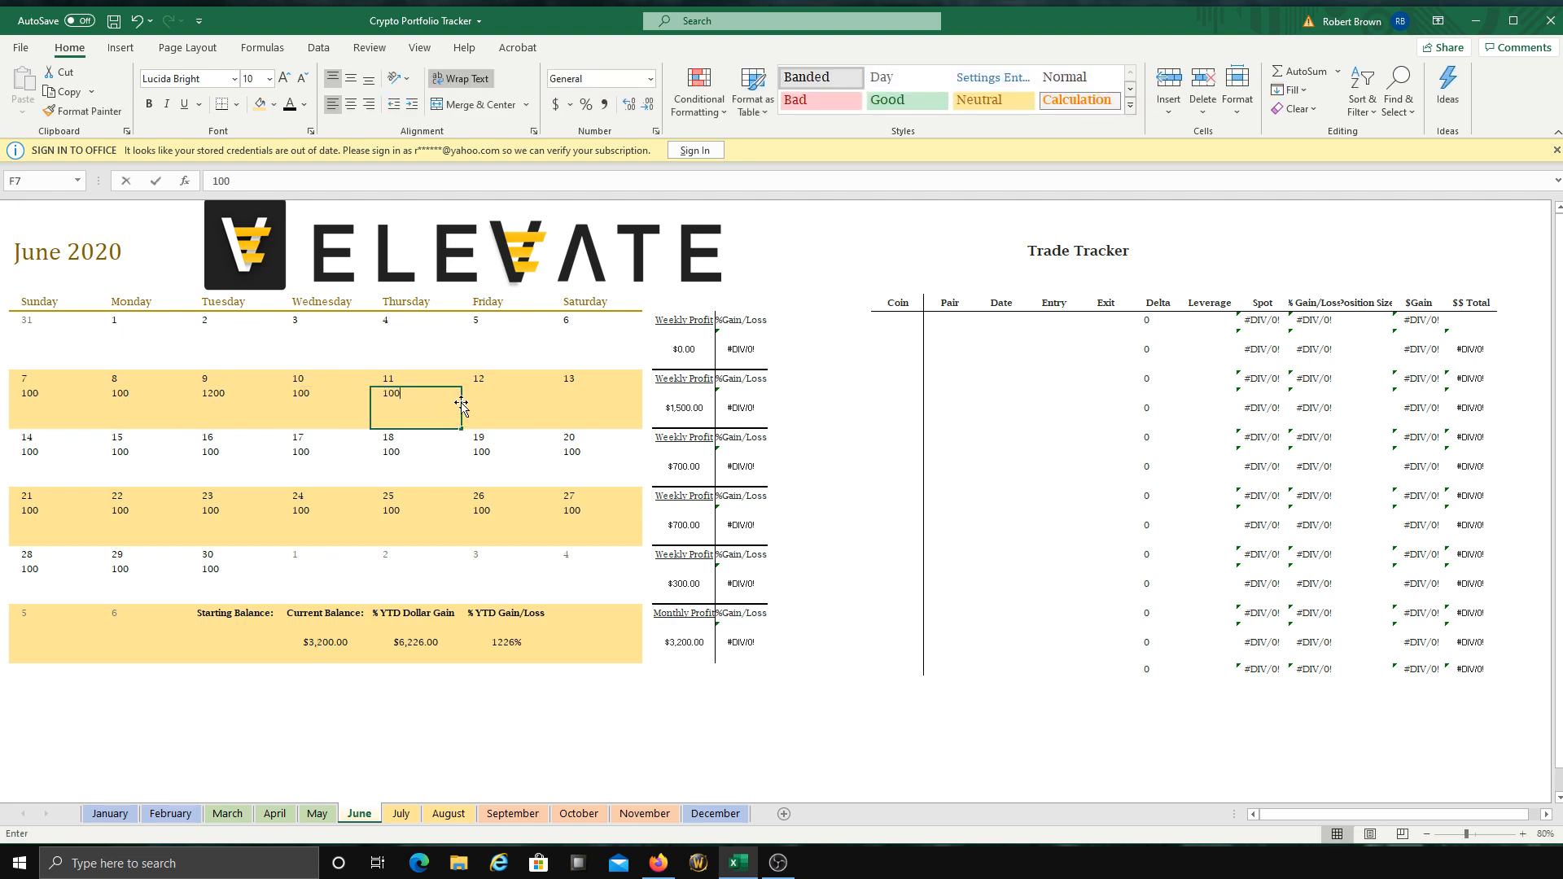
left_click(498, 407)
type("100")
left_click(574, 412)
type("100")
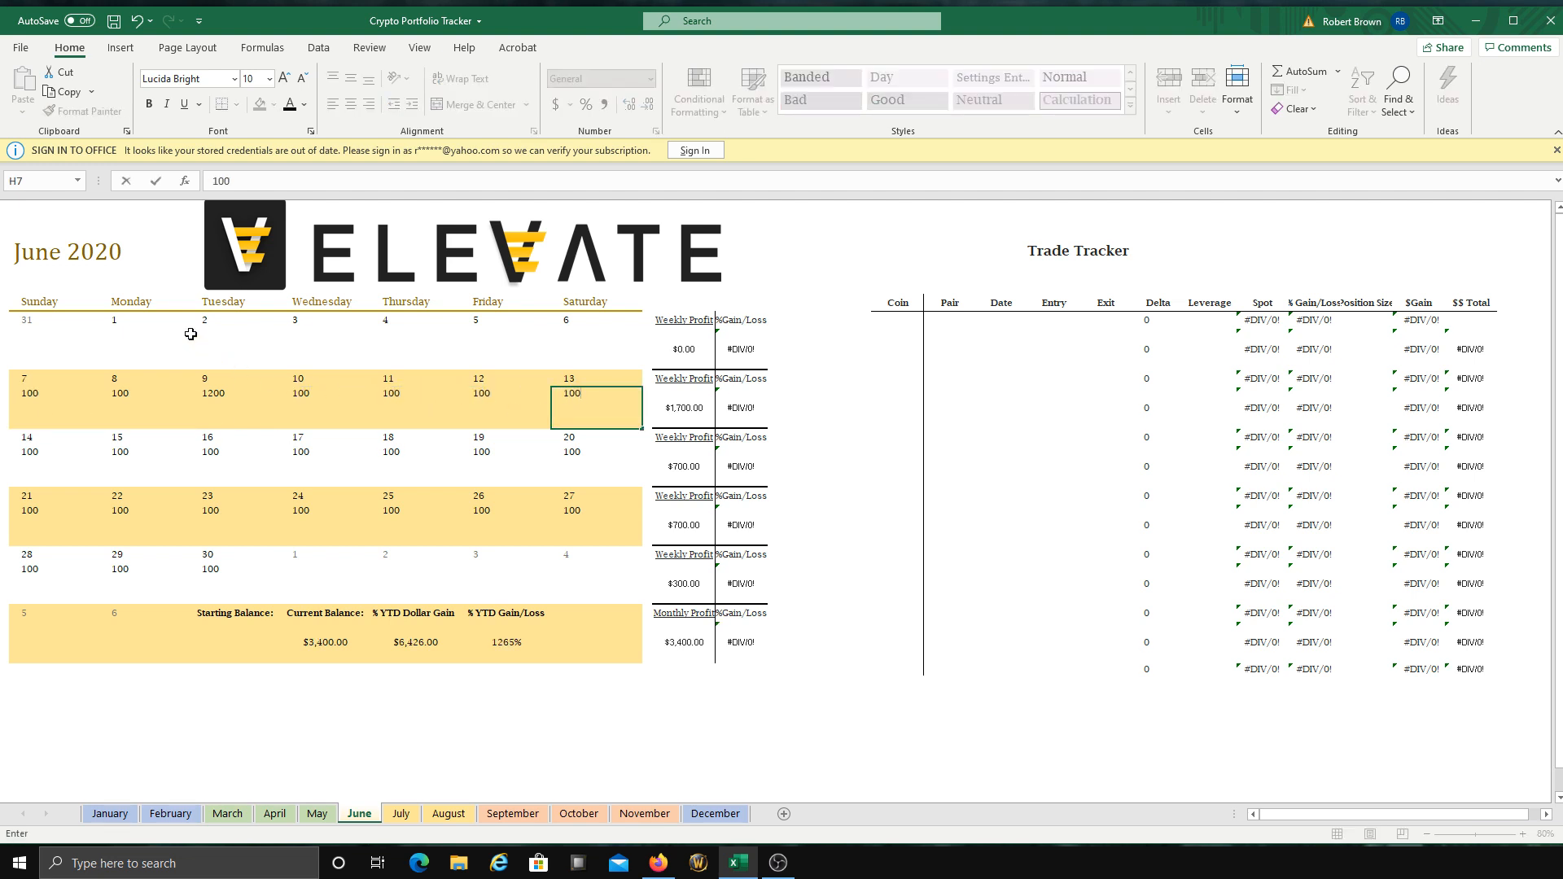
Step: Fill in the first week of June with a profit of 100 for June 1–4 and June 6, and 10 for June 5
left_click(149, 339)
type("100")
left_click(244, 347)
type("1")
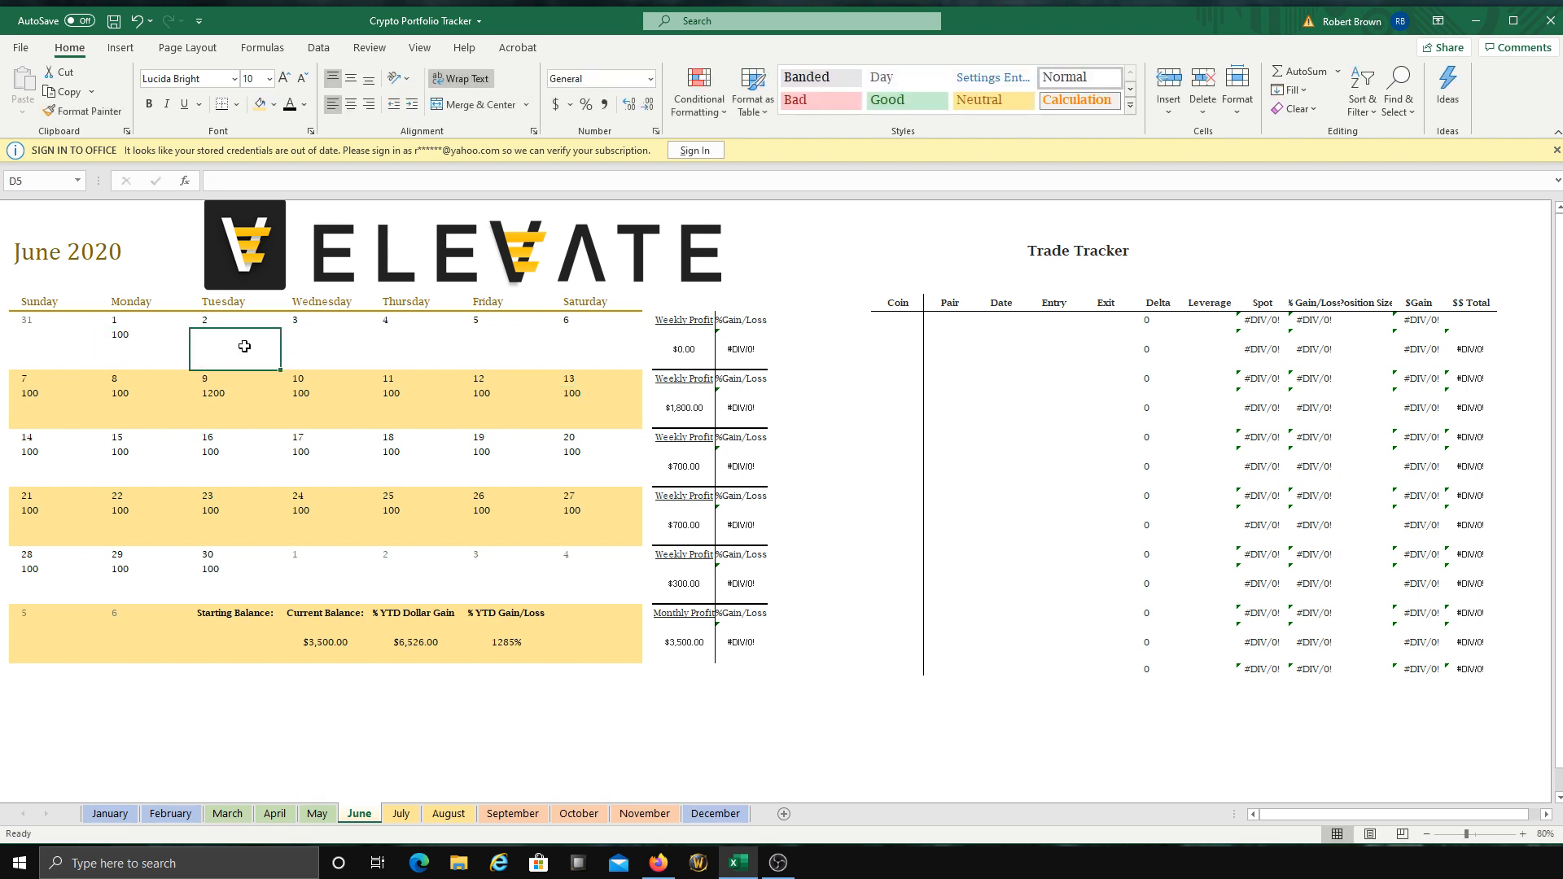
type("00")
left_click(322, 347)
type("100")
left_click(398, 344)
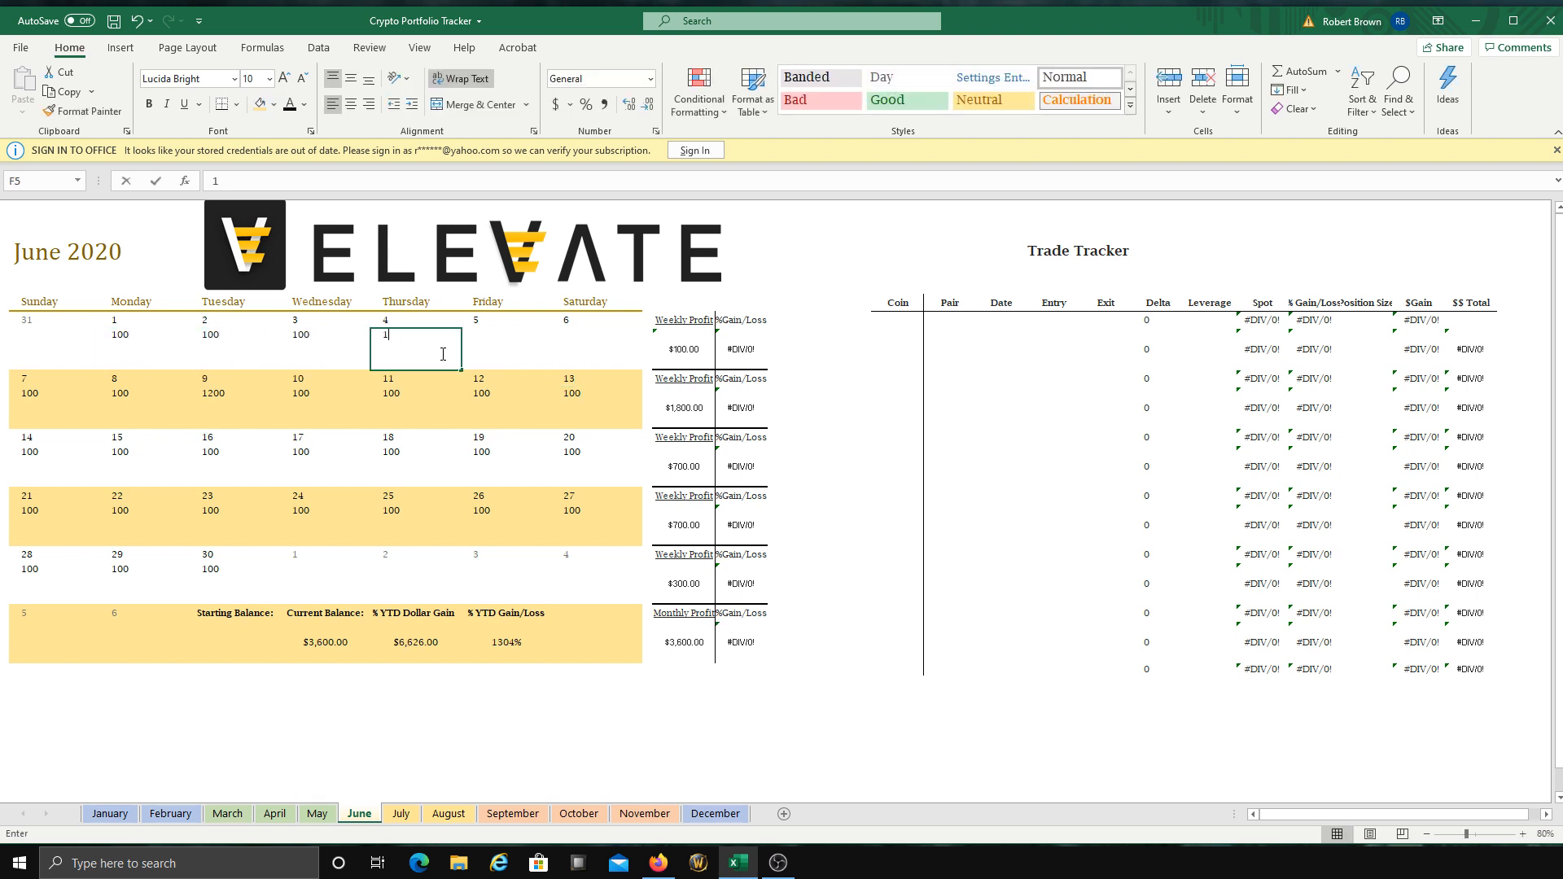
type("100")
left_click(513, 338)
type("11")
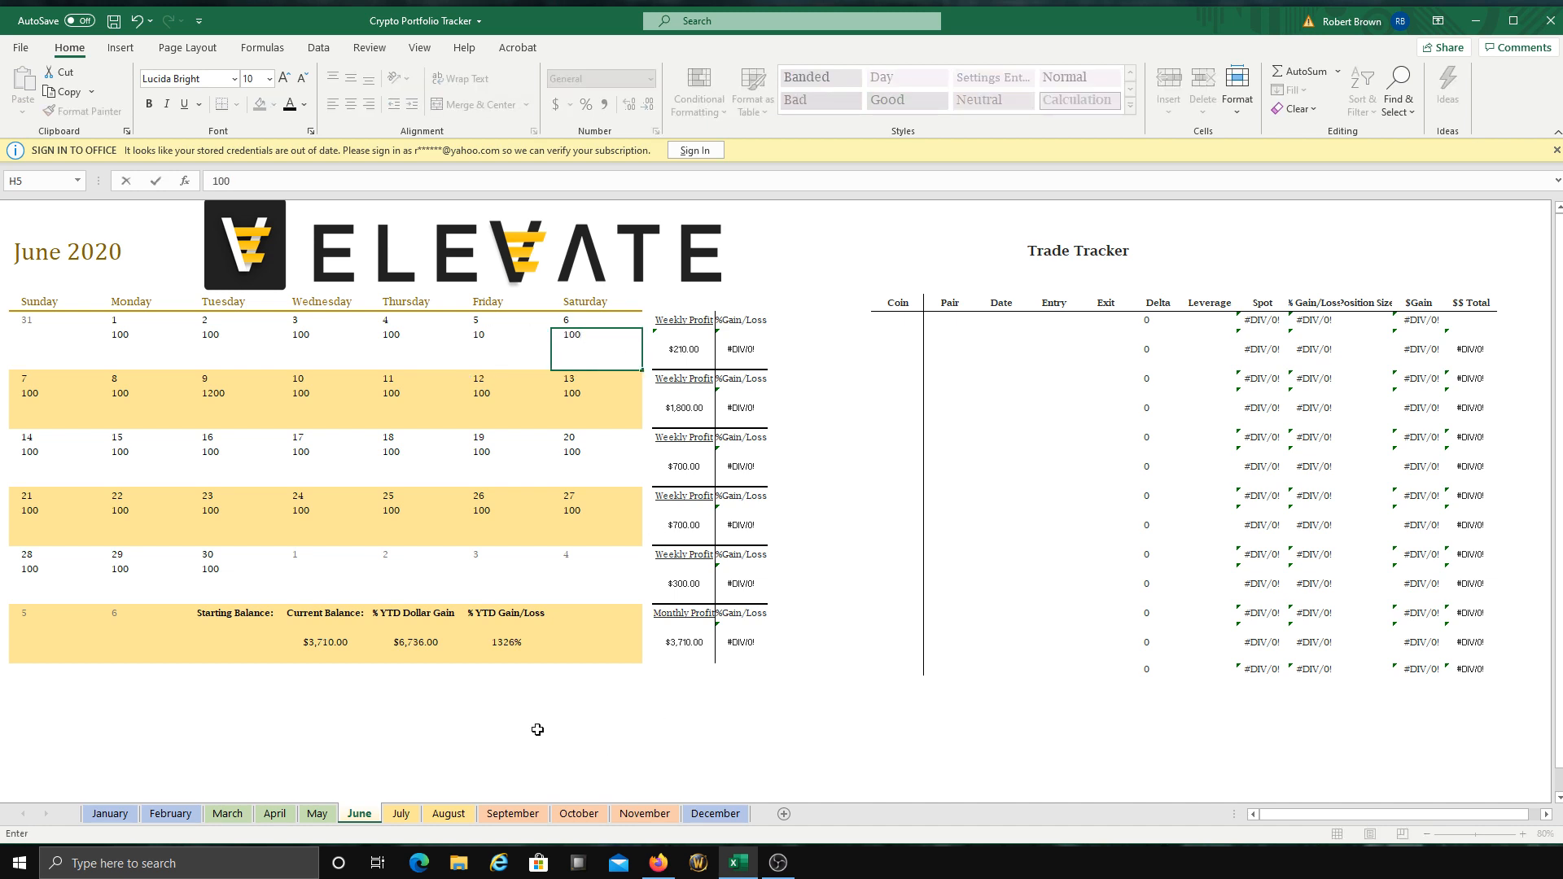
left_click(504, 697)
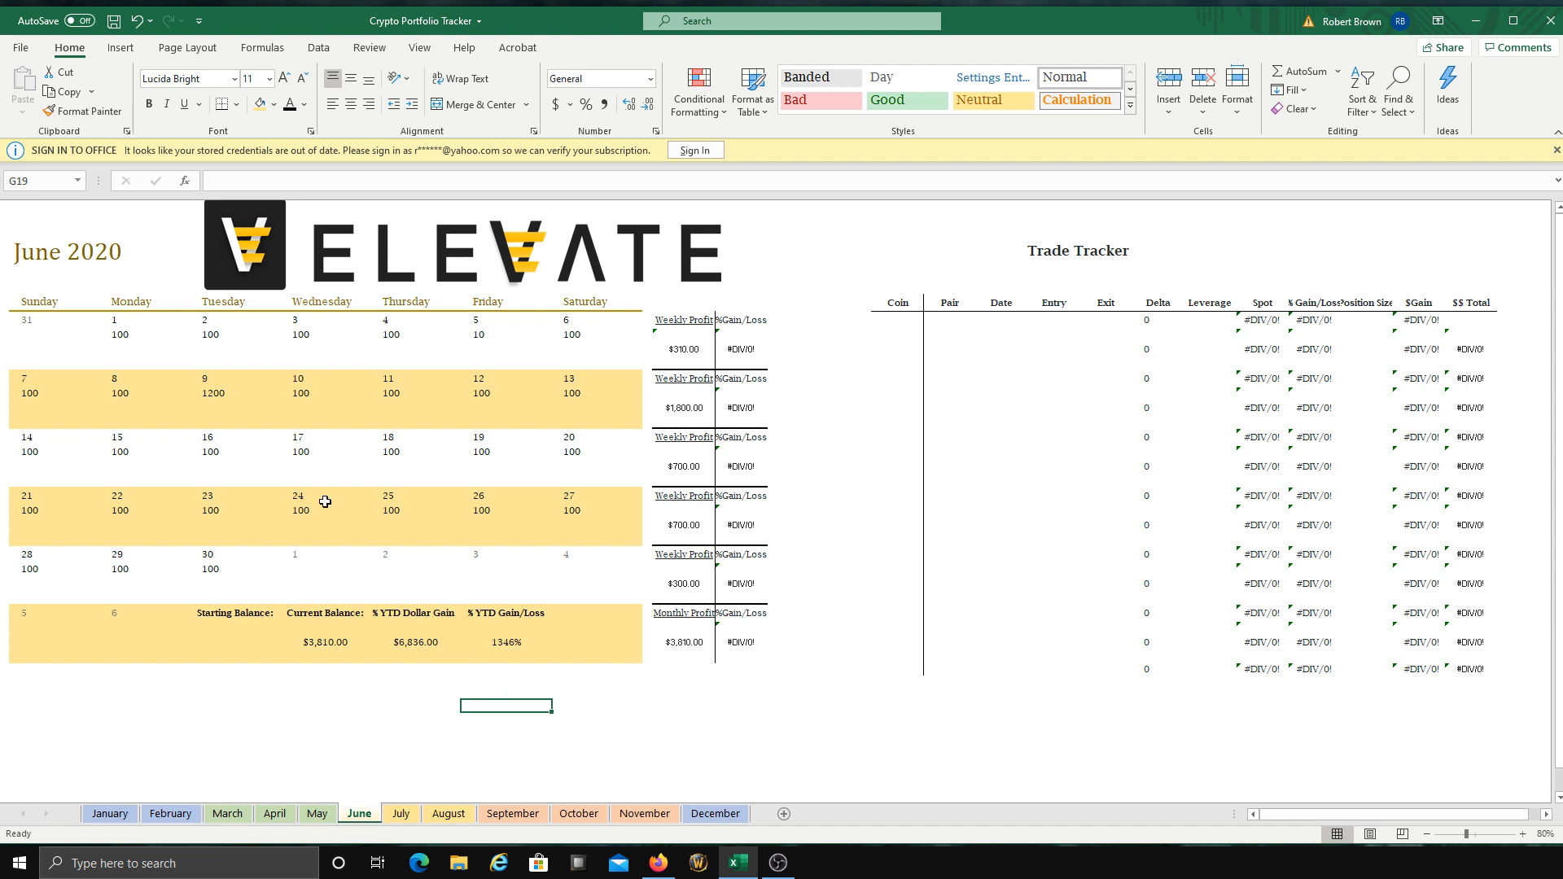
Step: Correct the calendar profits for June 5 and June 9 to 100 each
double_click(494, 343)
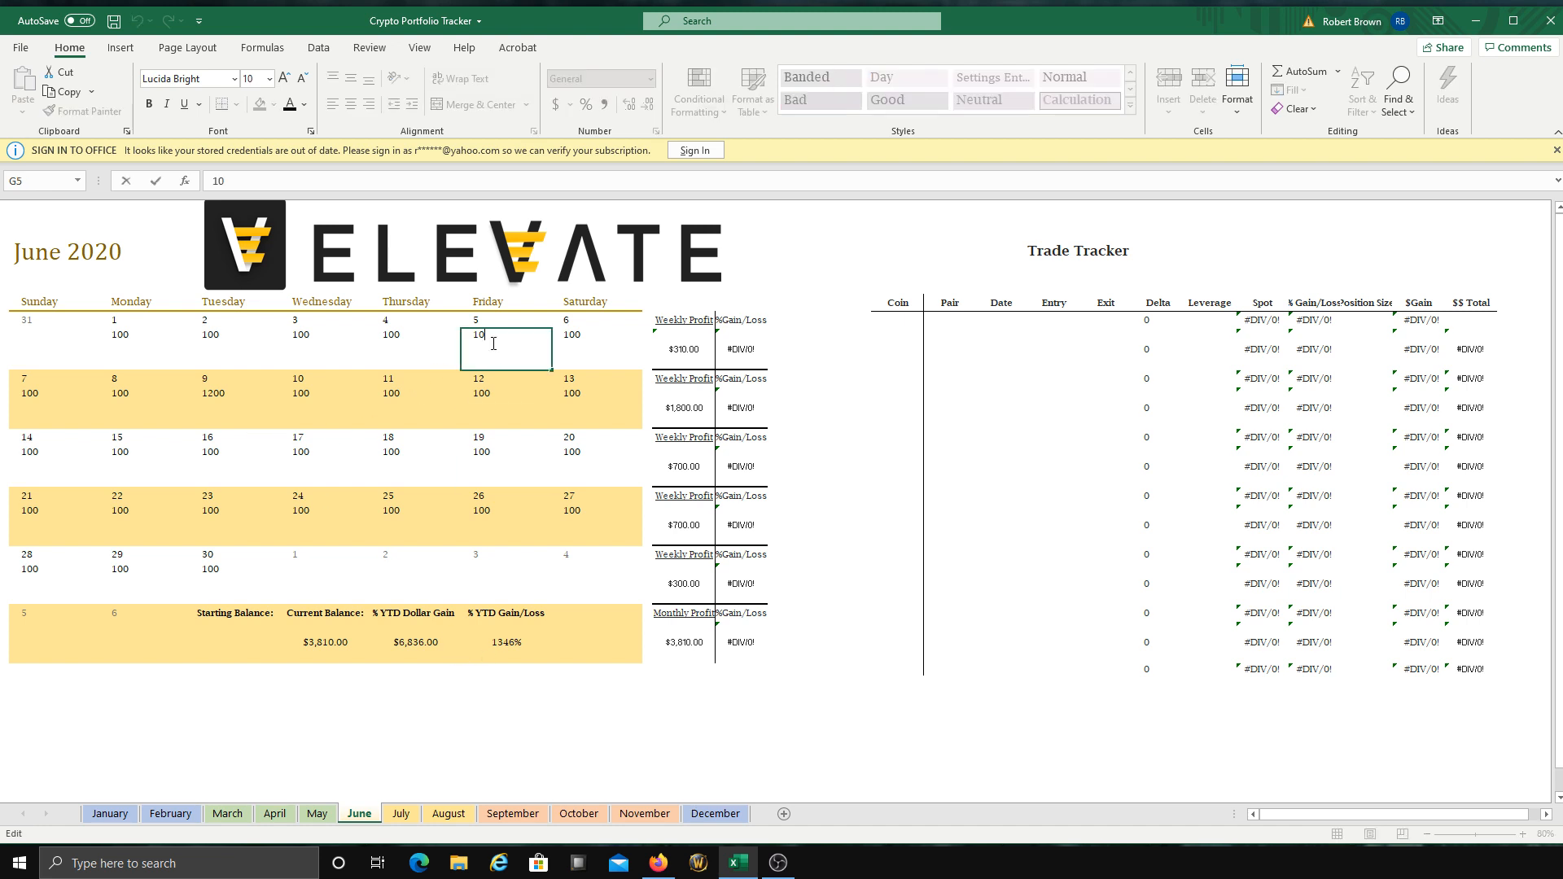
type("0")
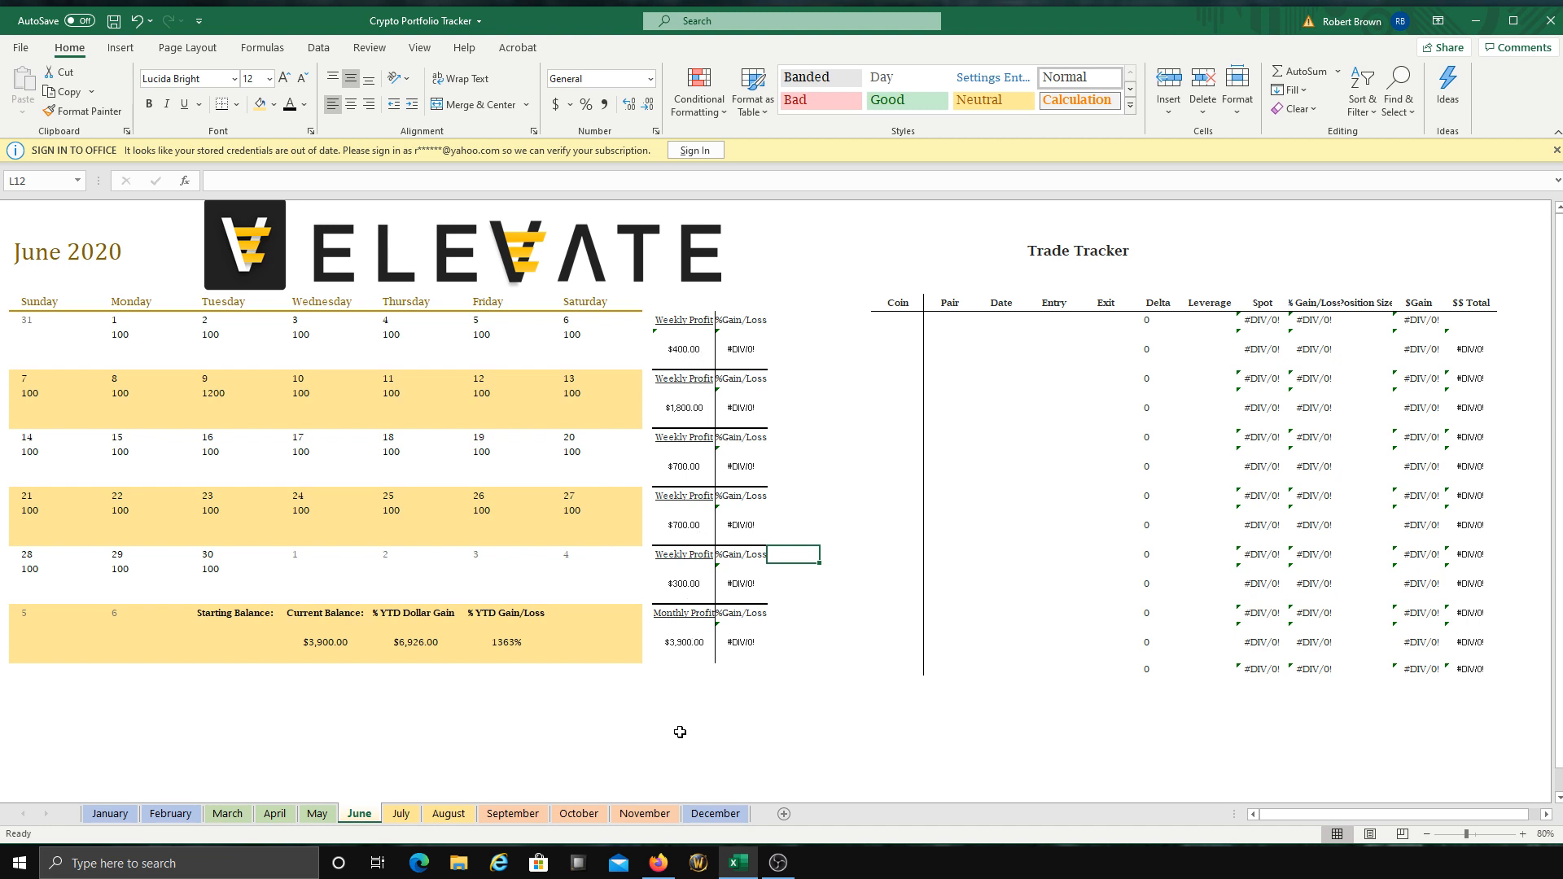
double_click(242, 403)
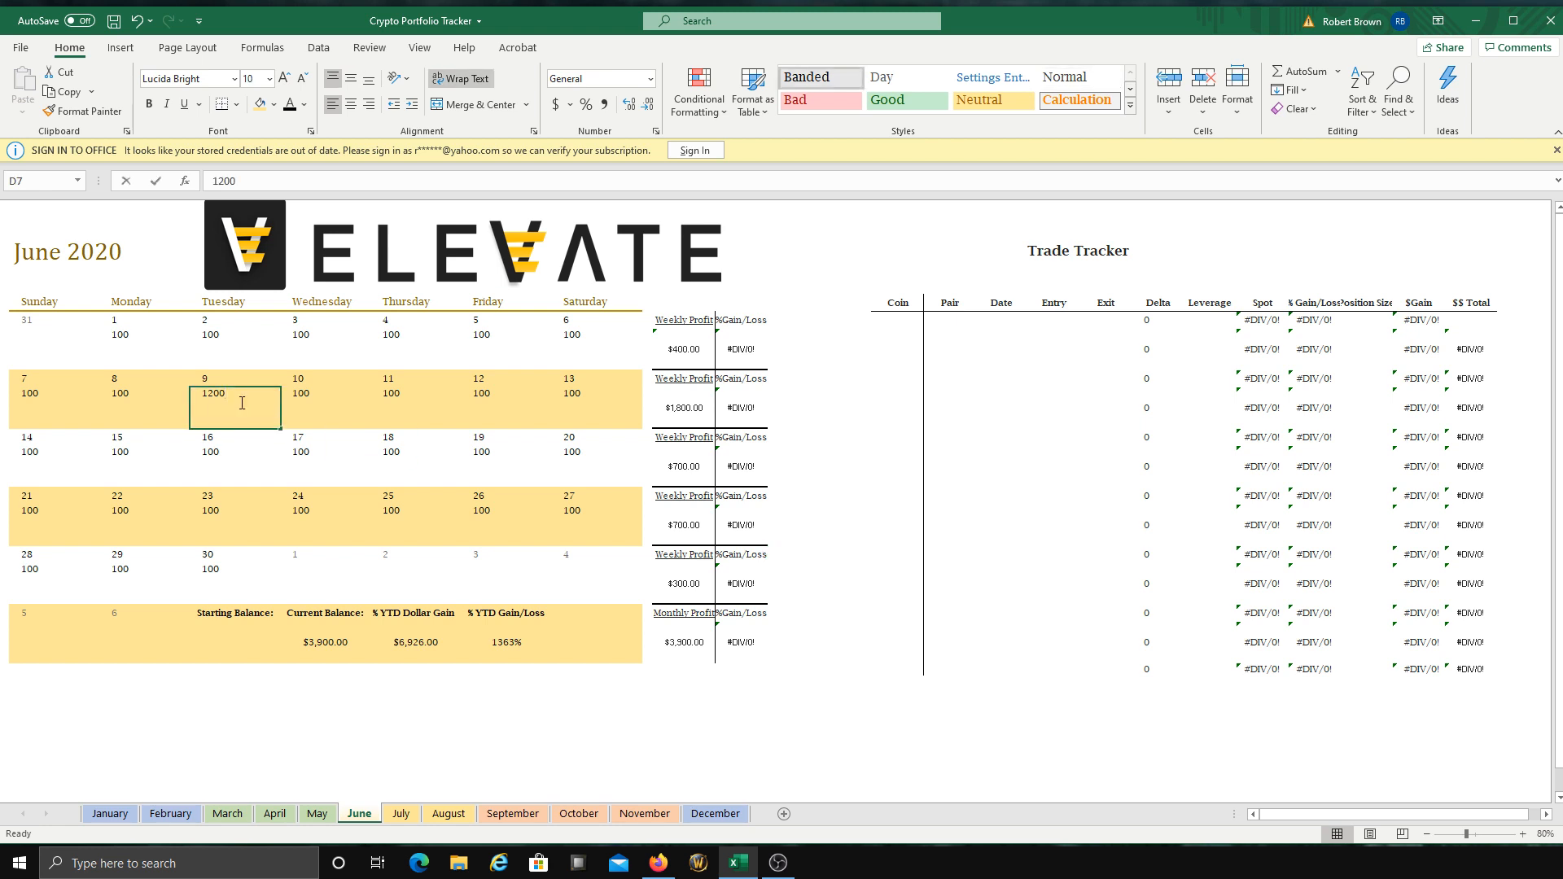
type("0")
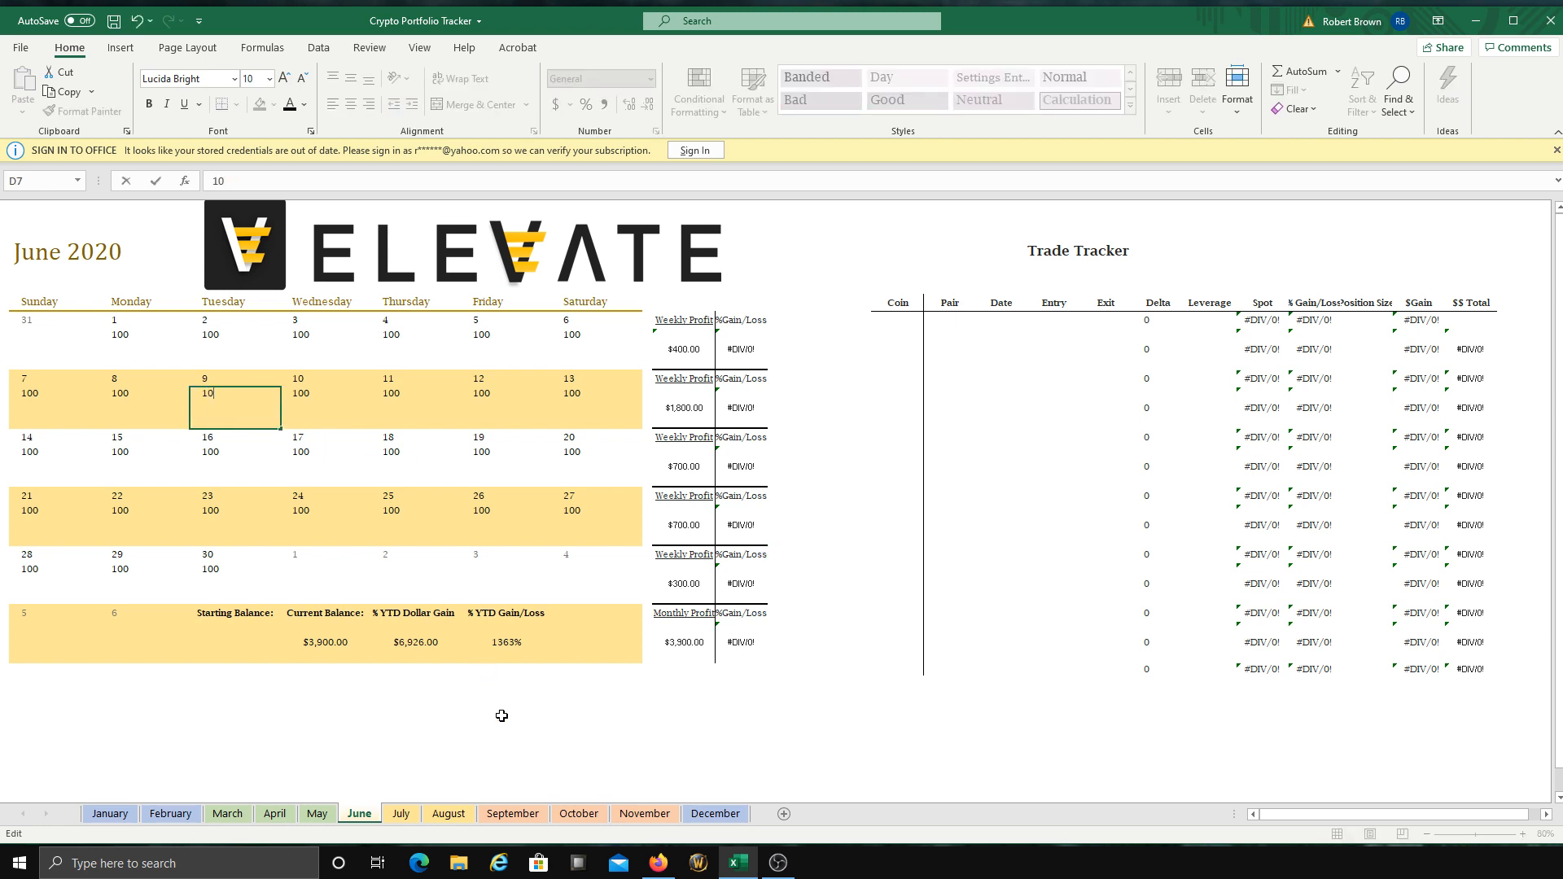
left_click(491, 714)
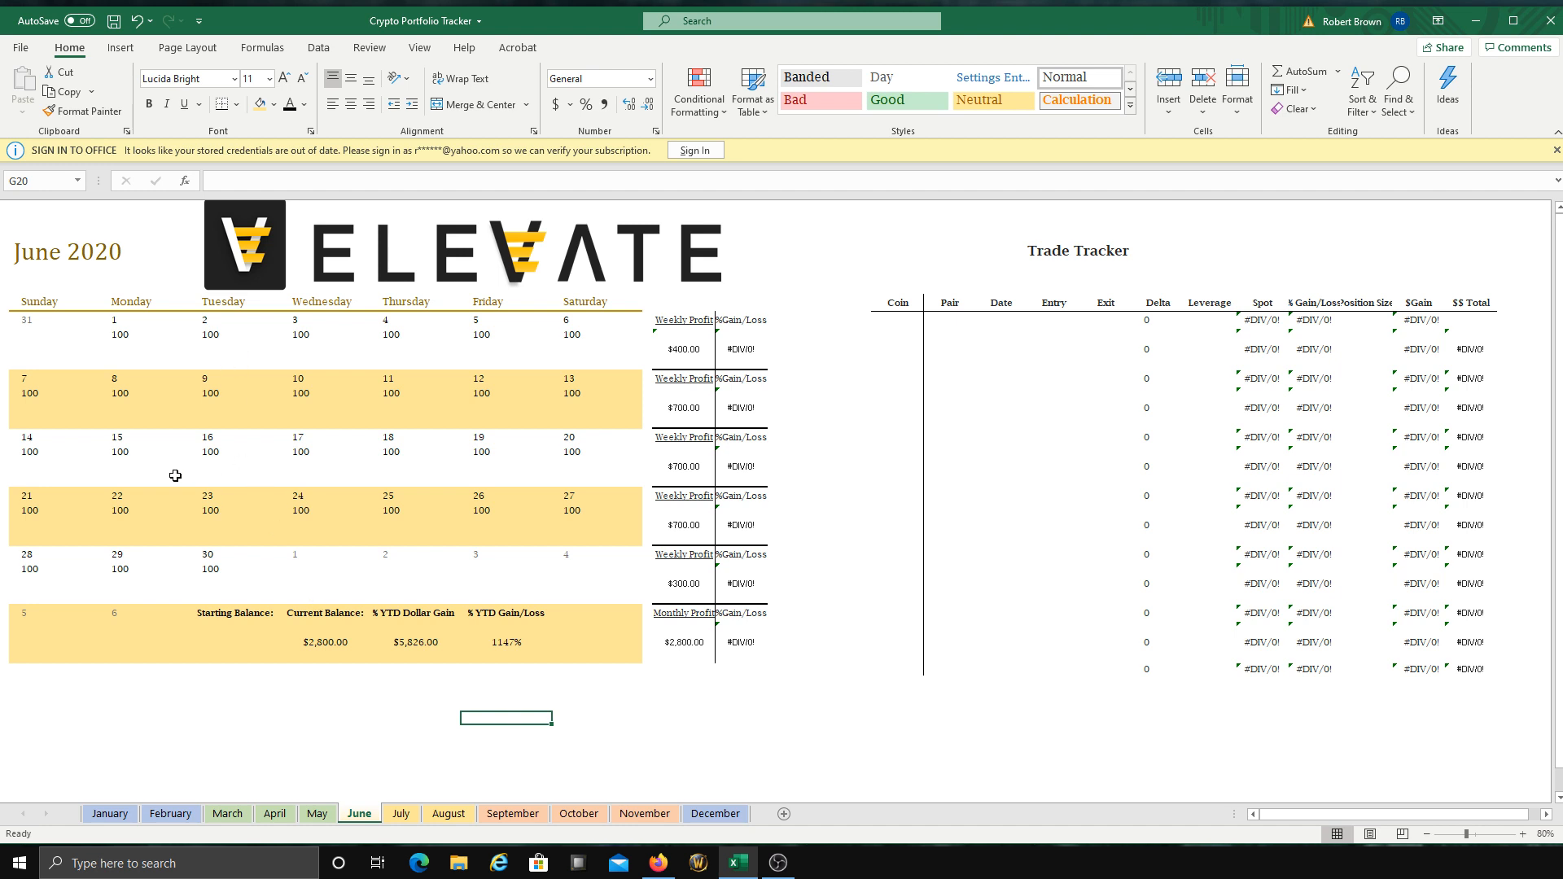
Step: Set June's starting balance to 1200
left_click(251, 657)
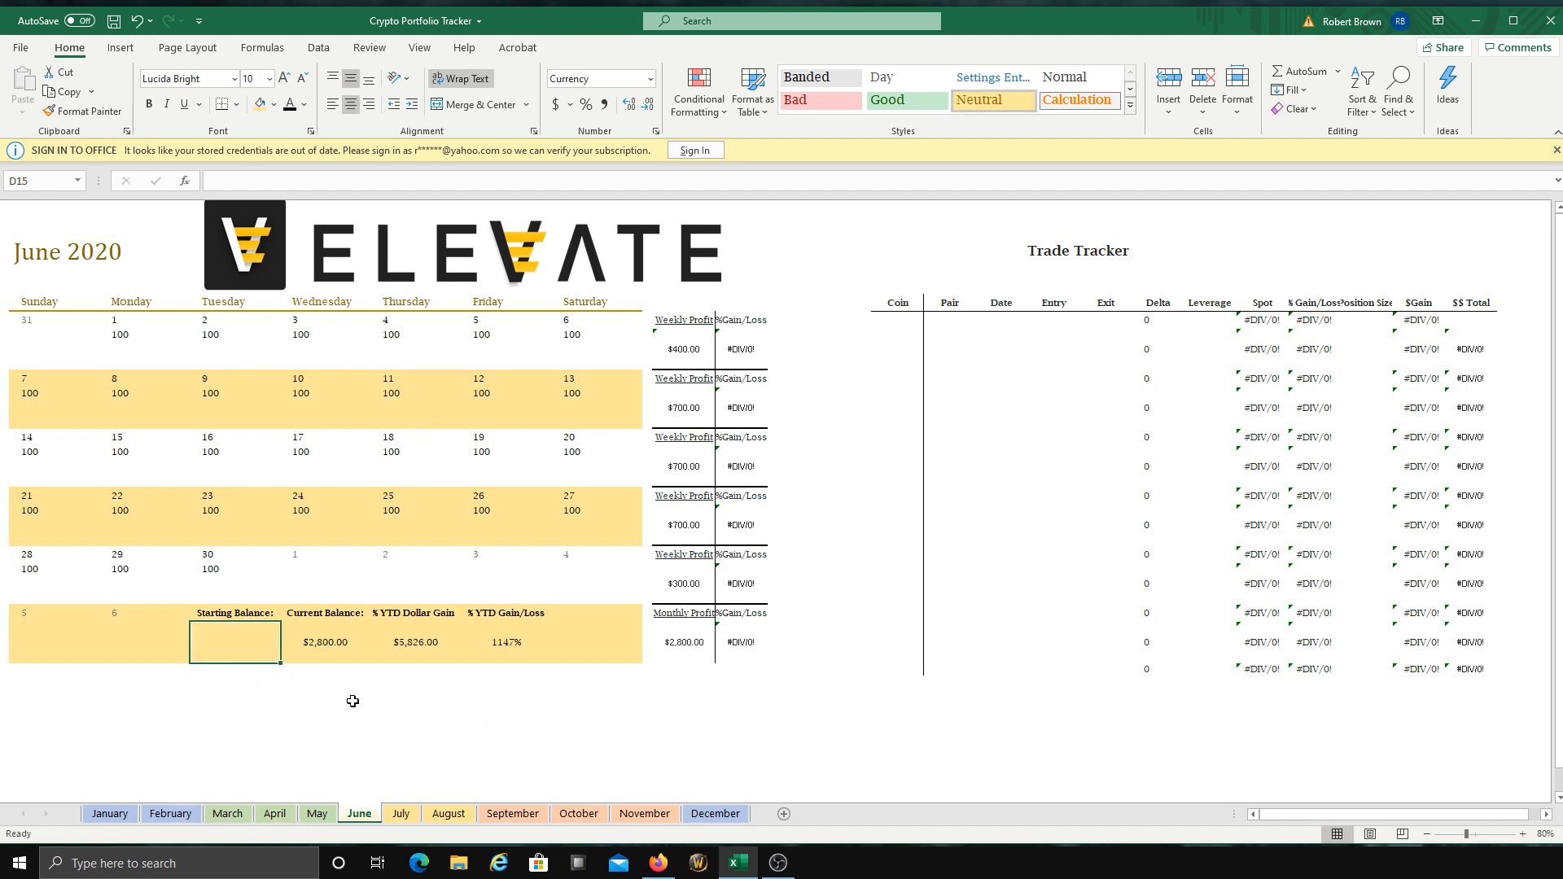
type("1200")
left_click(411, 704)
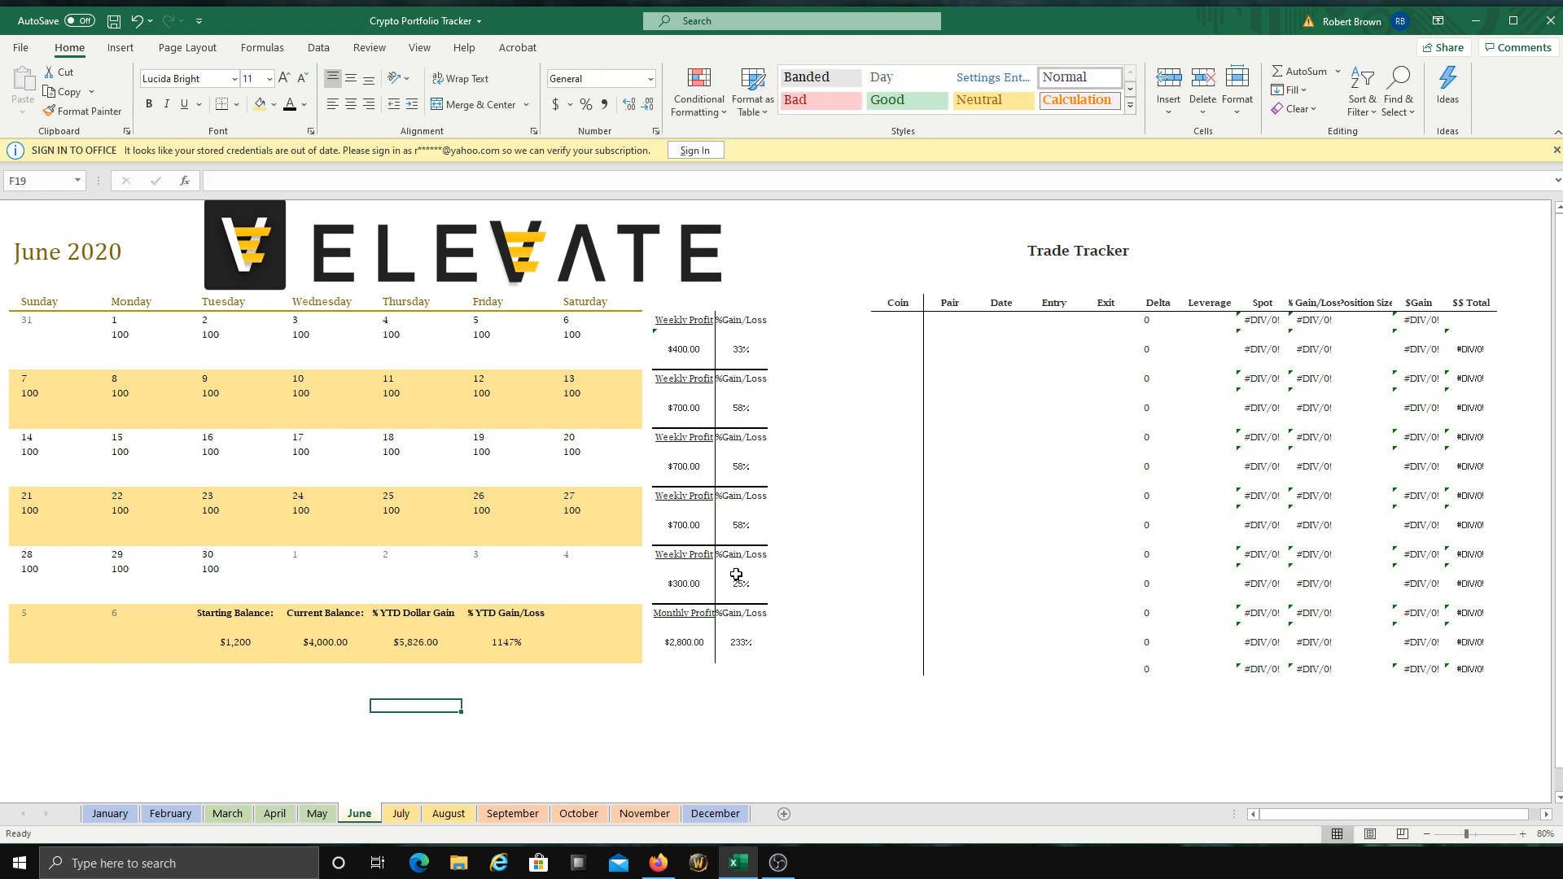
Step: Check May's balance figures, and set June's starting balance to 2630
left_click(319, 813)
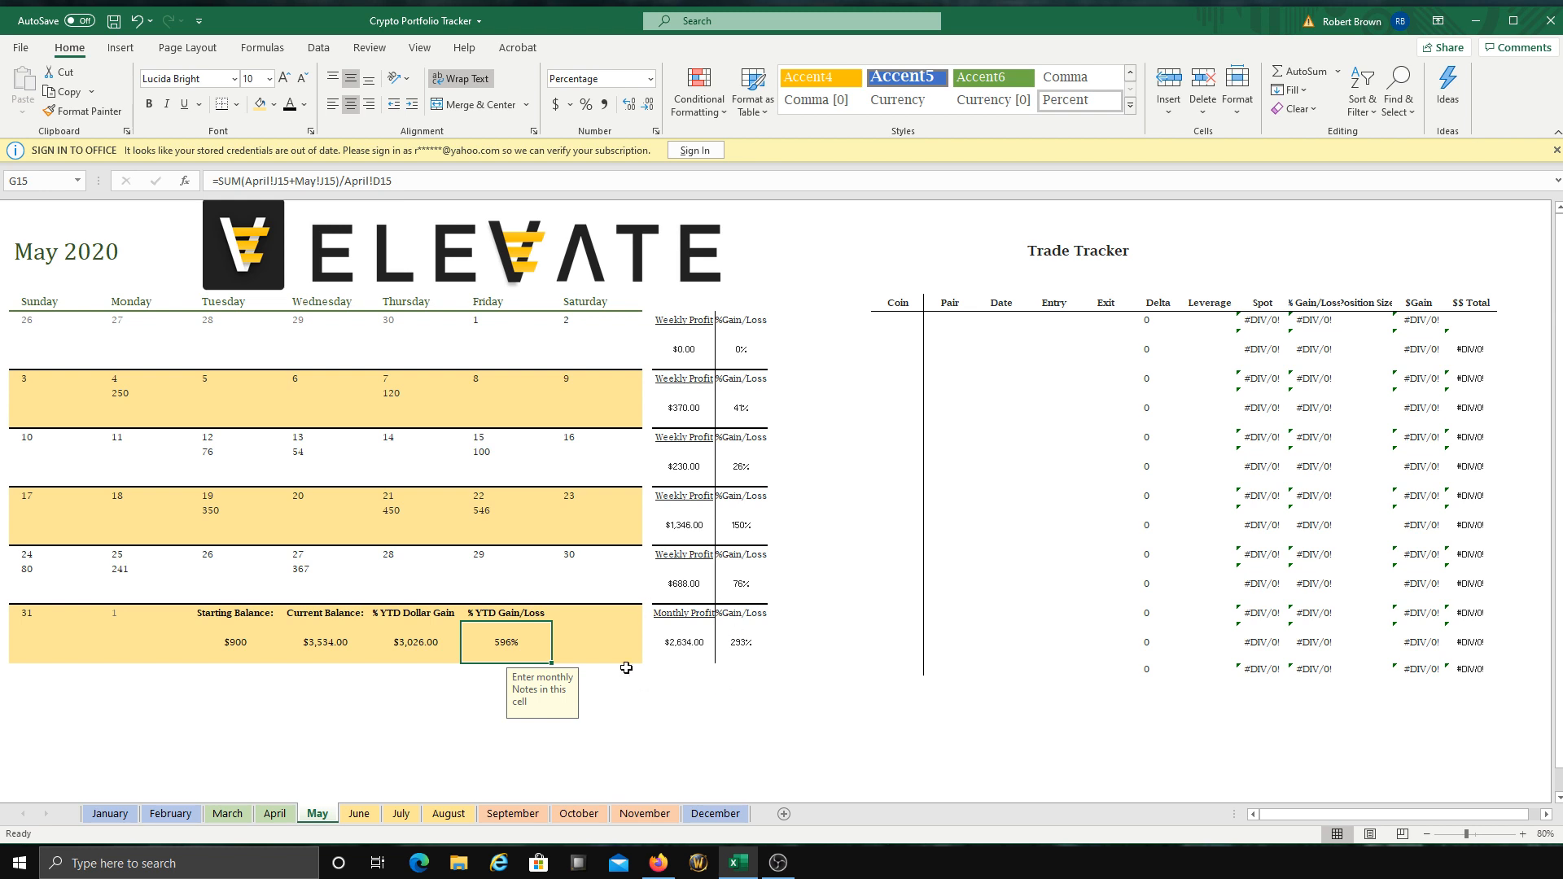
left_click(359, 813)
left_click(242, 646)
type("2630")
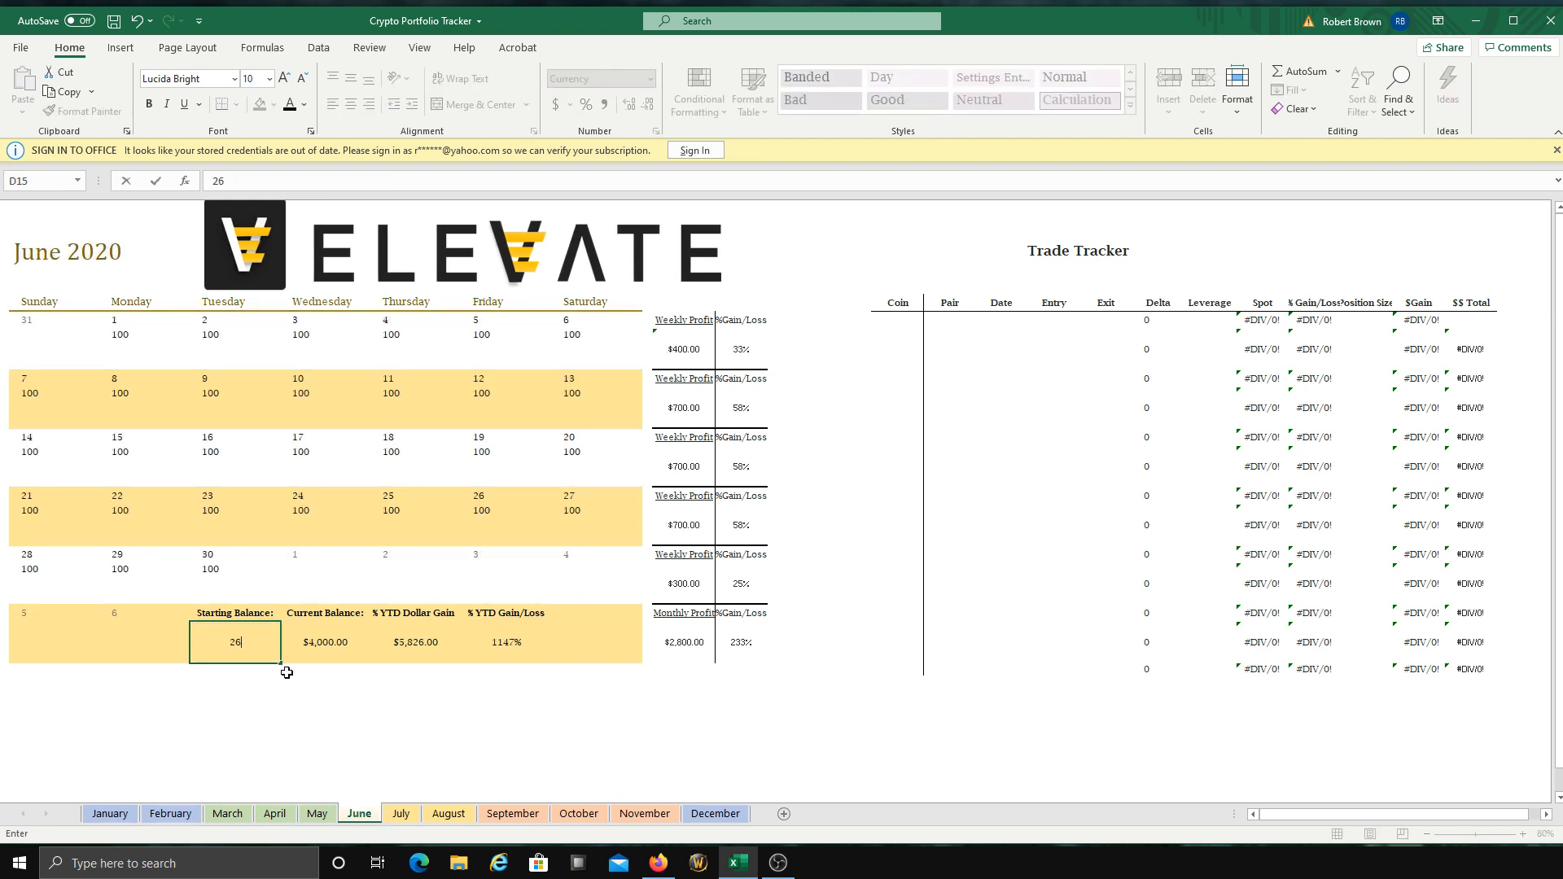
left_click(677, 717)
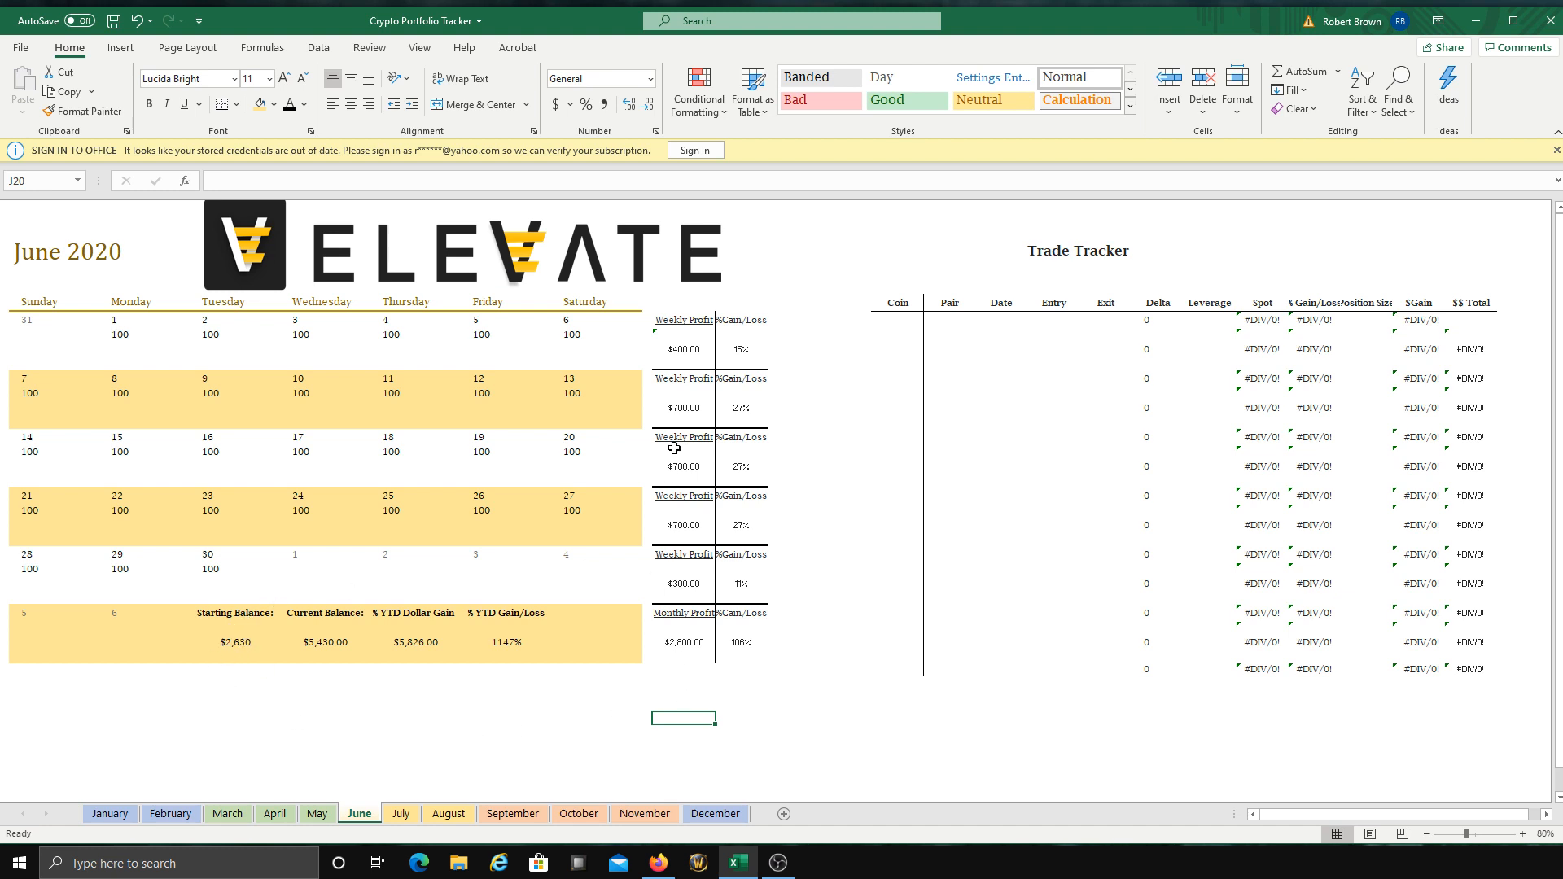
left_click(677, 645)
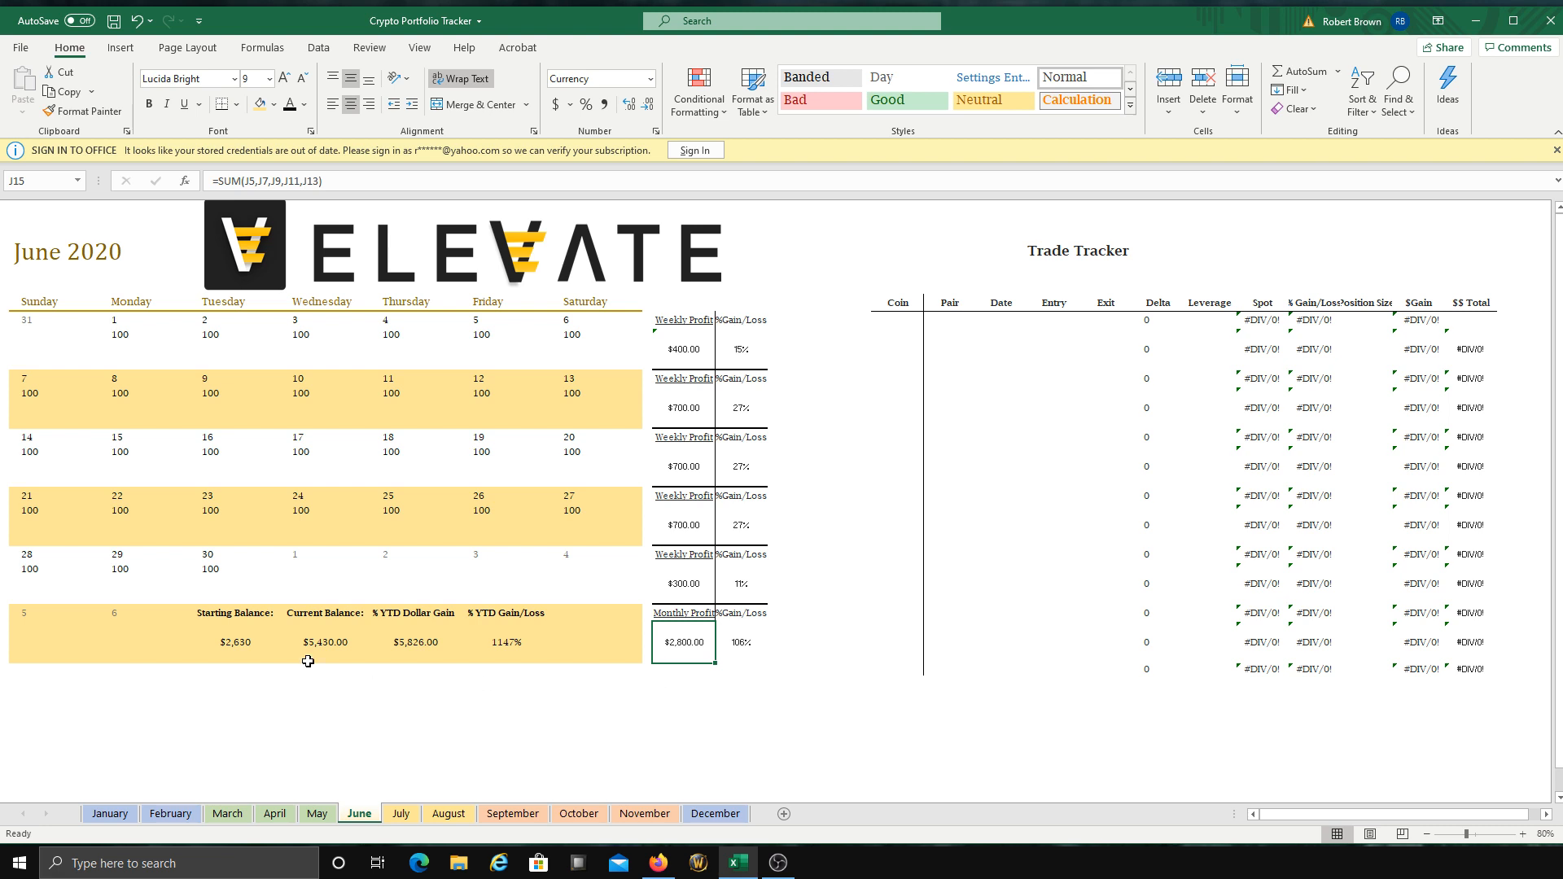
Step: Clear the daily profits from every week of the June calendar
left_click_drag(33, 398, 560, 402)
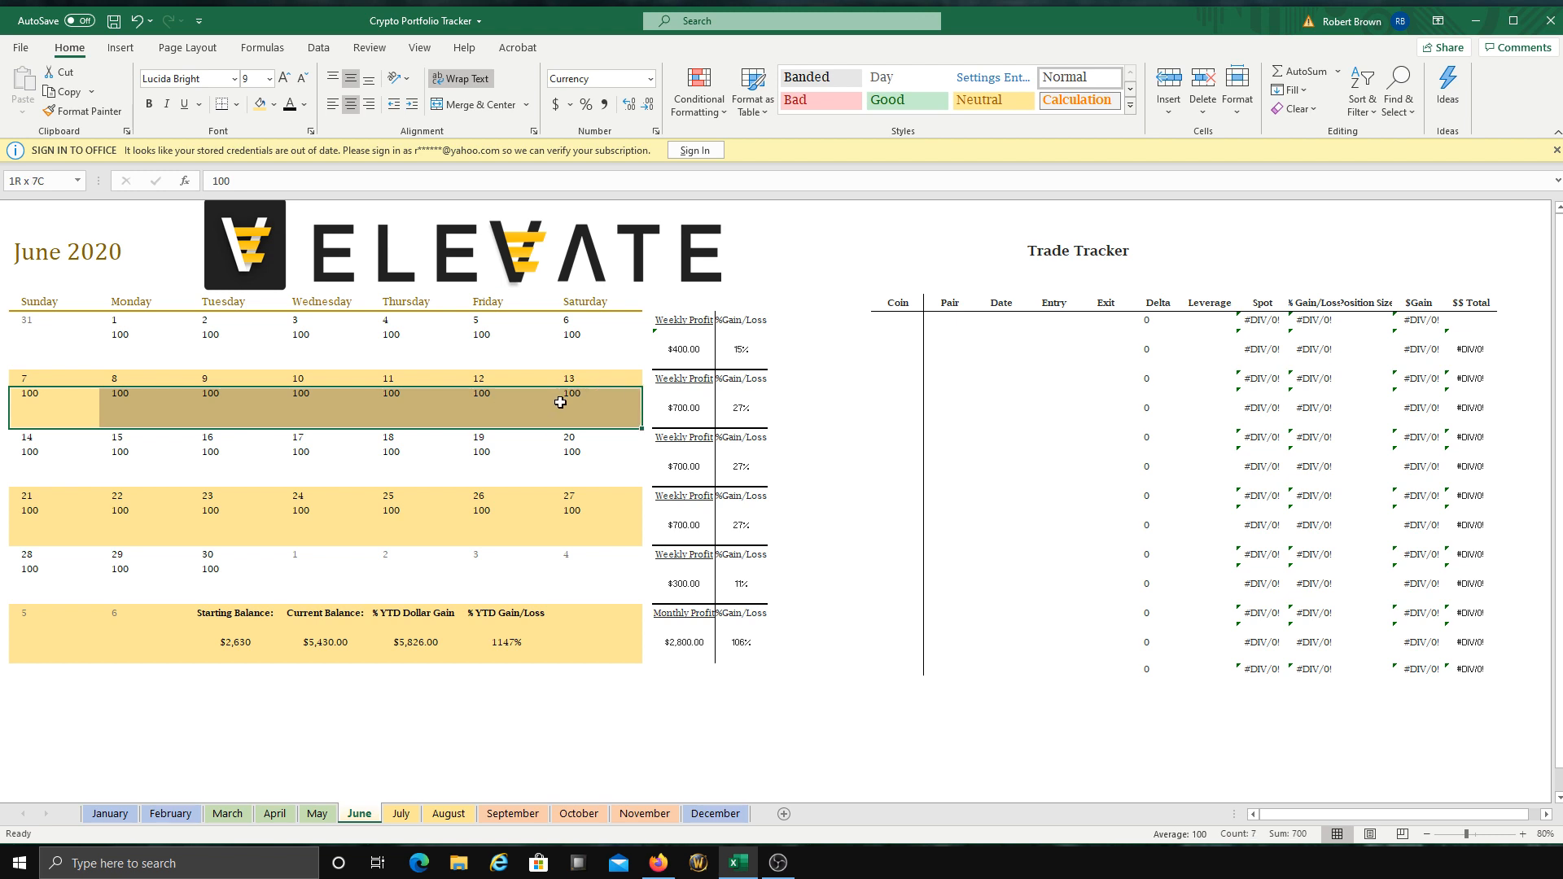
key("Delete")
left_click_drag(114, 350, 553, 355)
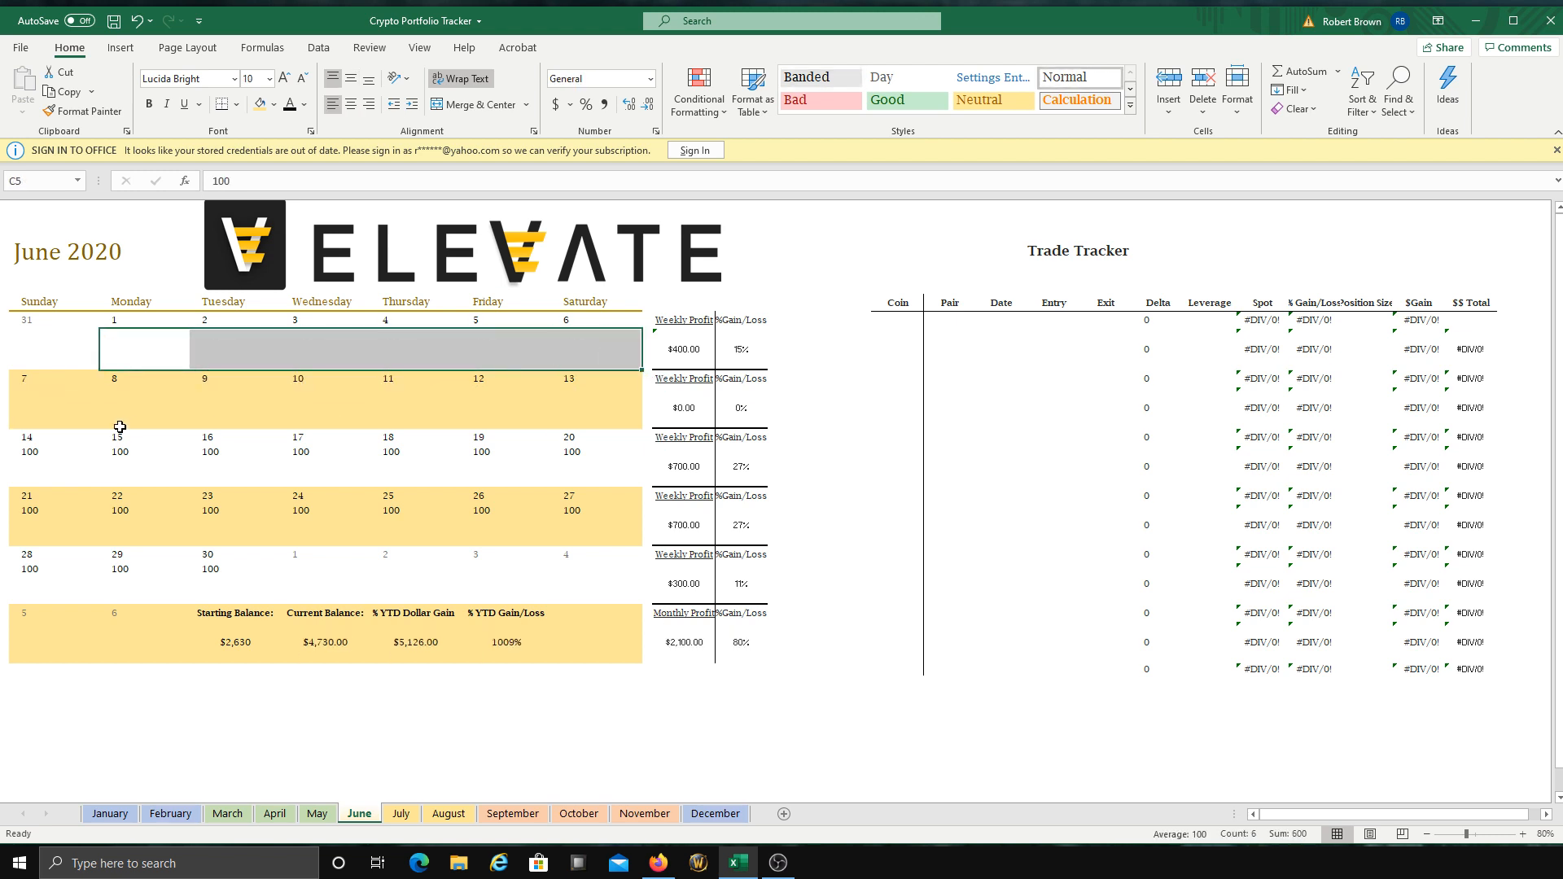
key("Delete")
left_click_drag(49, 466, 570, 469)
key("Delete")
left_click_drag(37, 521, 574, 521)
key("Delete")
left_click_drag(29, 581, 206, 576)
key("Delete")
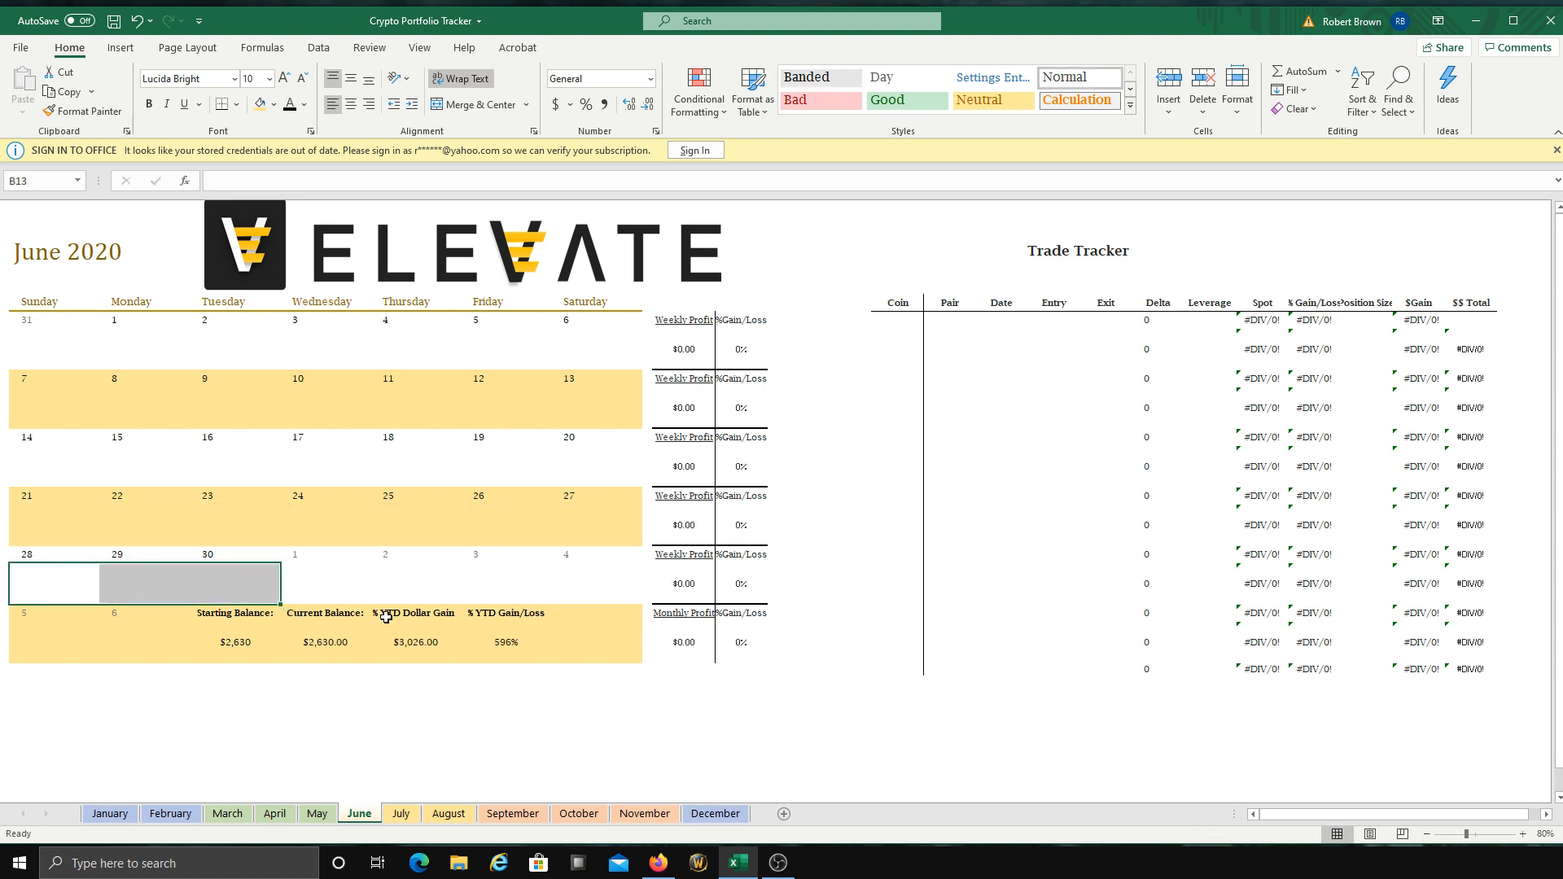
left_click(491, 726)
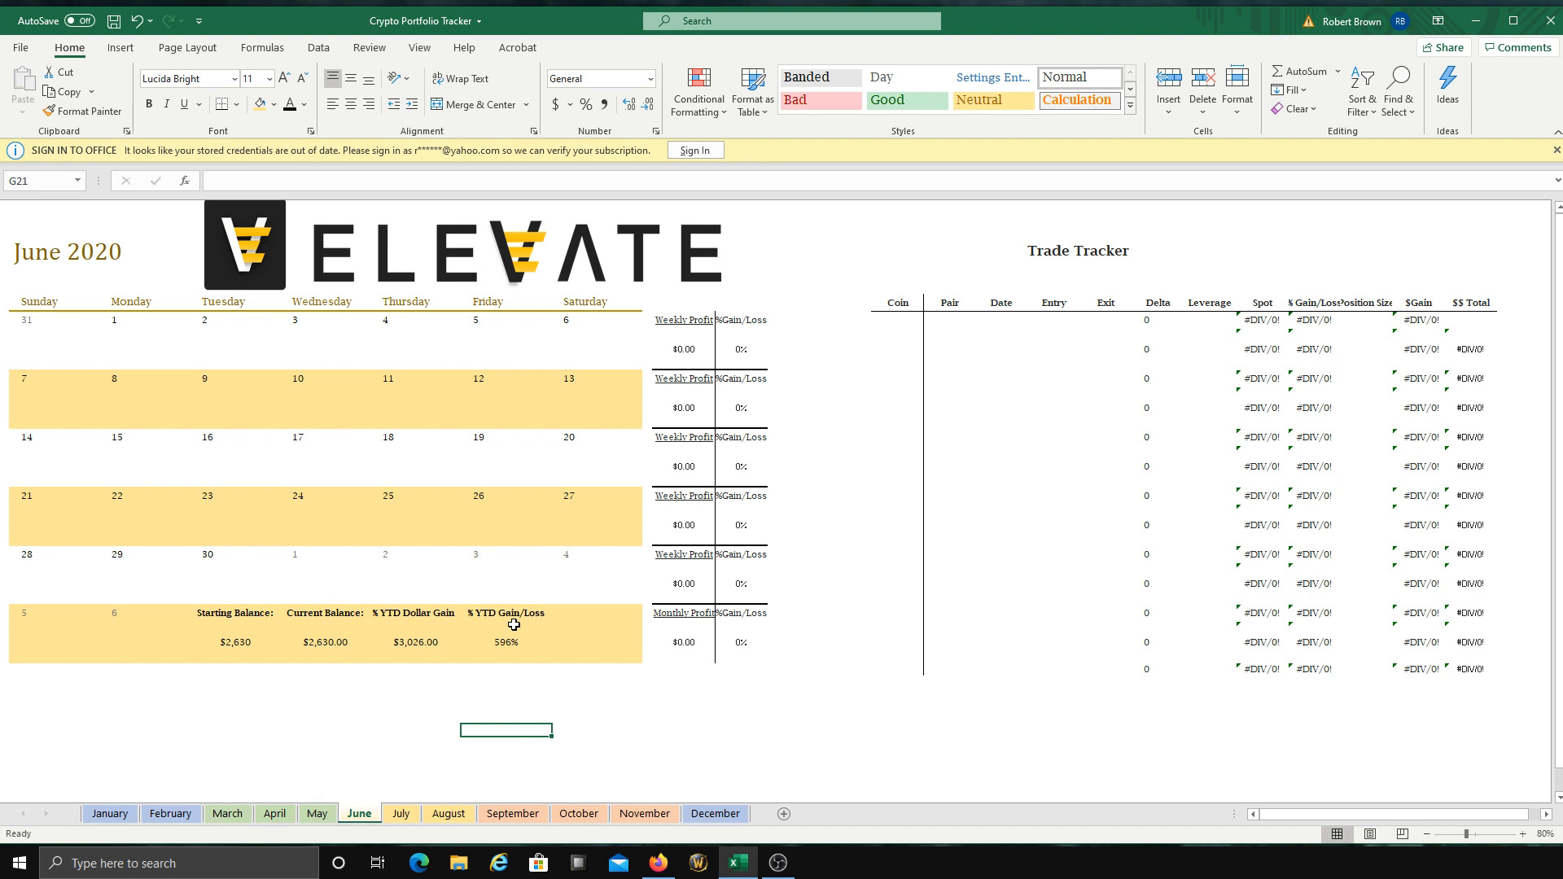
Step: Clear all daily profits from the May calendar
left_click(315, 814)
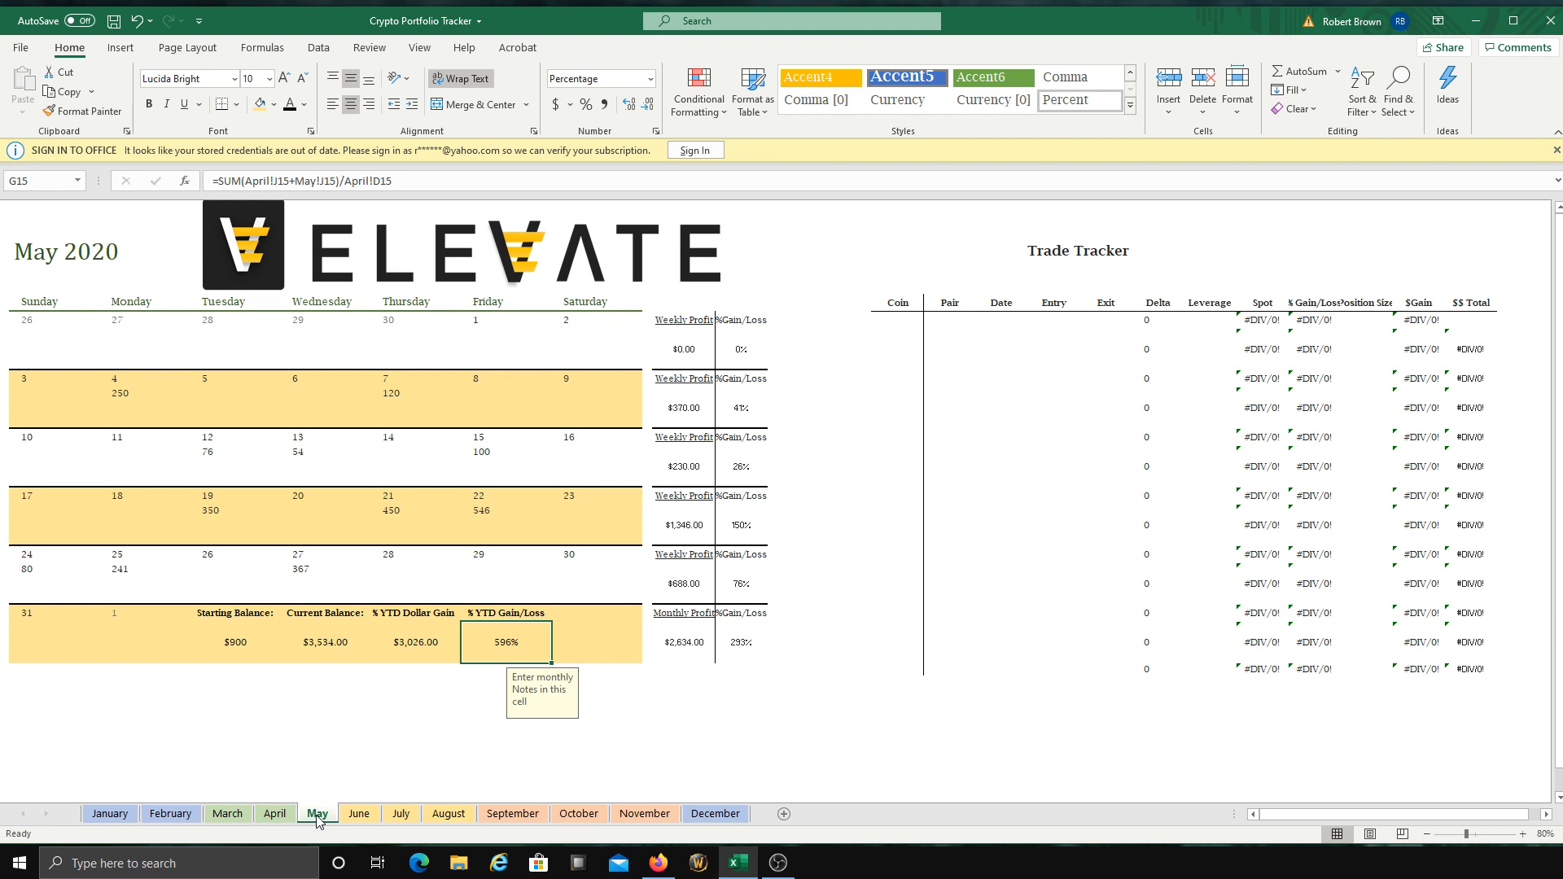
left_click_drag(200, 528, 475, 537)
key("Delete")
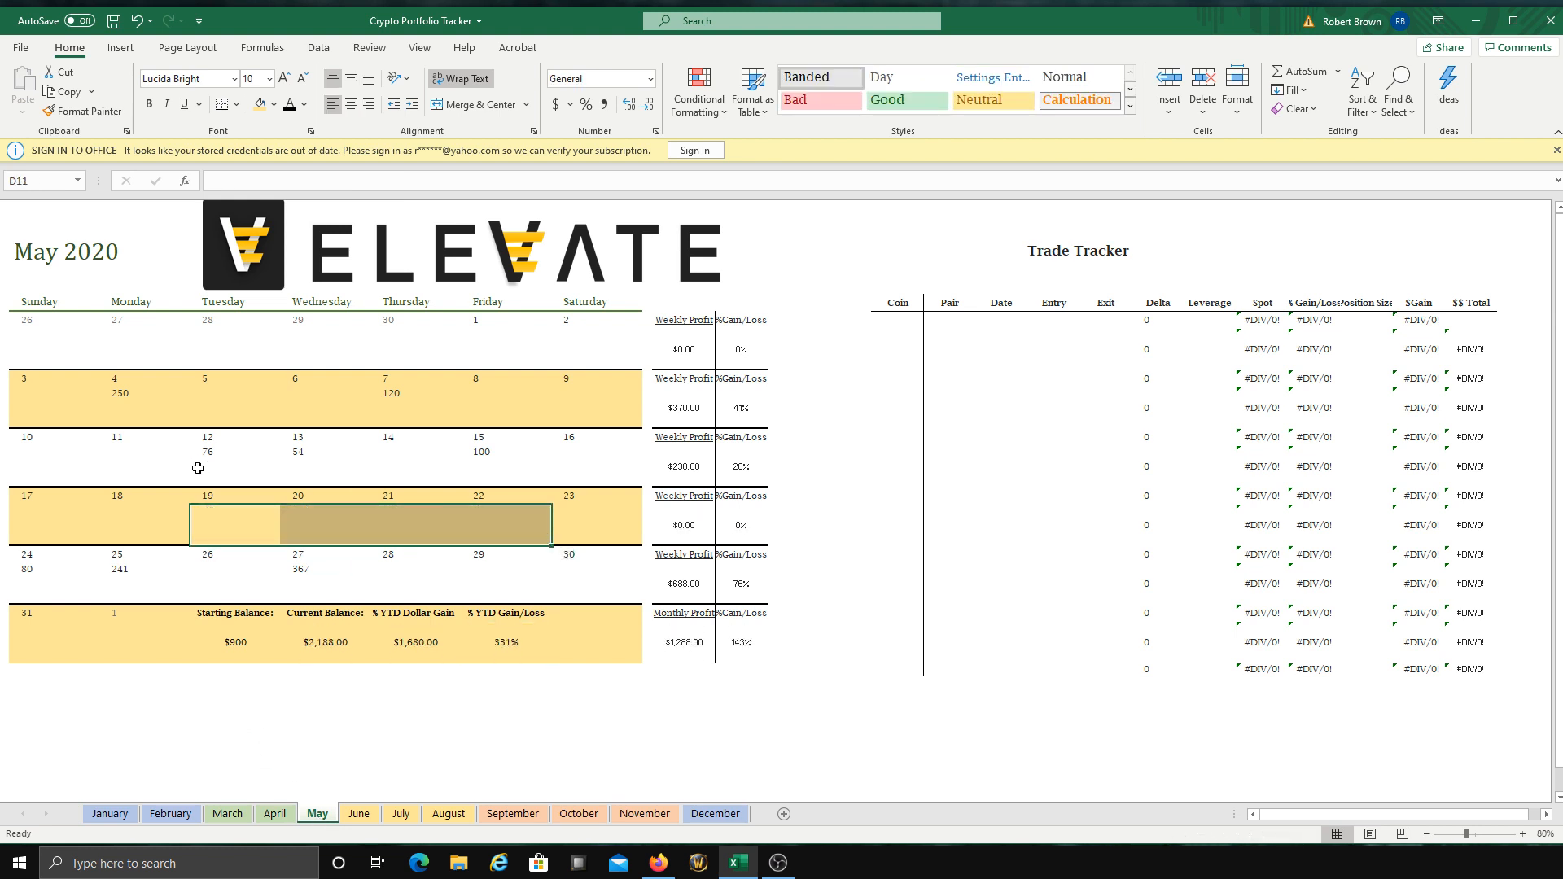
left_click_drag(198, 461, 477, 471)
key("Delete")
left_click(411, 395)
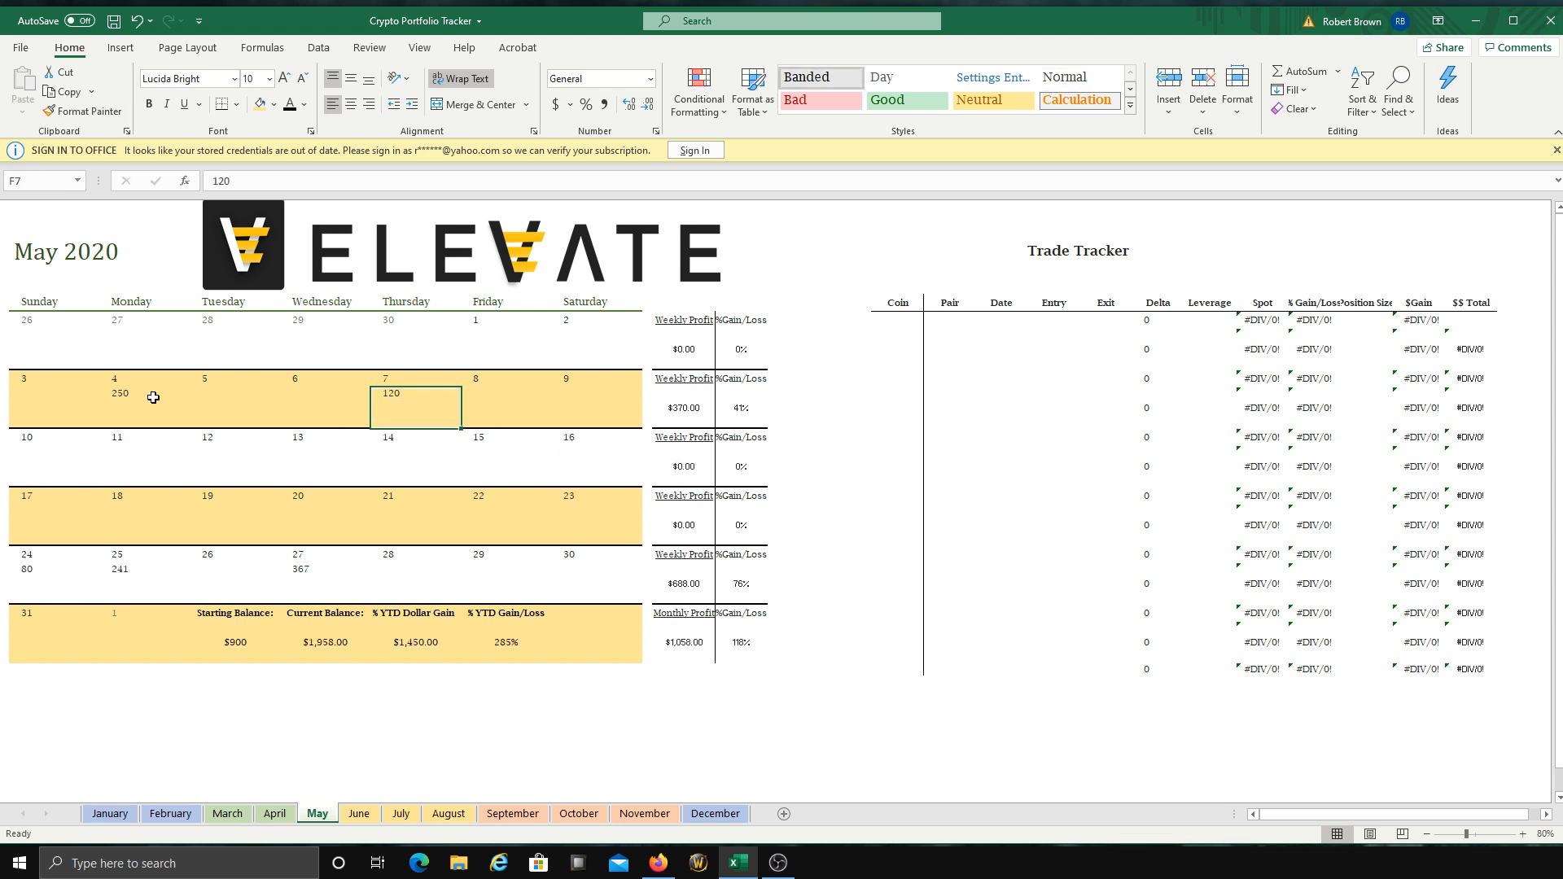
key("Delete")
left_click(126, 396)
key("Delete")
left_click_drag(39, 575, 366, 594)
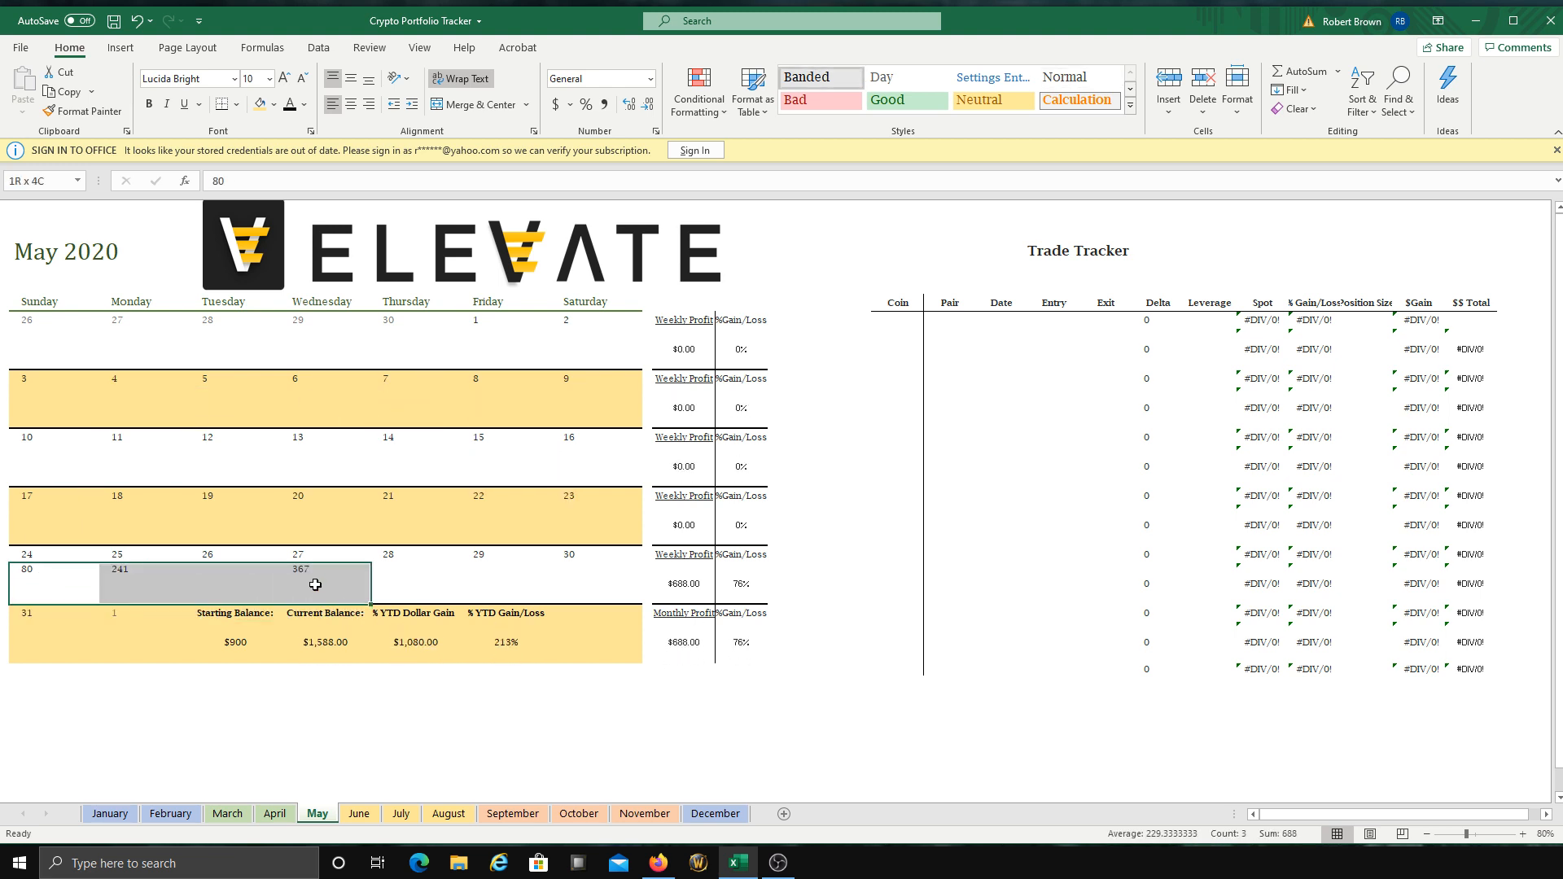
key("Delete")
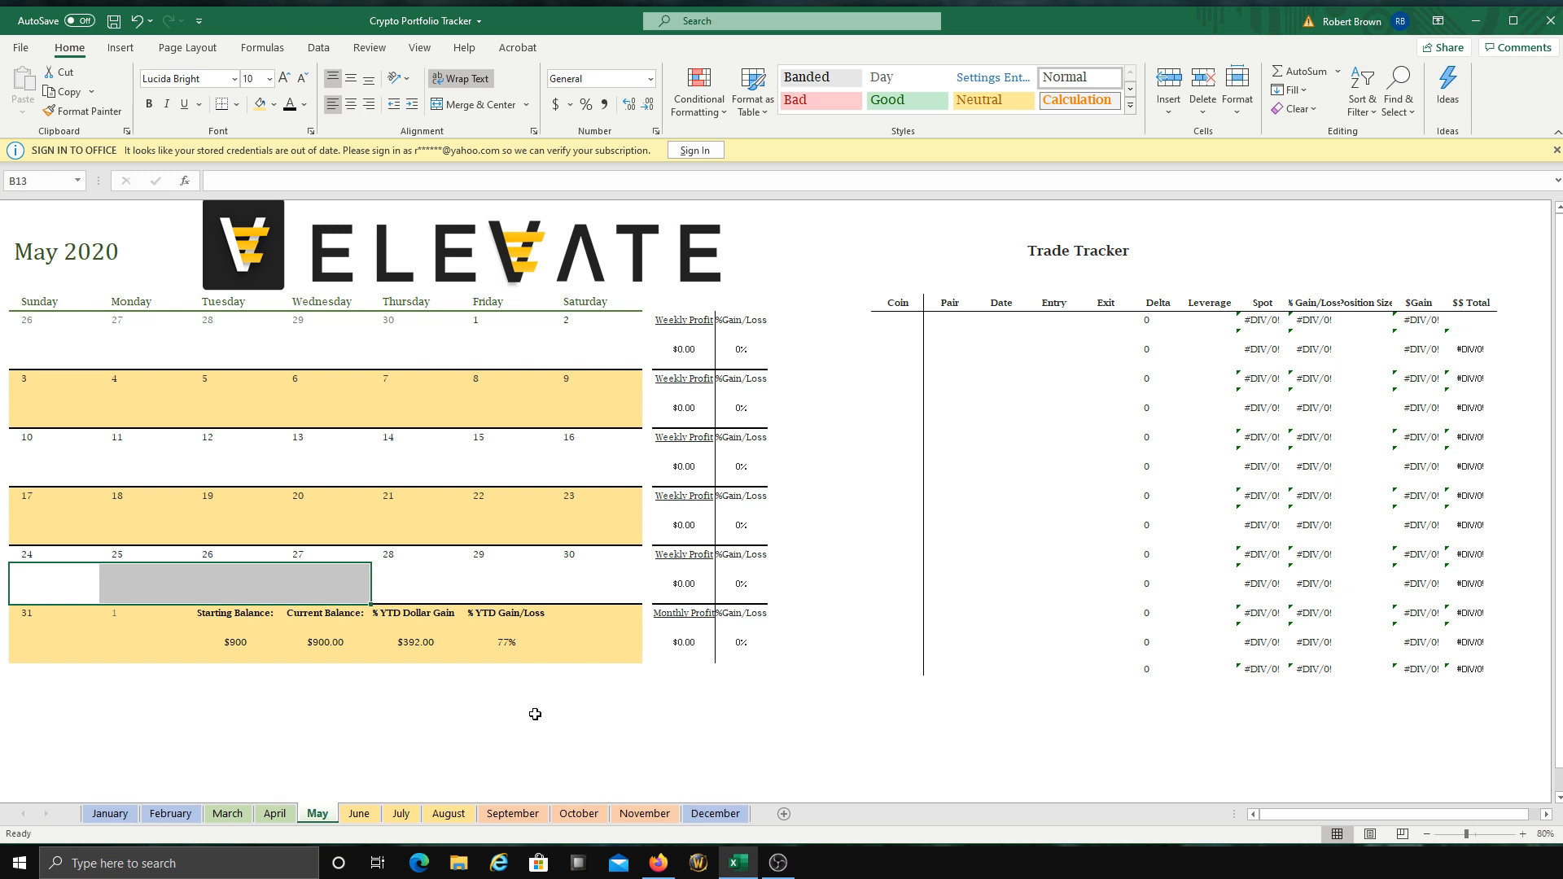
Step: Examine April's trade tracker rows and compare the starting balances and YTD figures on the May and June sheets
left_click(275, 813)
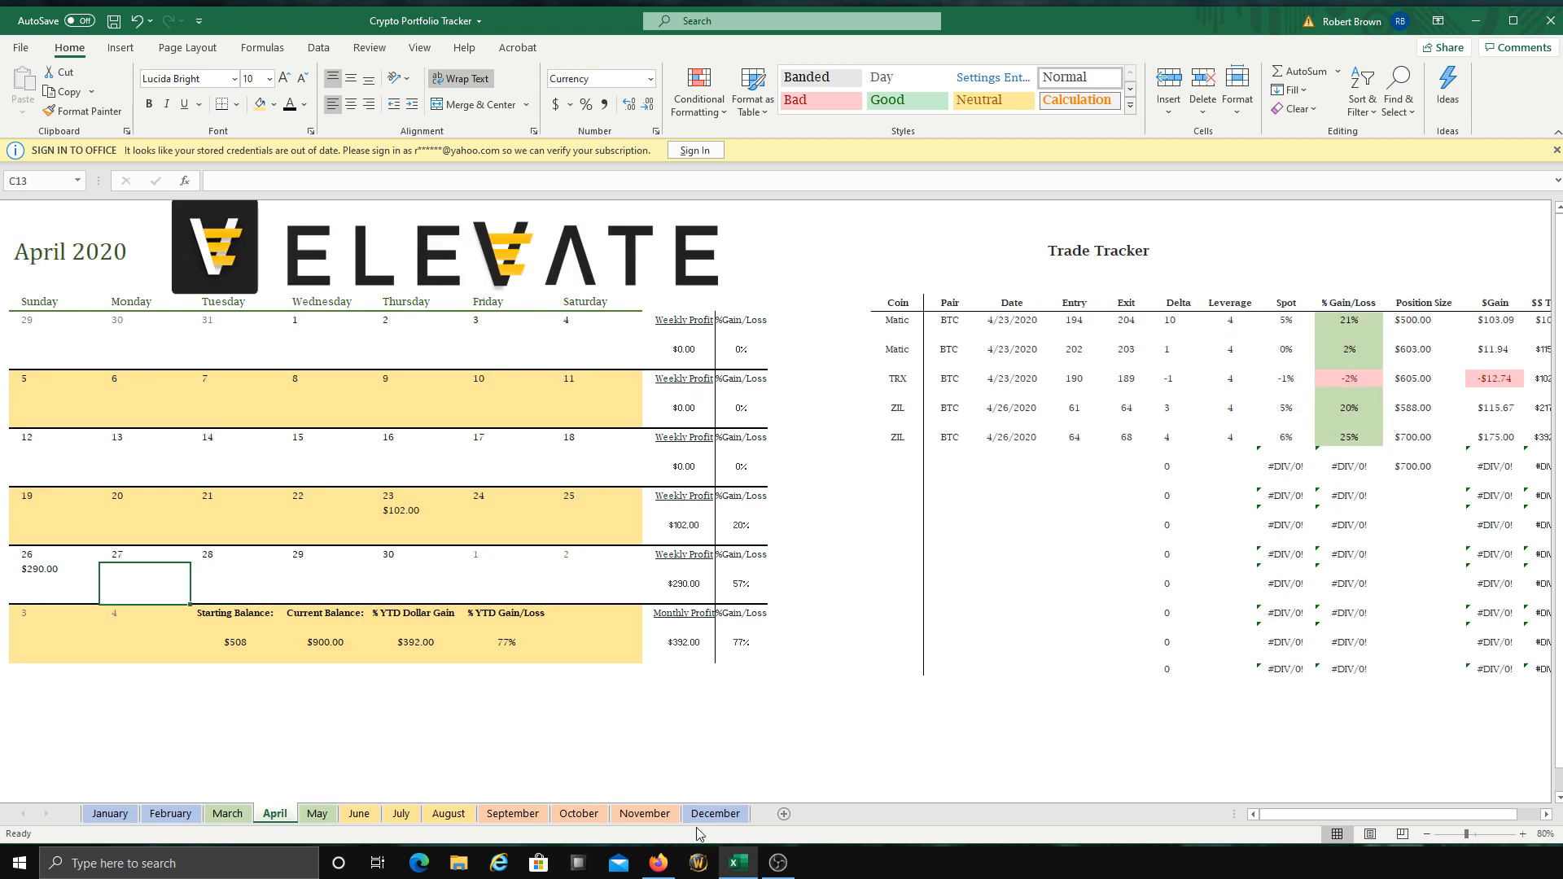
left_click_drag(897, 380, 1482, 371)
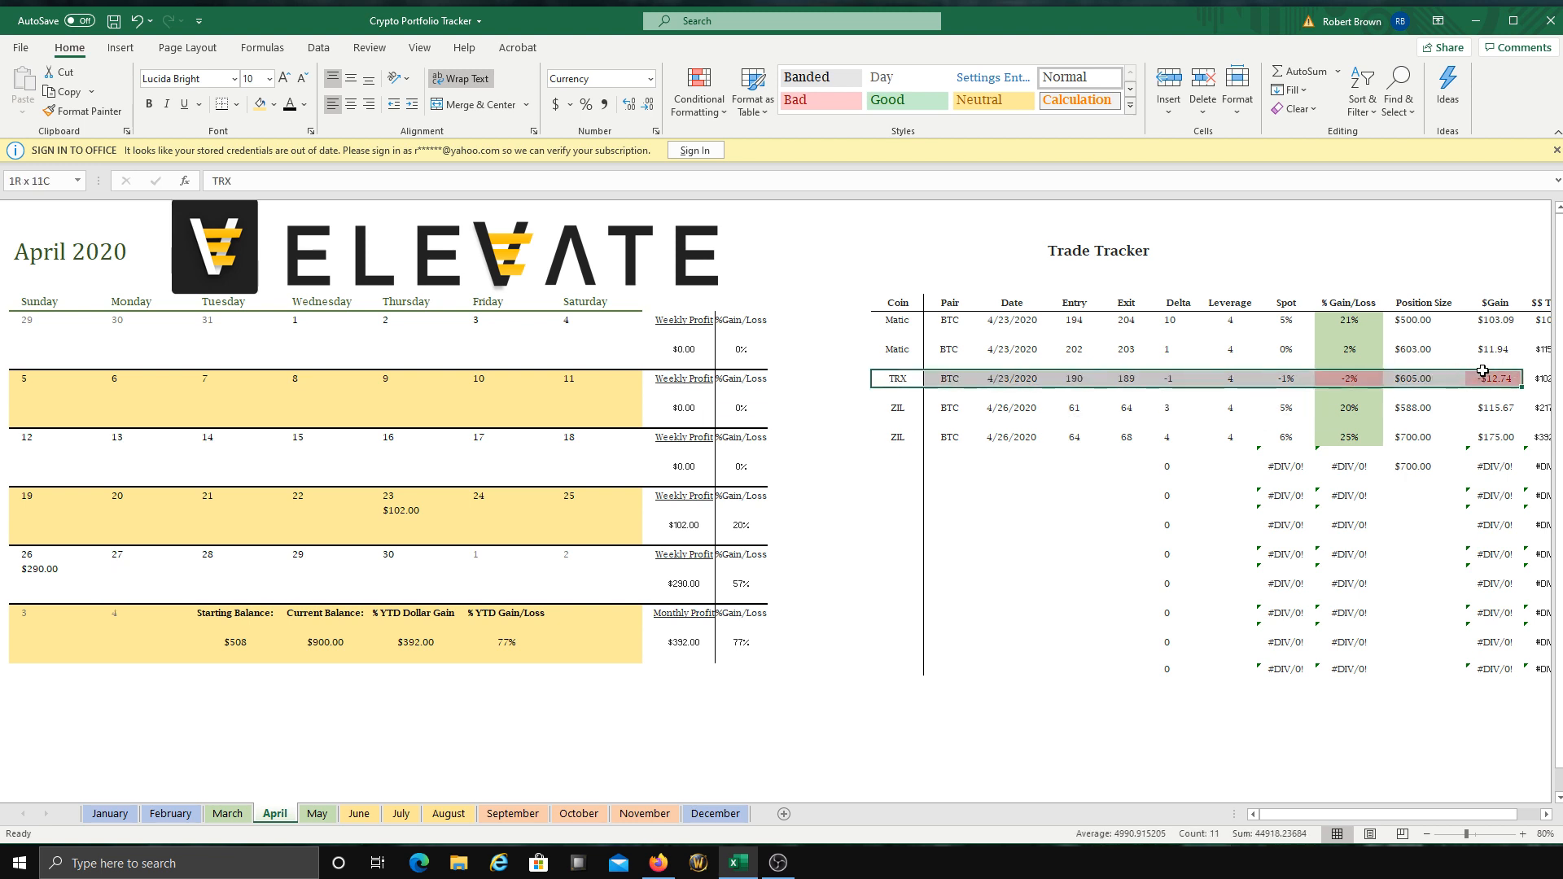
left_click(897, 455)
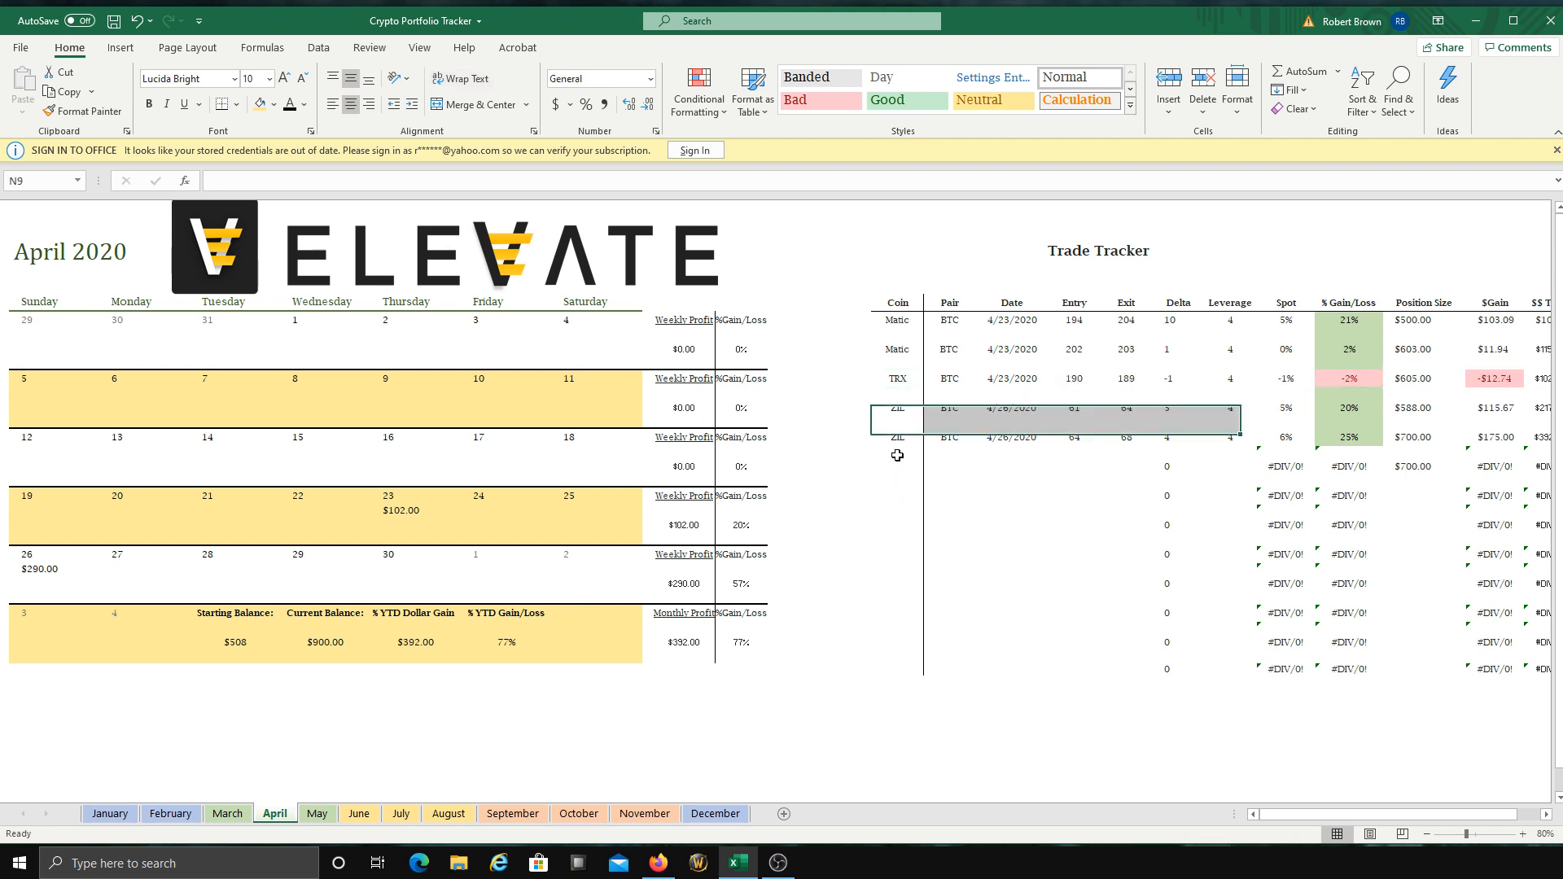
left_click_drag(897, 455, 1500, 581)
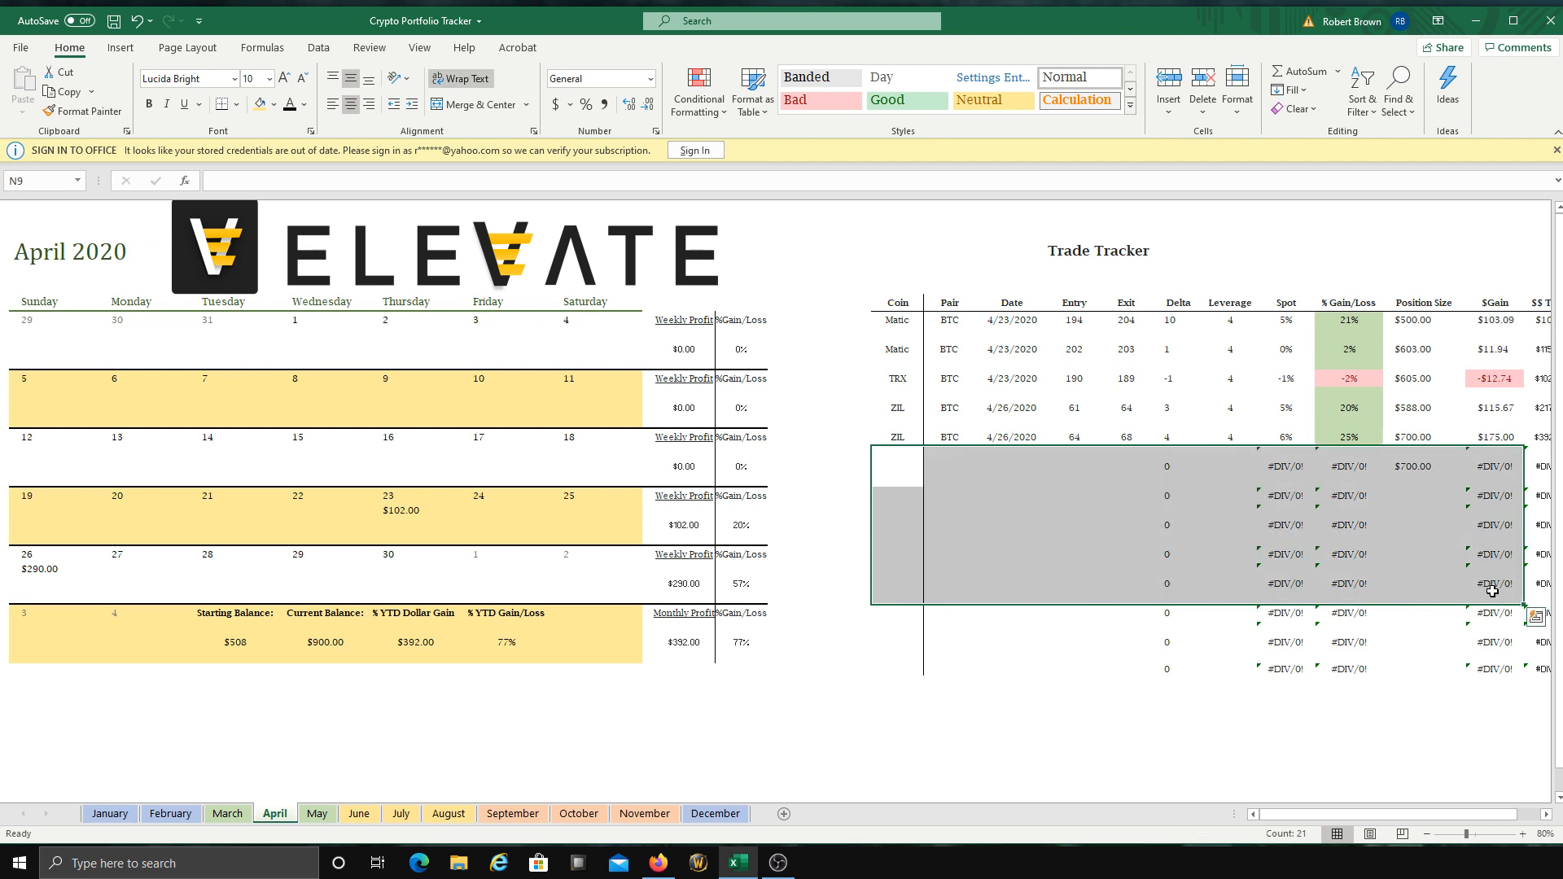
left_click(1300, 705)
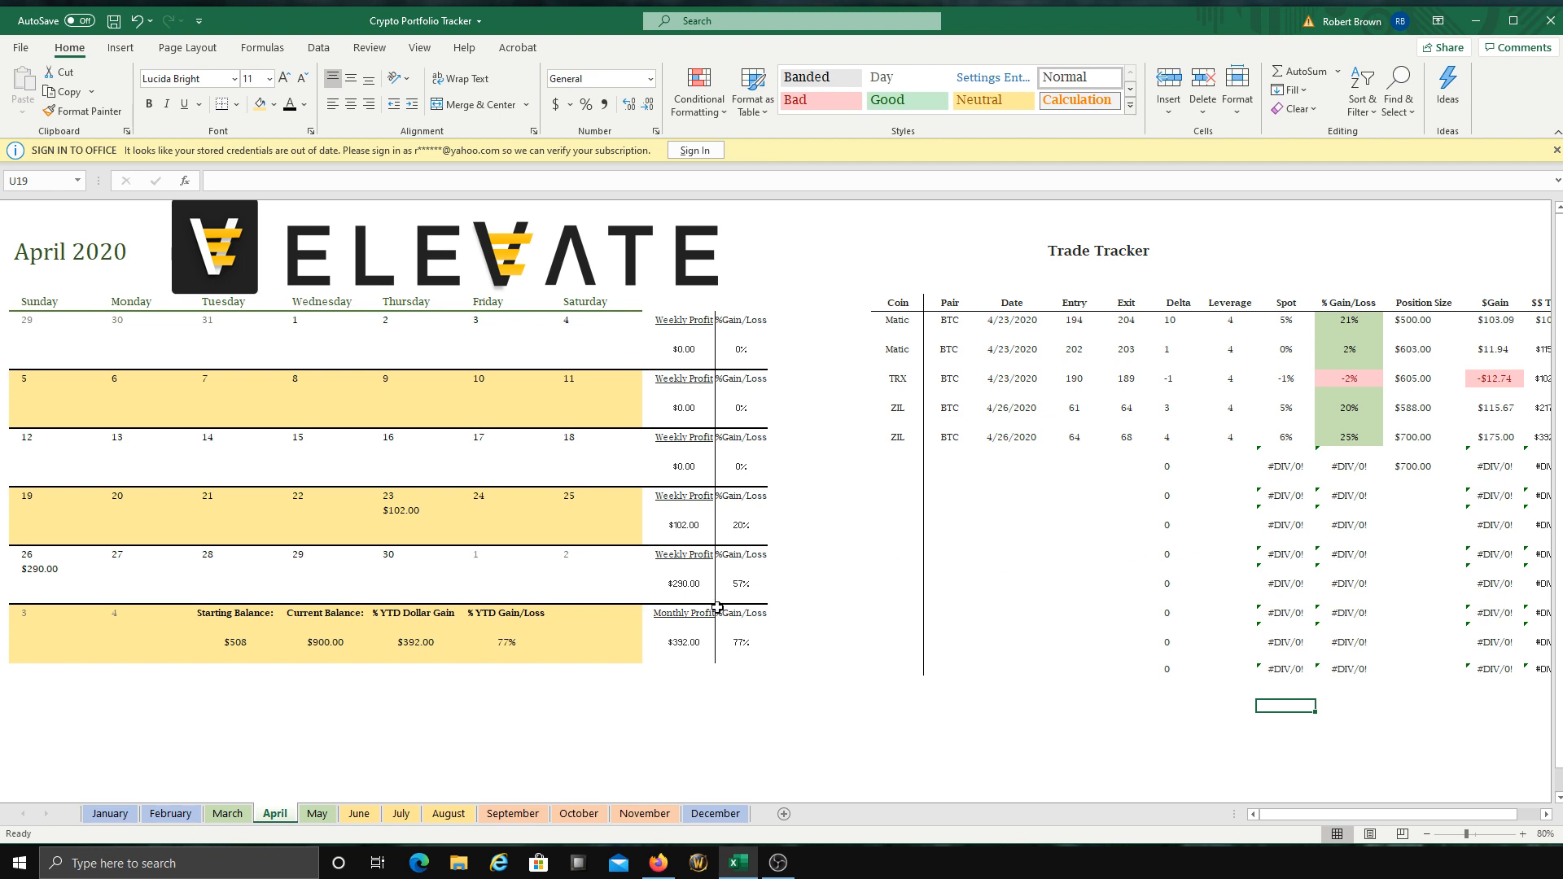
left_click(317, 814)
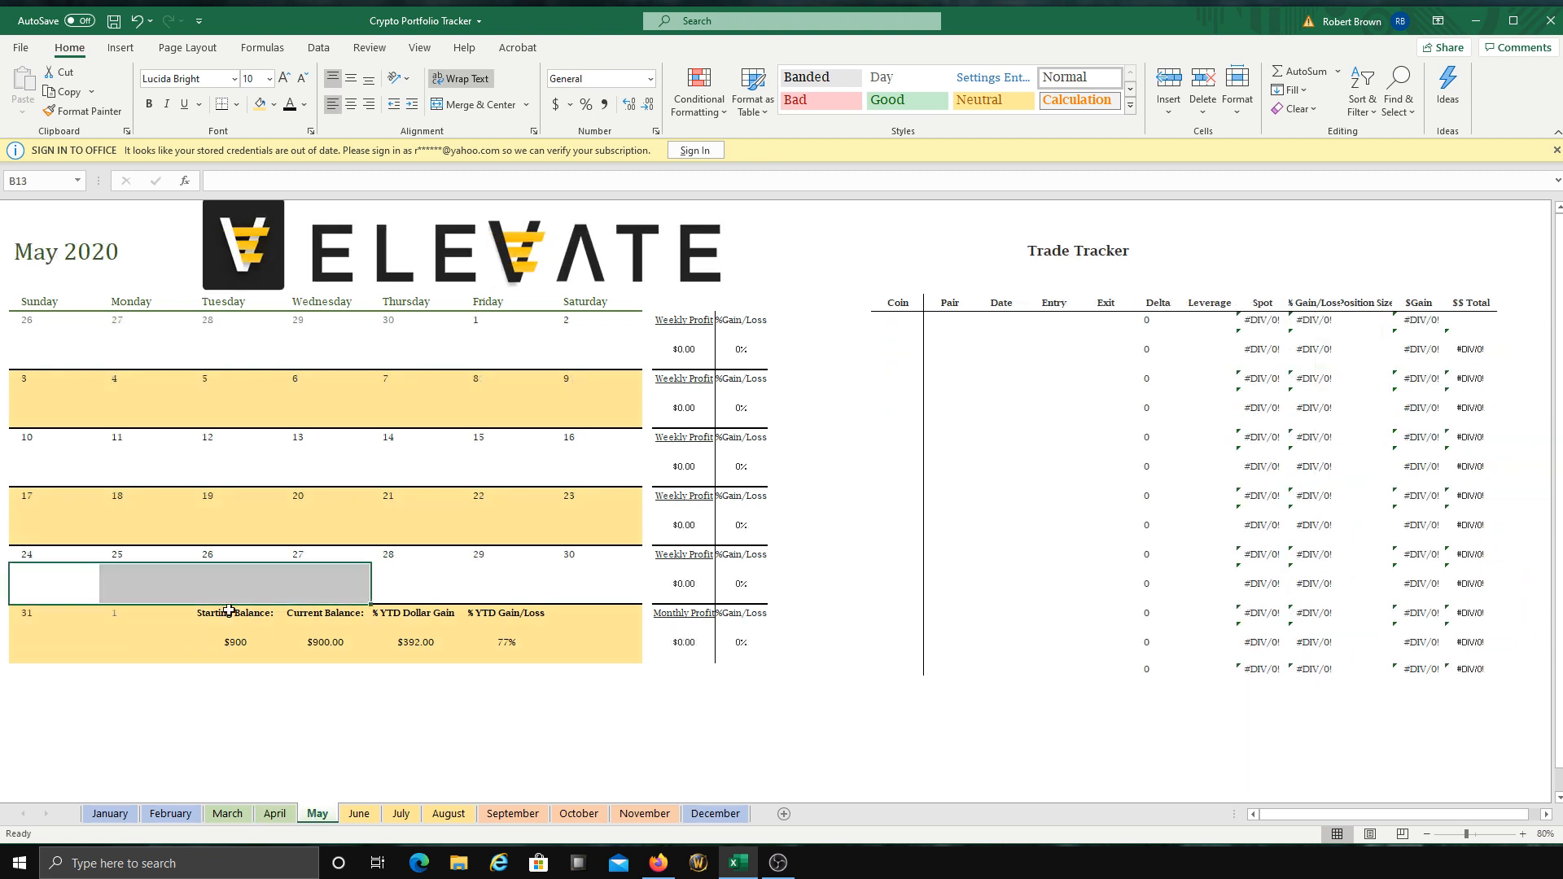
left_click(368, 811)
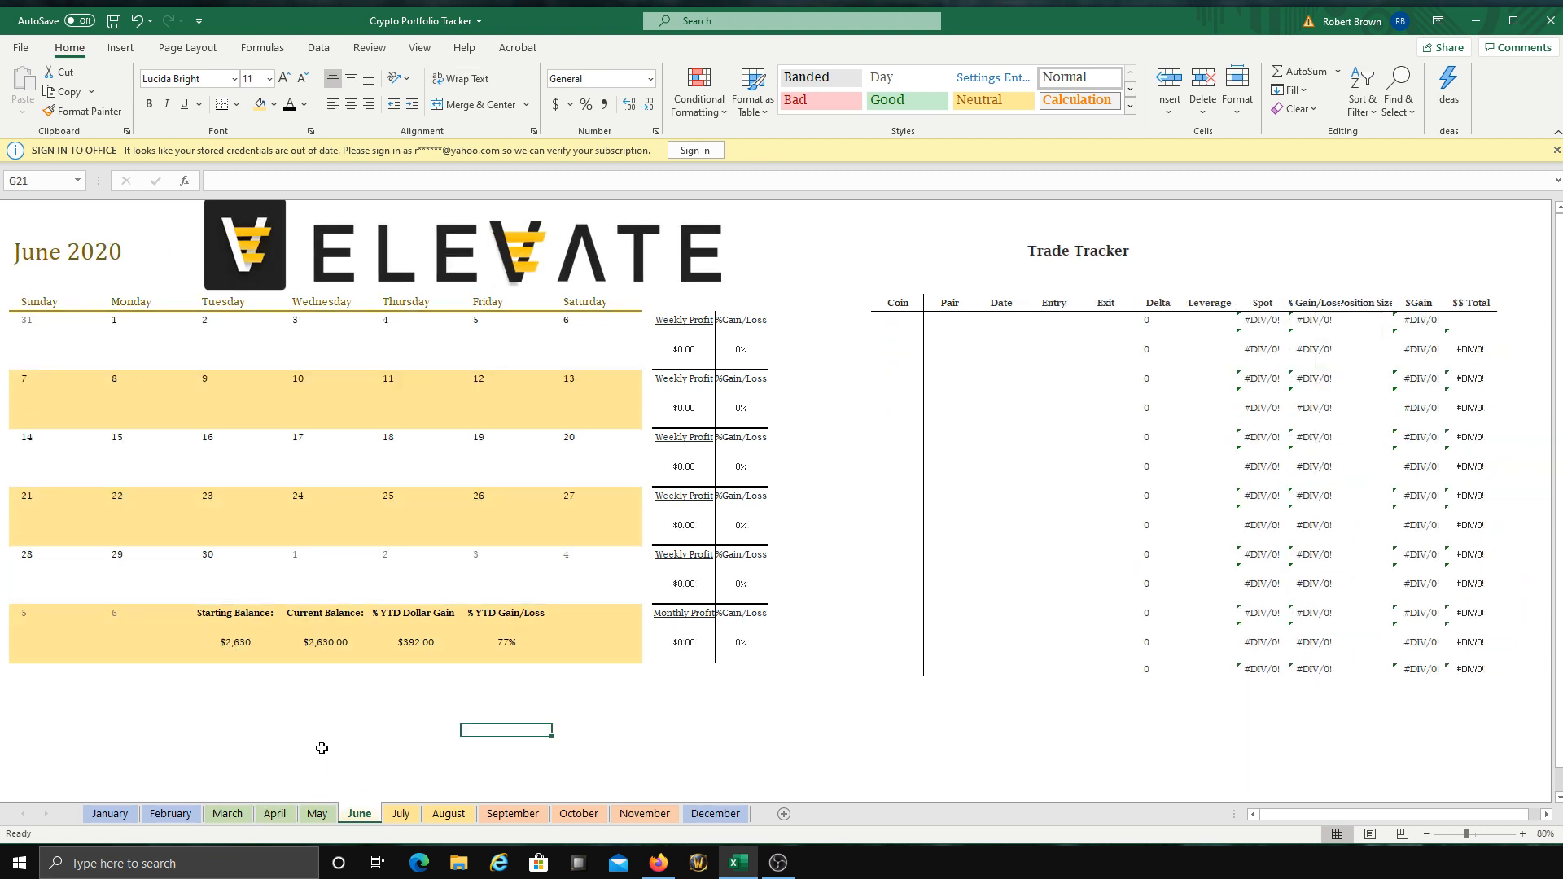
left_click(323, 818)
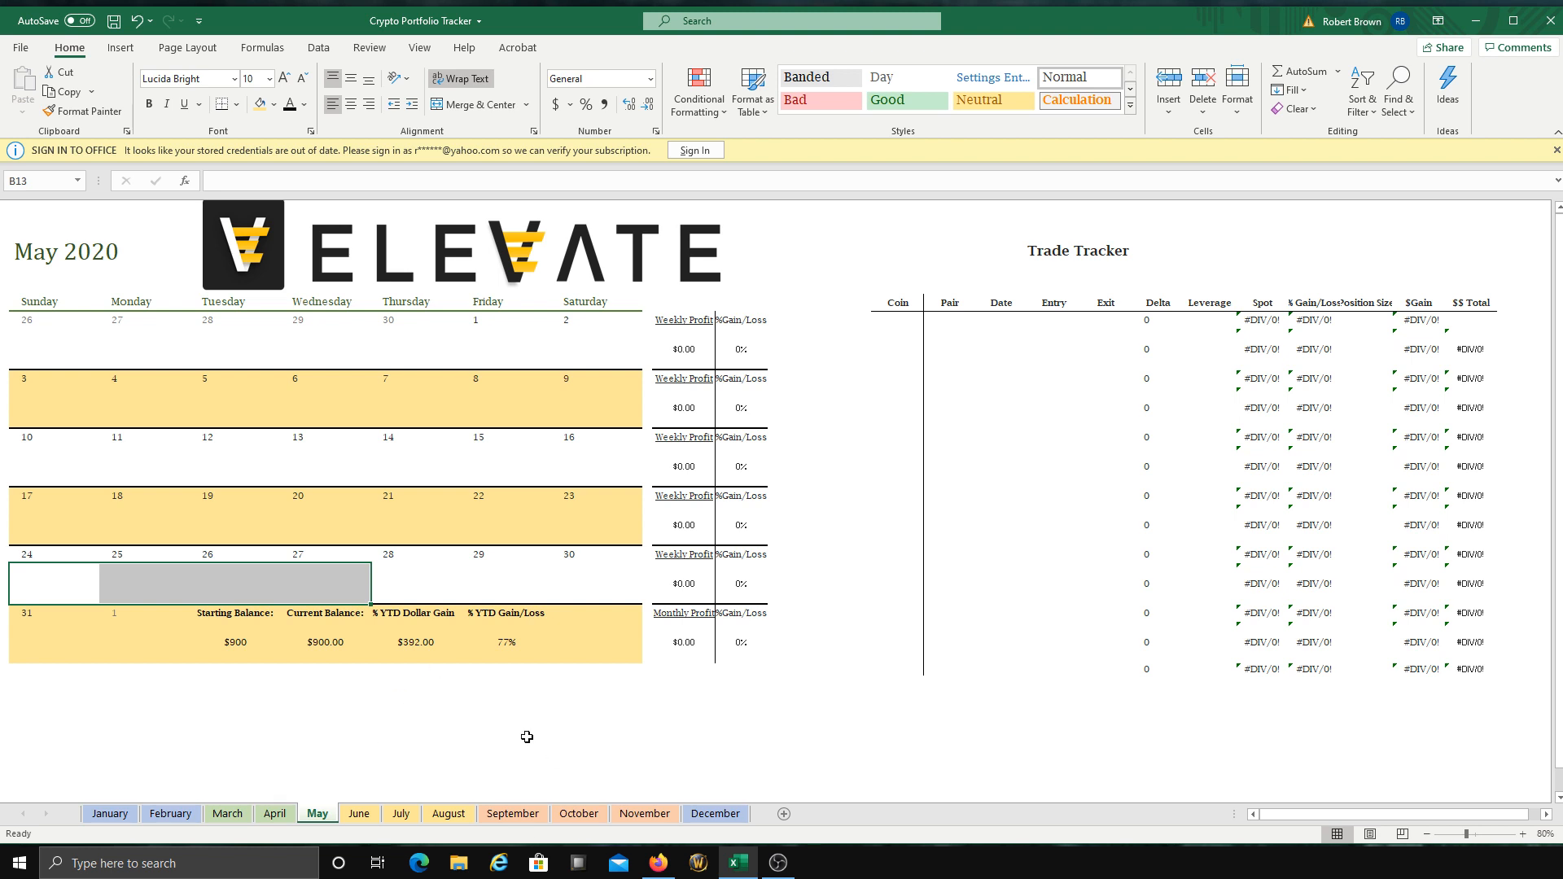
left_click(351, 815)
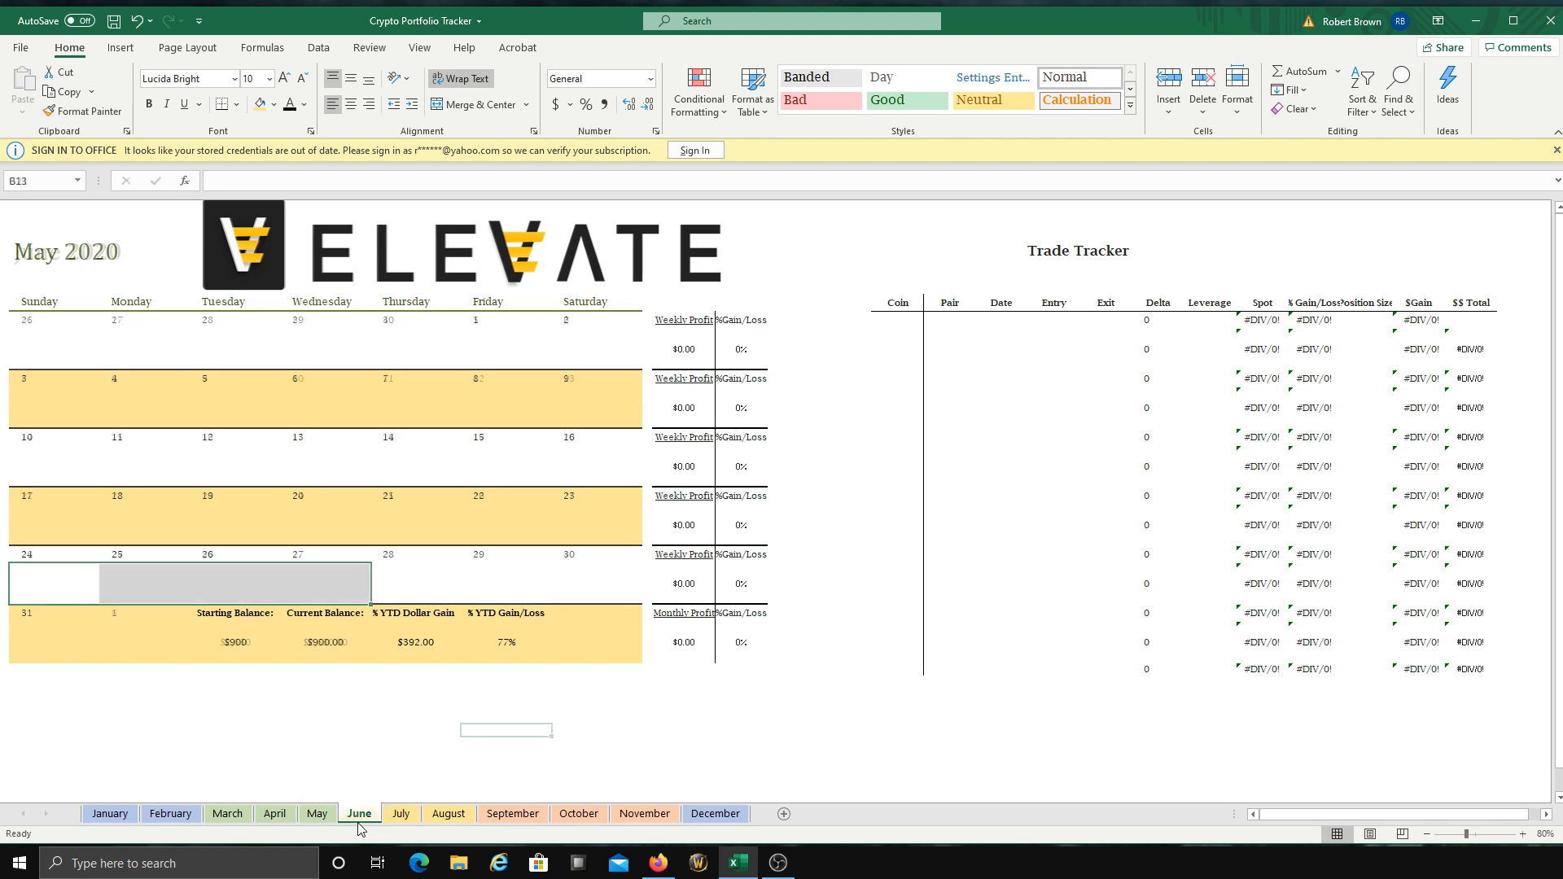
left_click(335, 819)
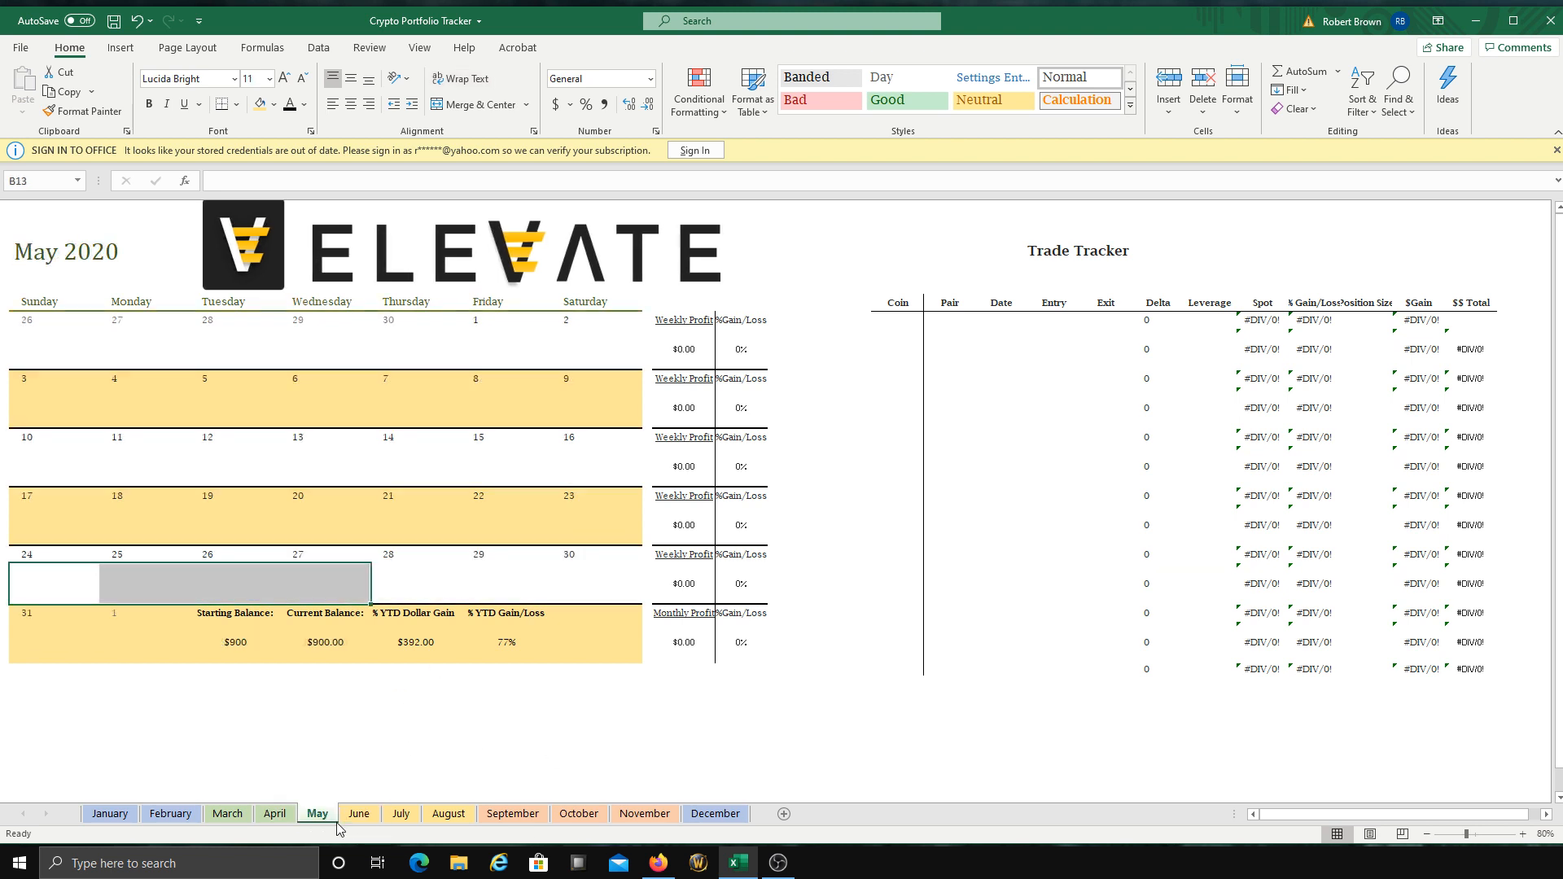
left_click(238, 651)
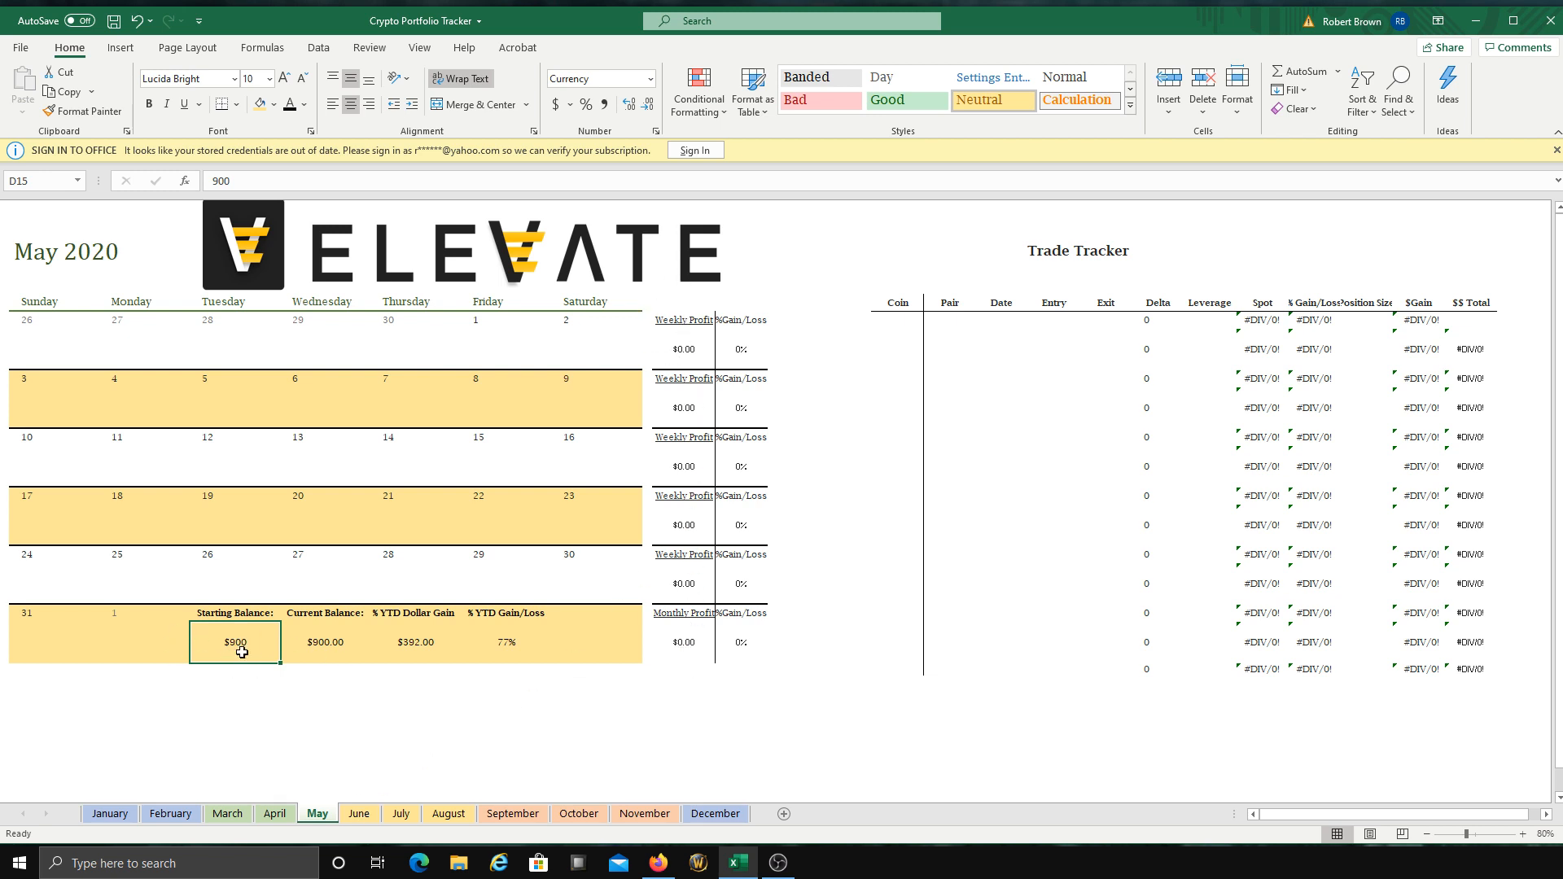
Step: Set June's starting balance to 1500
left_click(358, 814)
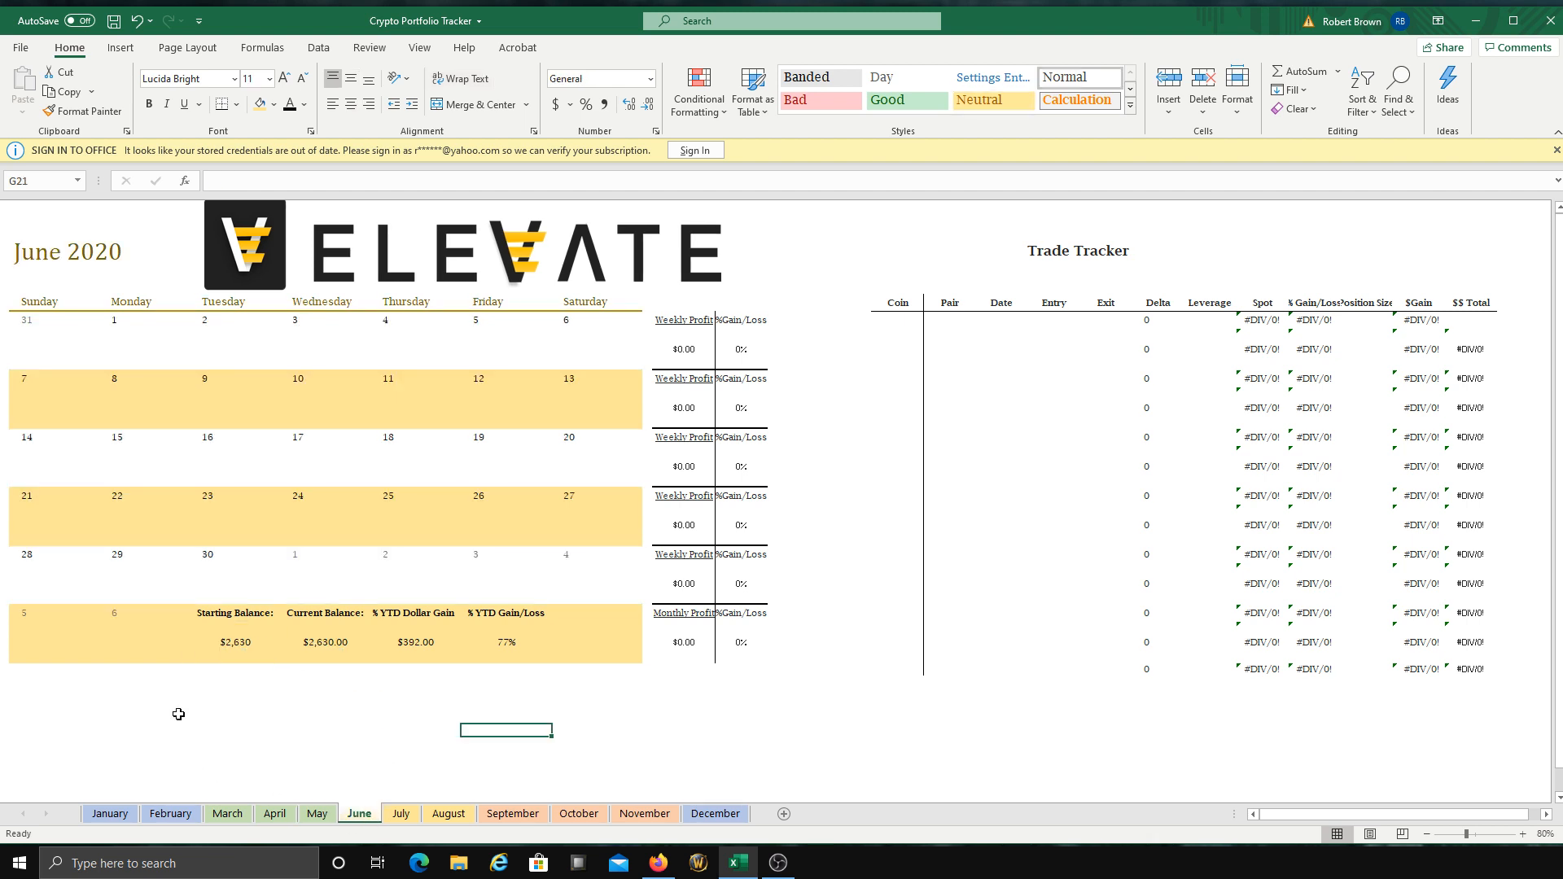
left_click(230, 660)
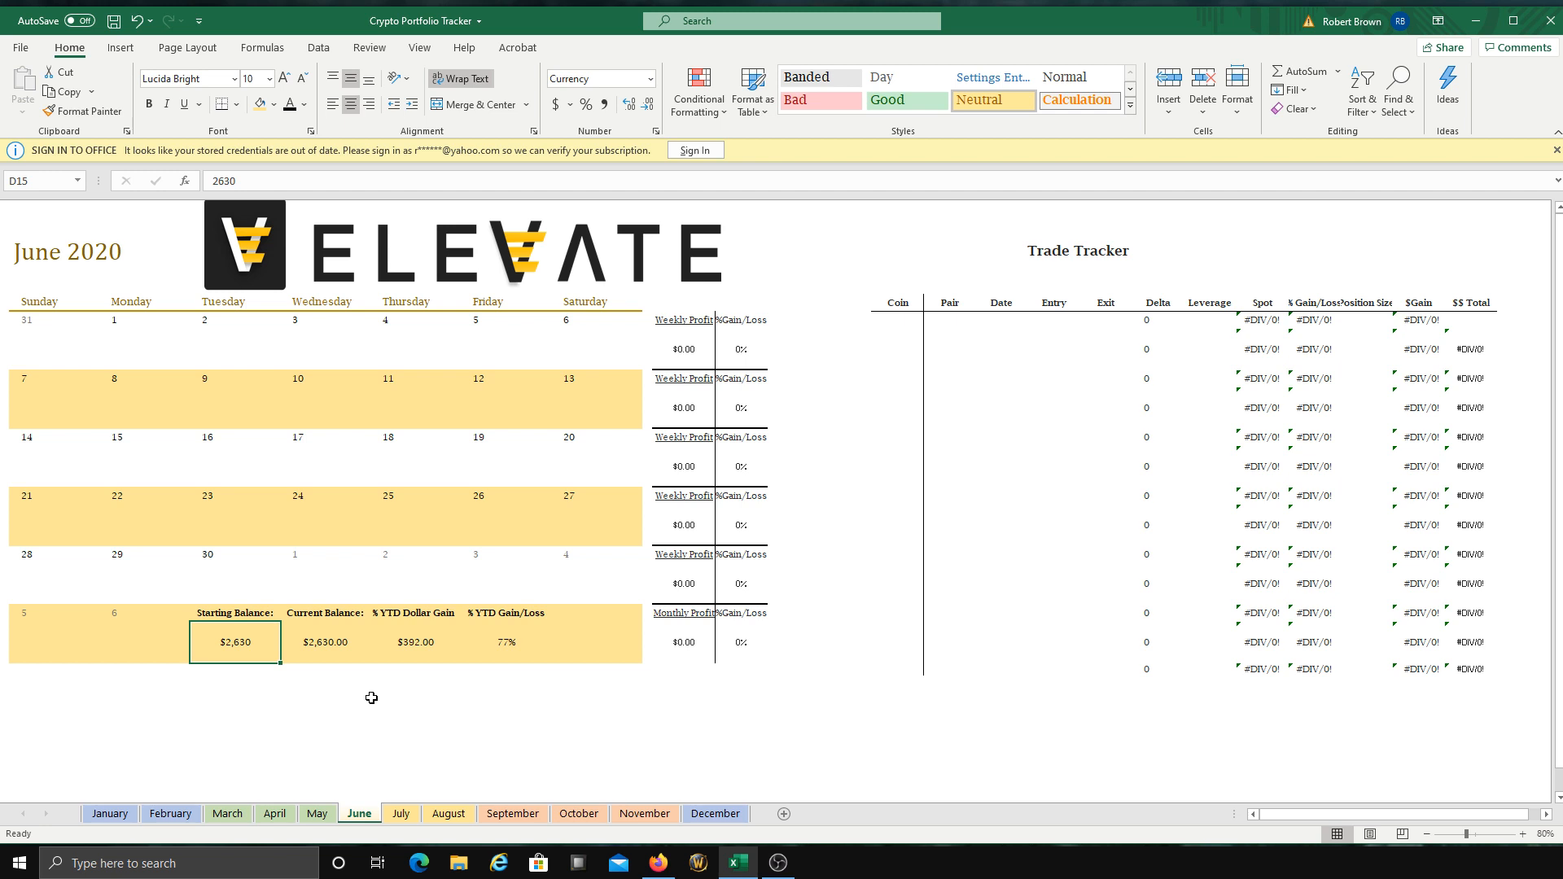
type("1")
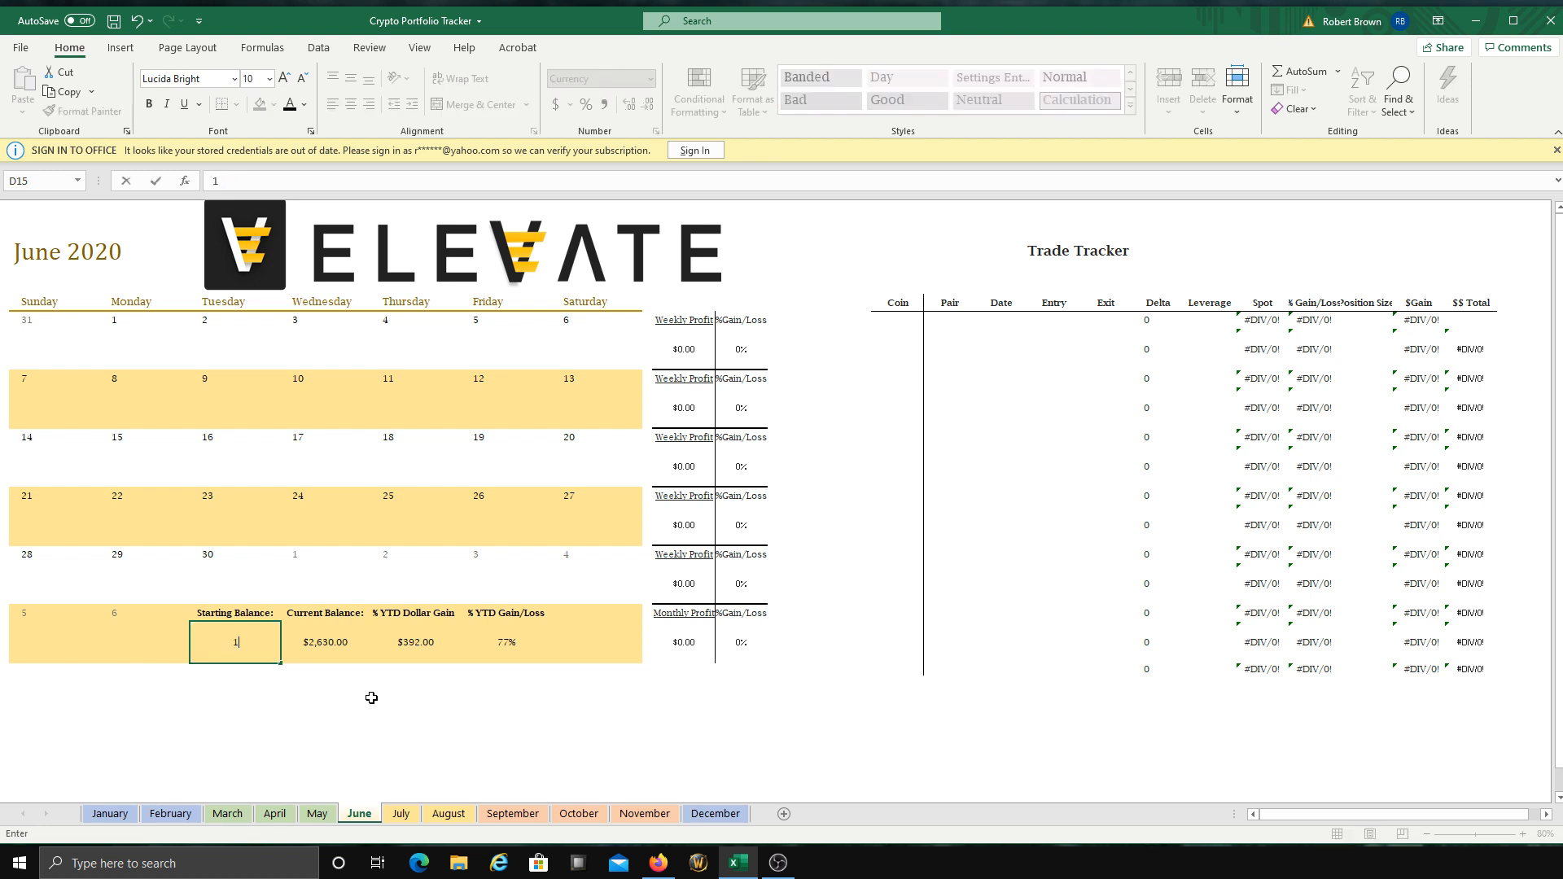
type("500")
left_click(372, 701)
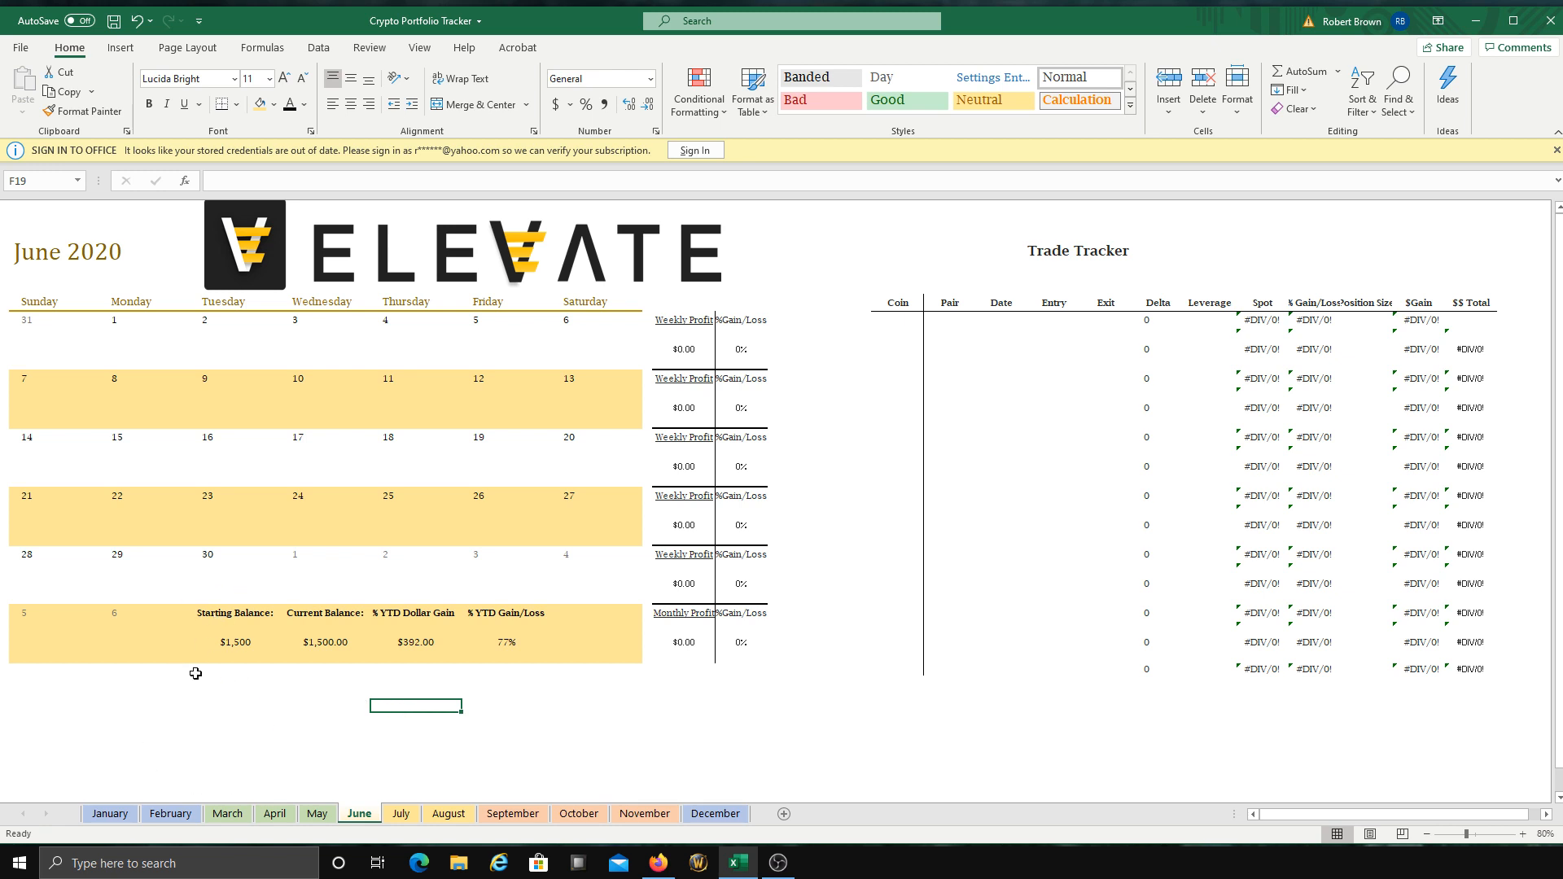
Step: Enter daily profits of 77 for June 9, 300 for June 10 and 450 for June 17
left_click(397, 819)
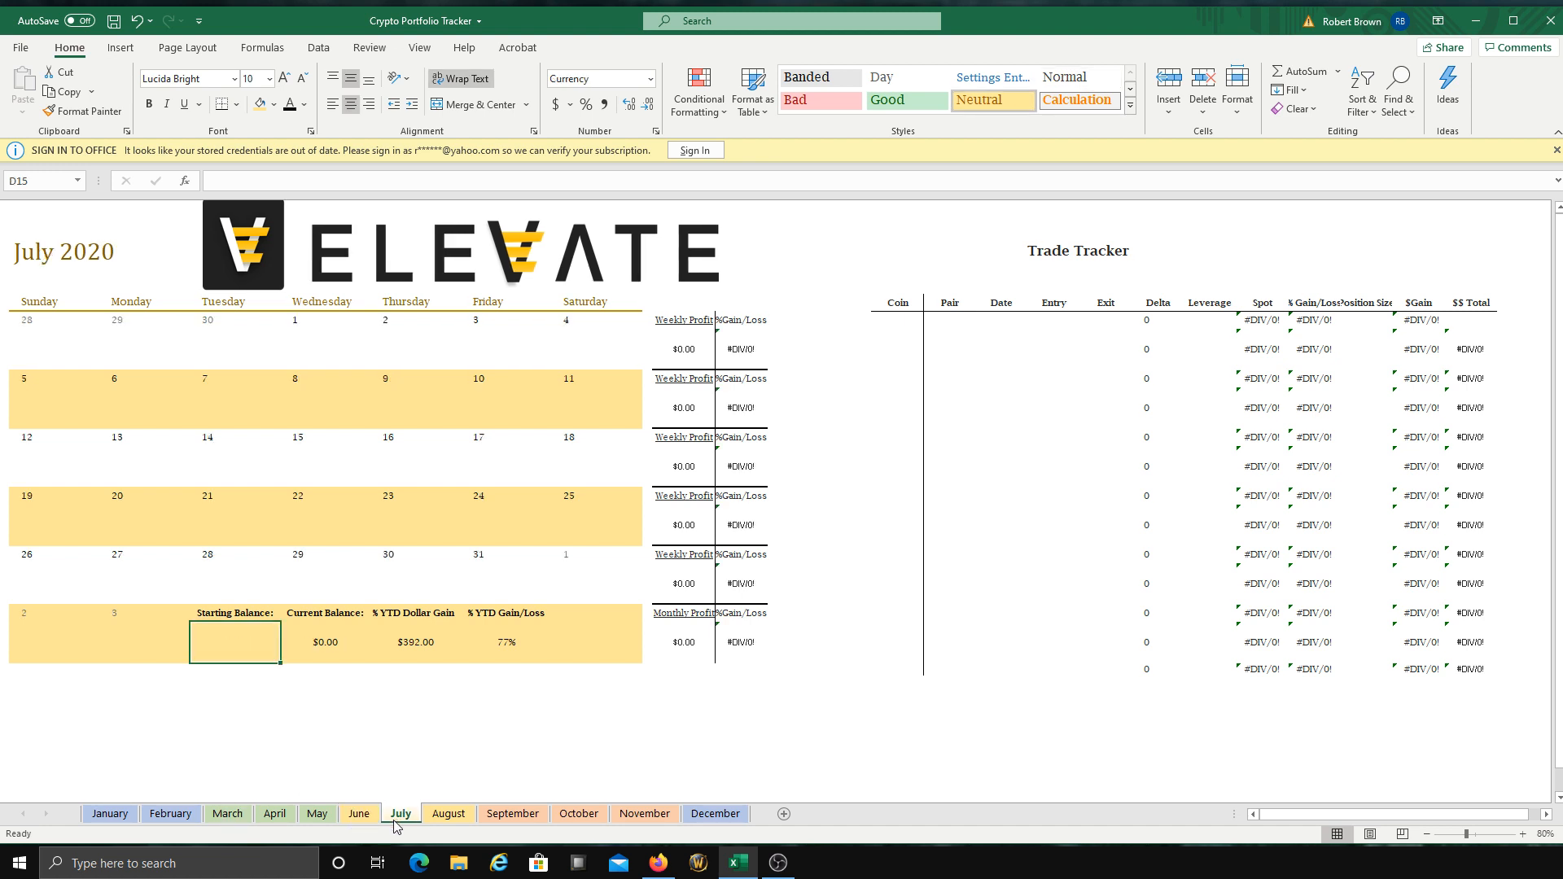
left_click(354, 813)
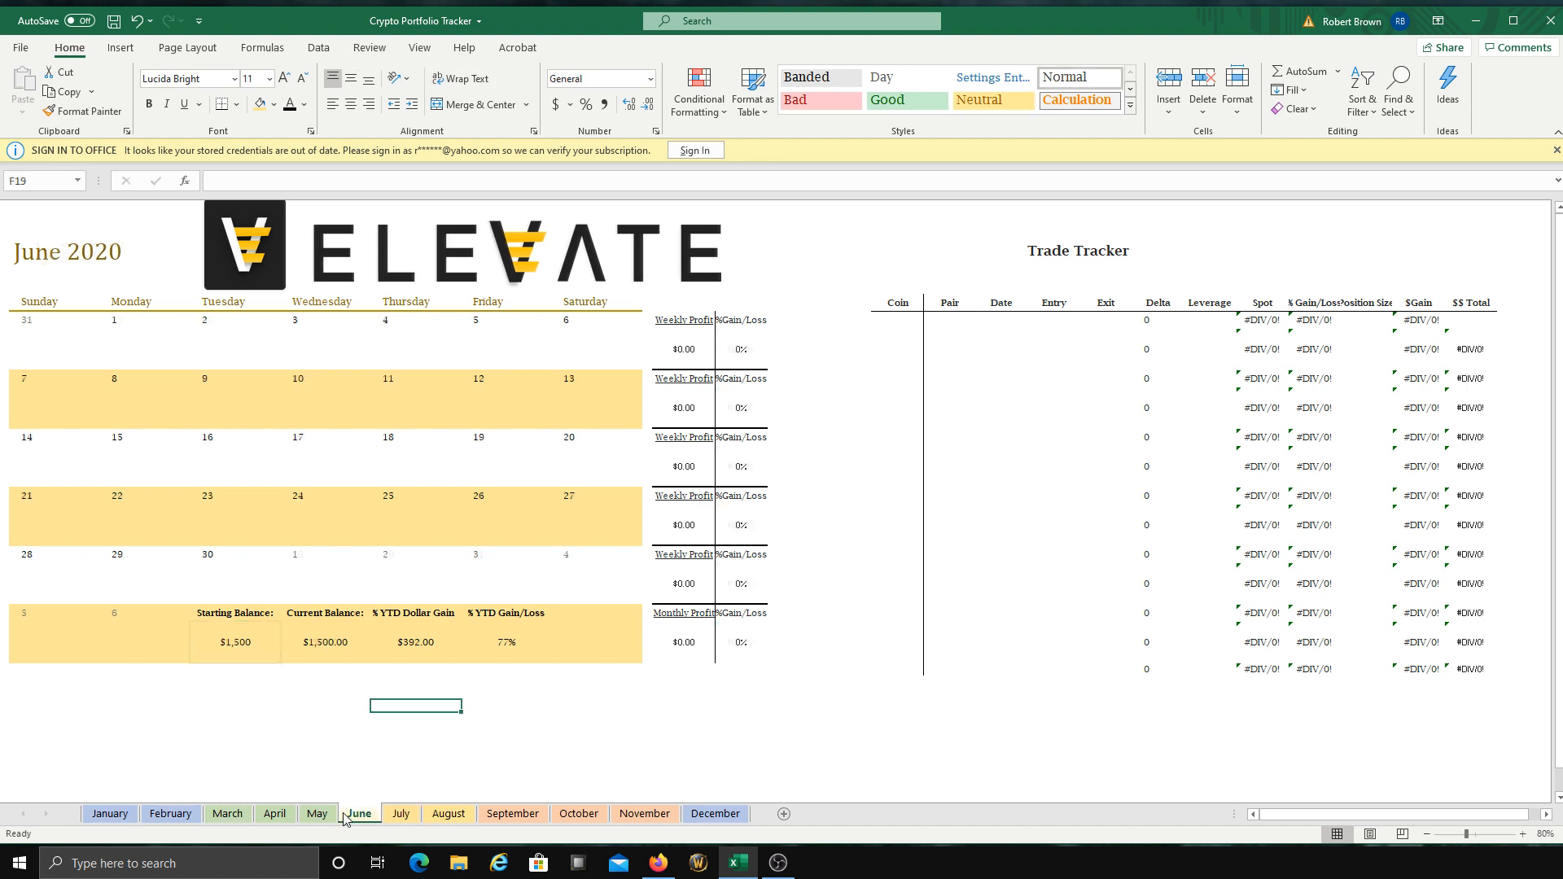
left_click(246, 421)
type("7648")
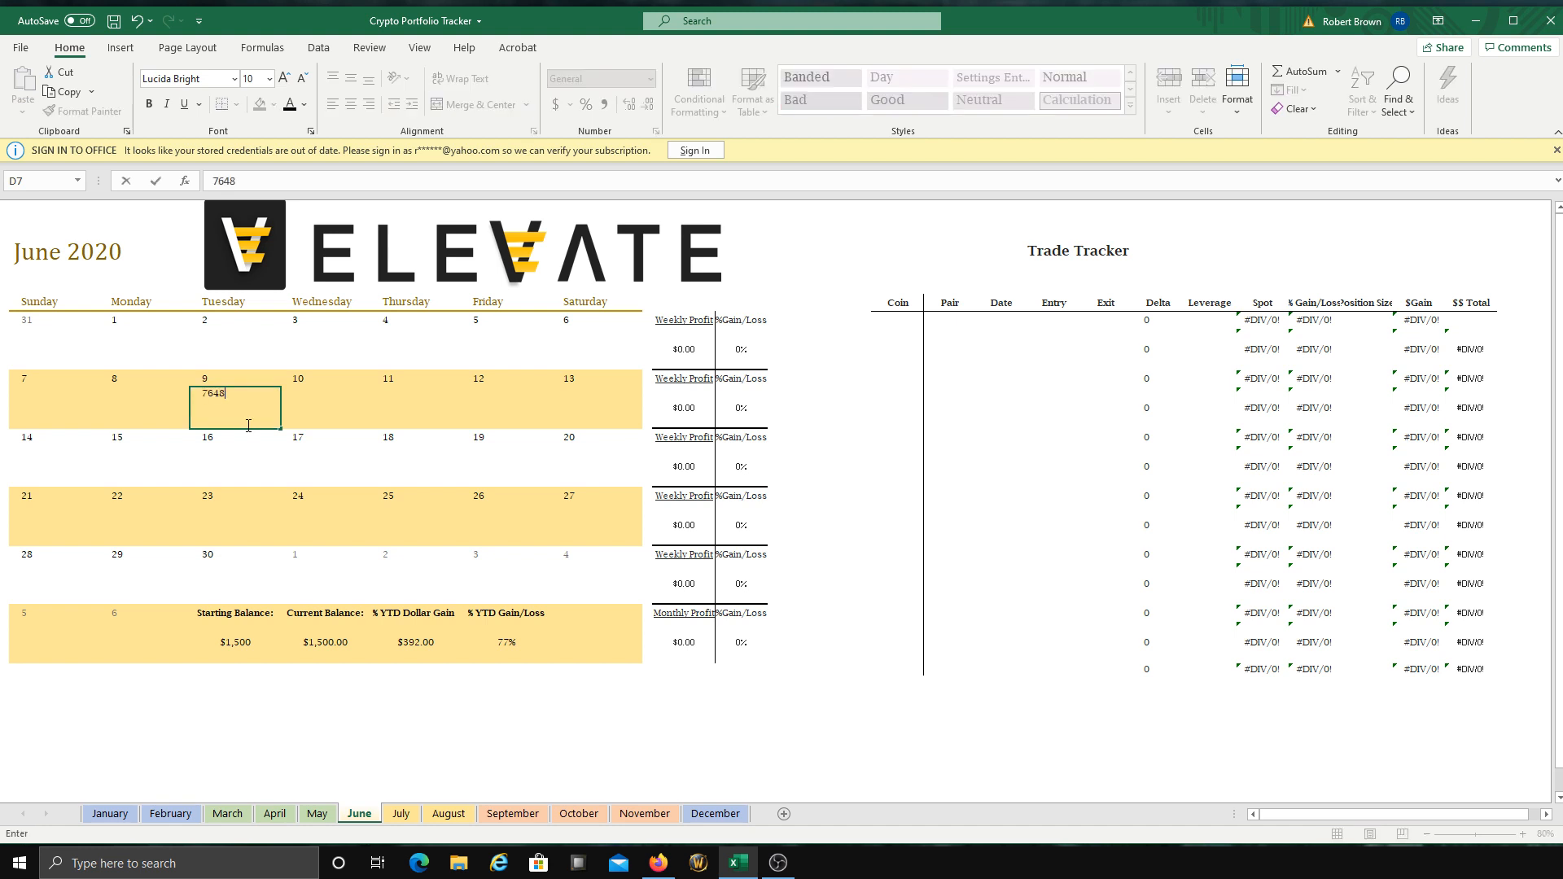
type("77")
left_click(324, 458)
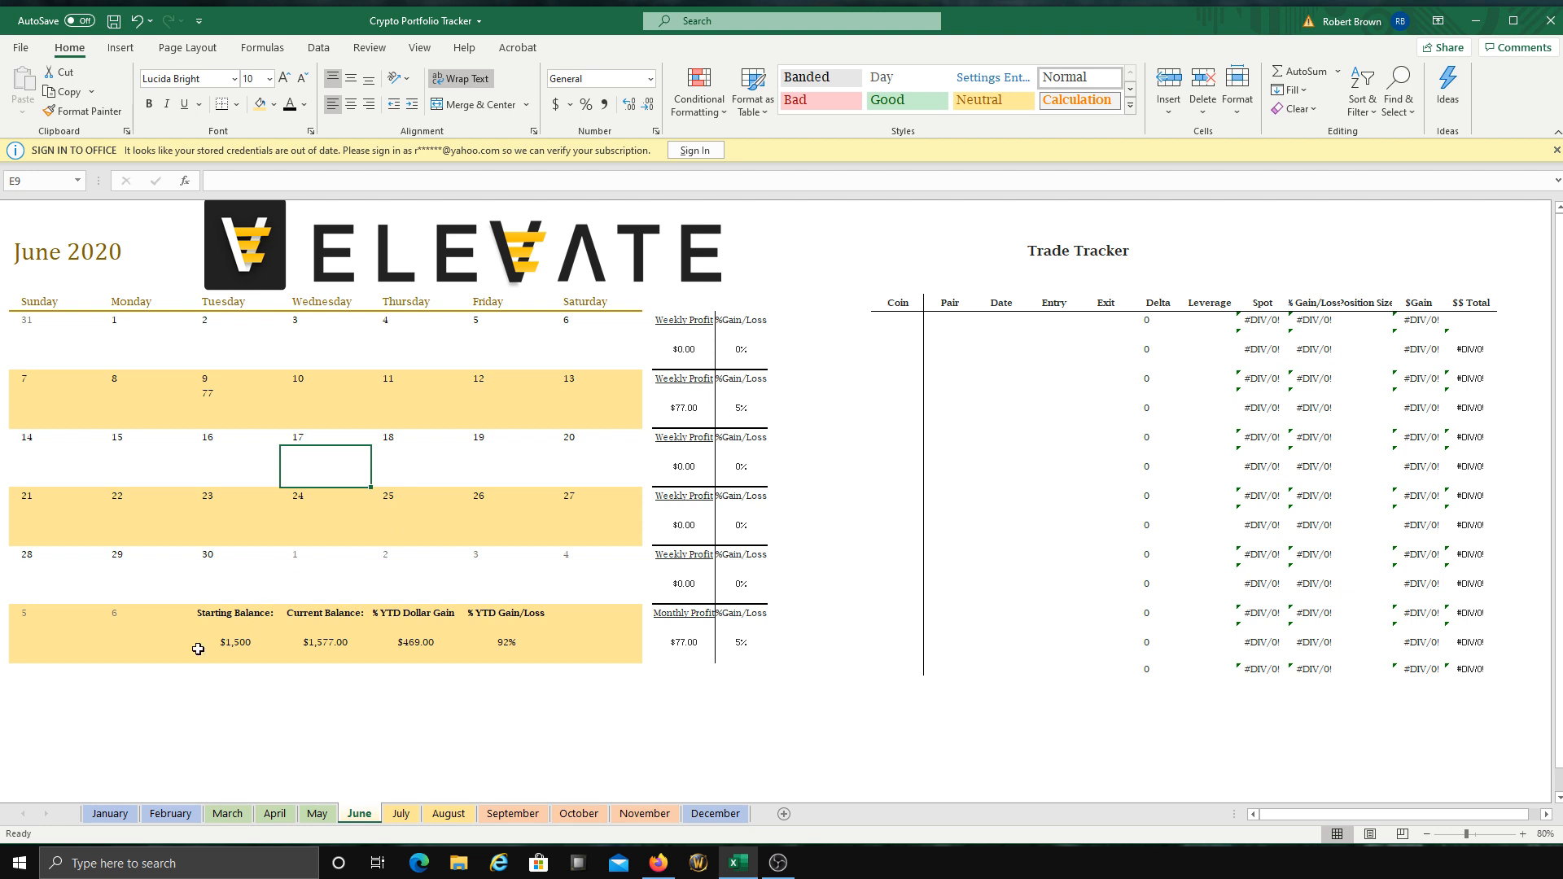
left_click(330, 405)
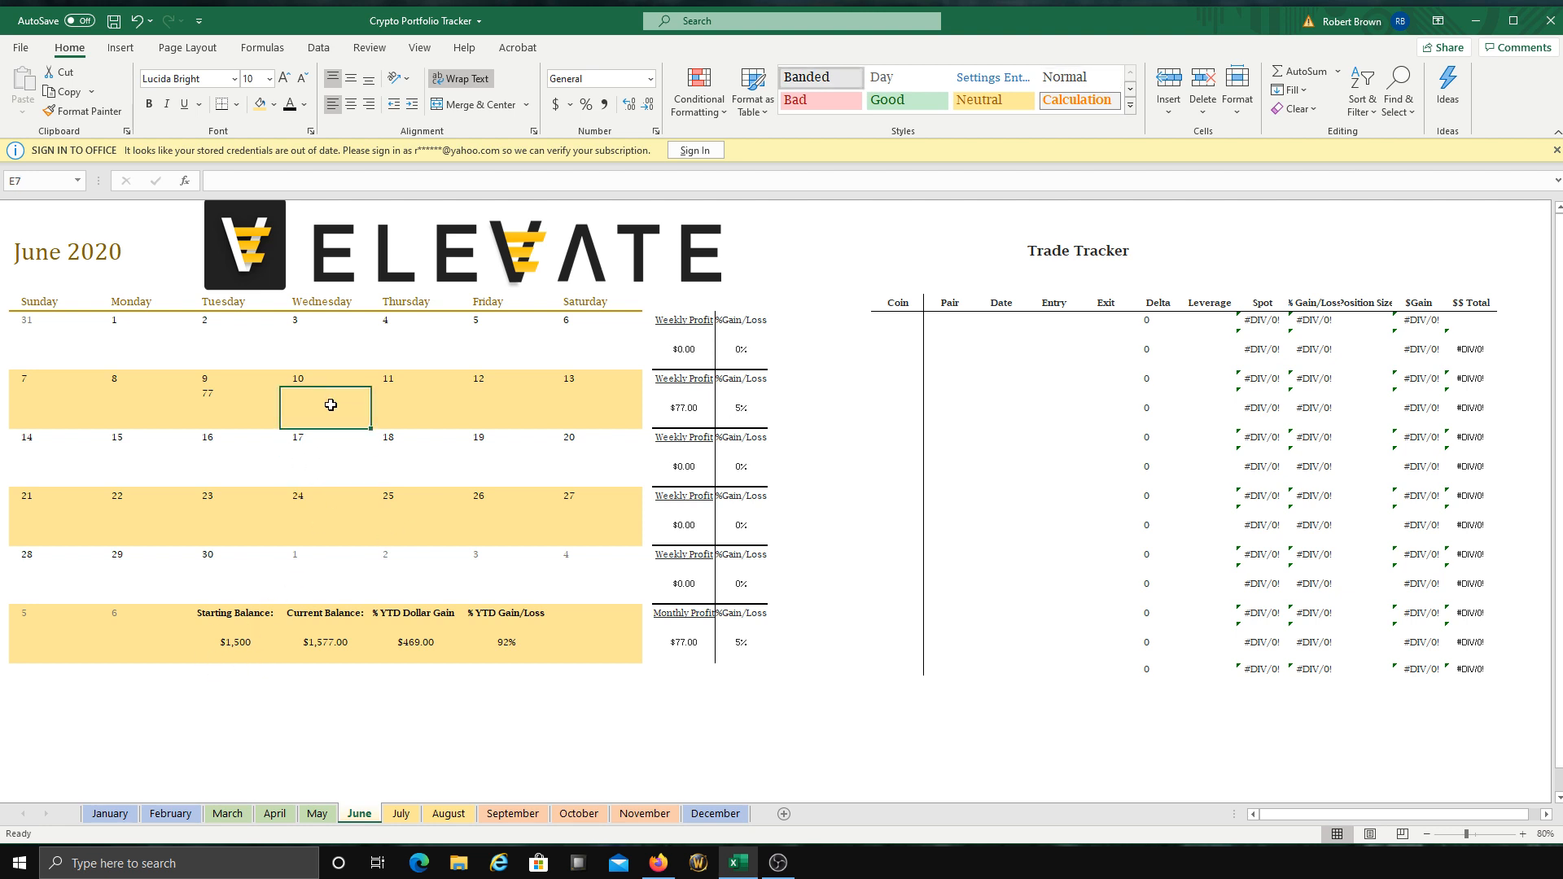
type("300")
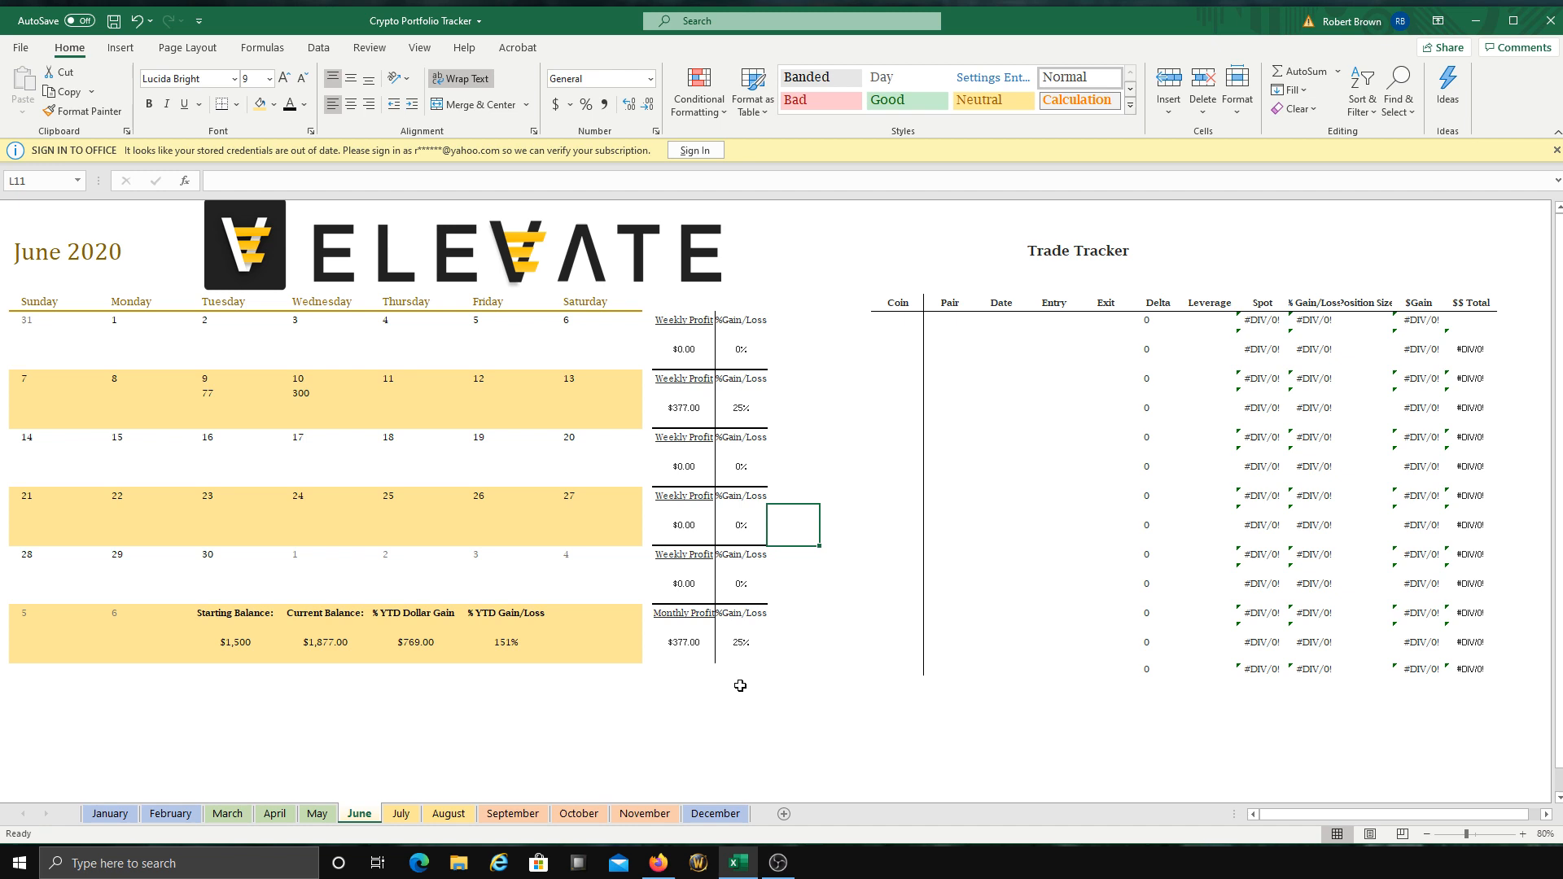
left_click(339, 461)
type("450")
left_click(803, 540)
left_click(317, 414)
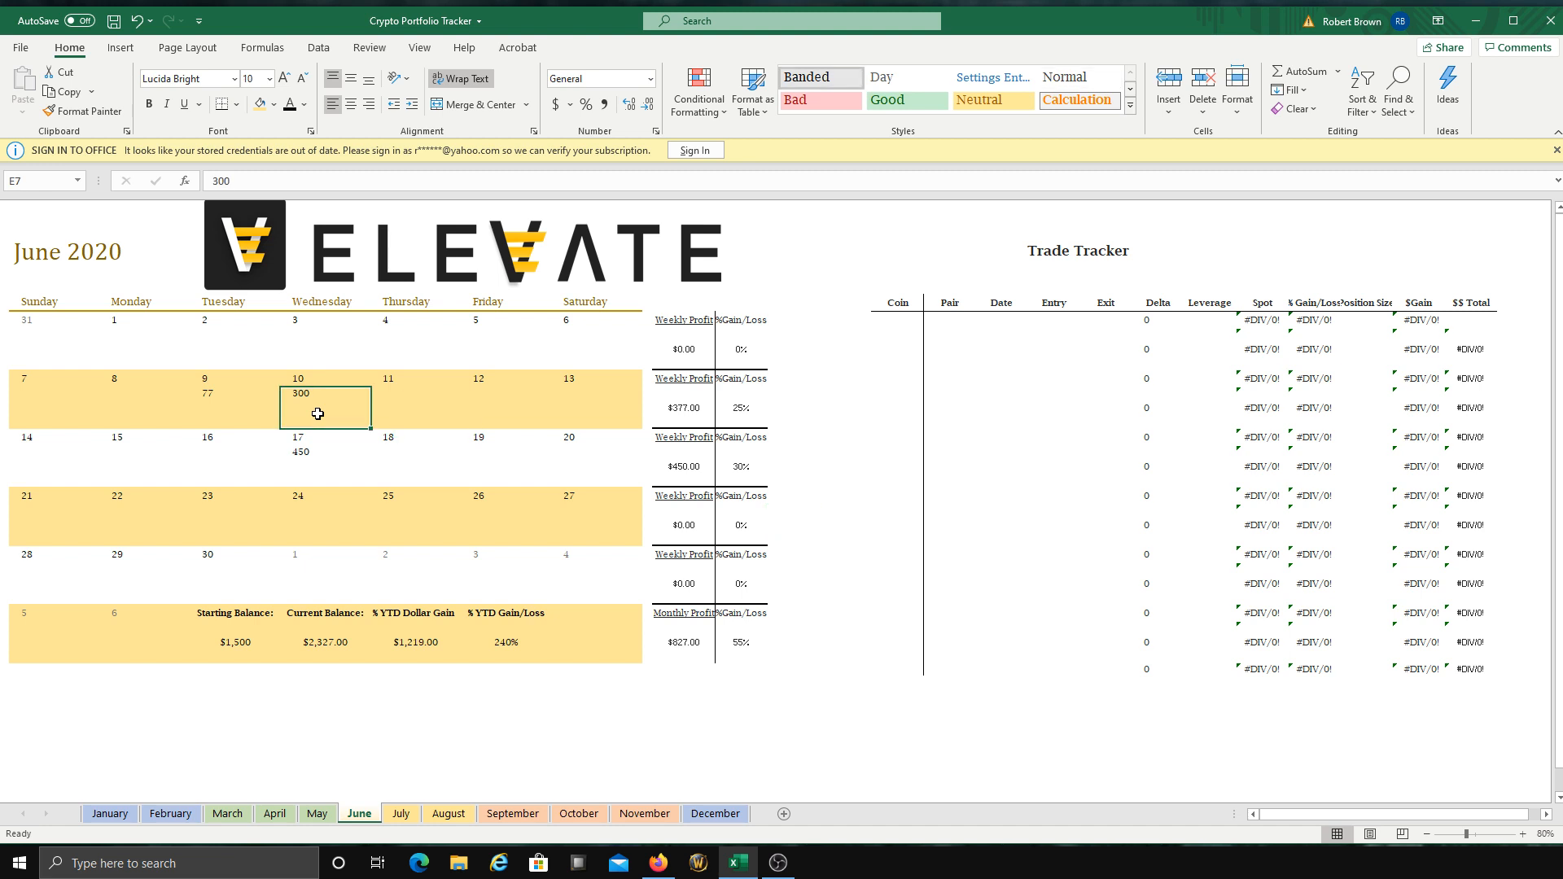
Step: Clear the June 10 and June 17 daily profits and June's starting balance
key("Delete")
left_click(301, 462)
key("Delete")
left_click(493, 754)
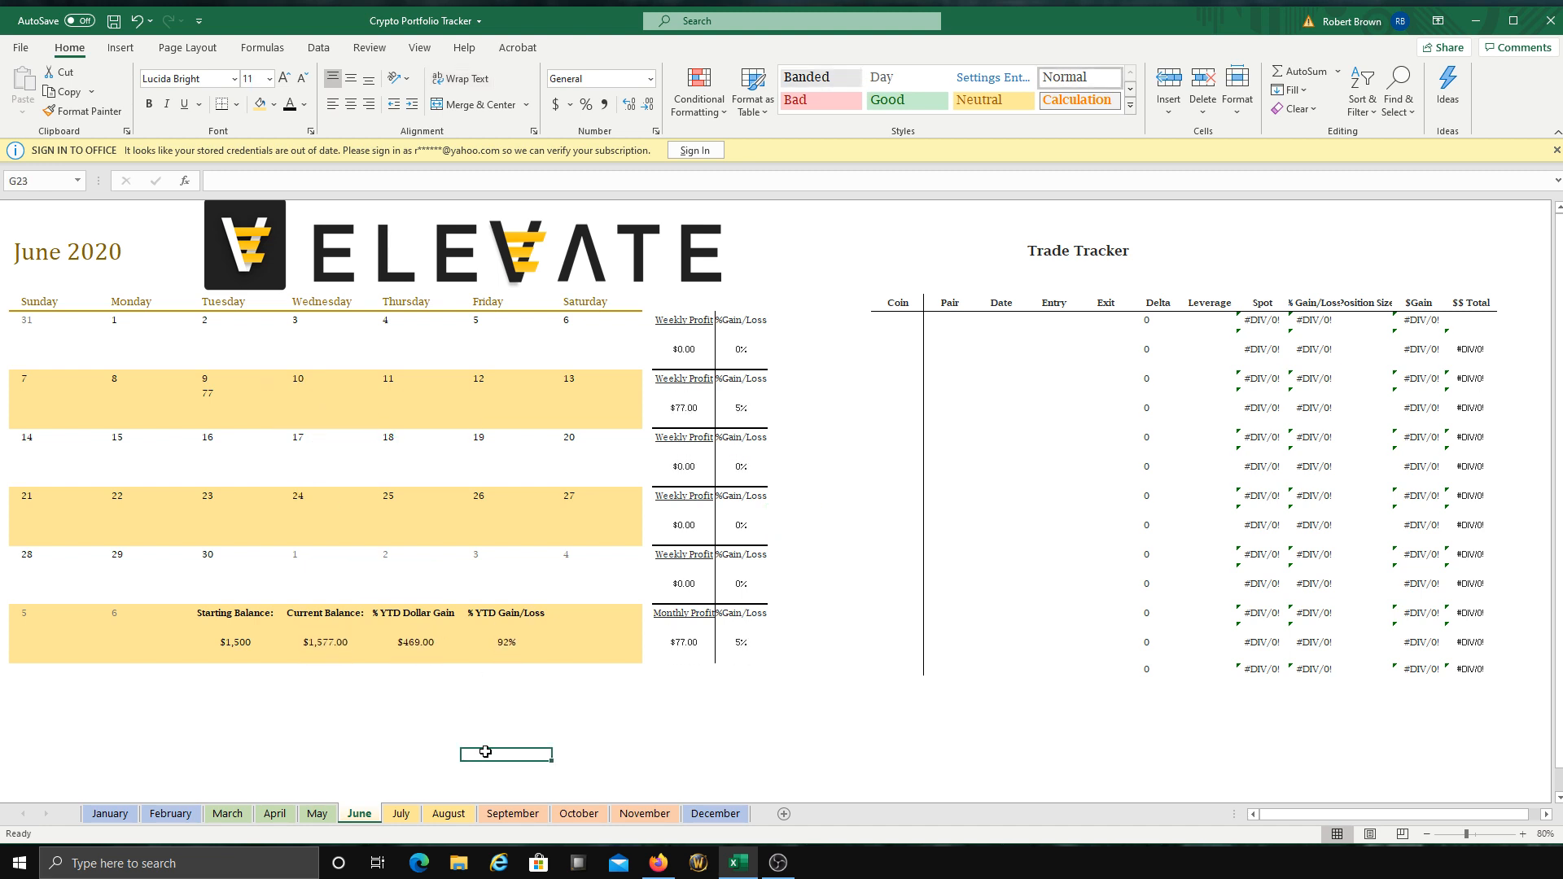
left_click(214, 640)
key("Delete")
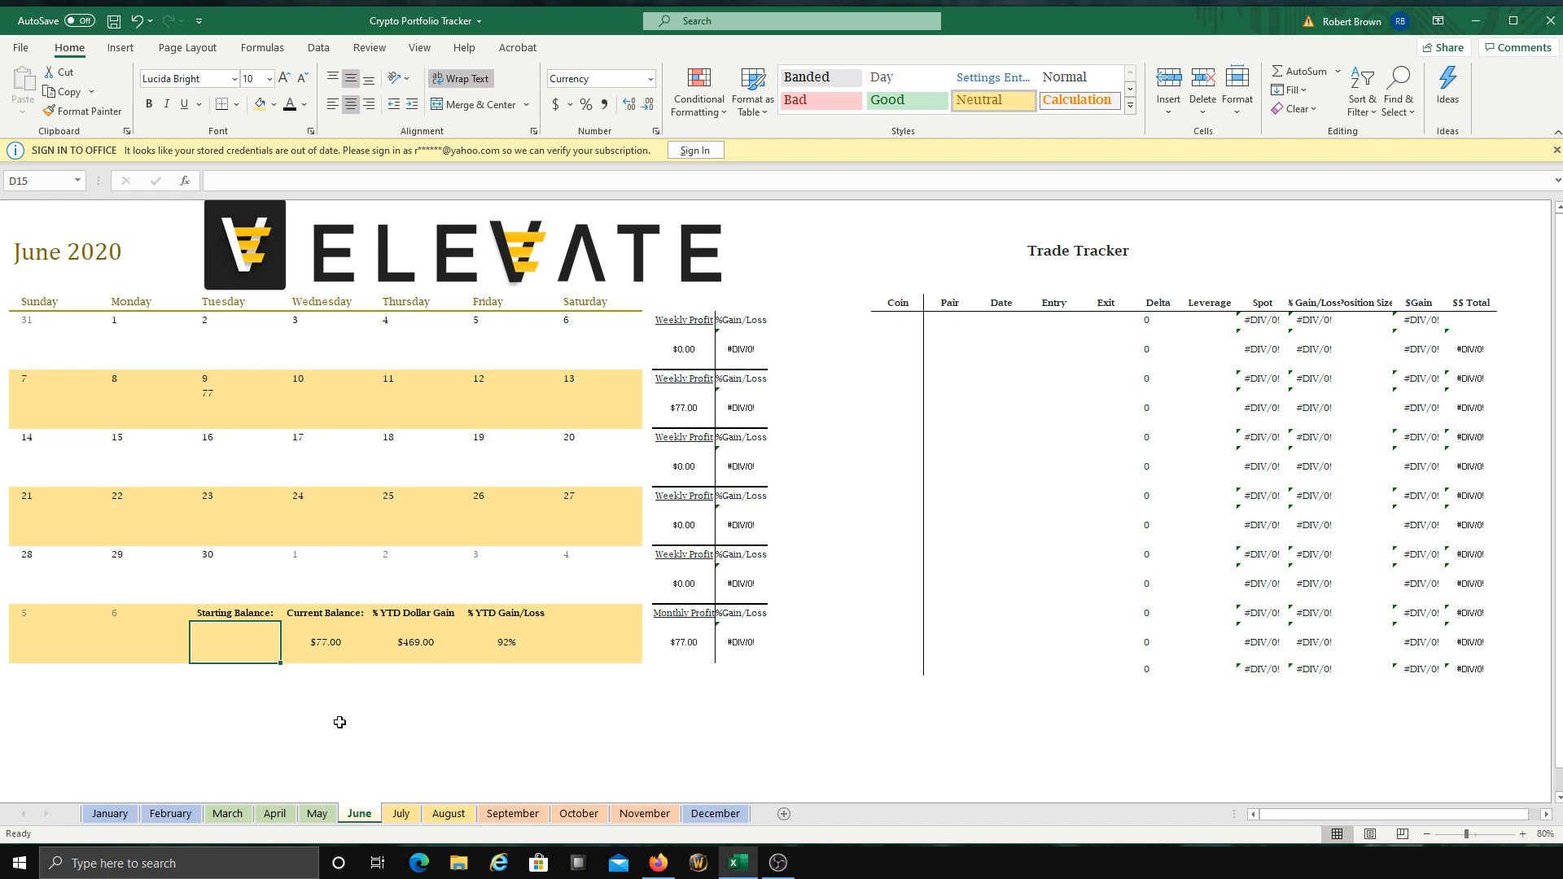
Step: Examine April's daily profits, starting balance, YTD gain/loss and the formulas behind its monthly profit and percentage
left_click(318, 814)
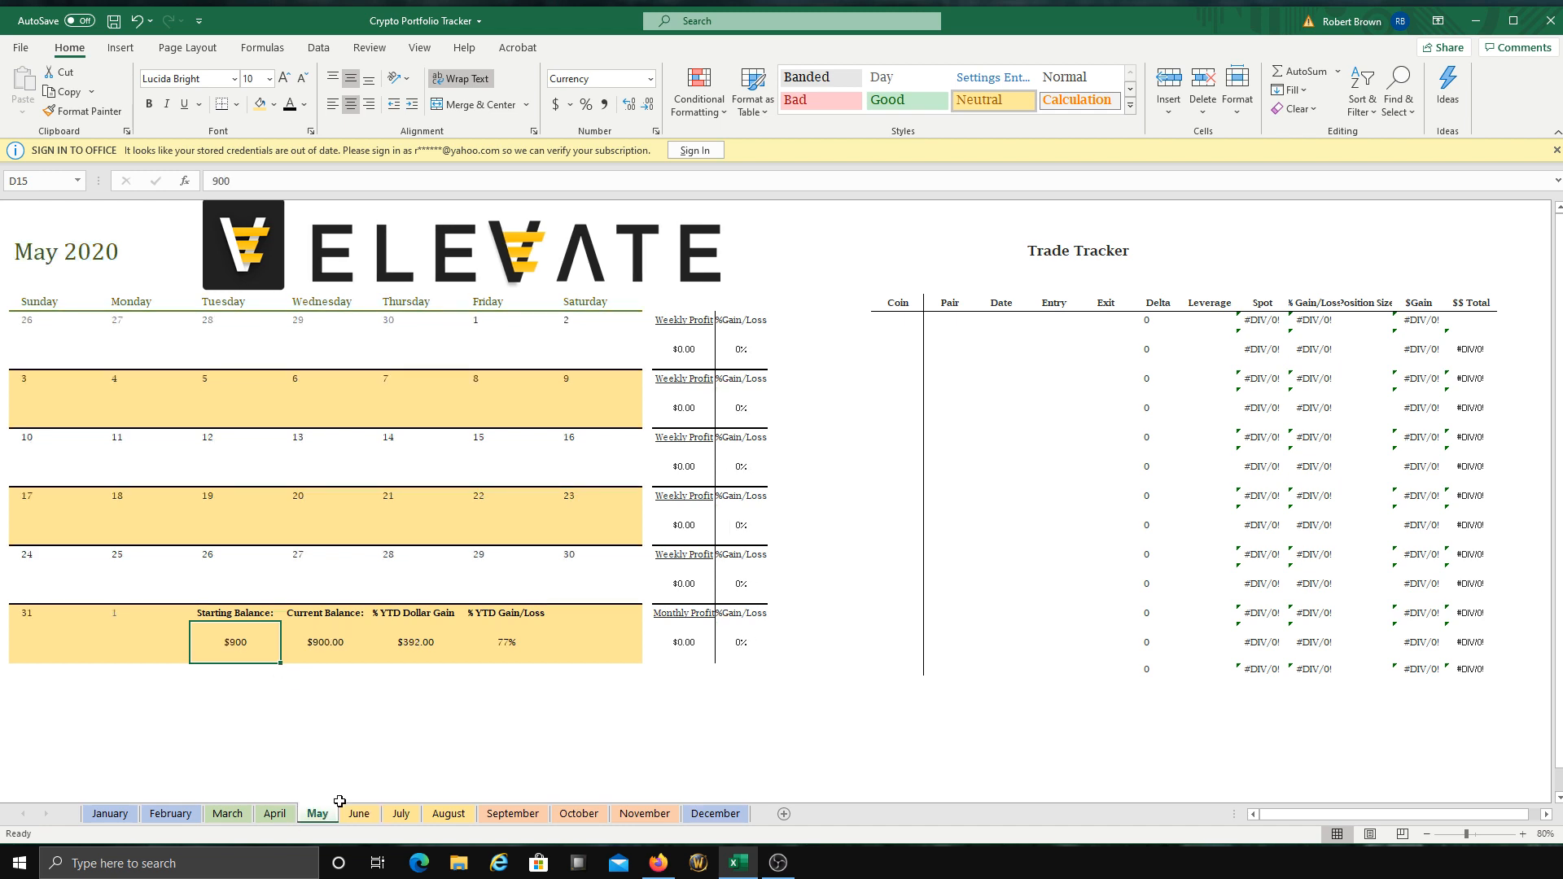
left_click(274, 814)
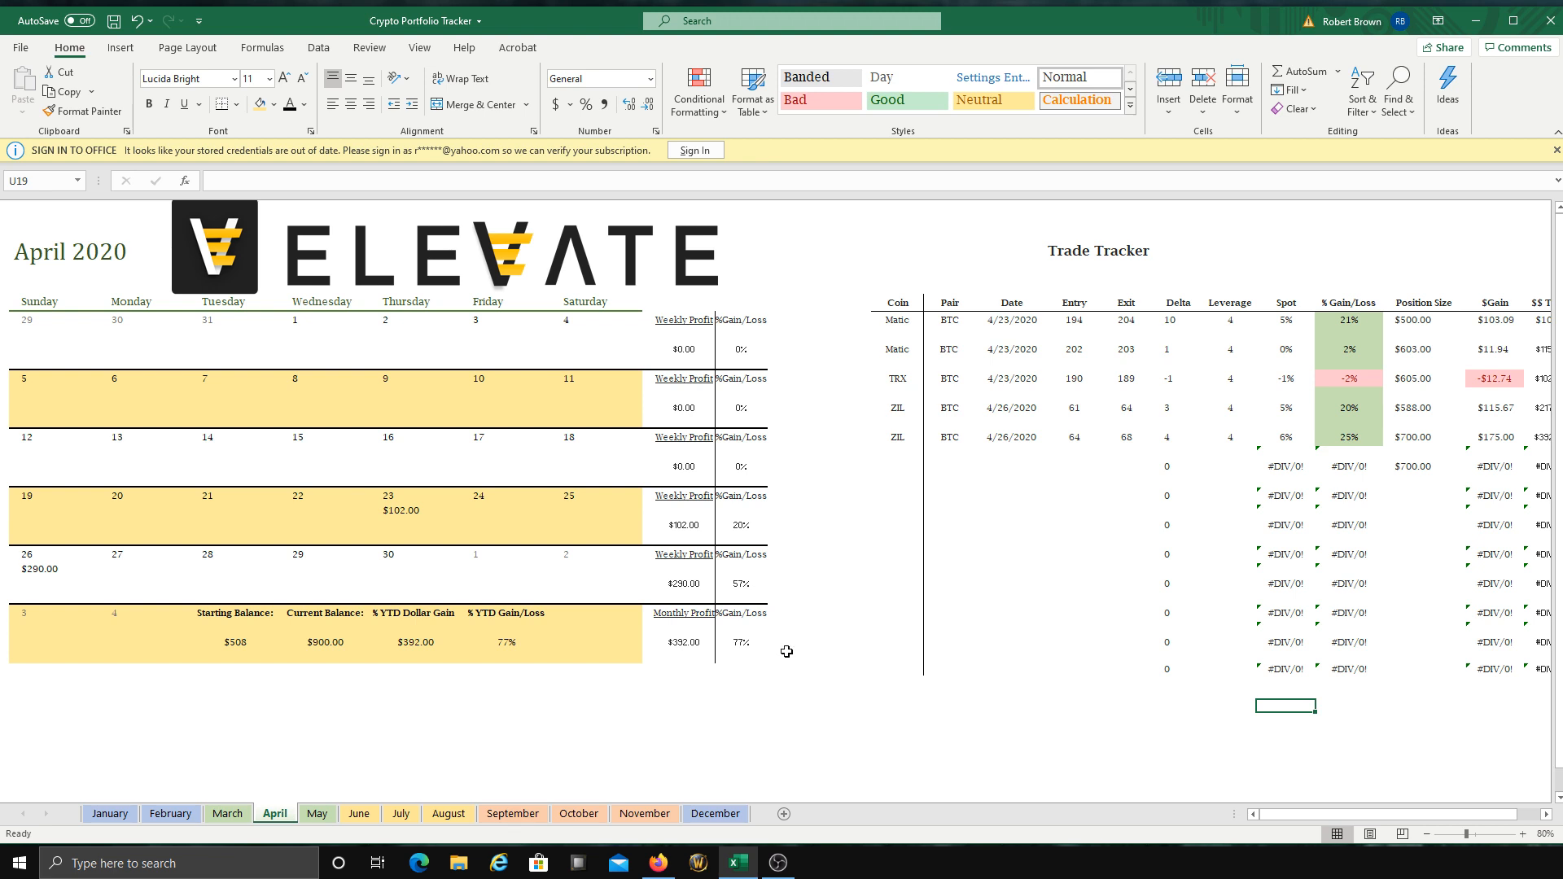
left_click(727, 639)
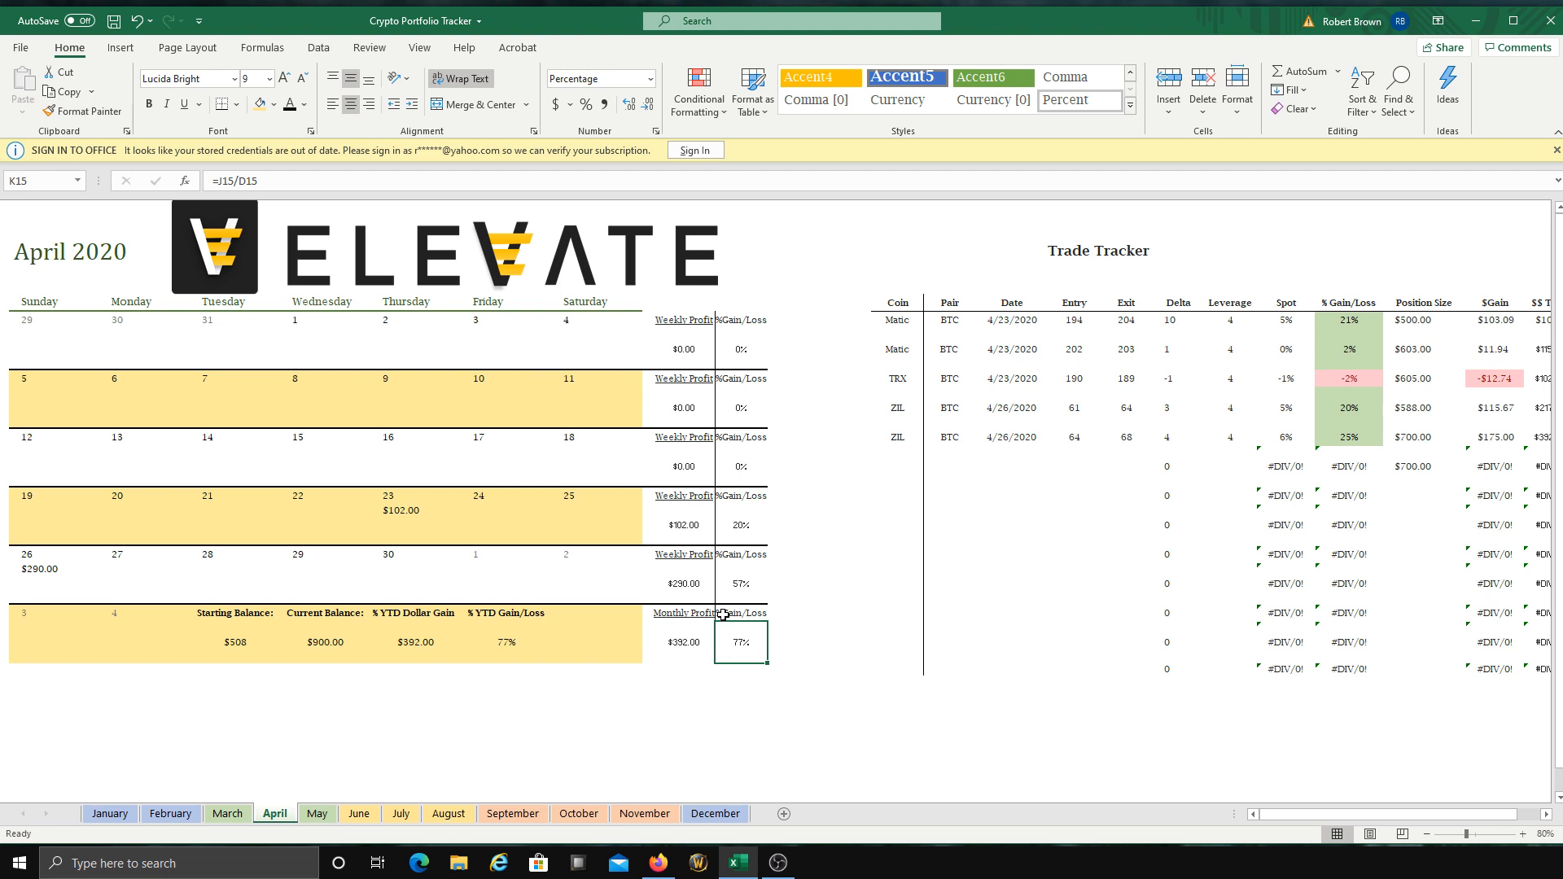
left_click(500, 639)
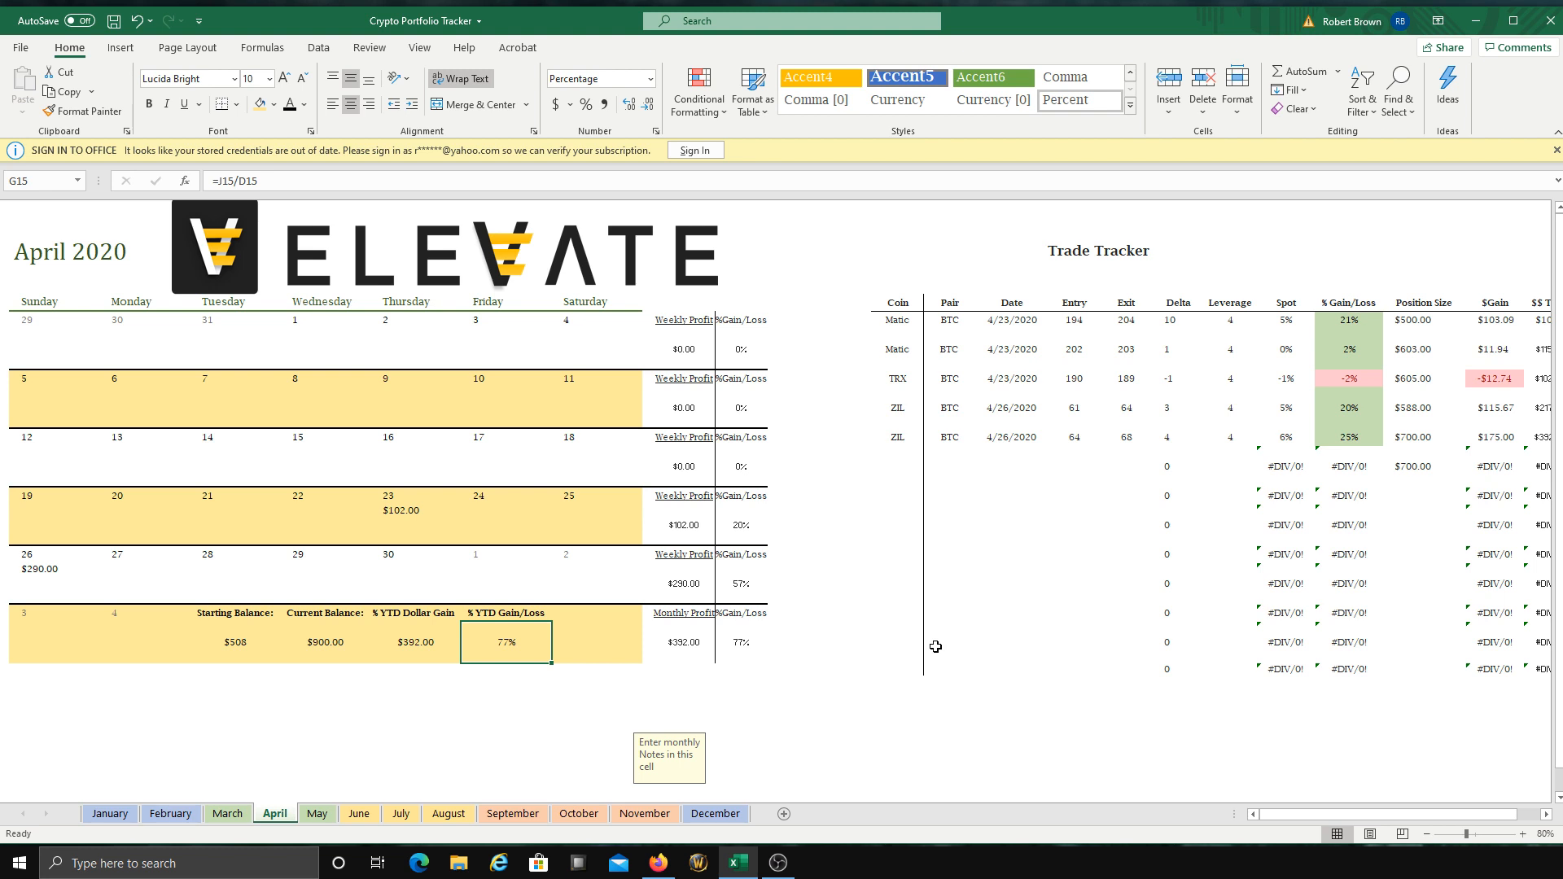
left_click_drag(166, 640, 636, 643)
left_click(653, 750)
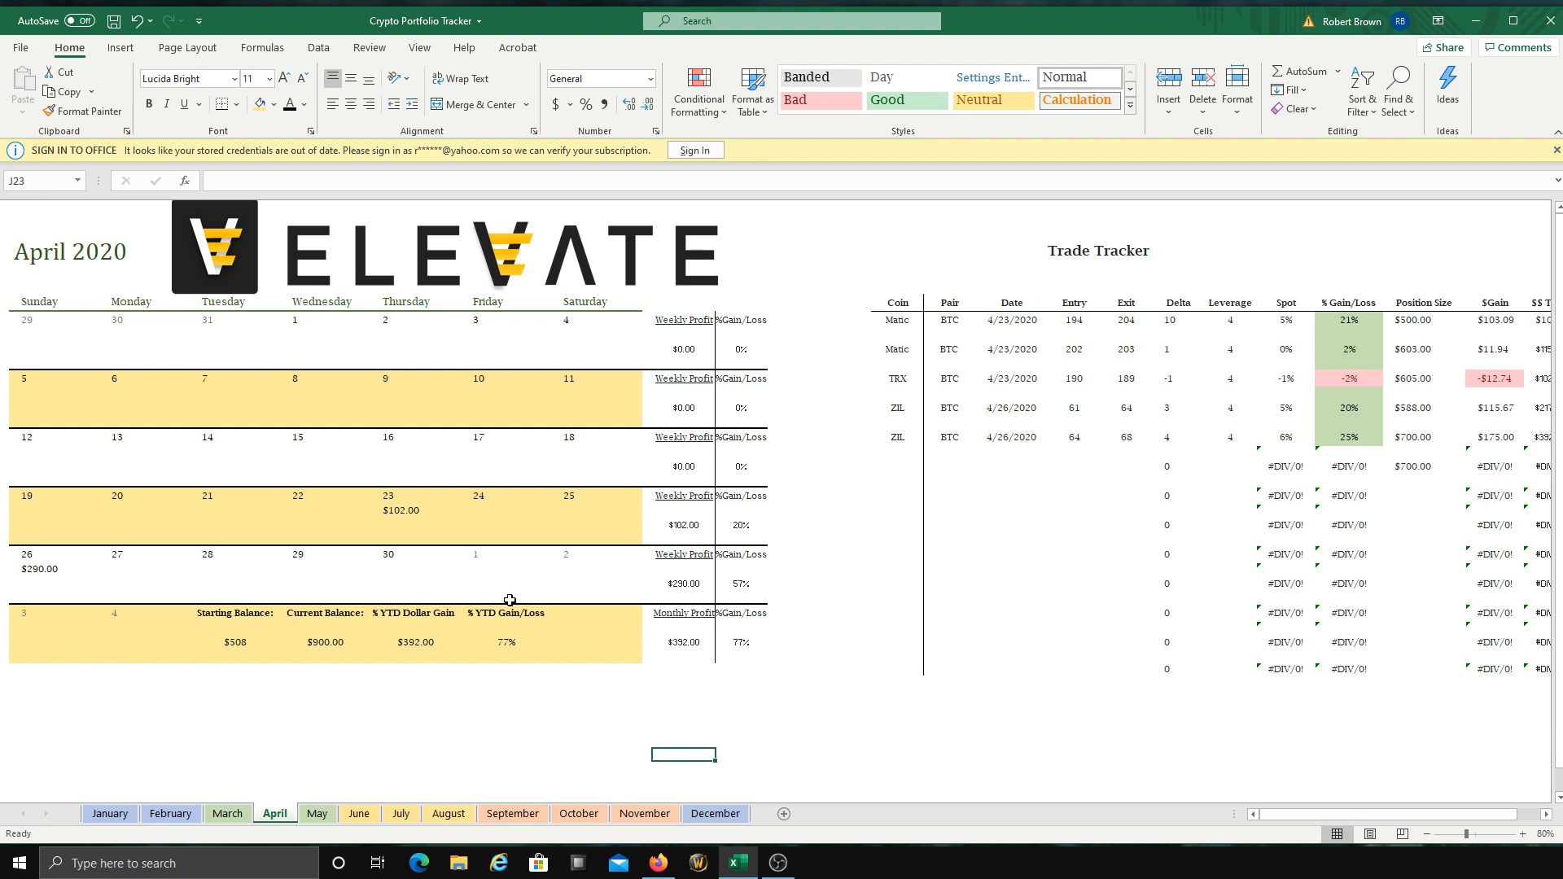
left_click(408, 527)
left_click(494, 500)
left_click(584, 509)
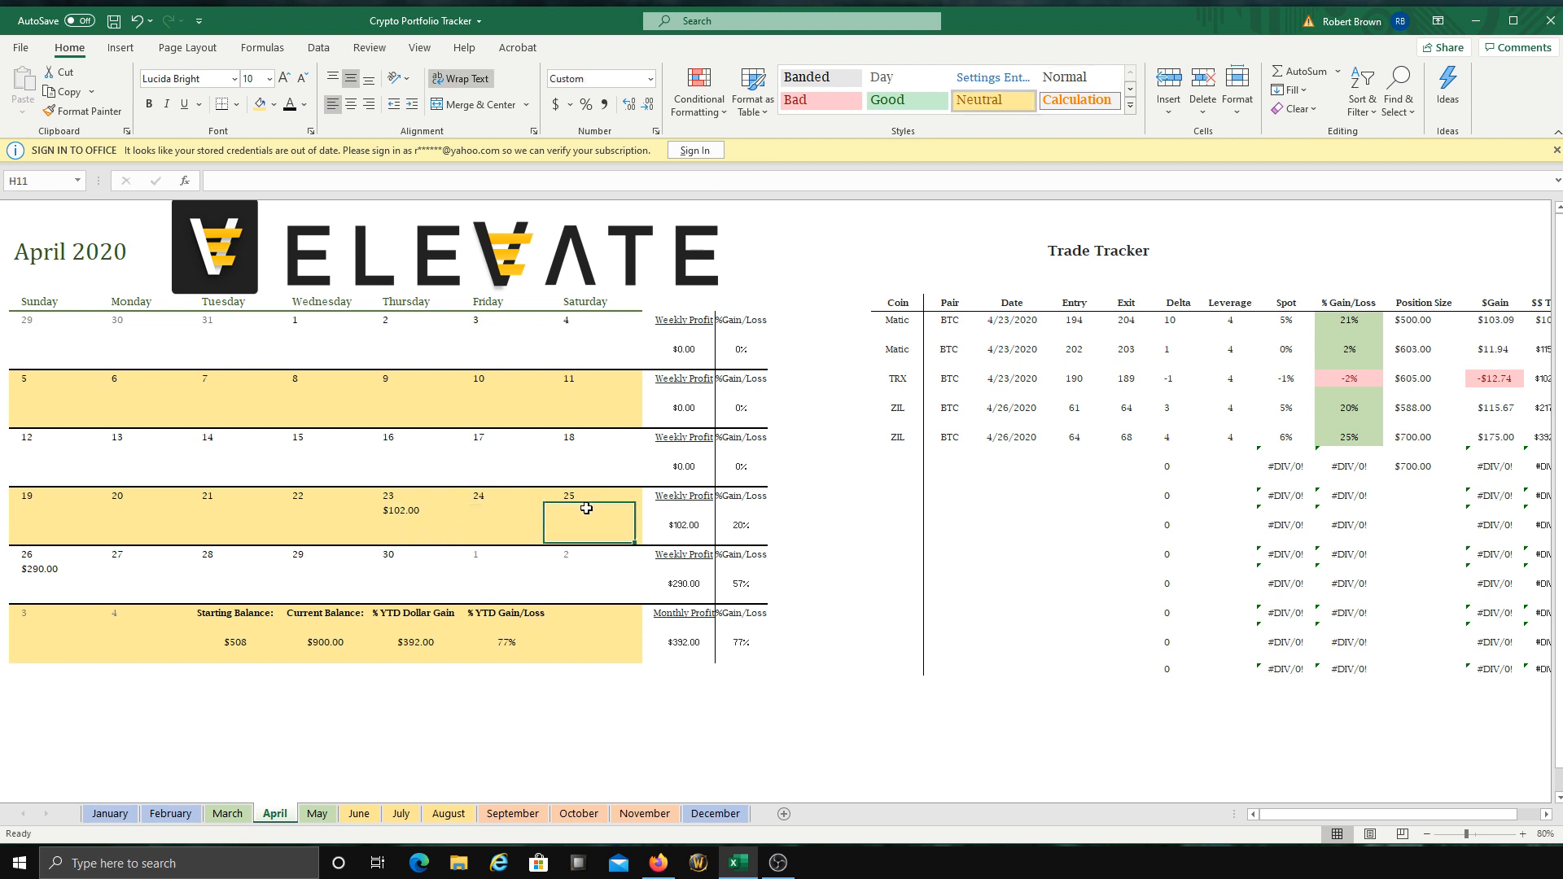
left_click(68, 591)
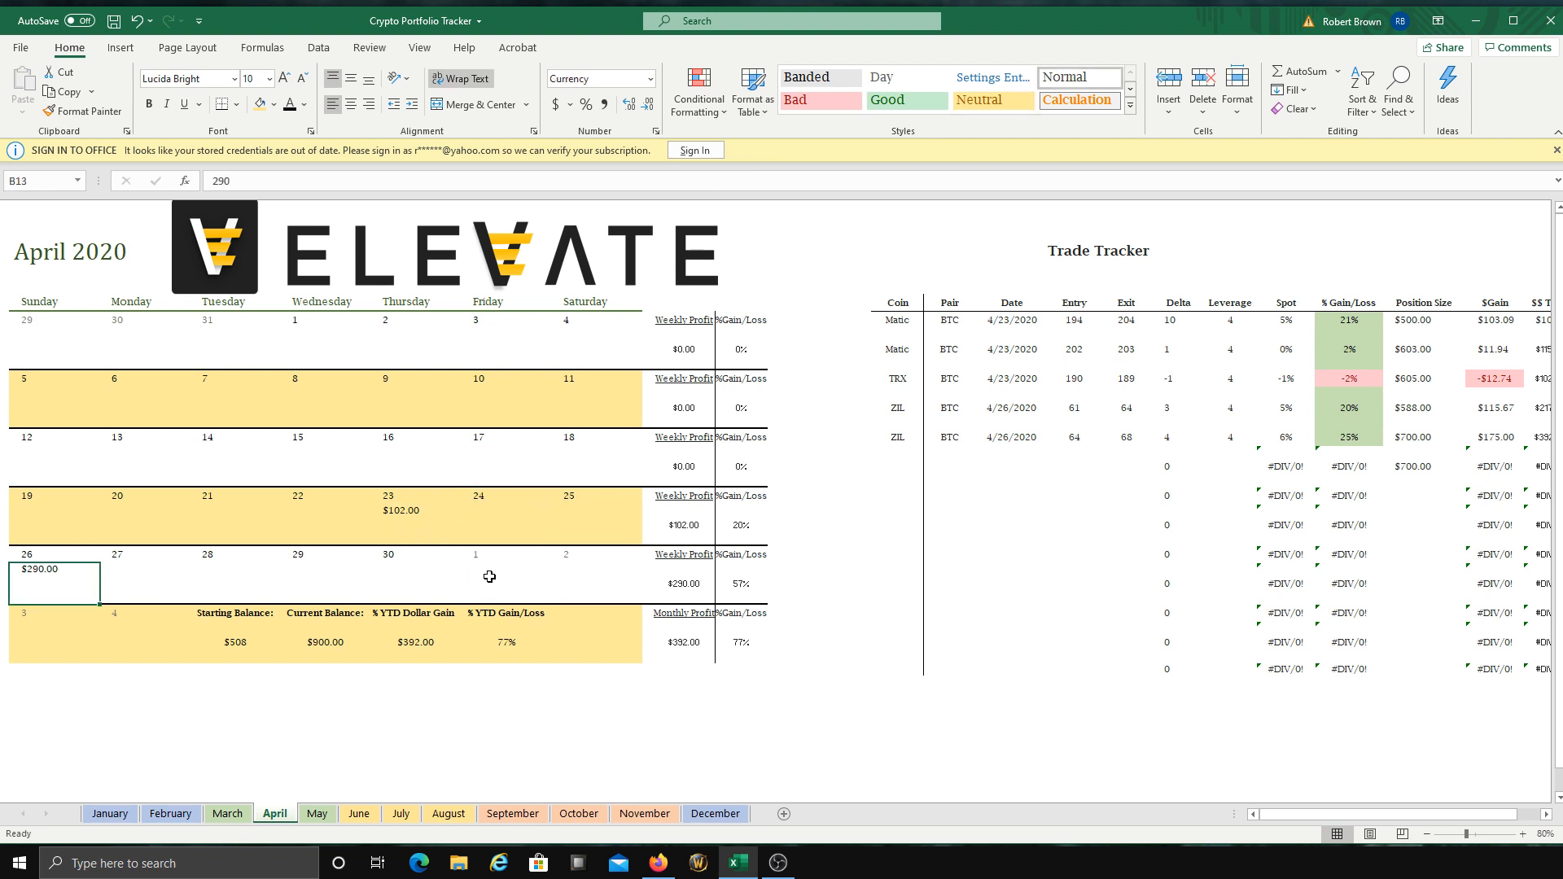
left_click(743, 656)
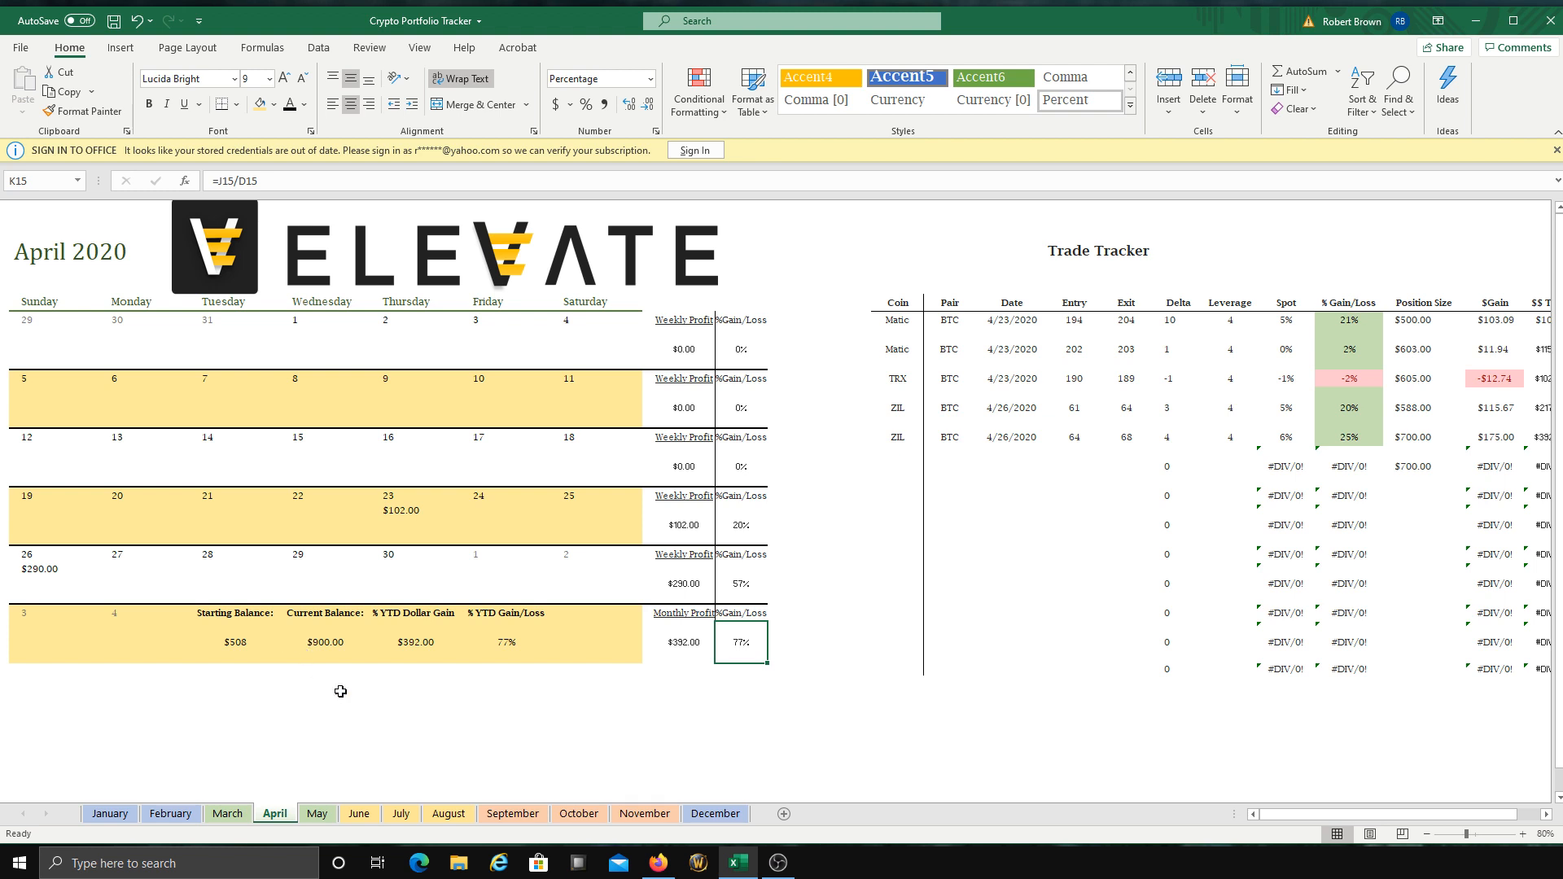
left_click(690, 646)
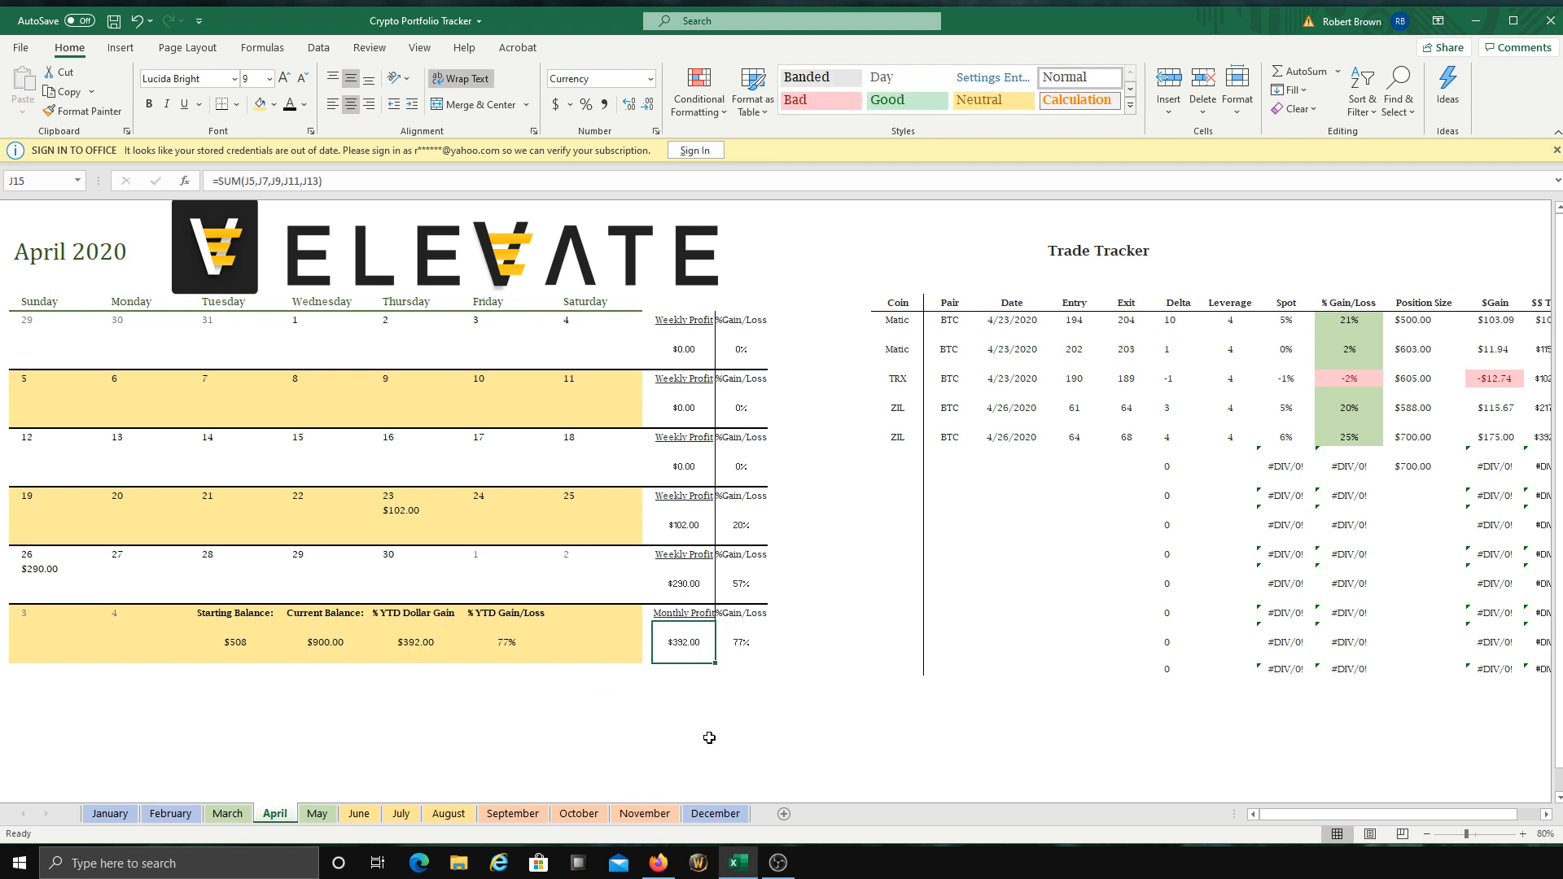
left_click(238, 649)
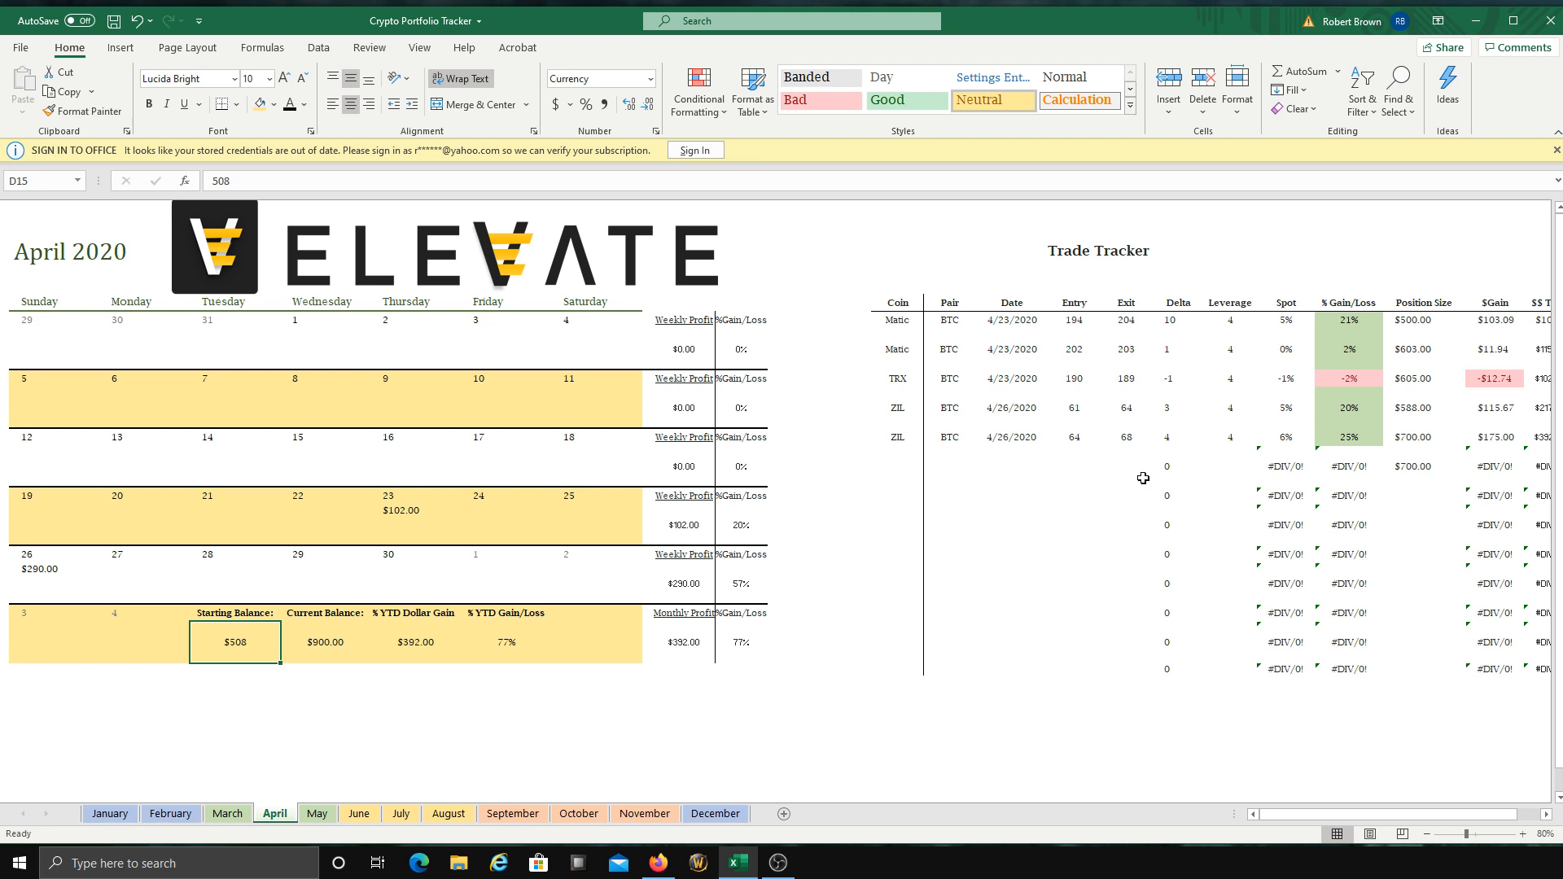
Step: Set the exit price of April's last ZIL trade to 67 and inspect that trade's dollar gain formula
left_click(1124, 439)
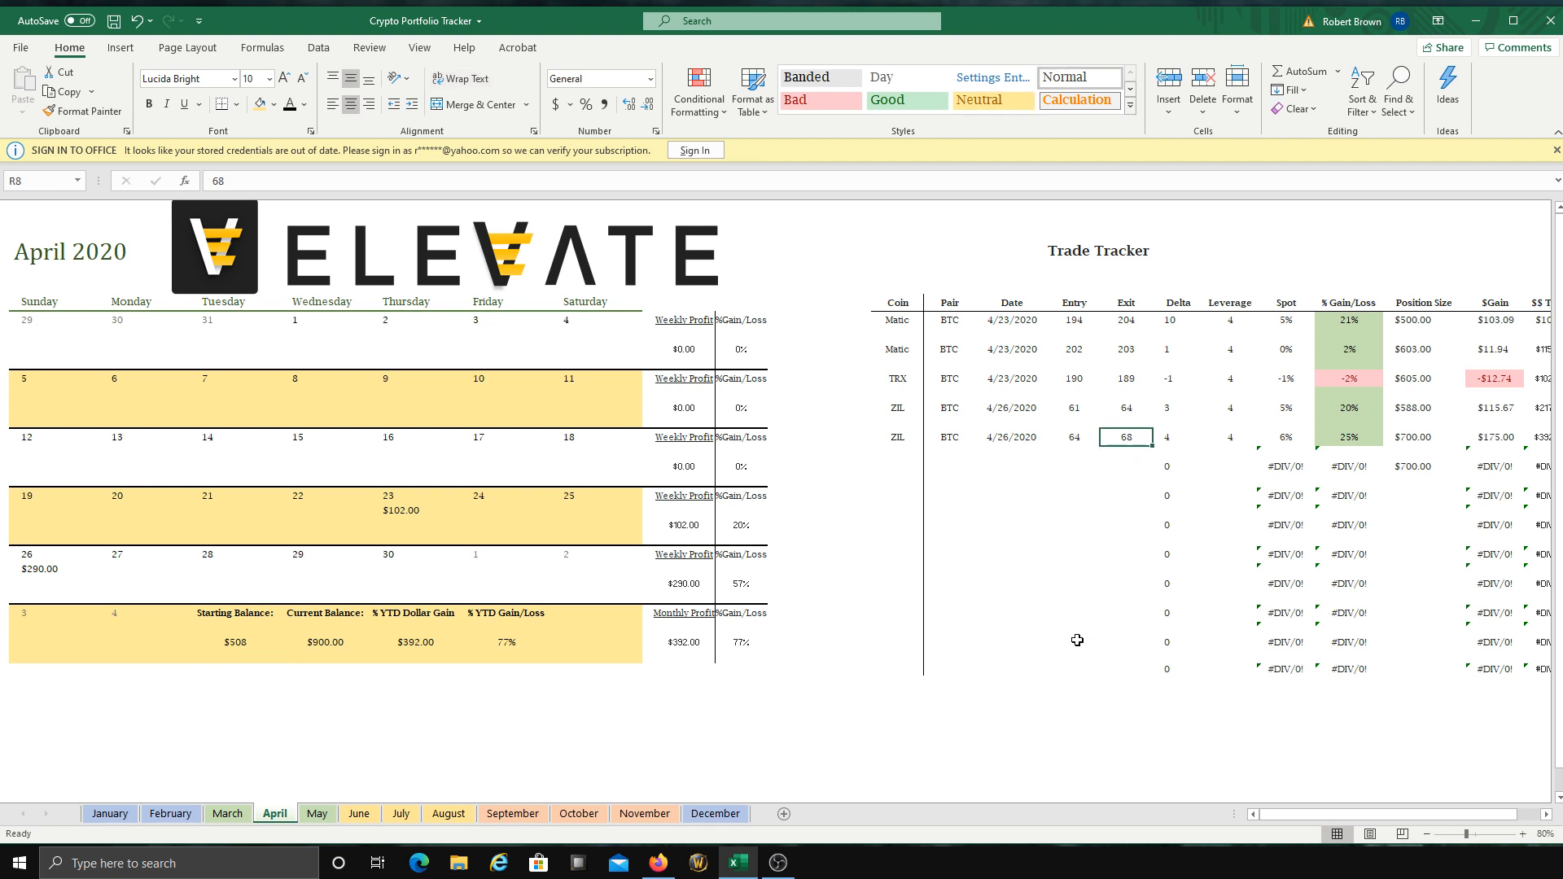
type("67")
left_click(1118, 573)
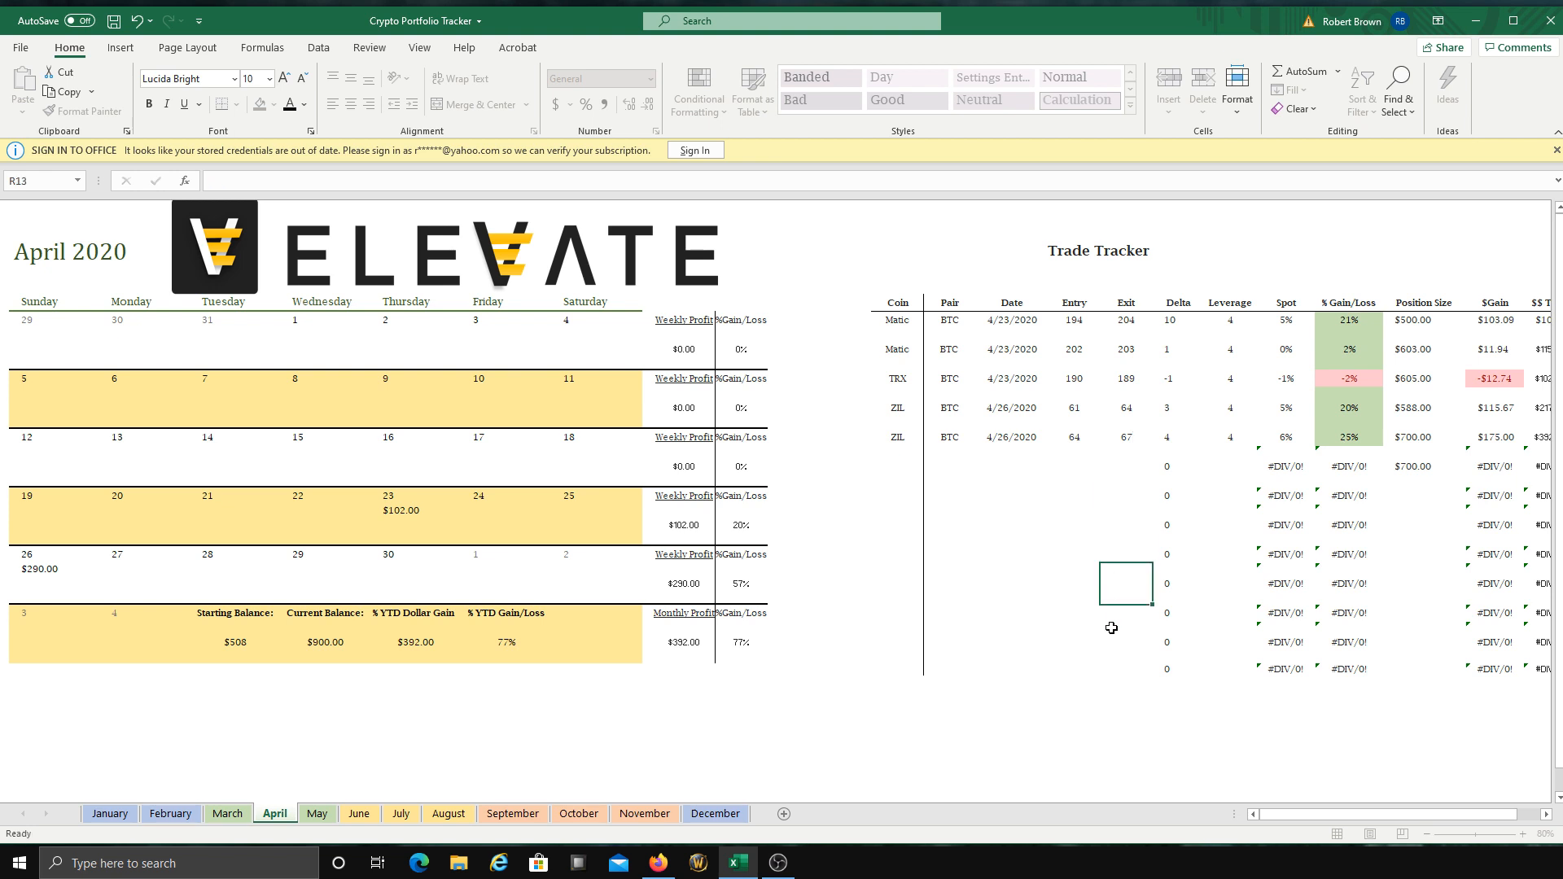
left_click_drag(1269, 814, 1307, 822)
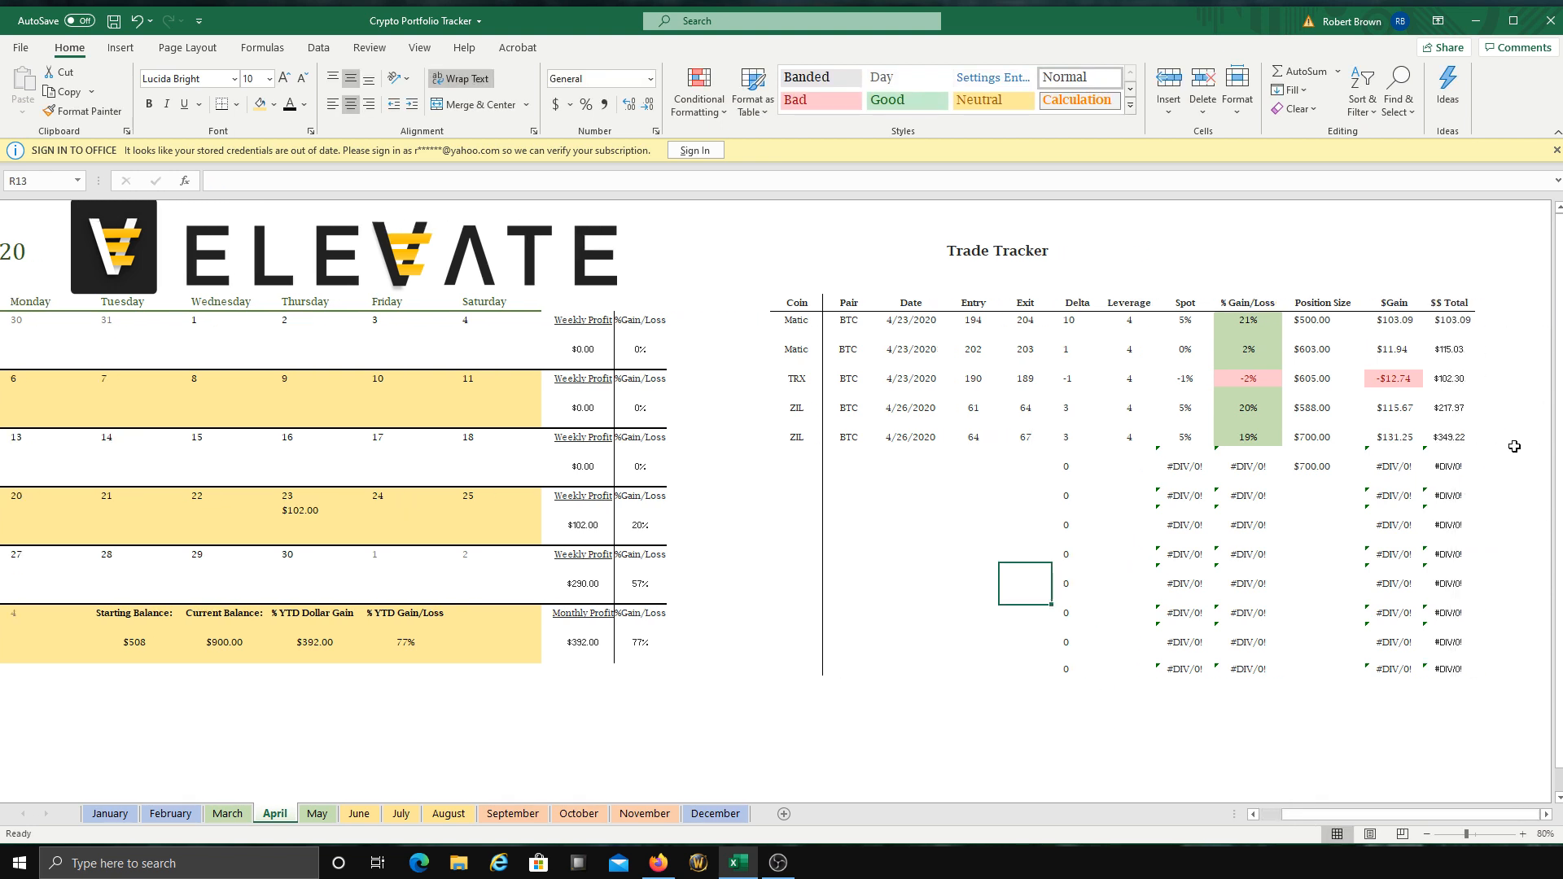
left_click(1382, 438)
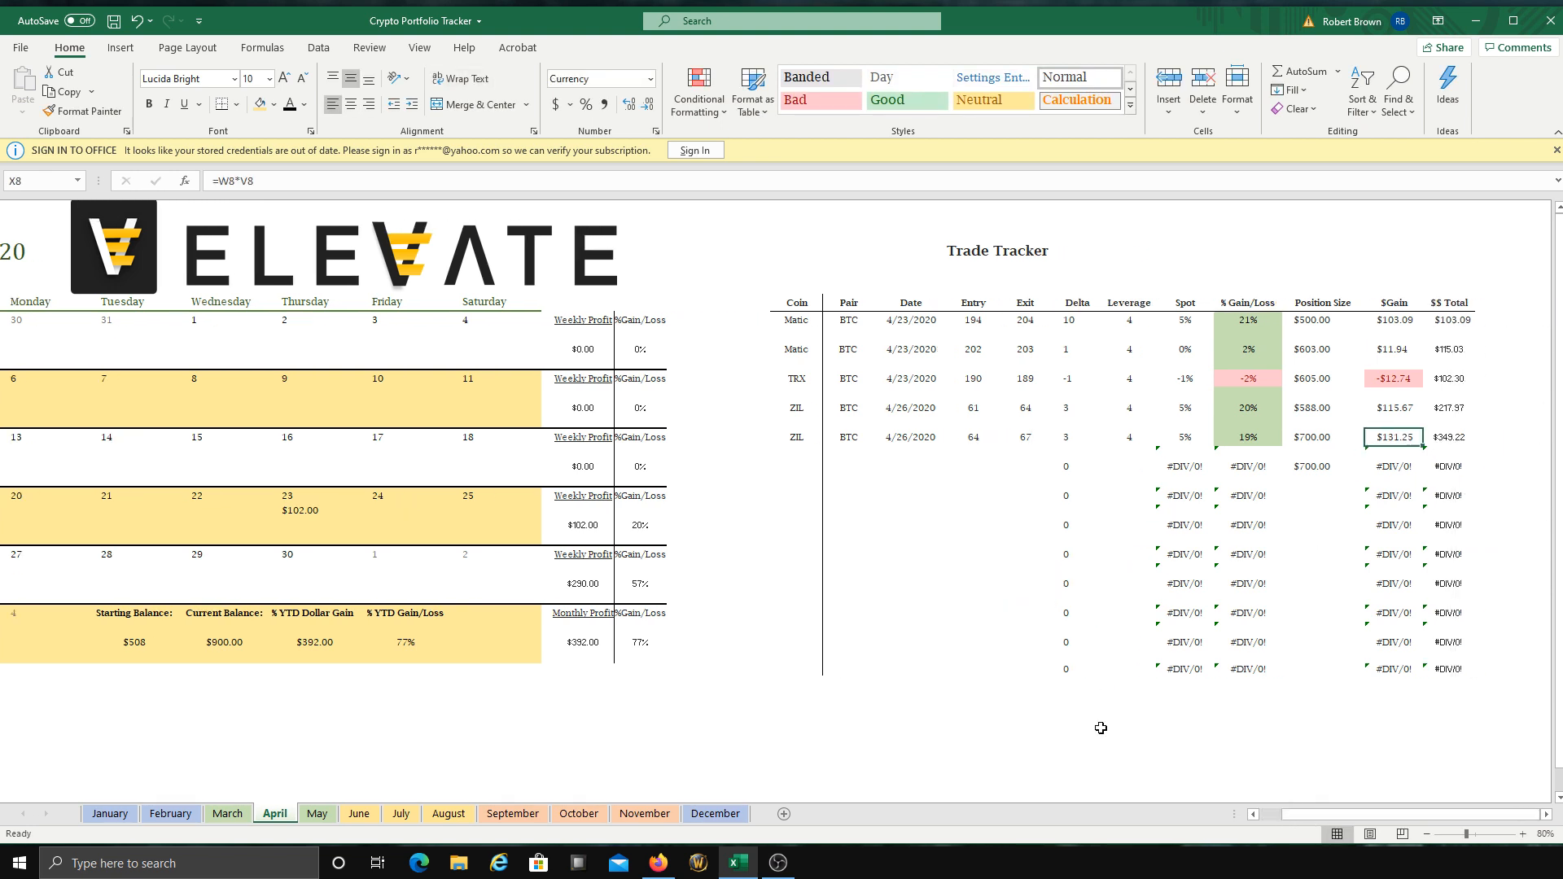
Step: Set the exit price of April's last ZIL trade back to 68
left_click(1025, 441)
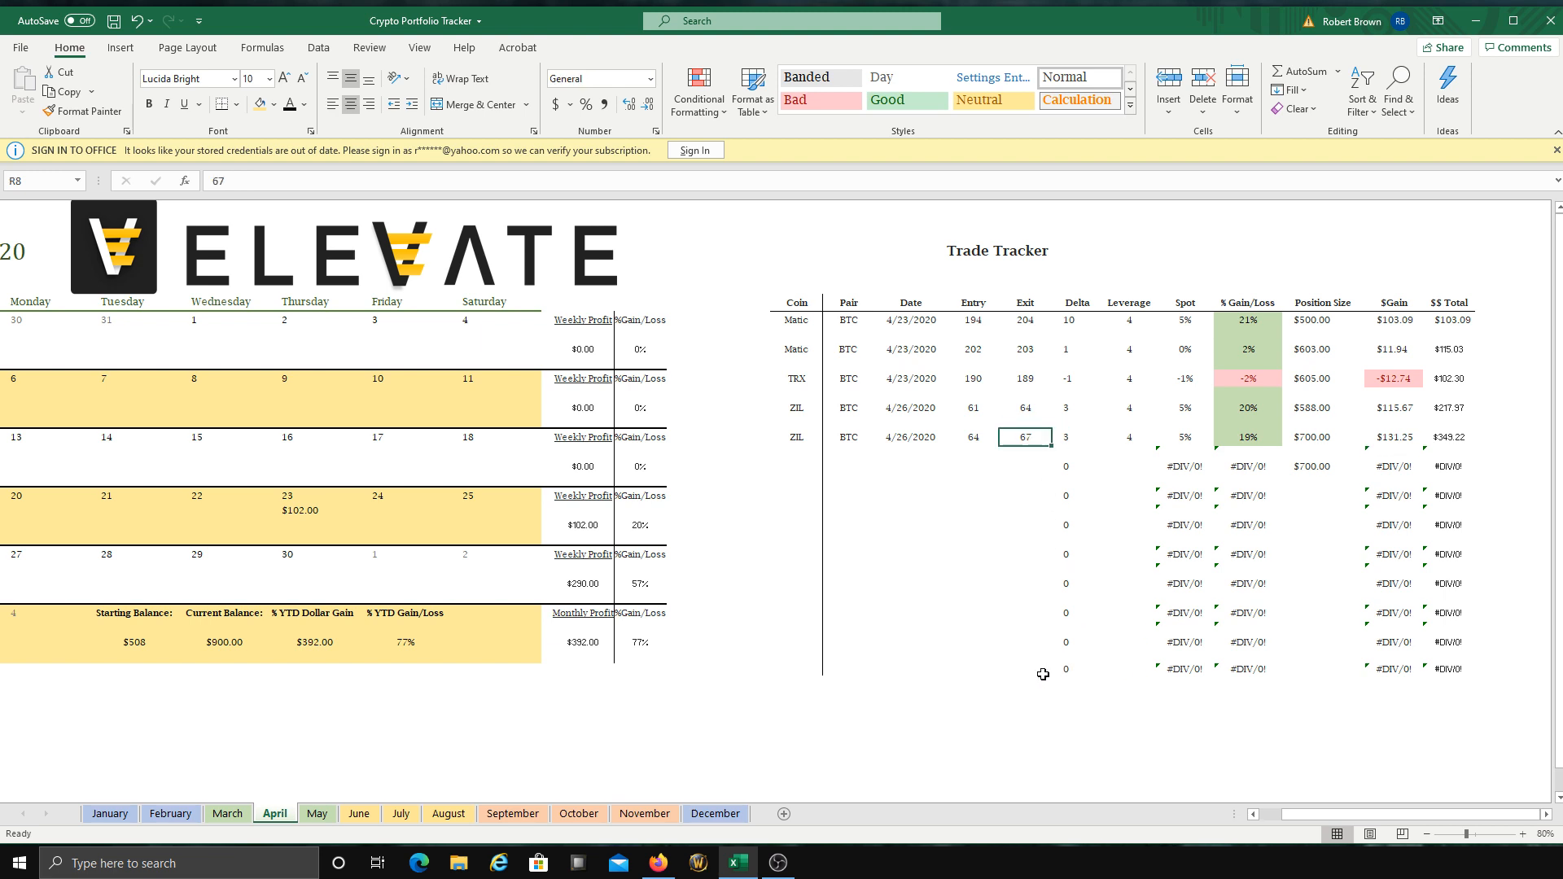
type("68")
left_click(1014, 694)
left_click_drag(1332, 821, 1311, 821)
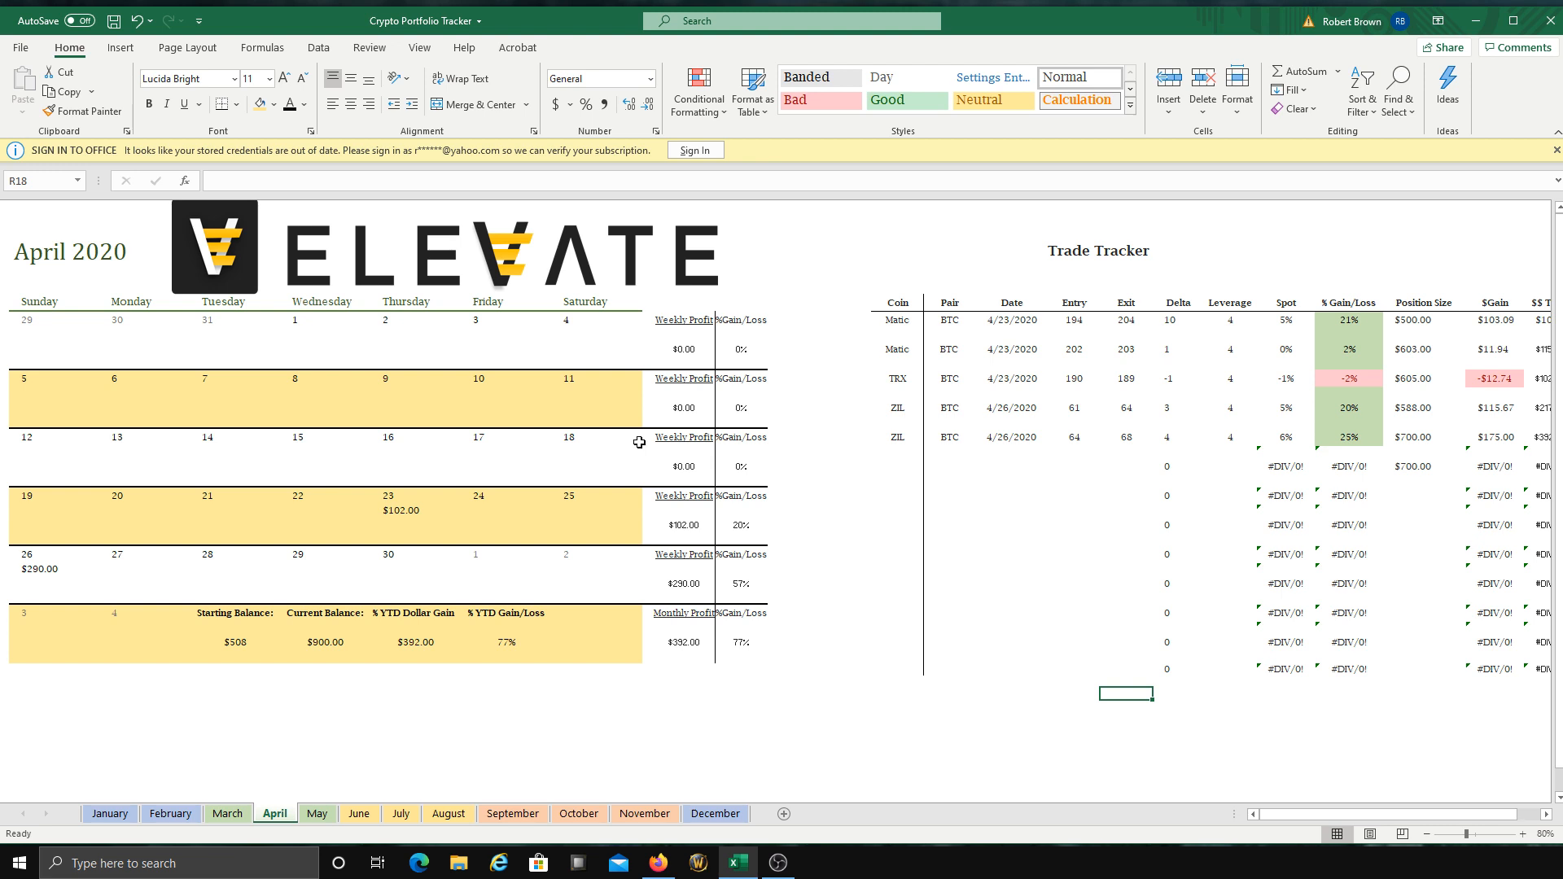
left_click(776, 862)
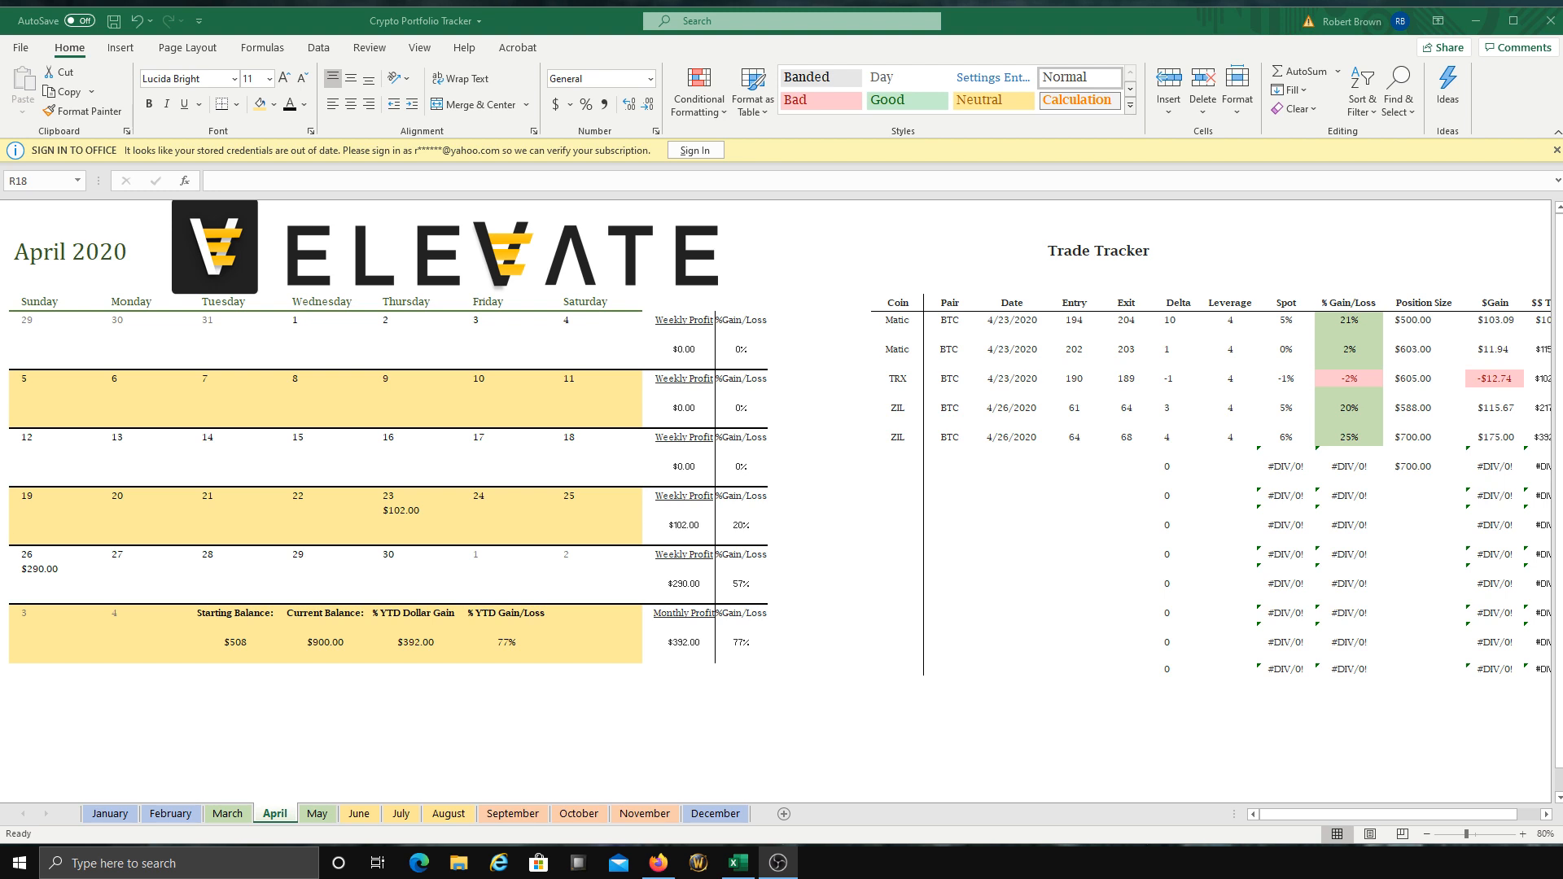